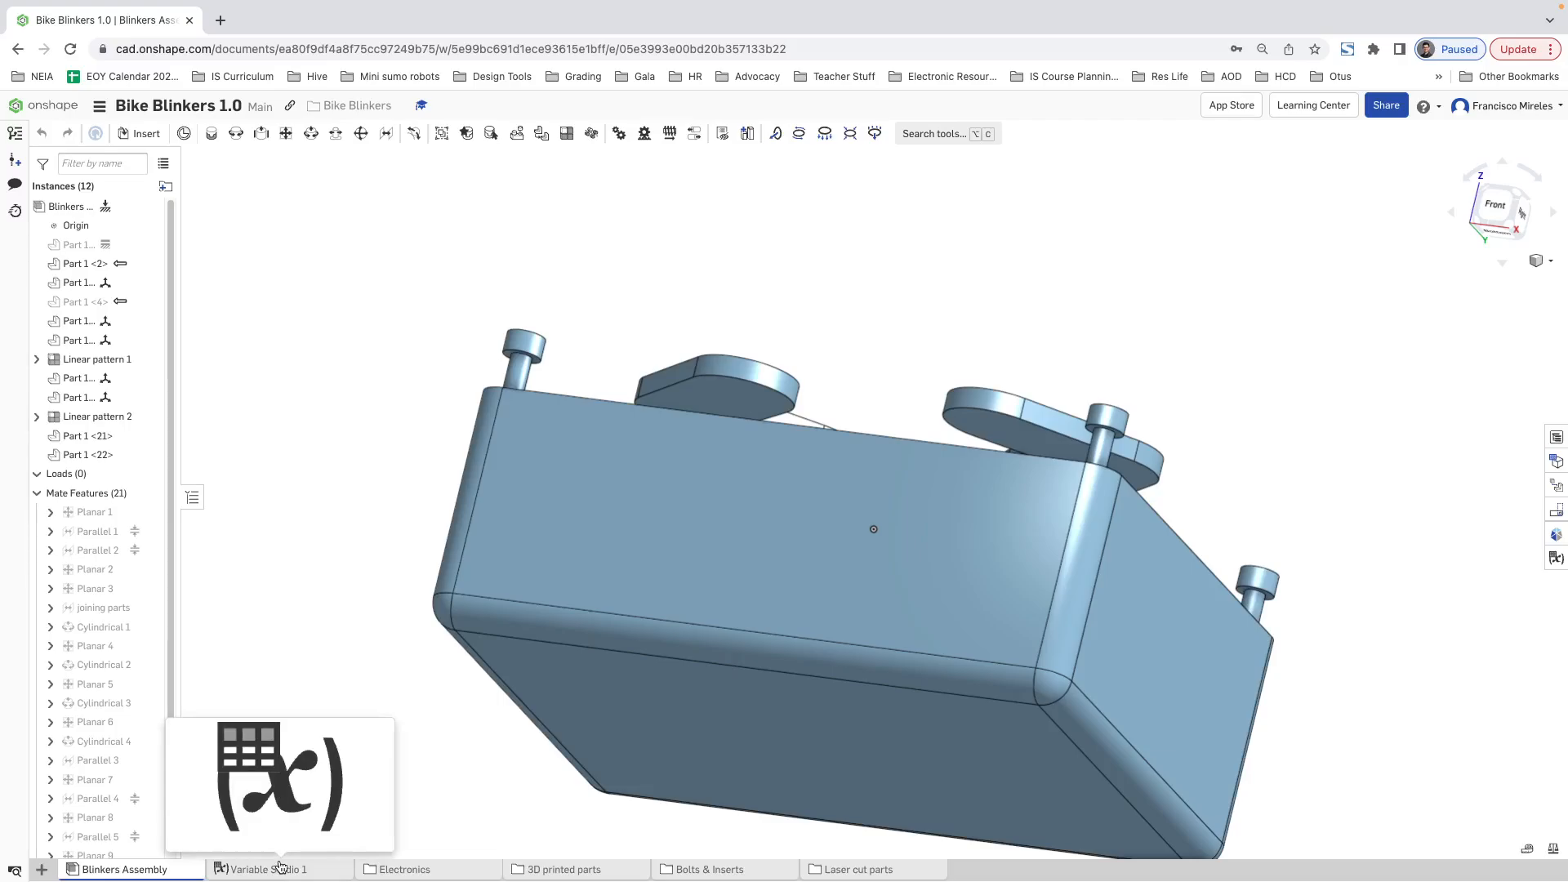
Step: Review the case variables in Variable Studio 1 and open the Case Bottom part studio from the 3D printed parts folder
{"action": "left_click", "coordinate": [284, 871]}
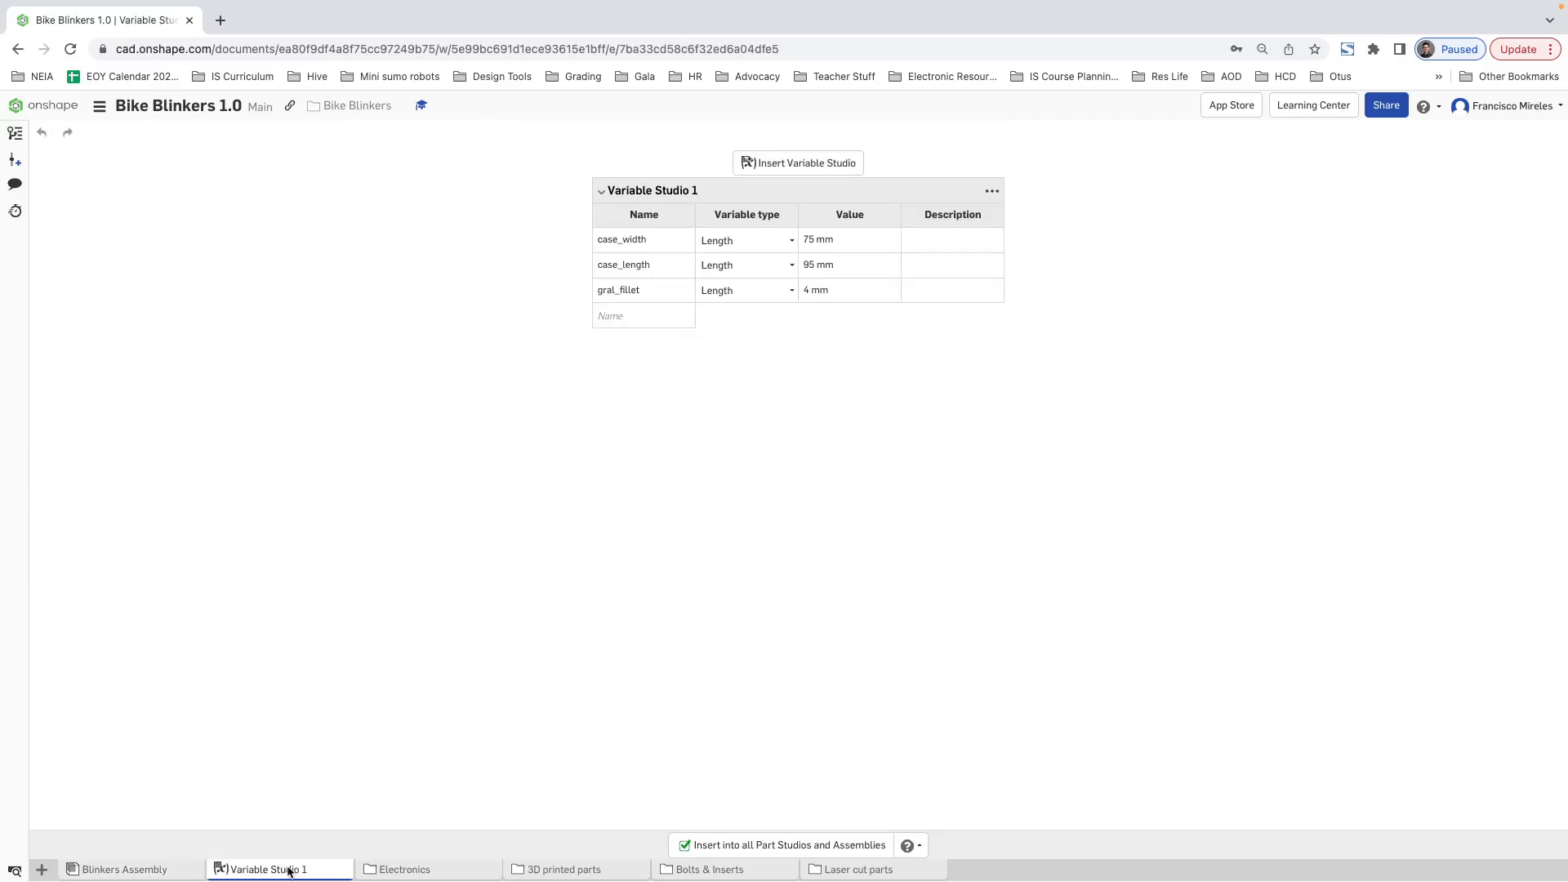
{"action": "left_click", "coordinate": [128, 871]}
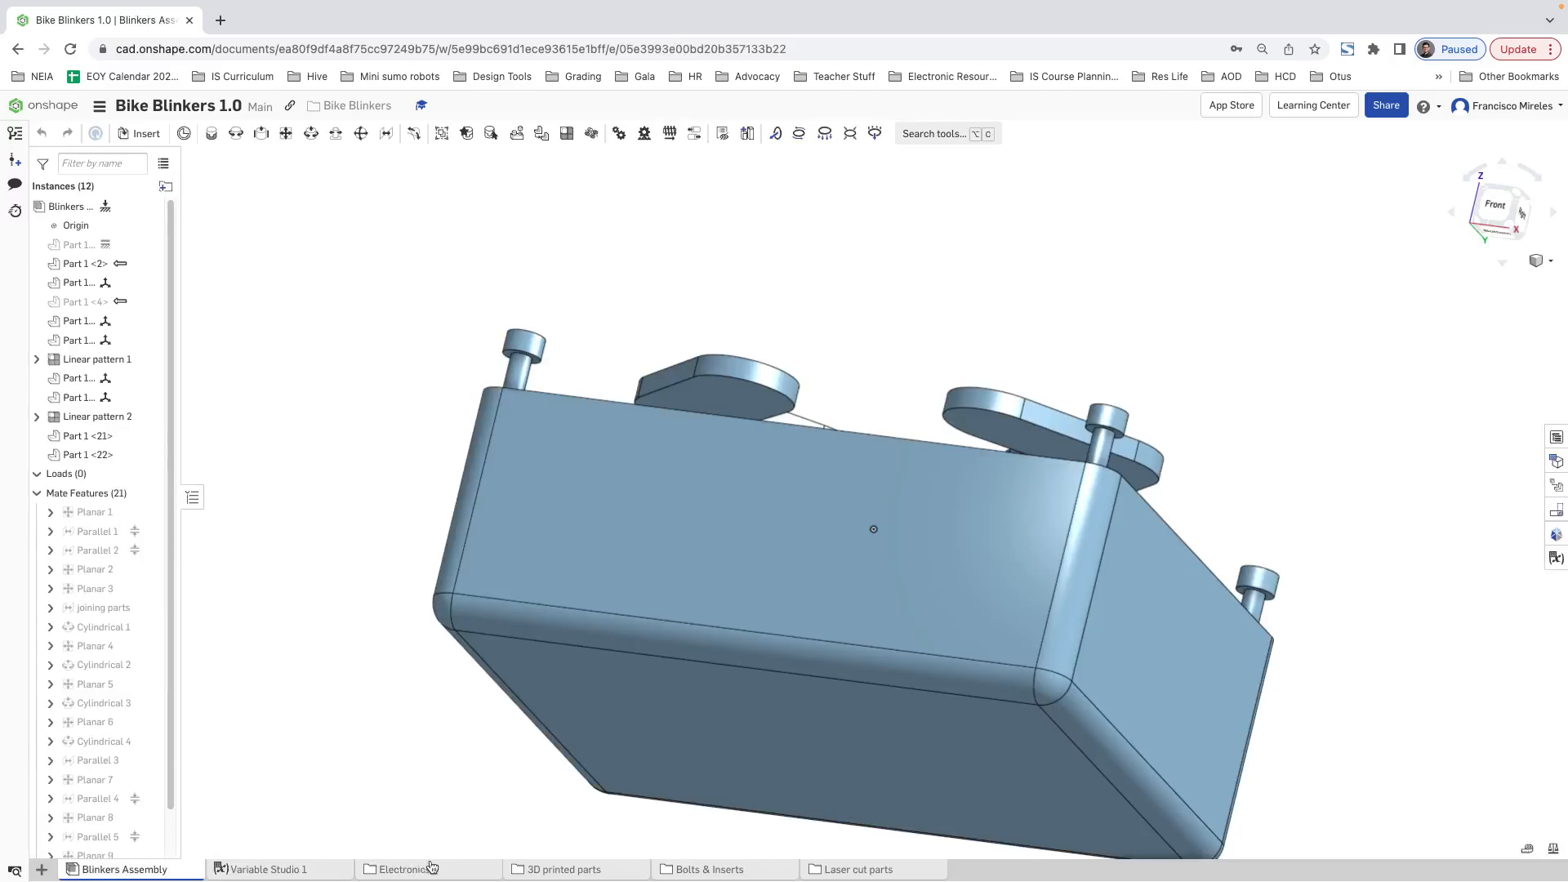
{"action": "left_click", "coordinate": [546, 869]}
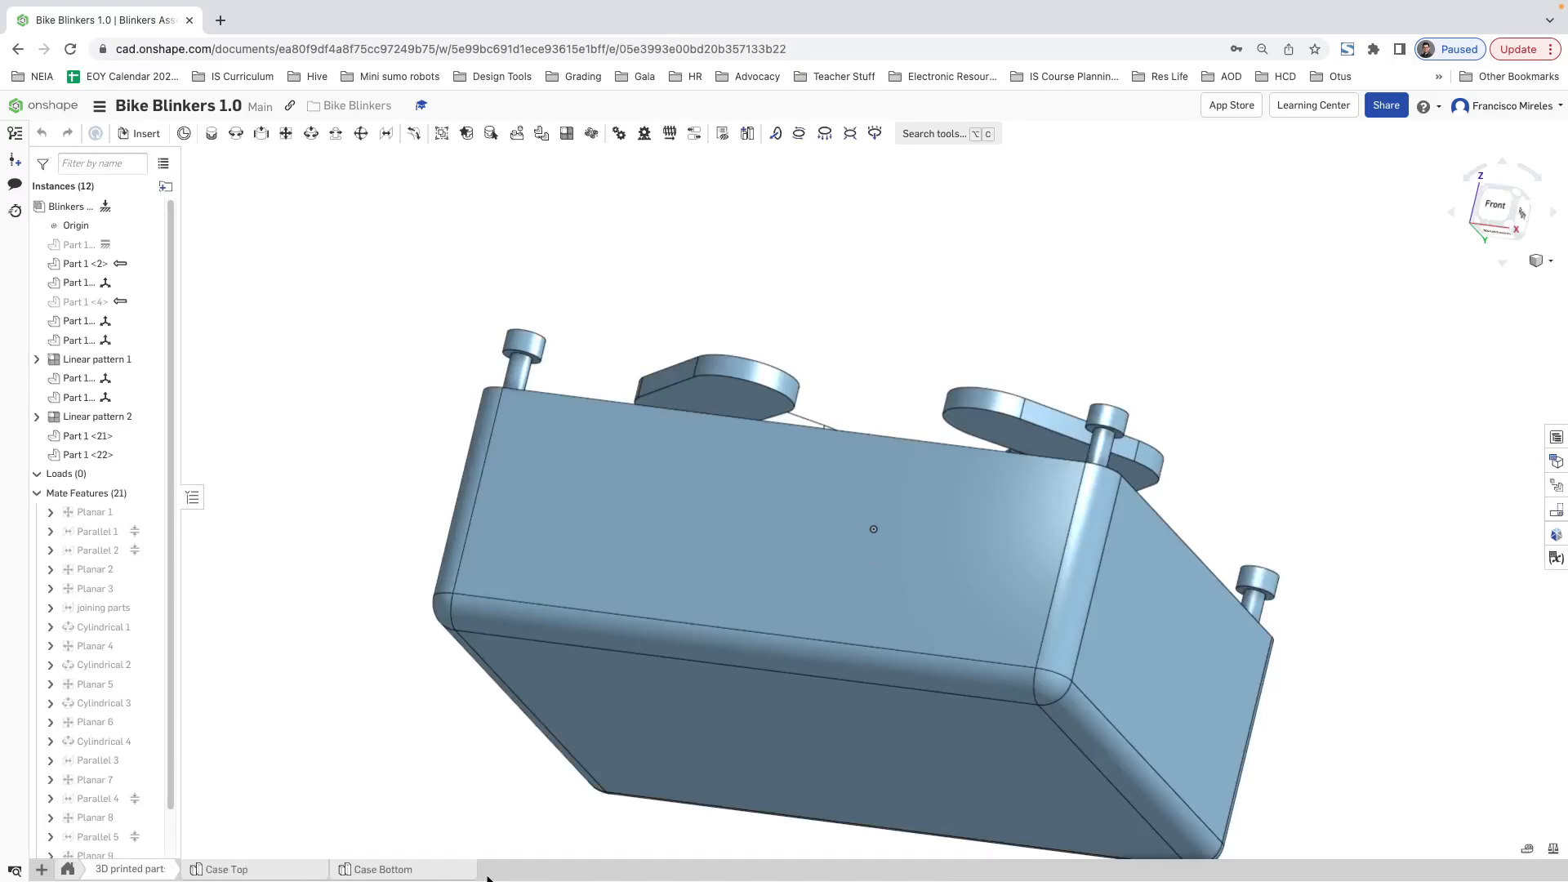
{"action": "left_click", "coordinate": [343, 871]}
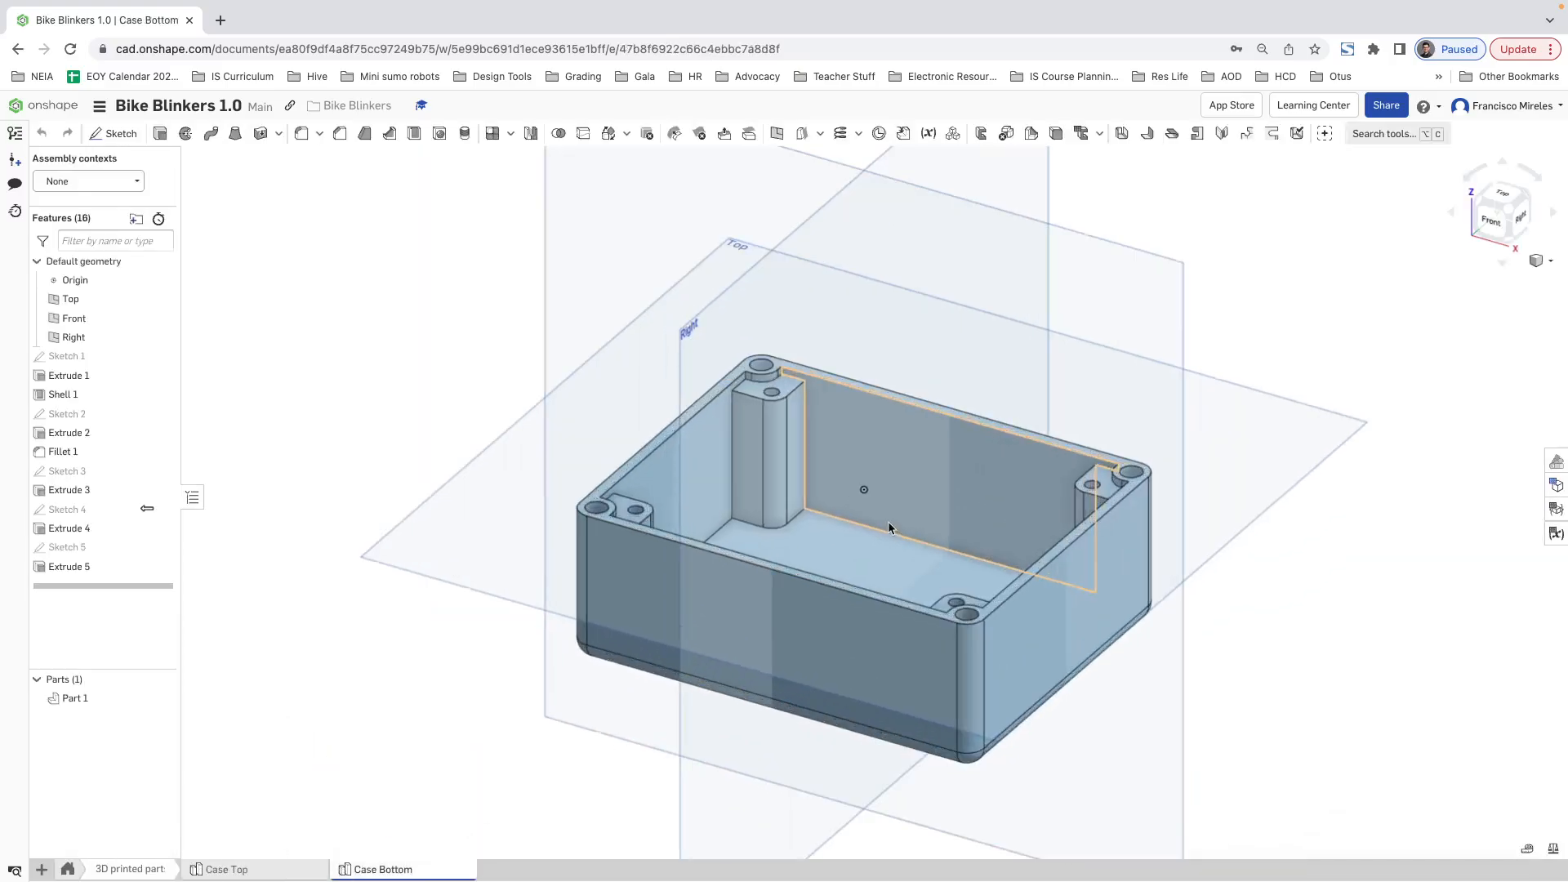
Step: Try adding the case's outer bottom face to the faces removed by Shell 1, and undo that edit
{"action": "right_click_drag", "start_coordinate": [1021, 500], "coordinate": [459, 455]}
{"action": "left_click", "coordinate": [57, 392]}
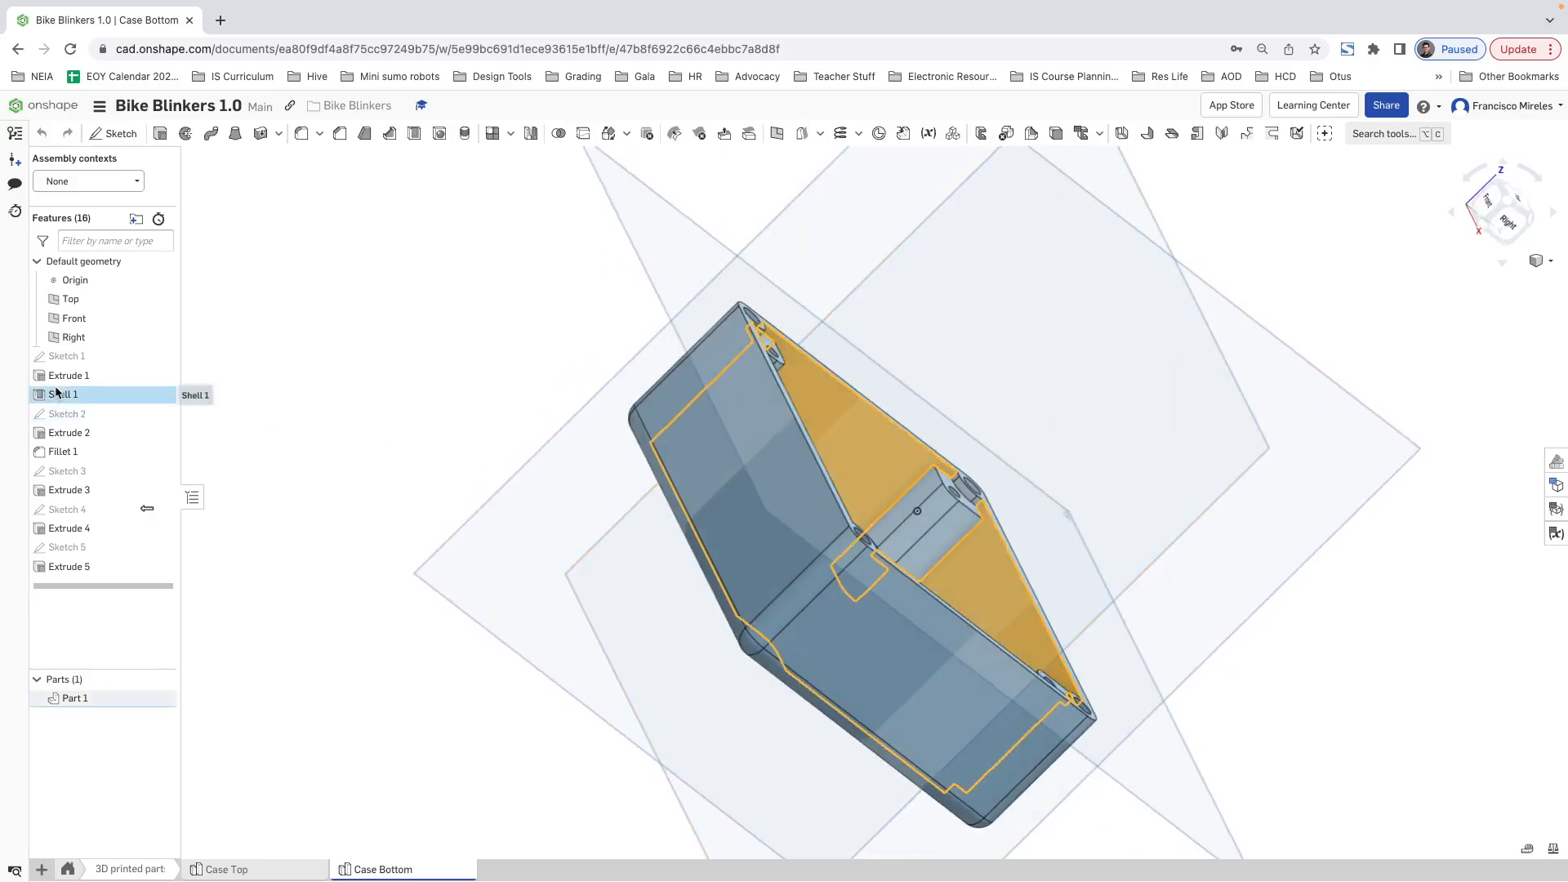
{"action": "right_click", "coordinate": [57, 393]}
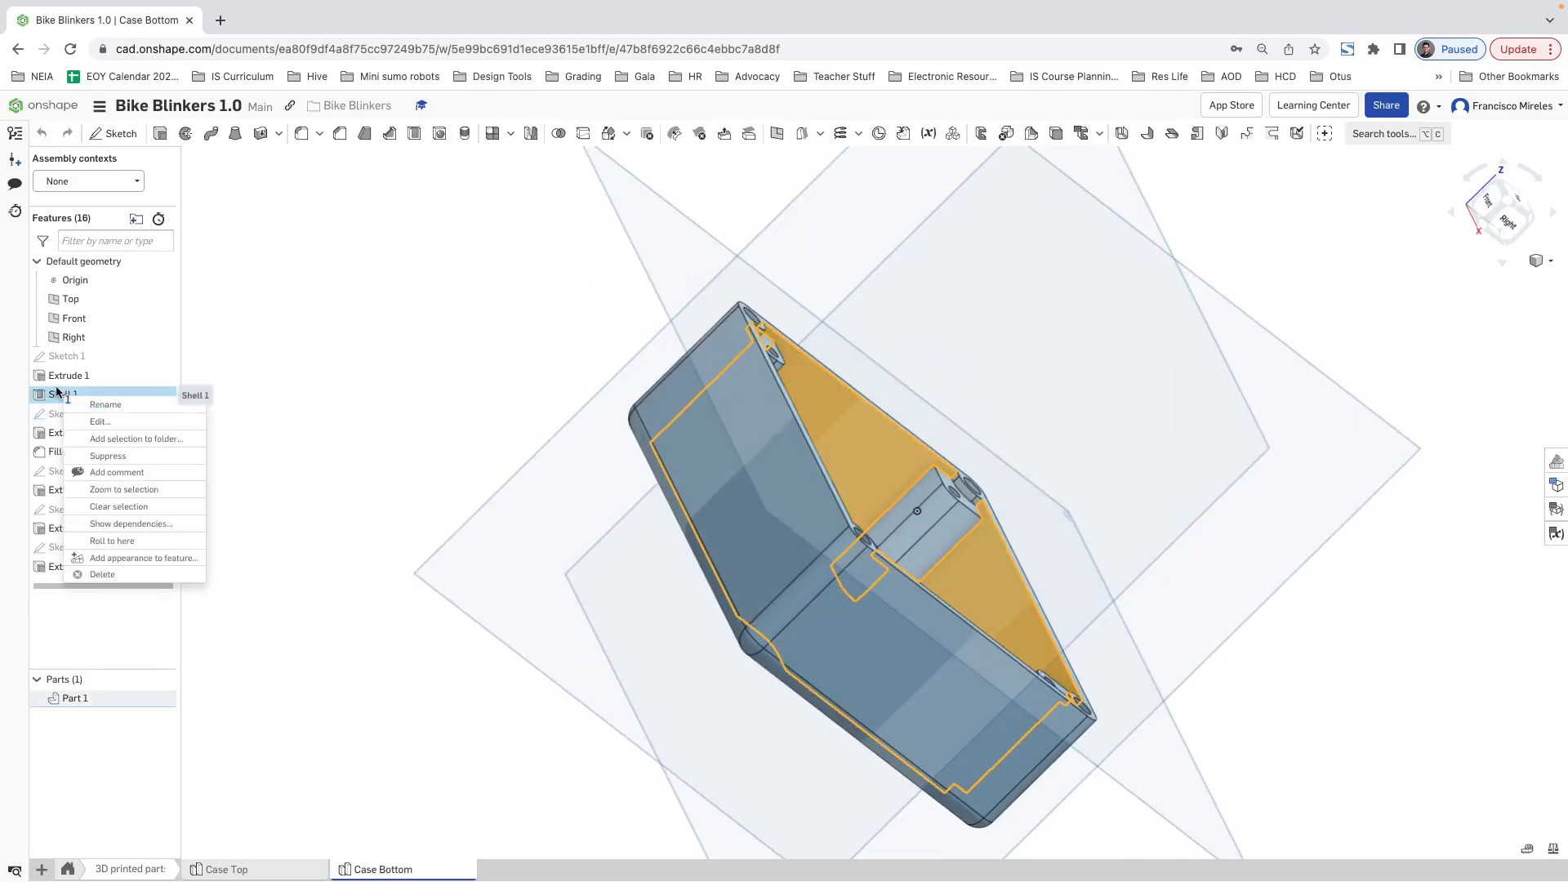
{"action": "left_click", "coordinate": [117, 419]}
{"action": "right_click_drag", "start_coordinate": [615, 610], "coordinate": [679, 543]}
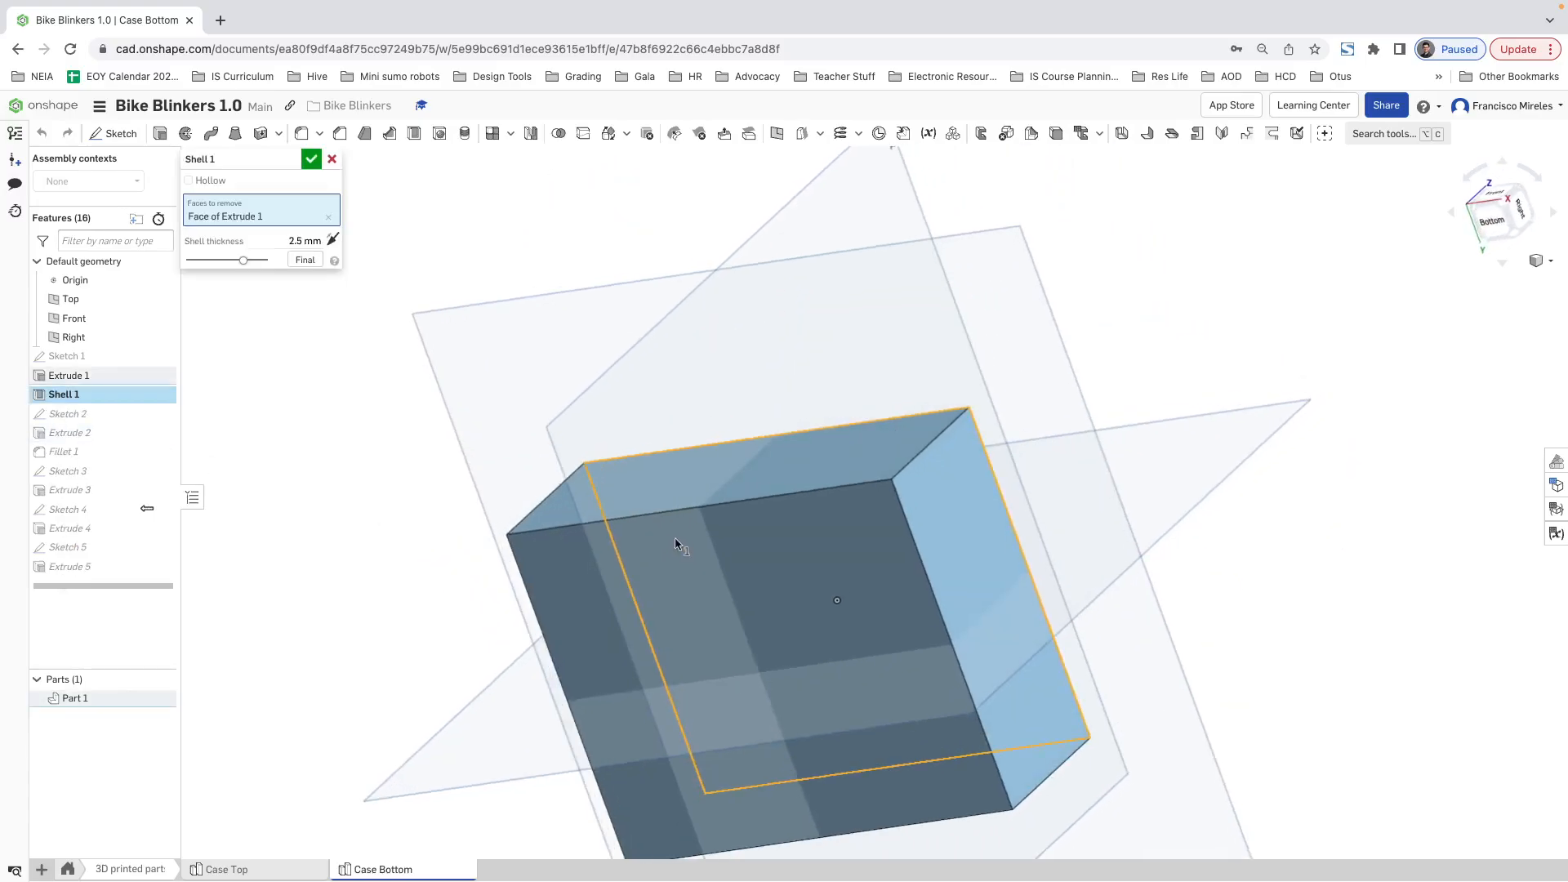
{"action": "left_click", "coordinate": [685, 572]}
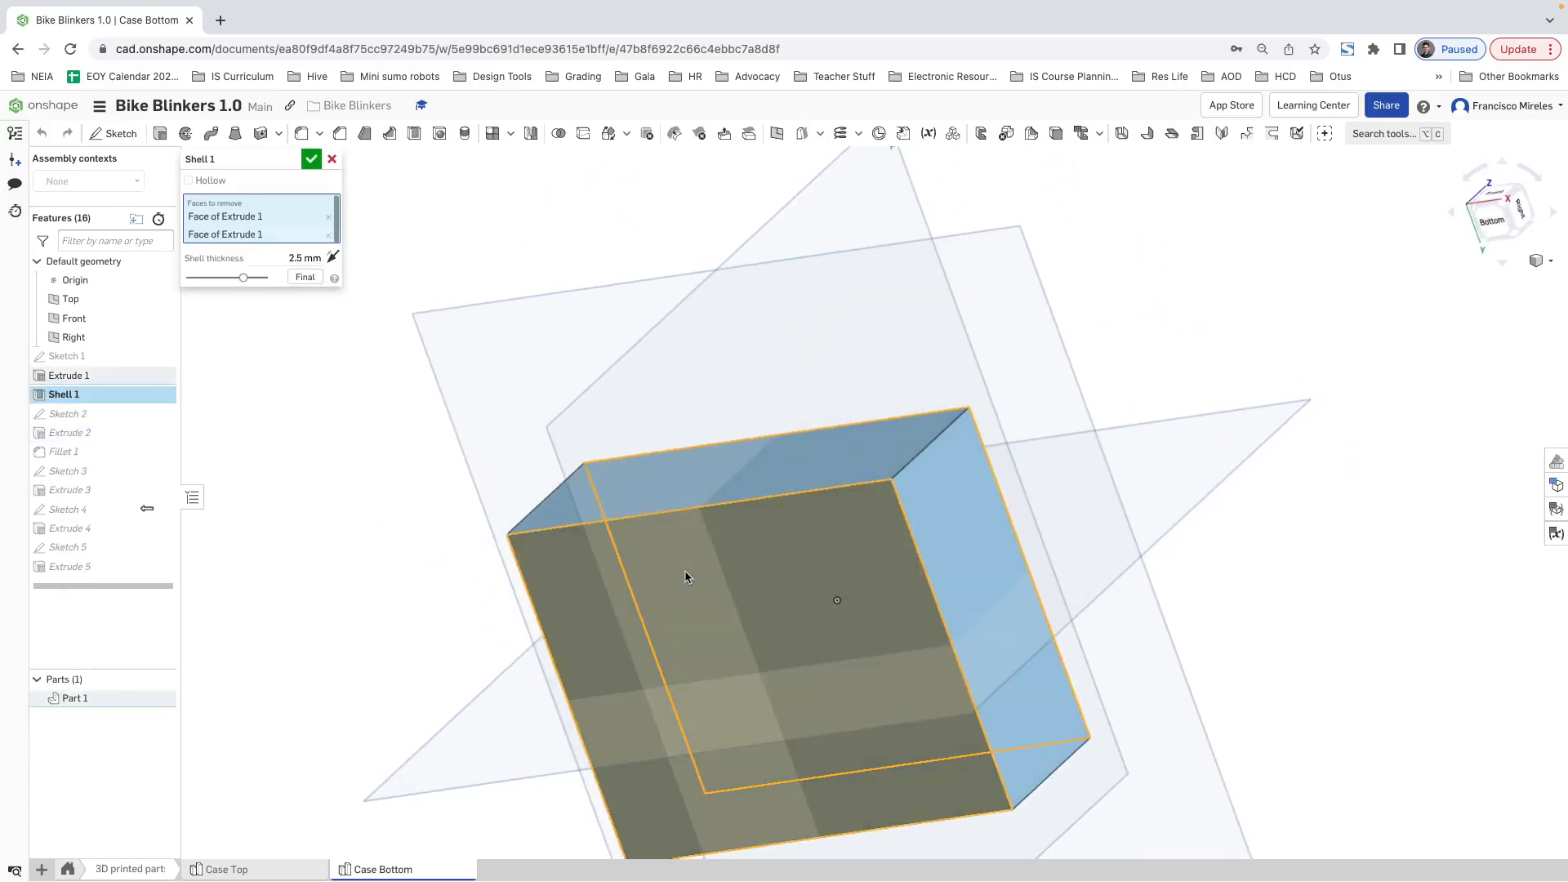
{"action": "left_click", "coordinate": [310, 160]}
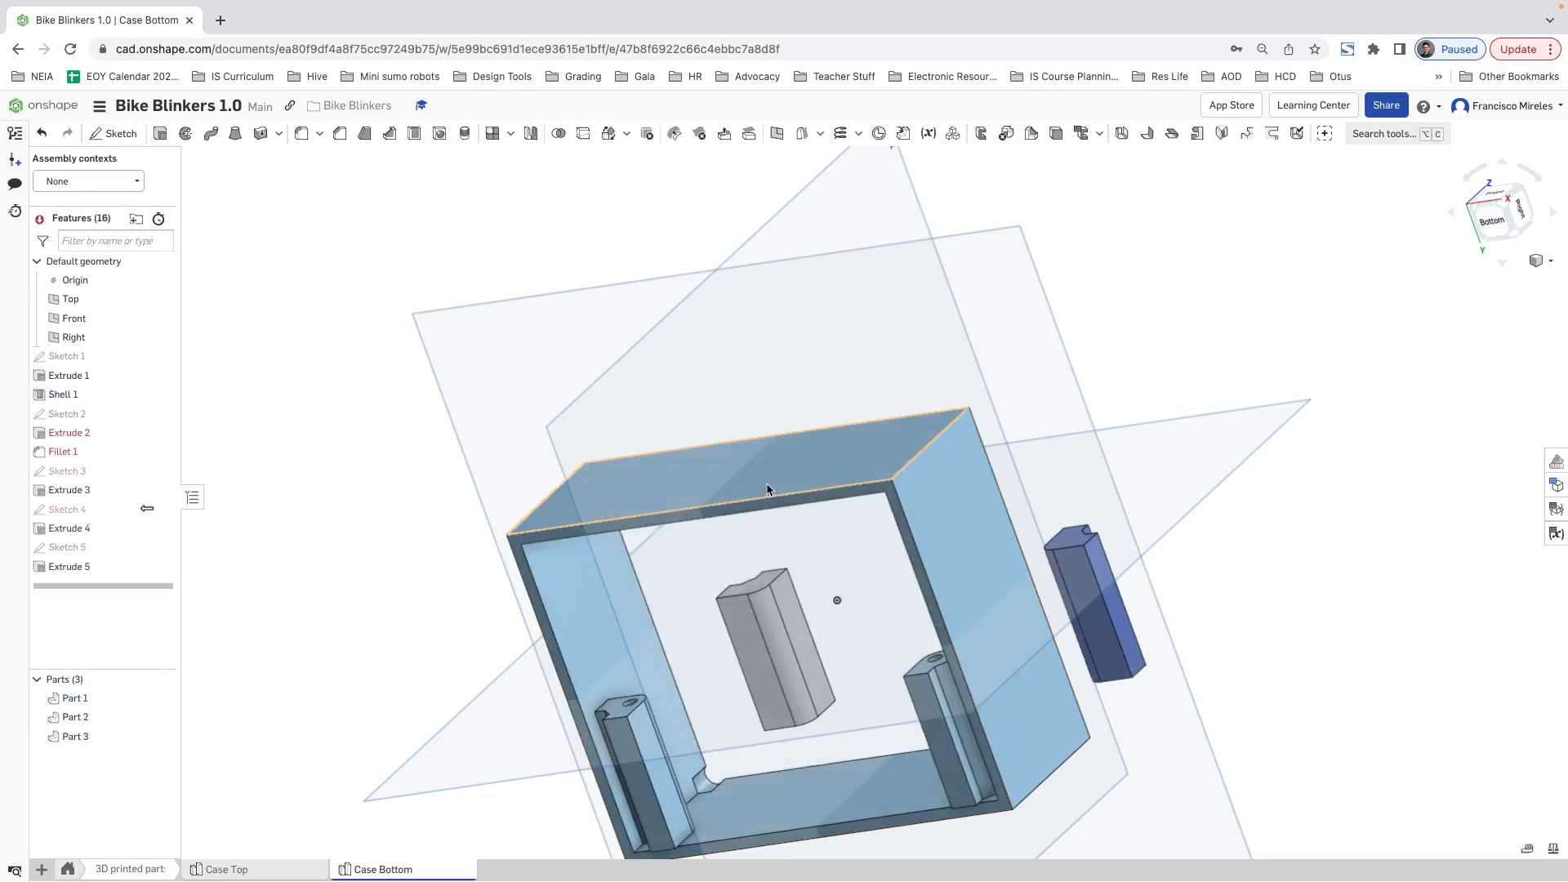
{"action": "right_click_drag", "start_coordinate": [882, 493], "coordinate": [878, 578]}
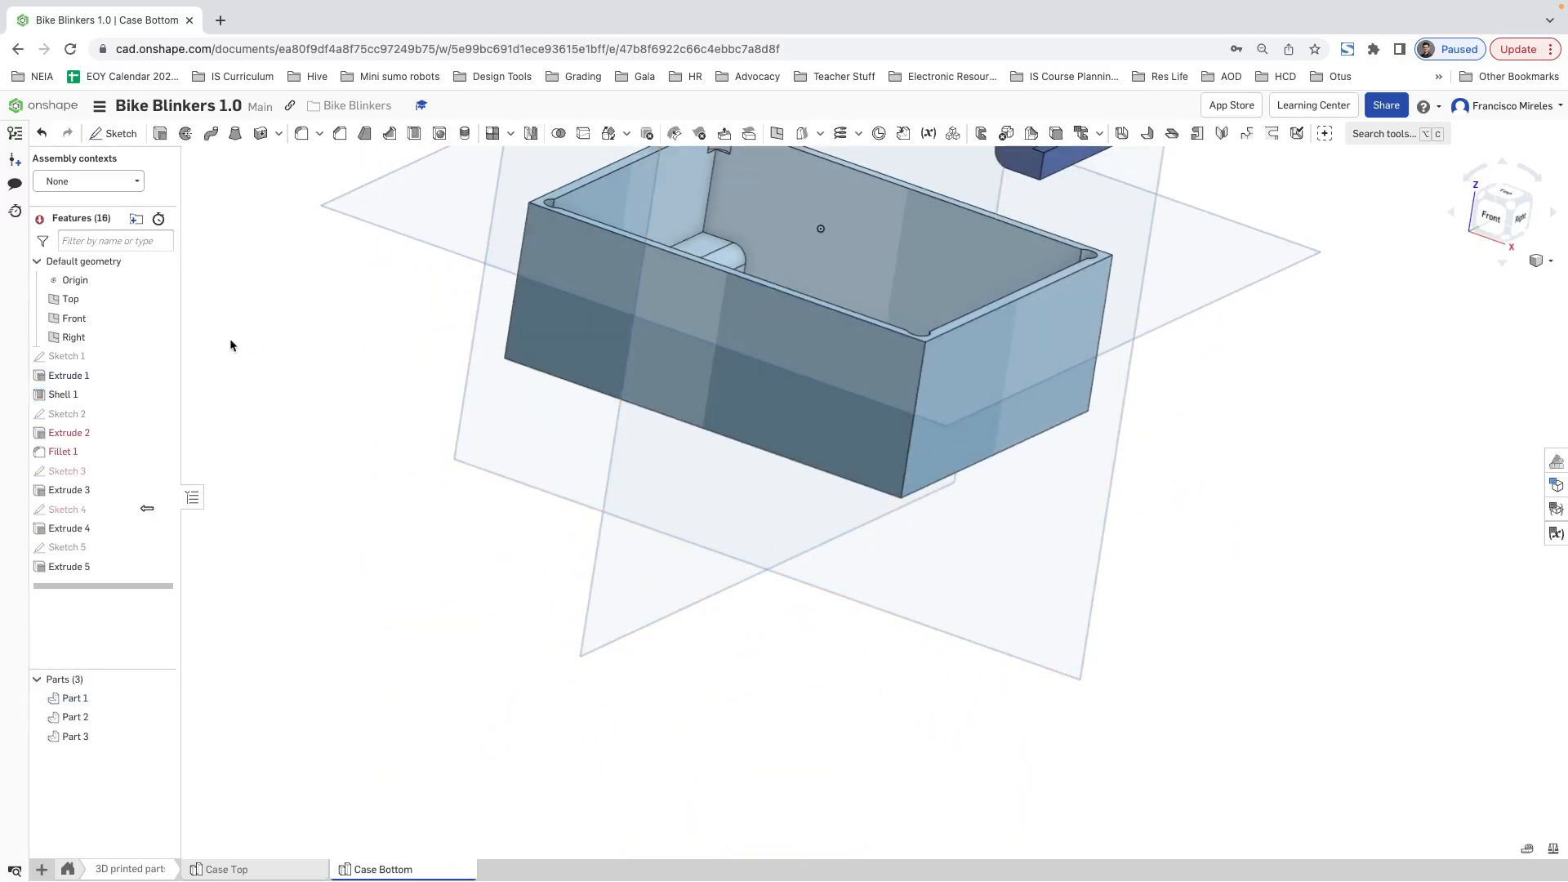
{"action": "key", "text": "super+z"}
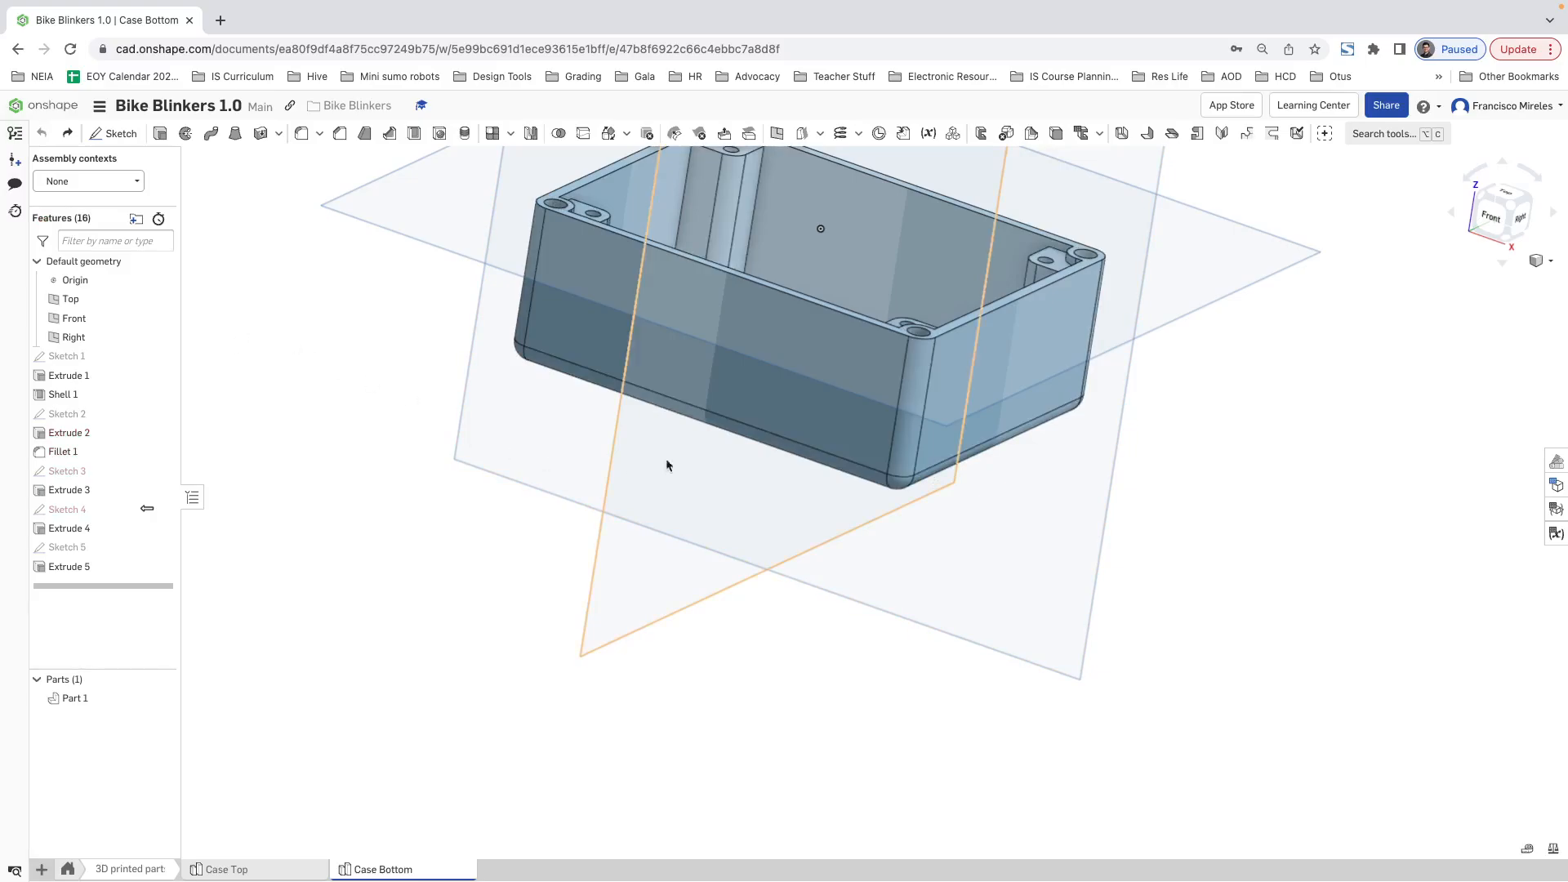
Step: Edit Fillet 1 to exclude the case's bottom face, keeping only the vertical corner edges in the fillet
{"action": "right_click_drag", "start_coordinate": [819, 443], "coordinate": [835, 516]}
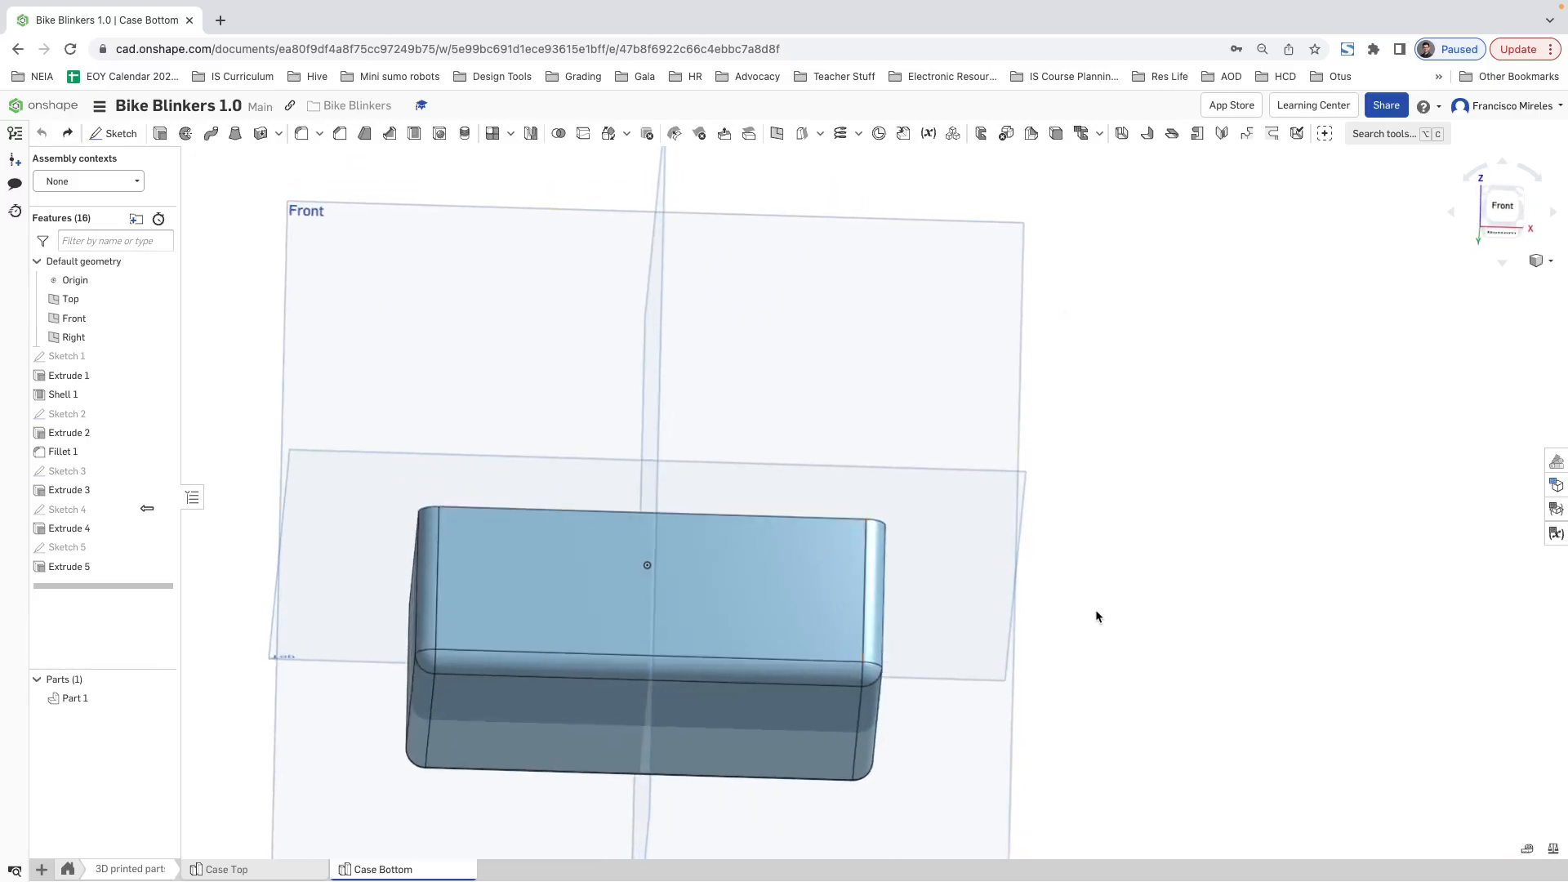
{"action": "right_click_drag", "start_coordinate": [1095, 616], "coordinate": [1225, 584]}
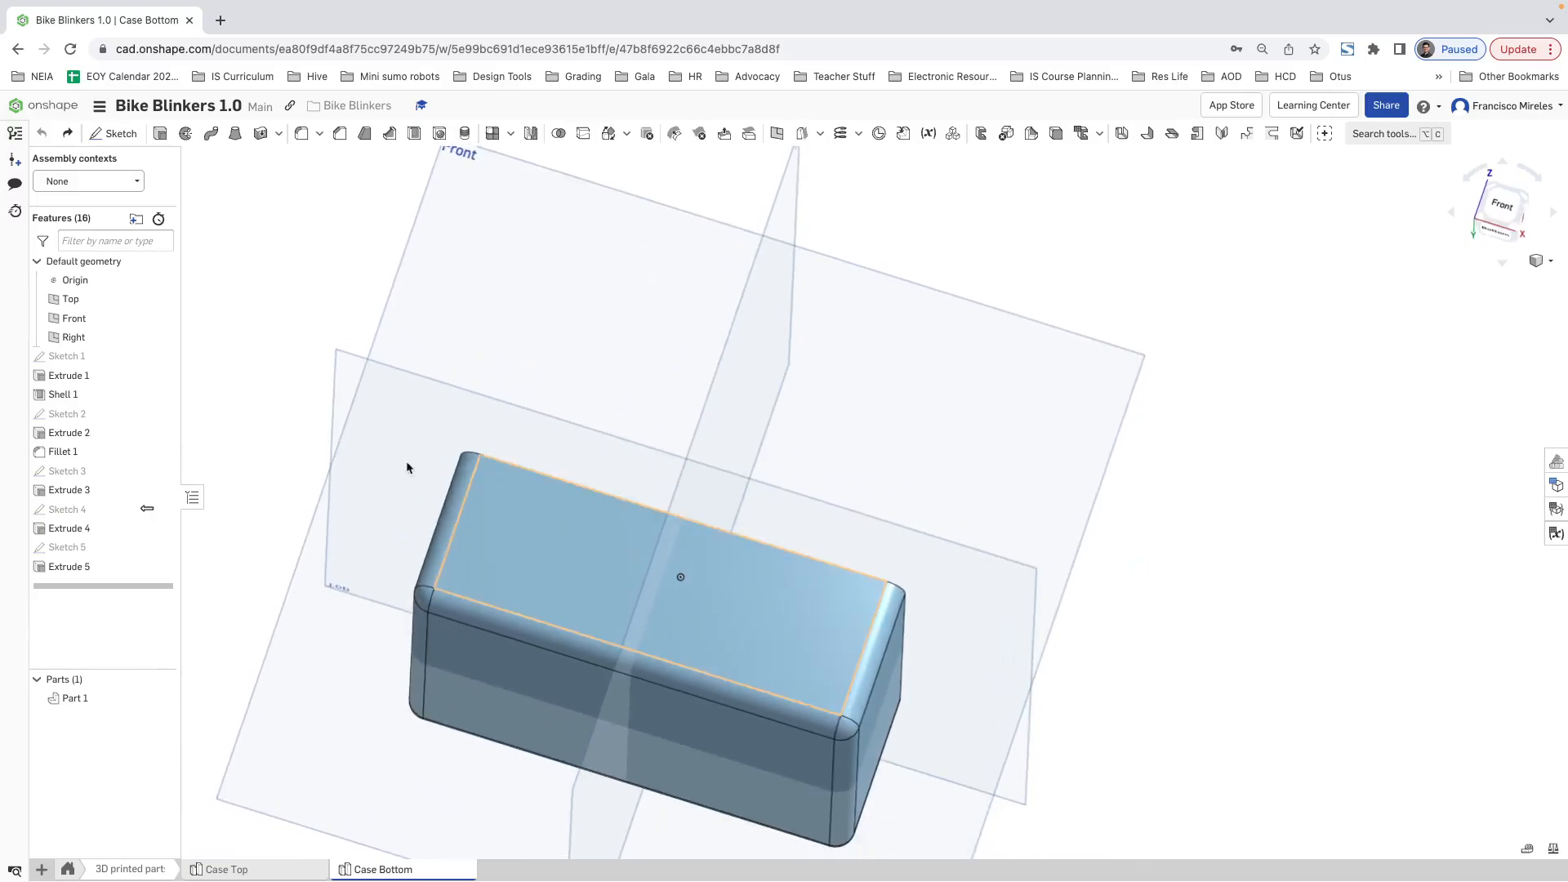
{"action": "right_click", "coordinate": [90, 453]}
{"action": "left_click", "coordinate": [151, 493]}
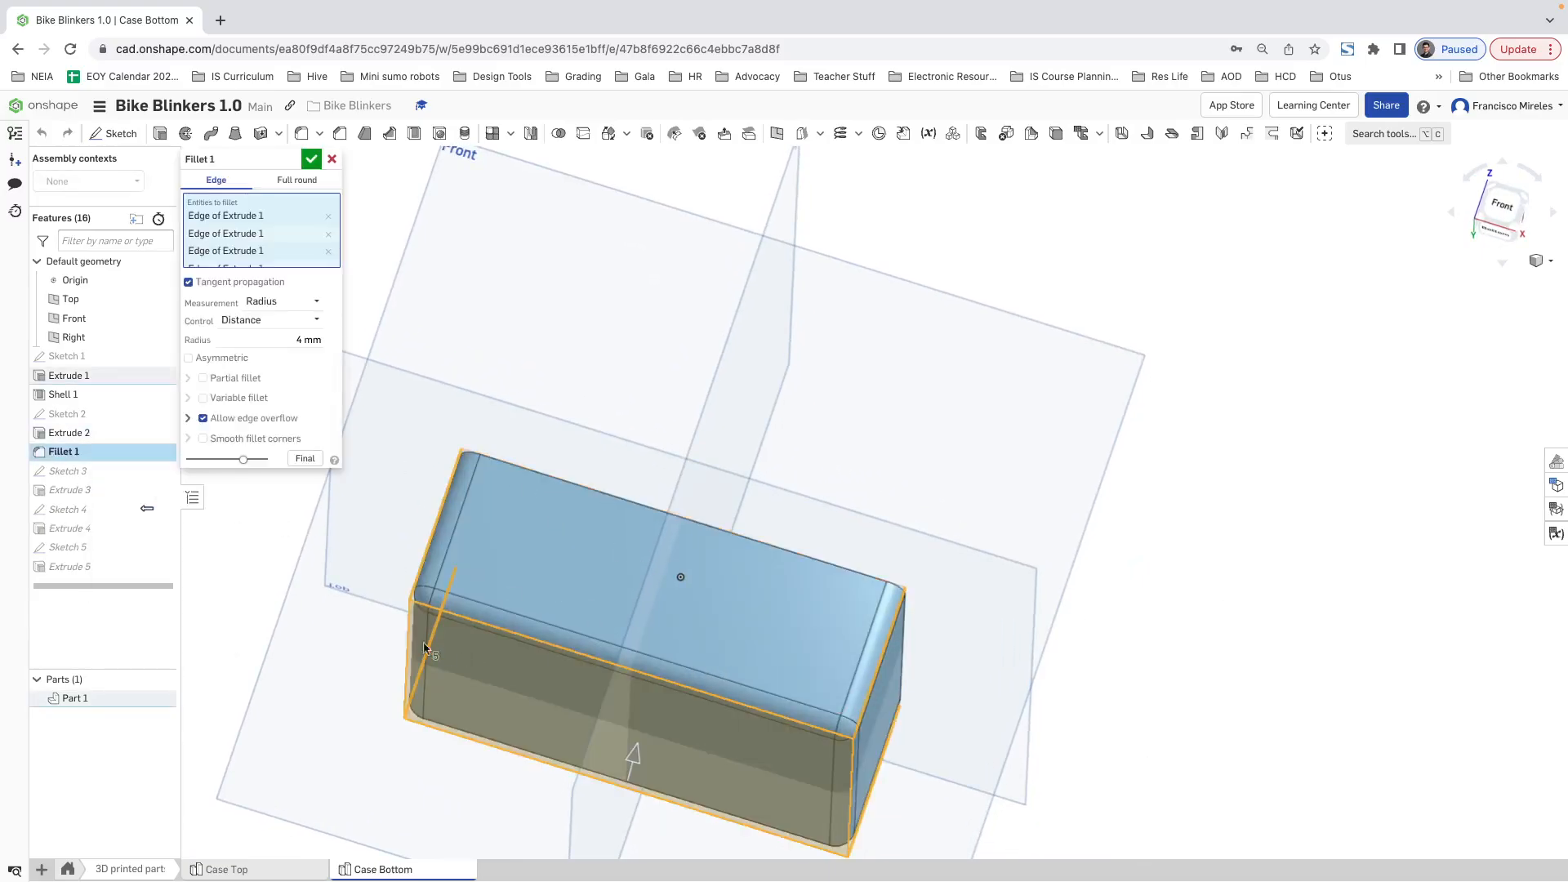
{"action": "right_click", "coordinate": [560, 713]}
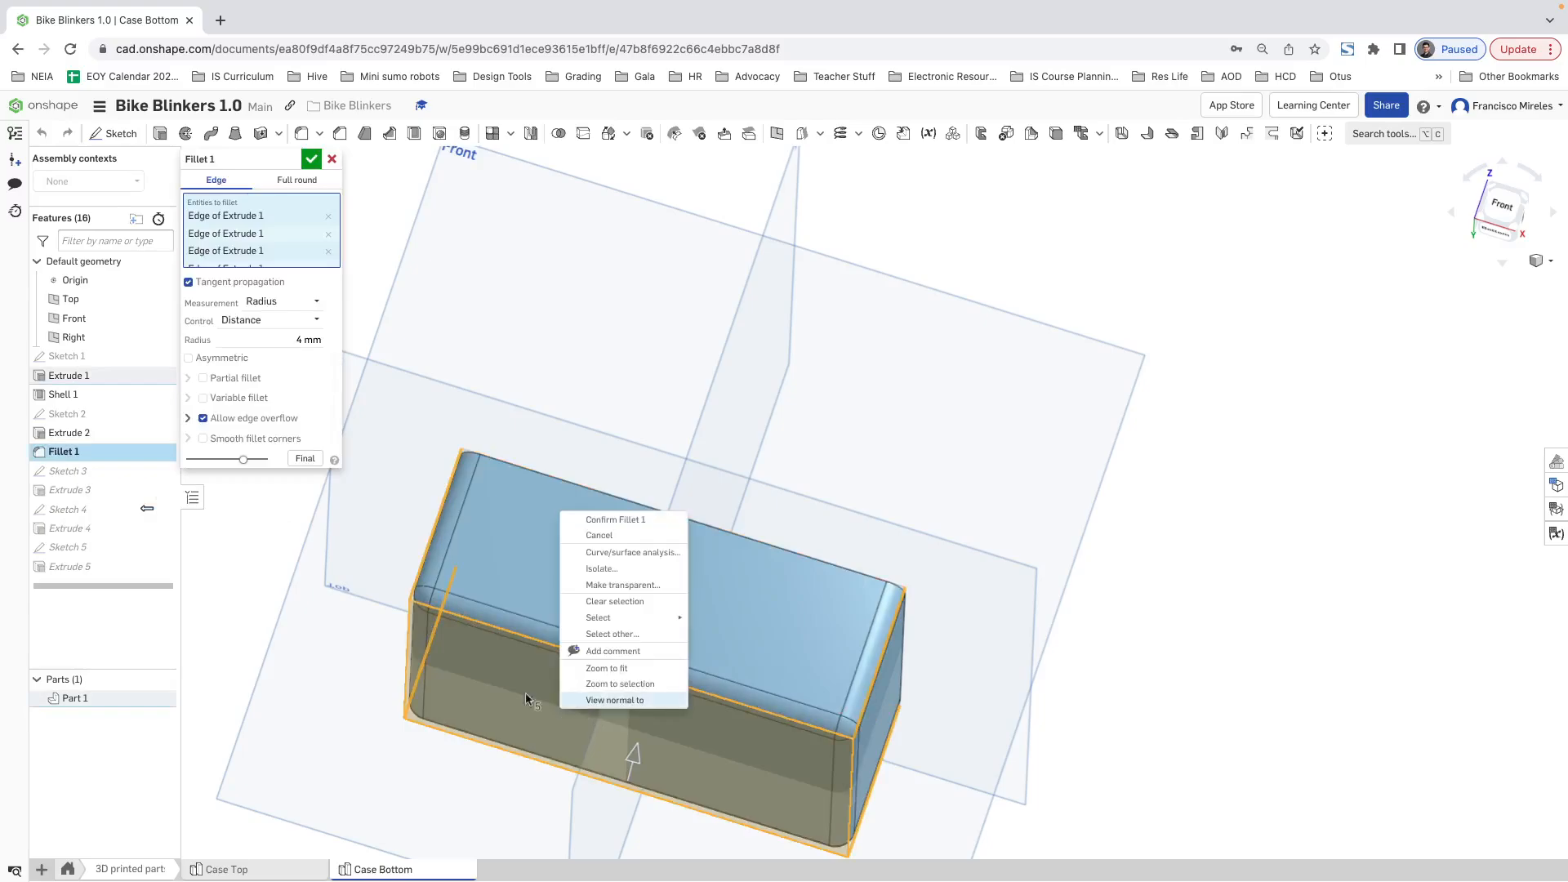
{"action": "left_click", "coordinate": [530, 701]}
{"action": "left_click", "coordinate": [523, 699]}
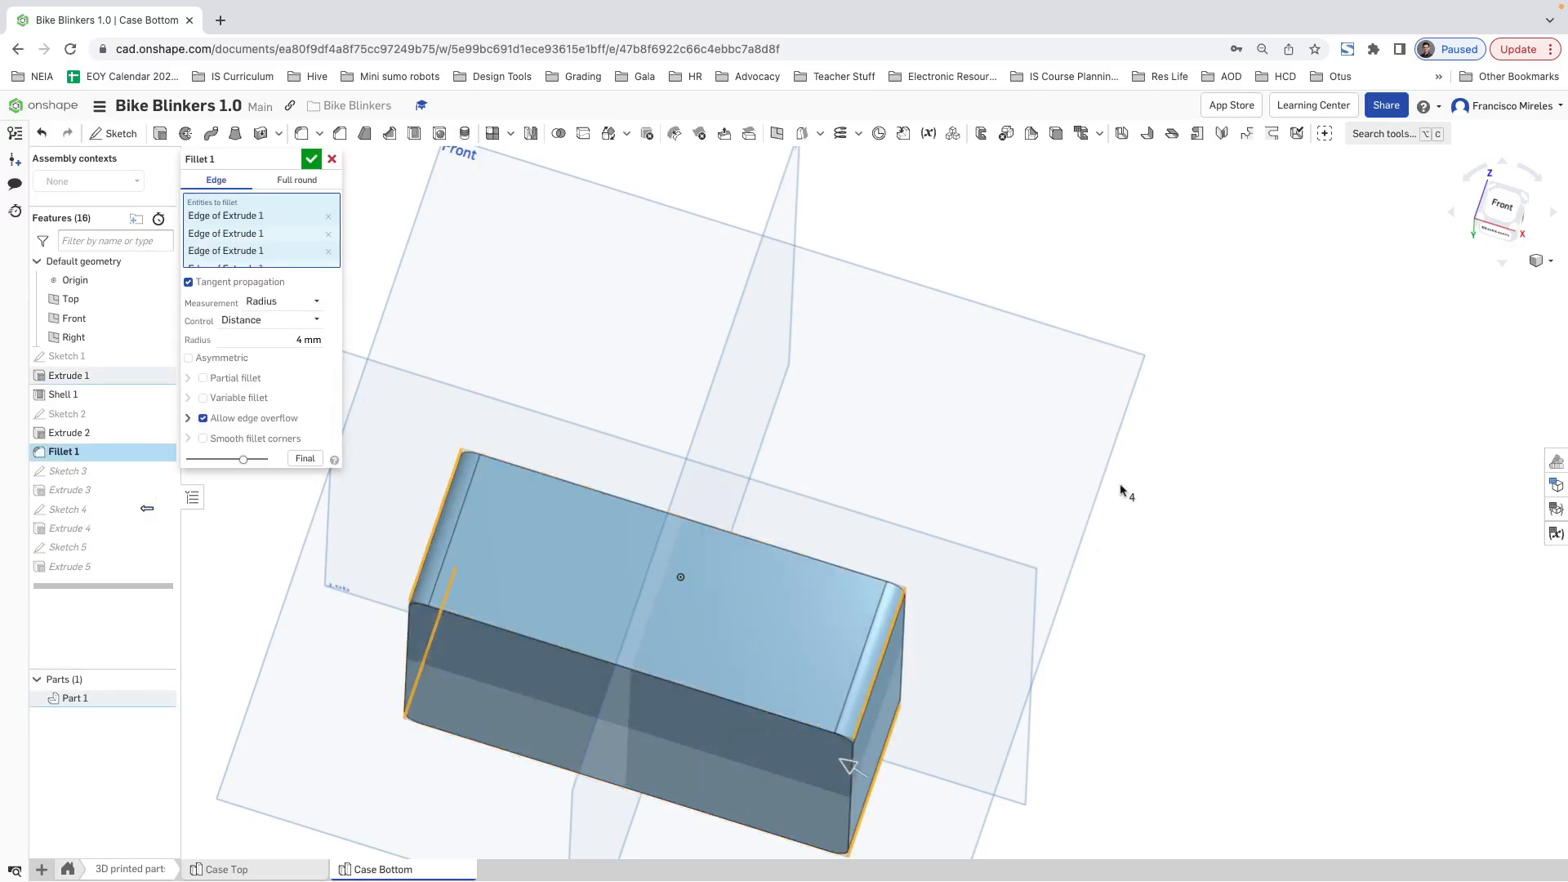
{"action": "left_click", "coordinate": [311, 159]}
Step: Inspect the case from the front in different display styles, ending with hidden edges visible
{"action": "right_click_drag", "start_coordinate": [900, 519], "coordinate": [882, 576]}
{"action": "left_click", "coordinate": [1498, 217]}
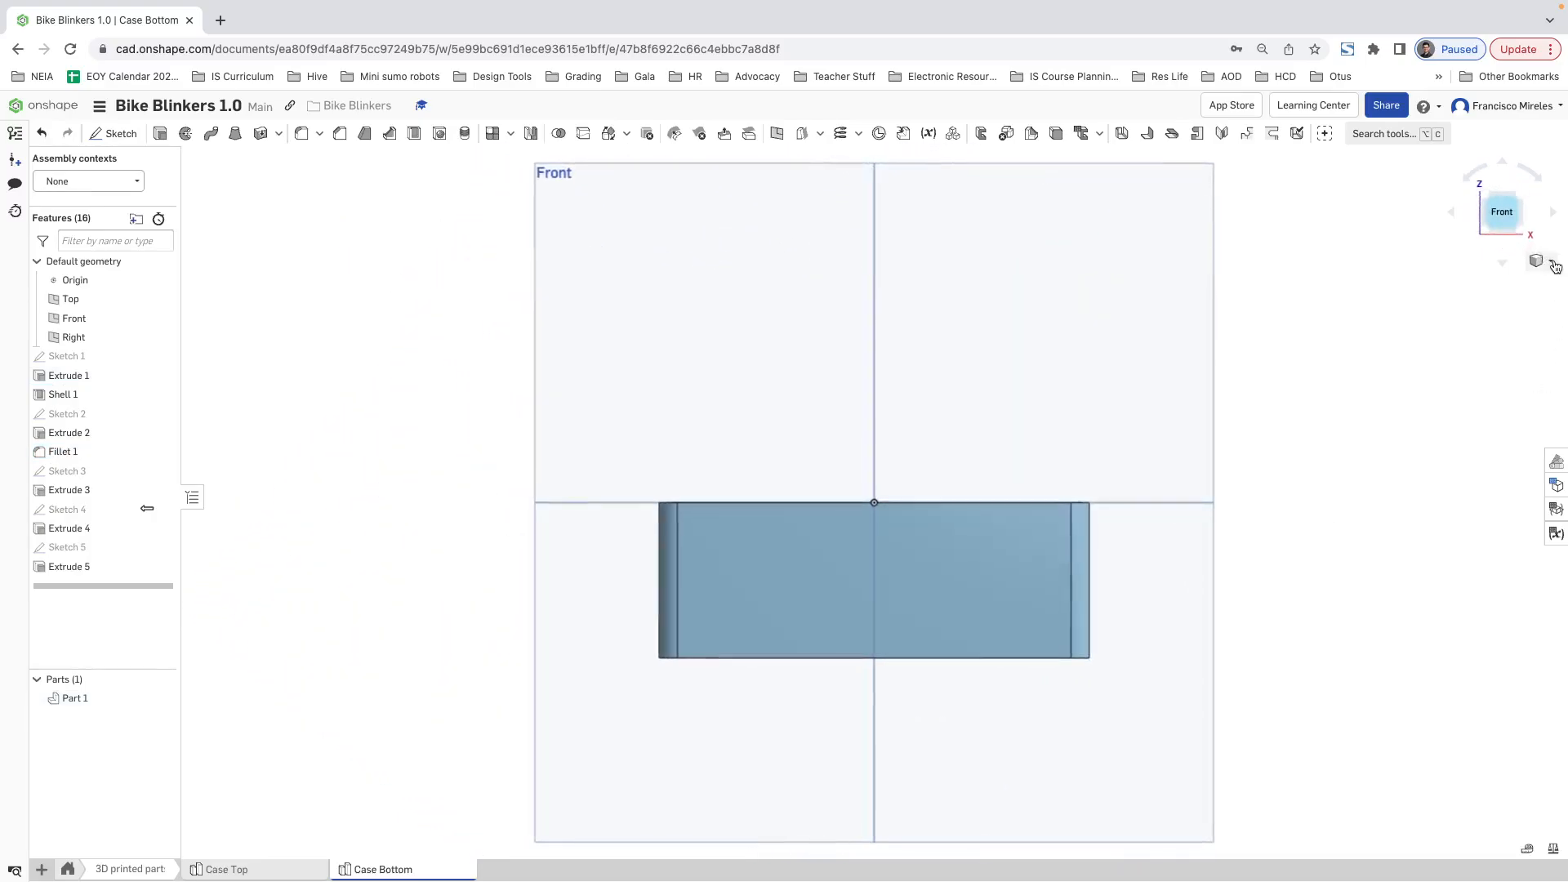
{"action": "left_click", "coordinate": [1541, 260]}
{"action": "left_click", "coordinate": [1489, 414]}
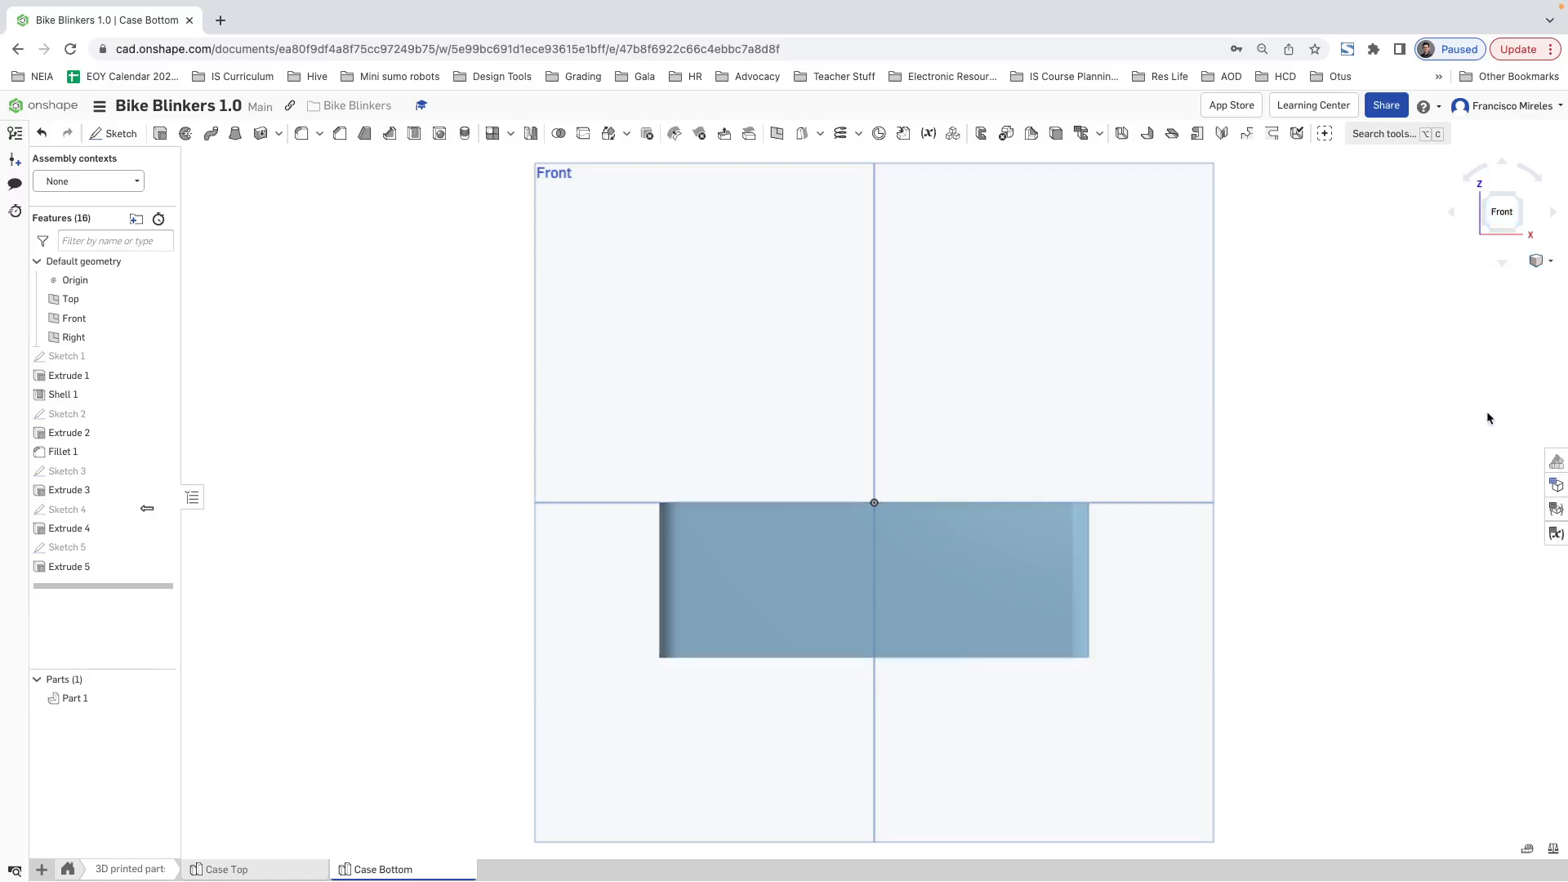
{"action": "left_click", "coordinate": [1547, 270]}
{"action": "left_click", "coordinate": [1519, 447]}
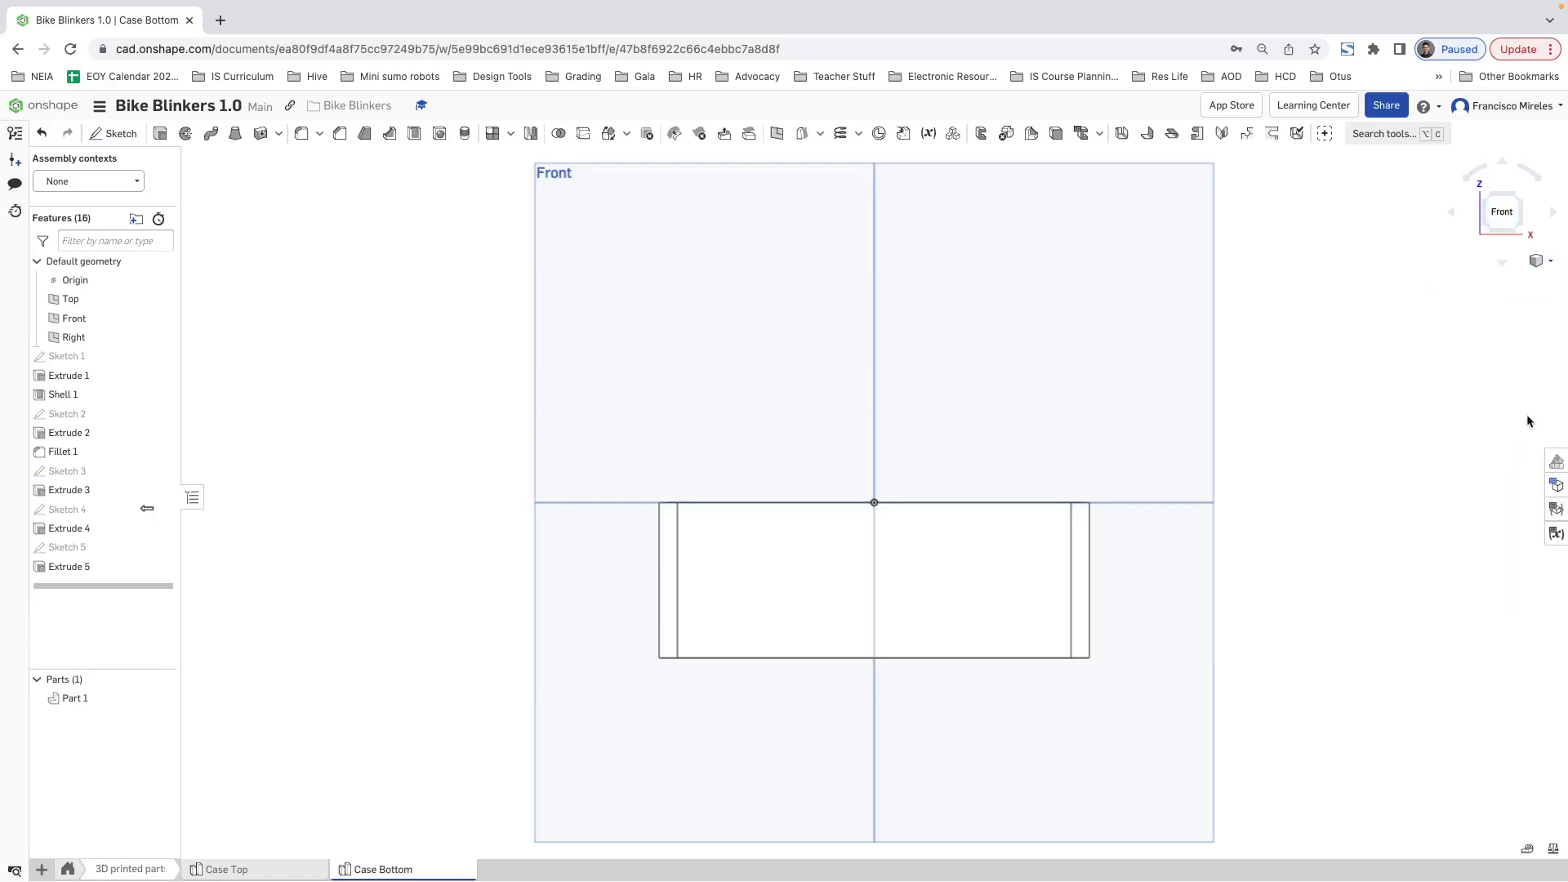
{"action": "left_click", "coordinate": [1549, 263]}
{"action": "left_click", "coordinate": [1513, 460]}
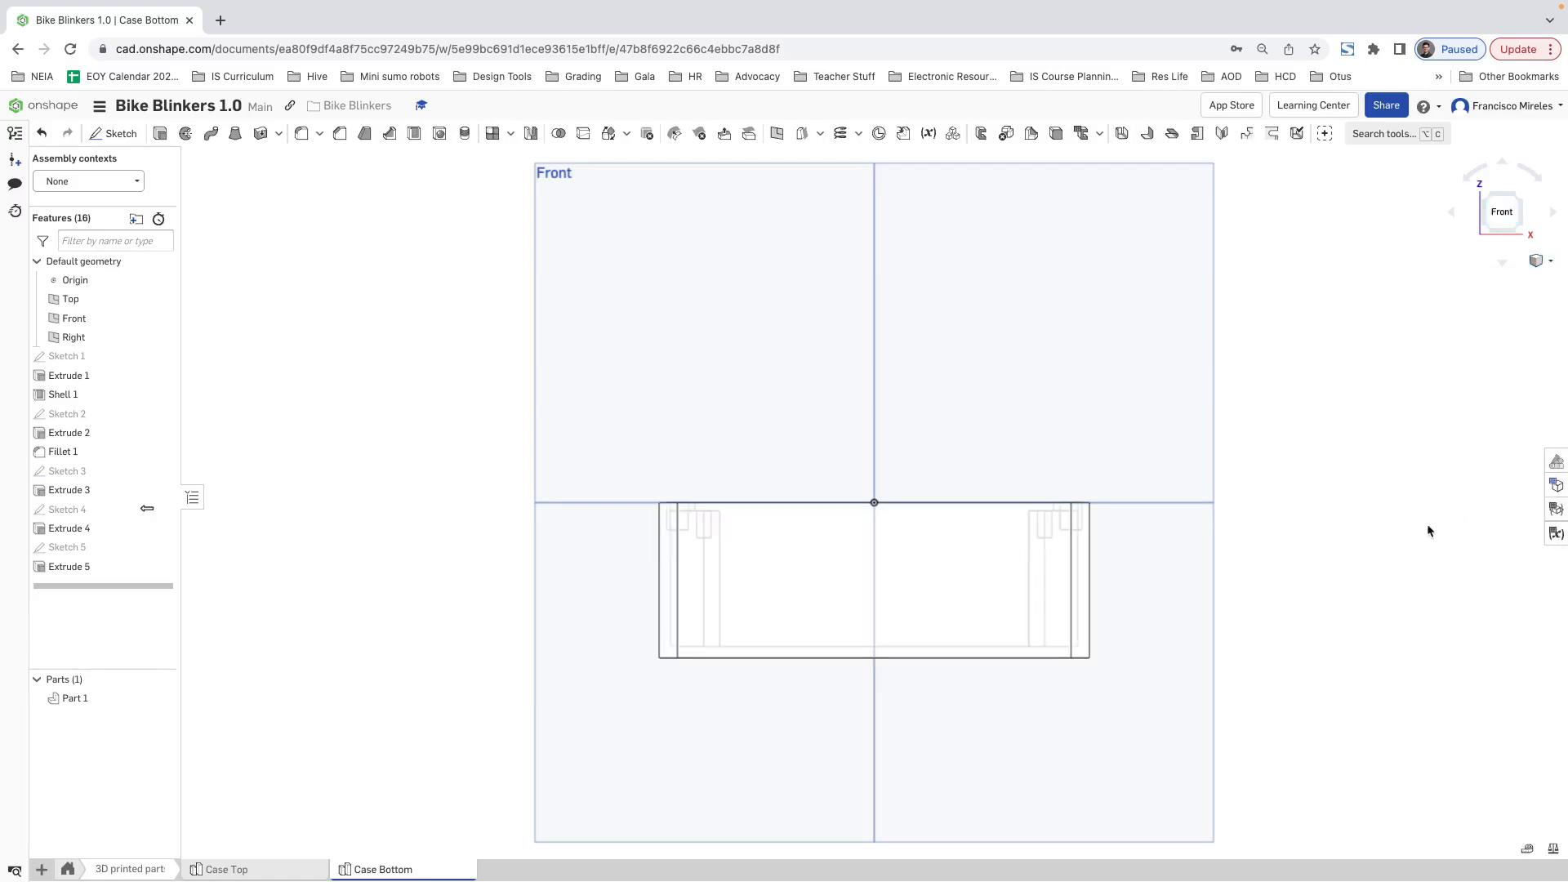
{"action": "scroll", "coordinate": [758, 643], "scroll_direction": "up", "scroll_amount": 1}
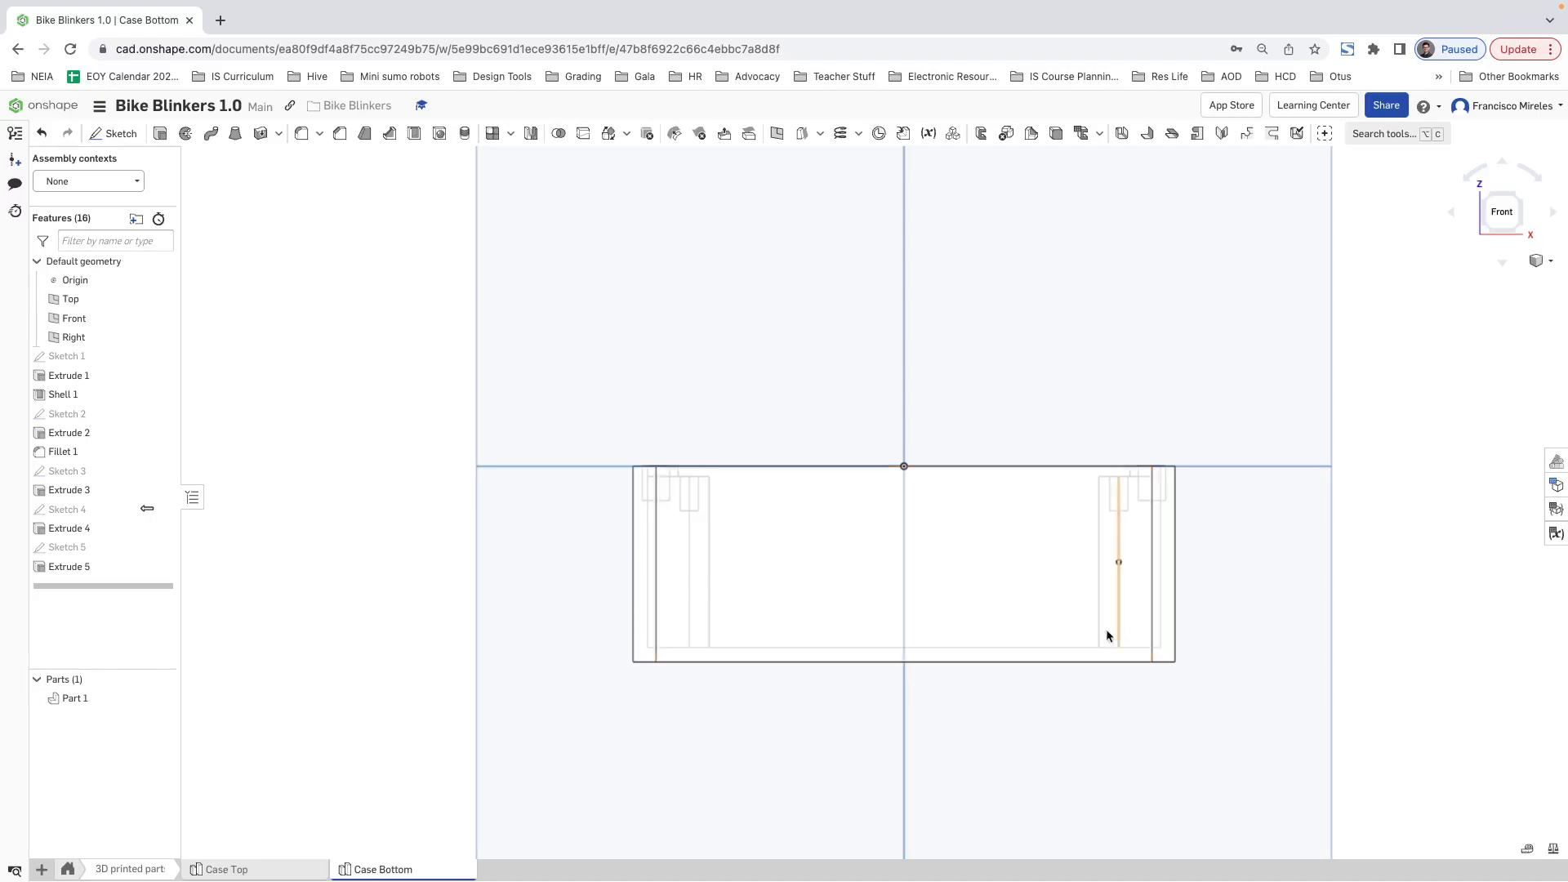
{"action": "right_click_drag", "start_coordinate": [793, 652], "coordinate": [830, 587]}
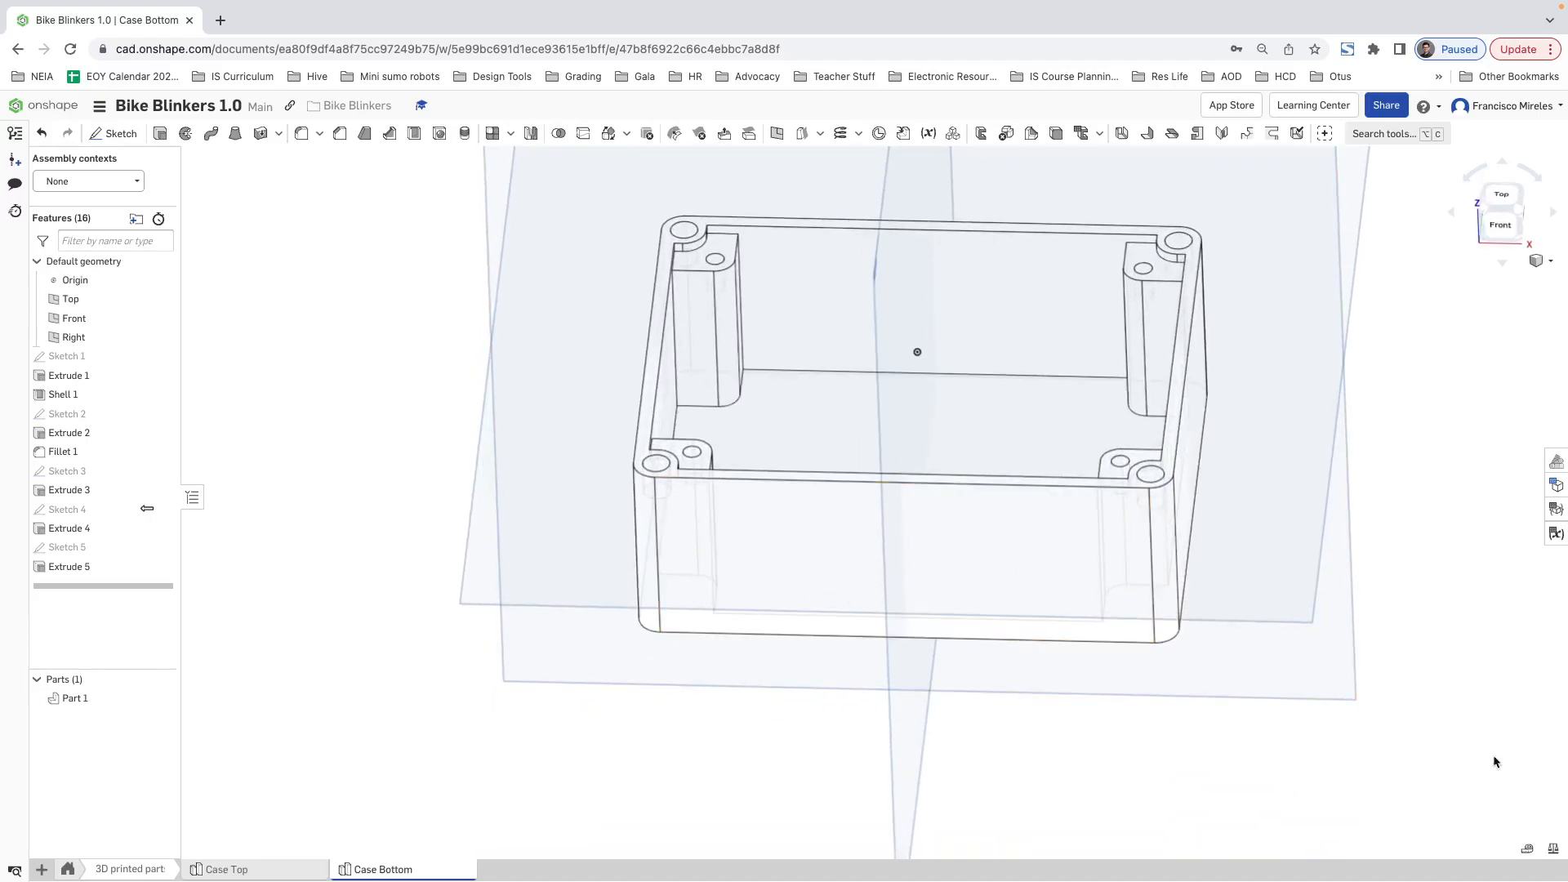
Step: Measure the case's inner floor face together with a vertical edge of a corner post
{"action": "left_click", "coordinate": [1527, 852]}
{"action": "left_click", "coordinate": [862, 436]}
{"action": "right_click_drag", "start_coordinate": [891, 499], "coordinate": [903, 373]}
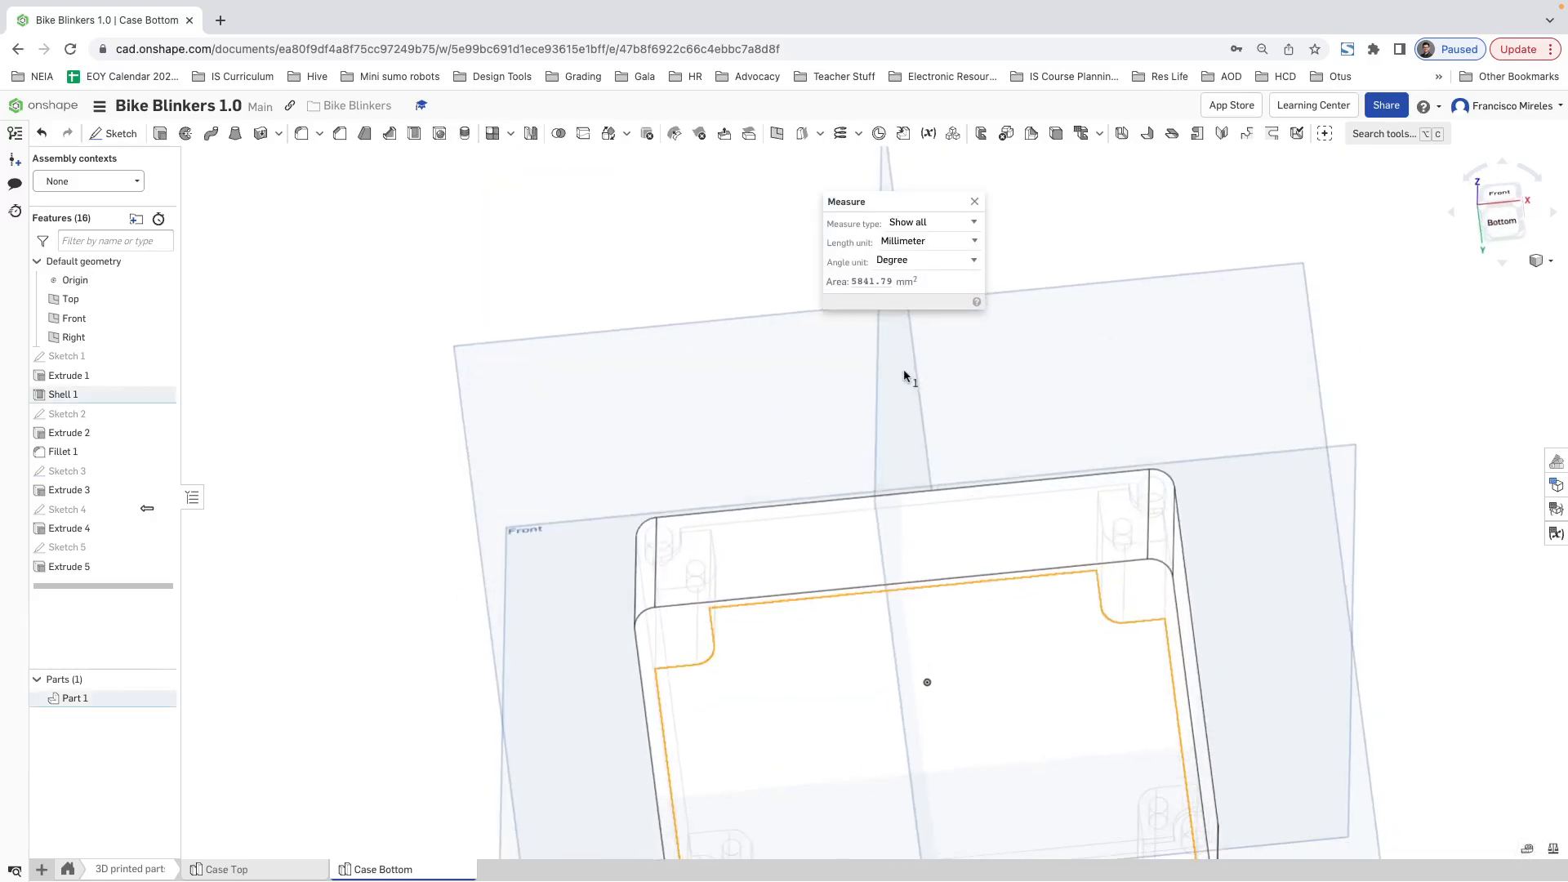
{"action": "left_click", "coordinate": [697, 643]}
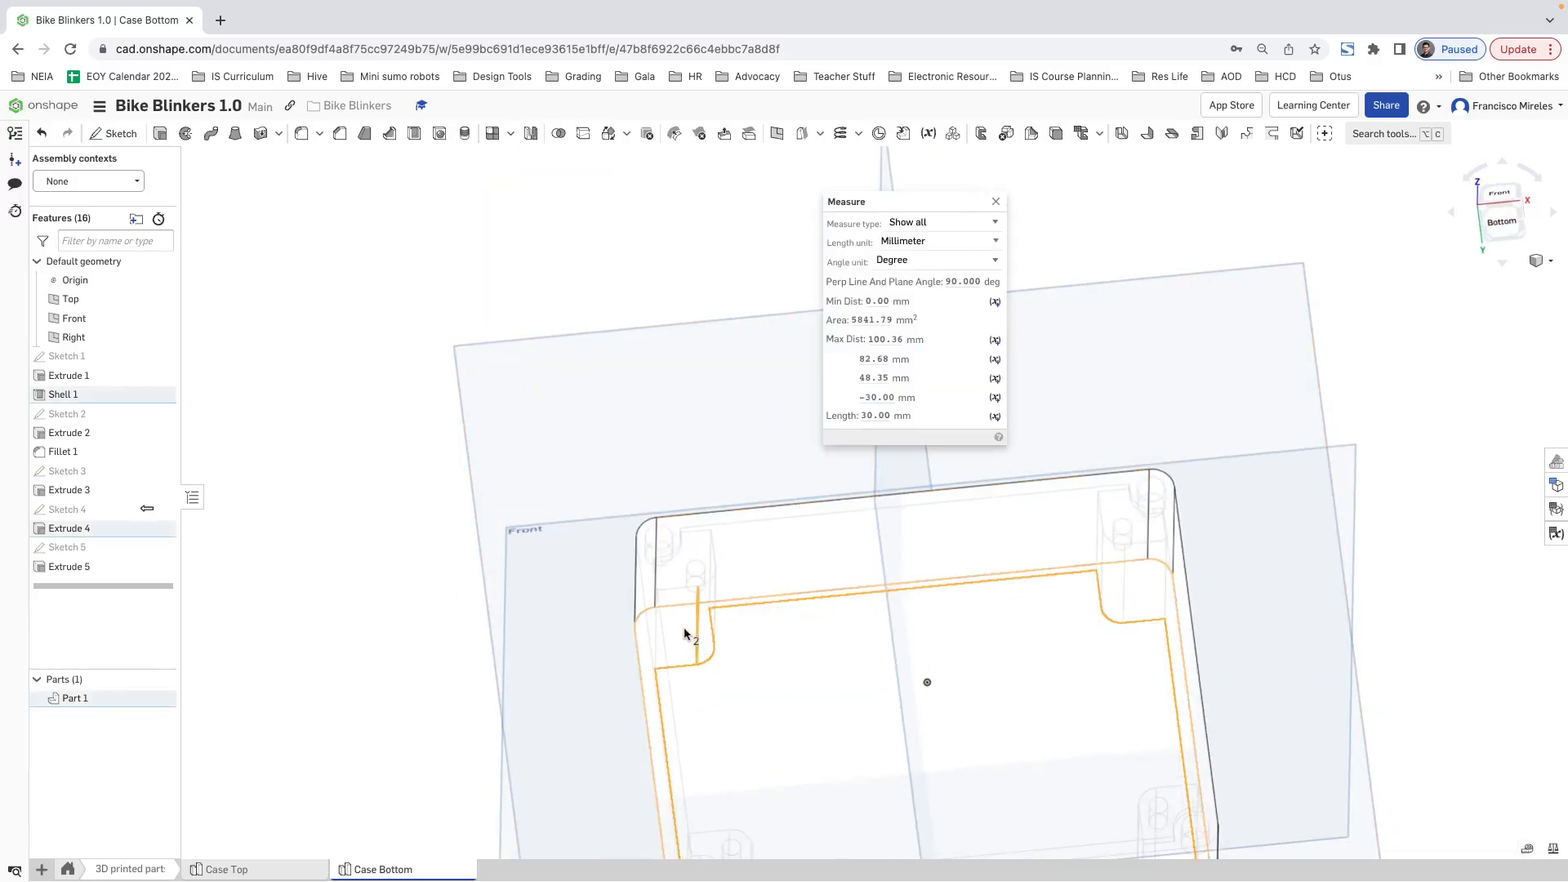
{"action": "left_click", "coordinate": [974, 201]}
Step: Measure the distance between the outer bottom face and the inner floor face of the case
{"action": "left_click", "coordinate": [1503, 819]}
{"action": "left_click", "coordinate": [1527, 849]}
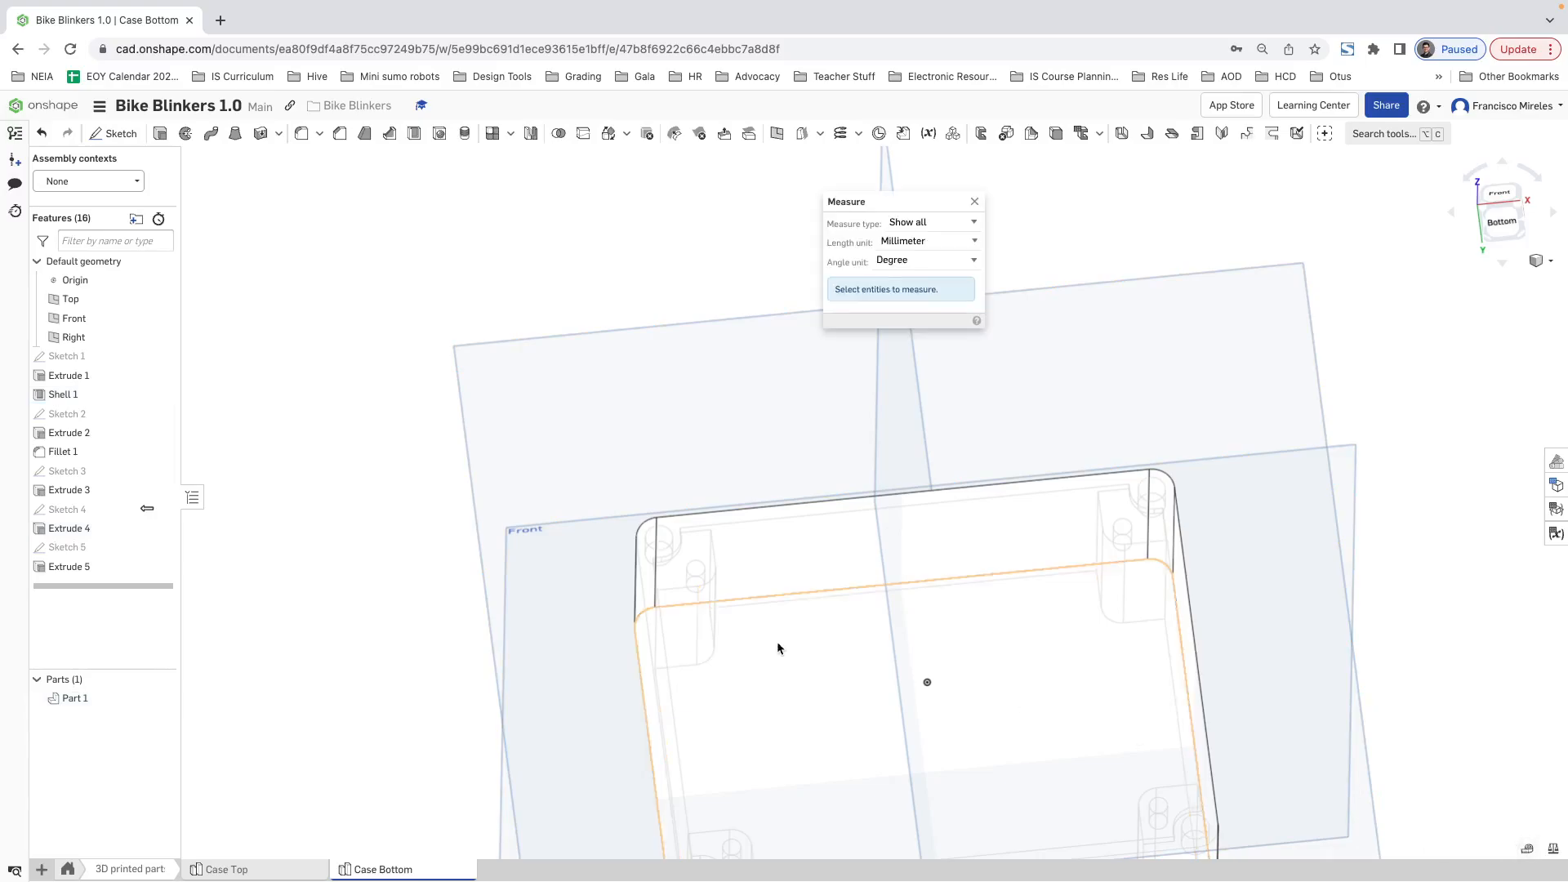
{"action": "left_click", "coordinate": [776, 642]}
{"action": "right_click_drag", "start_coordinate": [803, 517], "coordinate": [787, 633]}
{"action": "left_click", "coordinate": [770, 444]}
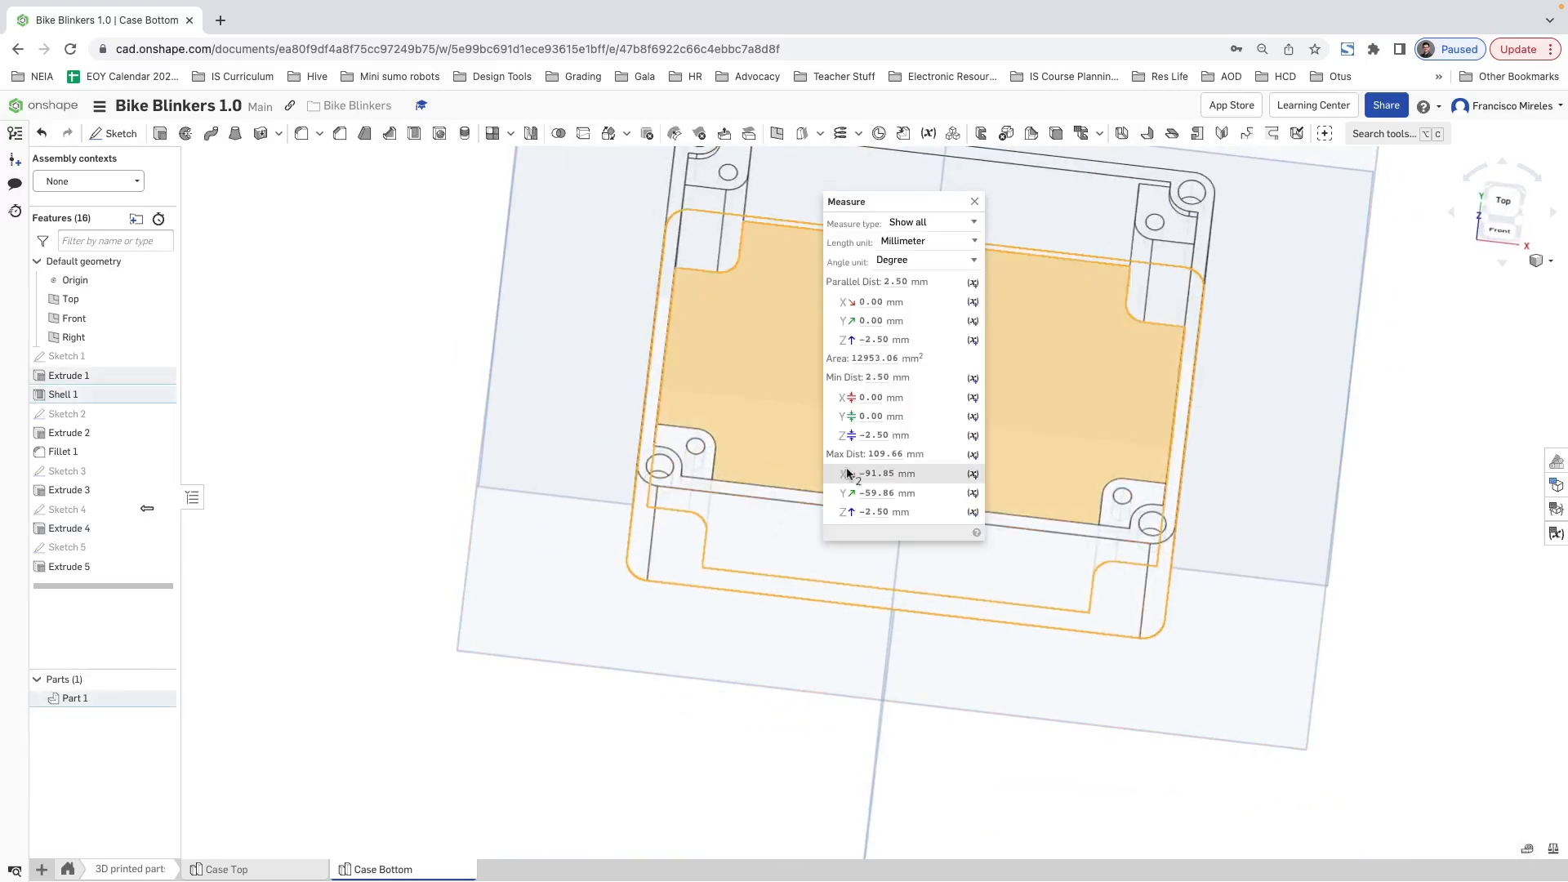
{"action": "left_click", "coordinate": [975, 204]}
Step: Clear the face selection and restore the shaded display with edges
{"action": "right_click_drag", "start_coordinate": [948, 455], "coordinate": [952, 367]}
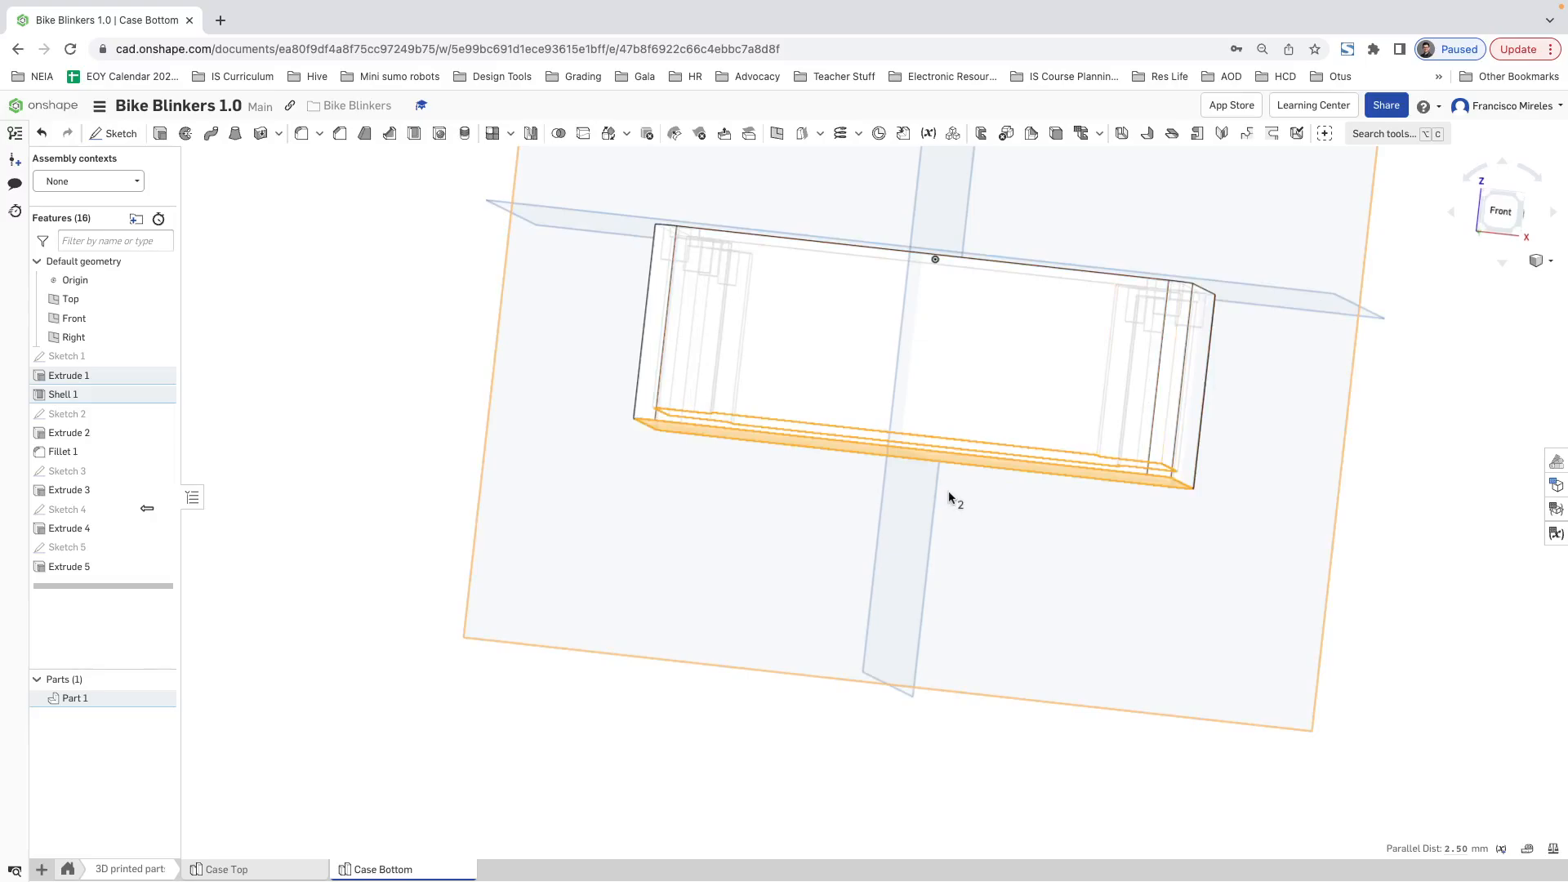
{"action": "right_click_drag", "start_coordinate": [950, 497], "coordinate": [563, 248]}
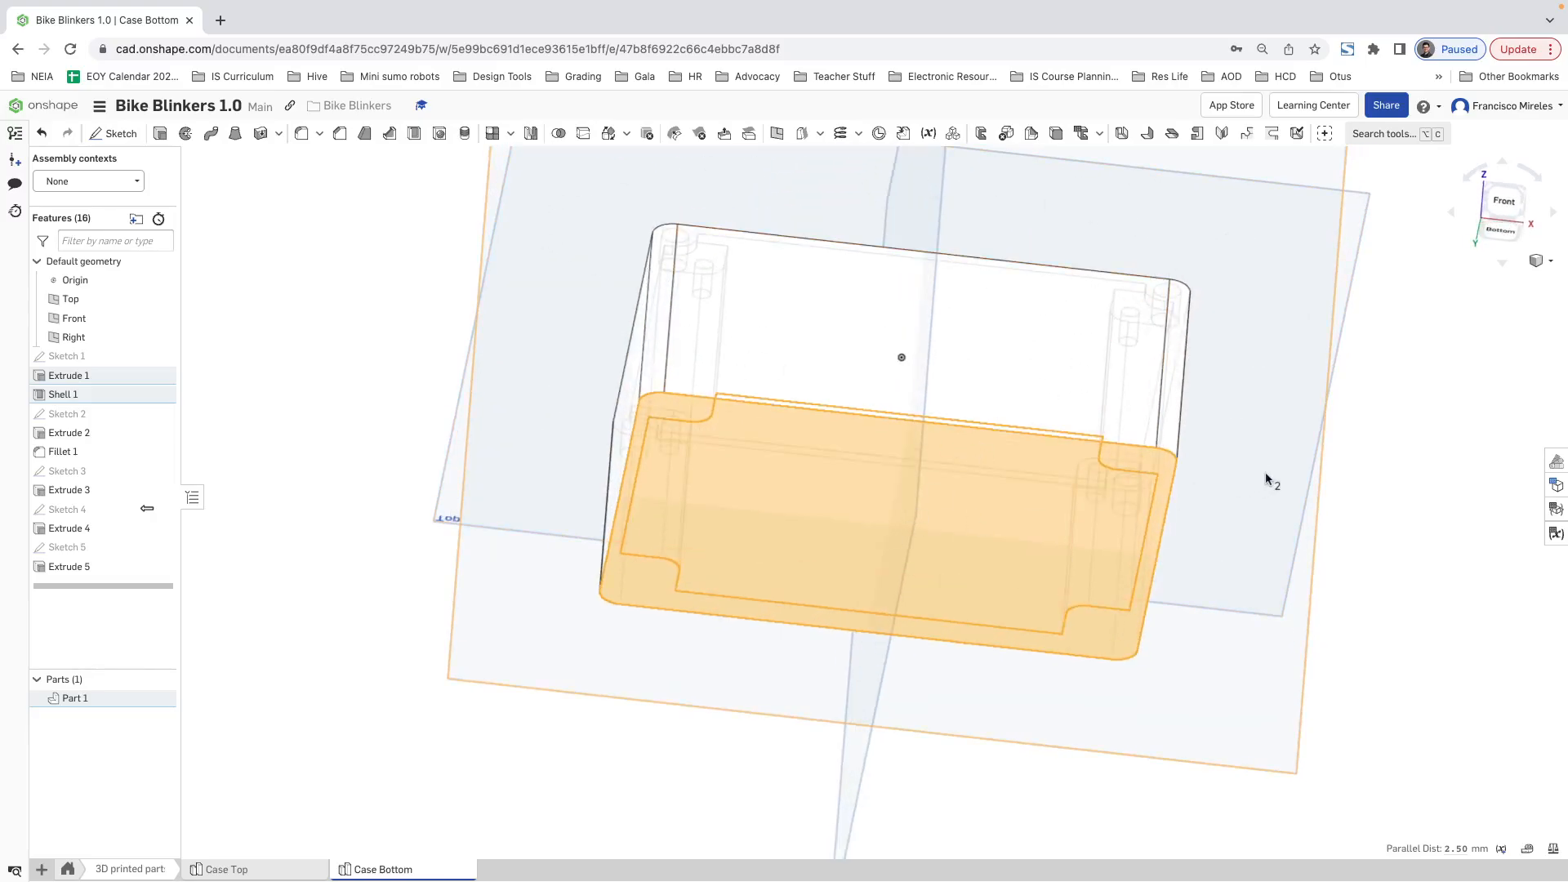
{"action": "left_click", "coordinate": [1423, 478]}
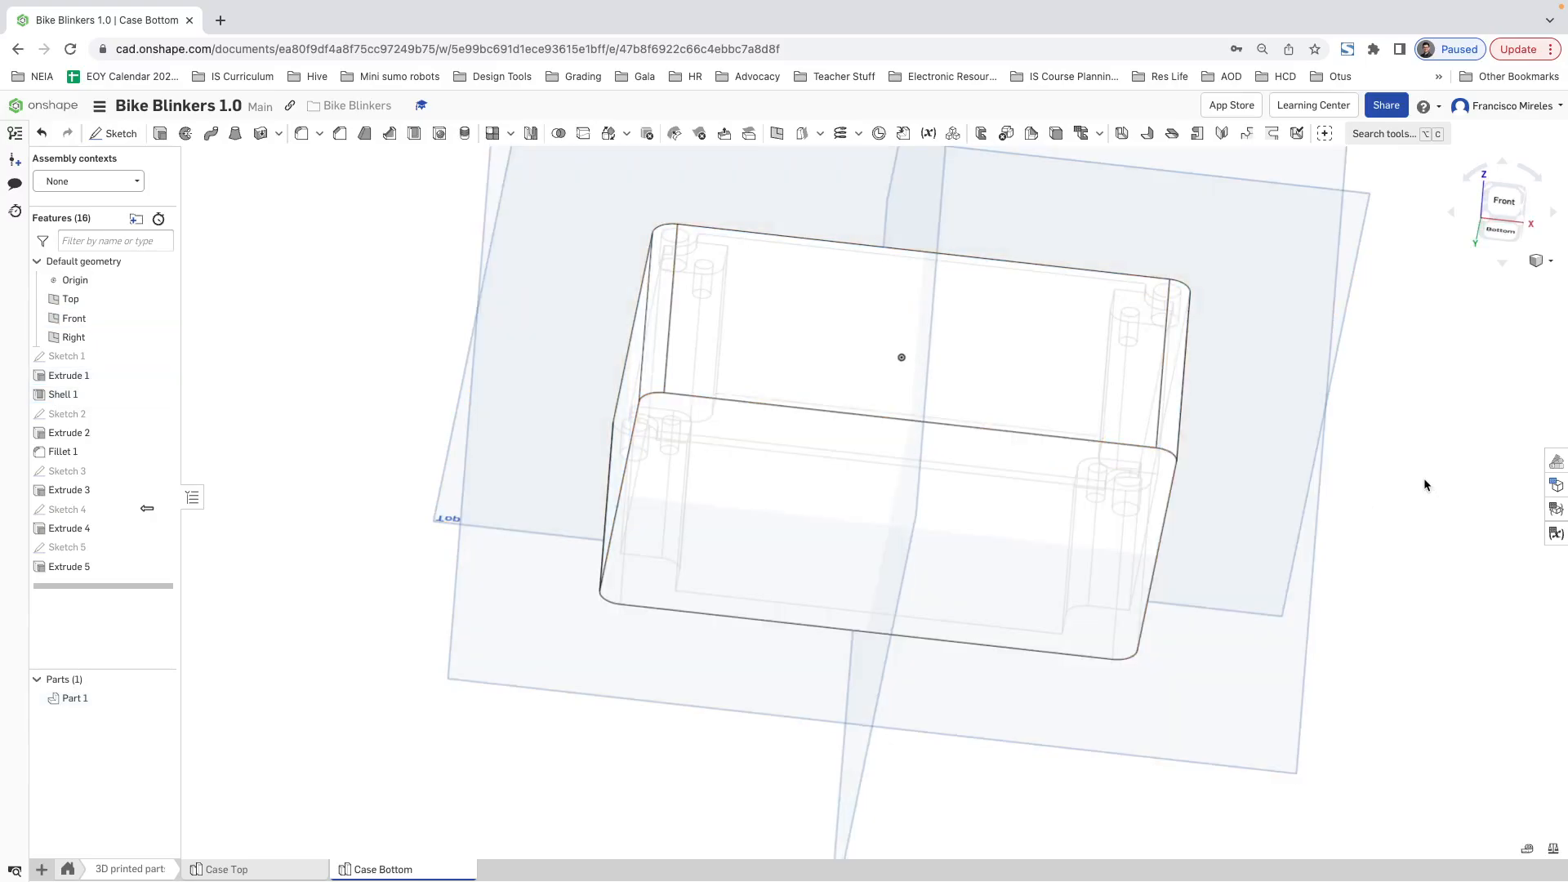
{"action": "left_click", "coordinate": [1543, 268]}
{"action": "left_click", "coordinate": [1496, 402]}
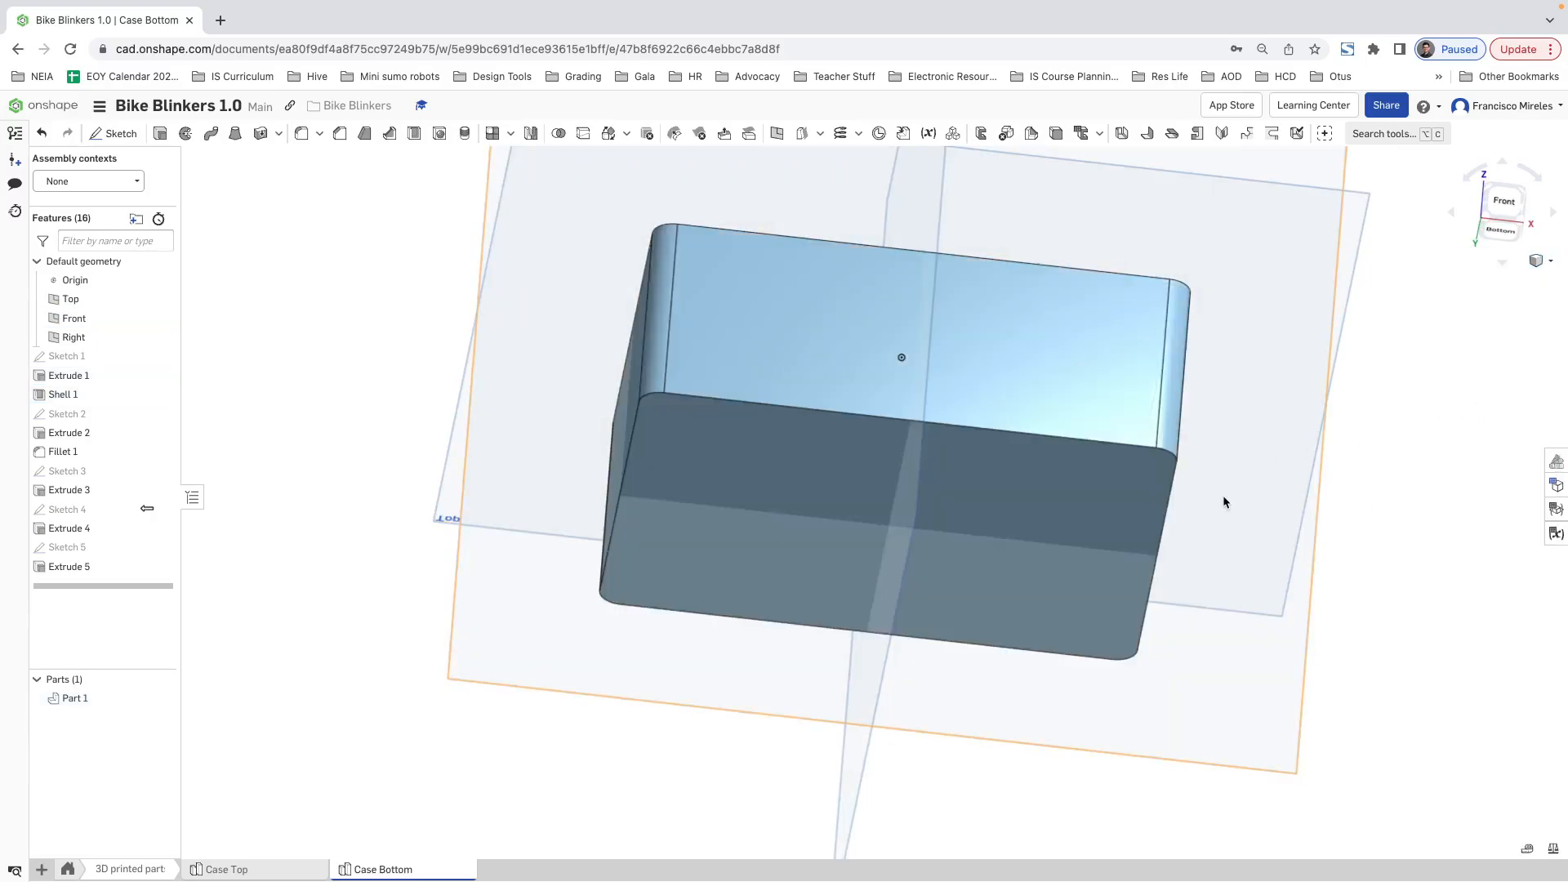
Step: Start a new sketch on the outer bottom face of the case
{"action": "right_click_drag", "start_coordinate": [1223, 502], "coordinate": [934, 494]}
{"action": "left_click", "coordinate": [941, 490]}
{"action": "right_click", "coordinate": [940, 490]}
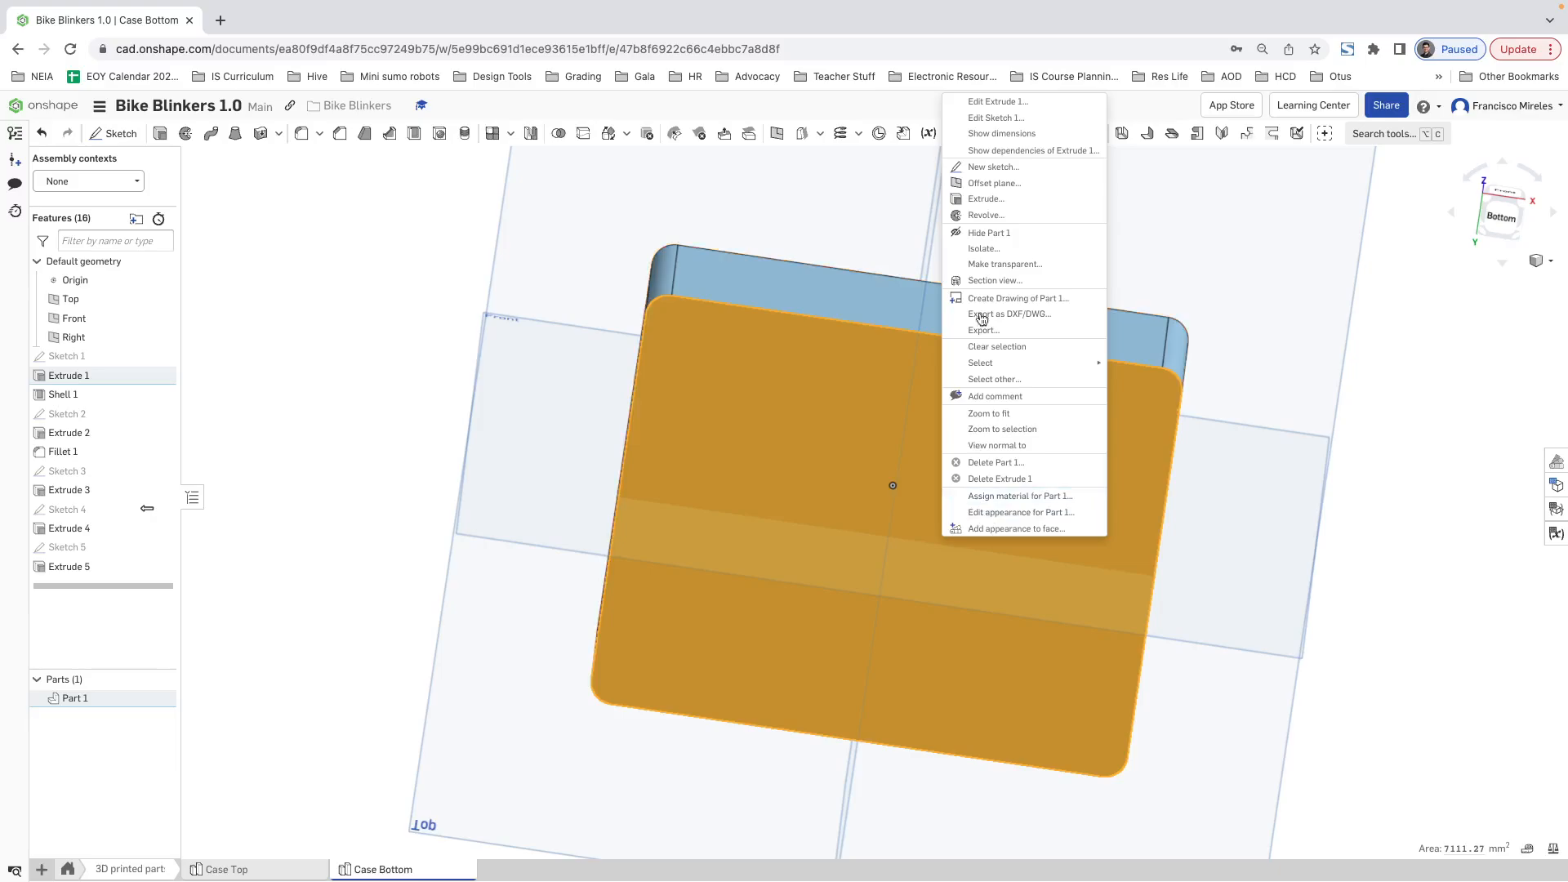
{"action": "left_click", "coordinate": [996, 168]}
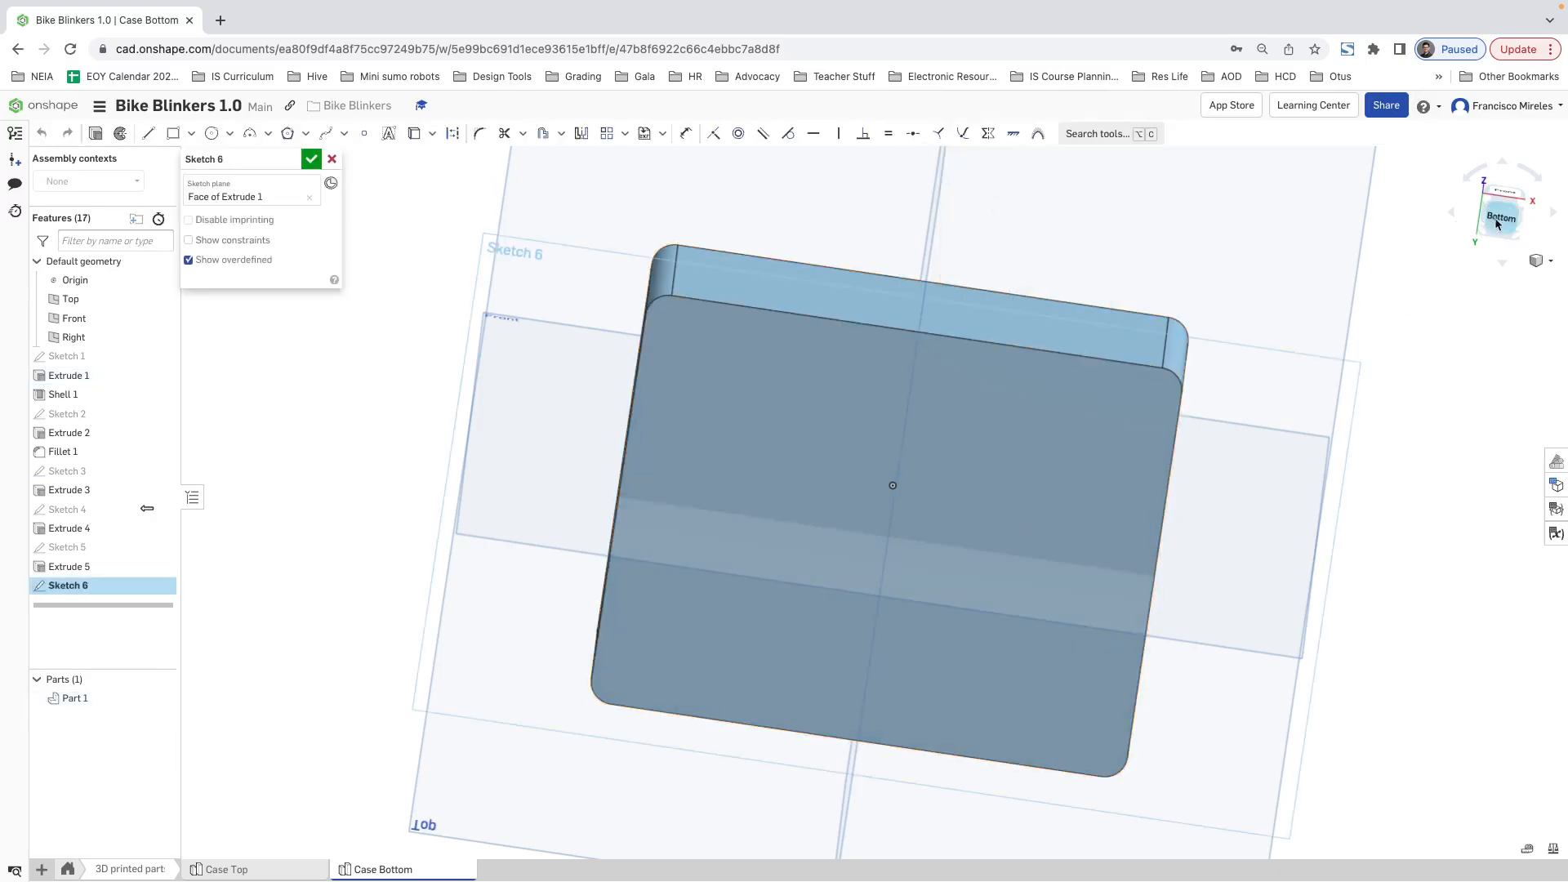
{"action": "left_click", "coordinate": [1497, 220]}
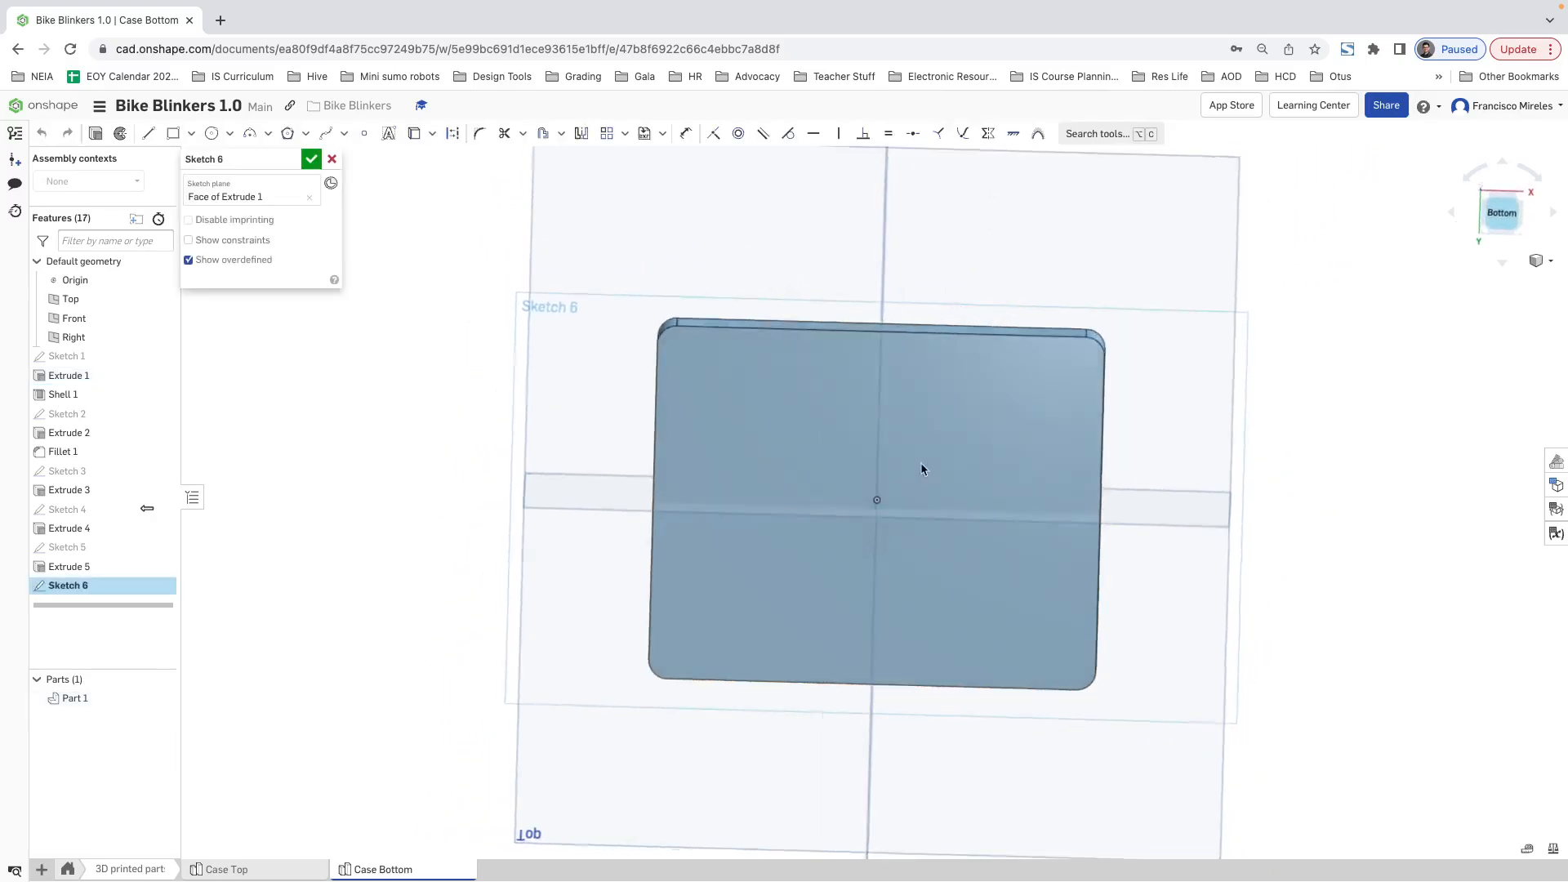
Step: Sketch a center-point rectangle of about 97.6 by 76.4 mm around the case outline, centered on the origin
{"action": "left_click", "coordinate": [191, 133]}
{"action": "left_click", "coordinate": [222, 183]}
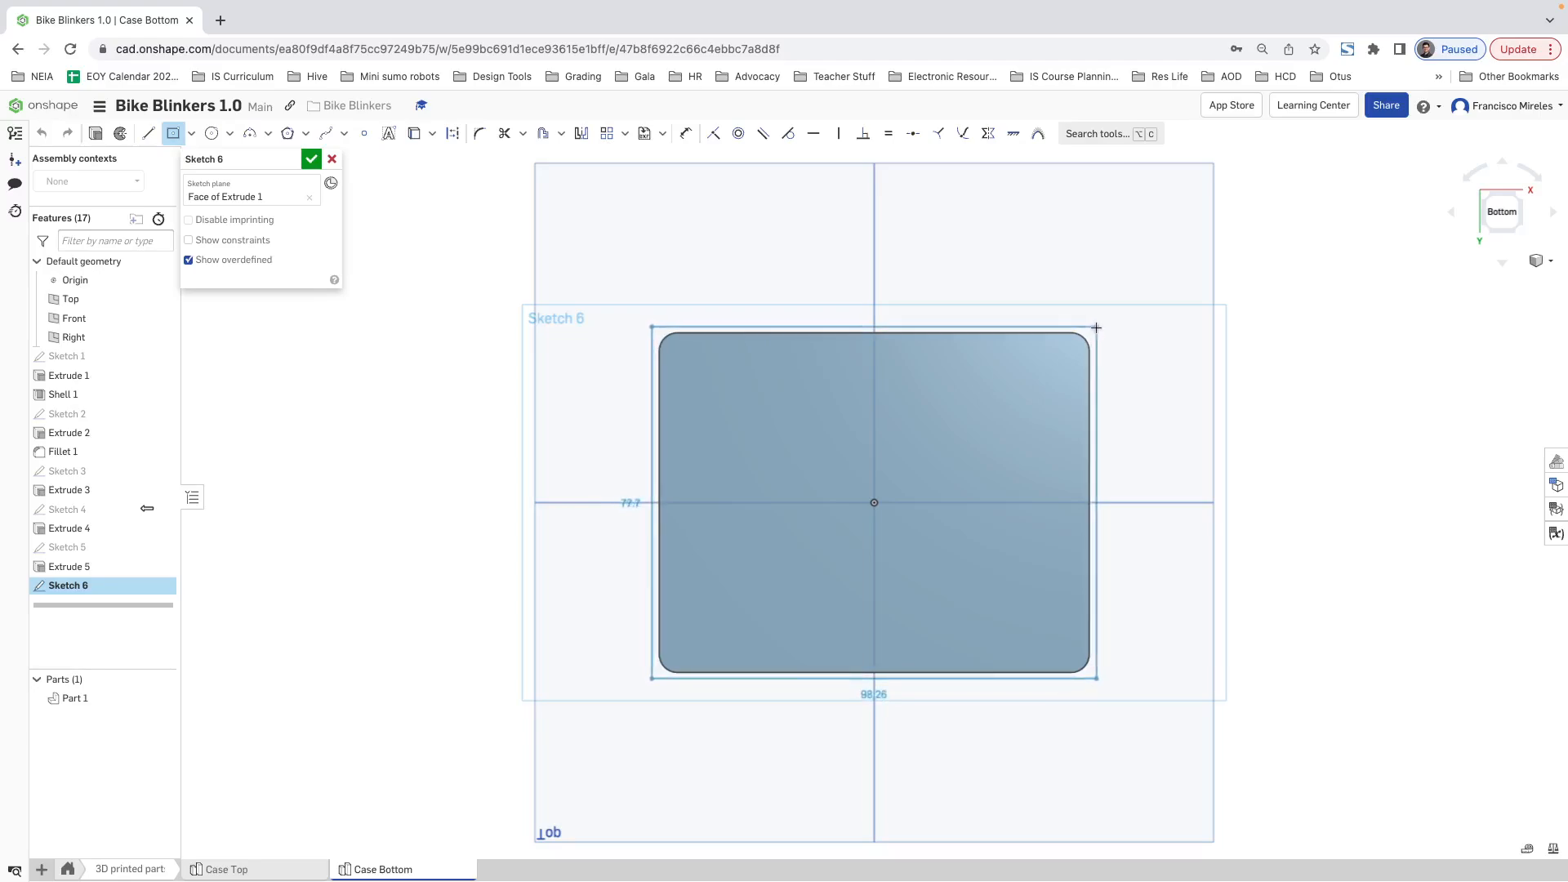
{"action": "left_click", "coordinate": [1096, 329]}
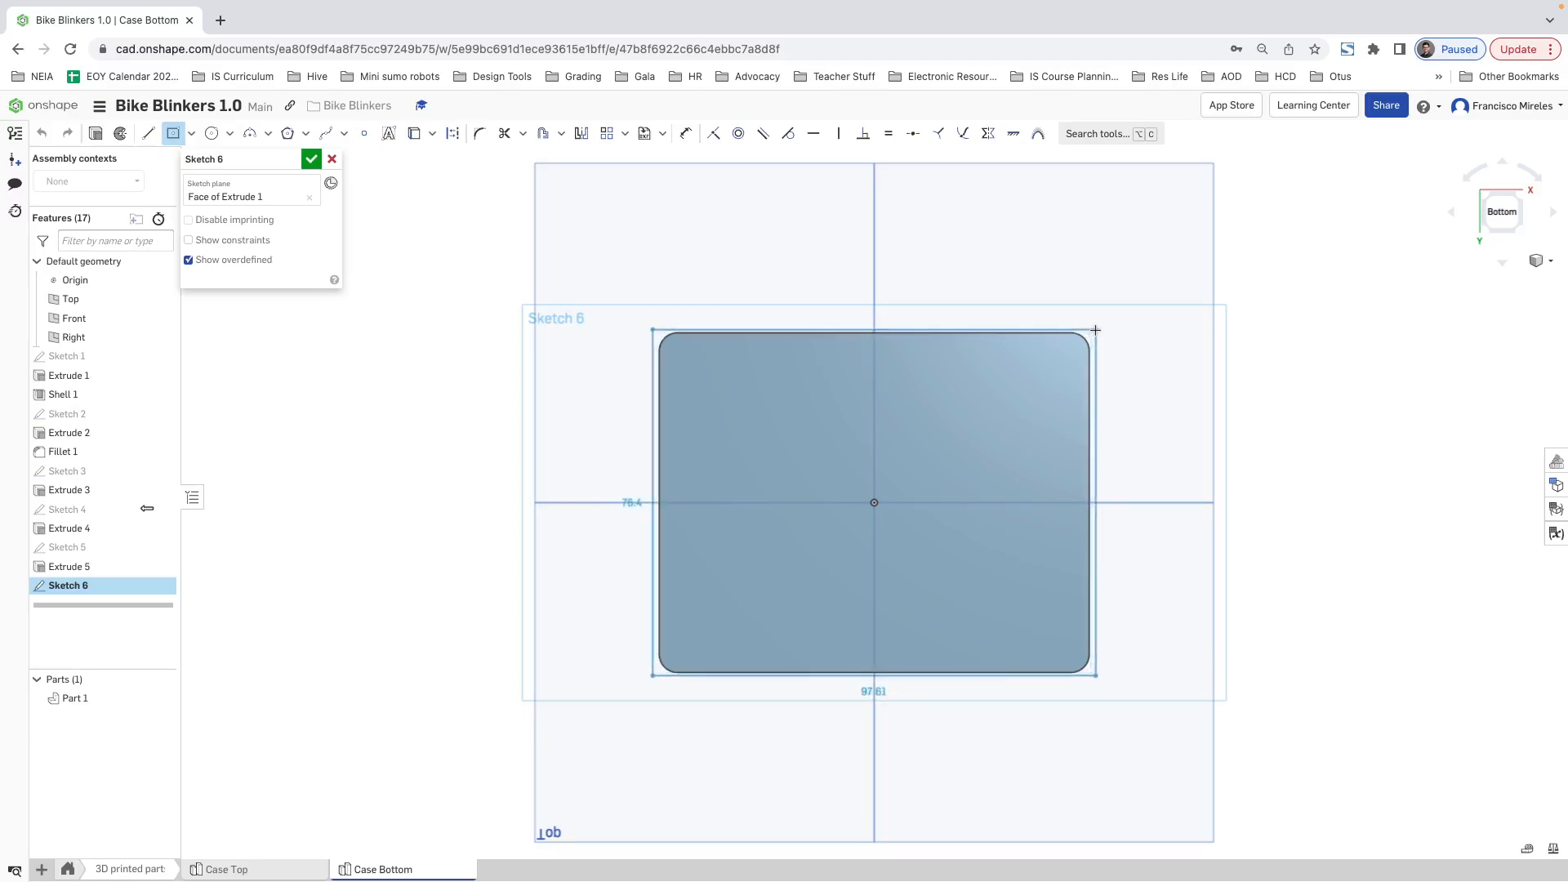
Step: Make the sketched rectangle coincident with the case outline along its upper edge and one side edge
{"action": "key", "text": "Escape"}
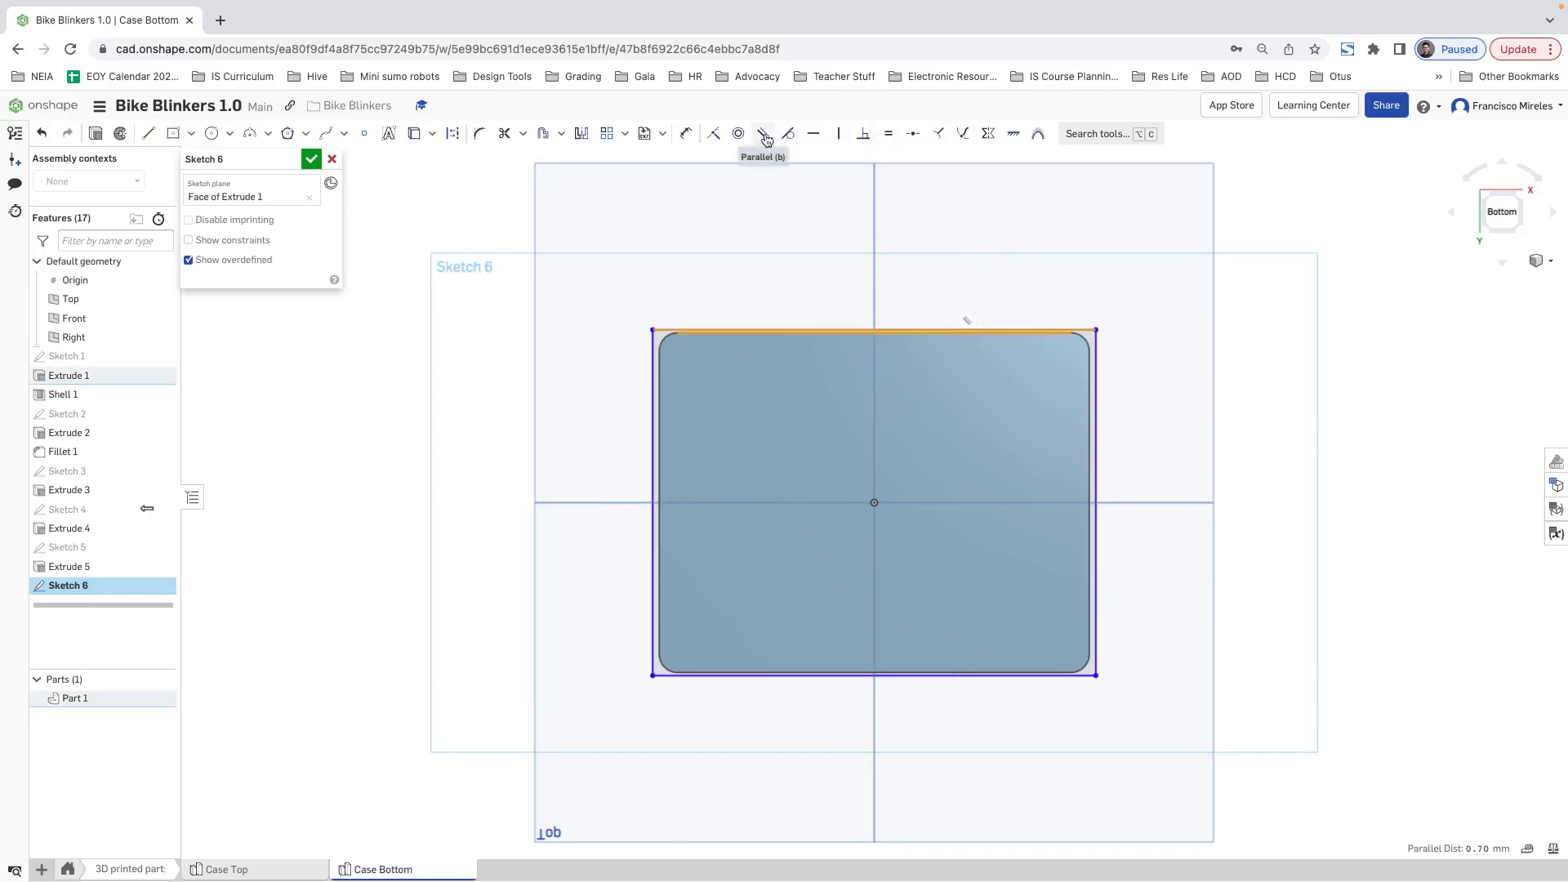
{"action": "left_click", "coordinate": [723, 141]}
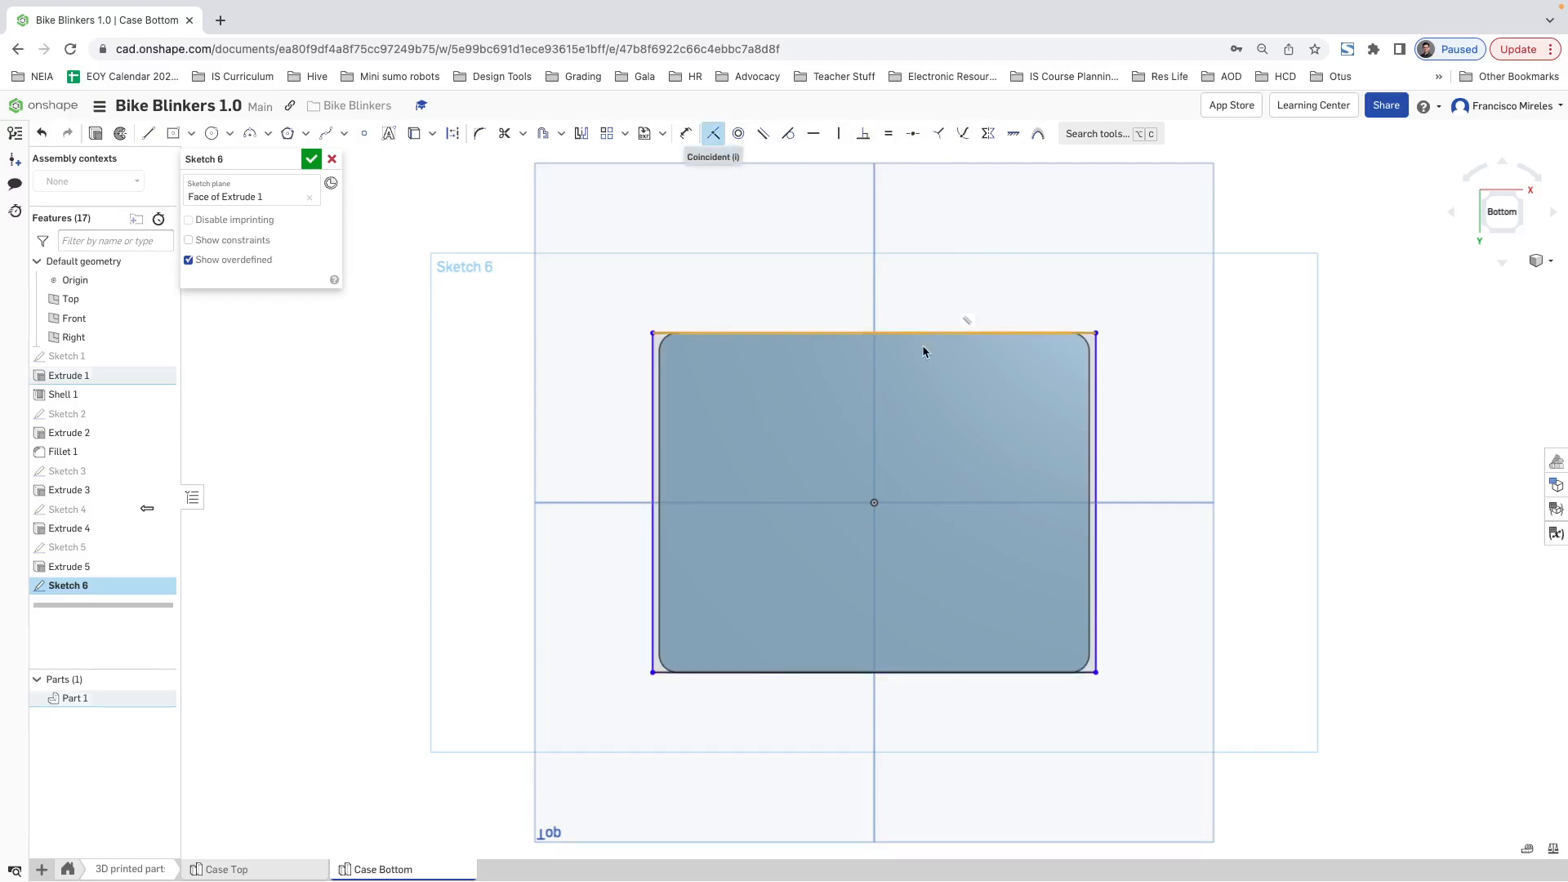
{"action": "left_click", "coordinate": [1091, 456]}
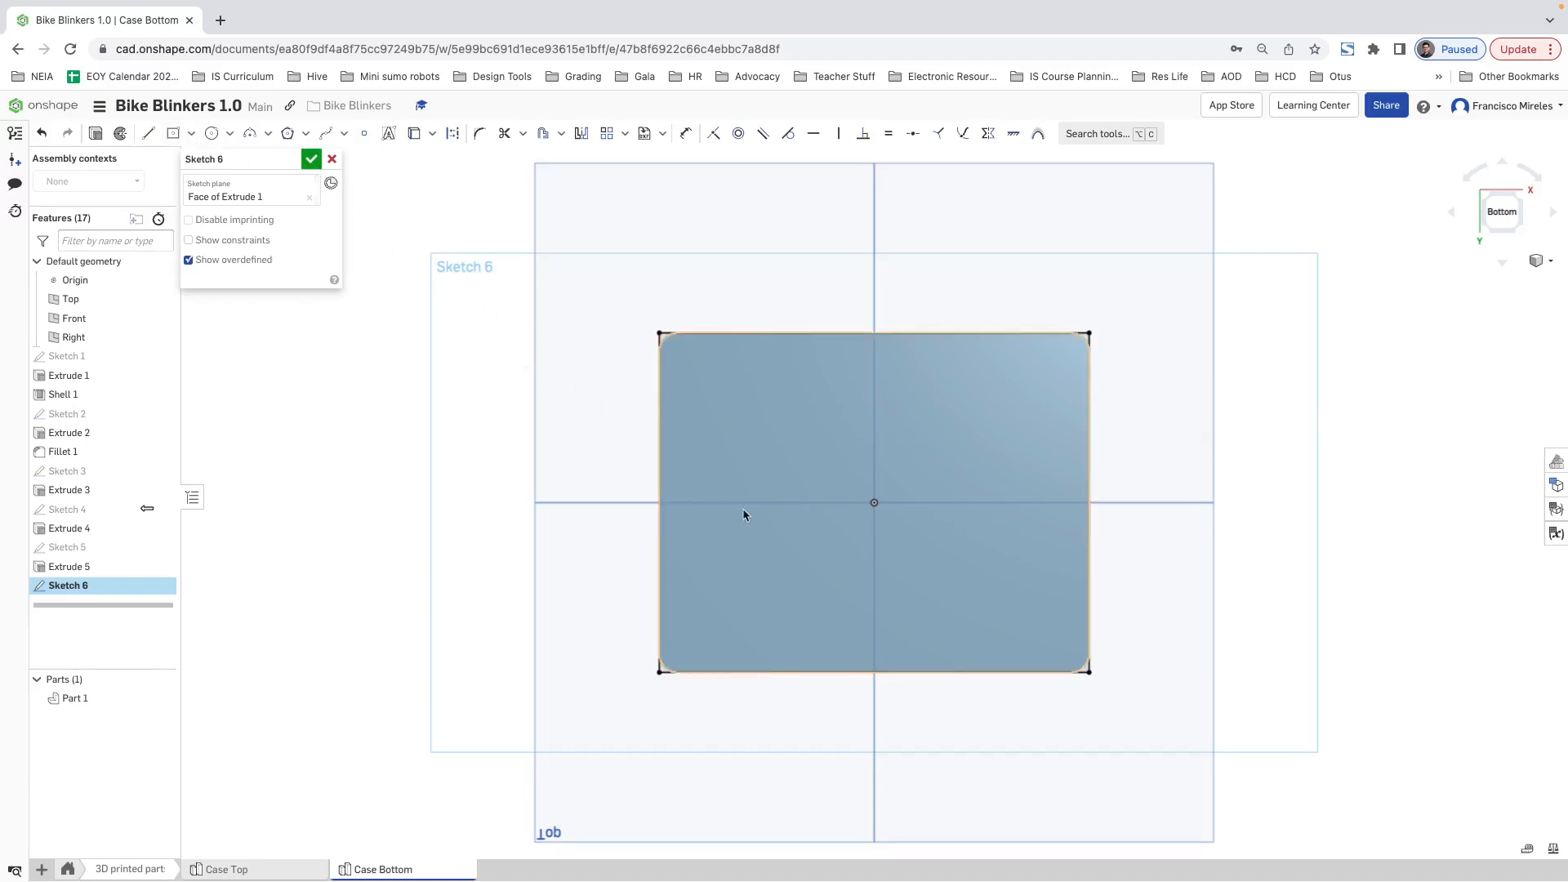
Step: Extrude the rectangle as a Remove cut with the Up to face end type, ending at the case's inner floor face
{"action": "mouse_move", "coordinate": [1208, 457]}
{"action": "right_mouse_down"}
{"action": "mouse_move", "coordinate": [1218, 434]}
{"action": "mouse_move", "coordinate": [1242, 458]}
{"action": "mouse_move", "coordinate": [1225, 461]}
{"action": "right_mouse_up"}
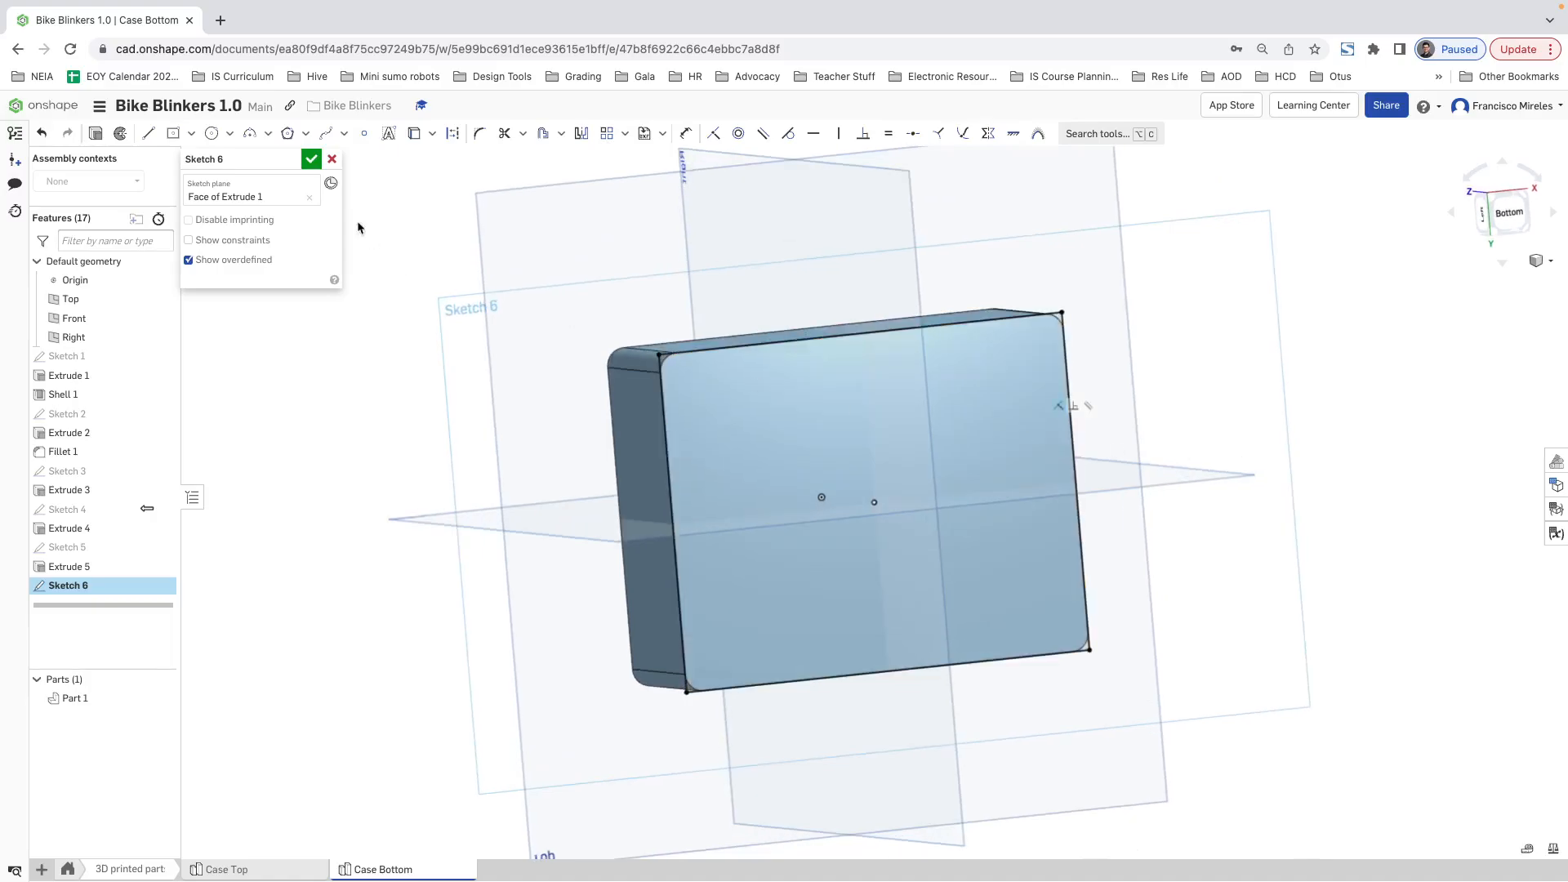
{"action": "left_click", "coordinate": [96, 135]}
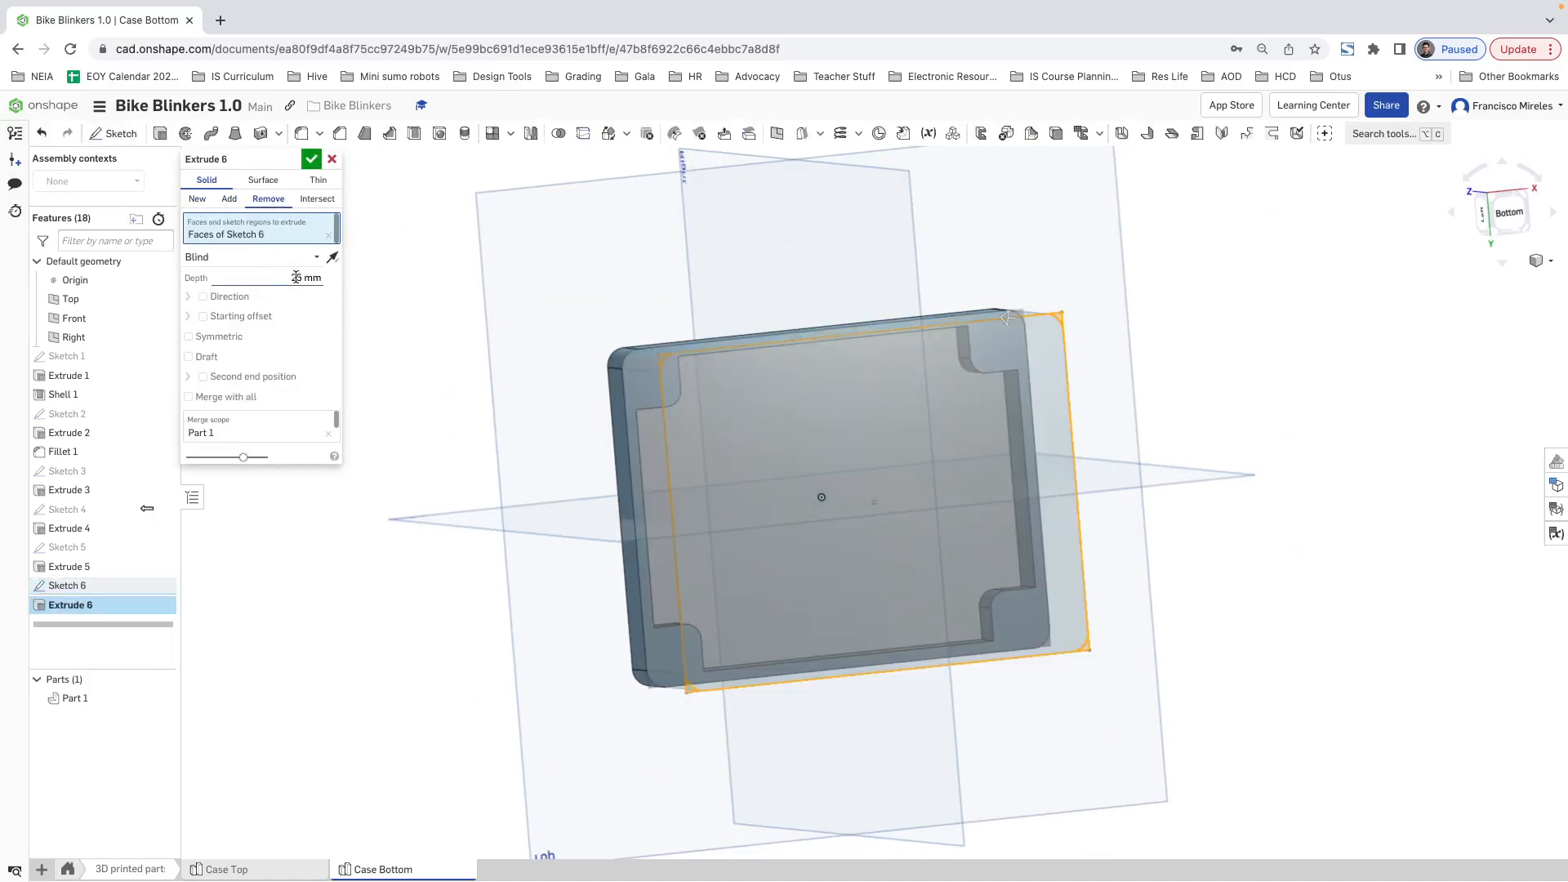
{"action": "left_click", "coordinate": [308, 258]}
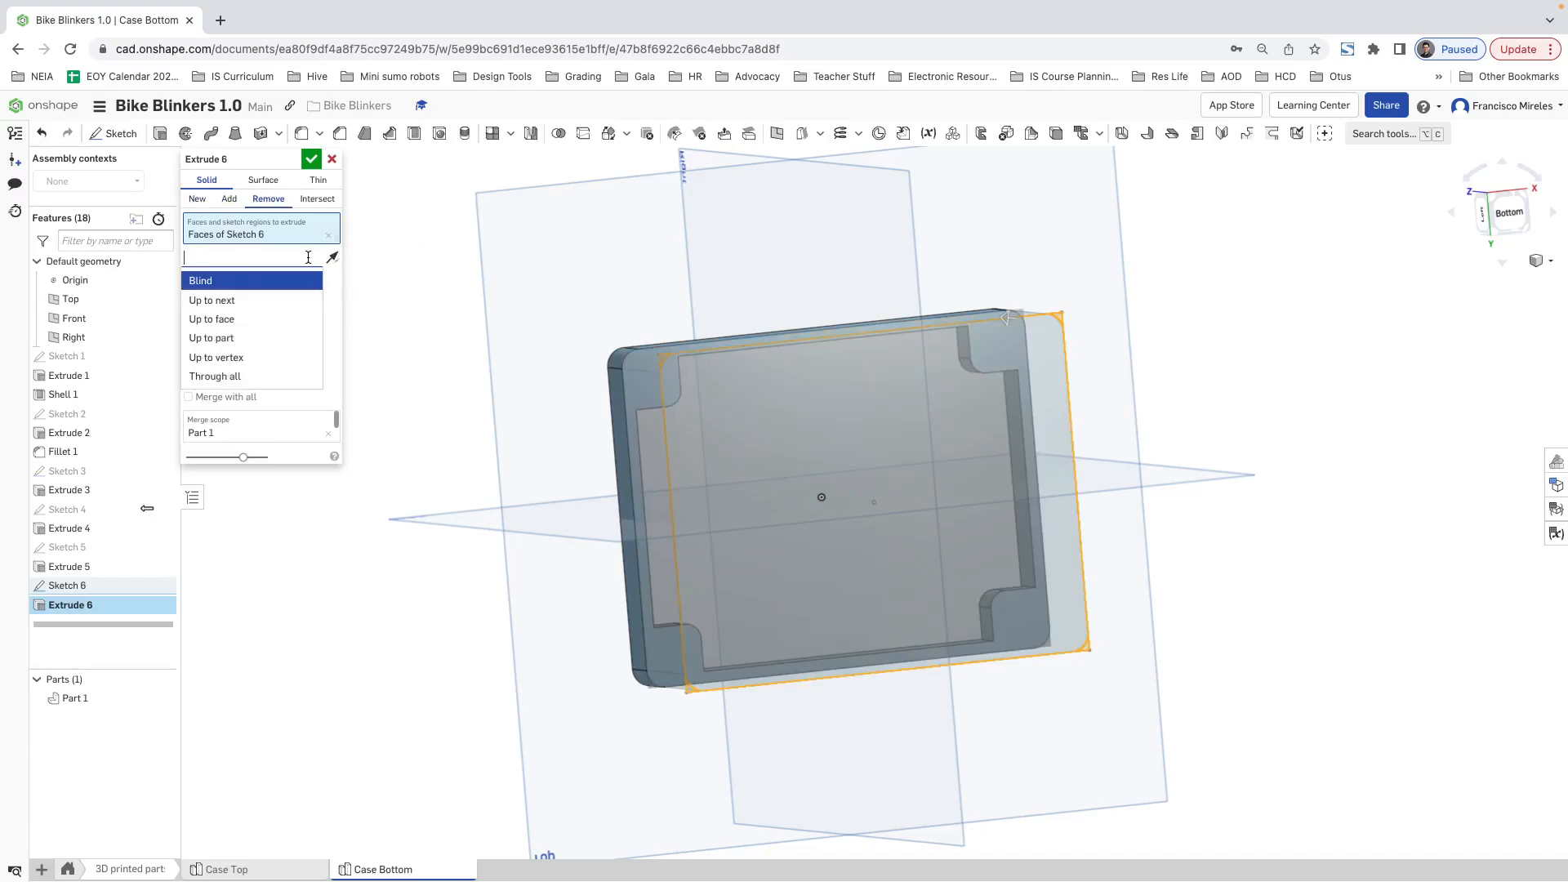
{"action": "left_click", "coordinate": [237, 319]}
{"action": "right_click_drag", "start_coordinate": [769, 306], "coordinate": [894, 388]}
{"action": "left_click", "coordinate": [771, 397]}
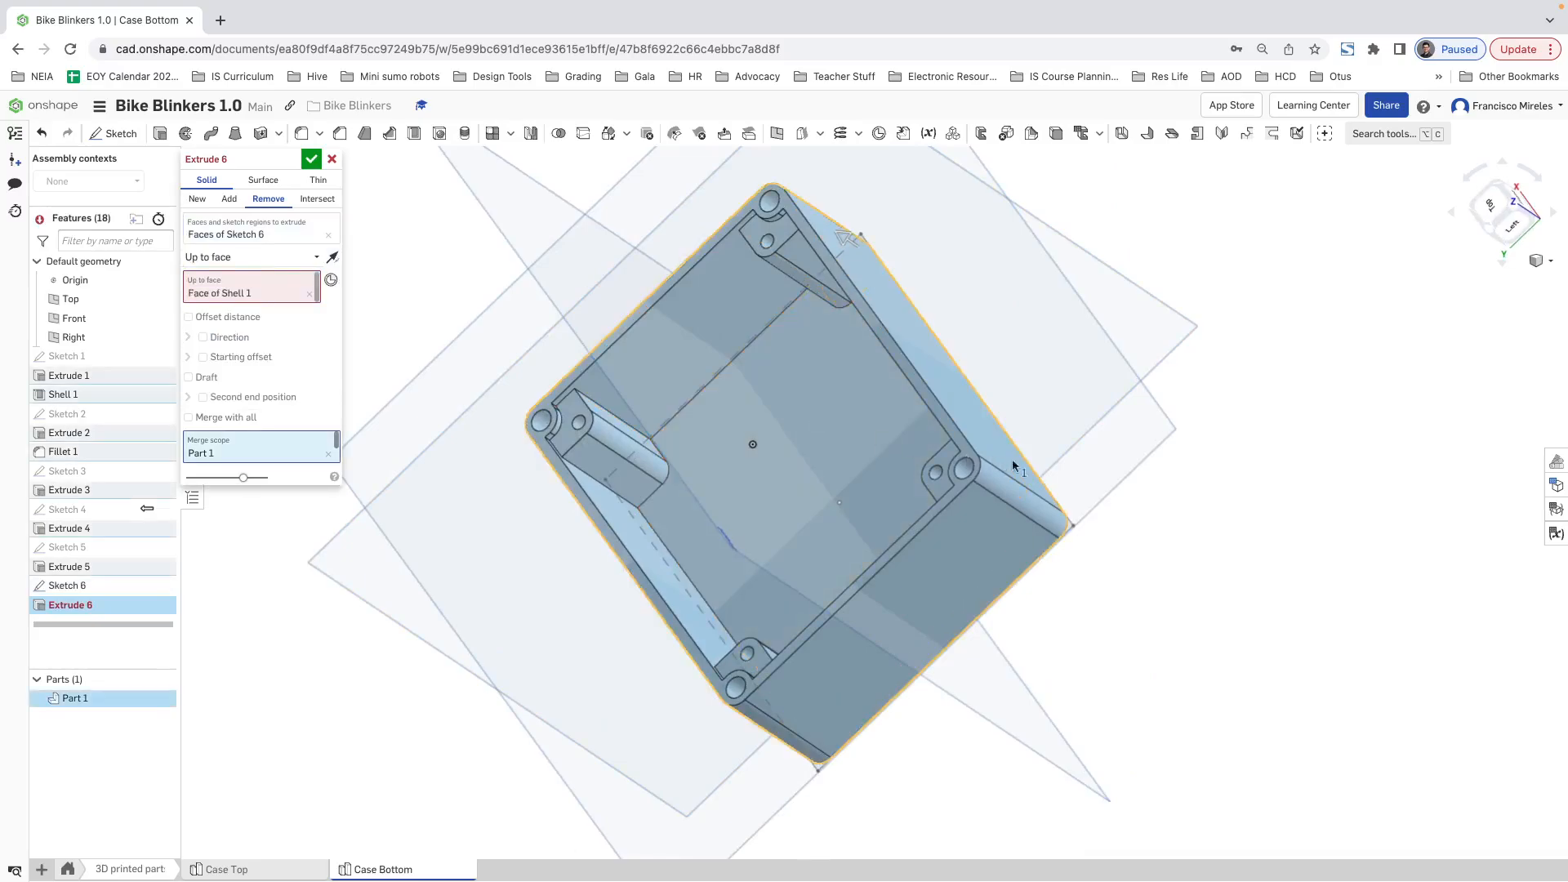
{"action": "left_click", "coordinate": [311, 159]}
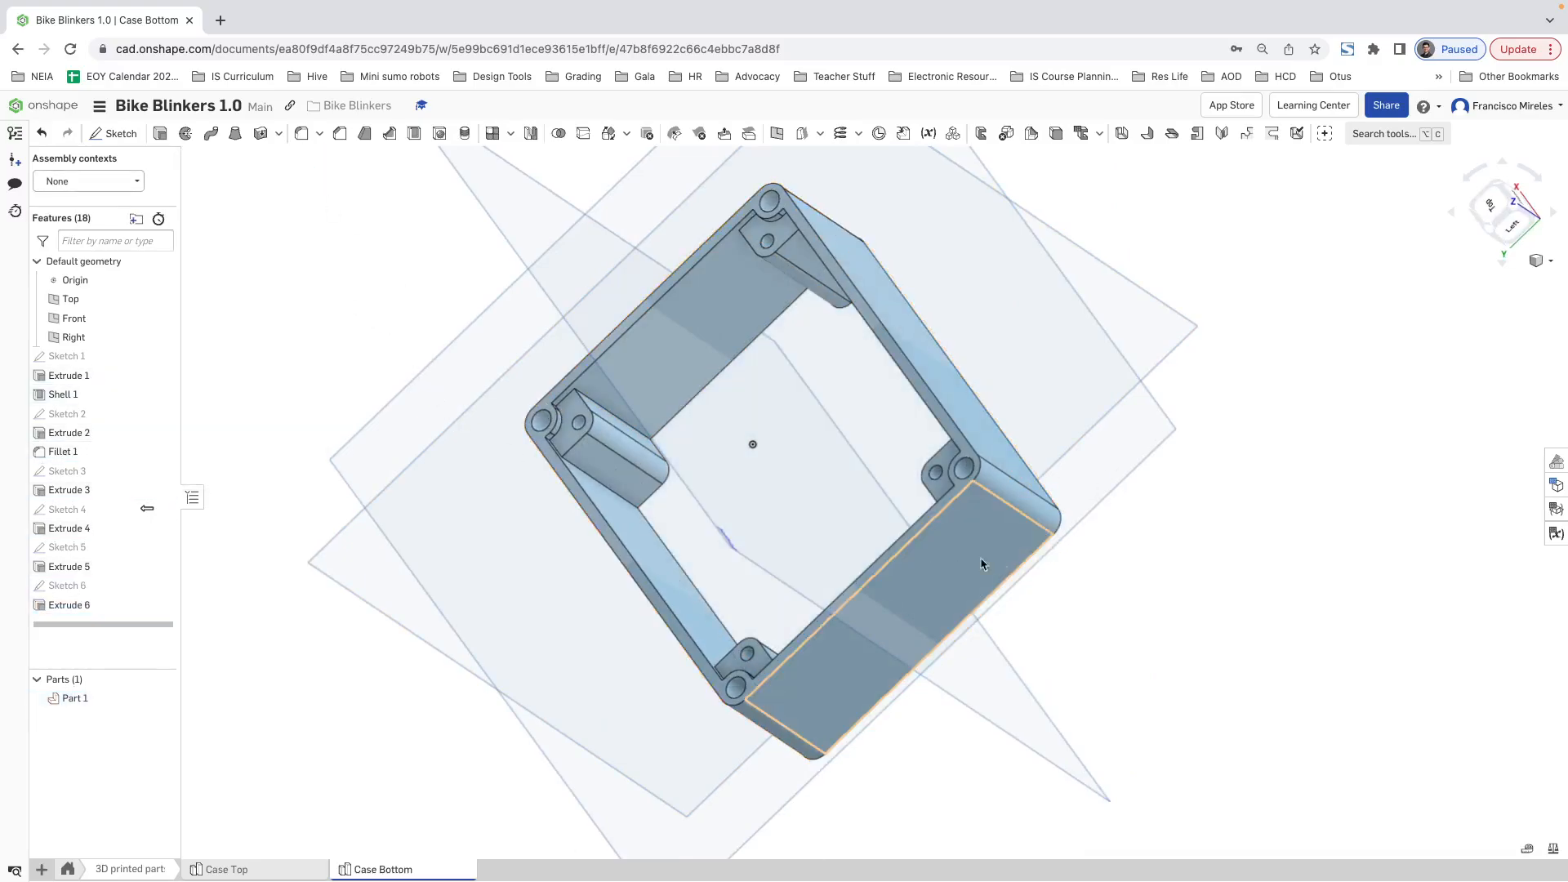
Step: Examine the opened case from several angles and highlight Sketch 2 and Extrude 2 to see which geometry they form
{"action": "right_click_drag", "start_coordinate": [906, 499], "coordinate": [864, 673]}
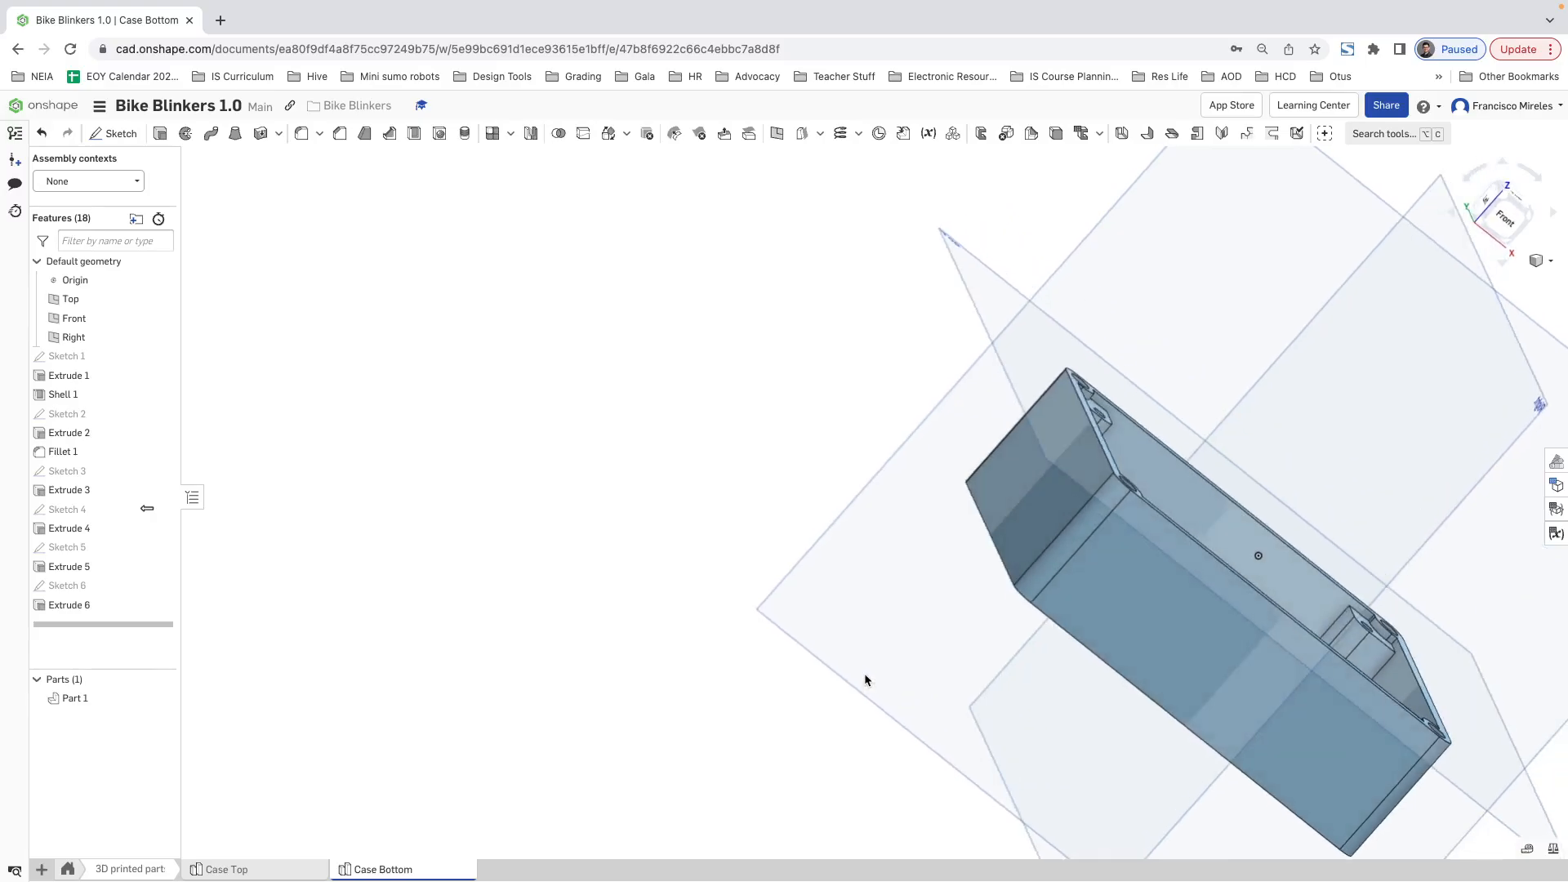
{"action": "right_click_drag", "start_coordinate": [1183, 768], "coordinate": [1209, 641]}
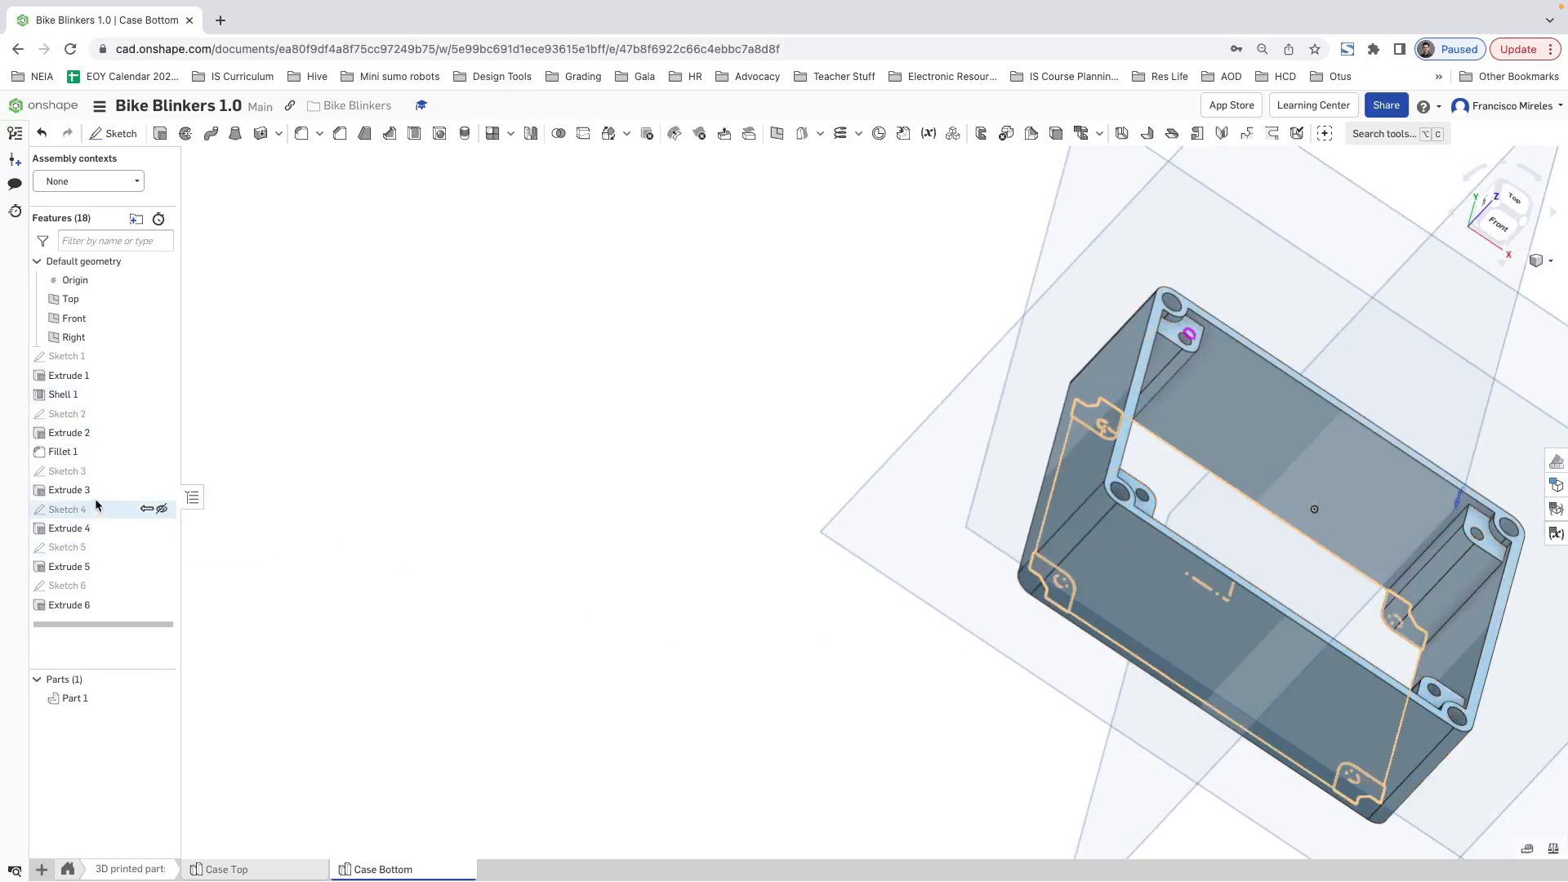
{"action": "left_click", "coordinate": [86, 430]}
{"action": "left_click", "coordinate": [367, 392]}
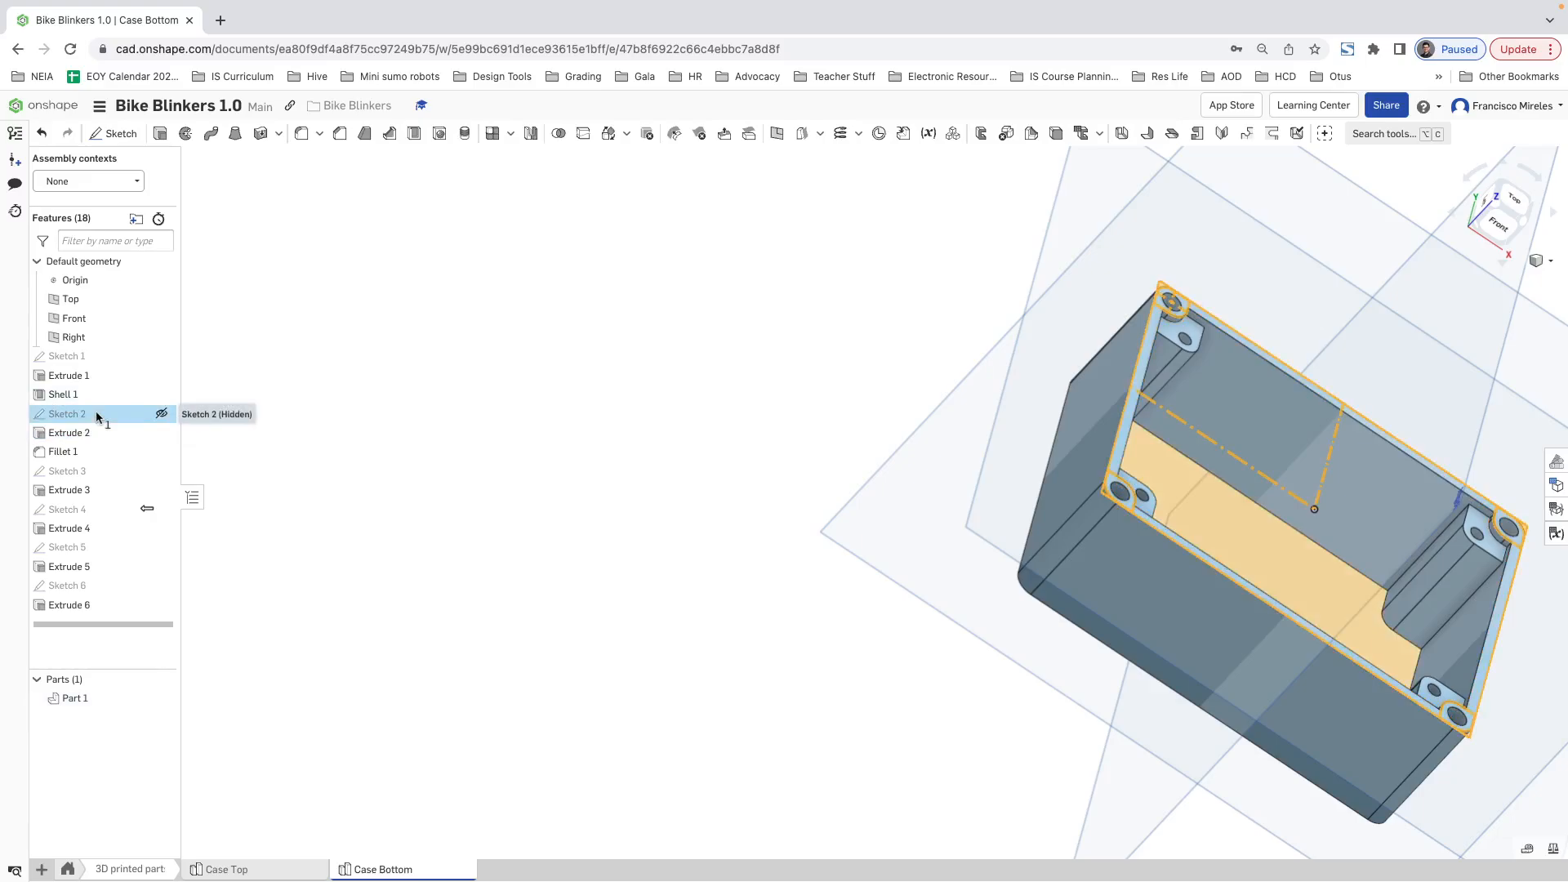
{"action": "left_click", "coordinate": [96, 417]}
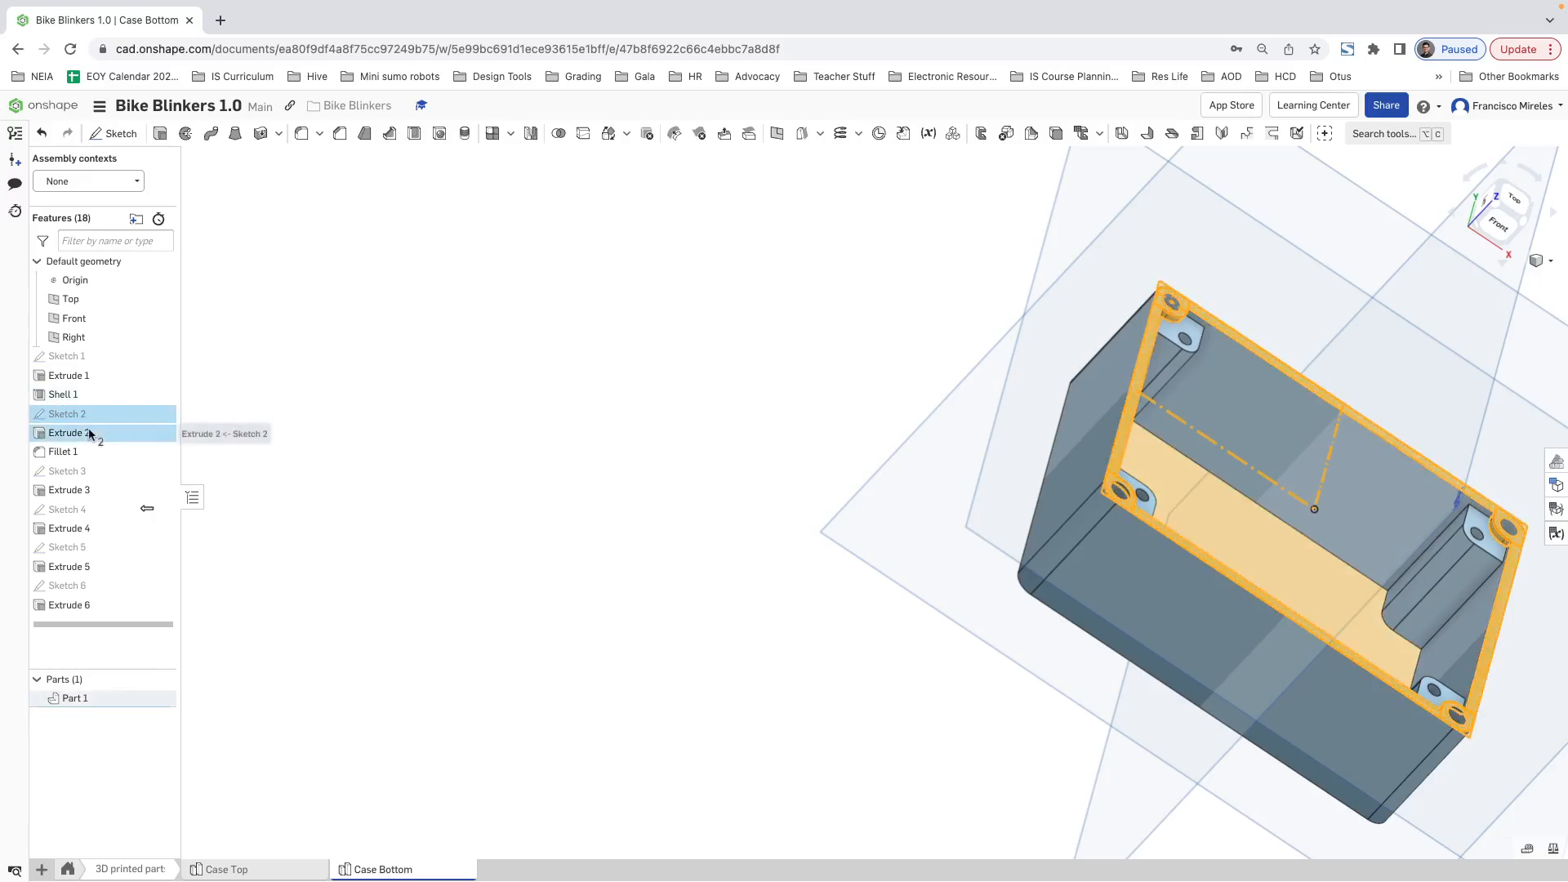
{"action": "left_click", "coordinate": [494, 565]}
{"action": "right_click_drag", "start_coordinate": [850, 775], "coordinate": [863, 709]}
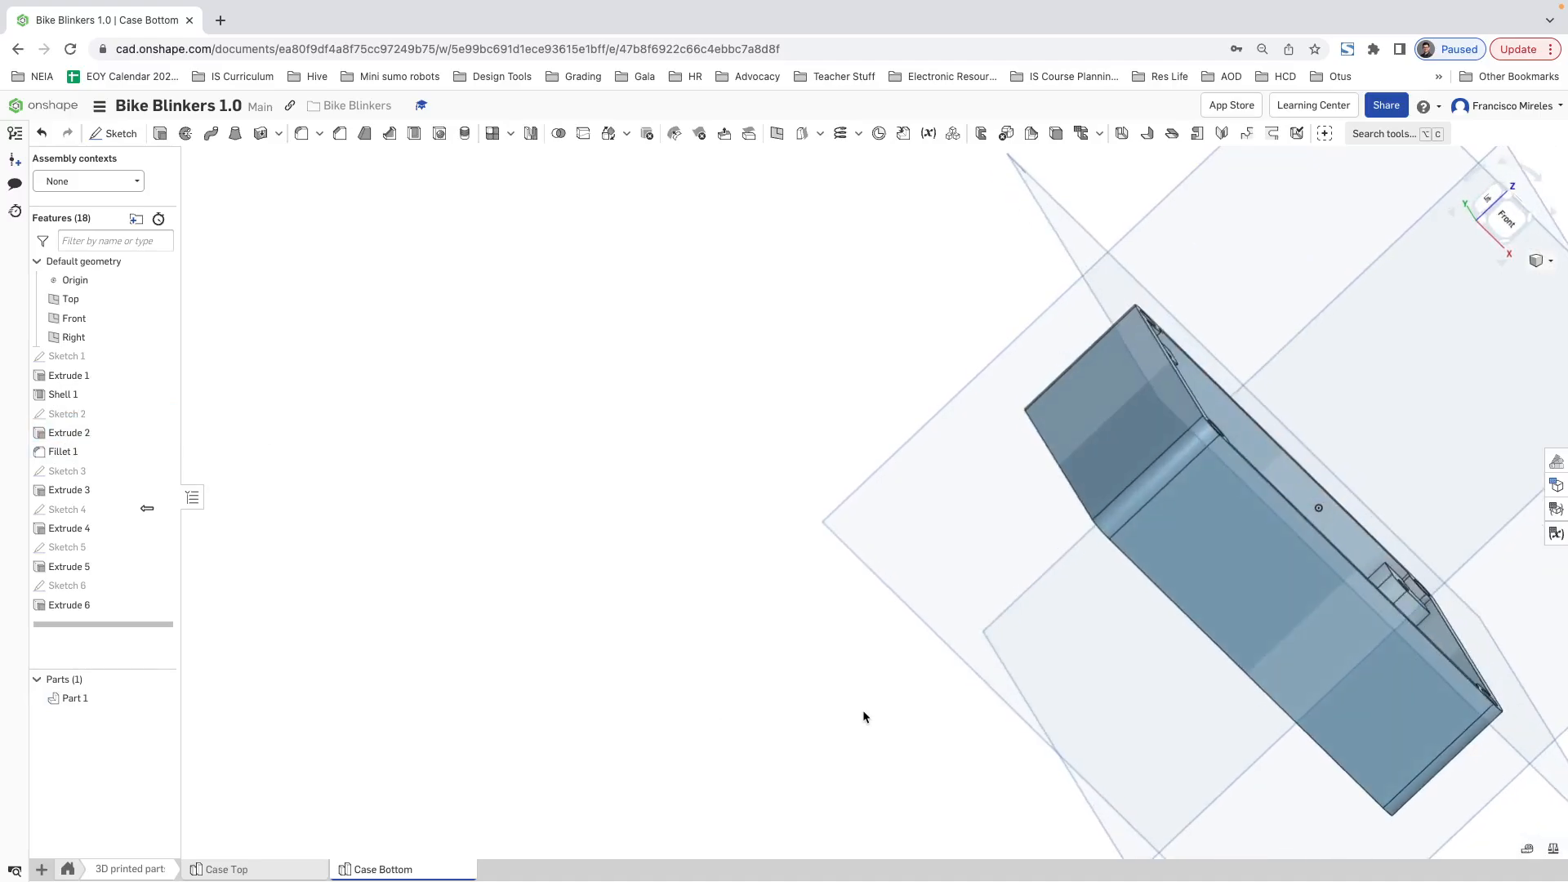
{"action": "scroll", "coordinate": [835, 650], "scroll_direction": "down", "scroll_amount": 2}
{"action": "scroll", "coordinate": [884, 628], "scroll_direction": "up", "scroll_amount": 3}
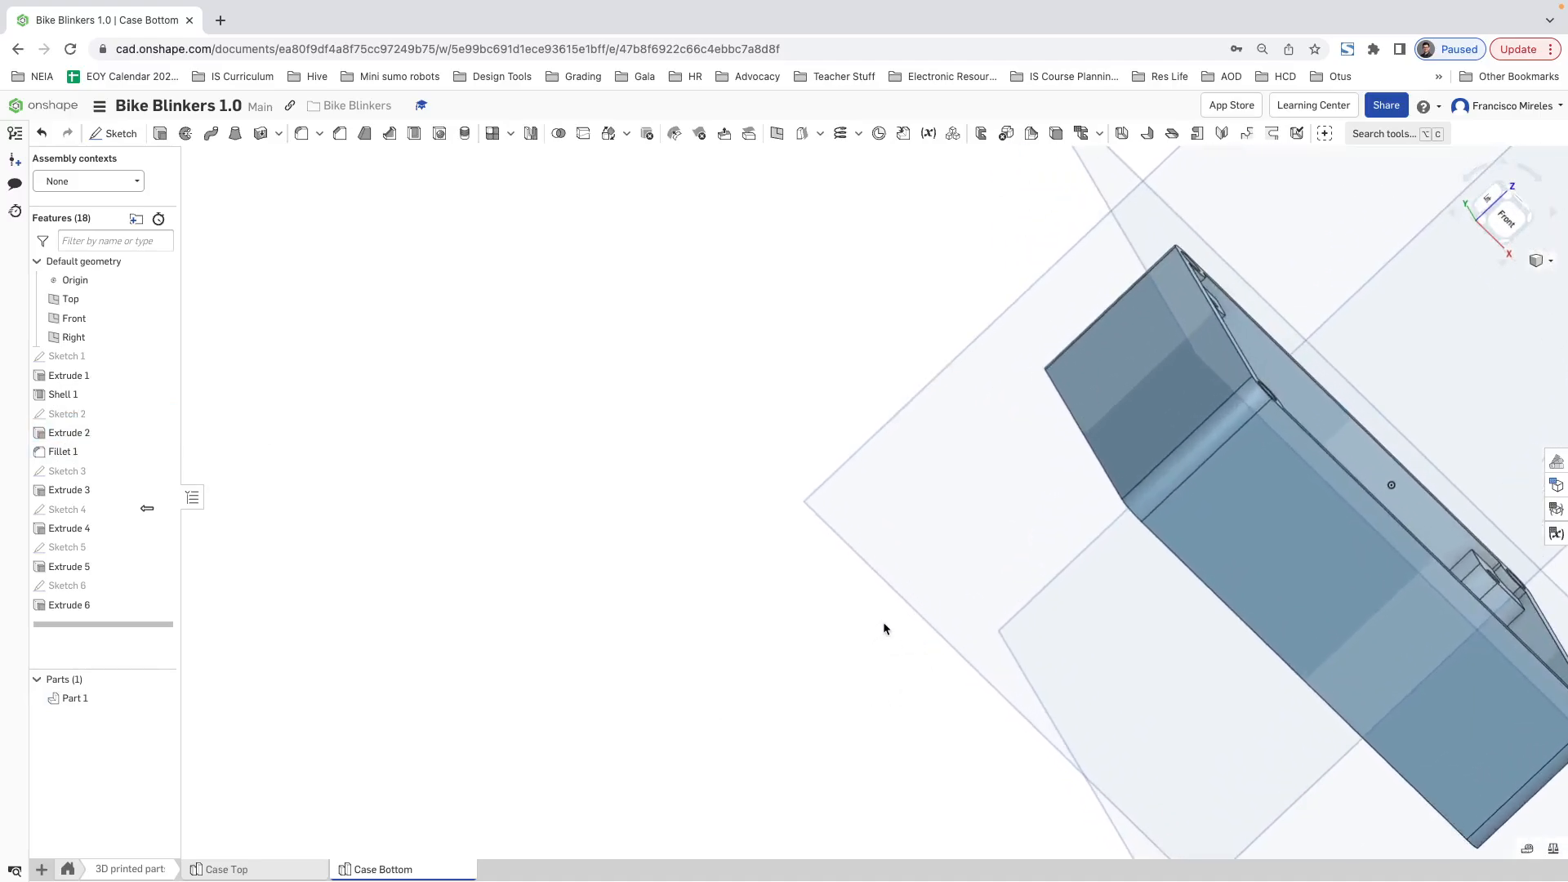
Step: Create a mid plane between the Top plane and the cut bottom face of the case
{"action": "right_click_drag", "start_coordinate": [983, 642], "coordinate": [1069, 560]}
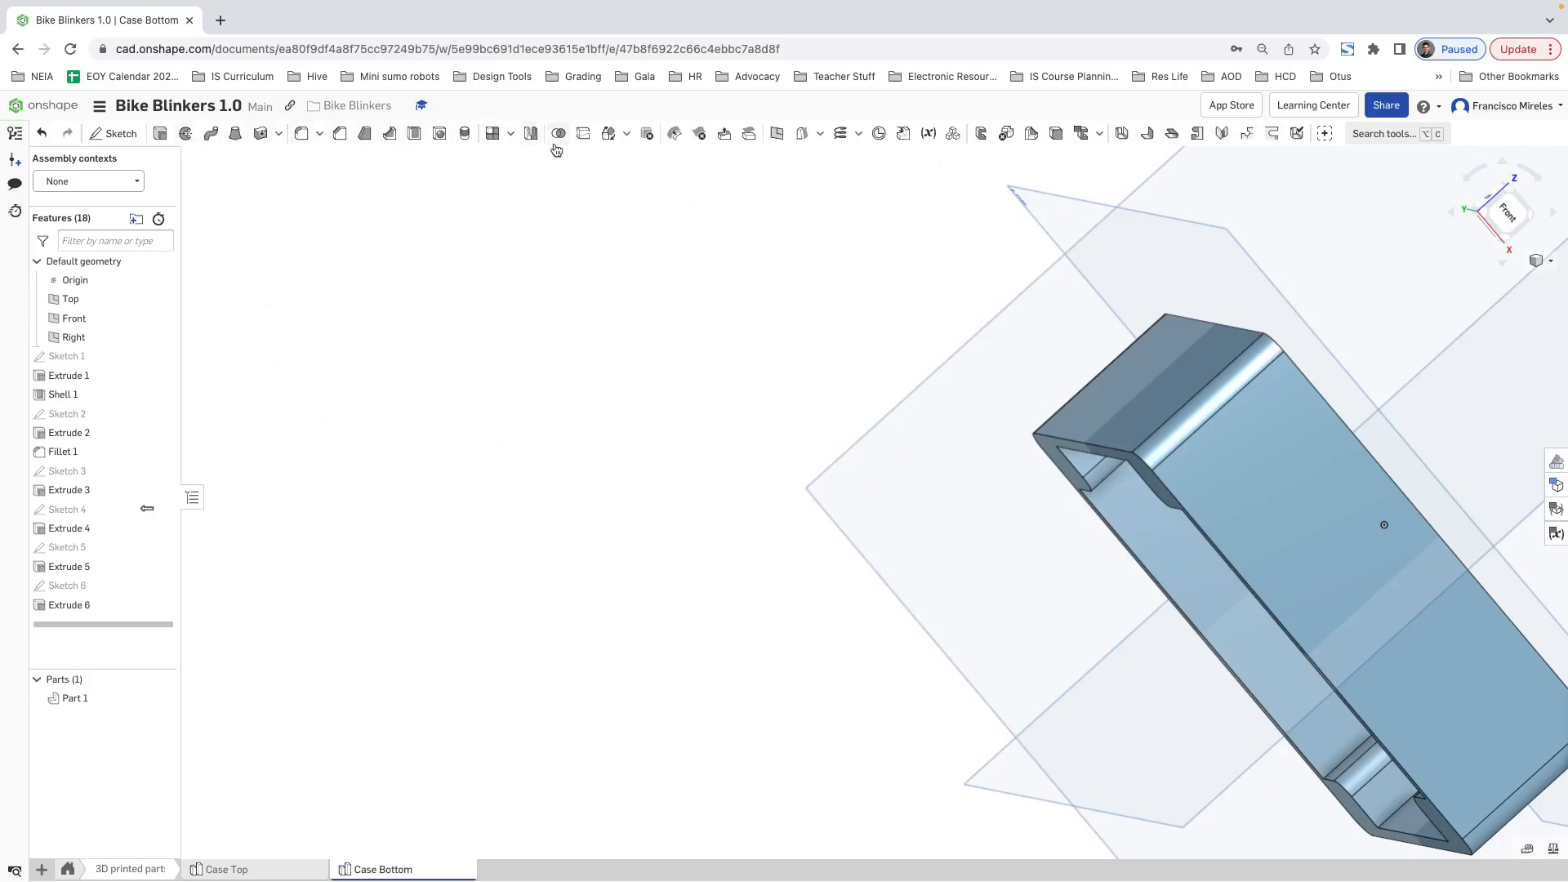
{"action": "left_click", "coordinate": [778, 135]}
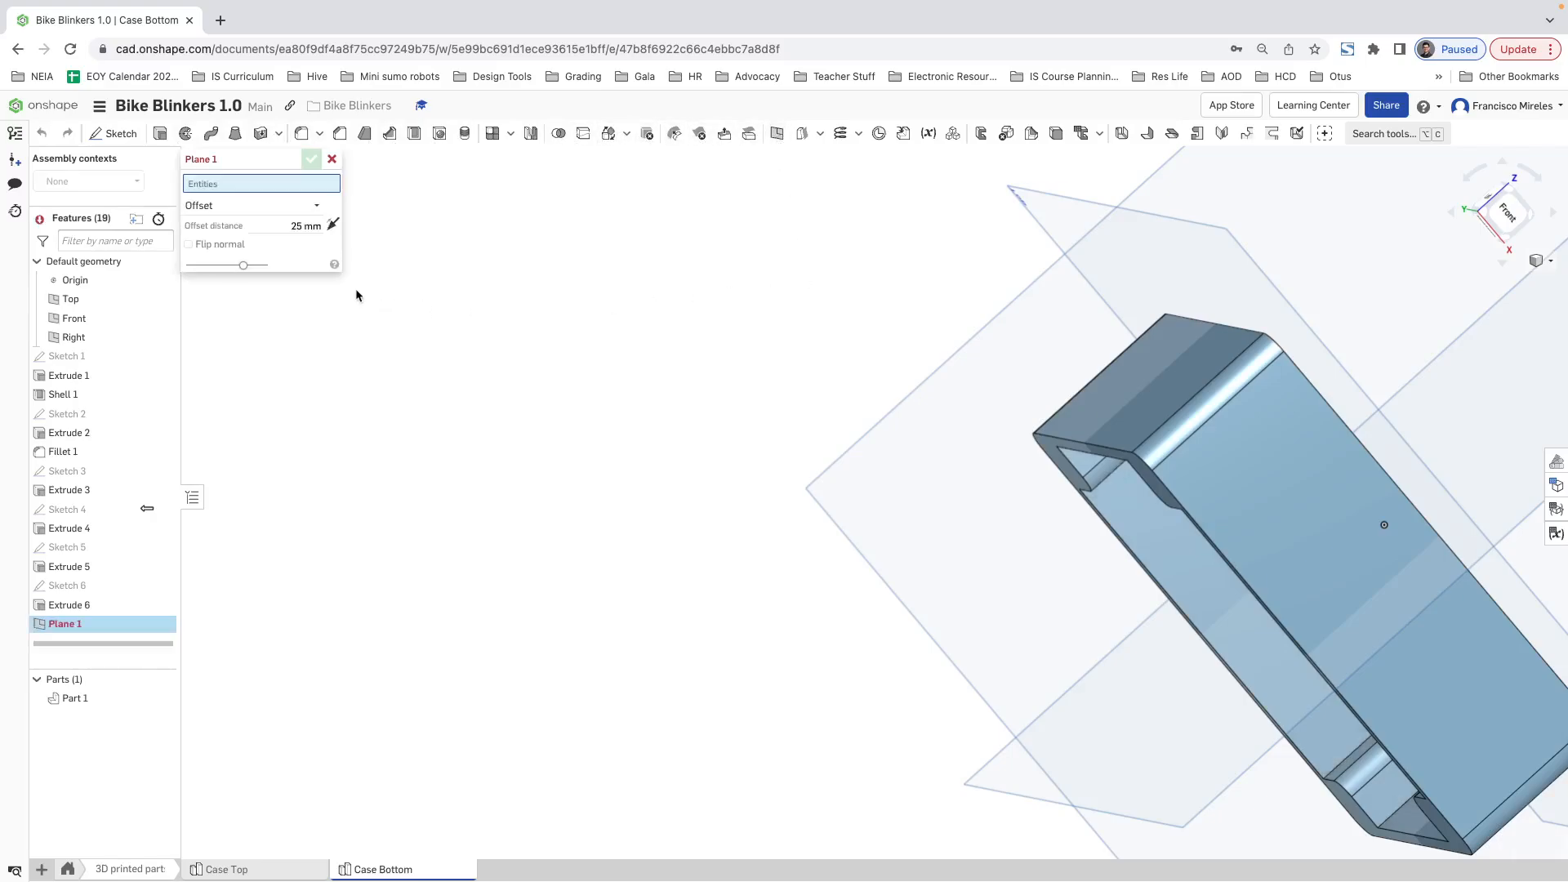
{"action": "left_click", "coordinate": [1063, 200]}
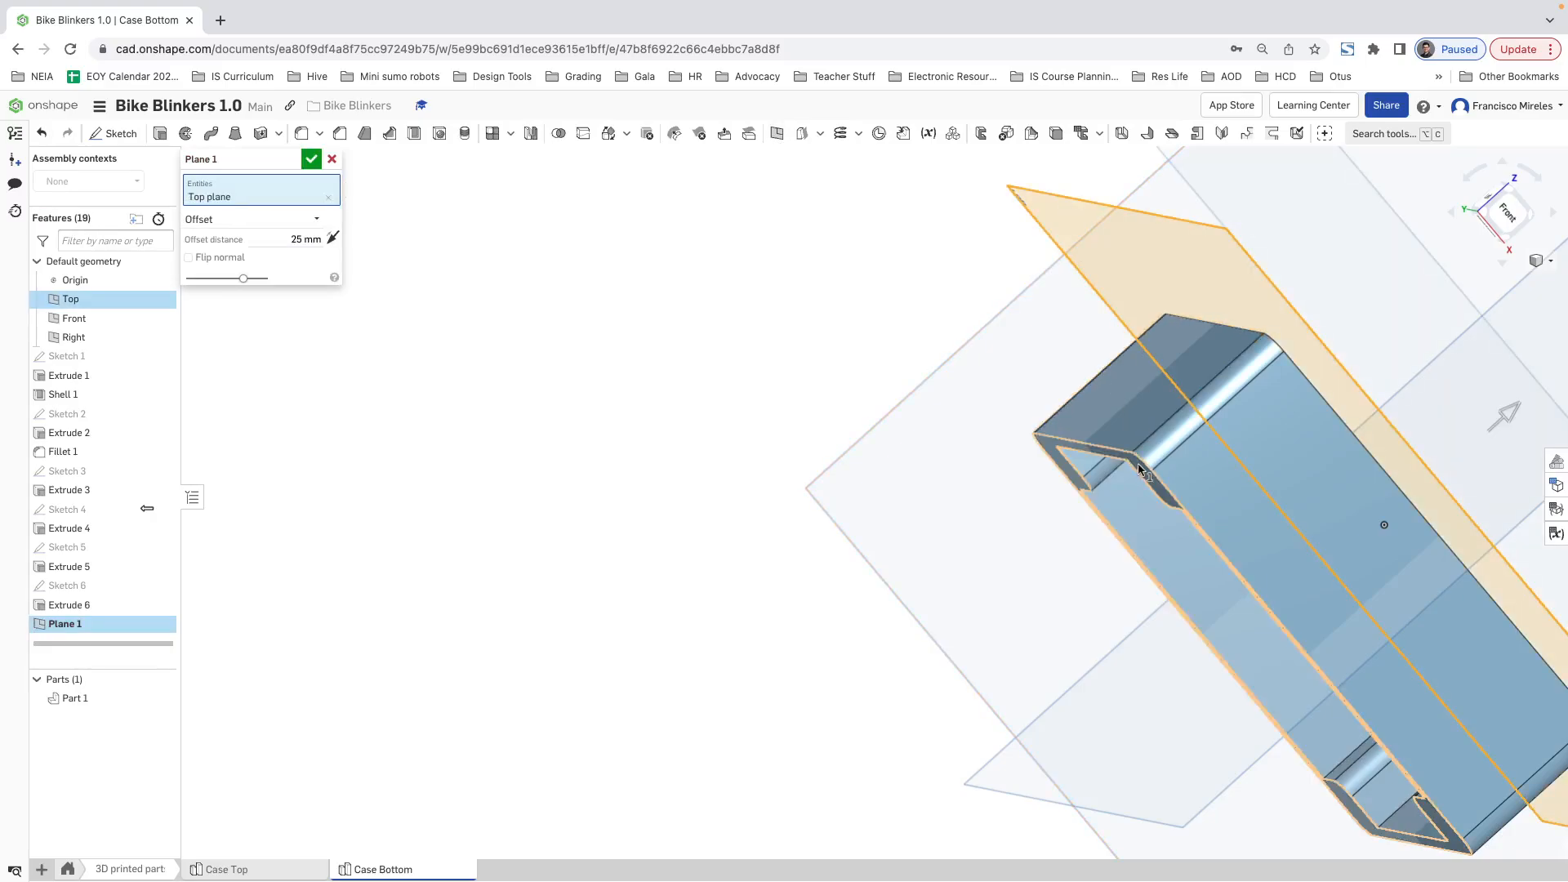
{"action": "left_click", "coordinate": [1122, 488]}
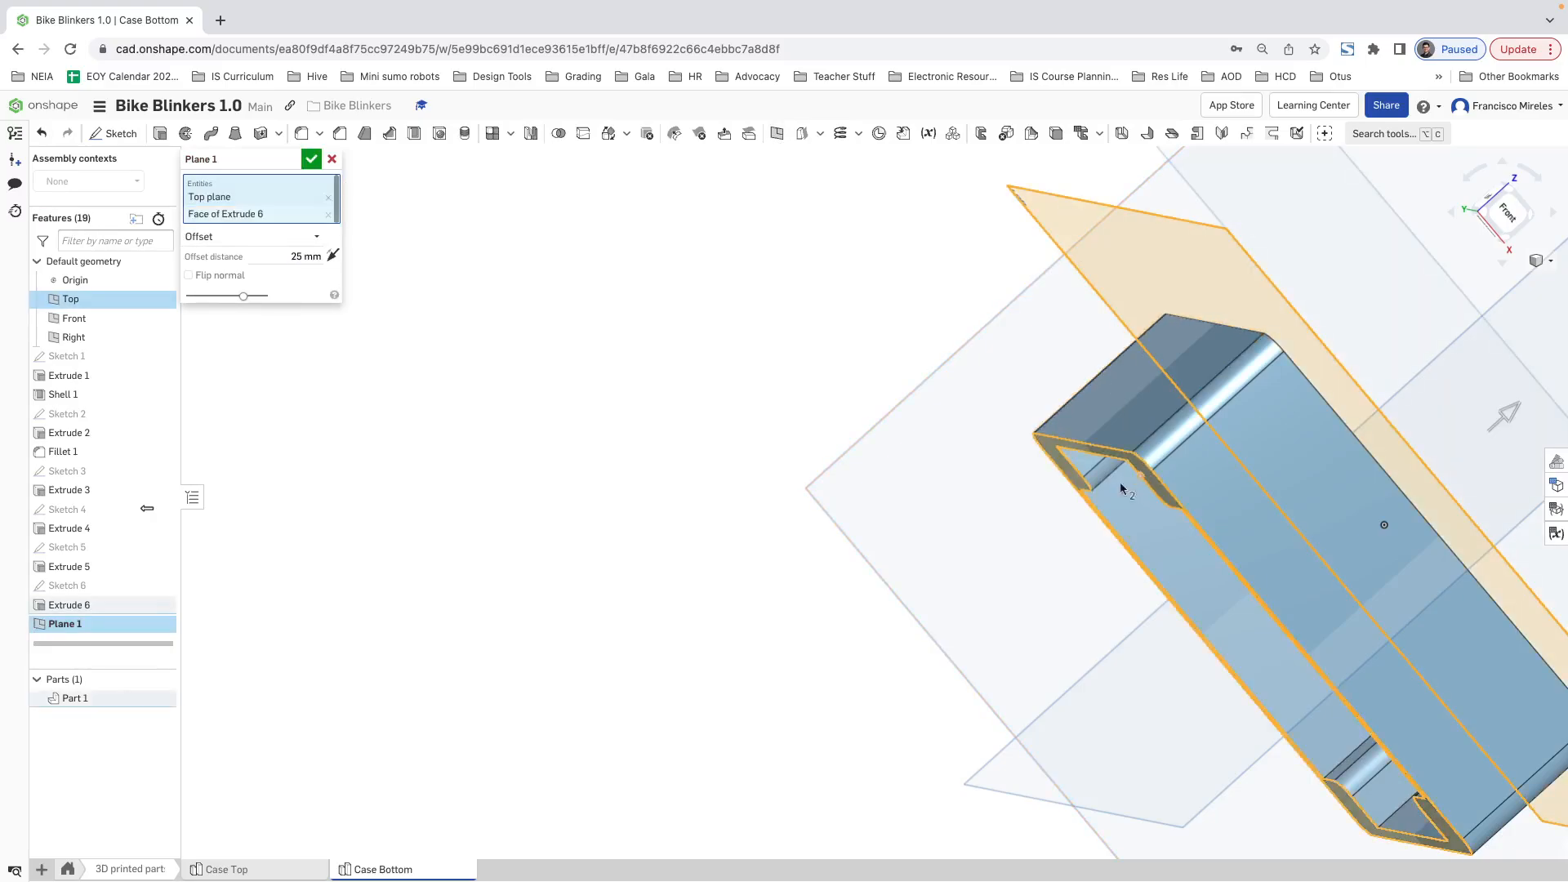
{"action": "left_click", "coordinate": [287, 243]}
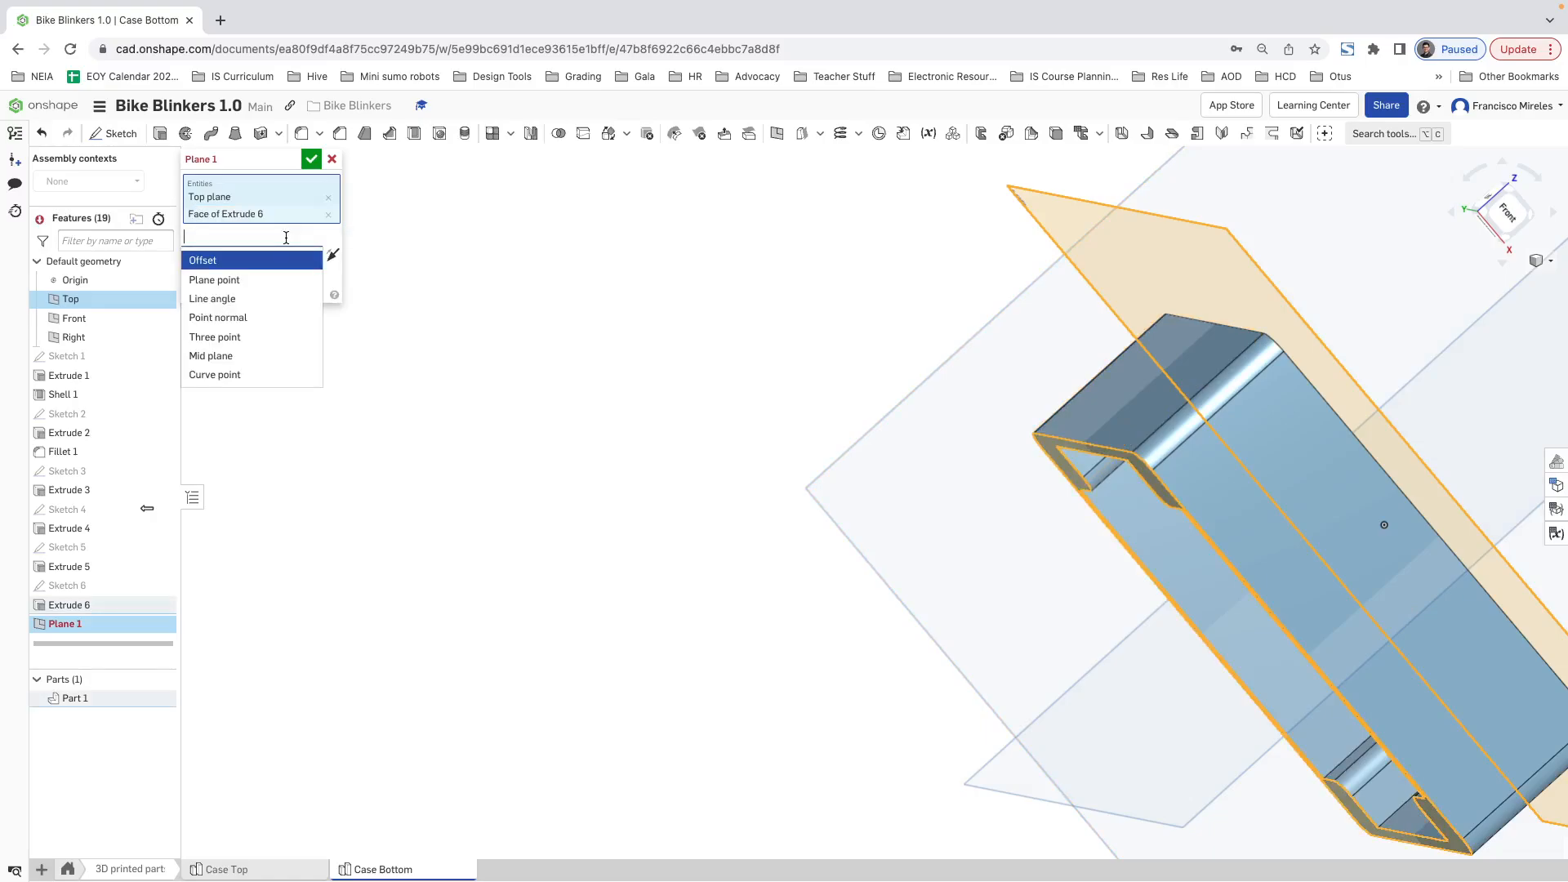
{"action": "left_click", "coordinate": [224, 358]}
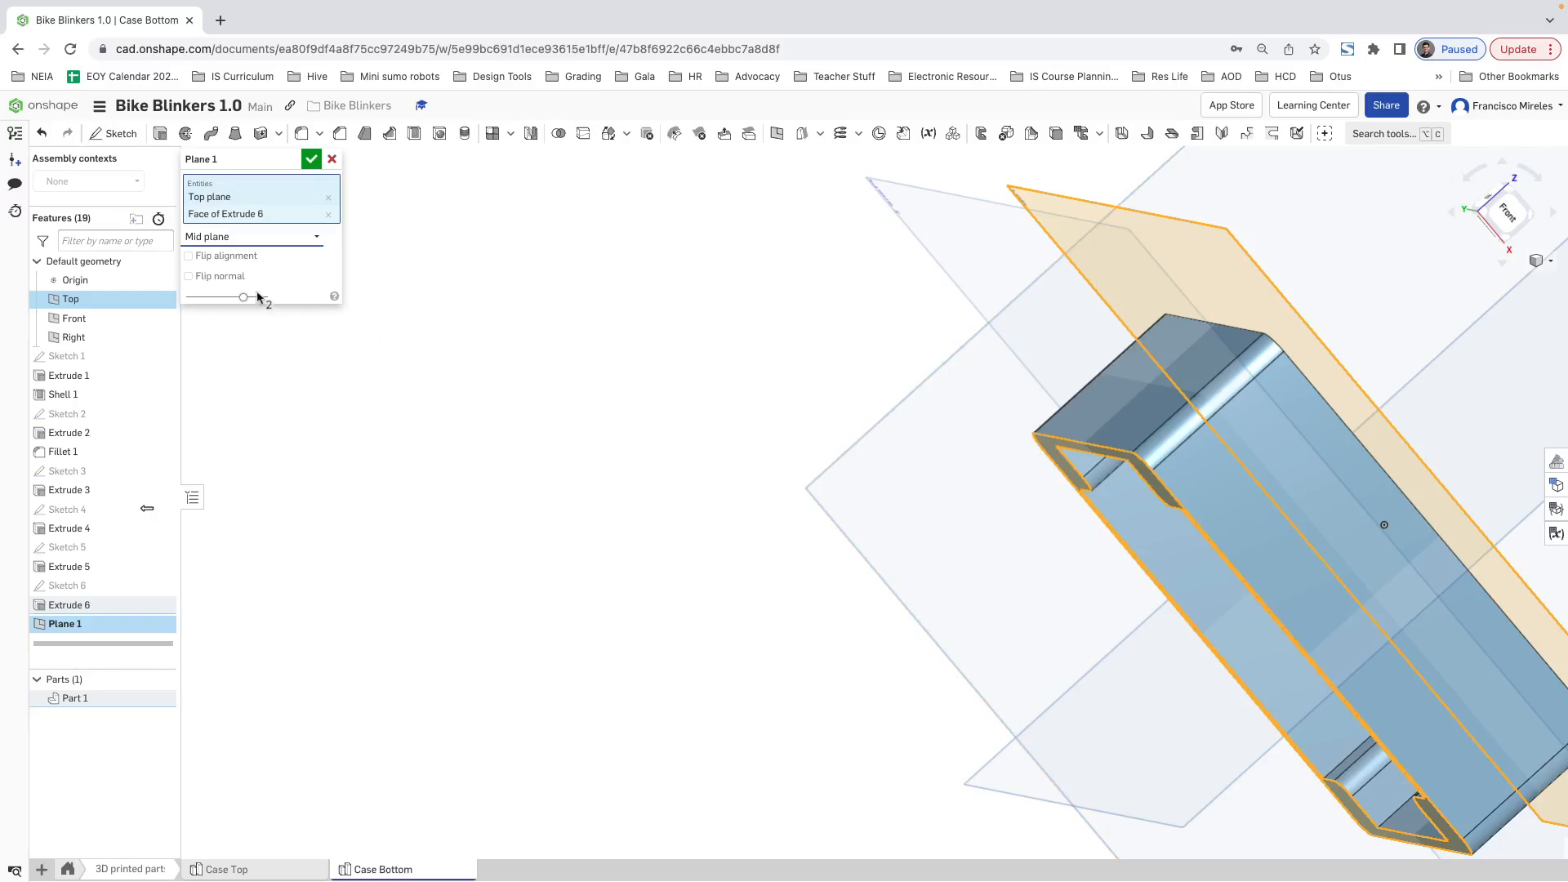
{"action": "left_click", "coordinate": [311, 159]}
Step: Set up a Feature mirror with Extrude 2, the case's rim feature, as the feature to mirror
{"action": "key", "text": "shift+7"}
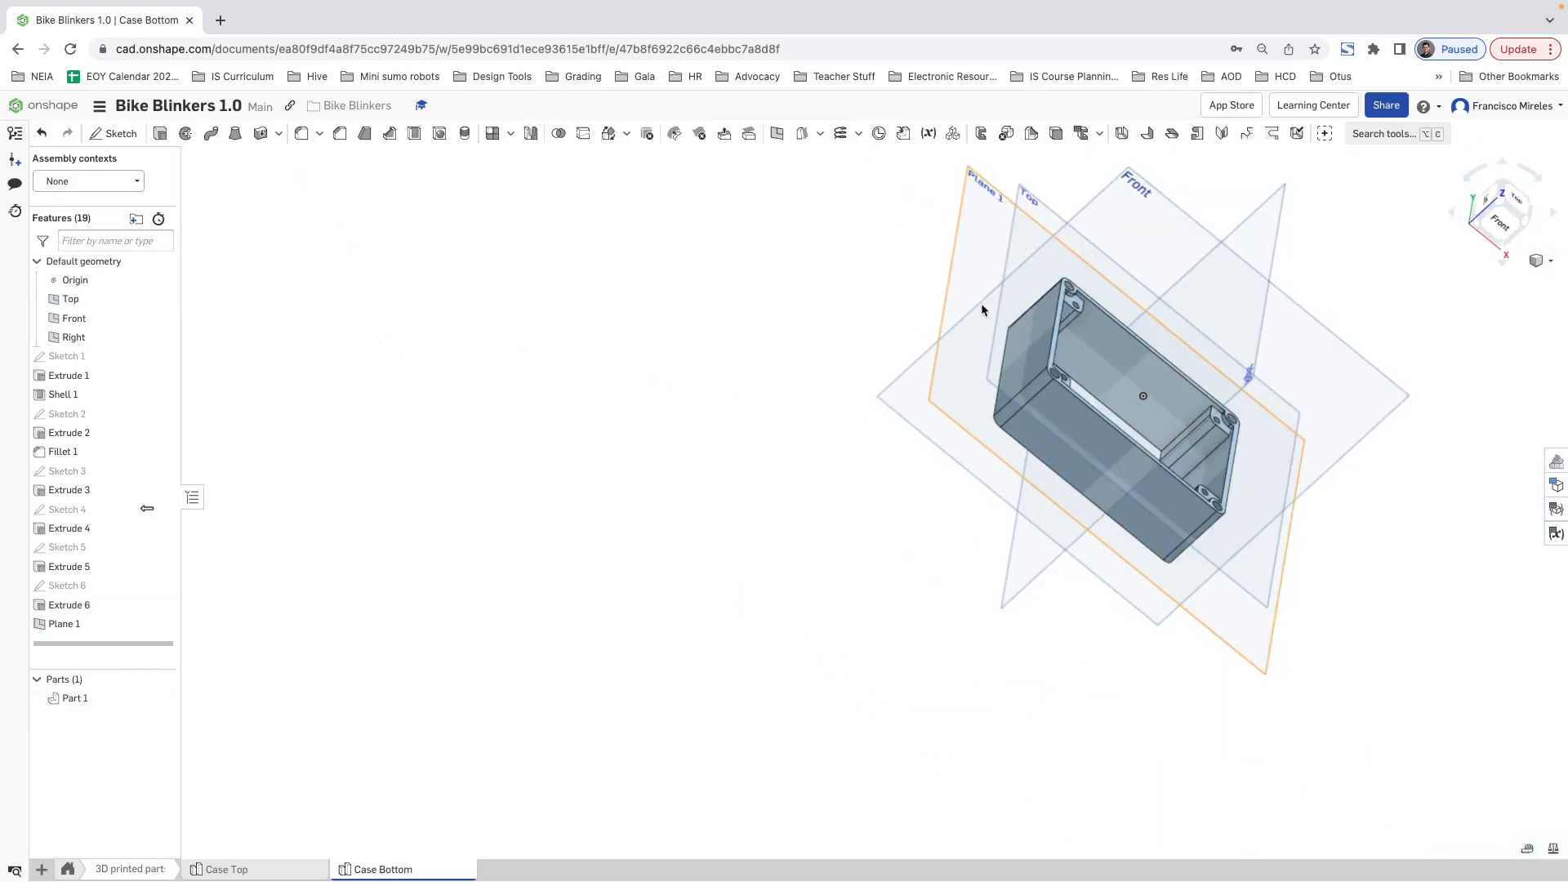
{"action": "right_click_drag", "start_coordinate": [982, 305], "coordinate": [1091, 323]}
{"action": "scroll", "coordinate": [1091, 322], "scroll_direction": "up", "scroll_amount": 3}
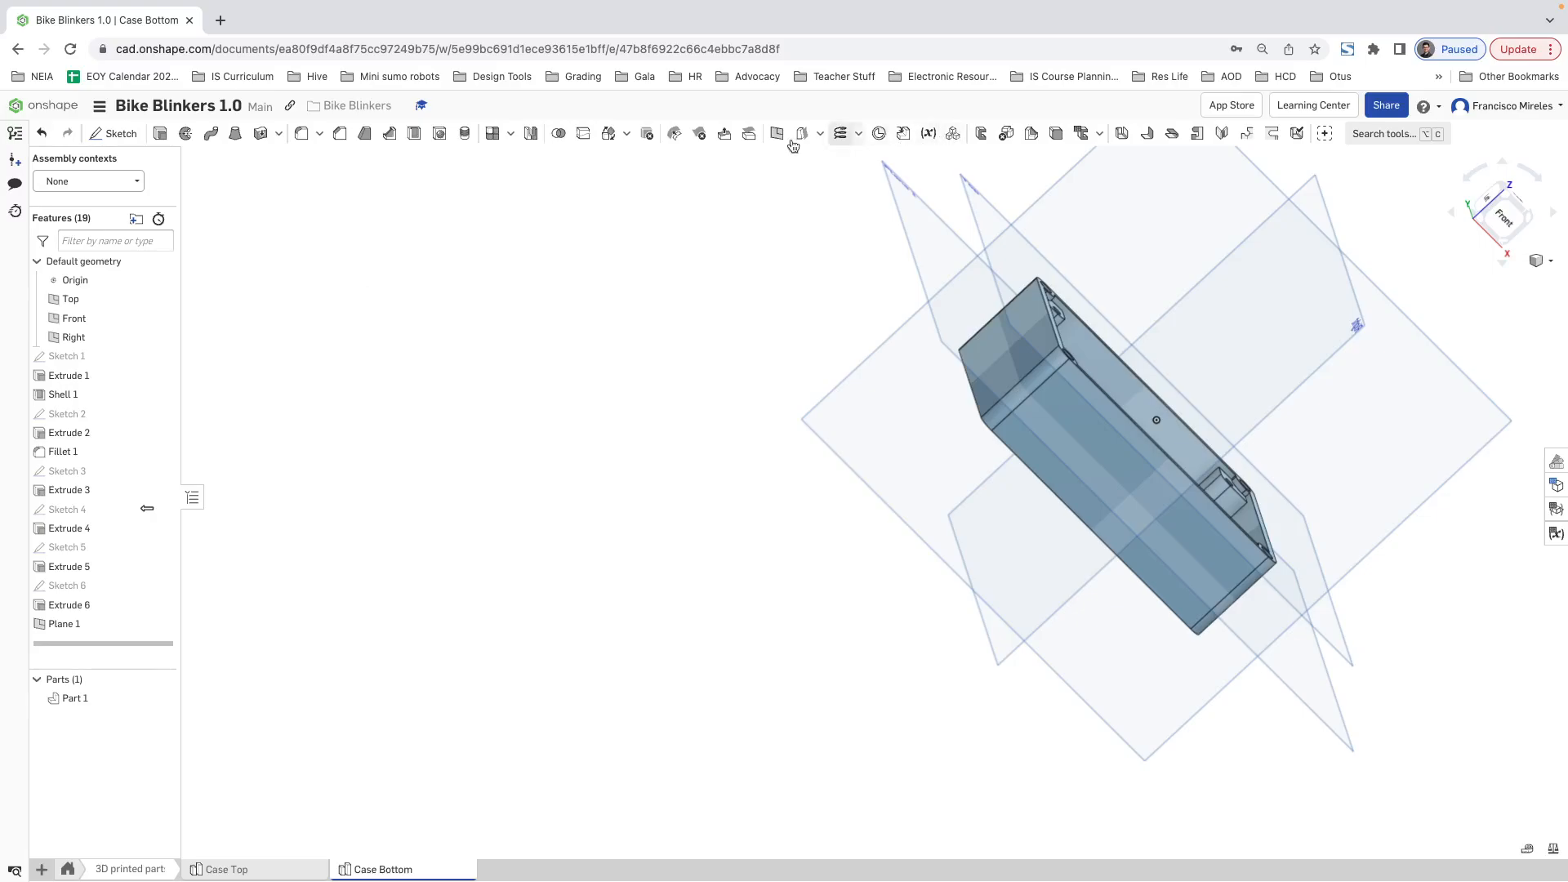
{"action": "left_click", "coordinate": [531, 134]}
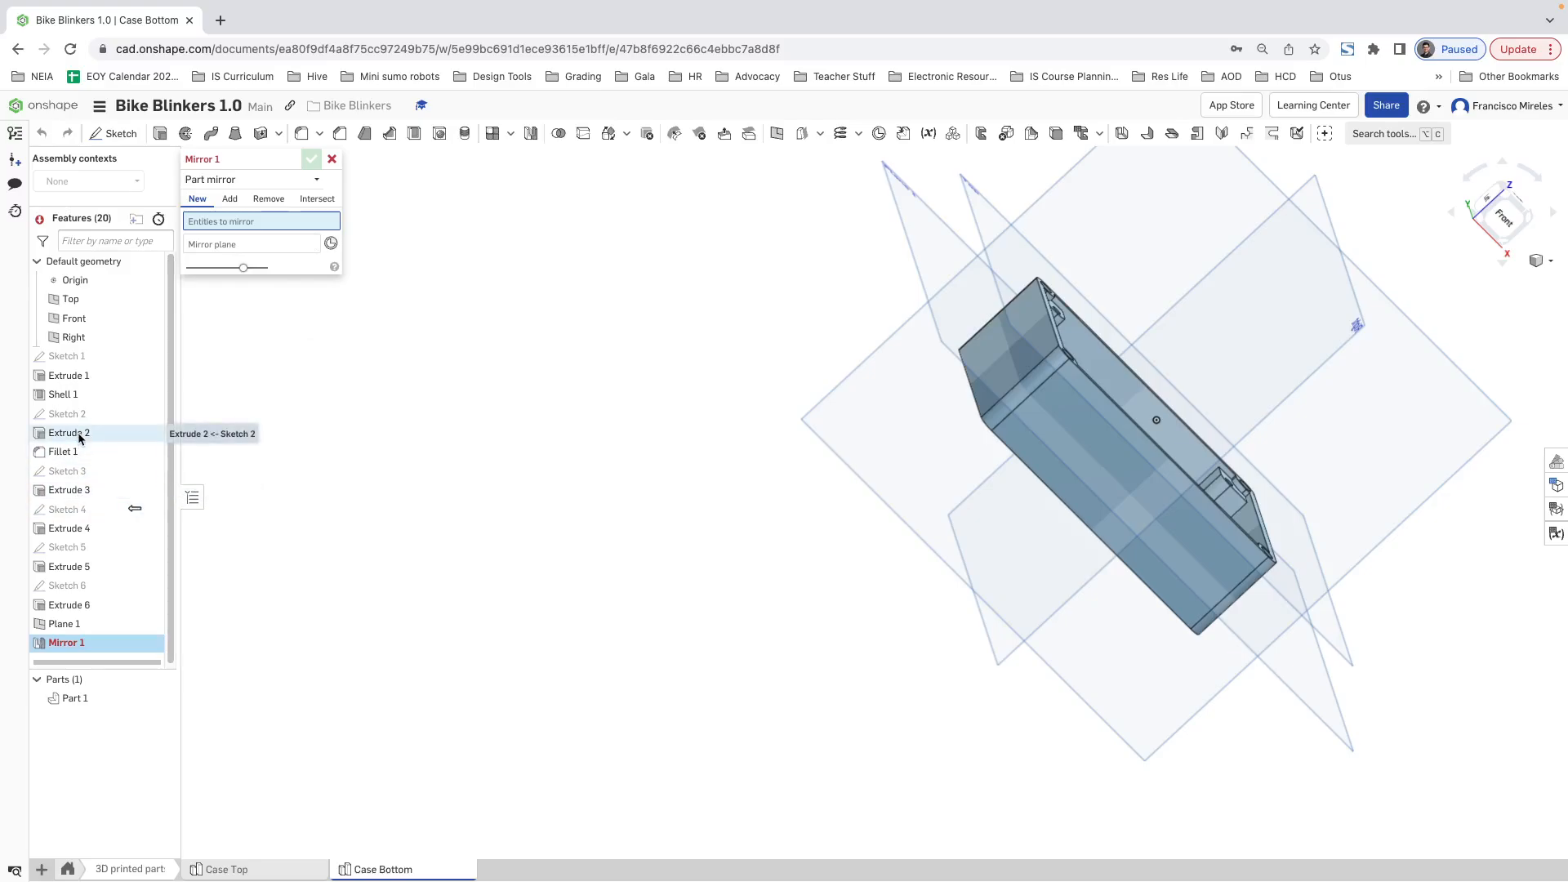
{"action": "left_click", "coordinate": [245, 179]}
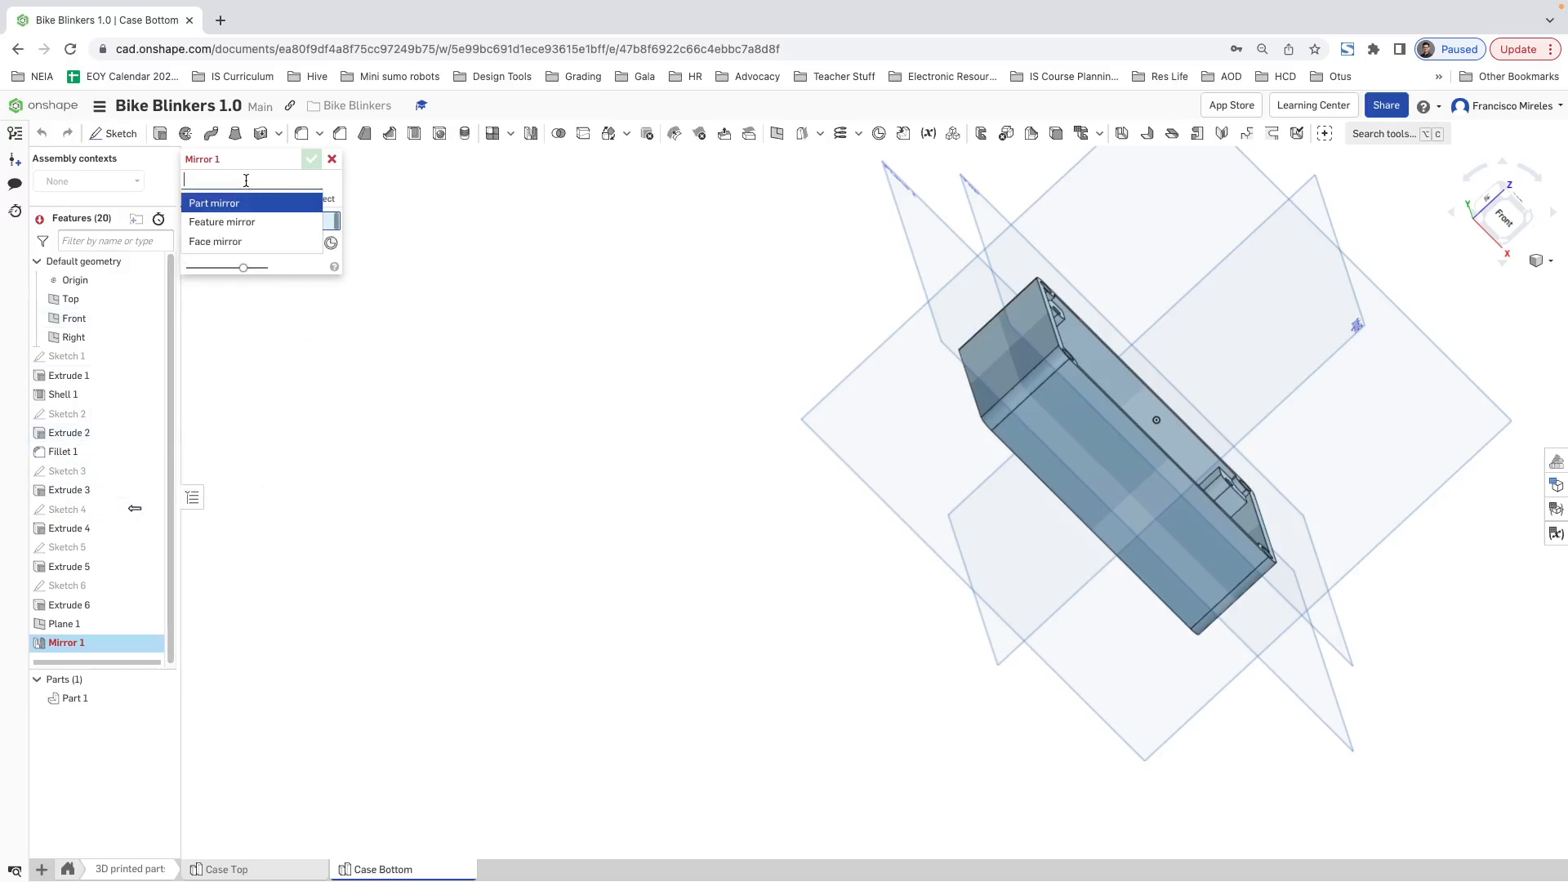
{"action": "left_click", "coordinate": [228, 221]}
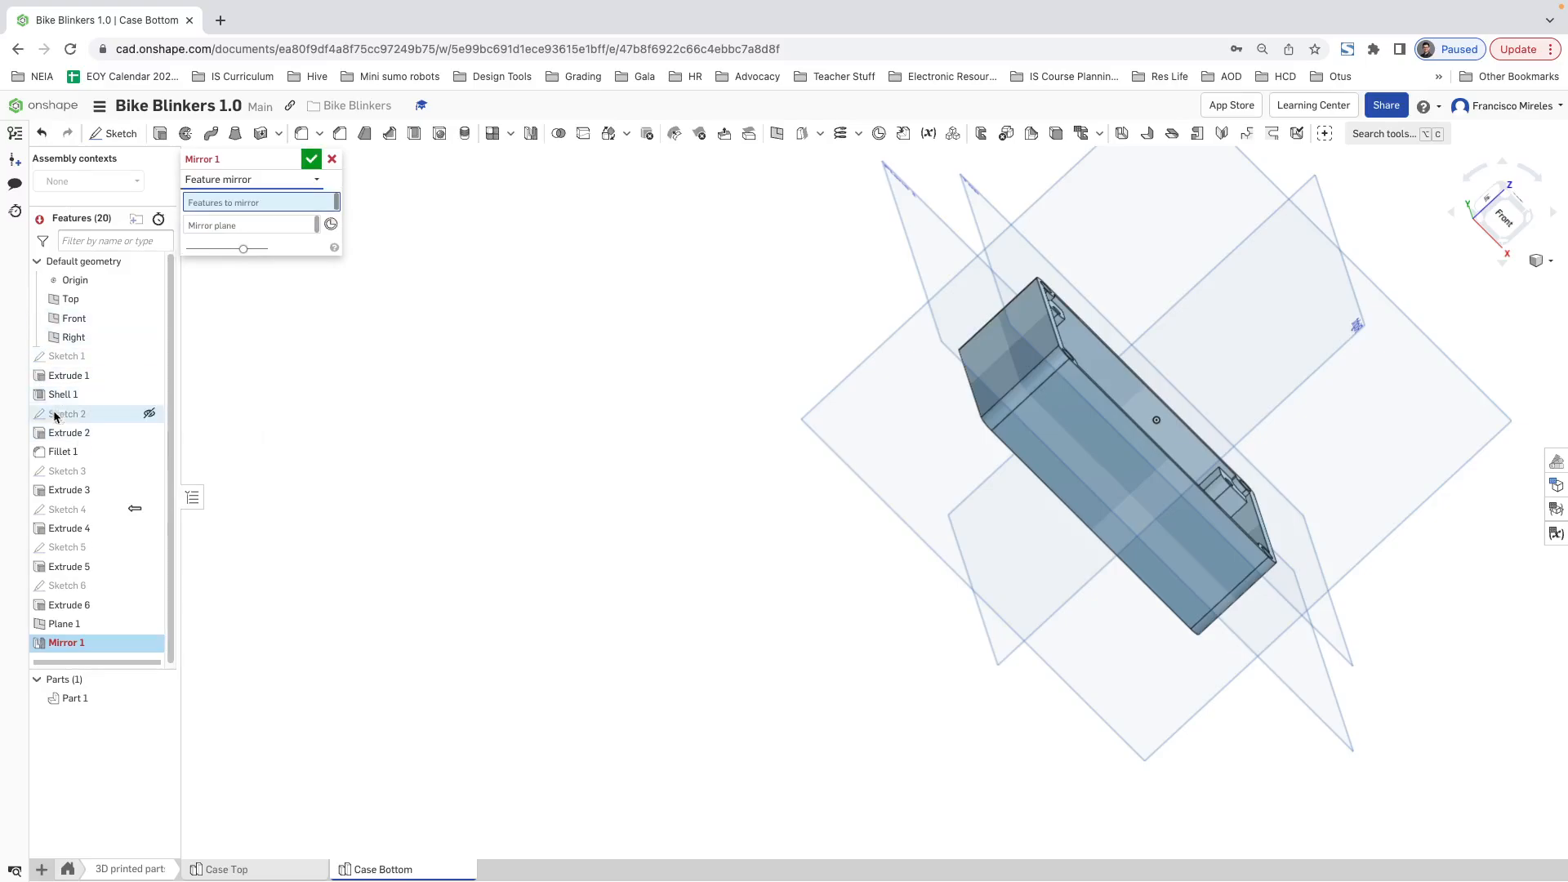
{"action": "left_click", "coordinate": [69, 433]}
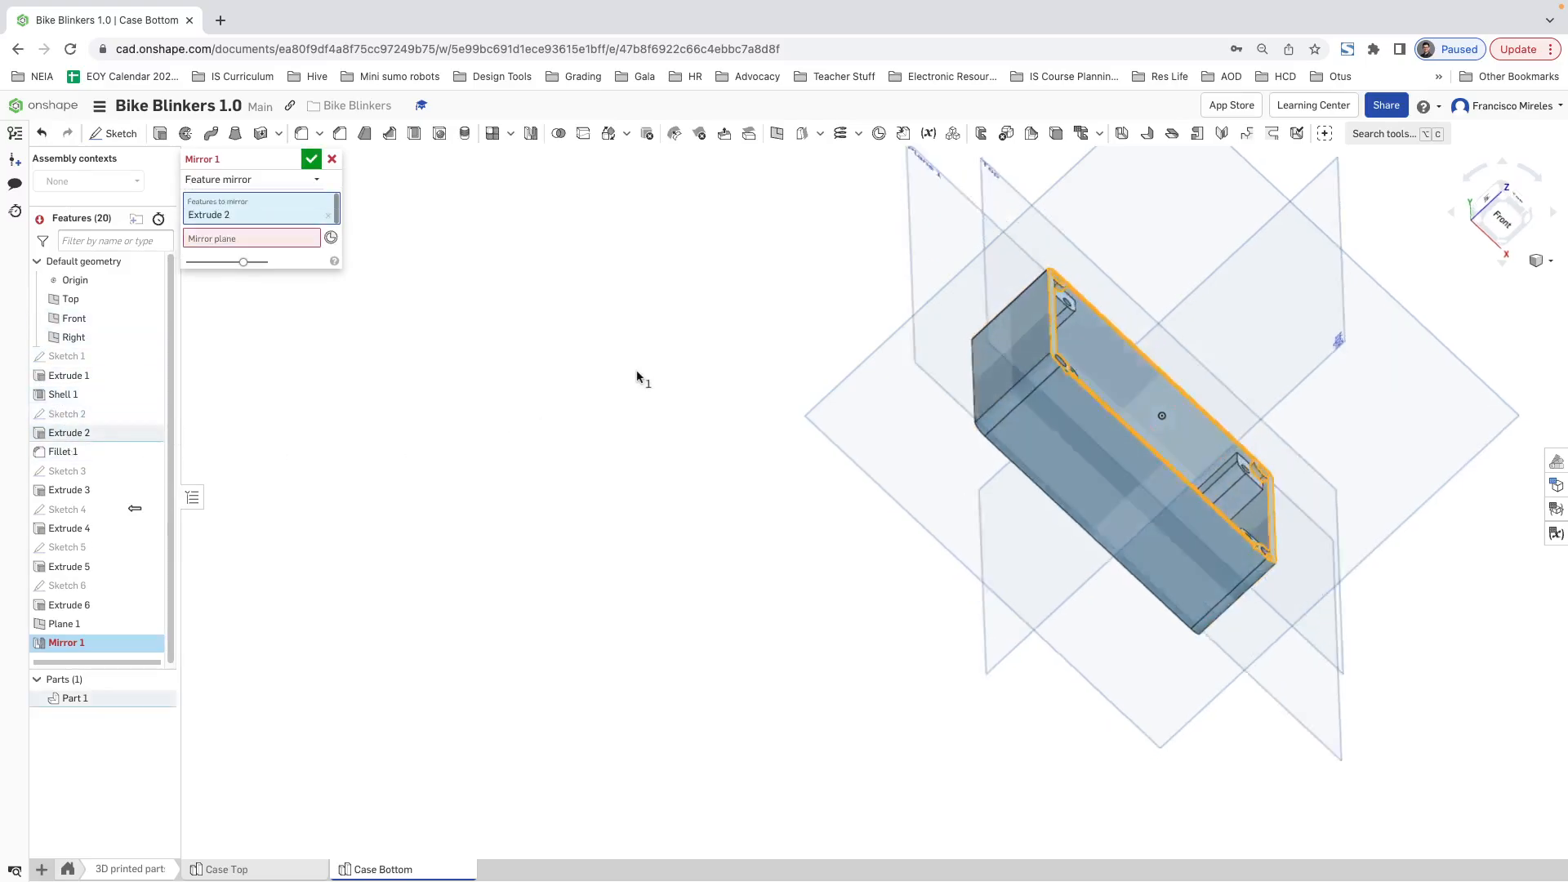
Step: Set Plane 1 as the mirror plane, remove it from the features to mirror, and complete the mirror
{"action": "right_click_drag", "start_coordinate": [641, 375], "coordinate": [849, 375]}
{"action": "left_click", "coordinate": [945, 221]}
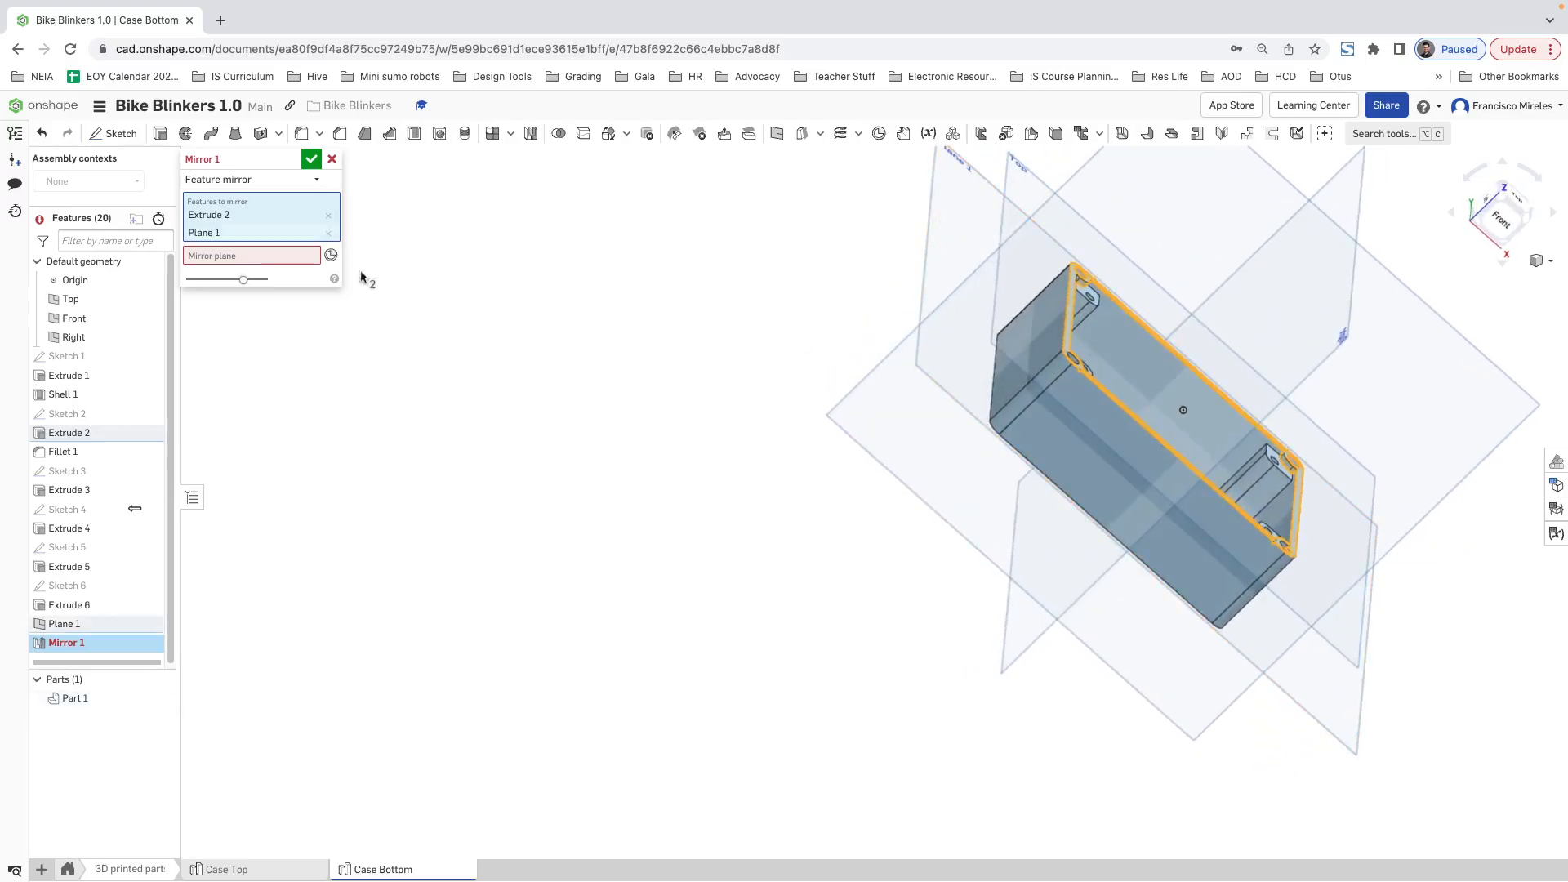
{"action": "left_click", "coordinate": [282, 256]}
{"action": "left_click", "coordinate": [936, 170]}
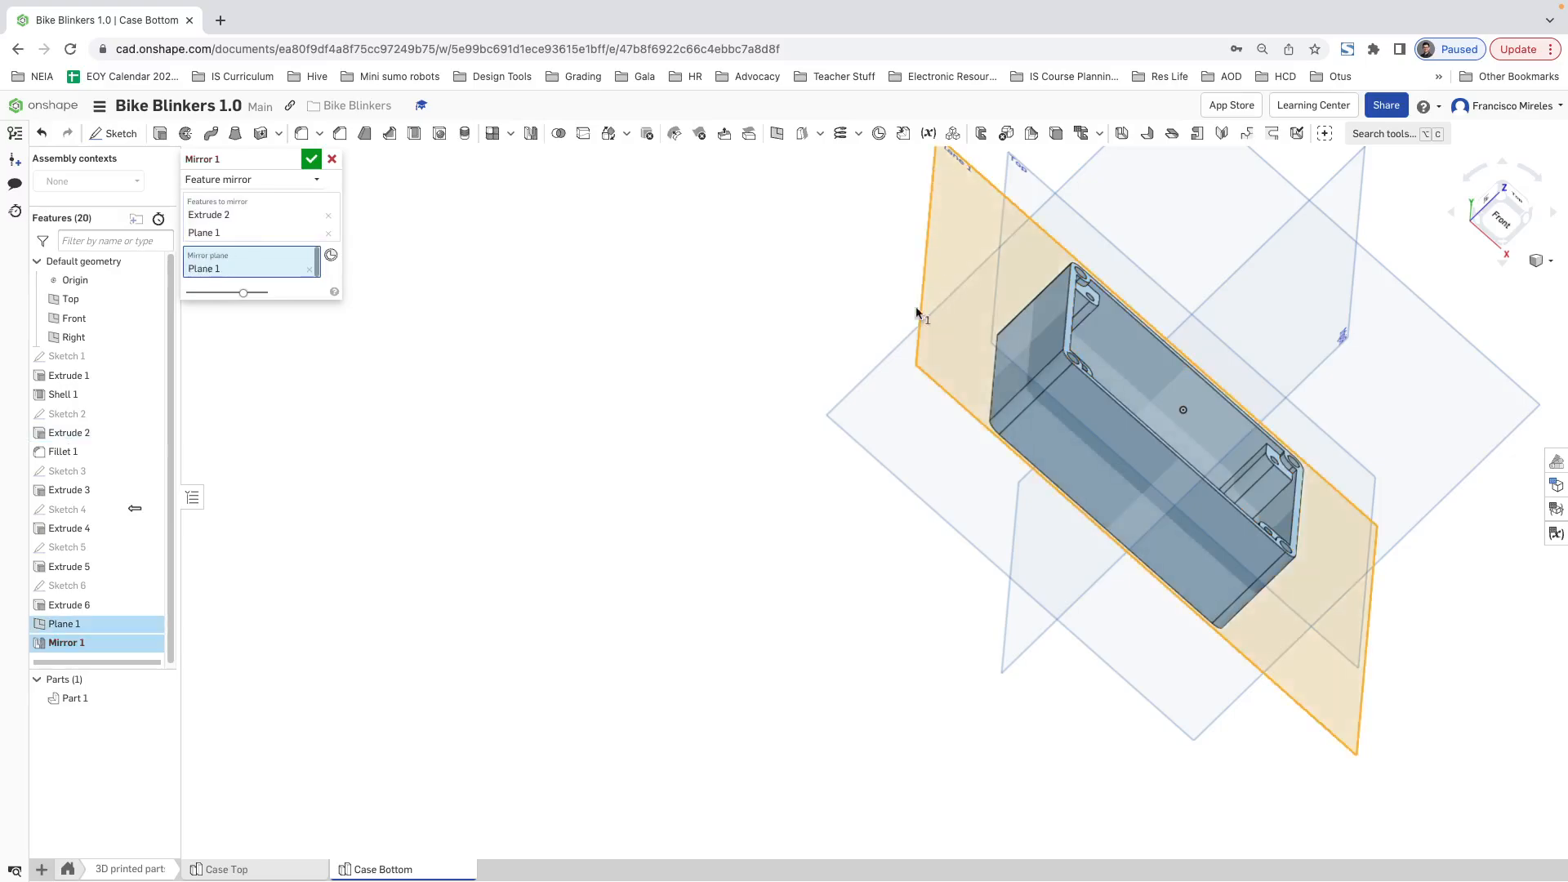
{"action": "left_click", "coordinate": [328, 232]}
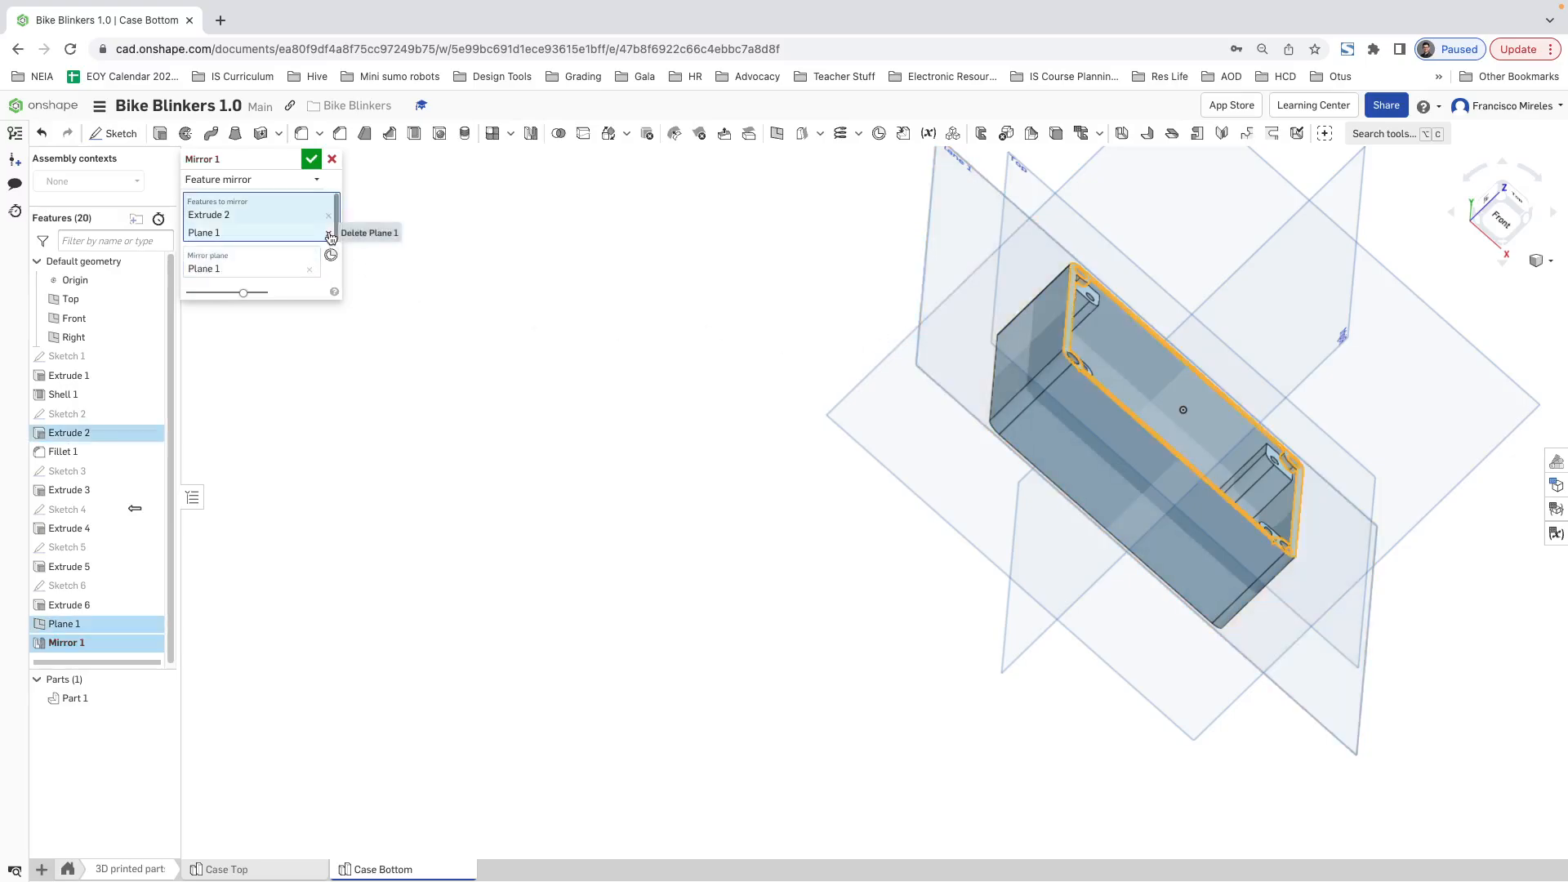
{"action": "right_click_drag", "start_coordinate": [872, 400], "coordinate": [934, 340]}
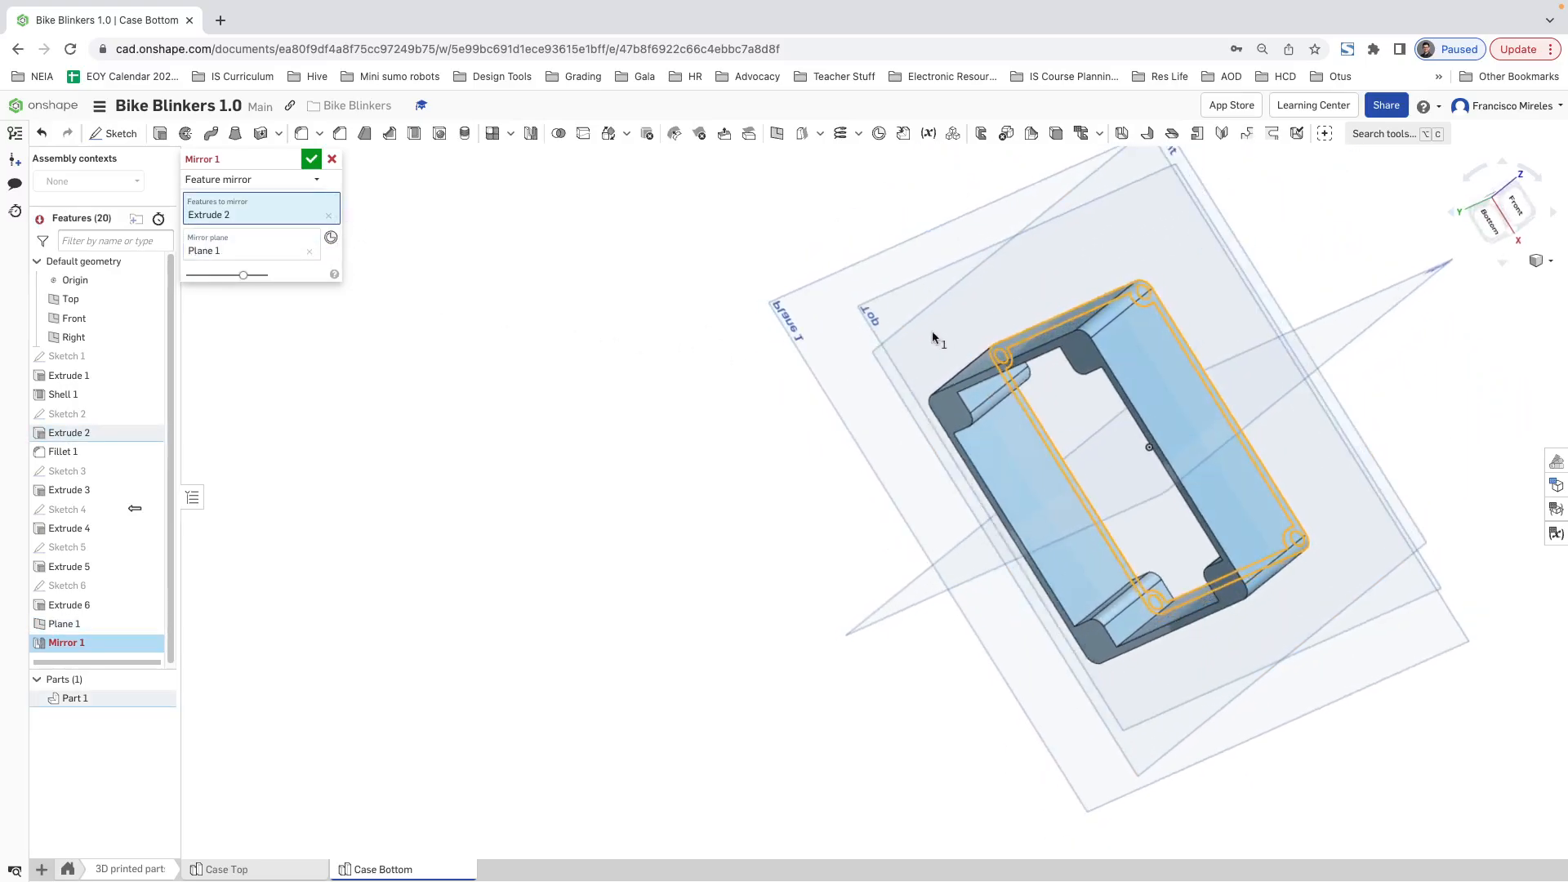
{"action": "left_click", "coordinate": [312, 166]}
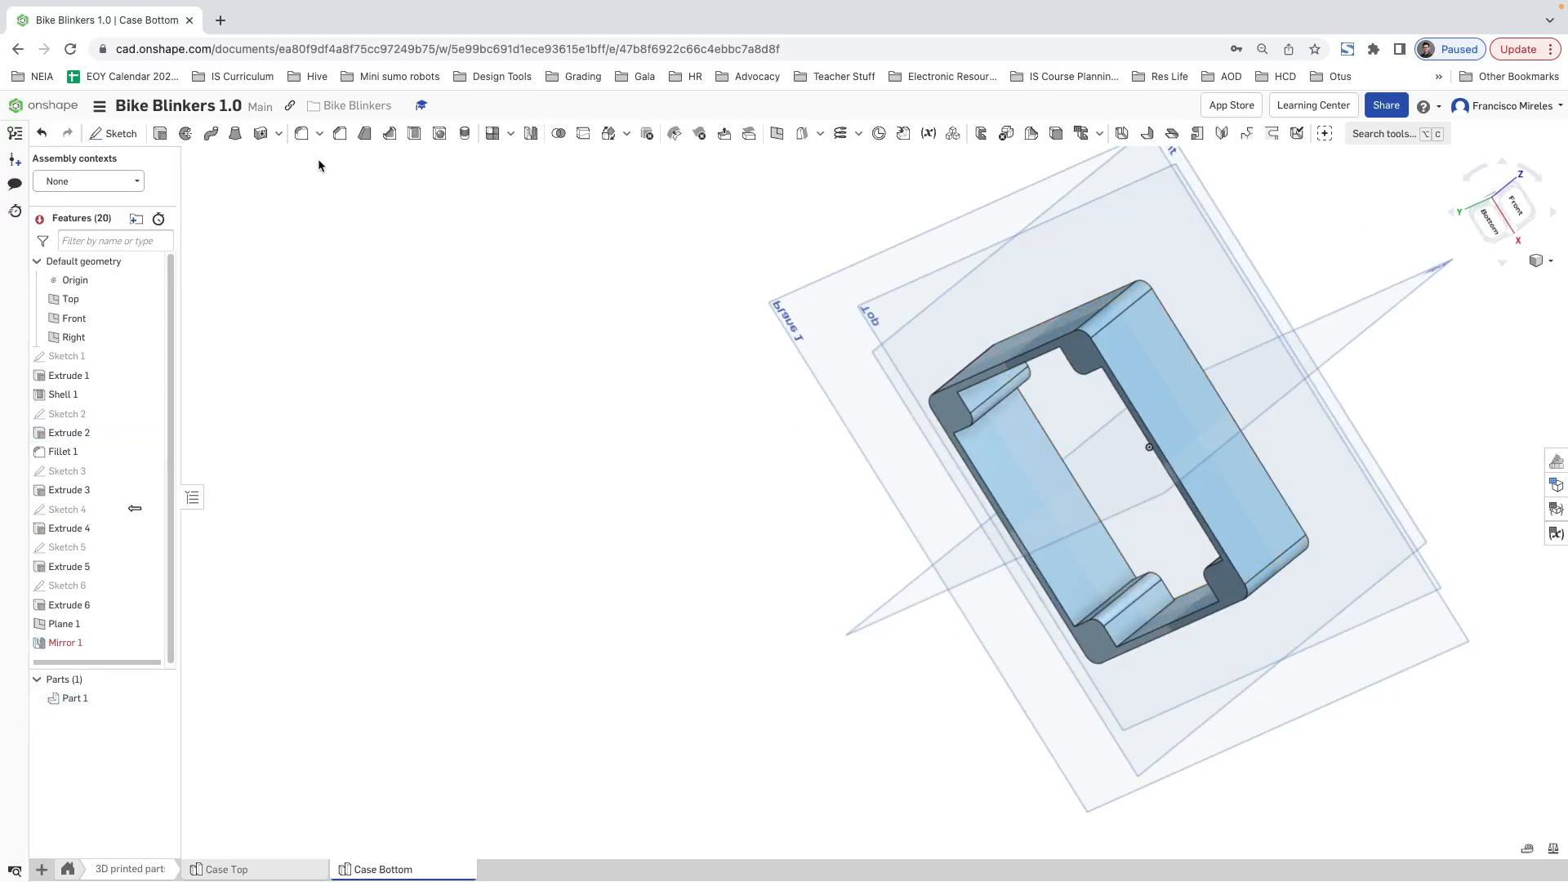
Step: Try to rebuild Mirror 1 by removing and reselecting Extrude 2 as the feature to mirror
{"action": "right_click", "coordinate": [80, 645]}
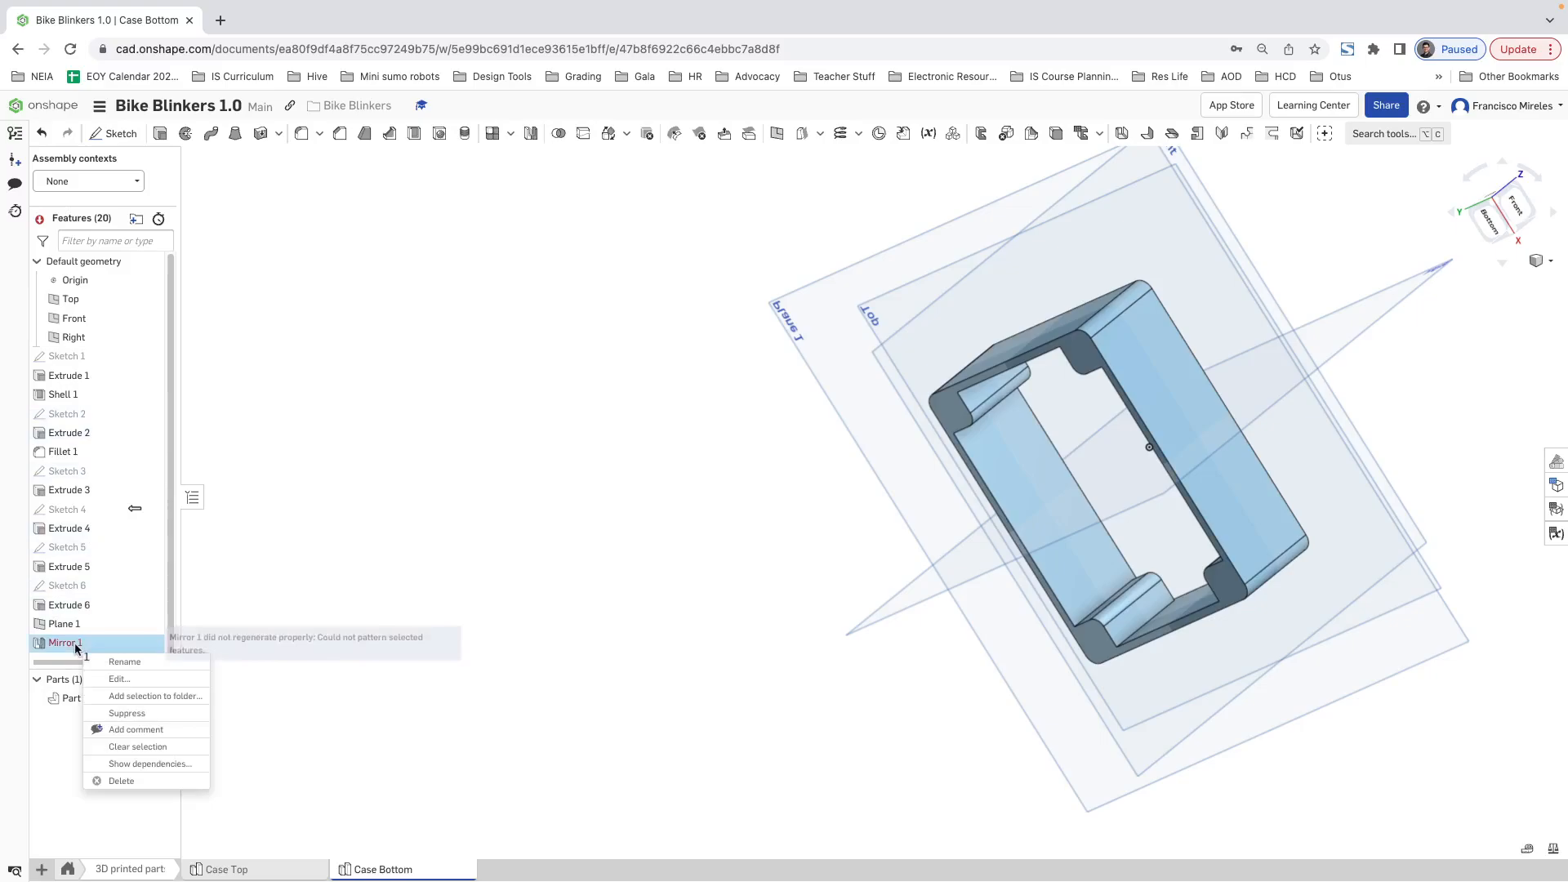
{"action": "left_click", "coordinate": [121, 679]}
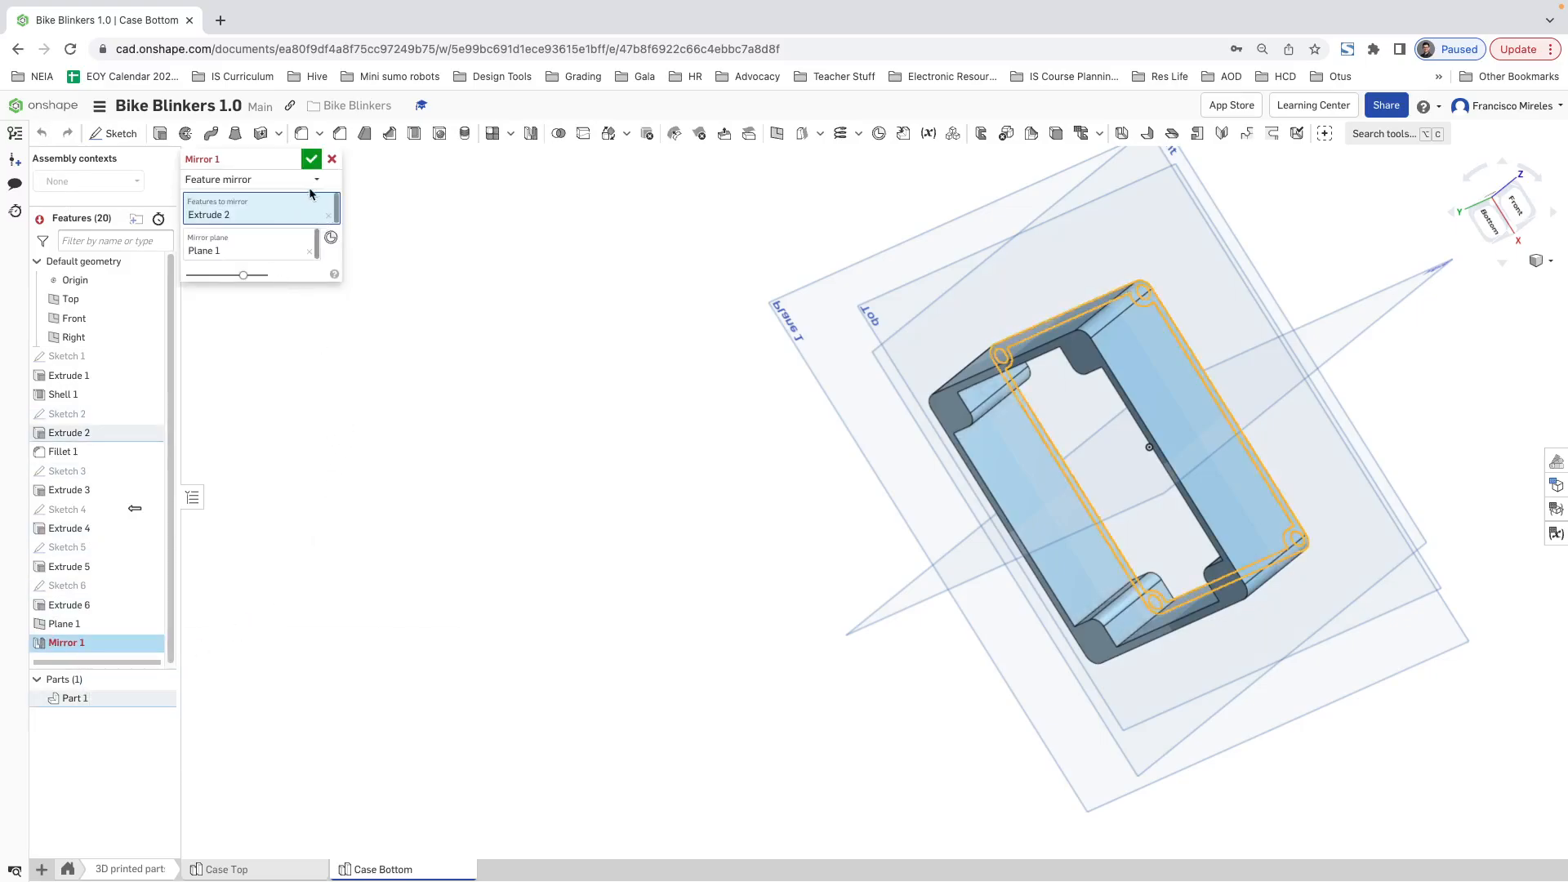
{"action": "left_click", "coordinate": [329, 215]}
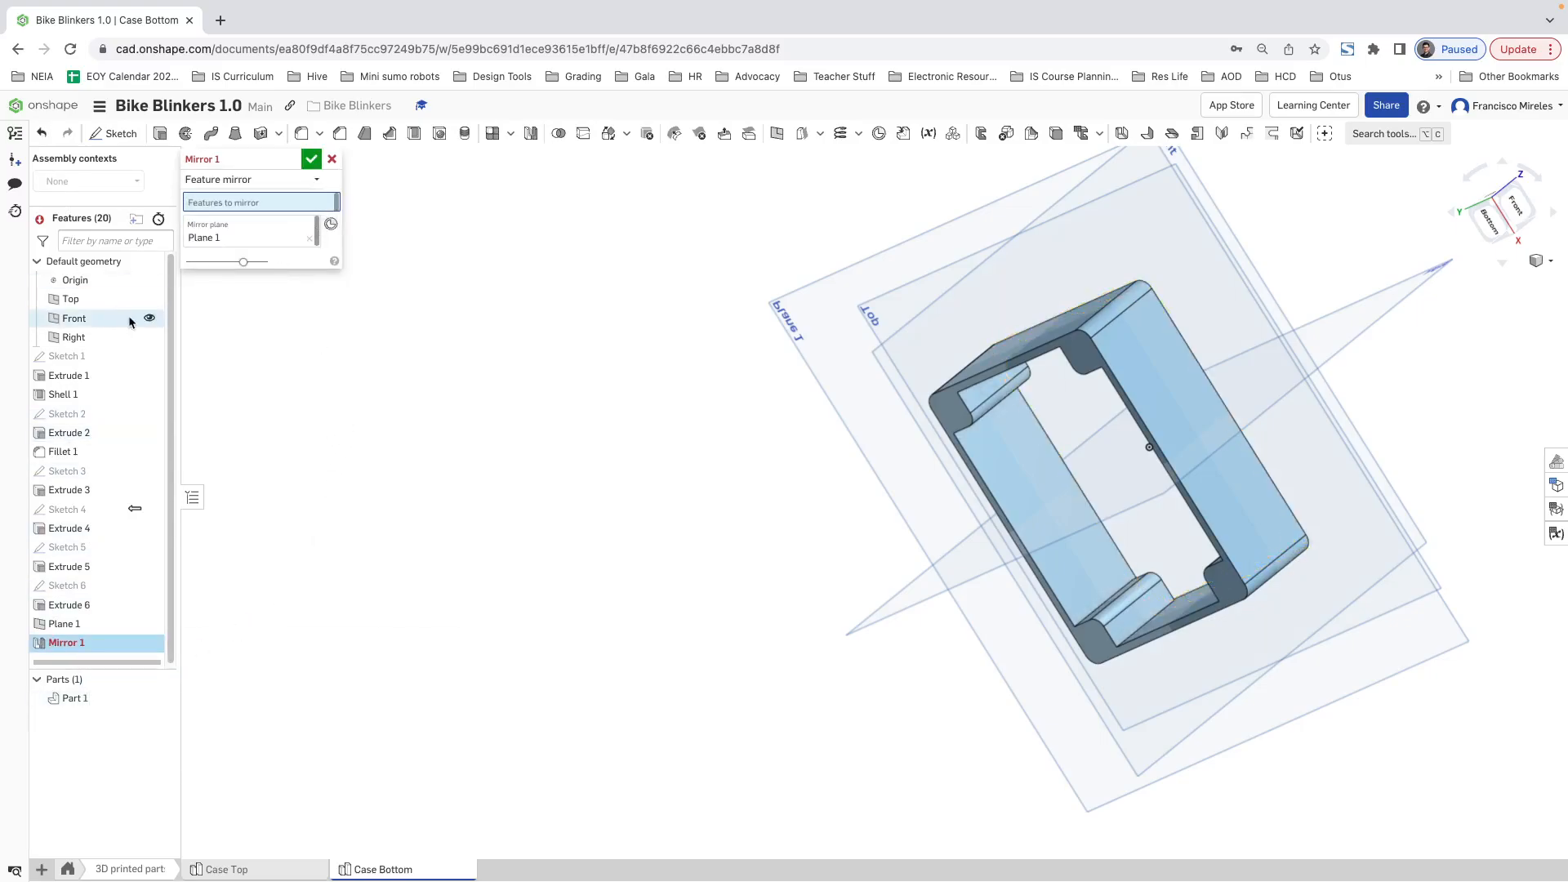
{"action": "left_click", "coordinate": [85, 442]}
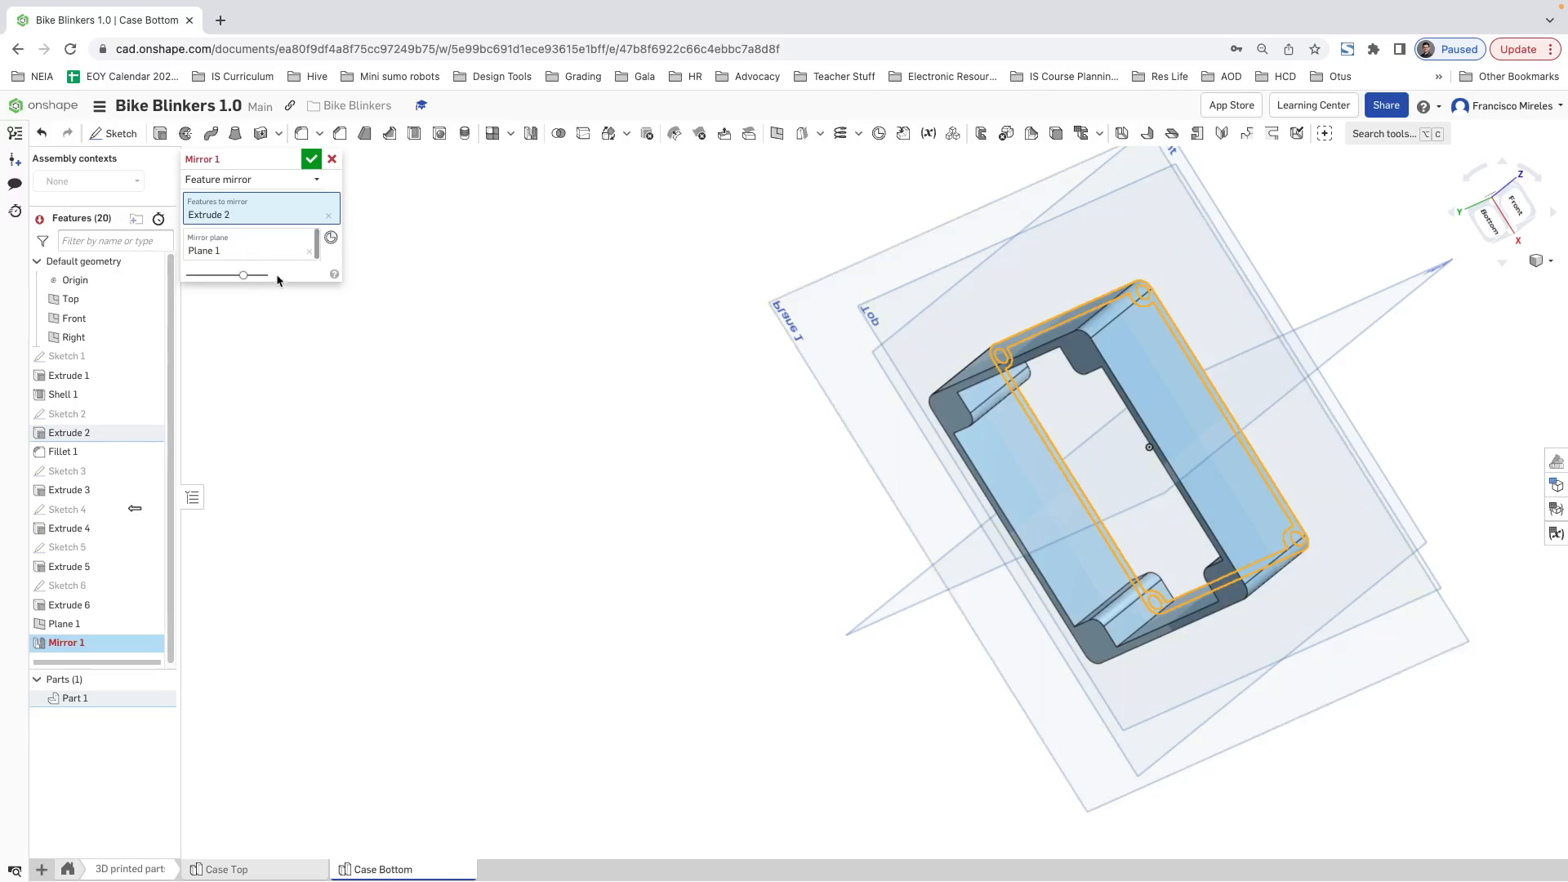
{"action": "left_click", "coordinate": [311, 159]}
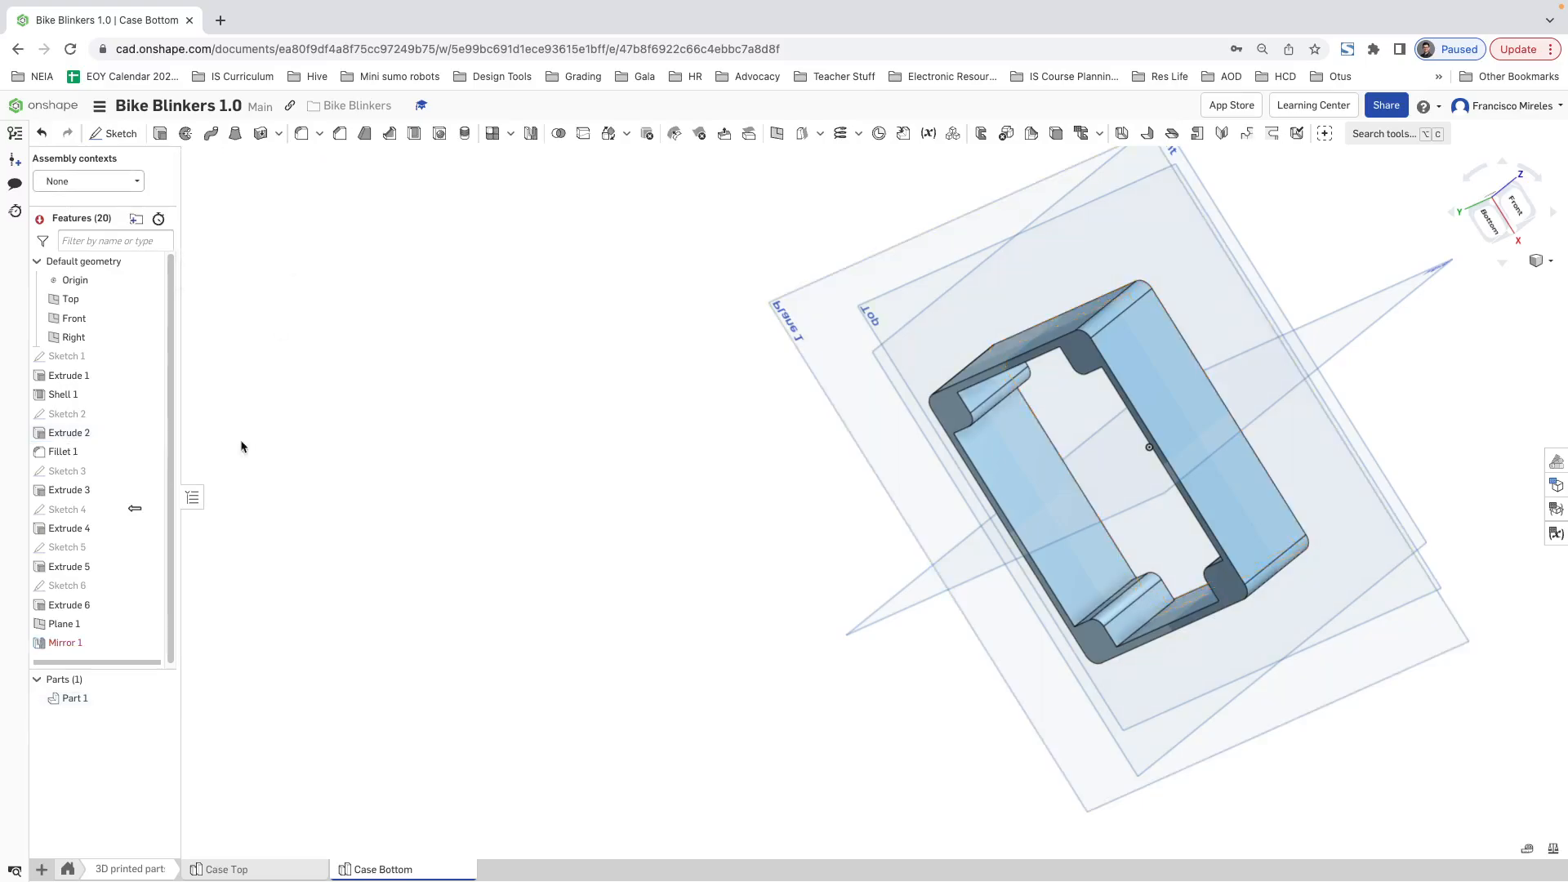
Step: Check why Mirror 1 fails and delete it from the feature list
{"action": "mouse_move", "coordinate": [79, 651]}
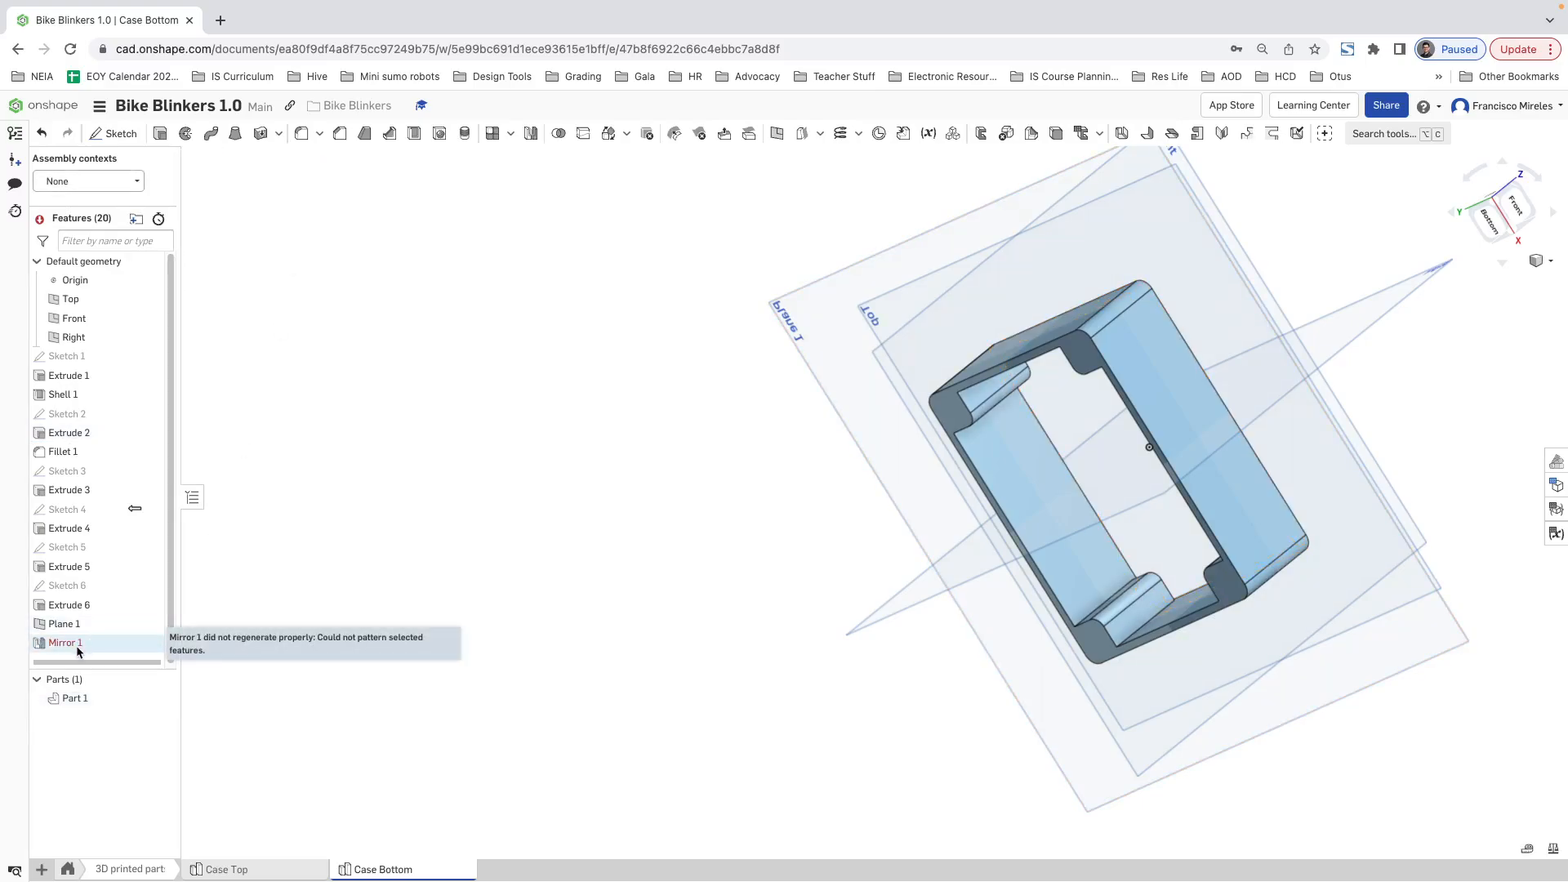
{"action": "right_click", "coordinate": [79, 651]}
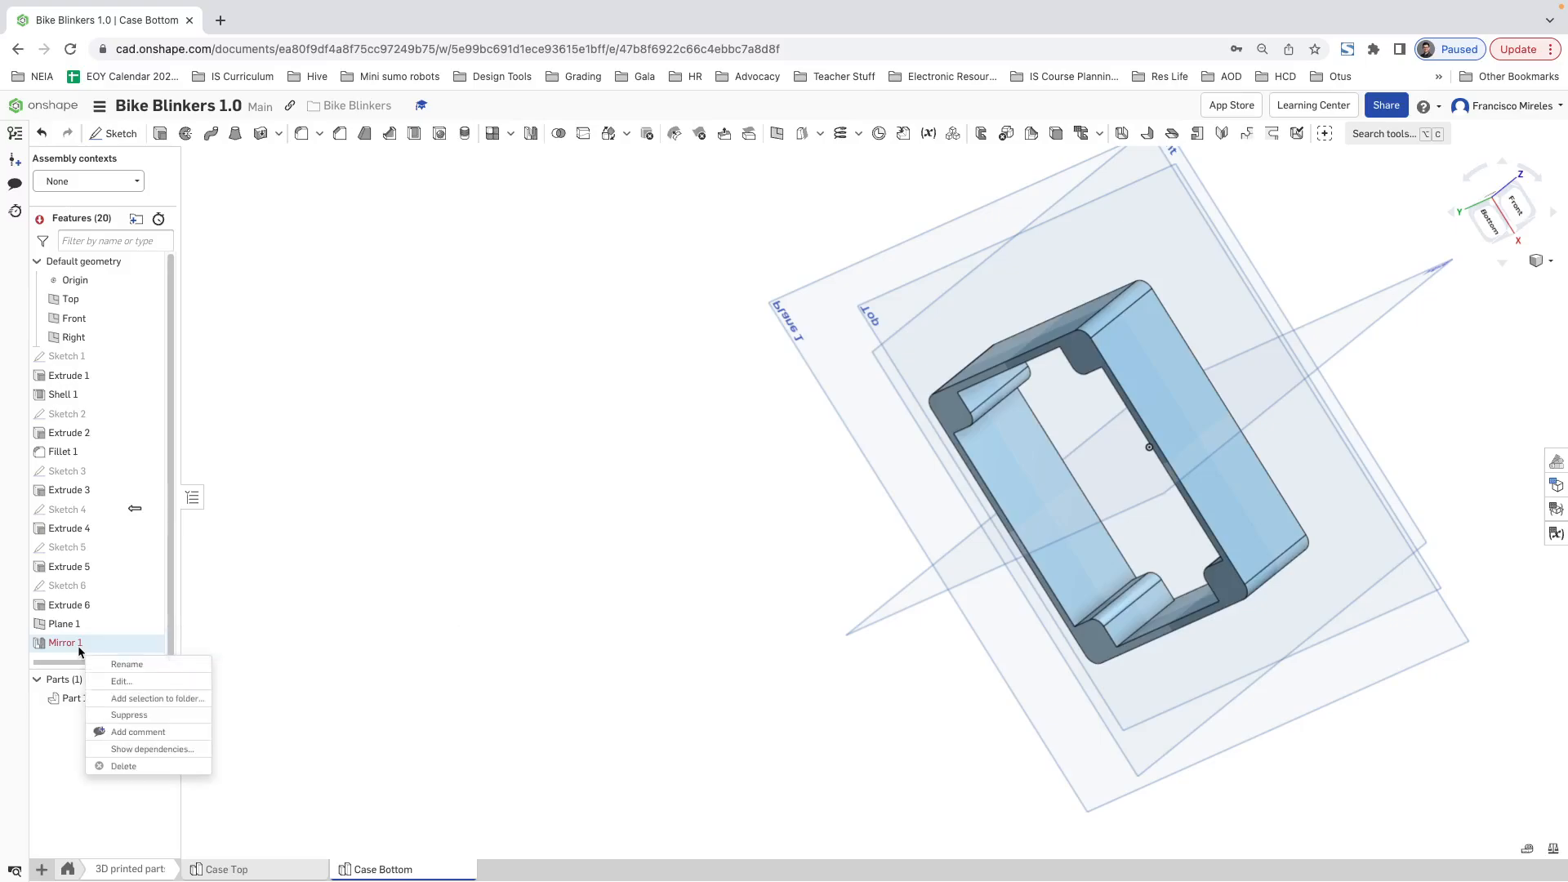
{"action": "left_click", "coordinate": [122, 686]}
{"action": "left_click", "coordinate": [331, 160]}
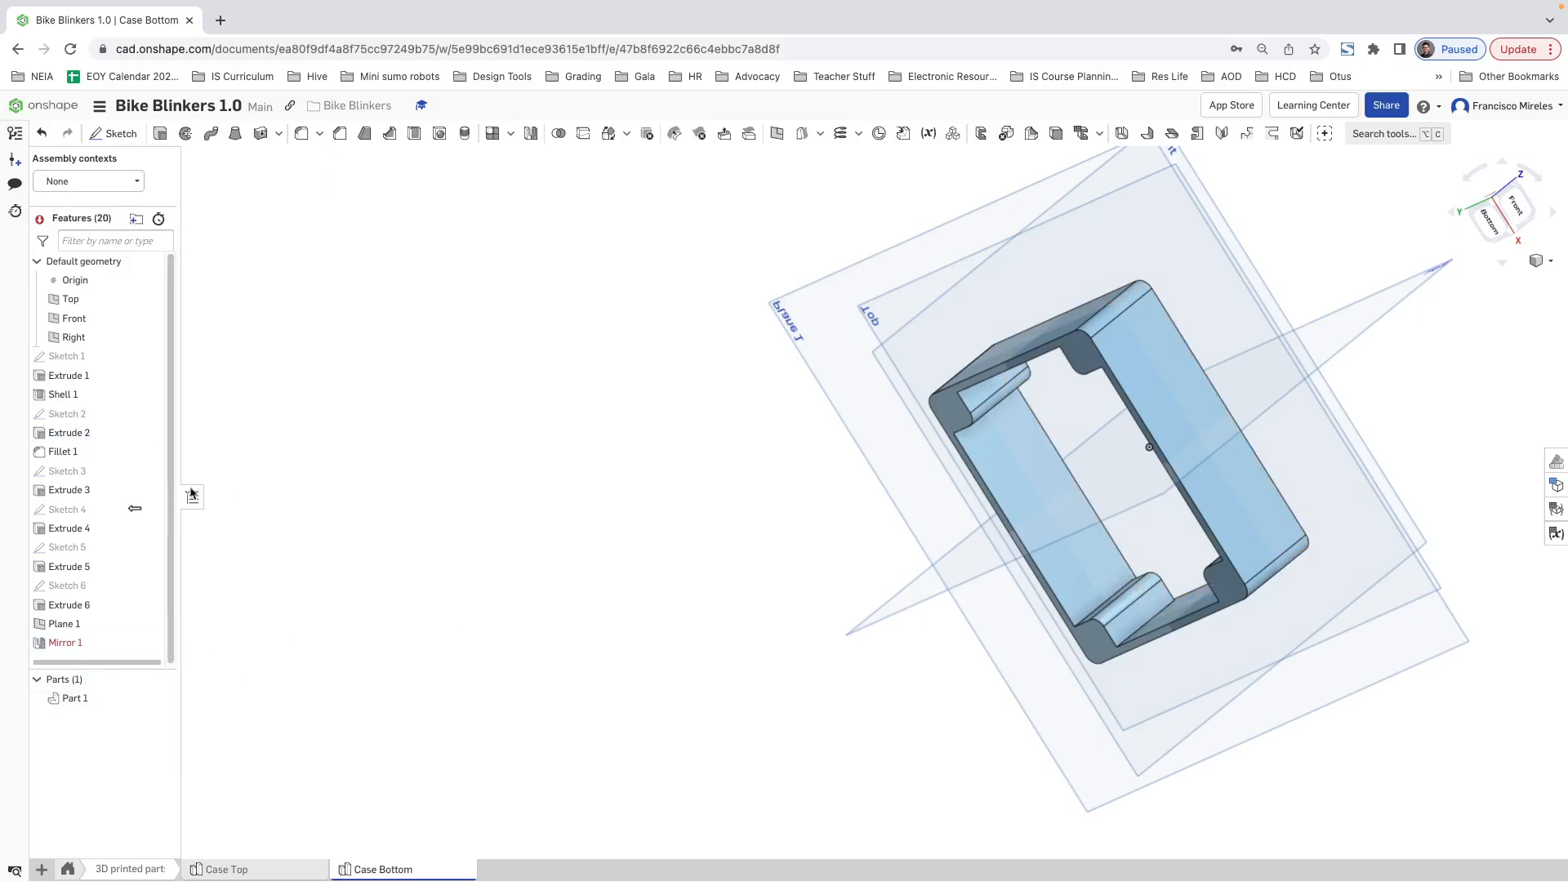
{"action": "right_click", "coordinate": [75, 650]}
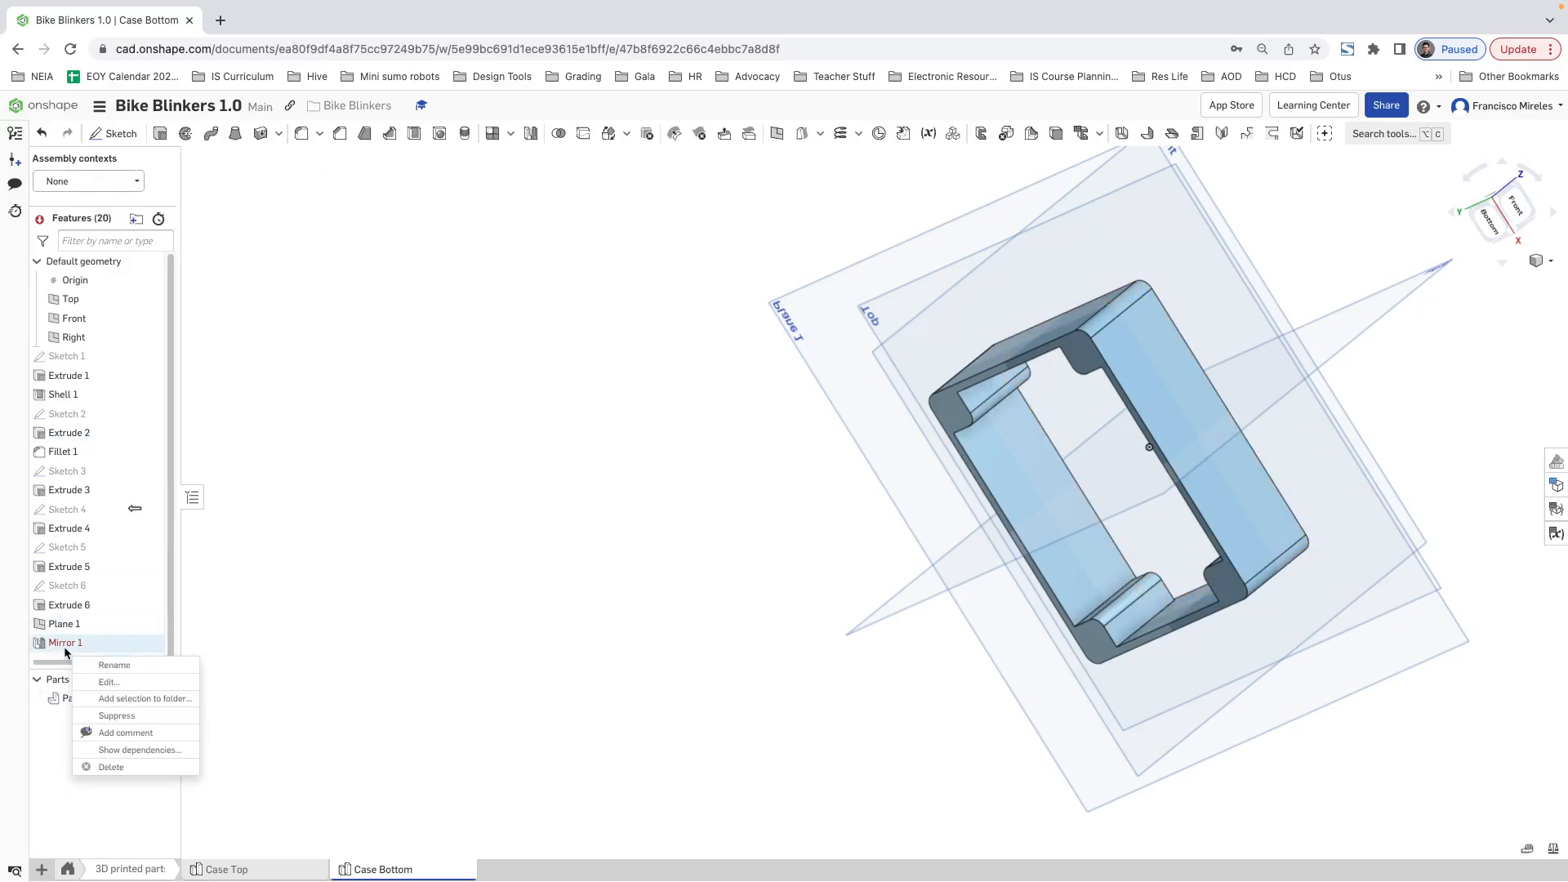
{"action": "left_click", "coordinate": [111, 768]}
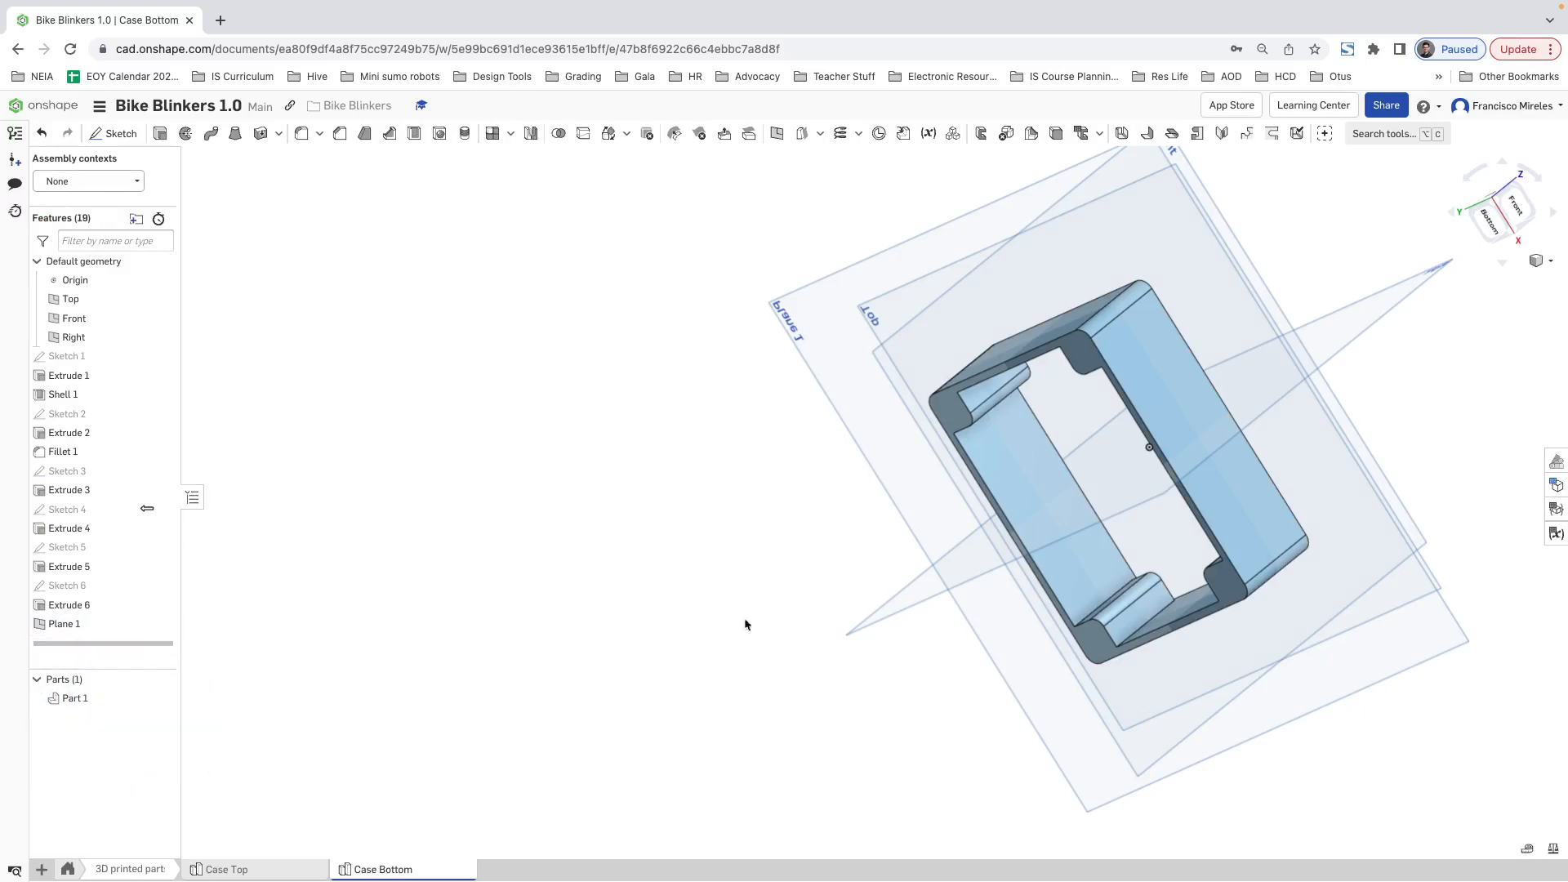
Step: Inspect Plane 1 relative to the case and open Sketch 2 to examine its corner profiles, leaving the sketch as it is
{"action": "left_click", "coordinate": [65, 624]}
{"action": "right_click_drag", "start_coordinate": [406, 637], "coordinate": [693, 639]}
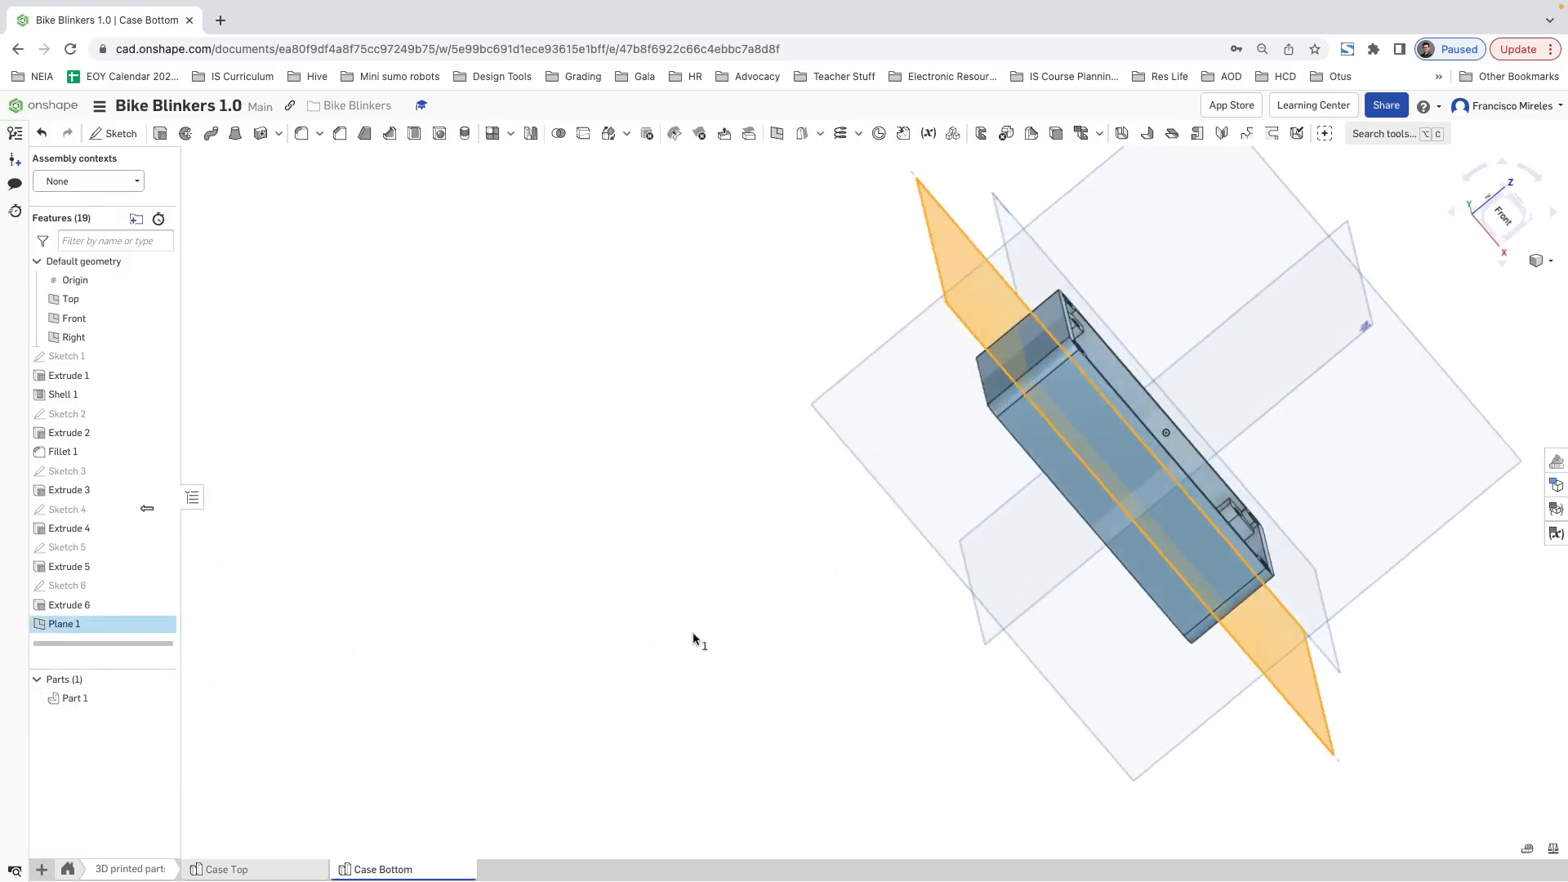
{"action": "key", "text": "n"}
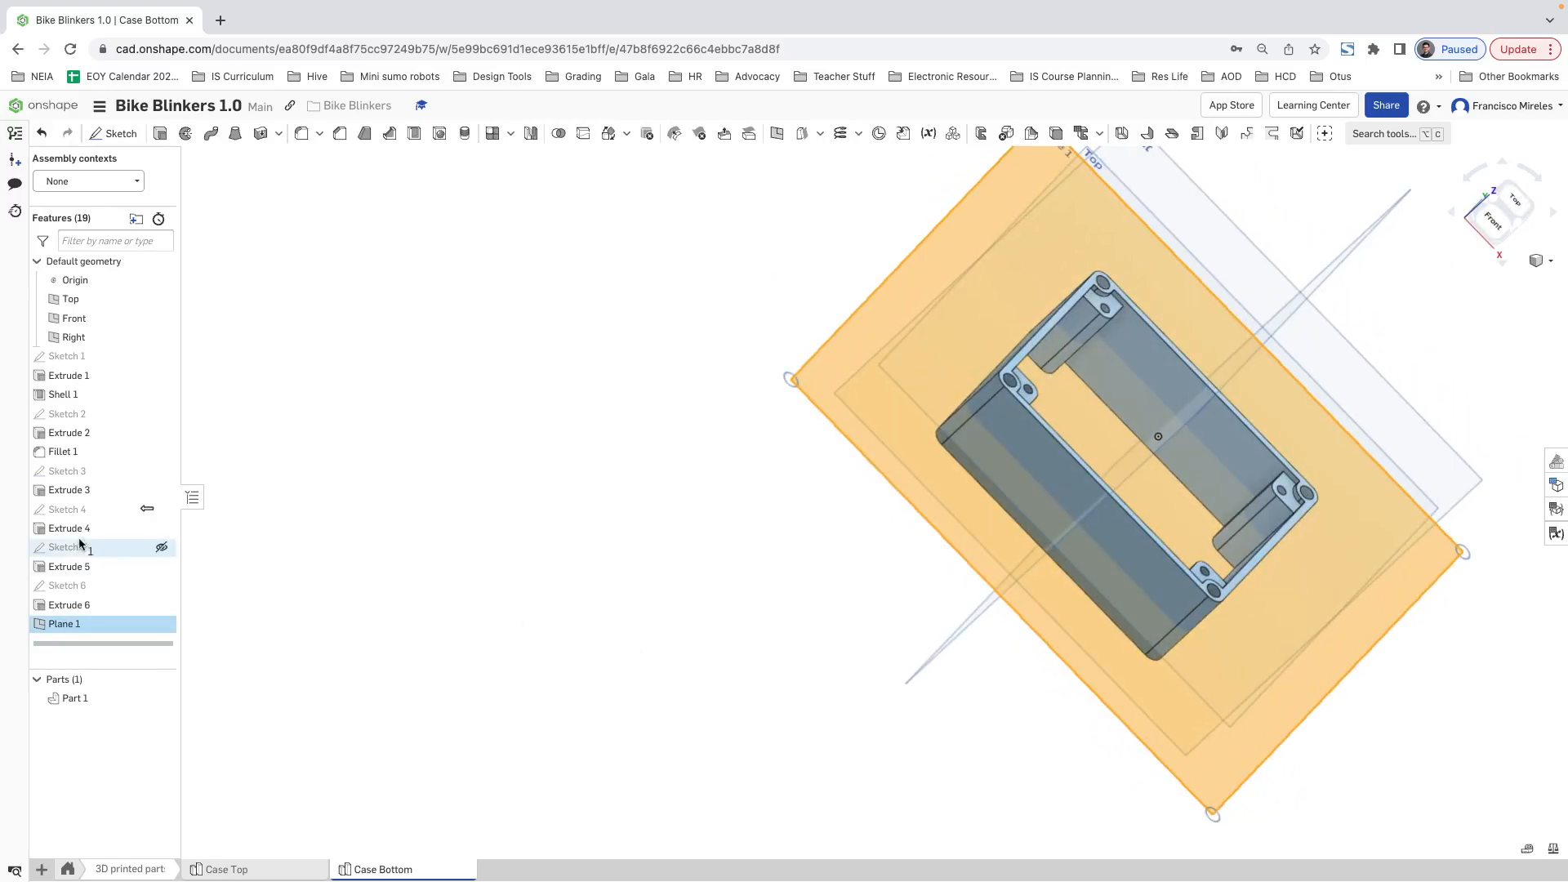
{"action": "right_click", "coordinate": [84, 414]}
{"action": "left_click", "coordinate": [352, 419]}
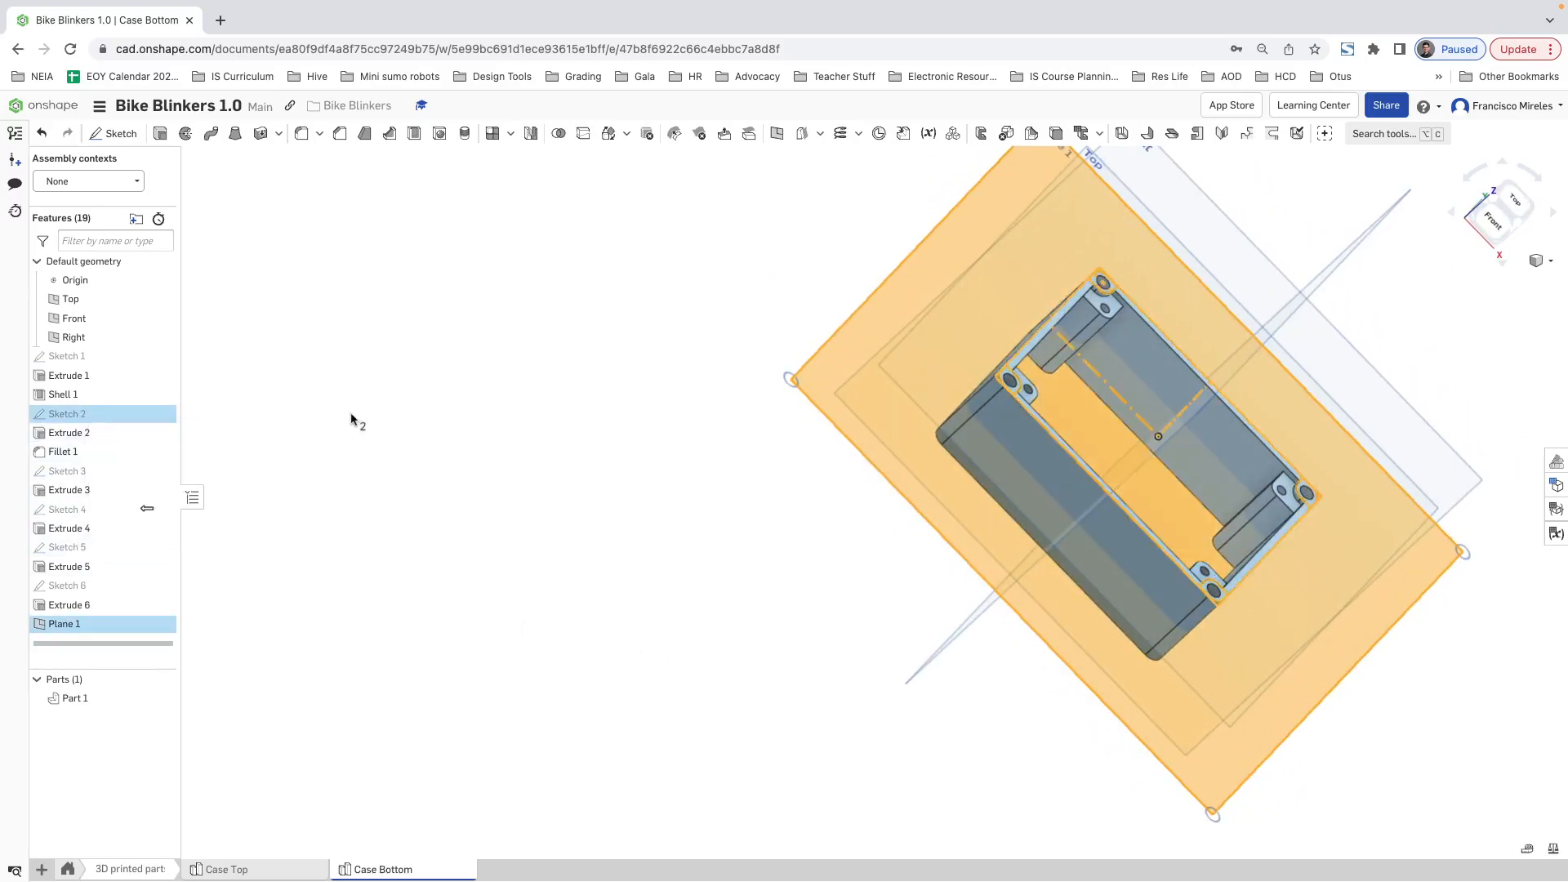
{"action": "left_click", "coordinate": [351, 419]}
{"action": "right_click", "coordinate": [29, 420]}
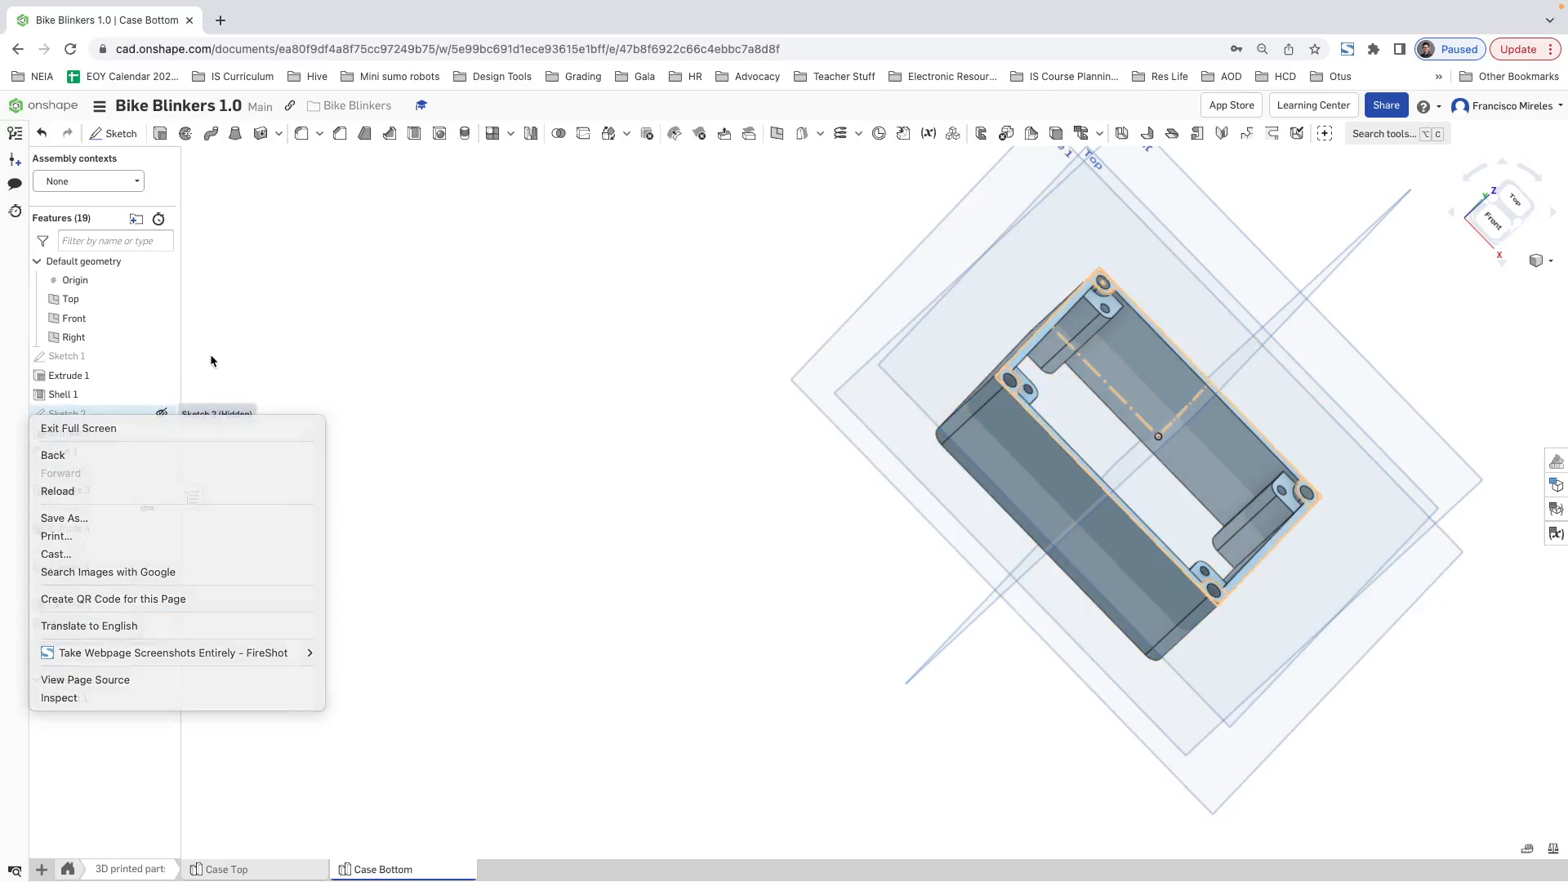
{"action": "left_click", "coordinate": [211, 357]}
{"action": "right_click", "coordinate": [106, 420]}
{"action": "left_click", "coordinate": [143, 449]}
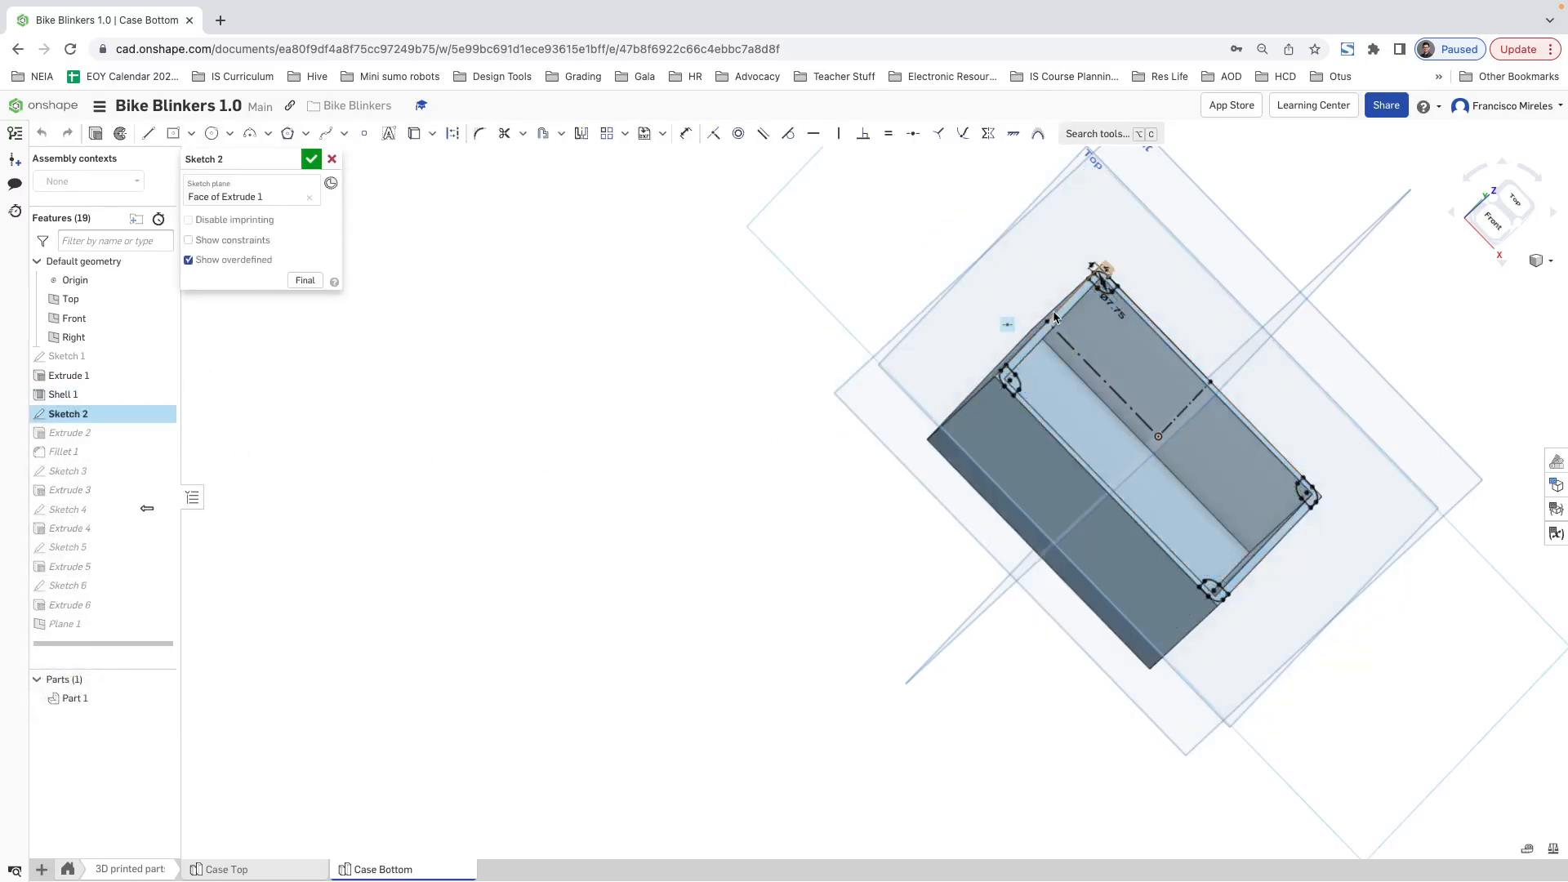
{"action": "scroll", "coordinate": [1288, 296], "scroll_direction": "up", "scroll_amount": 3}
{"action": "mouse_move", "coordinate": [1288, 297]}
{"action": "right_mouse_down"}
{"action": "mouse_move", "coordinate": [1266, 318]}
{"action": "mouse_move", "coordinate": [1271, 338]}
{"action": "mouse_move", "coordinate": [1287, 313]}
{"action": "right_mouse_up"}
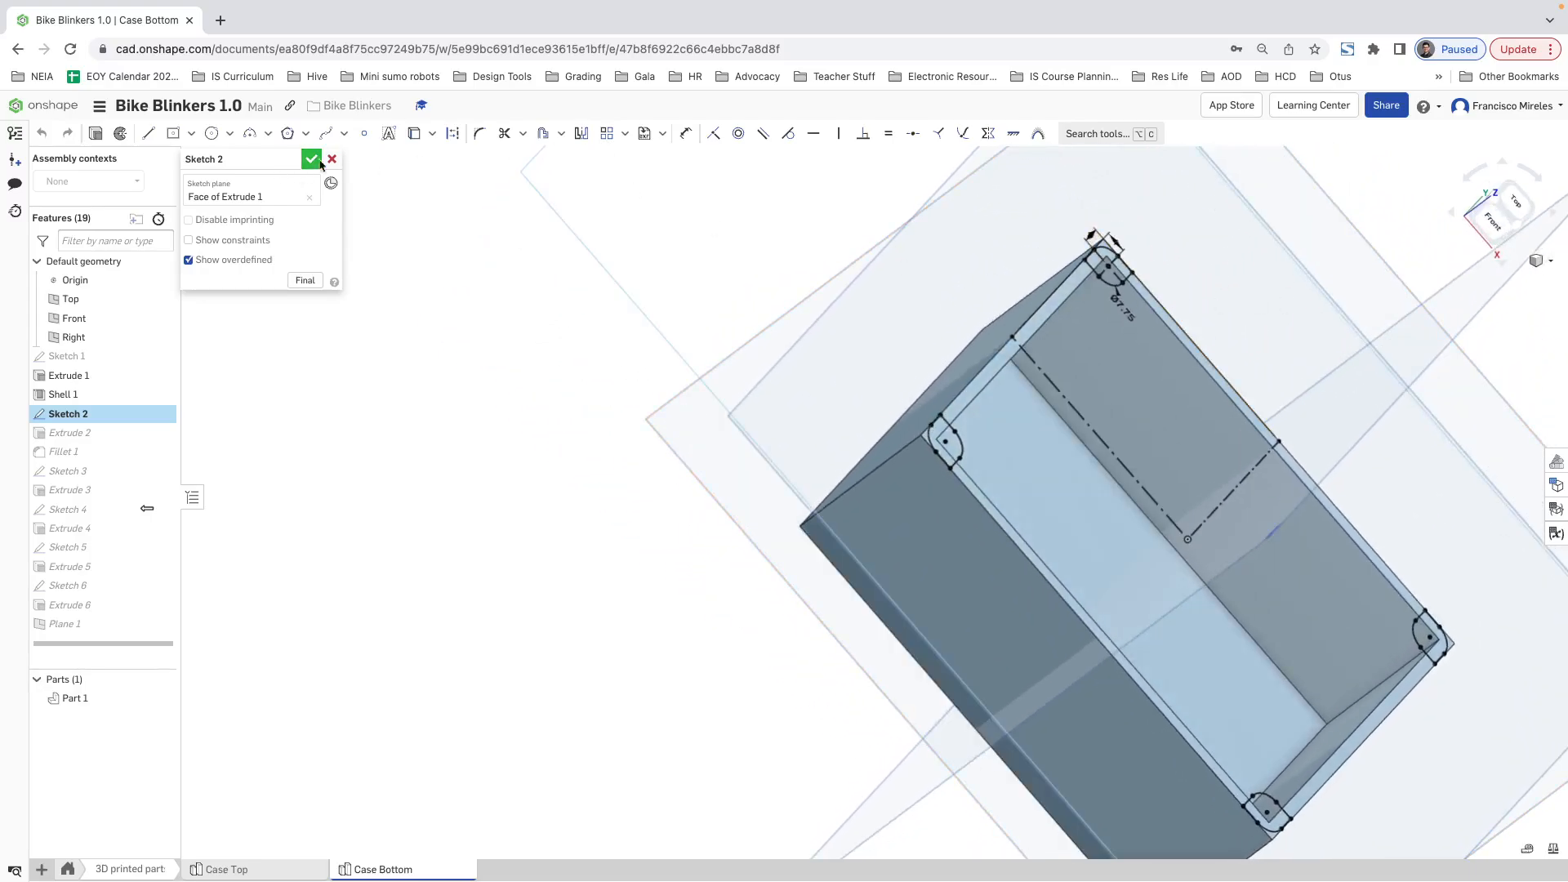
{"action": "left_click", "coordinate": [311, 158]}
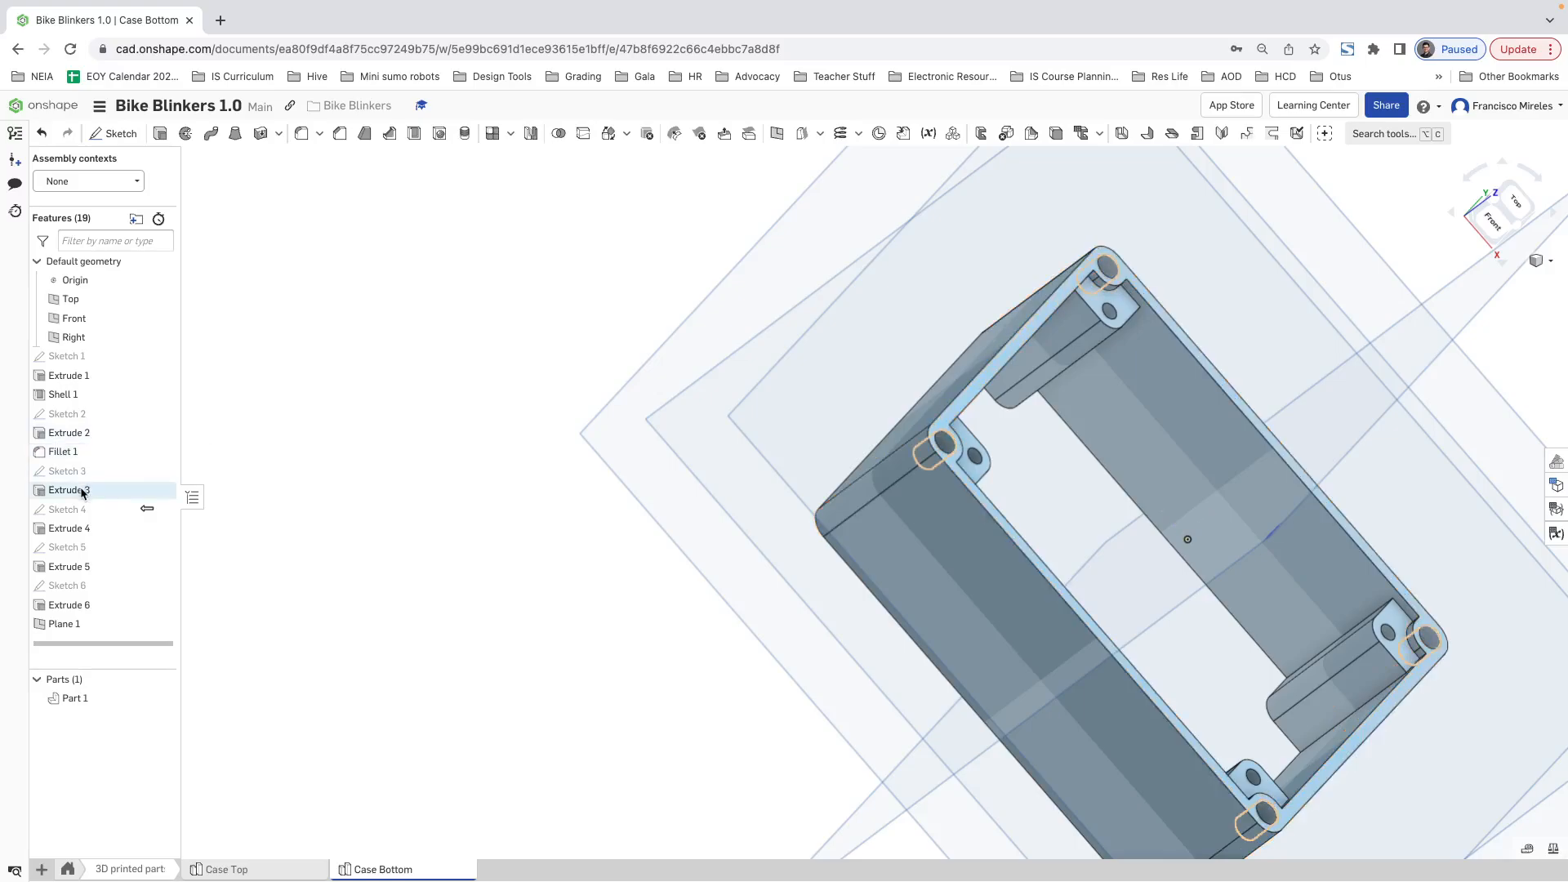
Step: Highlight Extrude 3 on the case to see which corner geometry it forms
{"action": "left_click", "coordinate": [82, 493]}
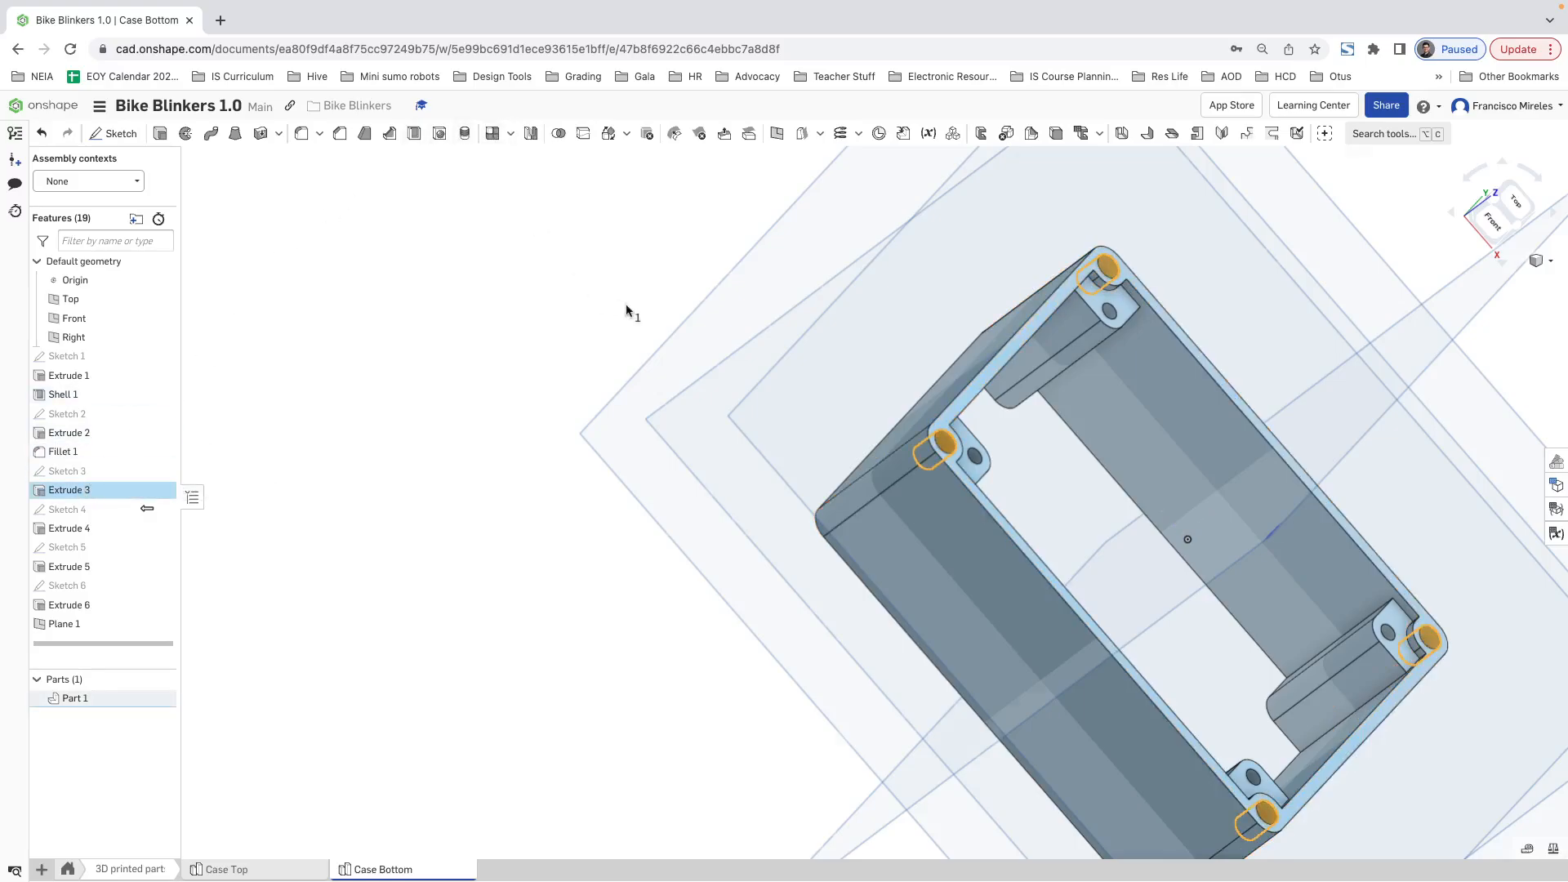
{"action": "scroll", "coordinate": [672, 333], "scroll_direction": "down", "scroll_amount": 3}
{"action": "scroll", "coordinate": [672, 333], "scroll_direction": "down", "scroll_amount": 3}
{"action": "scroll", "coordinate": [882, 193], "scroll_direction": "up", "scroll_amount": 2}
{"action": "scroll", "coordinate": [885, 241], "scroll_direction": "up", "scroll_amount": 2}
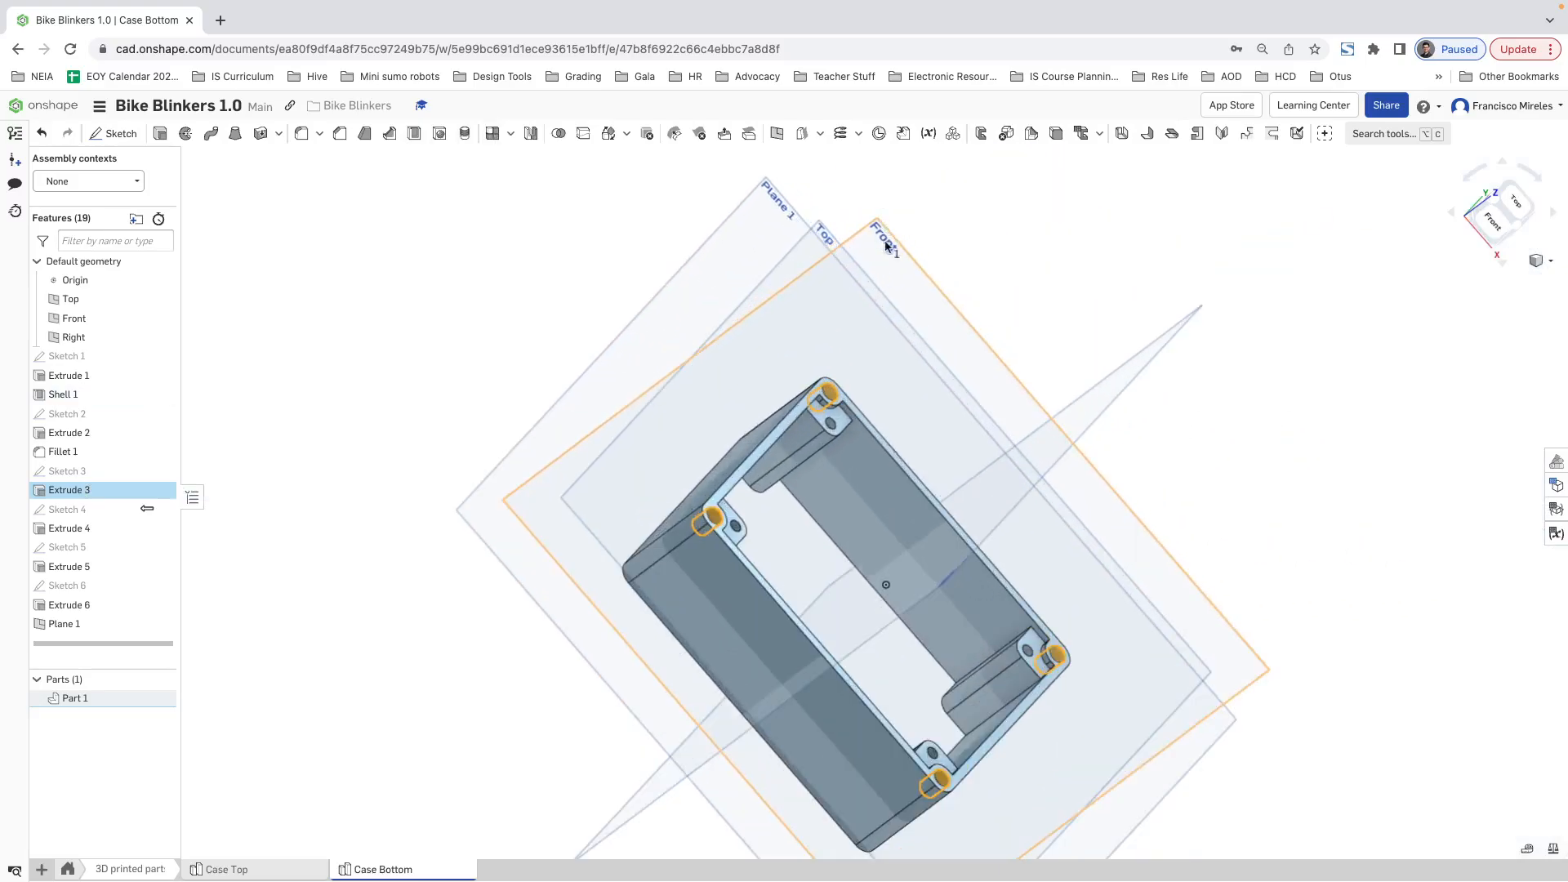
Step: Set up a Feature mirror with Extrude 3, the case's corner holes, as the feature to mirror
{"action": "left_click", "coordinate": [530, 134]}
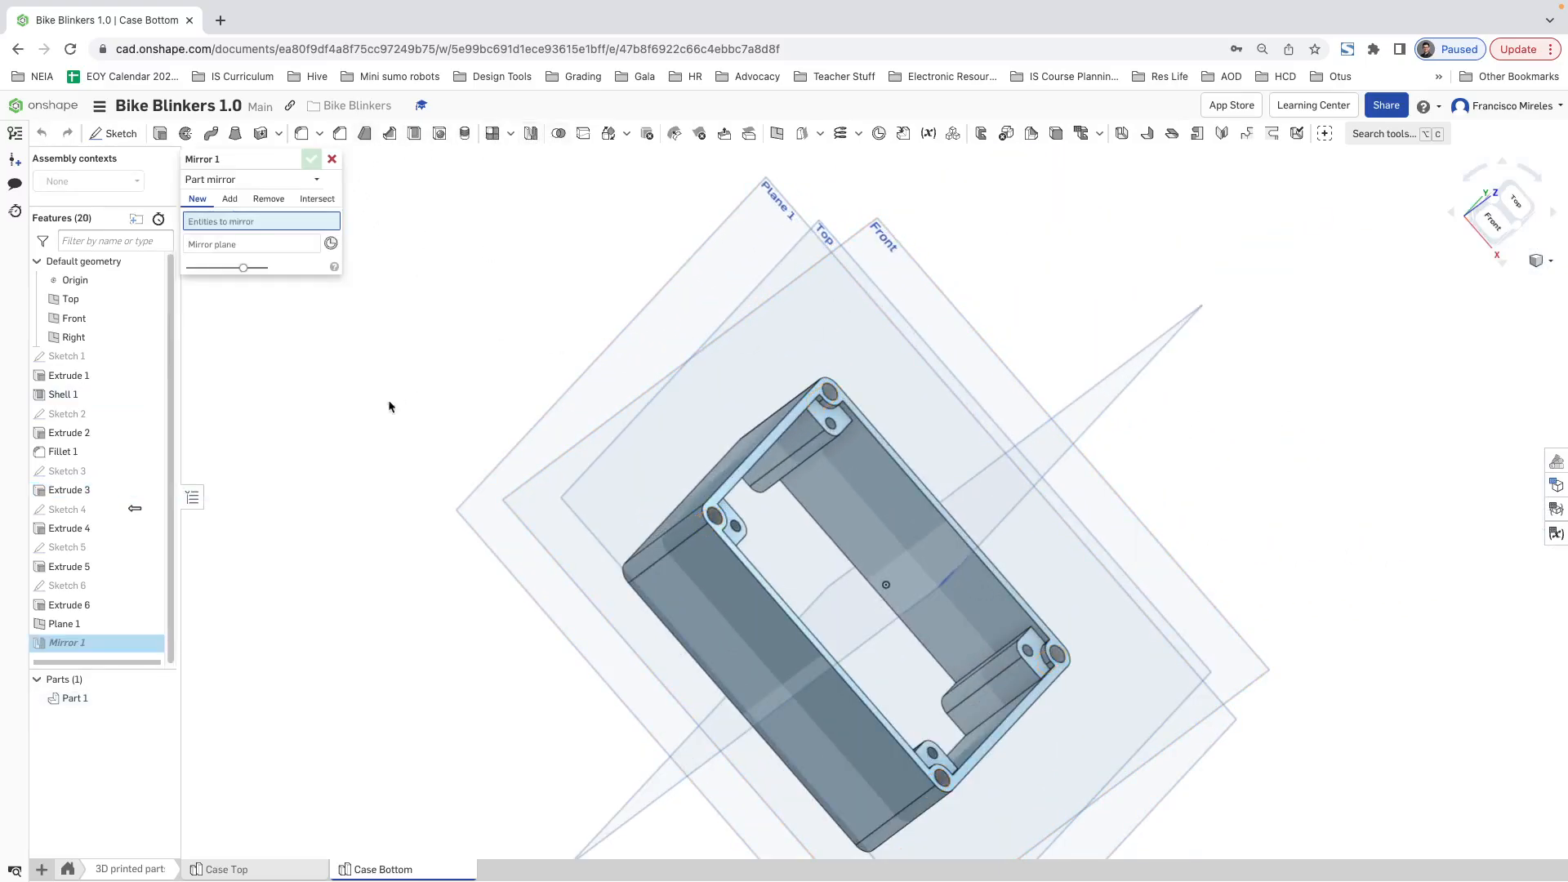
{"action": "left_click", "coordinate": [240, 180]}
{"action": "left_click", "coordinate": [210, 236]}
{"action": "left_click", "coordinate": [229, 182]}
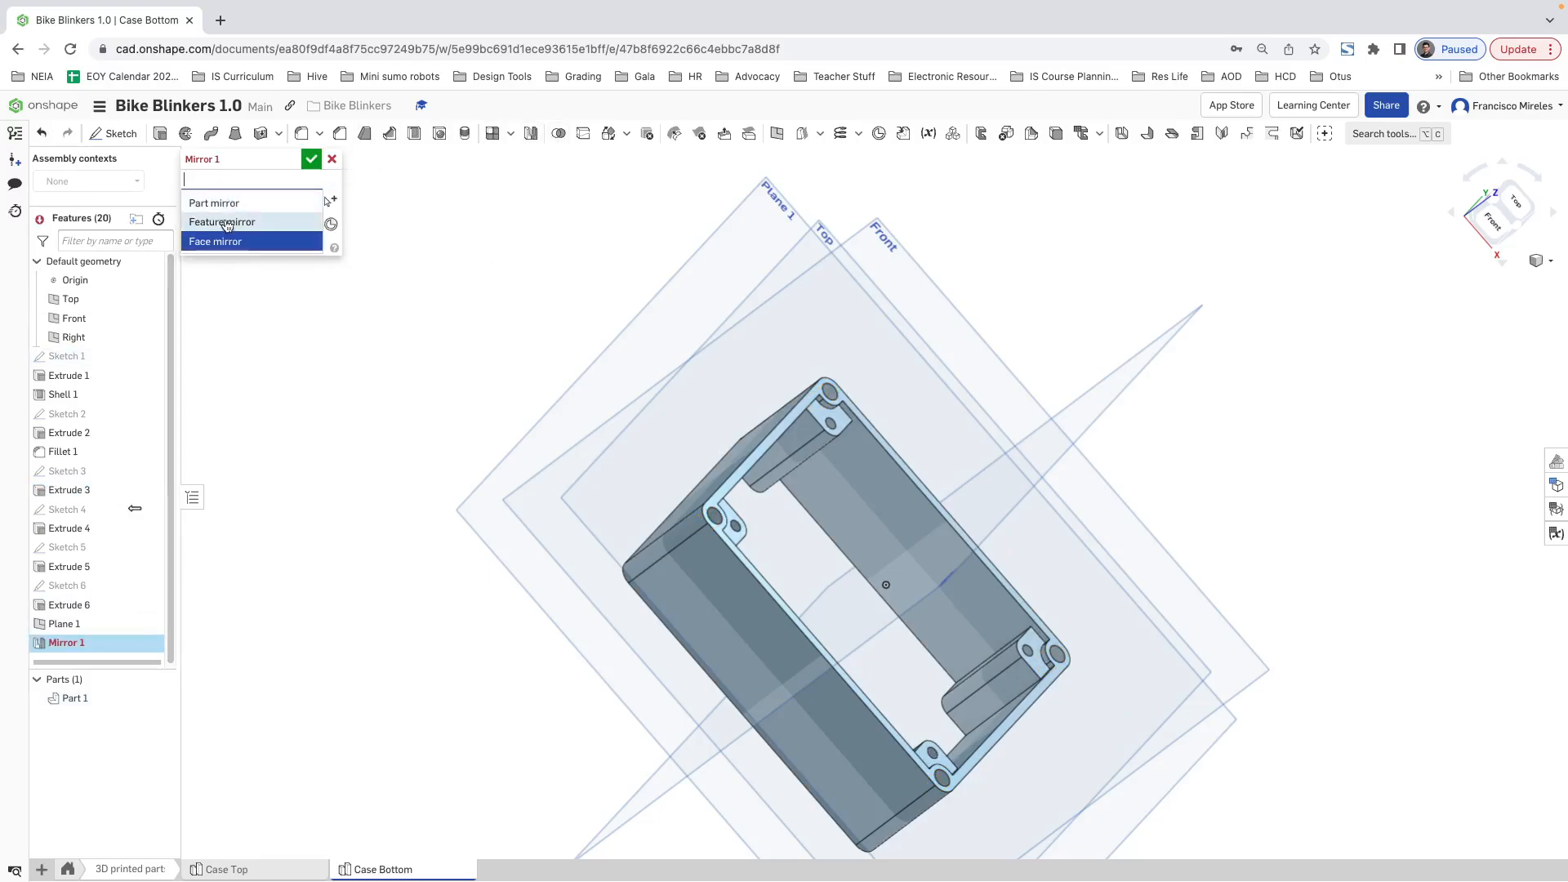
{"action": "left_click", "coordinate": [222, 222]}
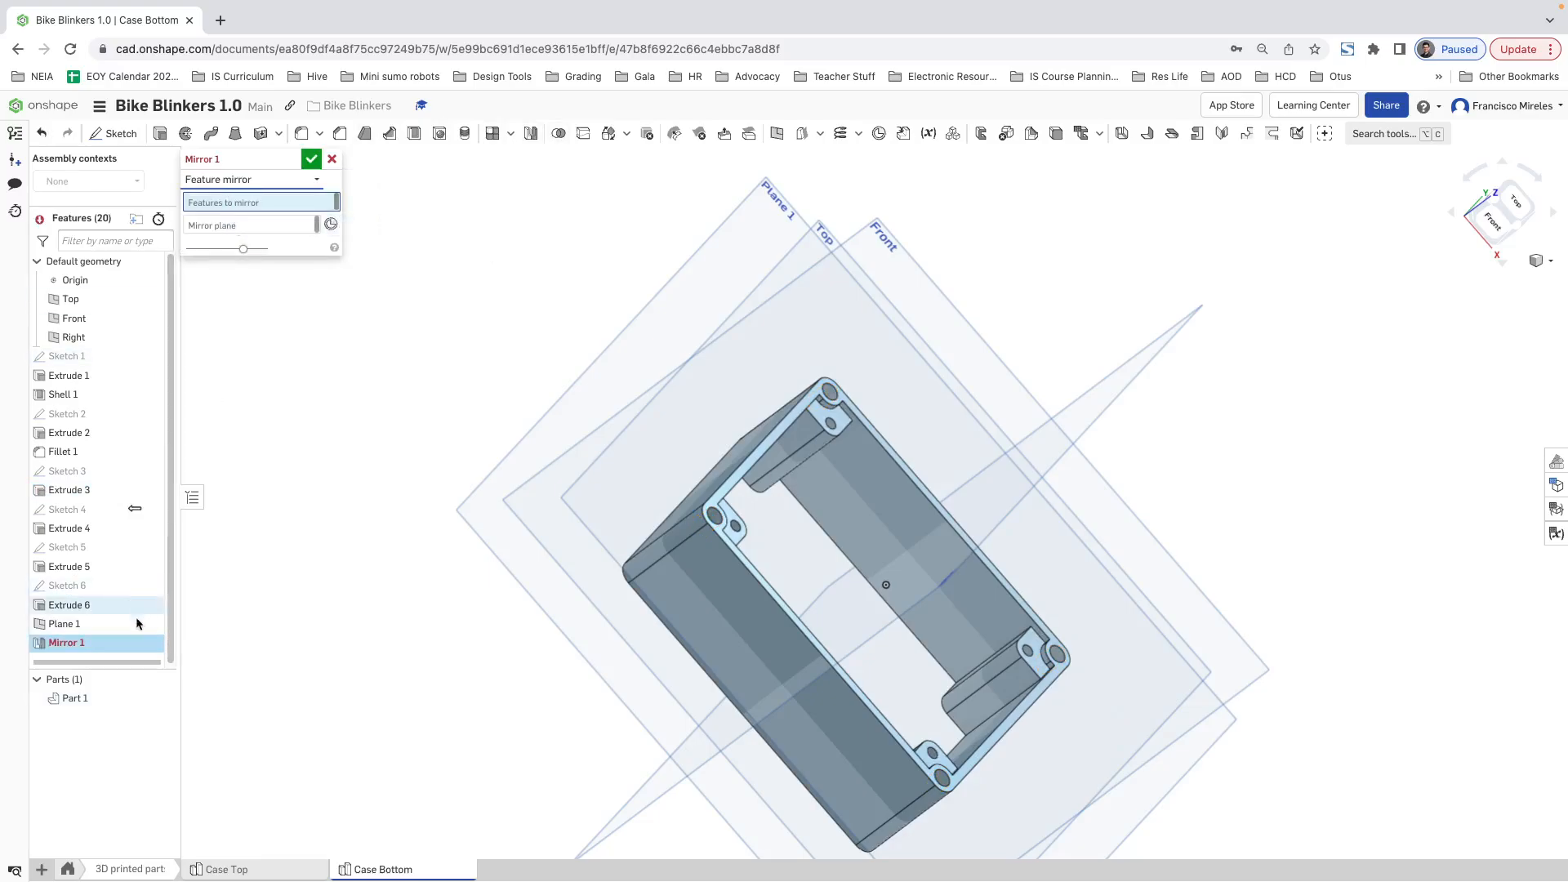
{"action": "left_click", "coordinate": [60, 490]}
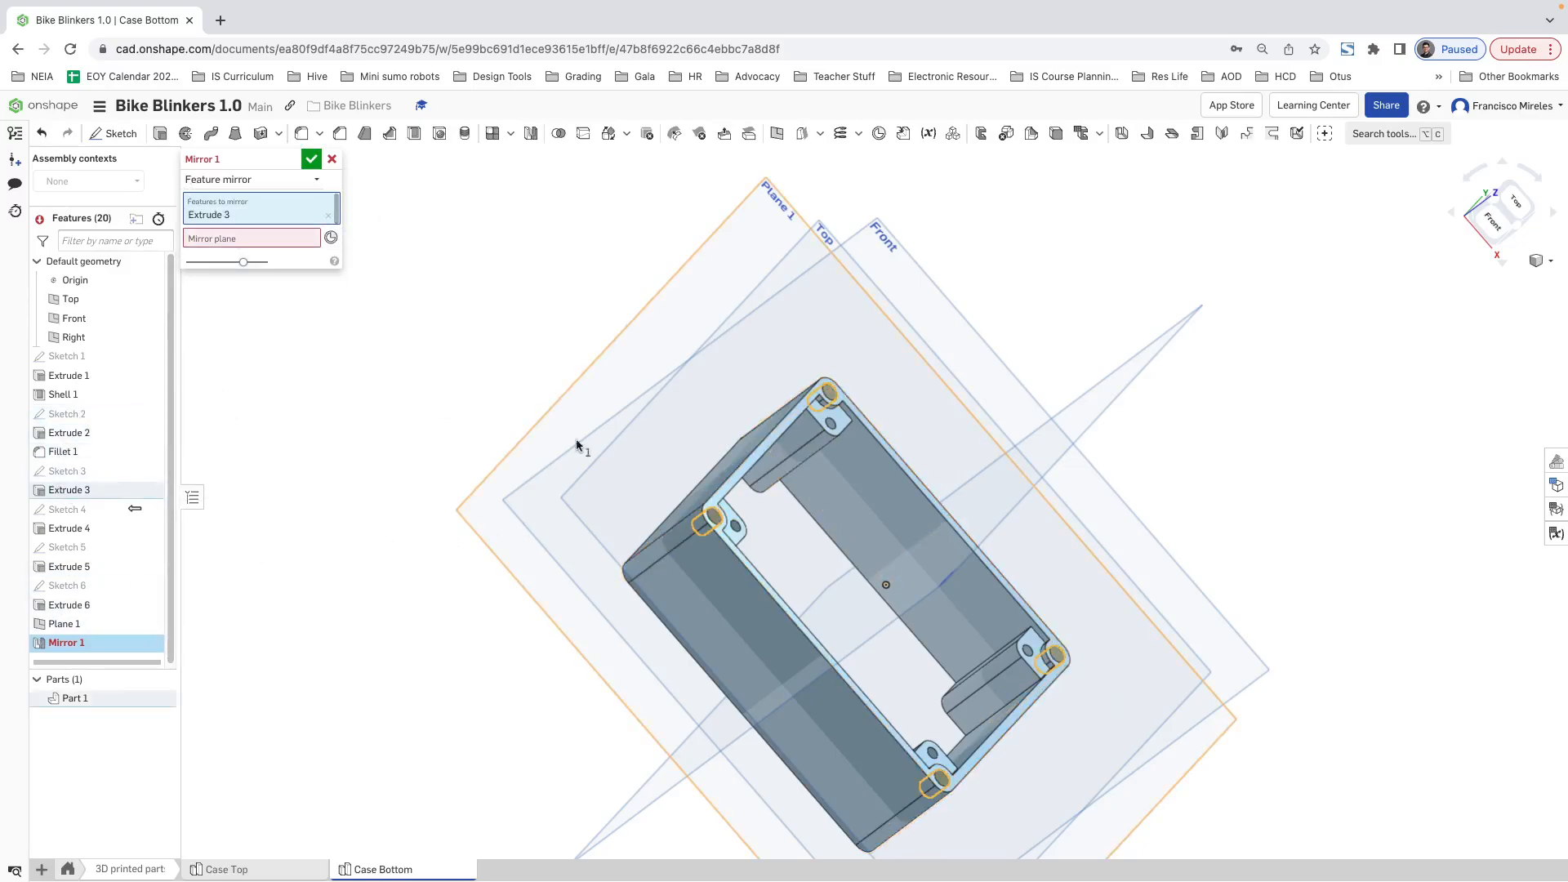
Step: Keep only Extrude 3 in the features to mirror, set Plane 1 as the mirror plane, and complete the mirror
{"action": "left_click", "coordinate": [493, 611]}
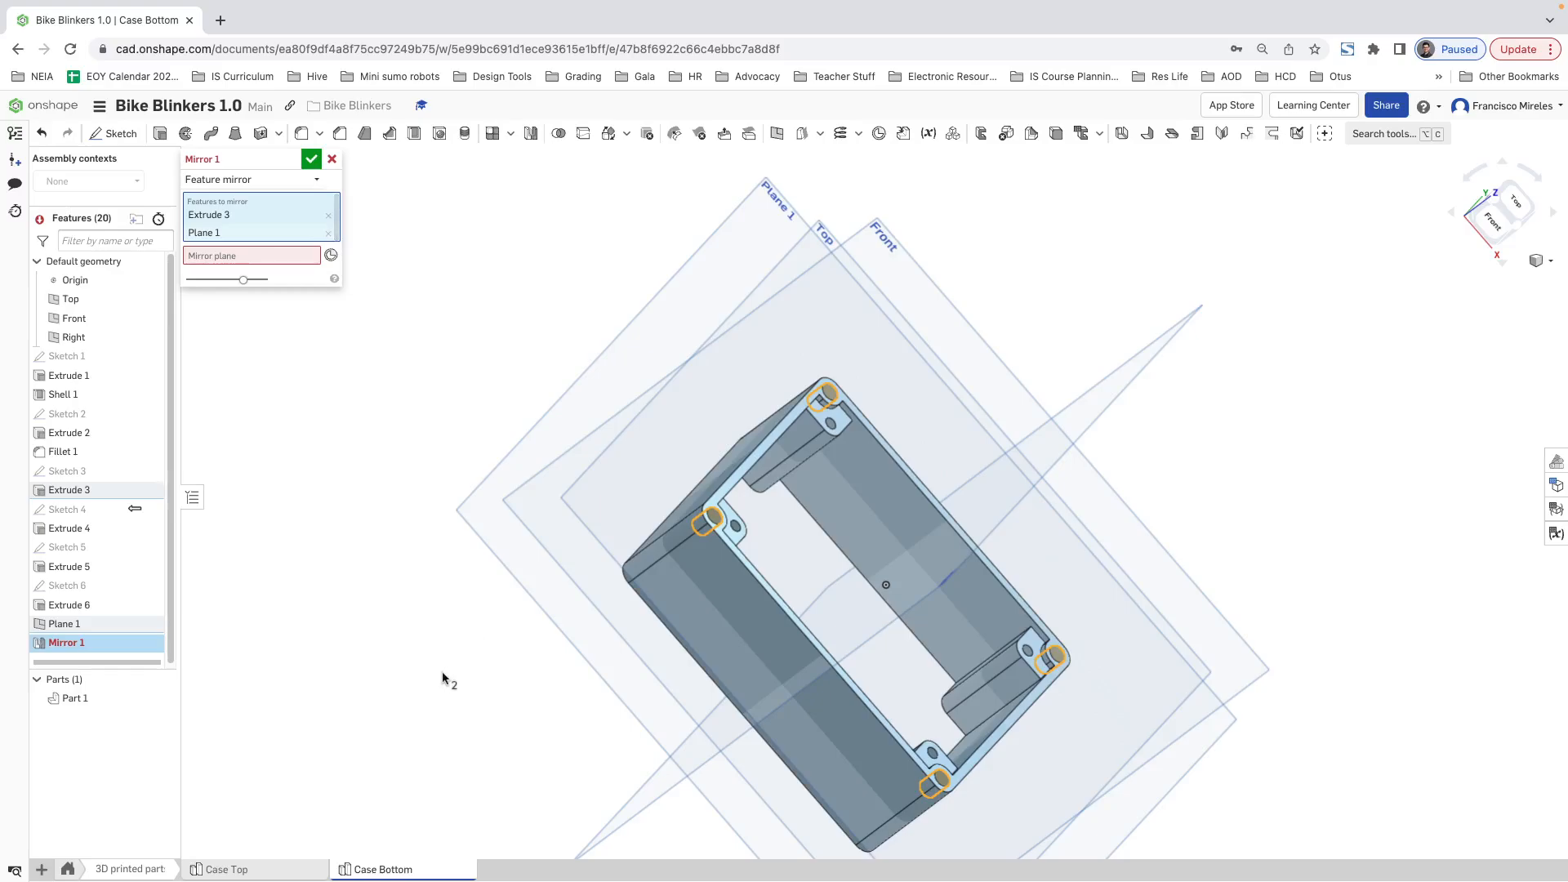
{"action": "left_click", "coordinate": [763, 203]}
{"action": "left_click", "coordinate": [318, 240]}
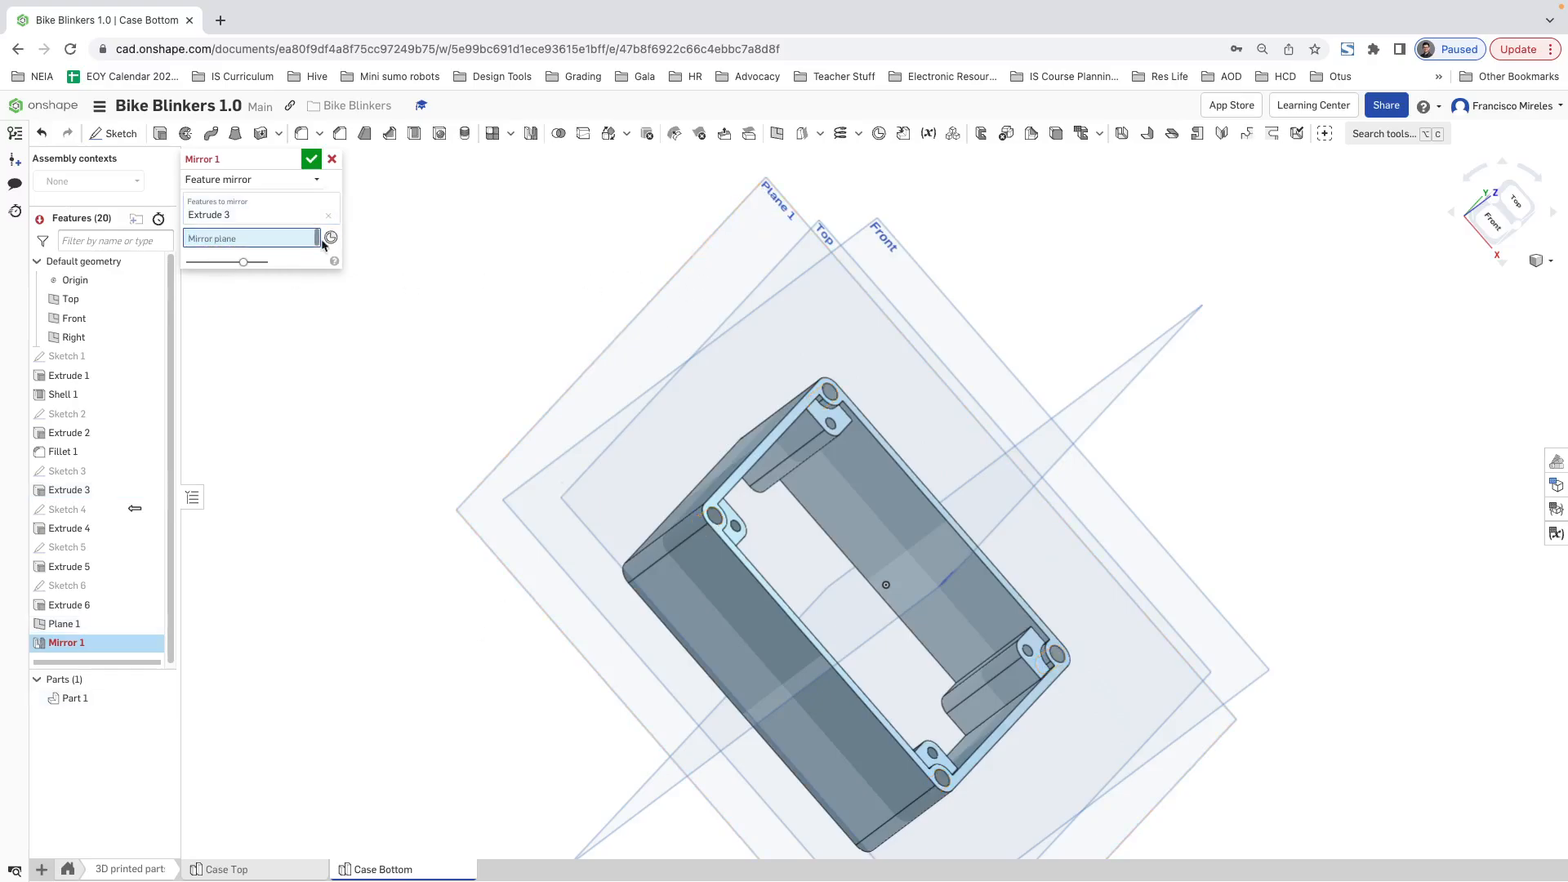
{"action": "left_click", "coordinate": [778, 186]}
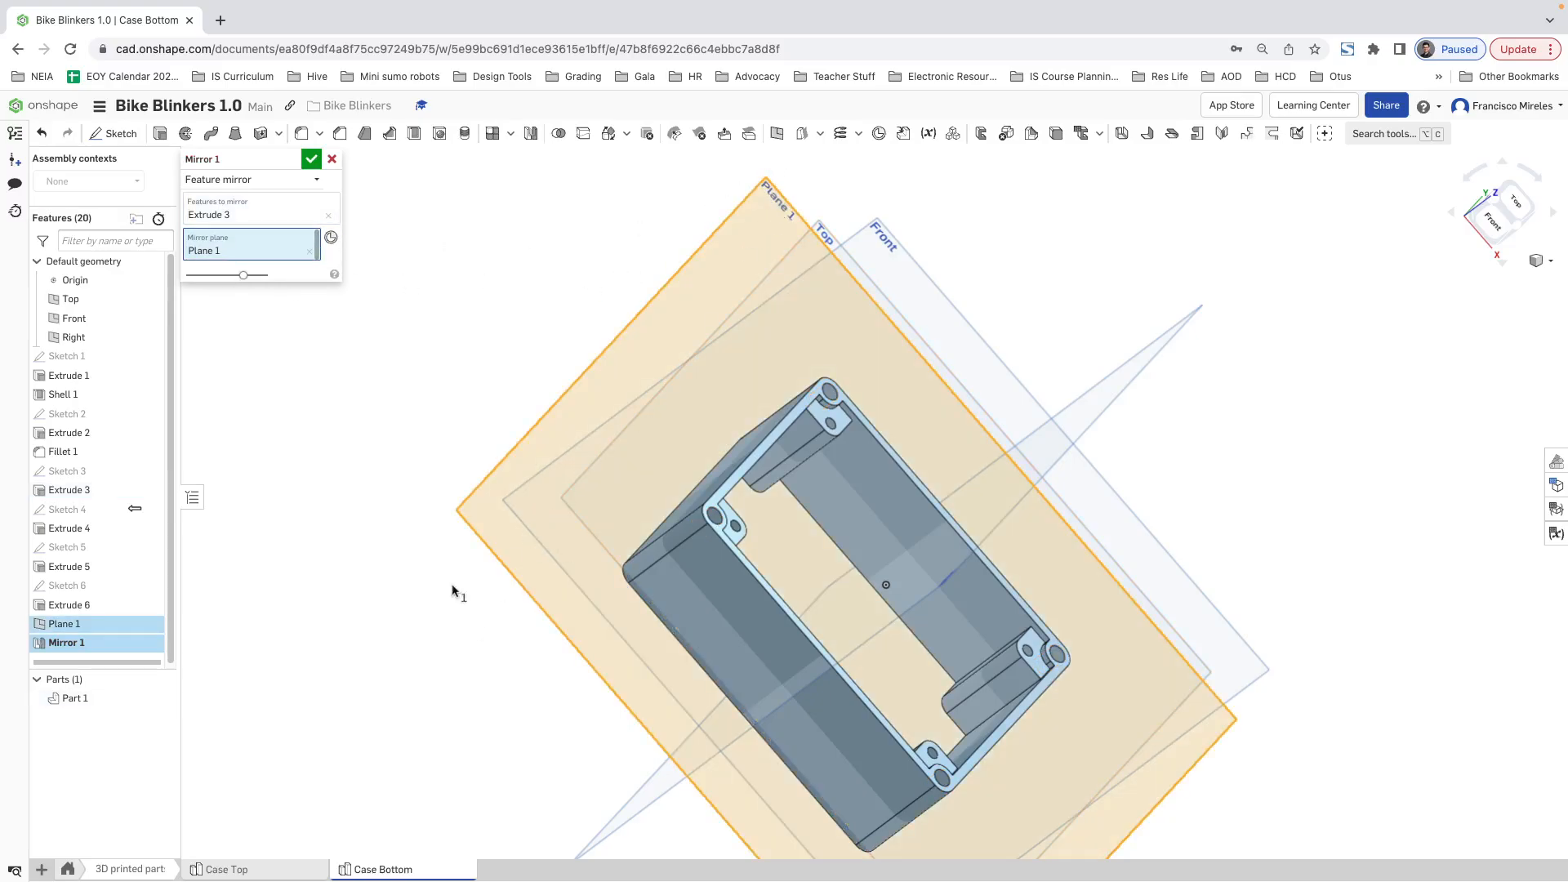
{"action": "right_click_drag", "start_coordinate": [457, 592], "coordinate": [551, 537]}
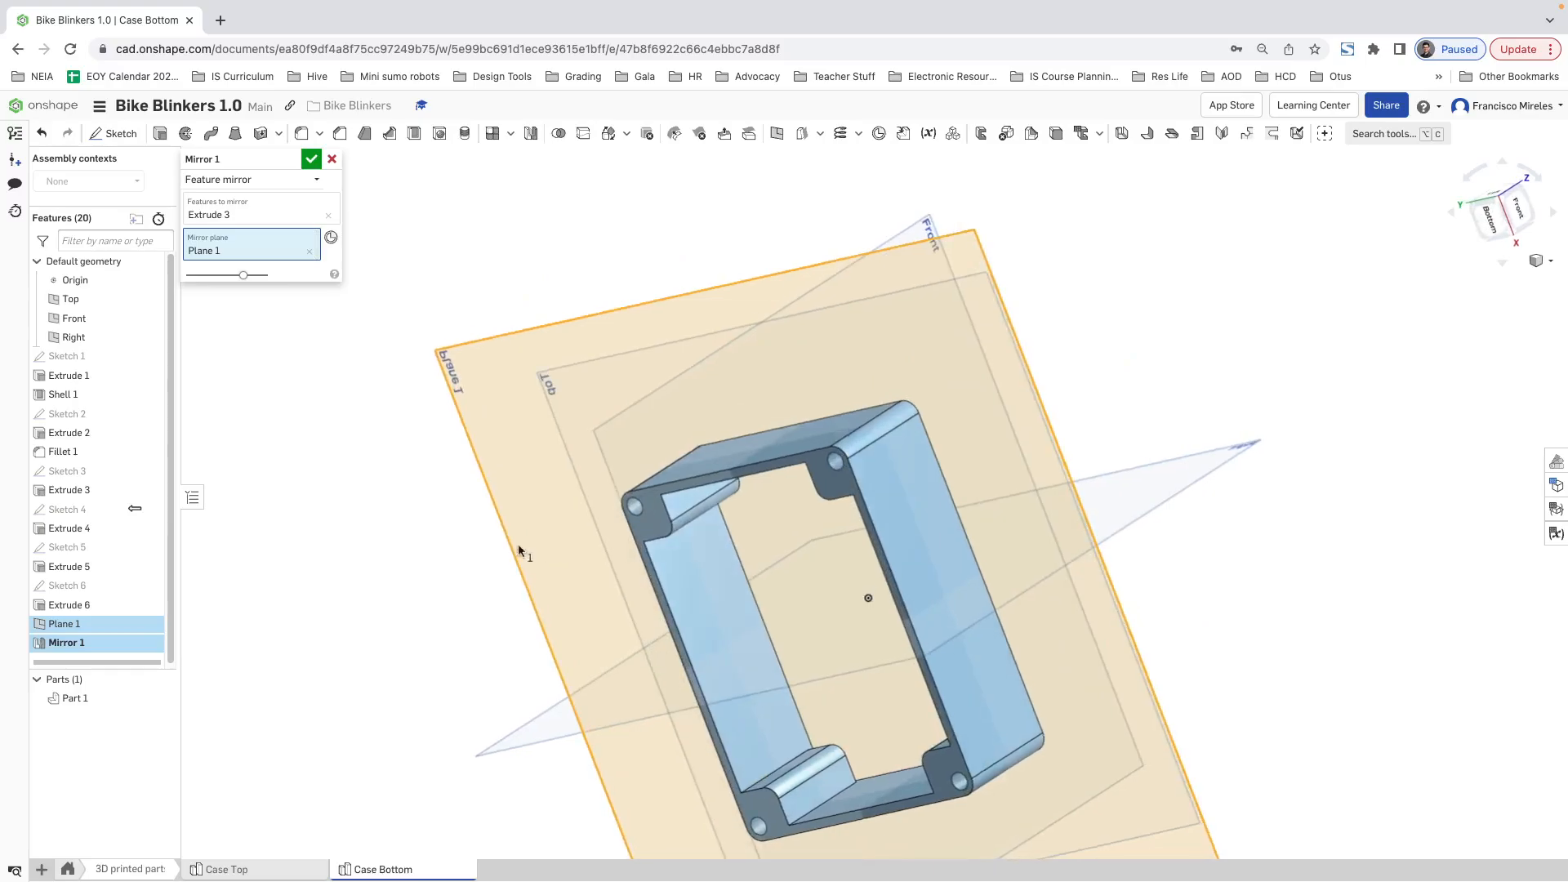
{"action": "key", "text": "Return"}
{"action": "right_click_drag", "start_coordinate": [445, 402], "coordinate": [549, 331]}
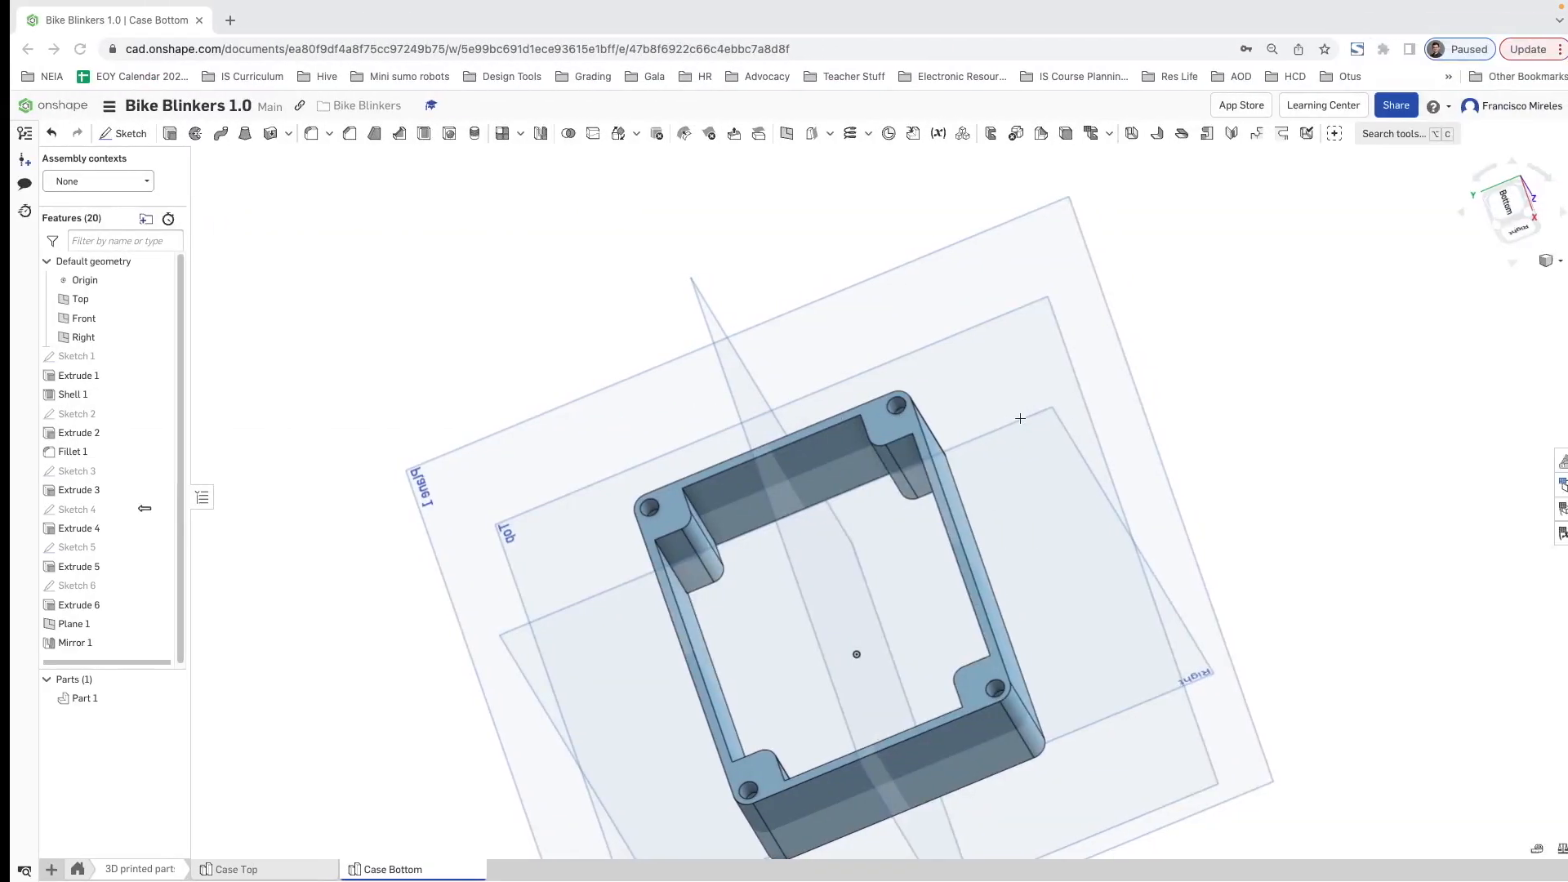
Step: Create a new Part Studio and rename it Case - Back Lid
{"action": "left_click", "coordinate": [41, 869]}
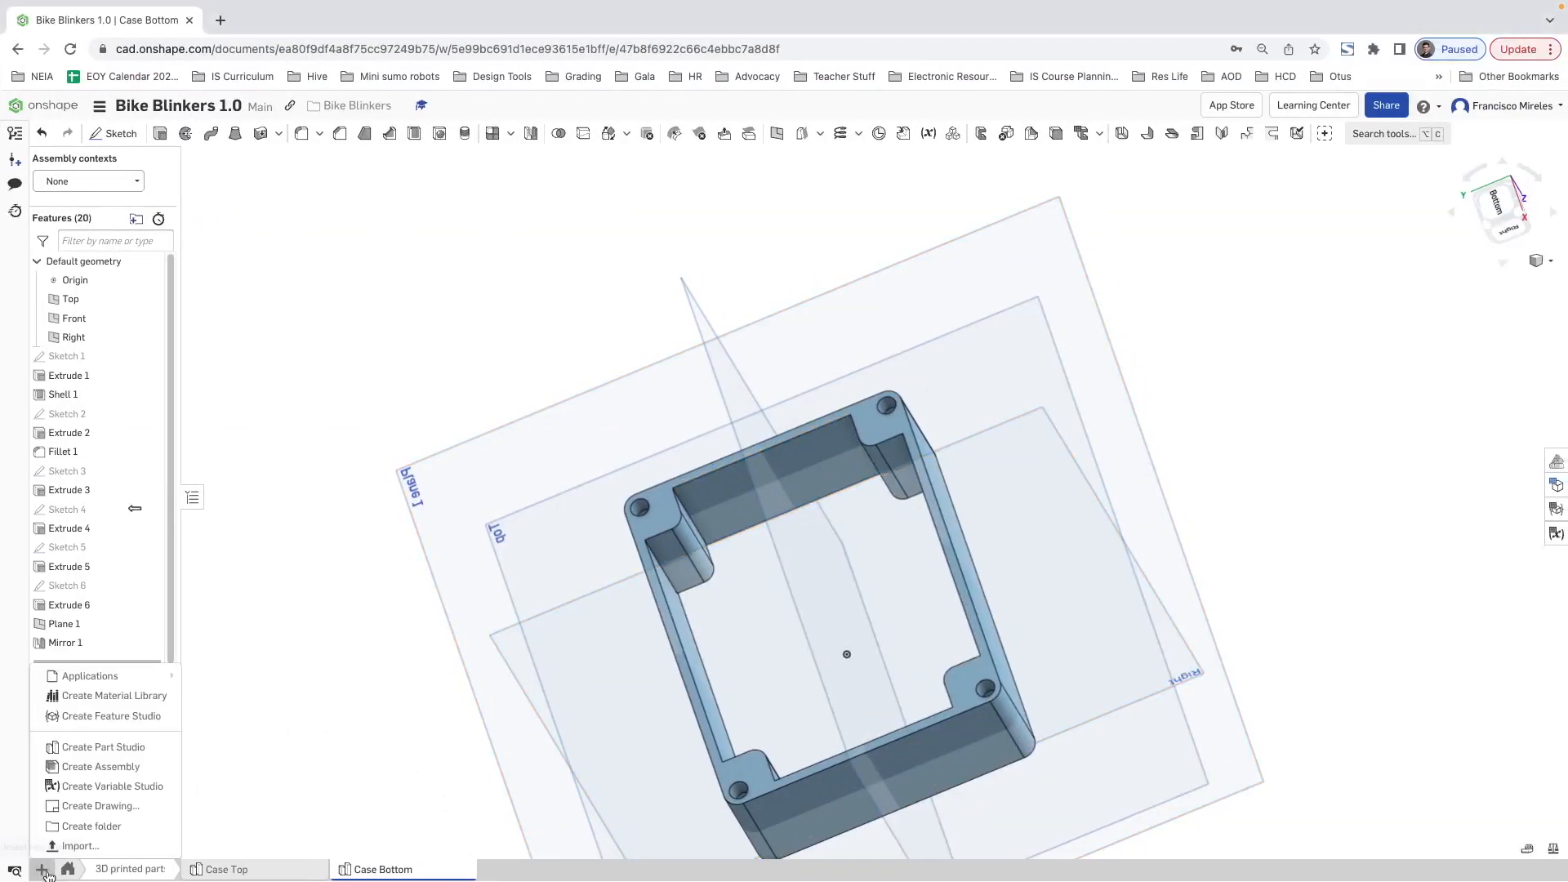
{"action": "left_click", "coordinate": [110, 748]}
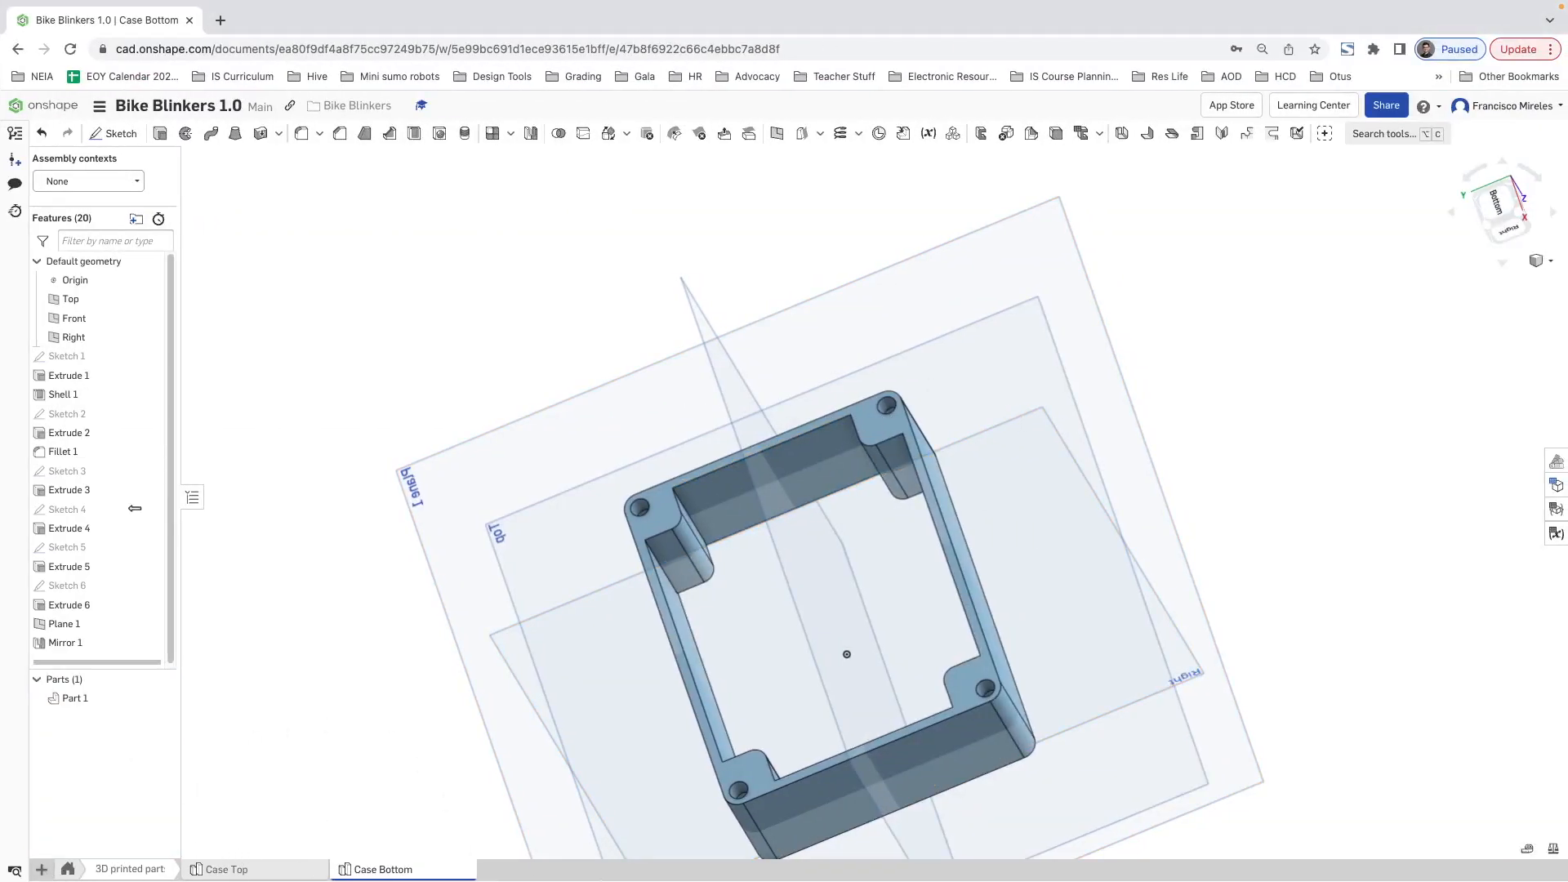
{"action": "right_click", "coordinate": [546, 871]}
{"action": "left_click", "coordinate": [523, 734]}
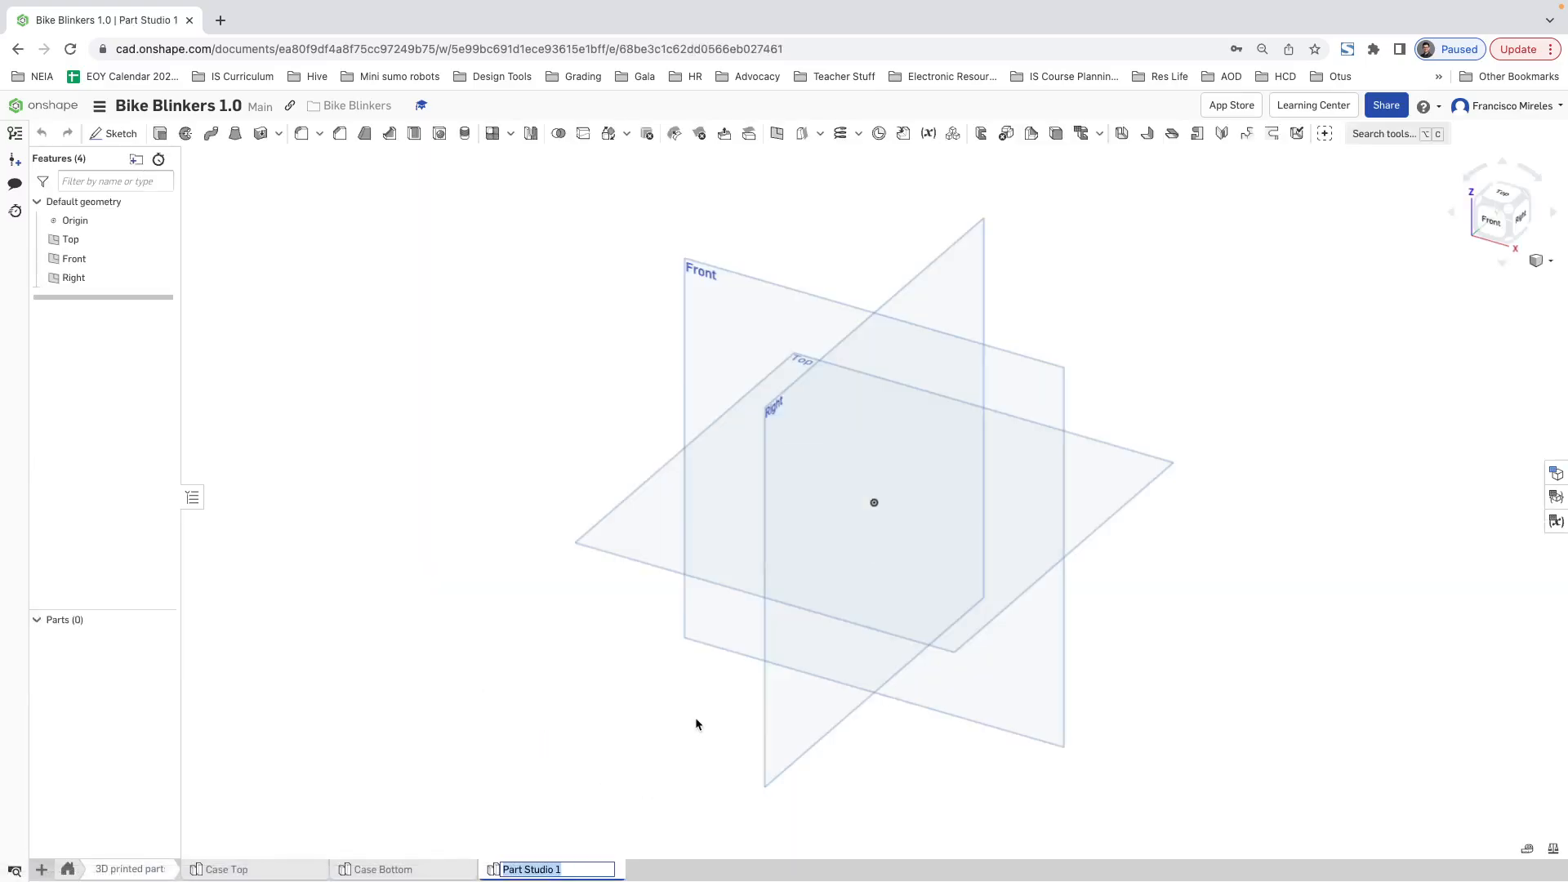
{"action": "type", "text": "Back"}
{"action": "type", "text": "Case -"}
{"action": "key", "text": "Return"}
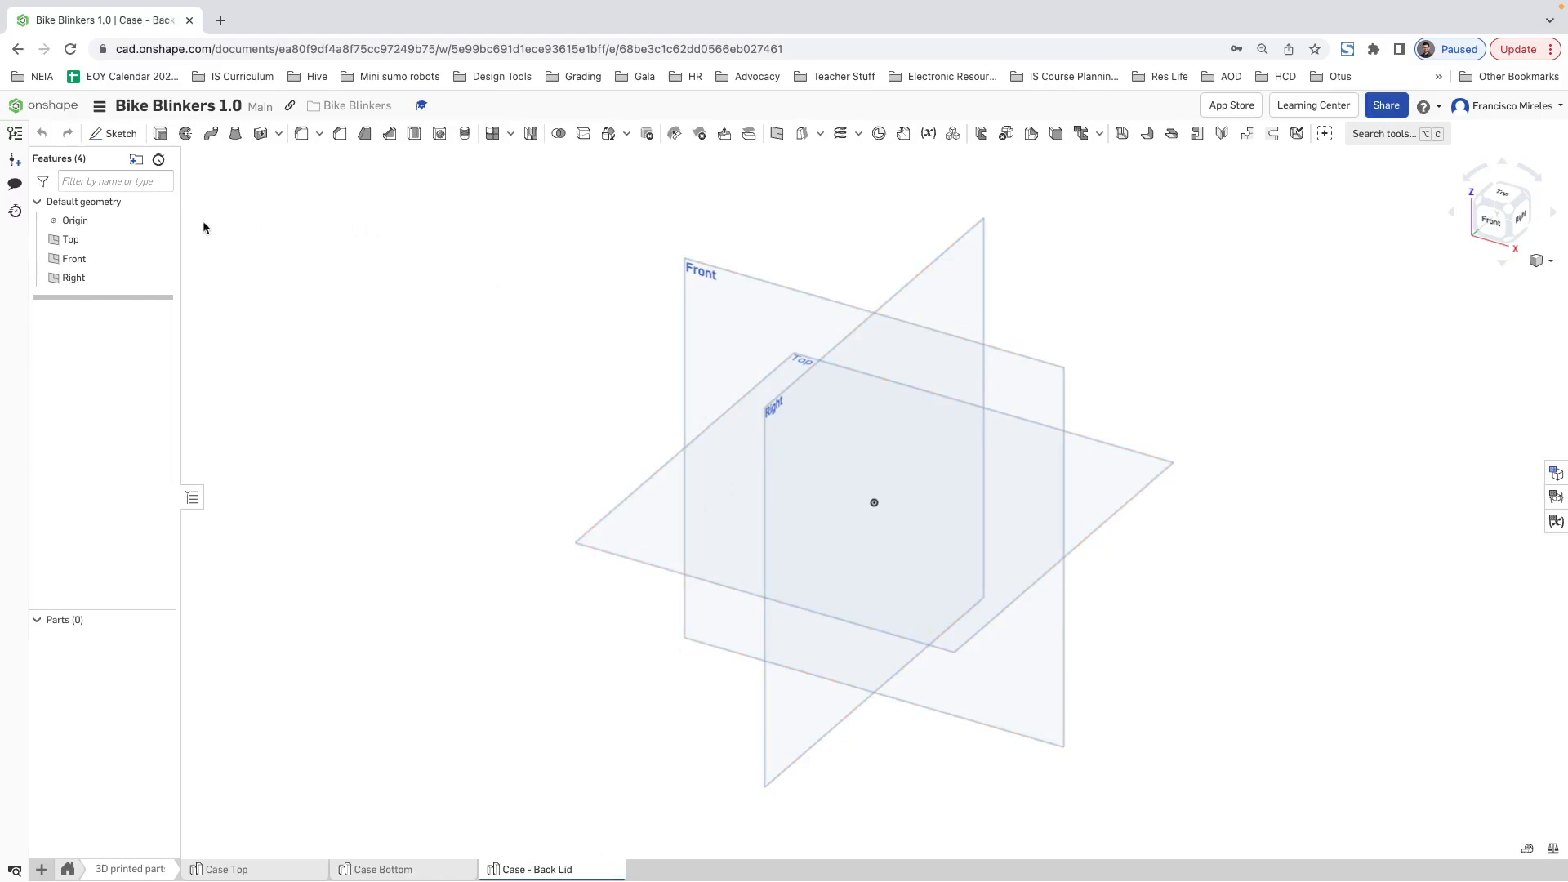
{"action": "left_click", "coordinate": [115, 134]}
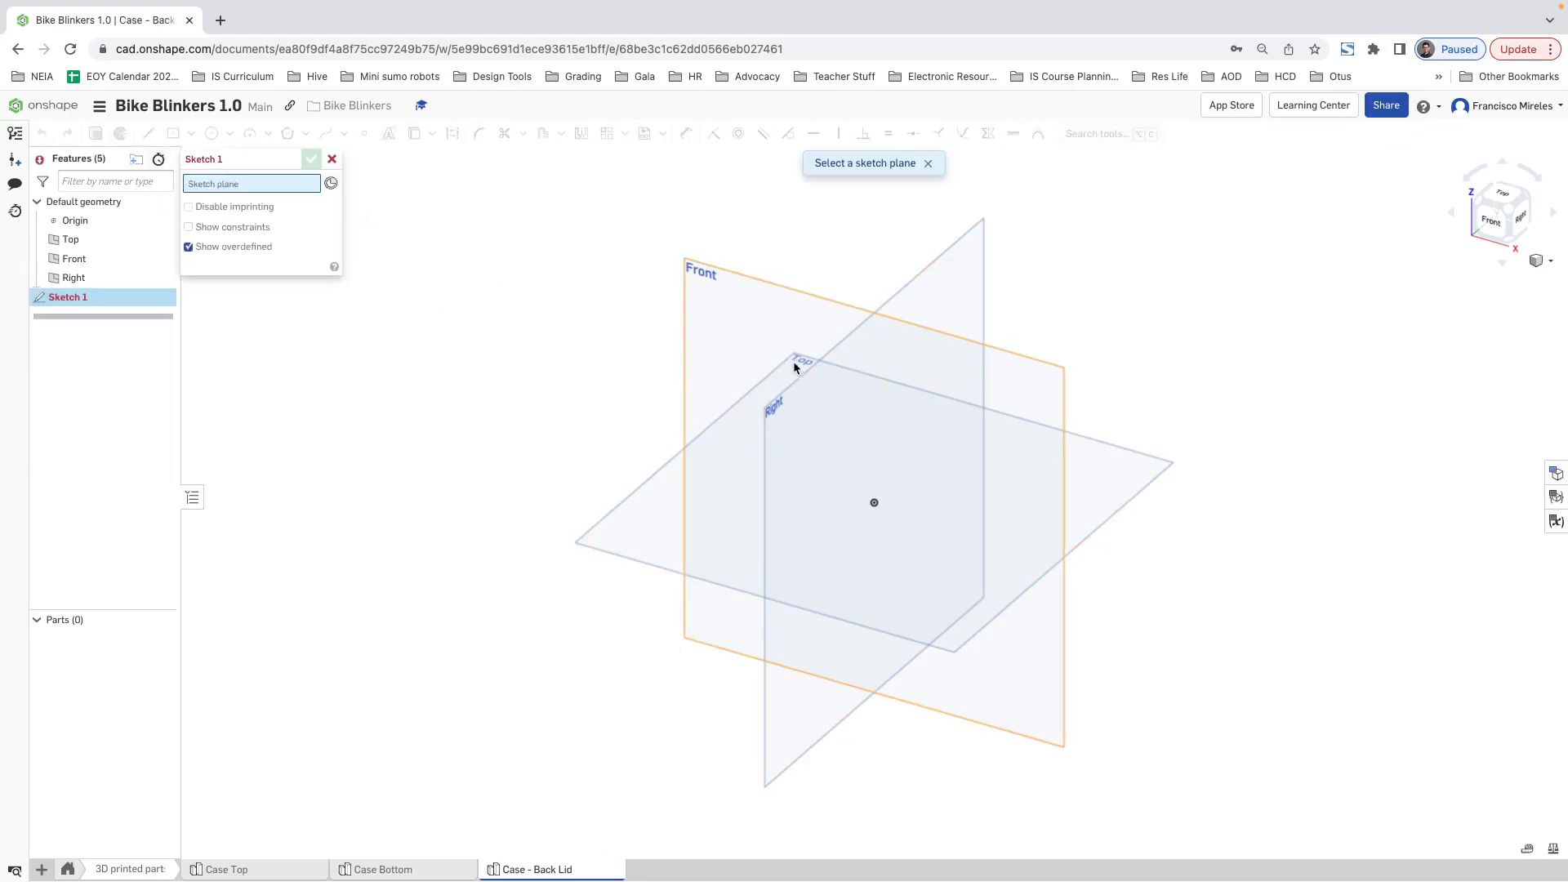
{"action": "left_click", "coordinate": [651, 523]}
{"action": "left_click", "coordinate": [173, 133]}
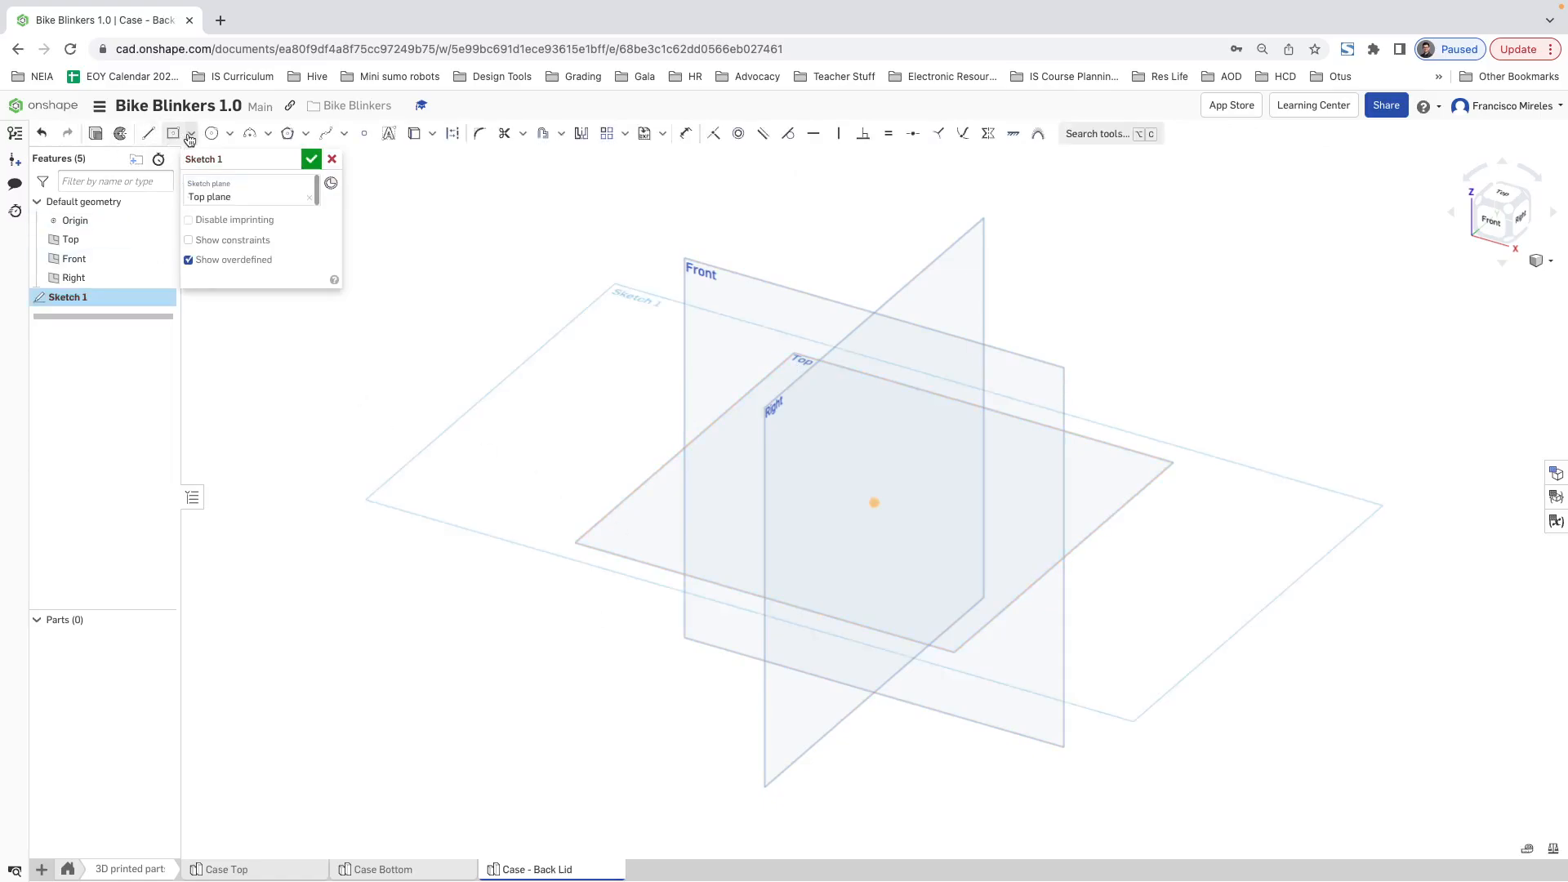
{"action": "left_click", "coordinate": [874, 502]}
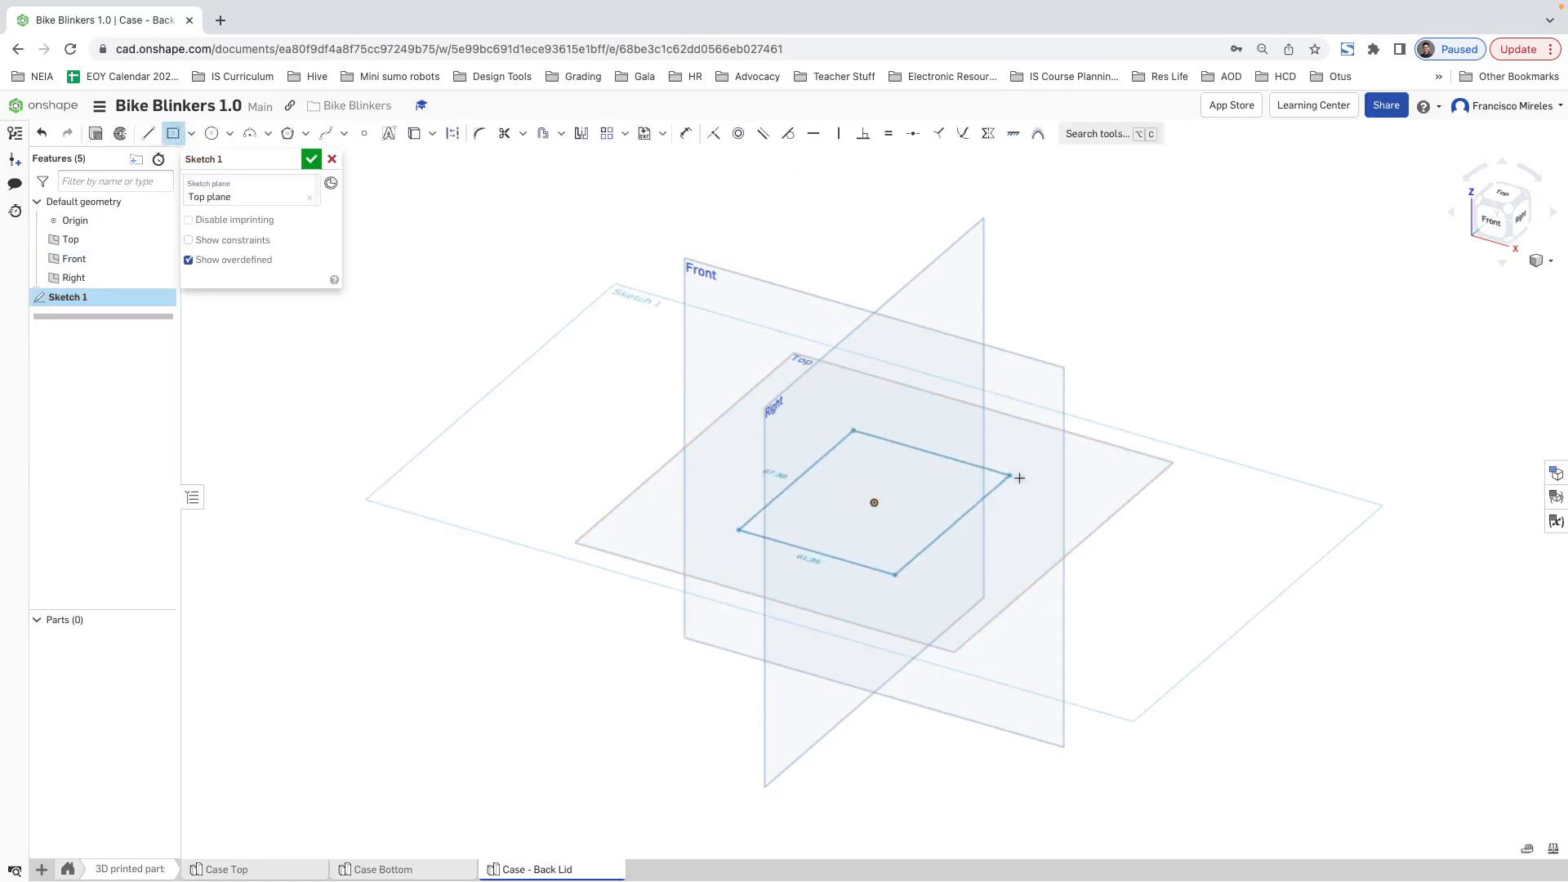
{"action": "left_click", "coordinate": [1050, 493]}
{"action": "key", "text": "Escape"}
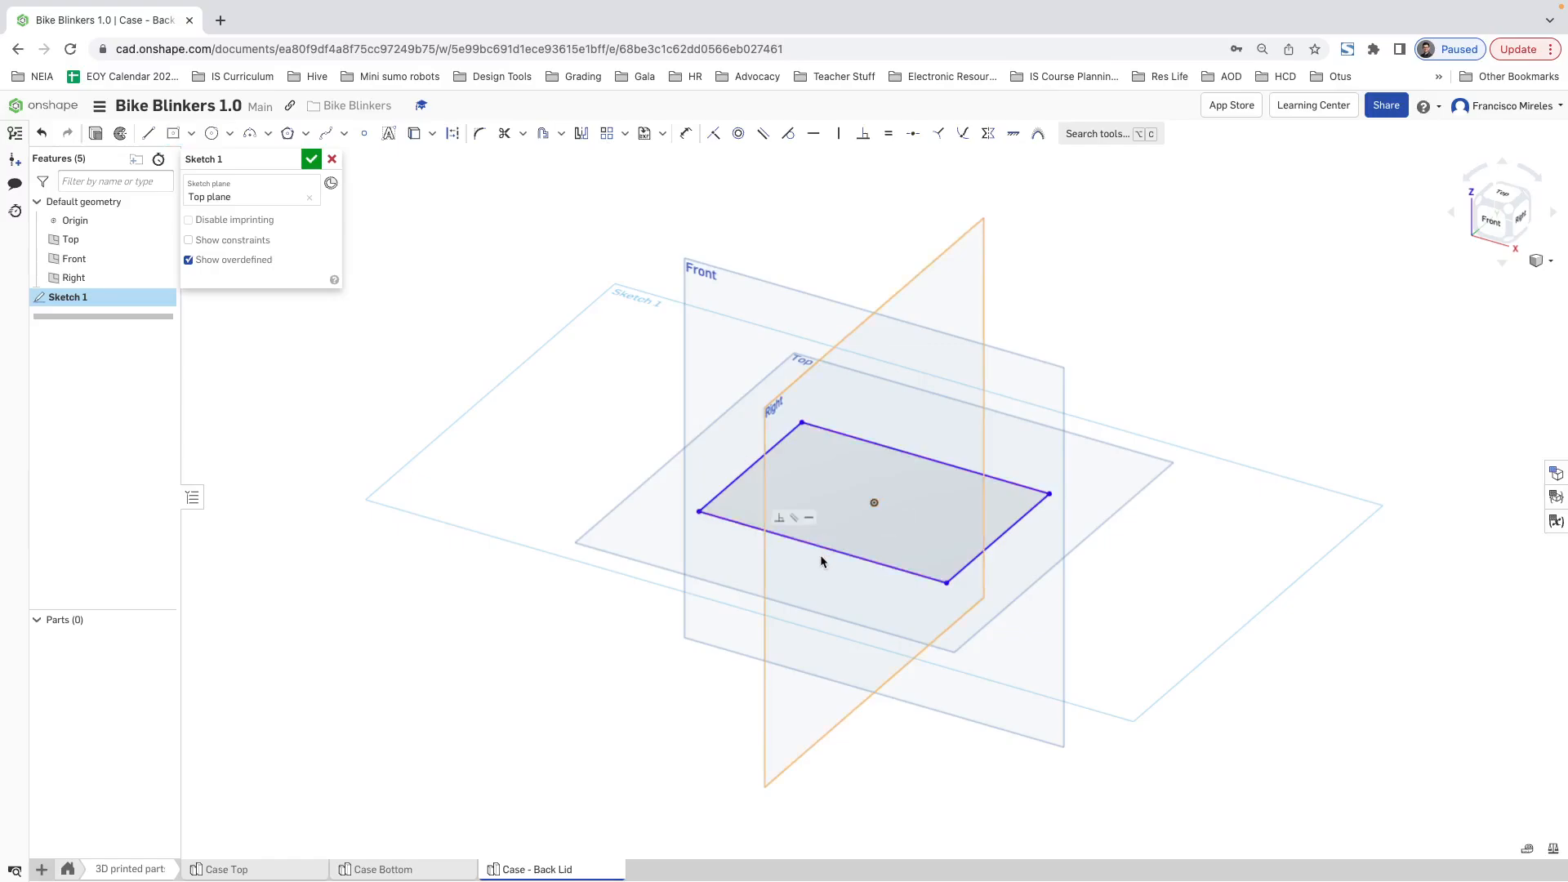
{"action": "left_click", "coordinate": [811, 542]}
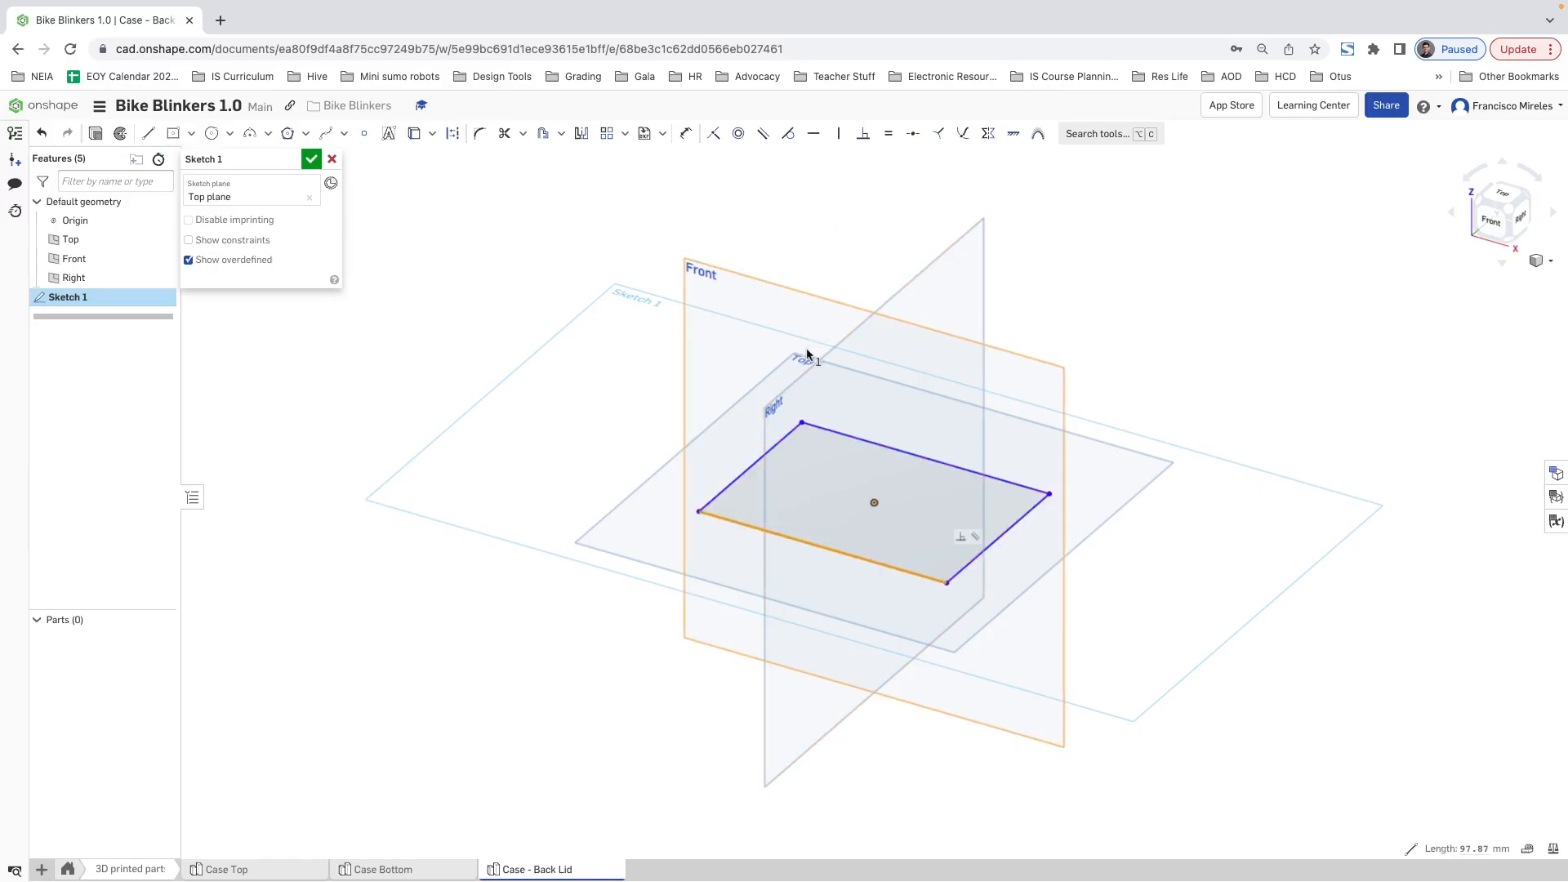
{"action": "key", "text": "d"}
{"action": "left_click", "coordinate": [1009, 528]}
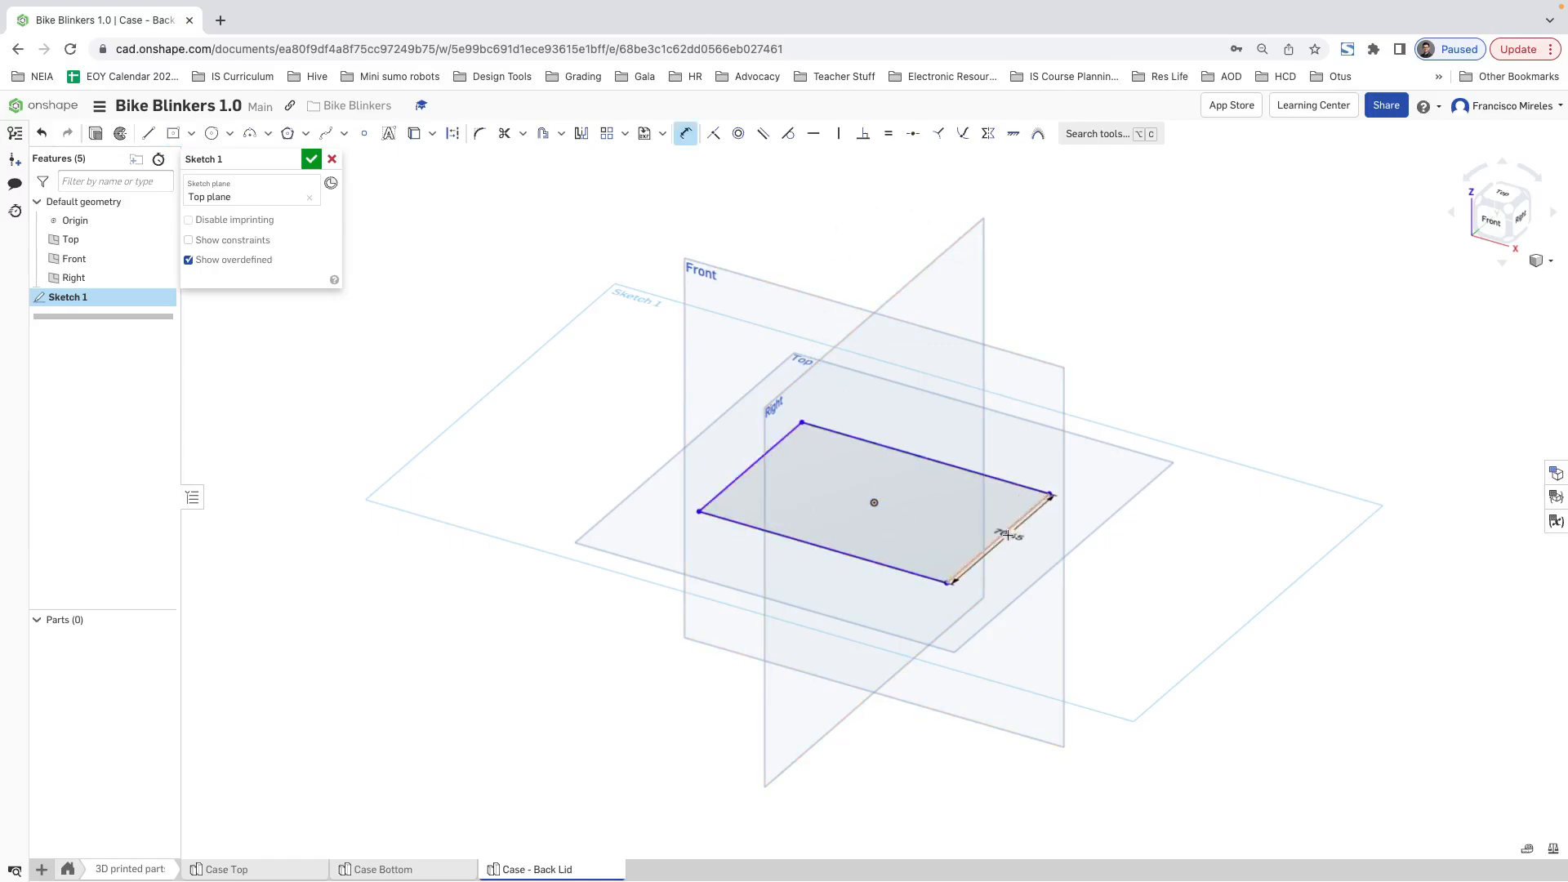
{"action": "left_click", "coordinate": [1005, 533]}
{"action": "left_click", "coordinate": [850, 555]}
{"action": "left_click", "coordinate": [787, 579]}
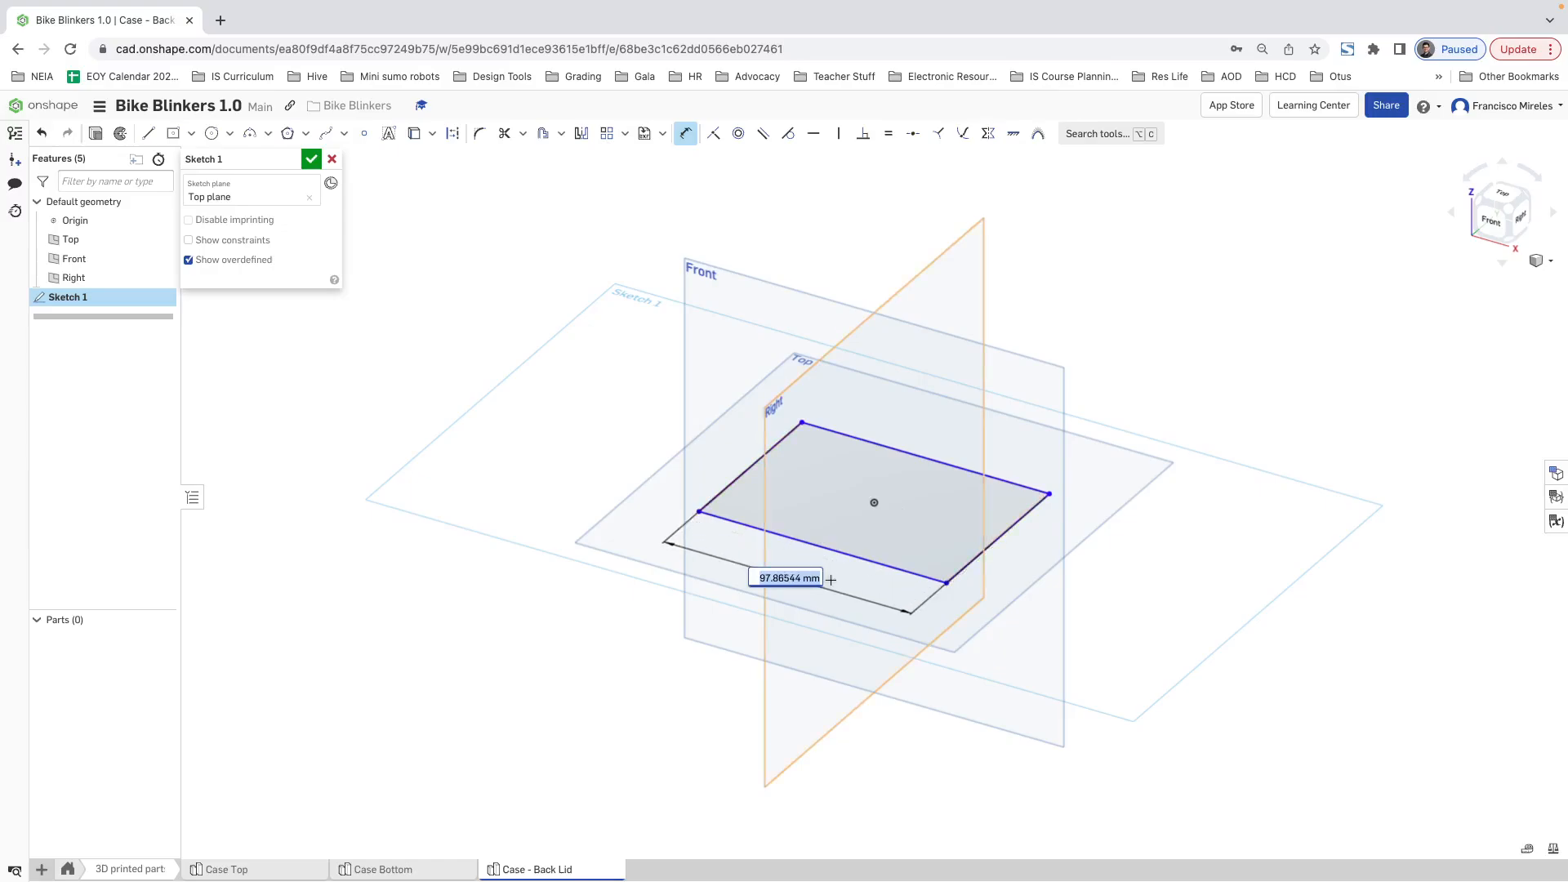
{"action": "type", "text": "#ca"}
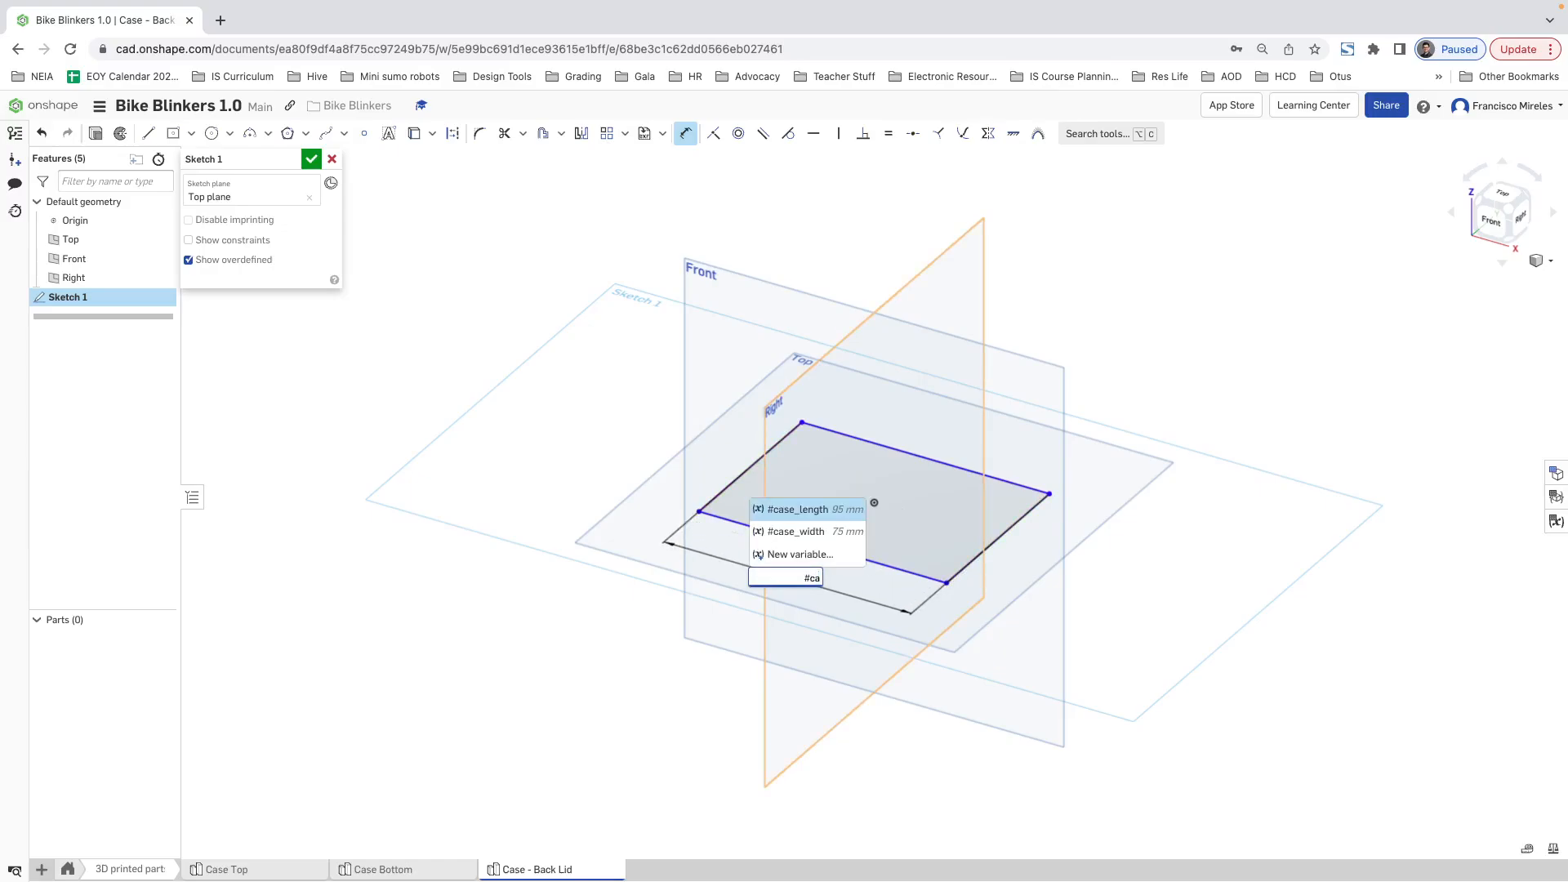
{"action": "key", "text": "Return"}
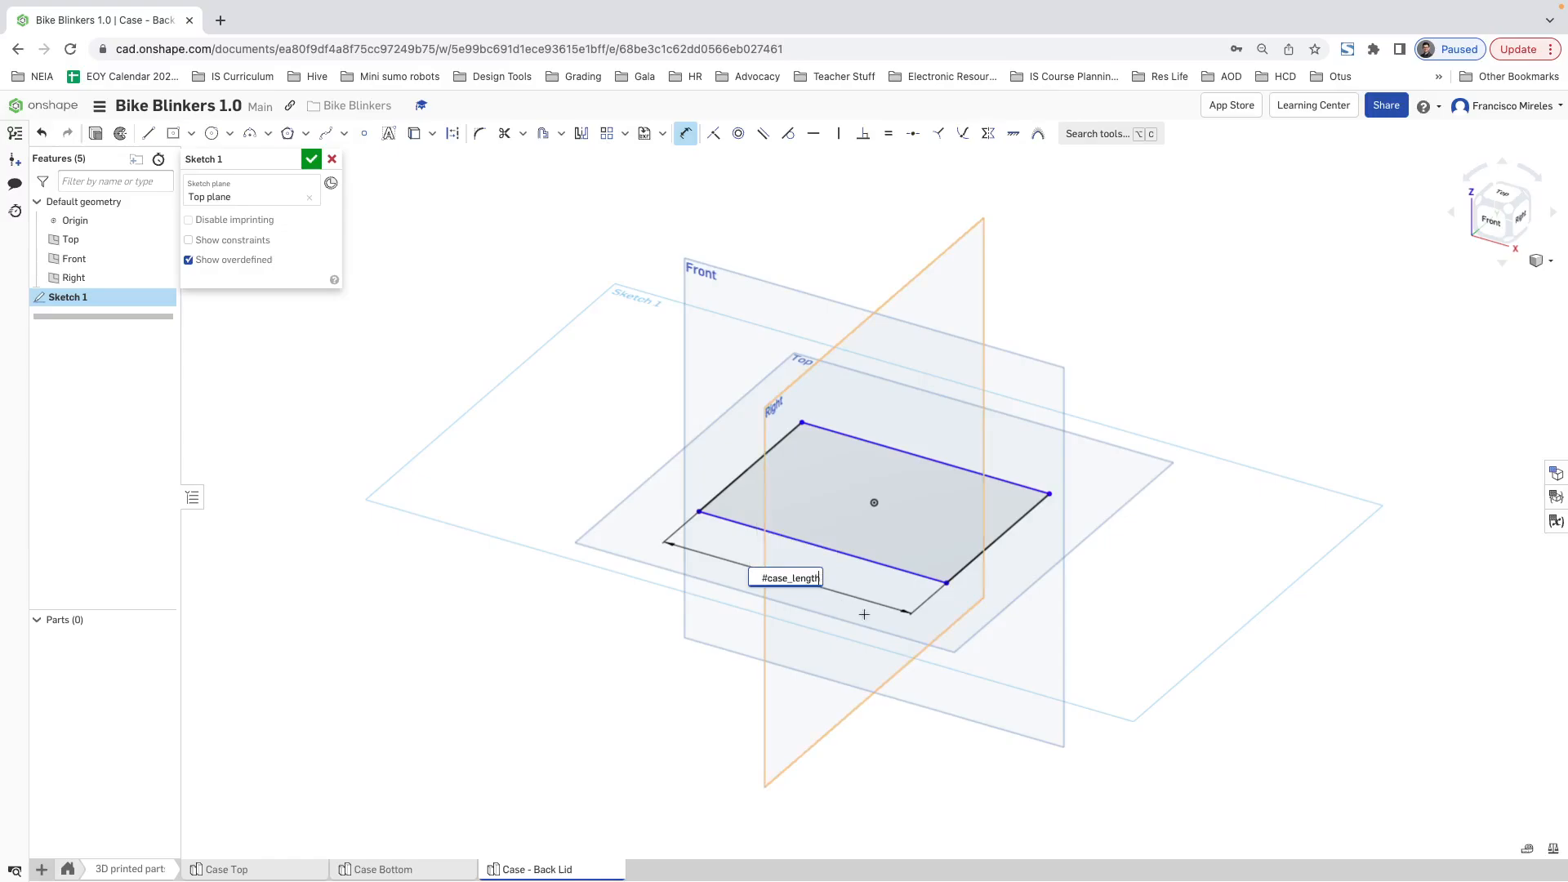
{"action": "key", "text": "Return"}
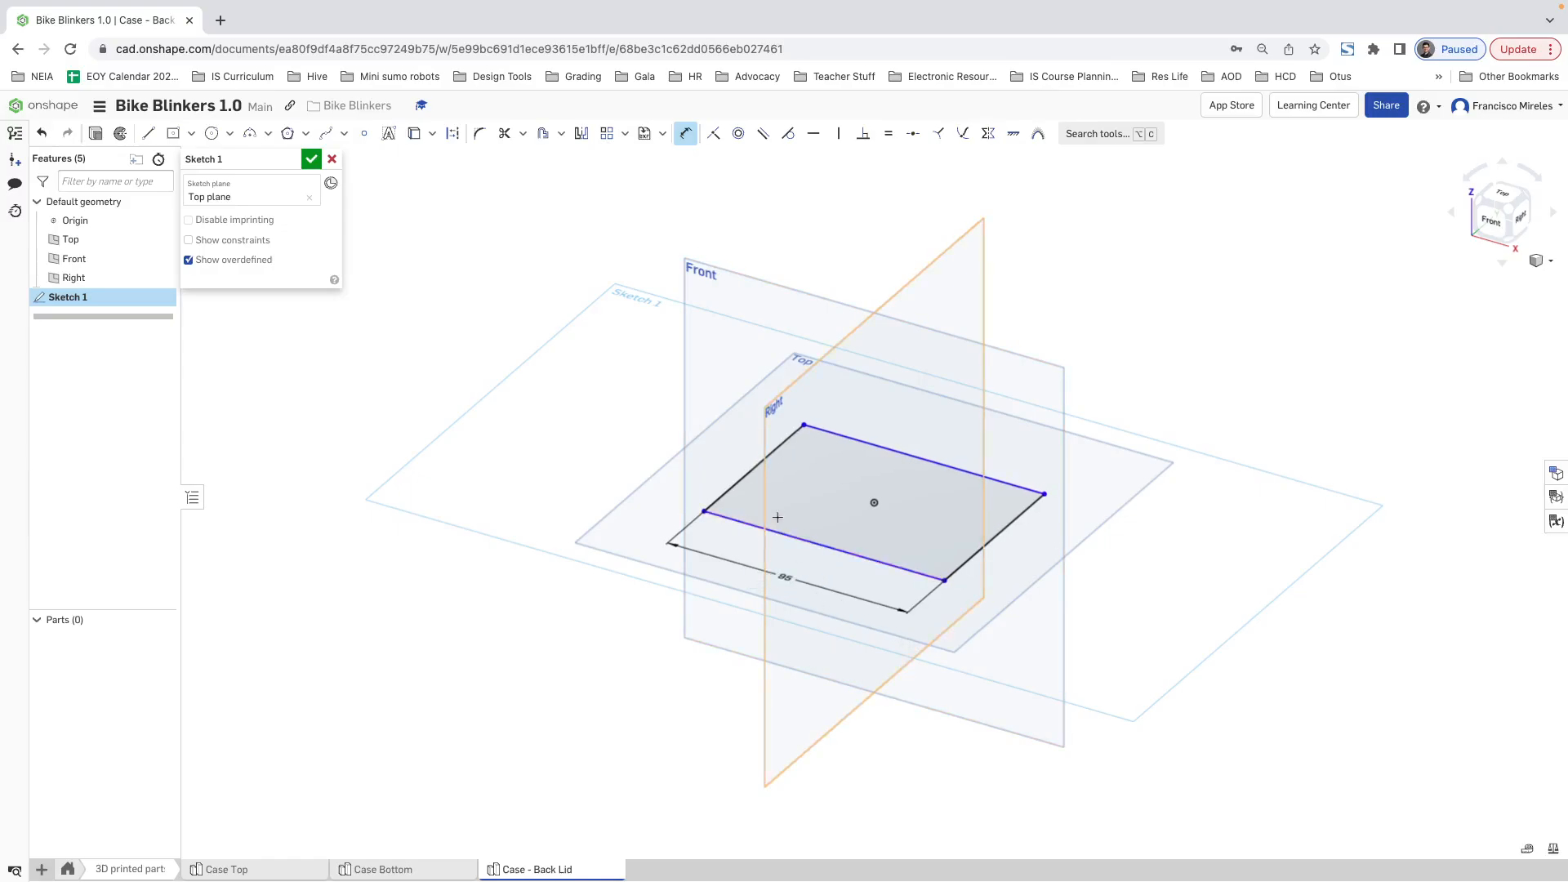
{"action": "left_click", "coordinate": [739, 523]}
{"action": "left_click", "coordinate": [841, 437]}
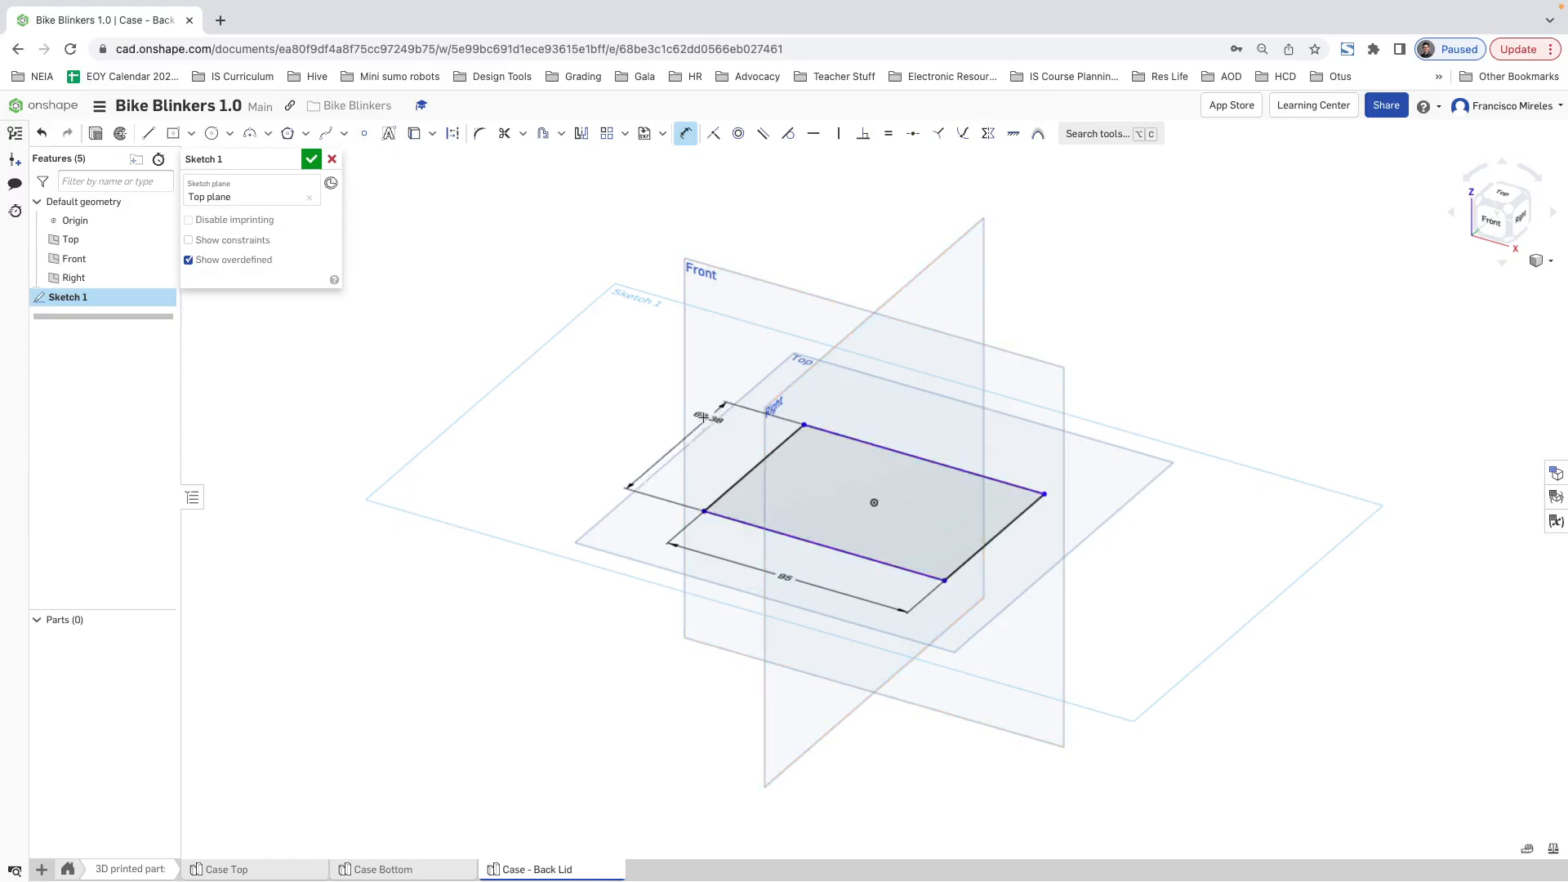
{"action": "left_click", "coordinate": [709, 420]}
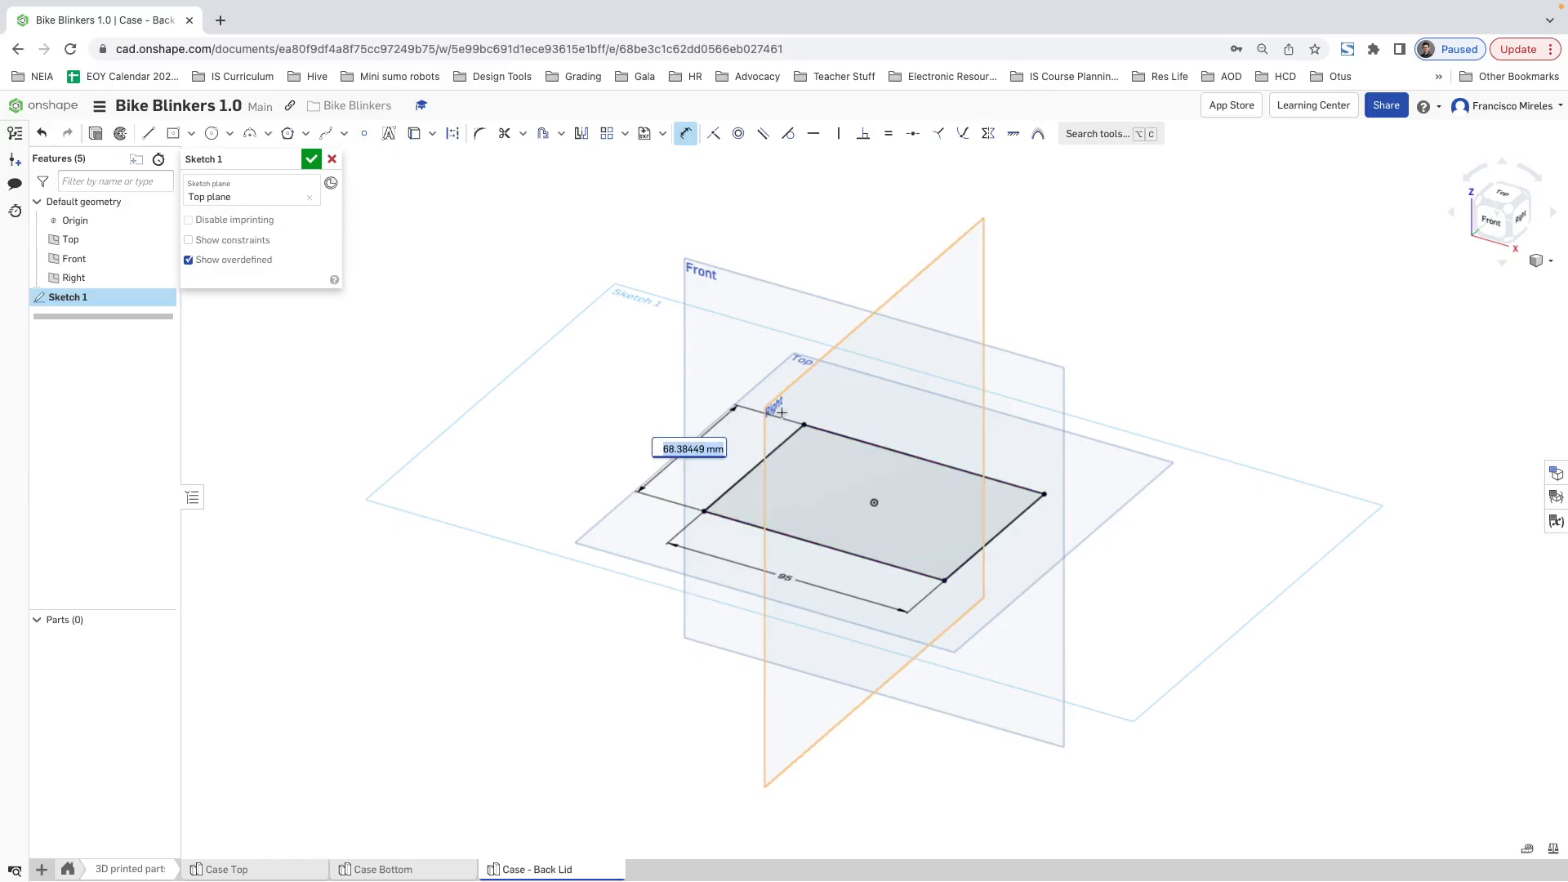
{"action": "type", "text": "#case"}
{"action": "key", "text": "Down"}
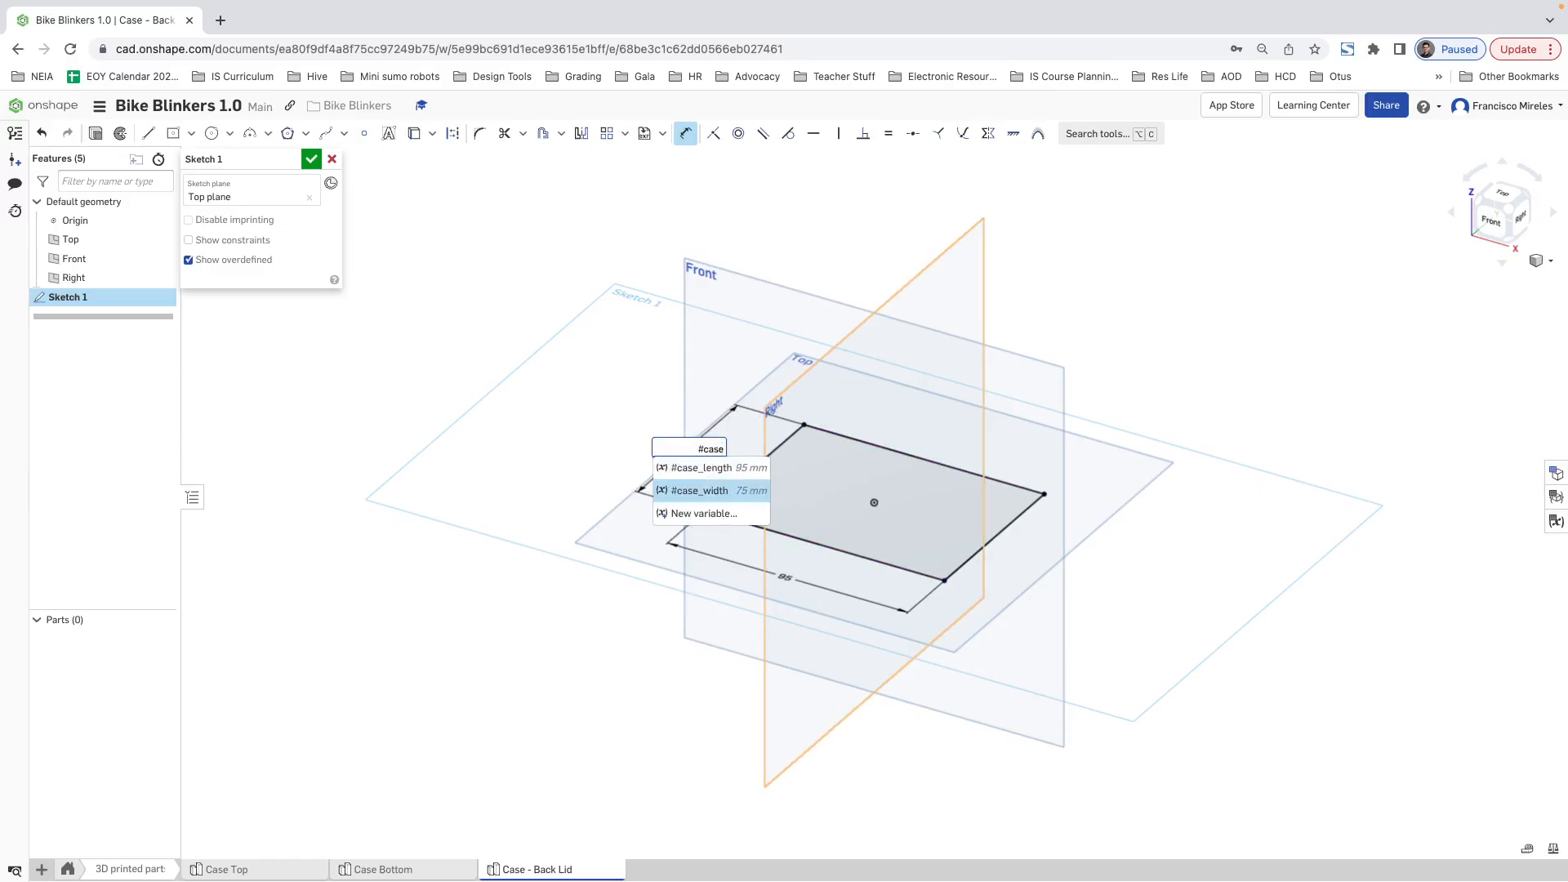
{"action": "key", "text": "Return"}
{"action": "key", "text": "Return"}
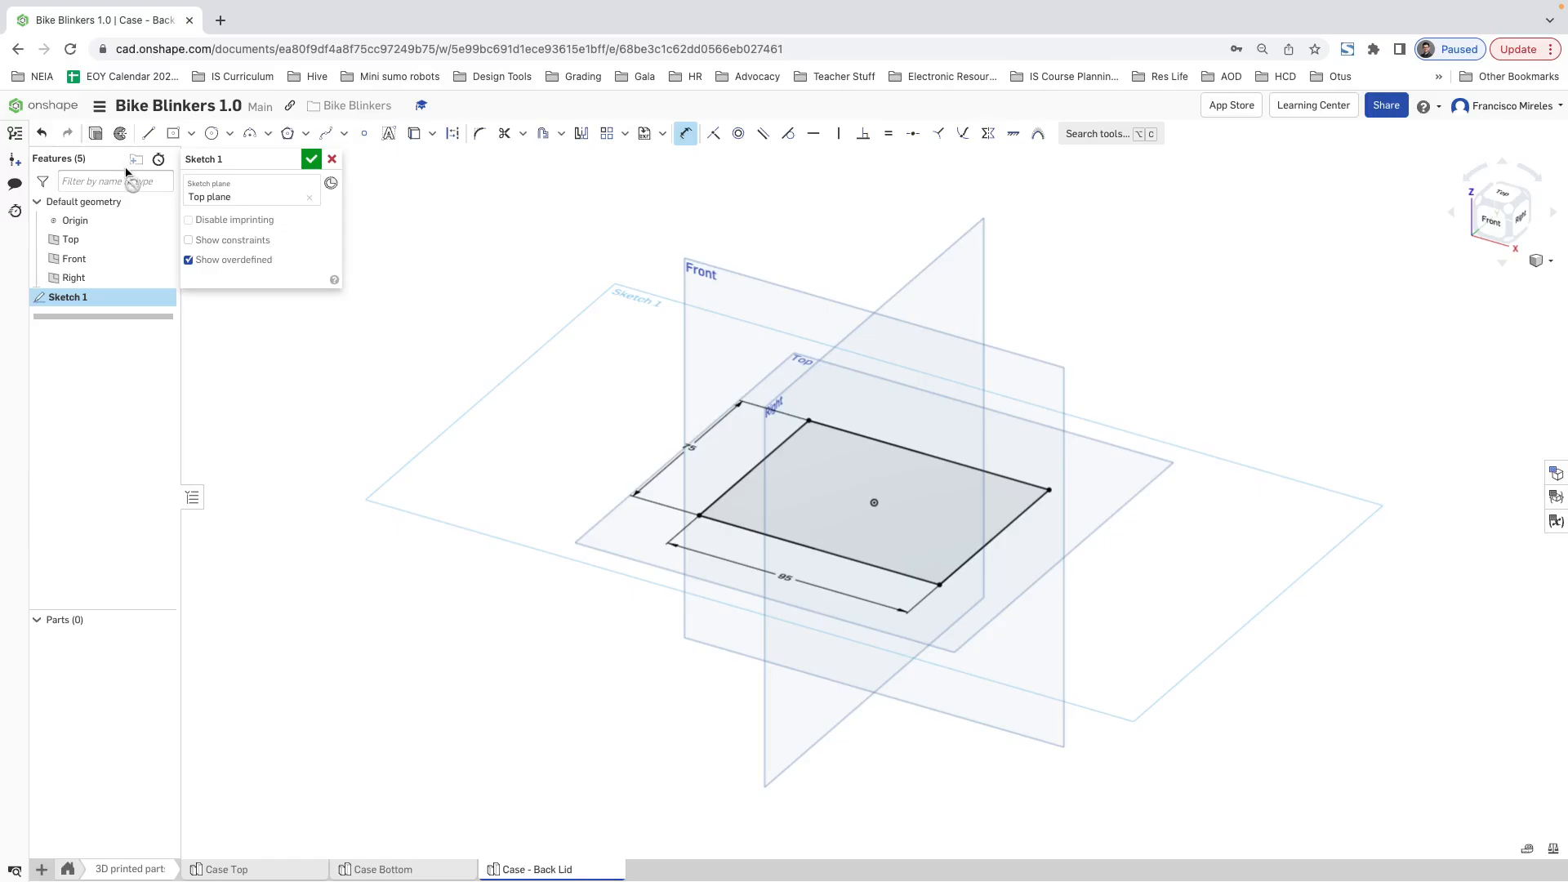
{"action": "left_click", "coordinate": [332, 161]}
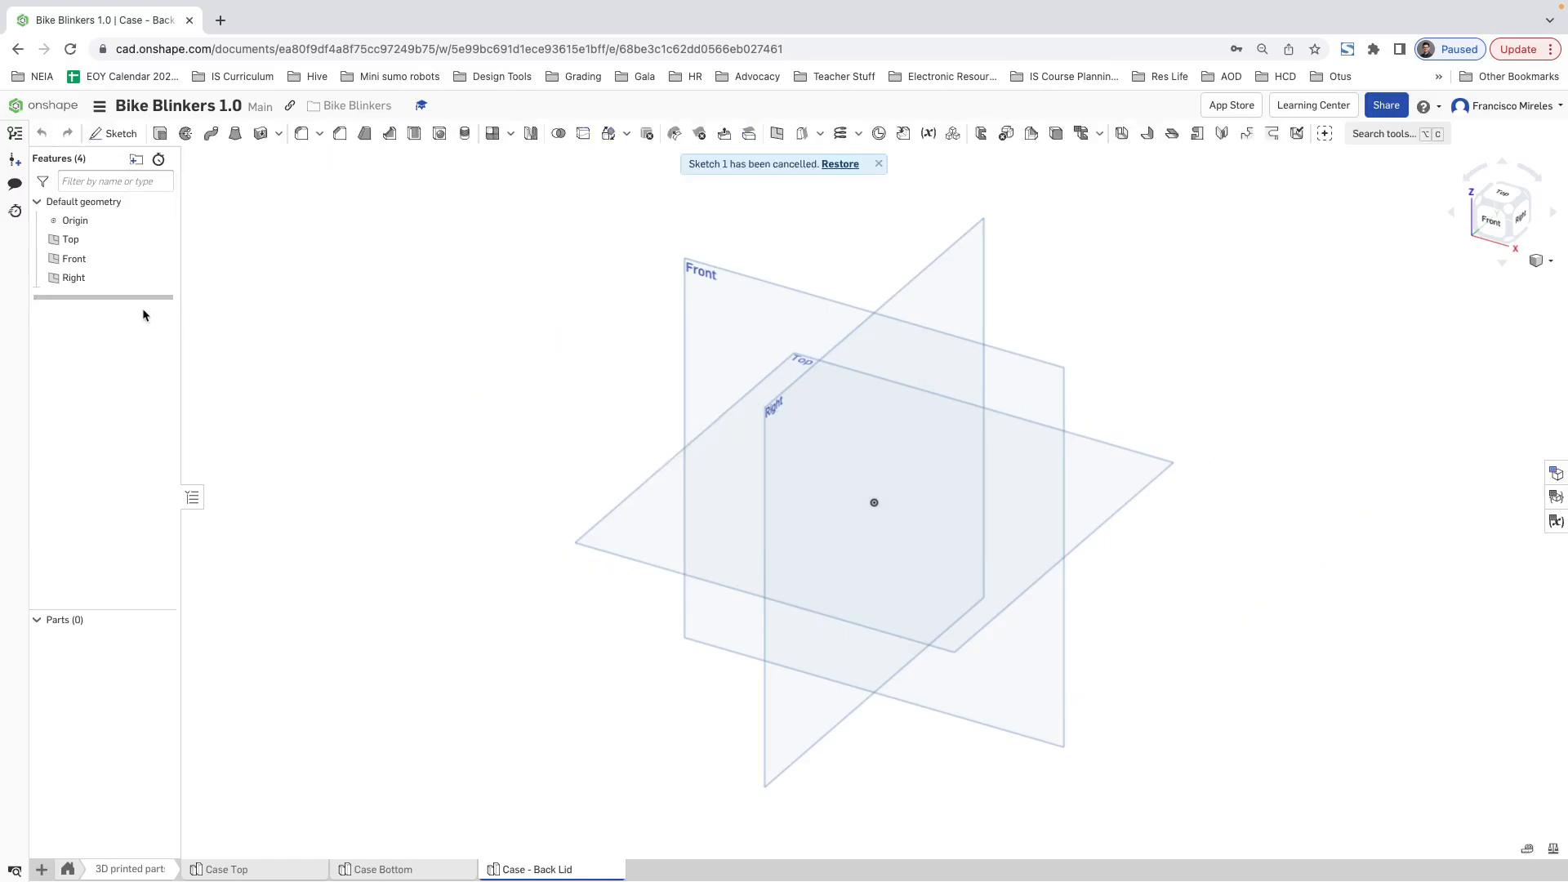
Step: Sketch on the Front plane a closed four-sided profile from the origin, about 60.6 mm long, with vertical ends about 22.4 mm and 6.2 mm high
{"action": "left_click", "coordinate": [87, 261]}
{"action": "right_click", "coordinate": [88, 262]}
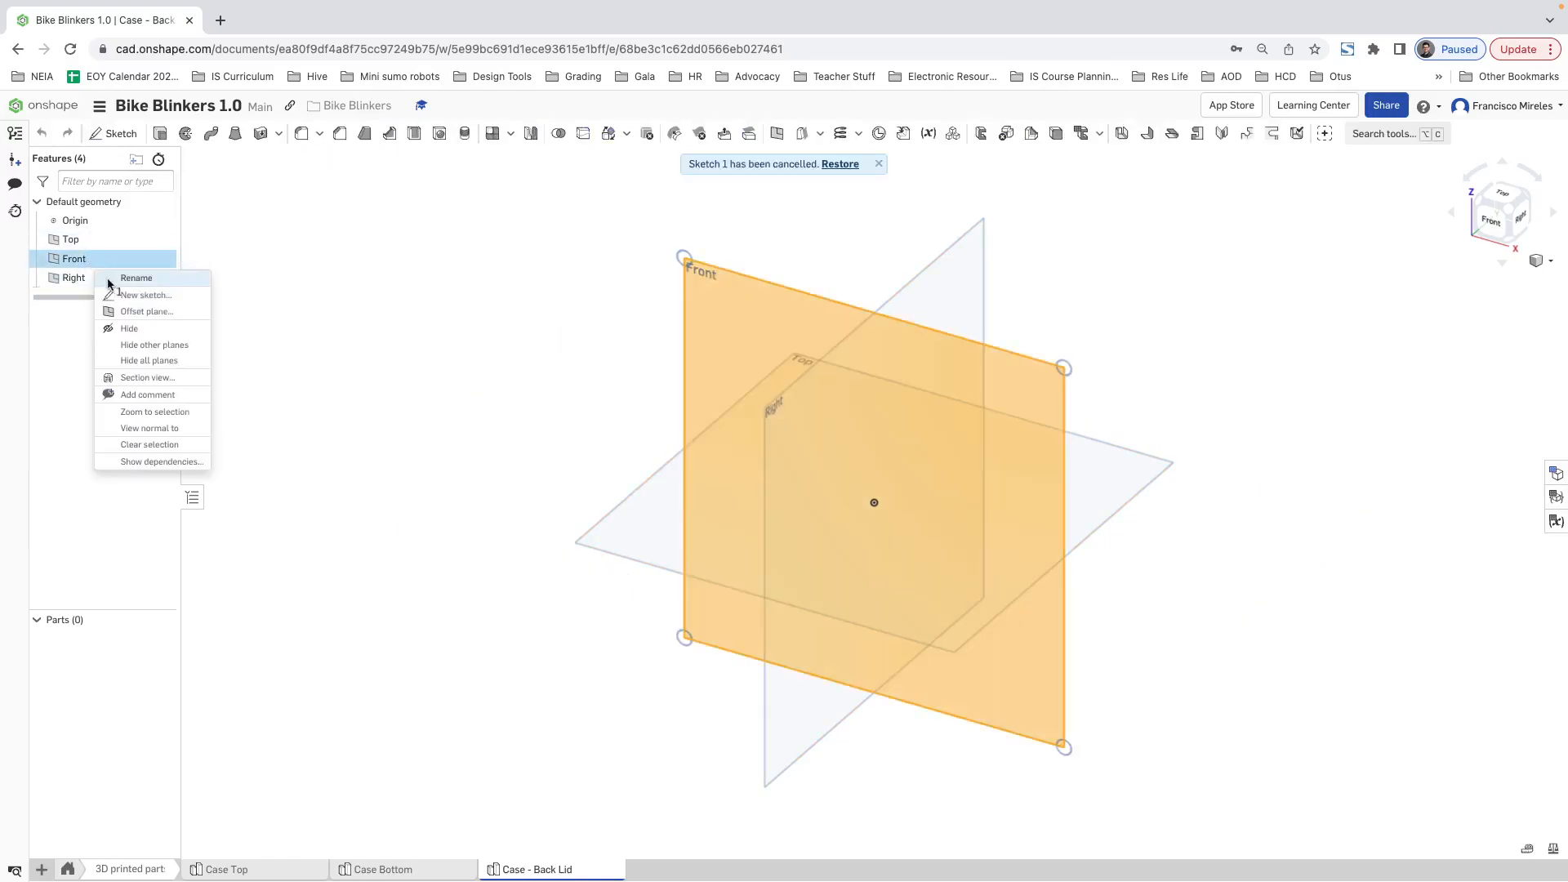
{"action": "left_click", "coordinate": [129, 295]}
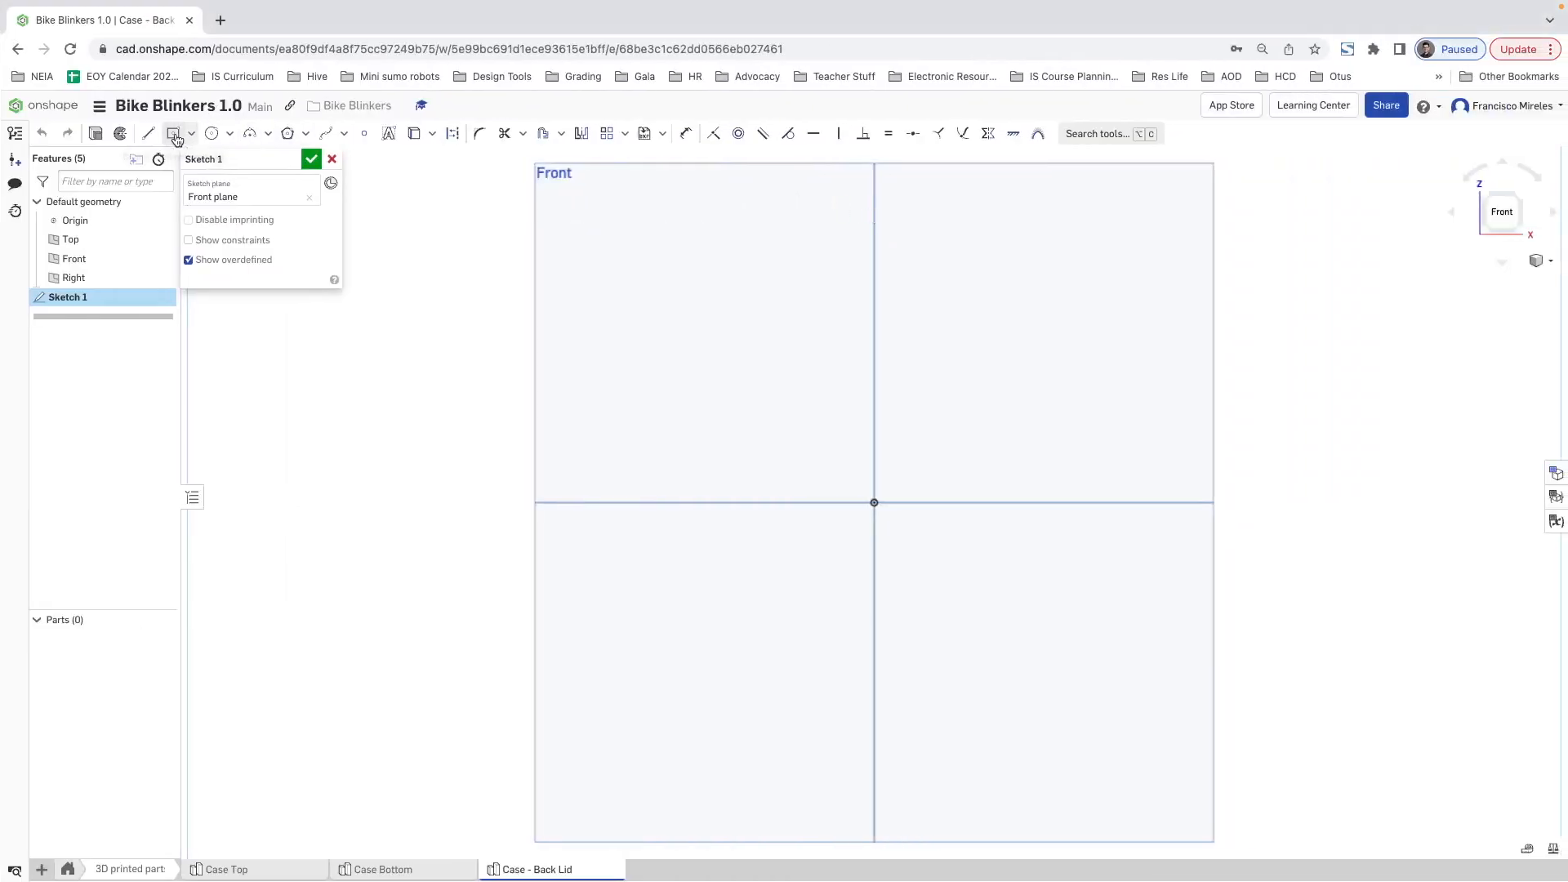
{"action": "left_click", "coordinate": [148, 133]}
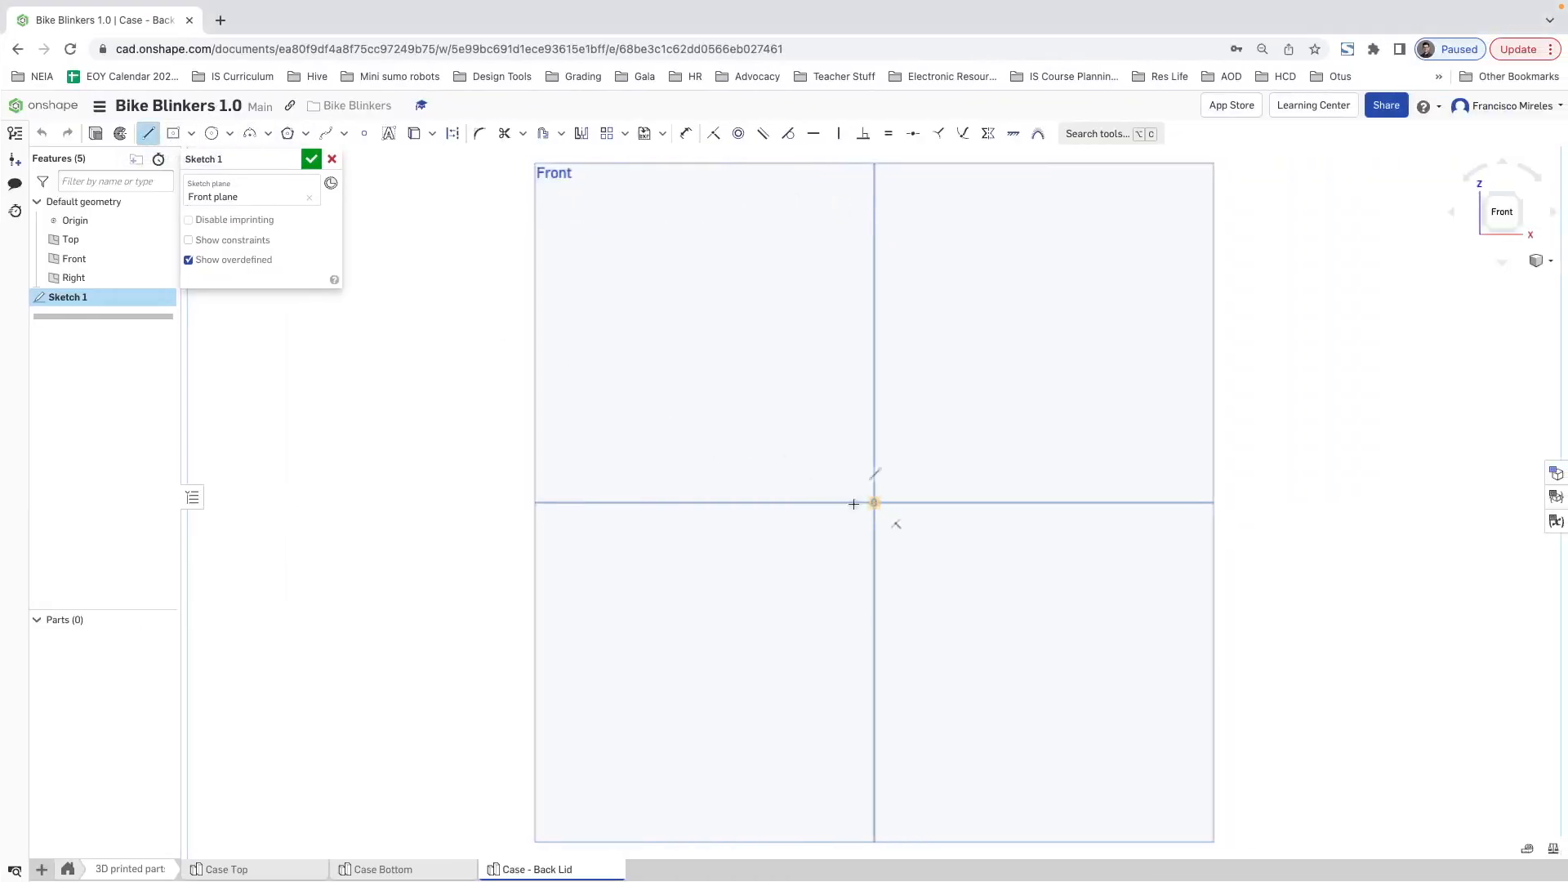
{"action": "left_click", "coordinate": [872, 503]}
{"action": "left_click", "coordinate": [600, 502]}
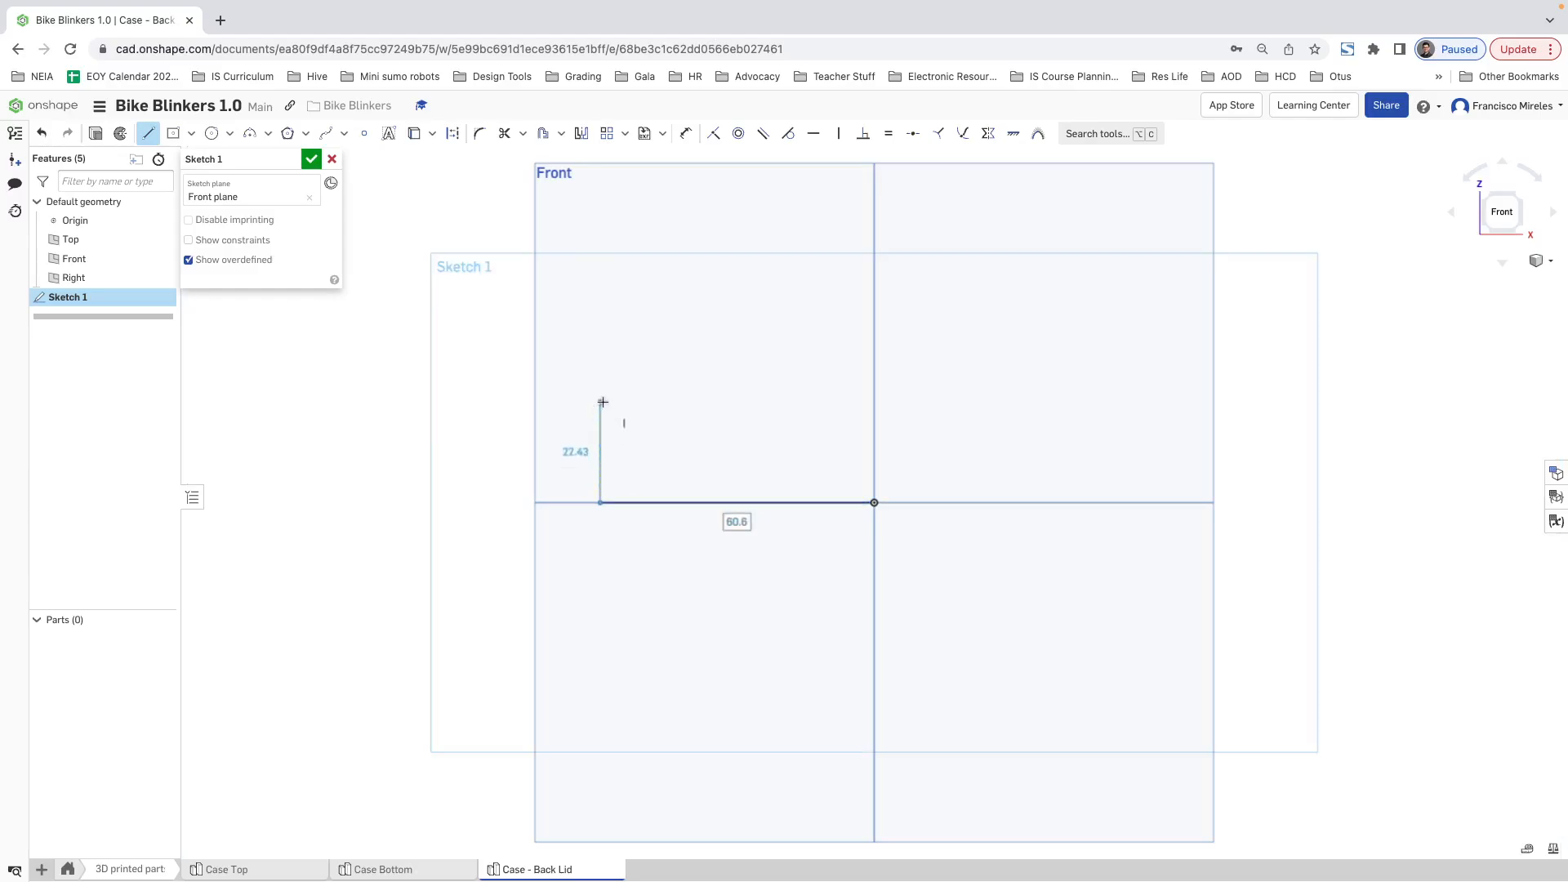
{"action": "left_click", "coordinate": [602, 402]}
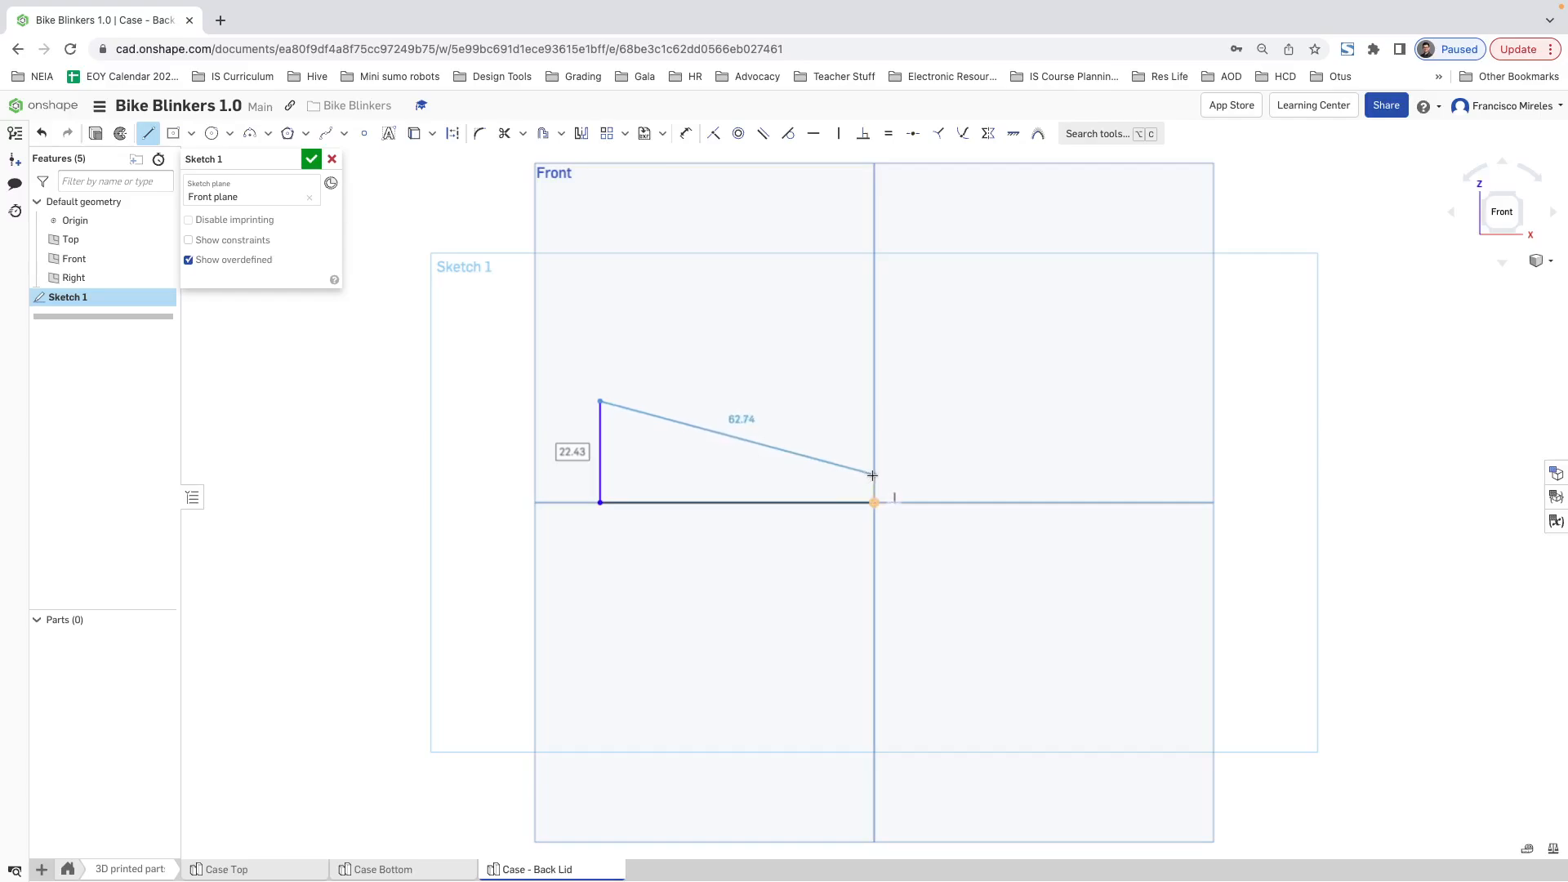
{"action": "left_click", "coordinate": [874, 474]}
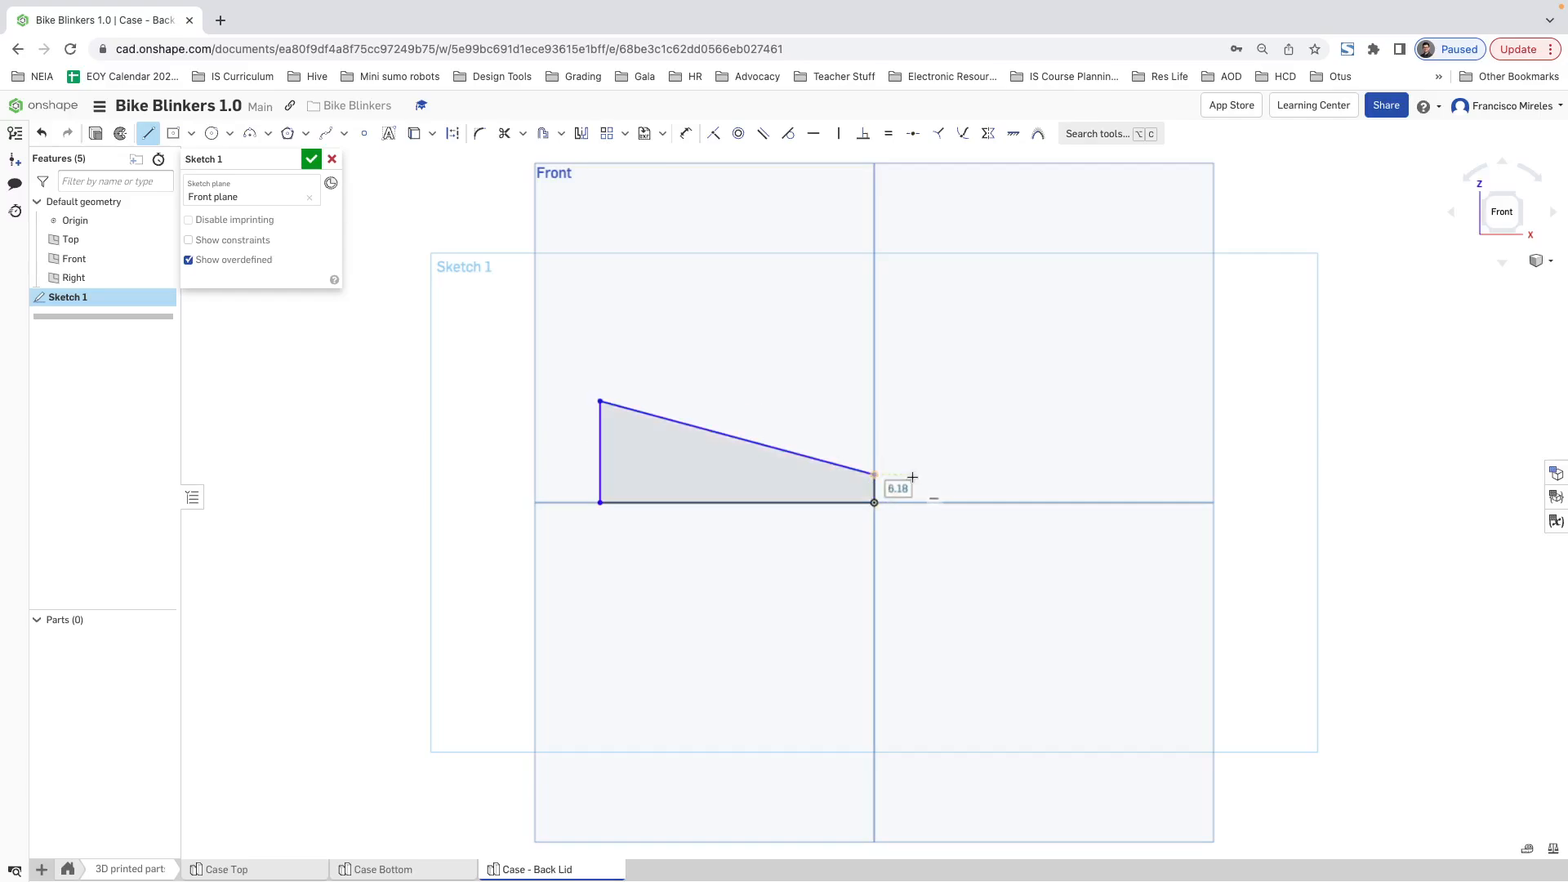
{"action": "left_click", "coordinate": [875, 500]}
{"action": "key", "text": "Escape"}
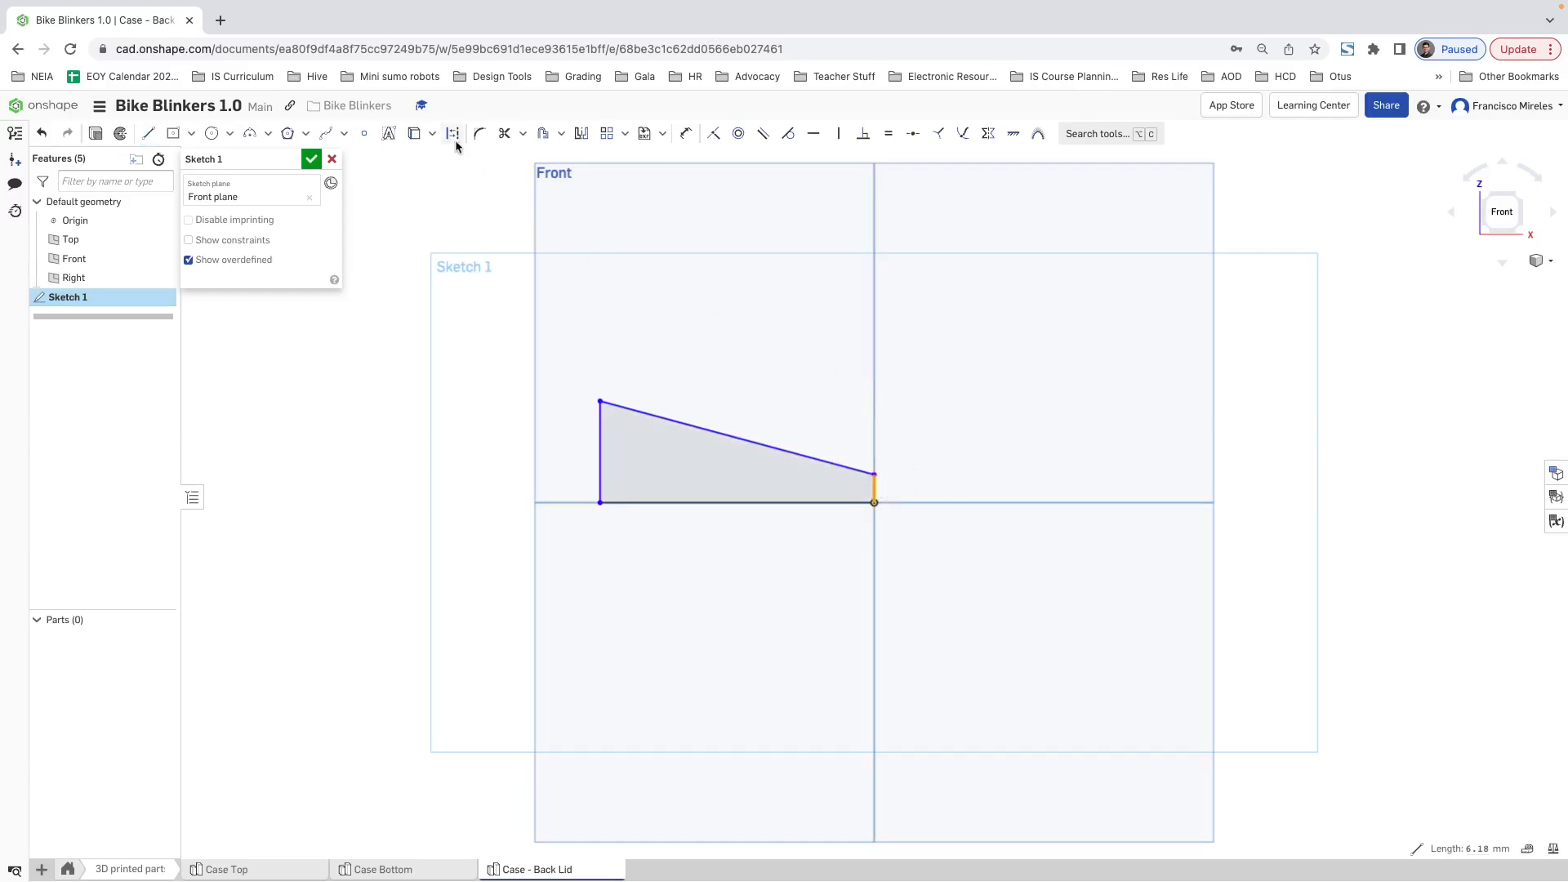
Step: Mirror the four-sided profile across its short vertical edge at the origin
{"action": "left_click", "coordinate": [452, 133]}
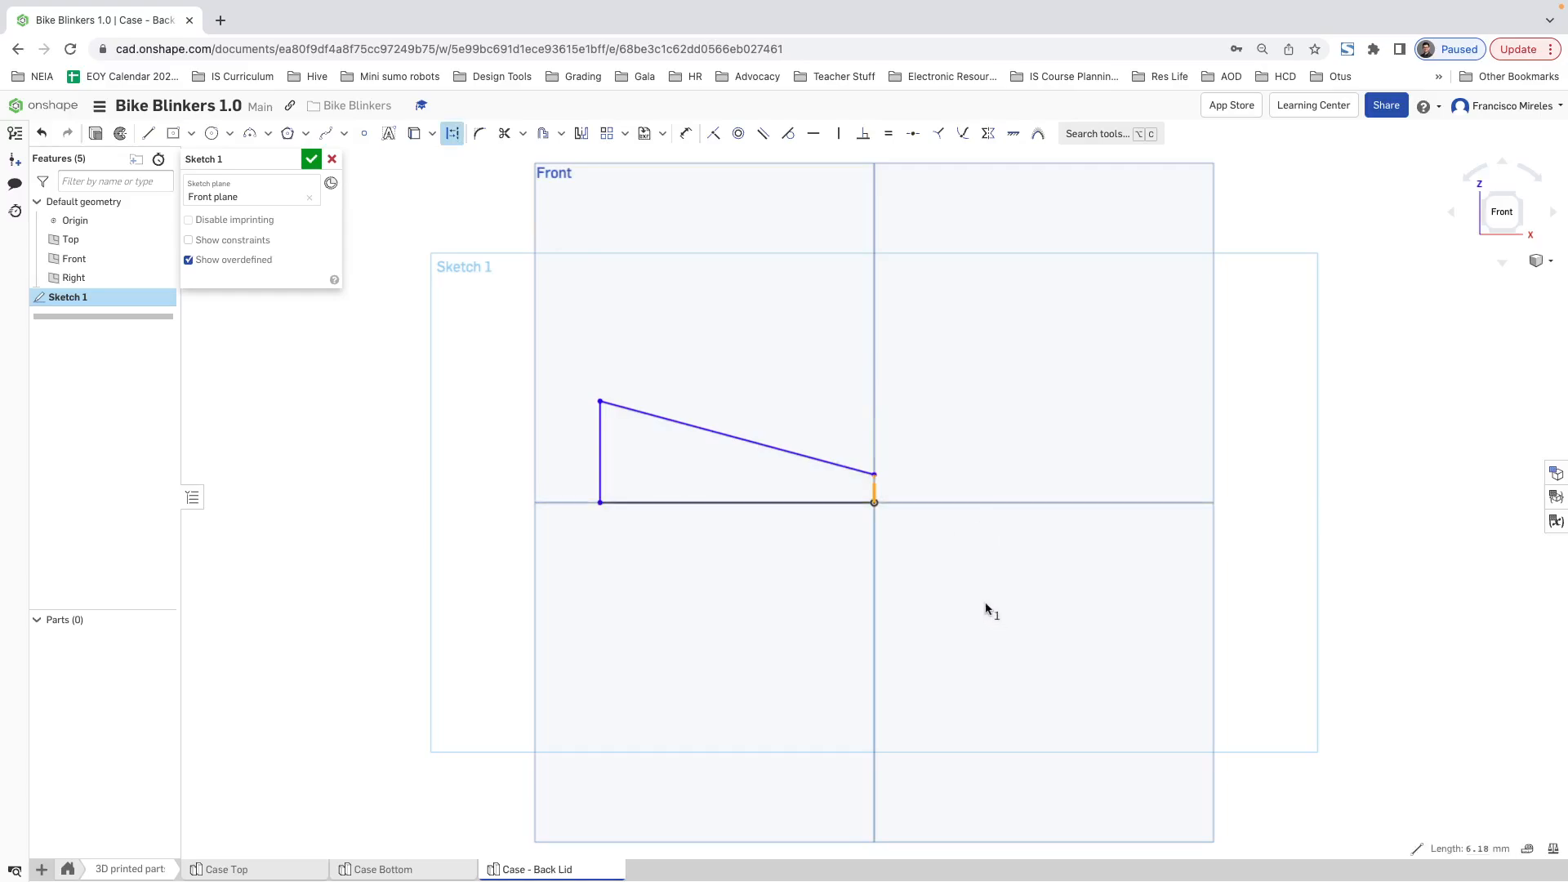
{"action": "left_click_drag", "start_coordinate": [993, 610], "coordinate": [568, 354]}
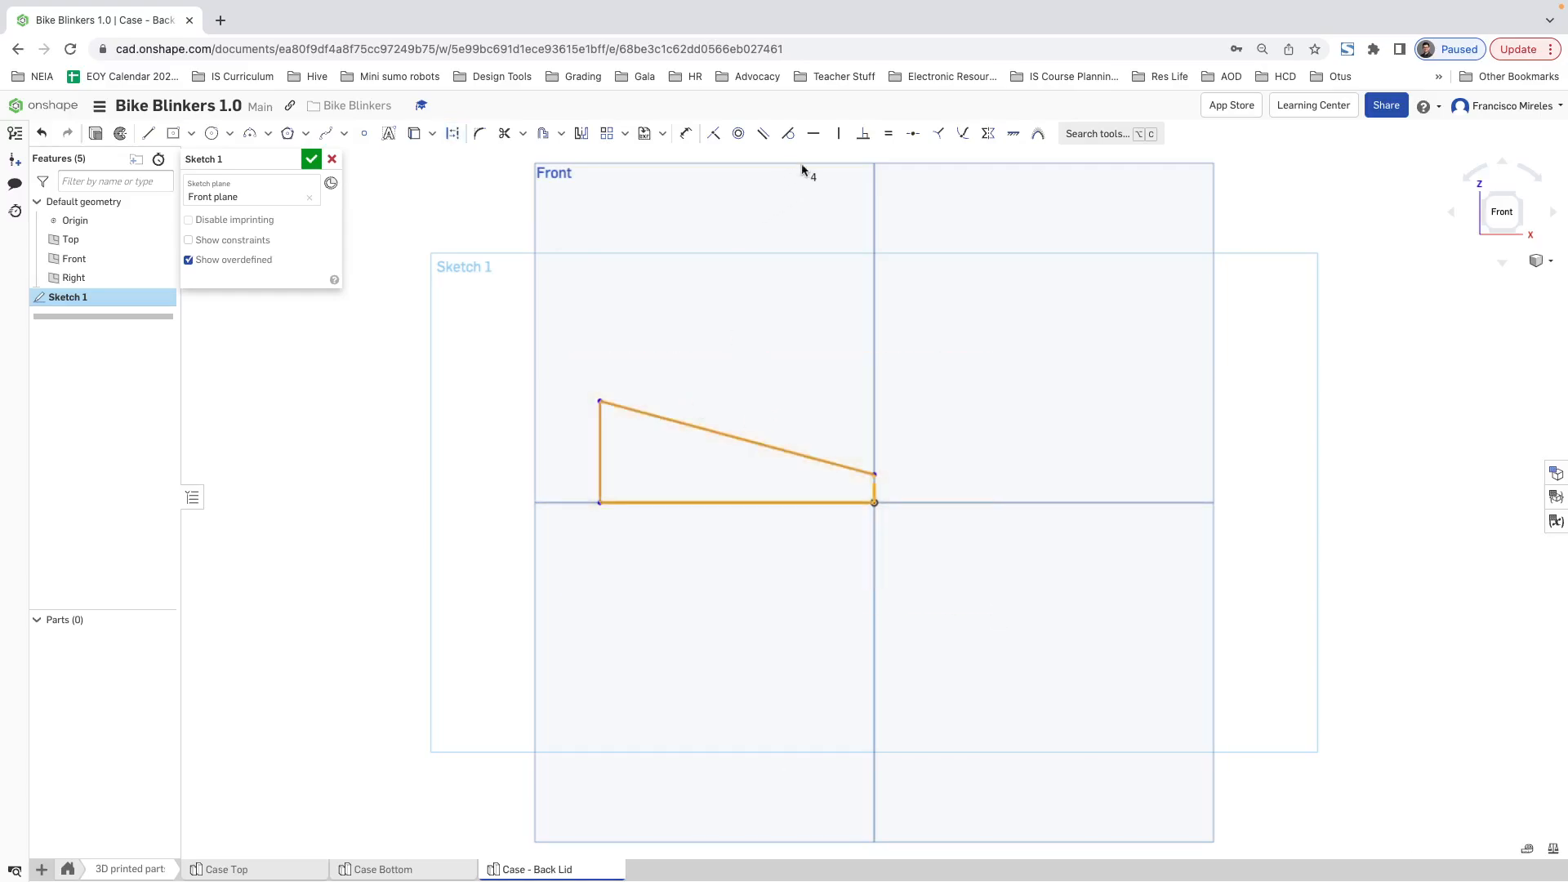
{"action": "left_click", "coordinate": [582, 134]}
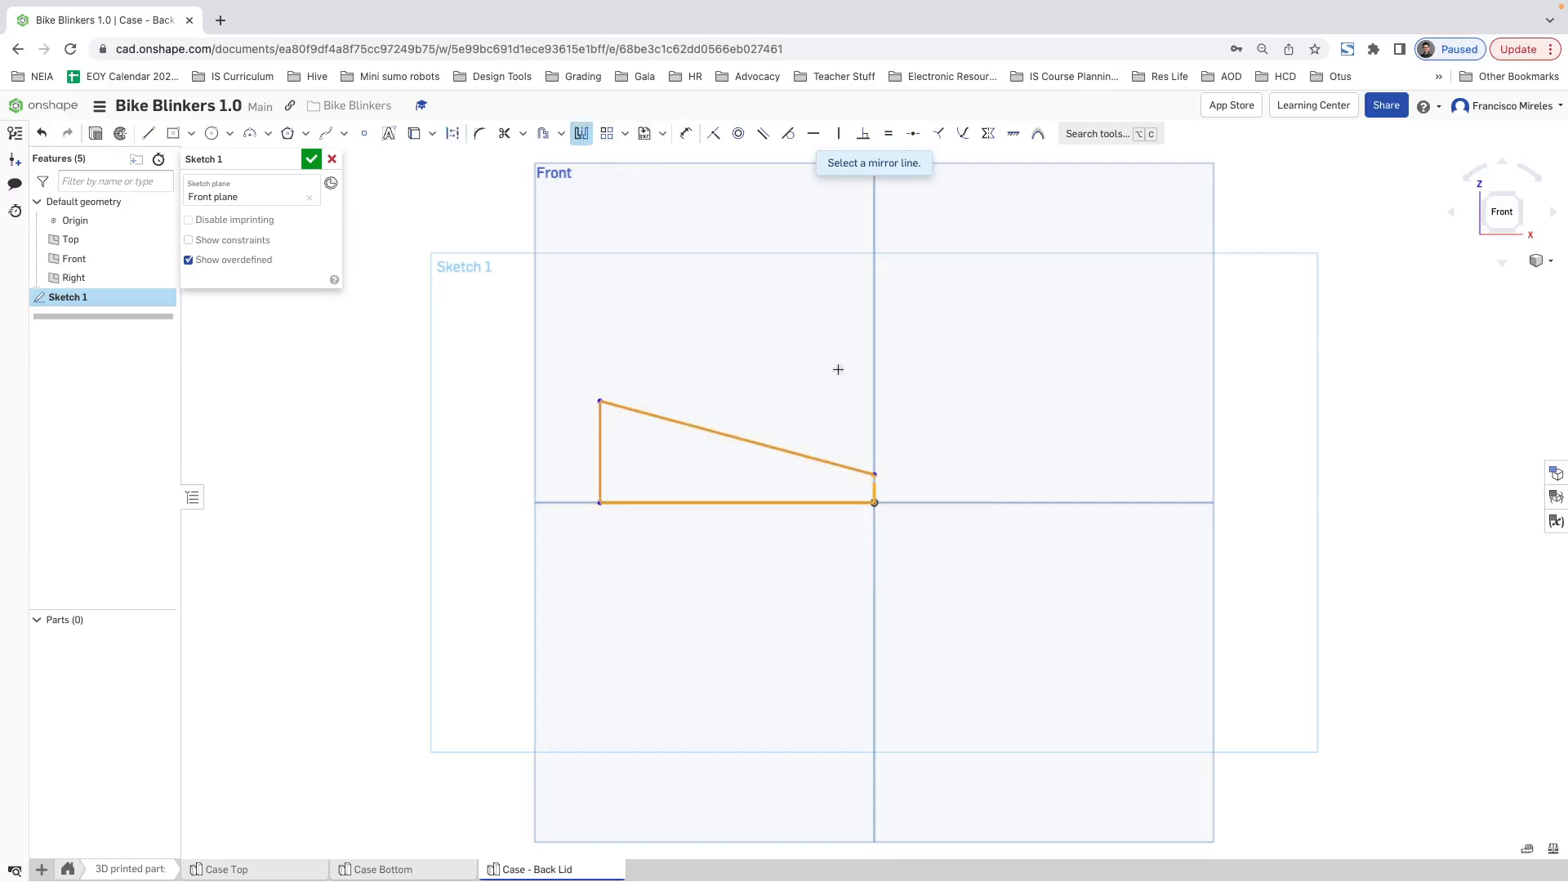
{"action": "left_click", "coordinate": [875, 485]}
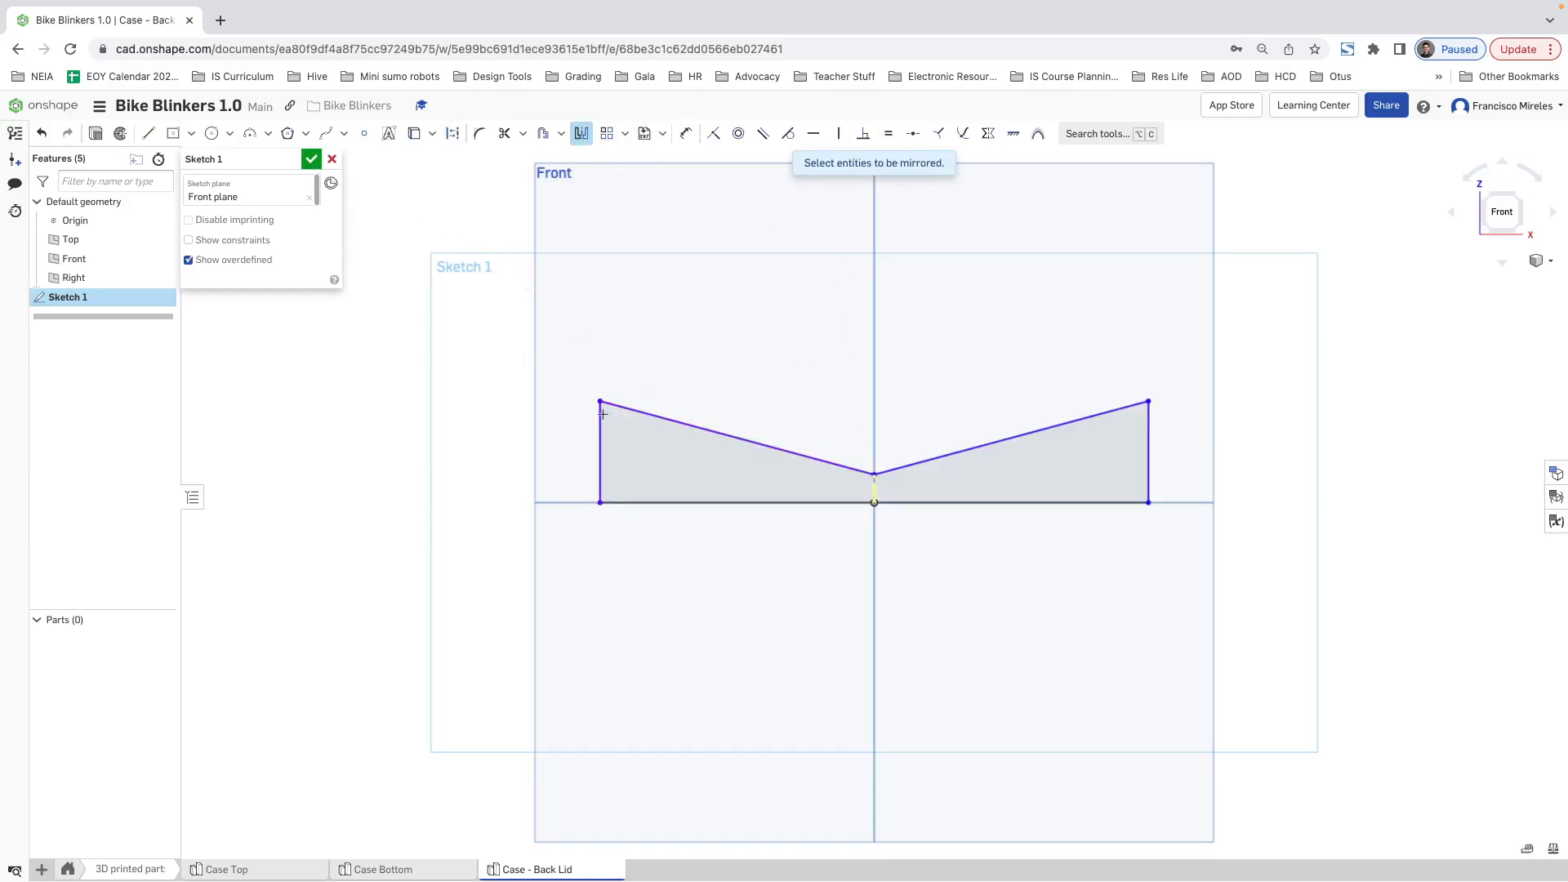
{"action": "key", "text": "Escape"}
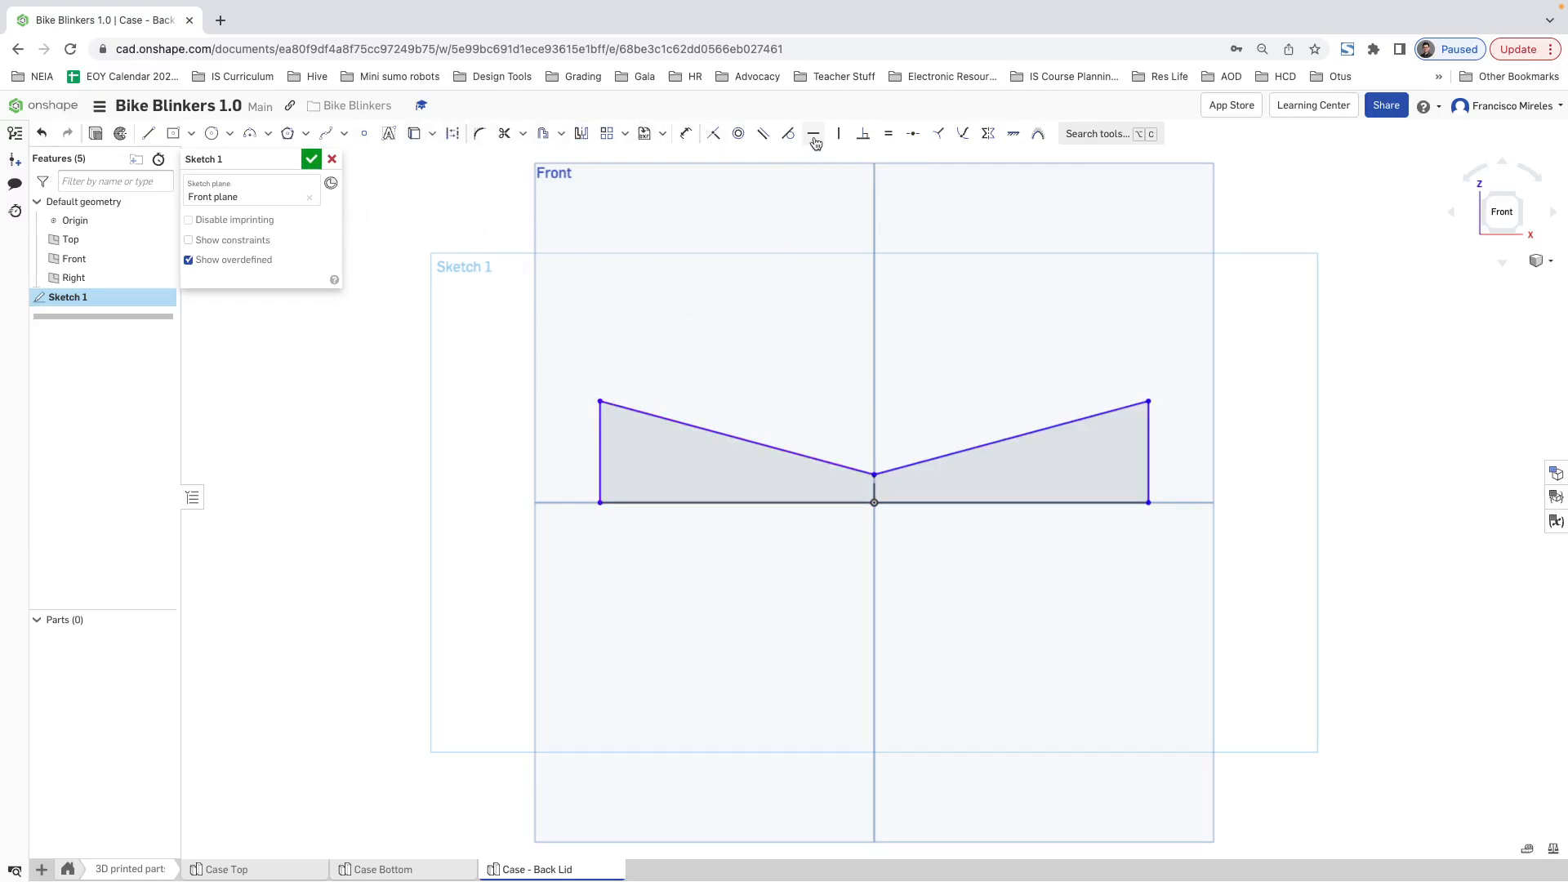
Step: Dimension the base line of the original half to half of #case_length, 47.5 mm
{"action": "left_click", "coordinate": [685, 133]}
{"action": "left_click", "coordinate": [783, 502]}
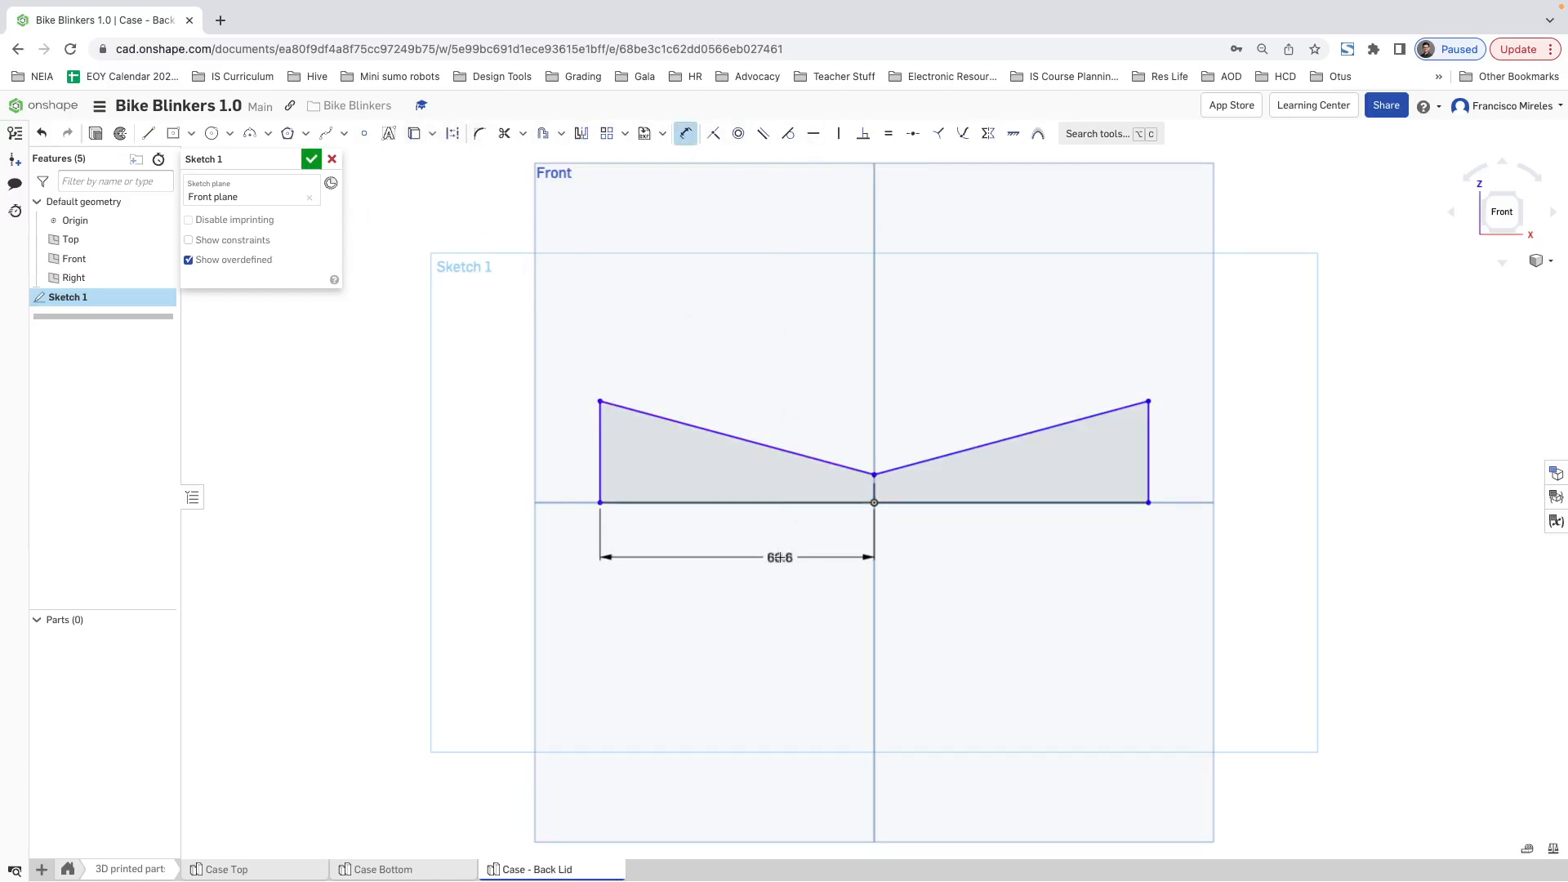
{"action": "left_click", "coordinate": [824, 542]}
{"action": "type", "text": "ca"}
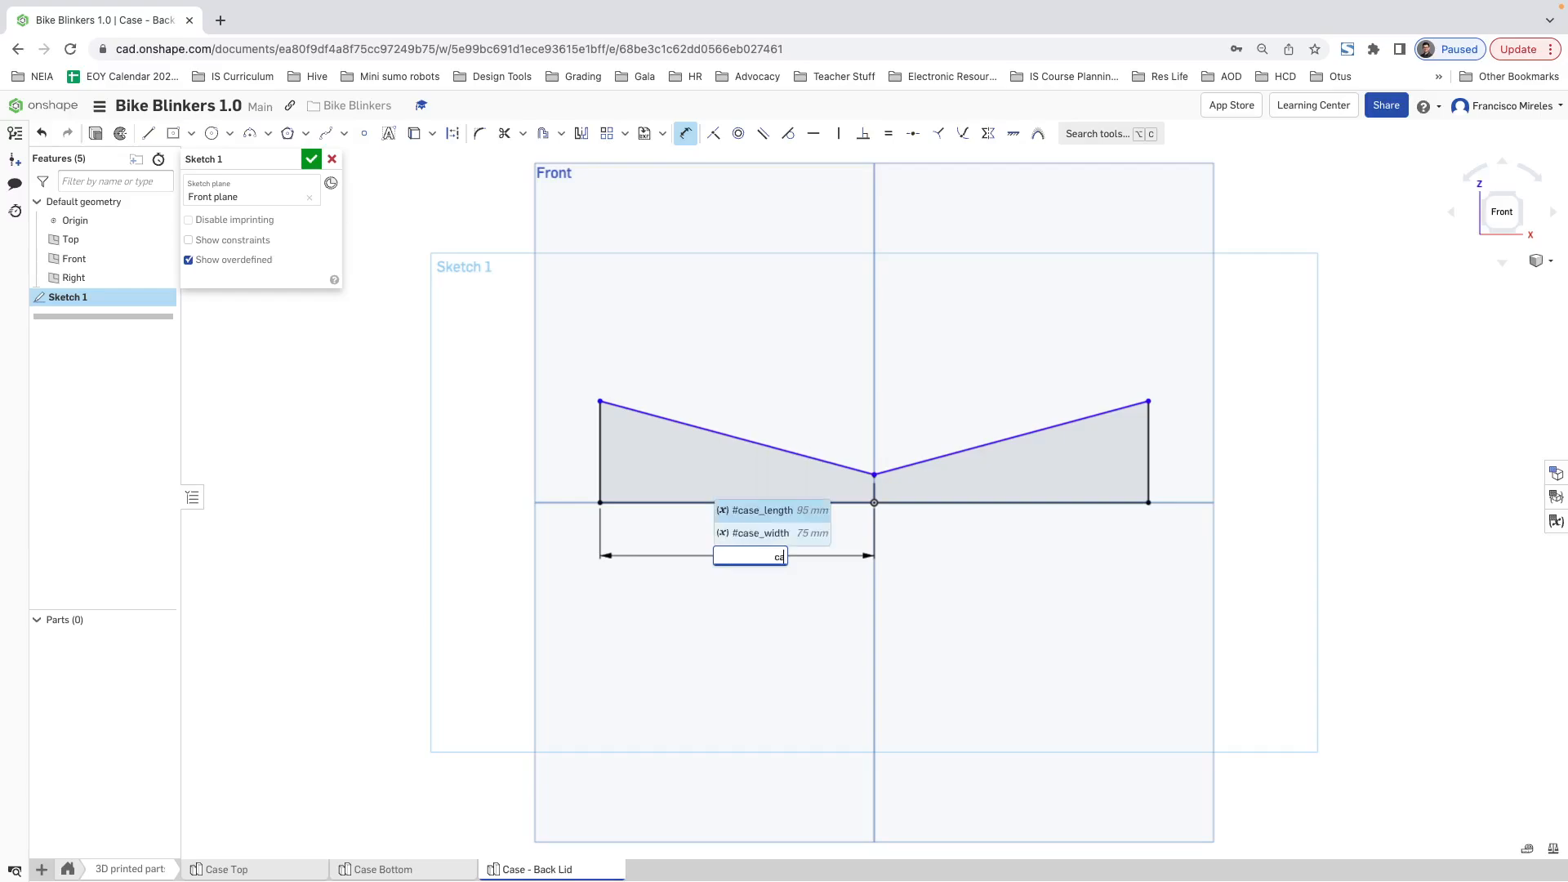
{"action": "type", "text": "se"}
{"action": "key", "text": "Return"}
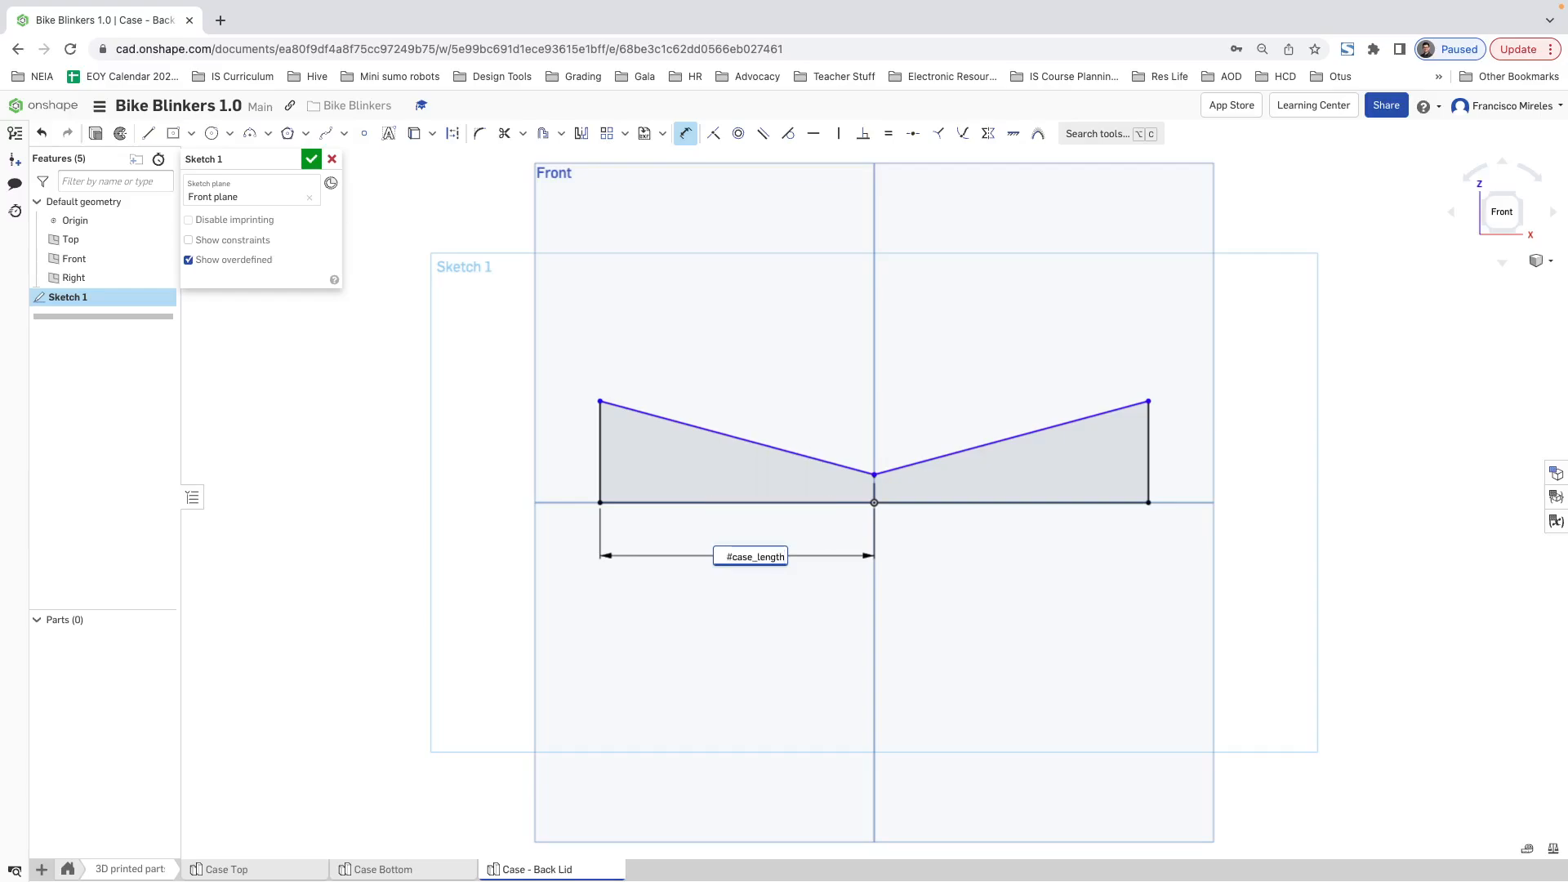
{"action": "key", "text": "Return"}
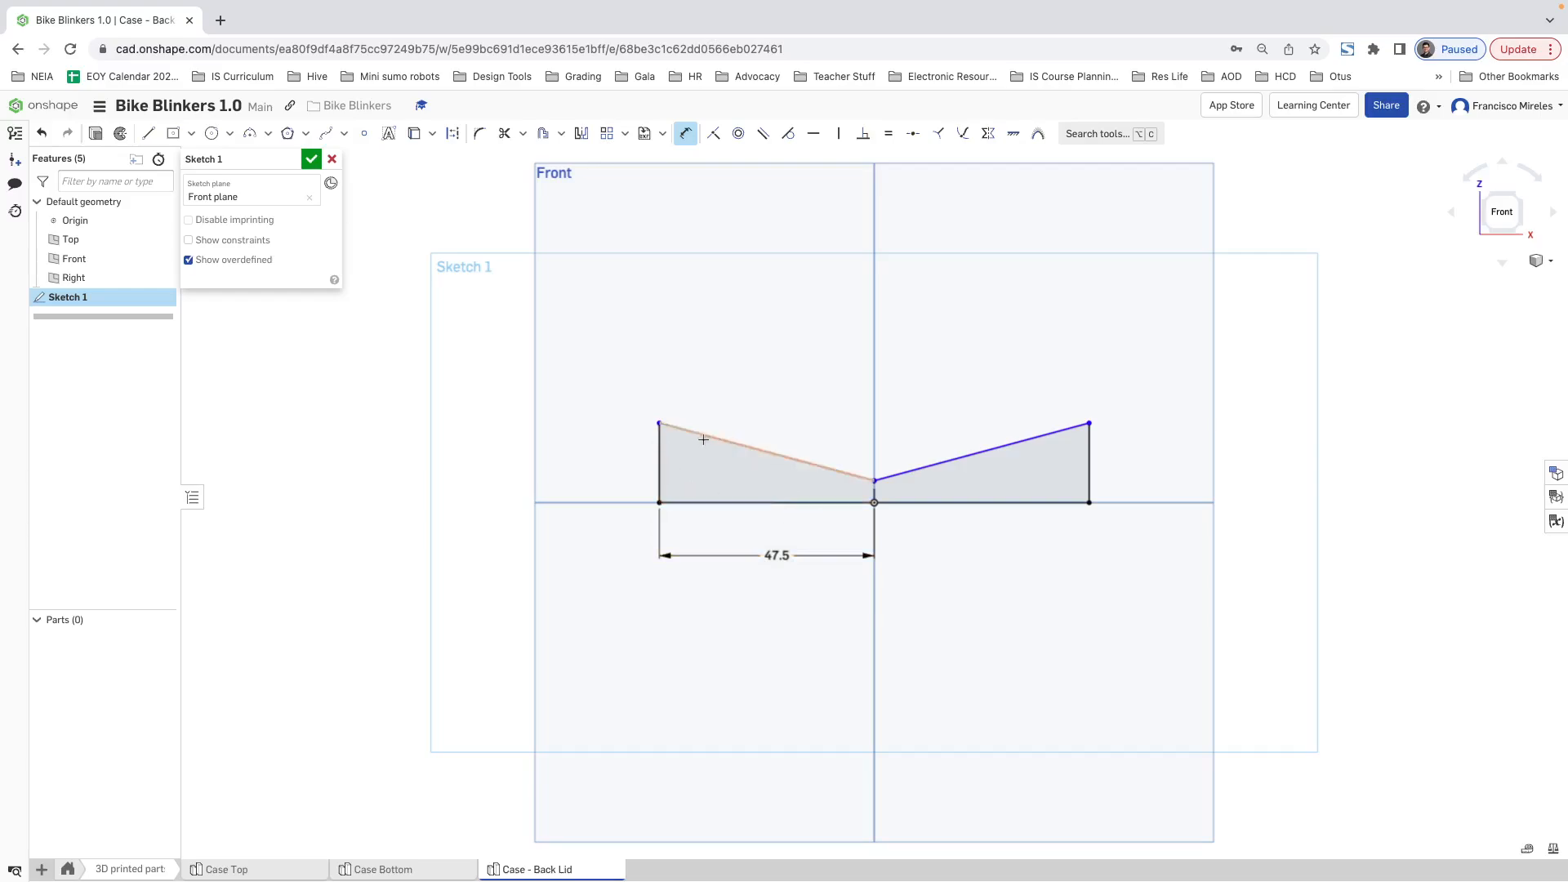
{"action": "key", "text": "Escape"}
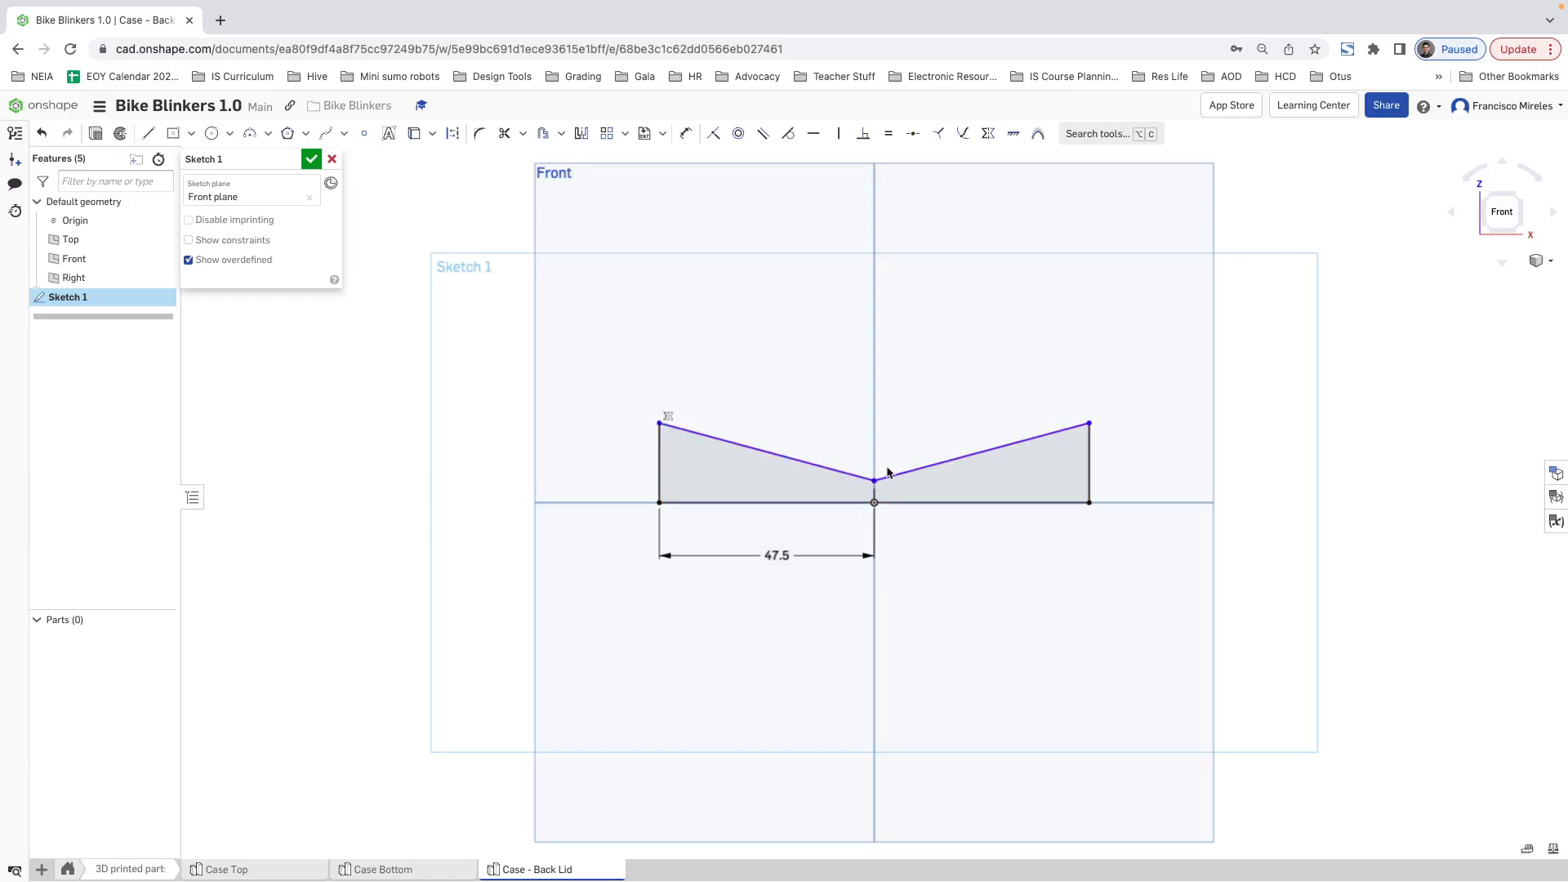
Step: Set the angle between the two sloping lines to 150 degrees and lower their shared vertex slightly
{"action": "left_click", "coordinate": [687, 135]}
{"action": "left_click", "coordinate": [833, 469]}
{"action": "left_click", "coordinate": [898, 472]}
{"action": "left_click", "coordinate": [879, 445]}
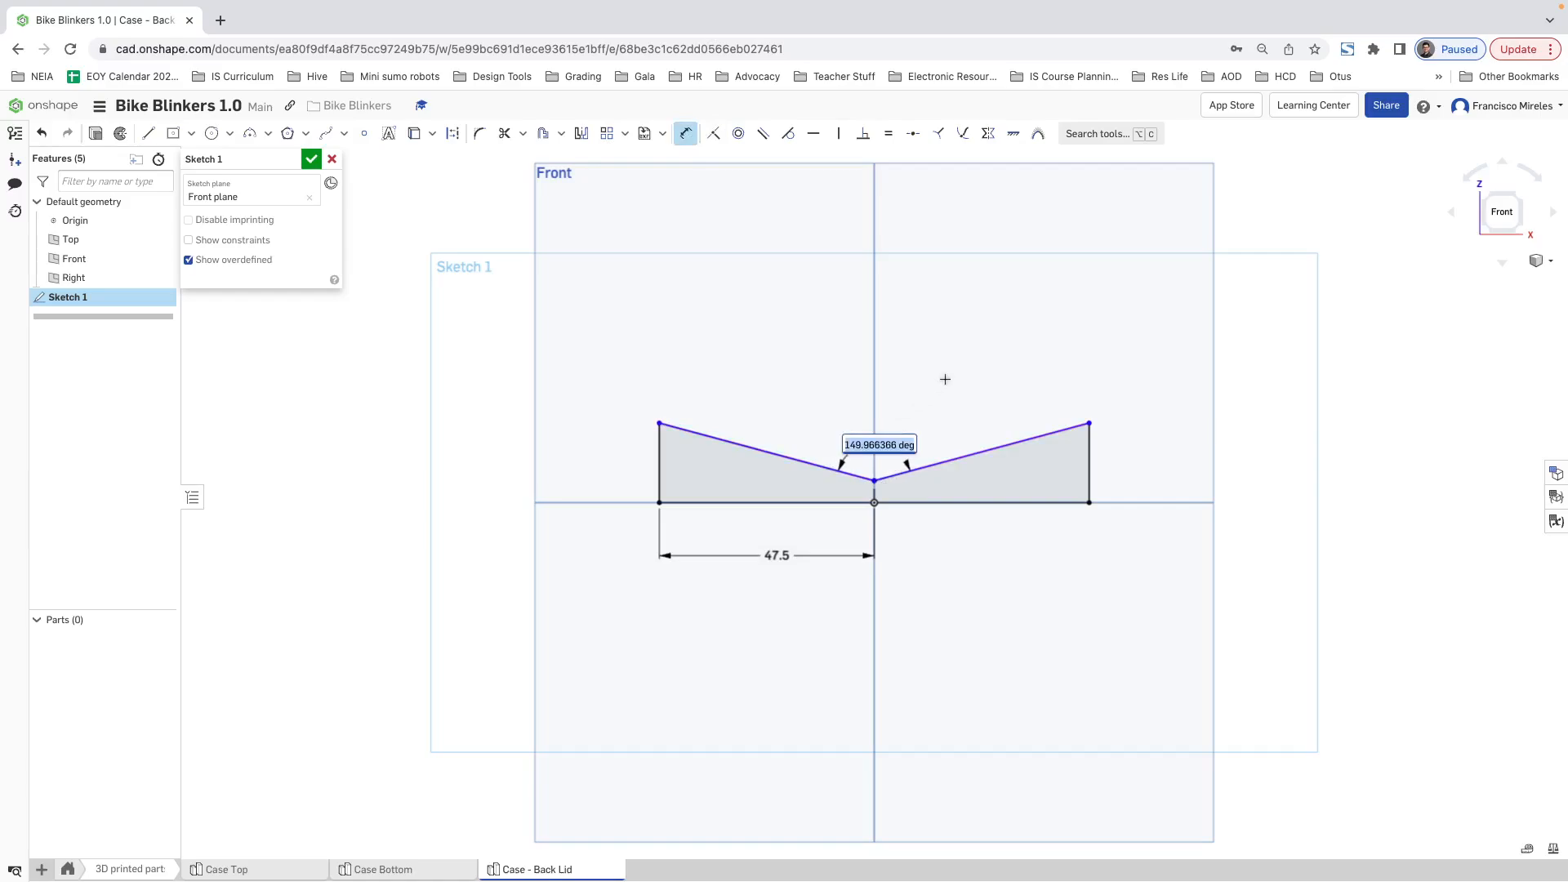
{"action": "type", "text": "150"}
{"action": "key", "text": "Return"}
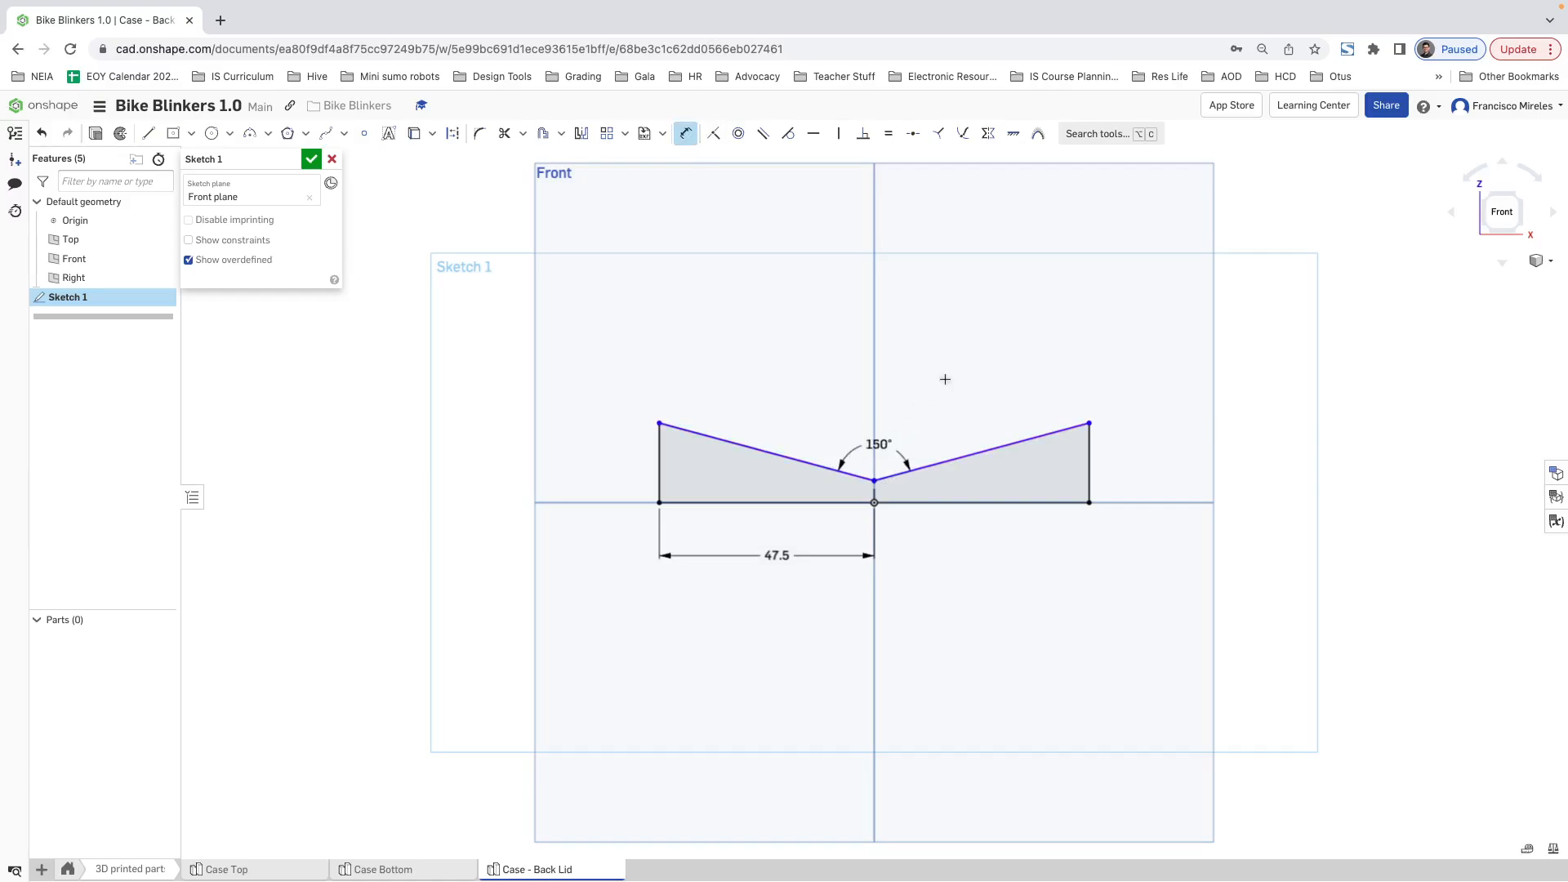
{"action": "key", "text": "Escape"}
{"action": "left_click_drag", "start_coordinate": [875, 482], "coordinate": [875, 486]}
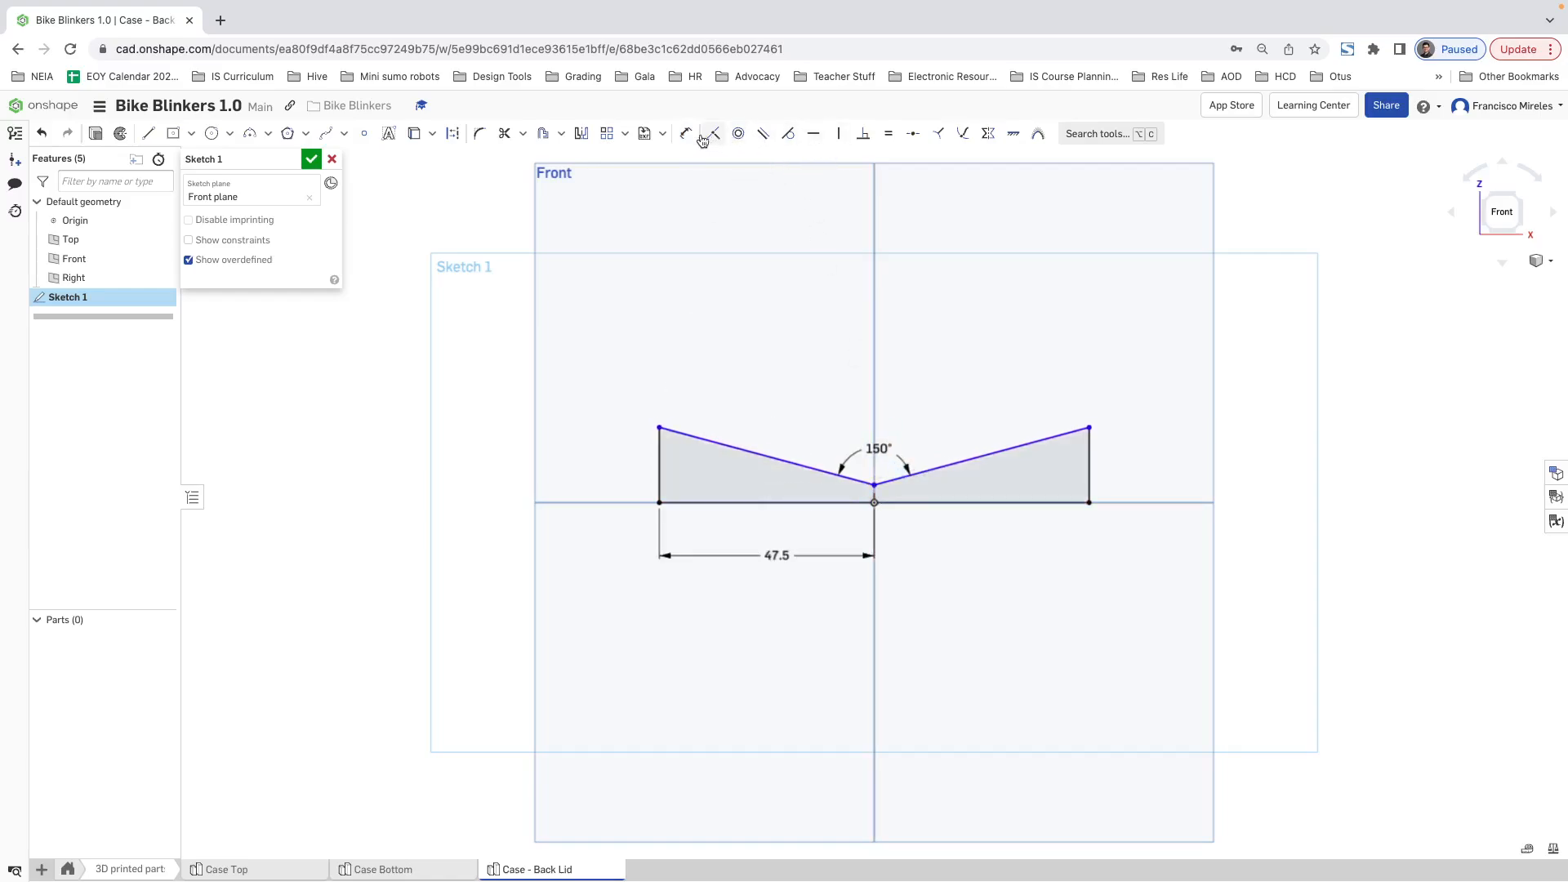
Step: Dimension the height of the sloping lines' shared vertex above the origin to 3 mm
{"action": "left_click", "coordinate": [685, 133]}
{"action": "left_click", "coordinate": [875, 486]}
{"action": "left_click", "coordinate": [875, 502]}
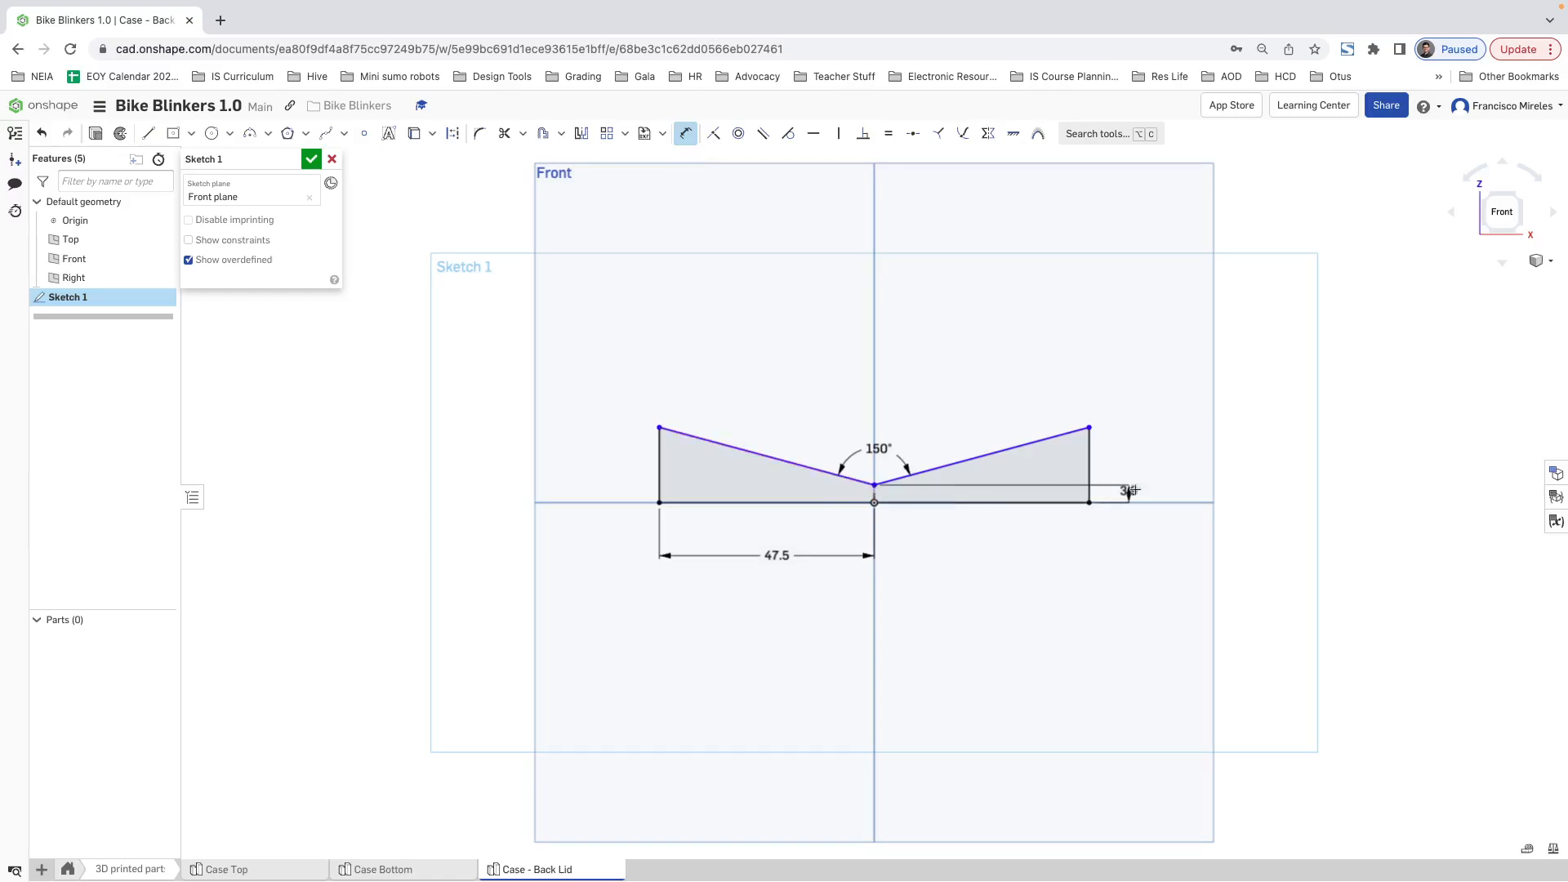
{"action": "left_click", "coordinate": [1153, 463]}
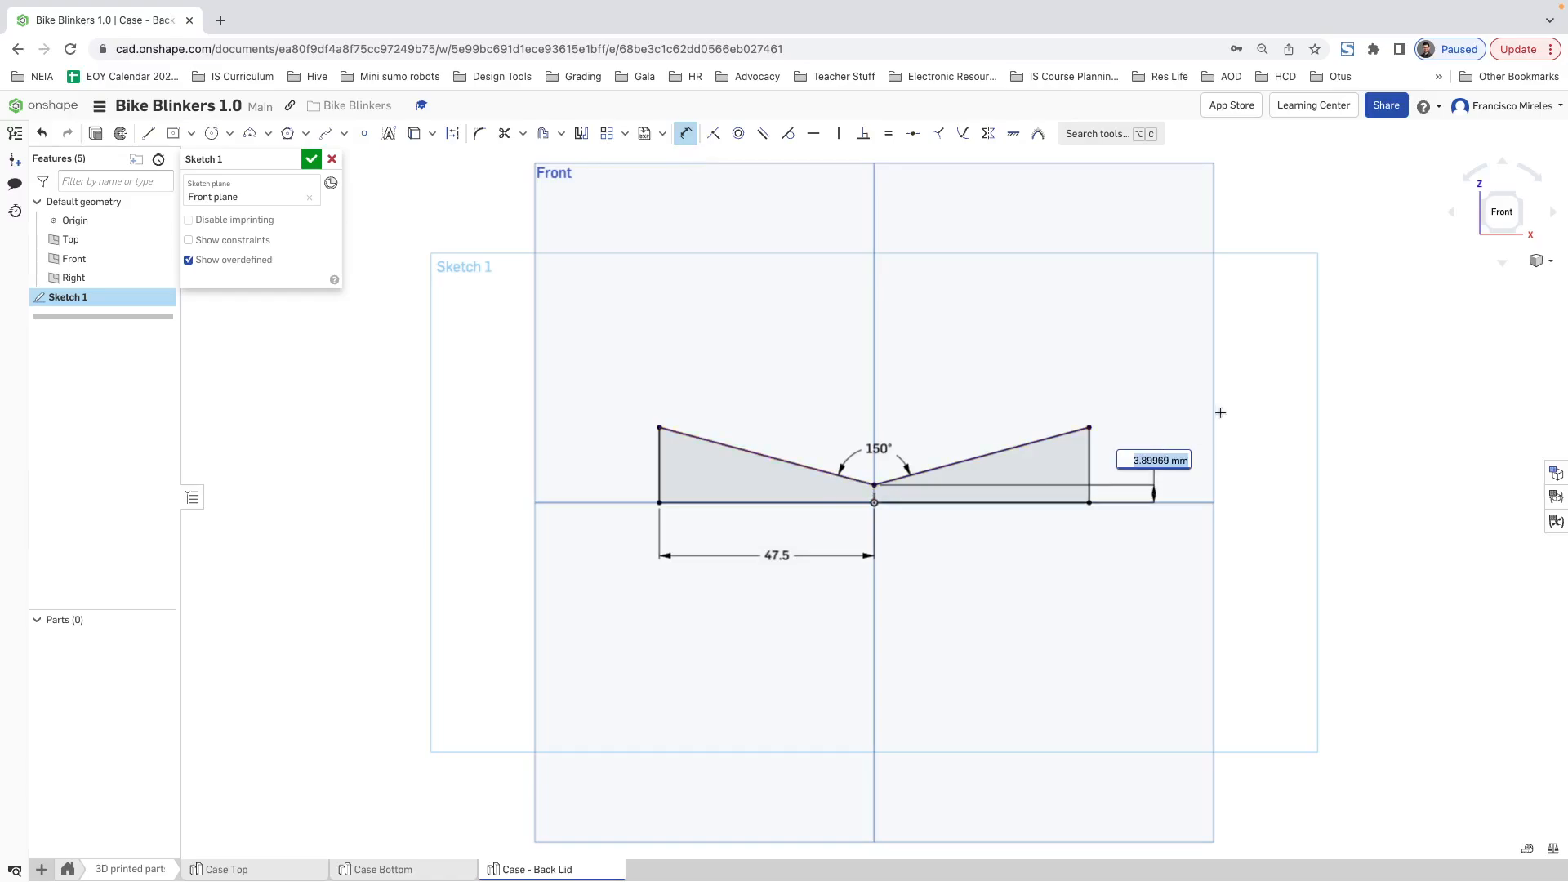
{"action": "type", "text": "3"}
{"action": "key", "text": "Return"}
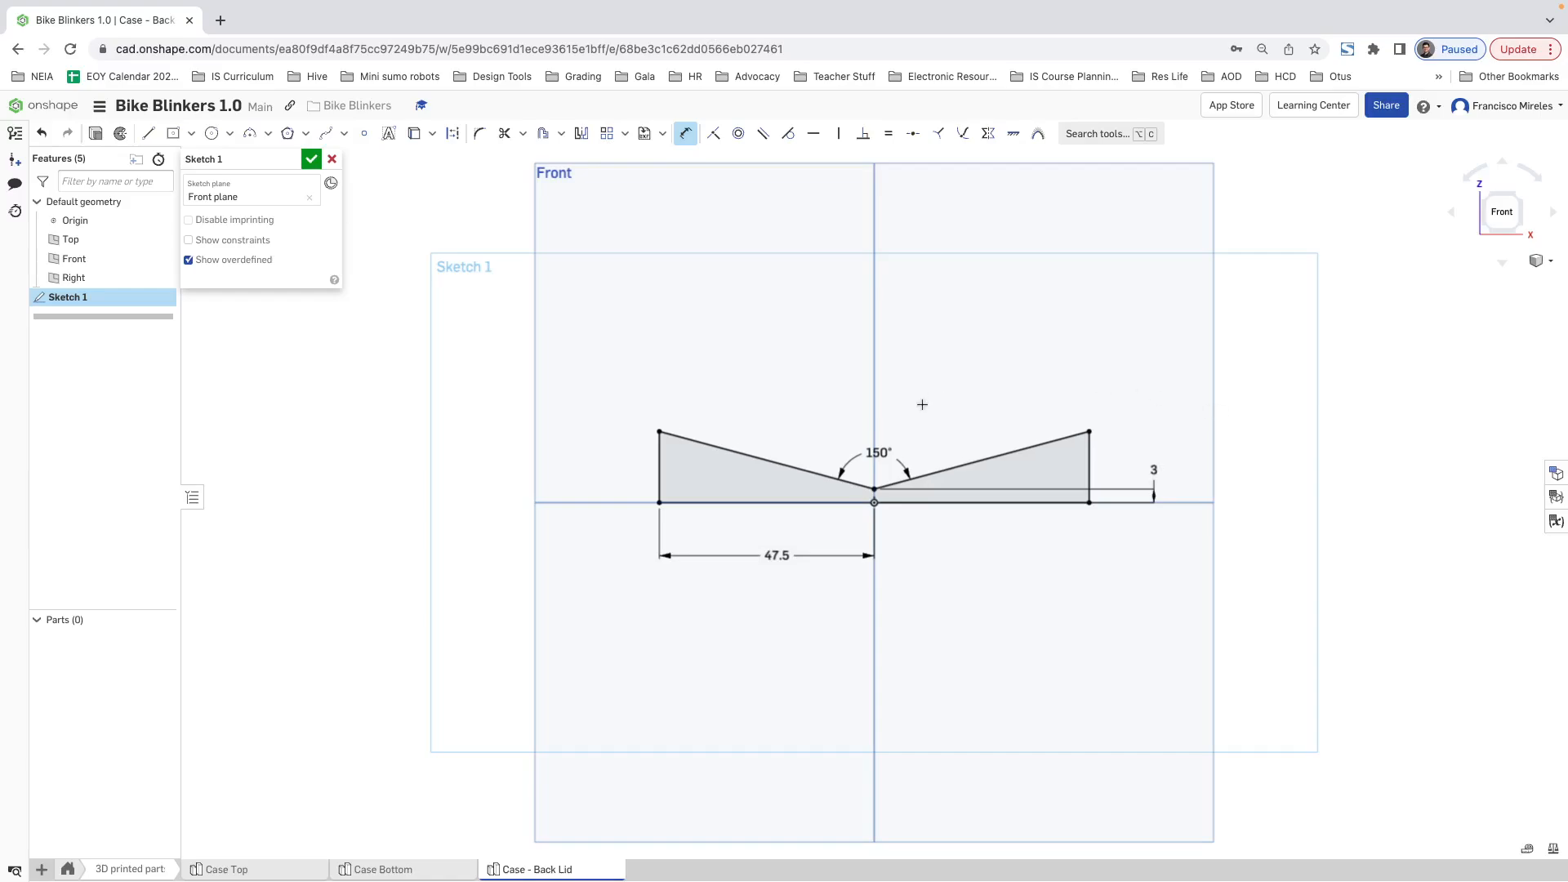
{"action": "key", "text": "Escape"}
Step: Extrude the mirrored profile as a new solid, symmetric about the Front plane, with its depth set to #case_width
{"action": "left_click", "coordinate": [95, 133]}
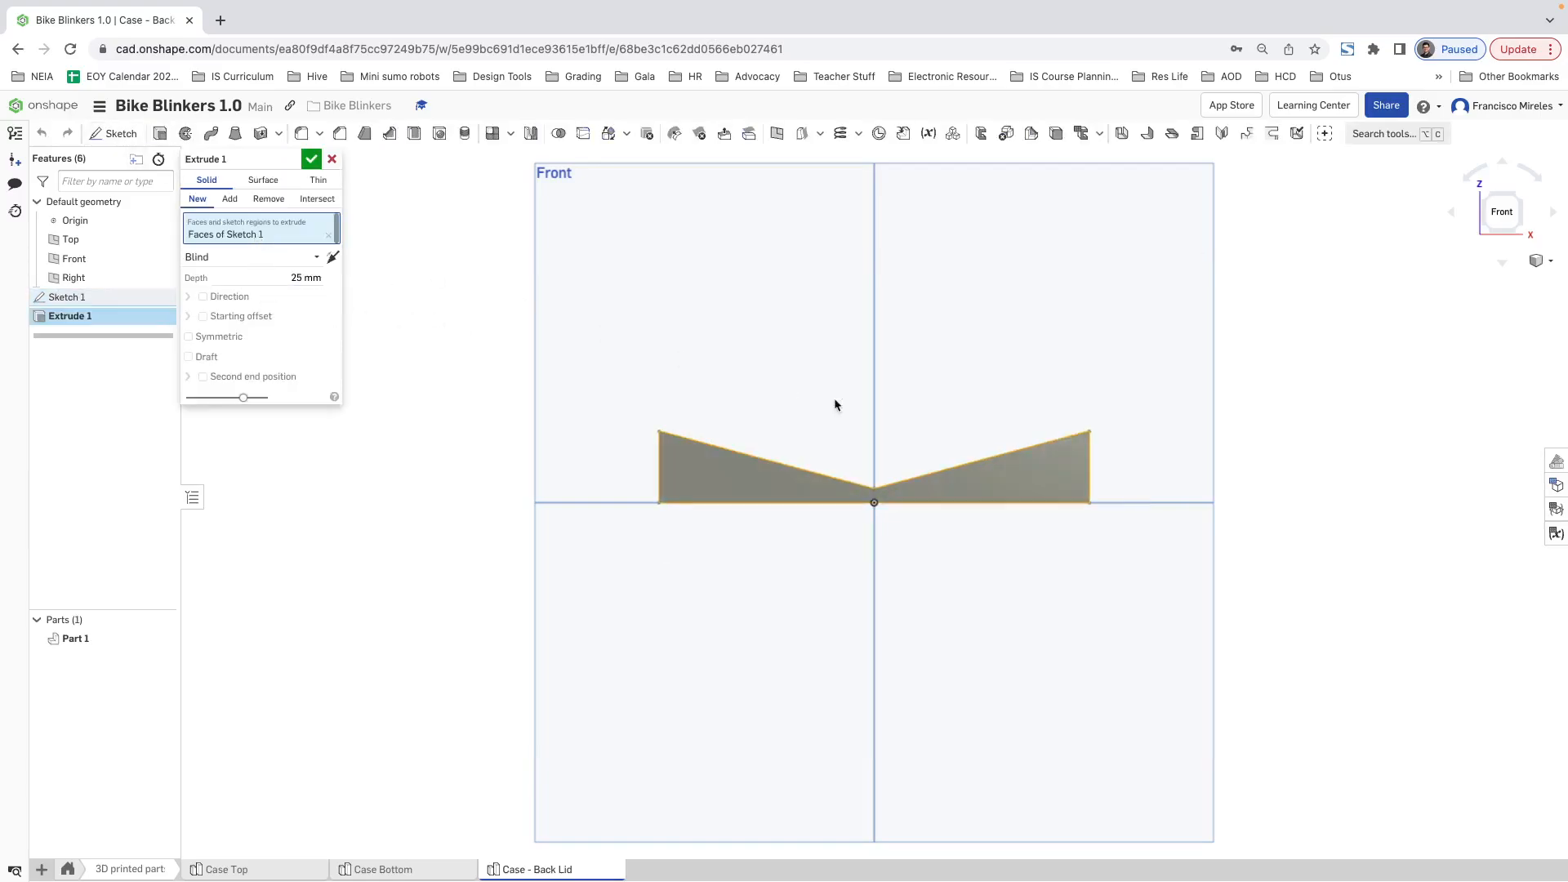
{"action": "key", "text": "shift+7"}
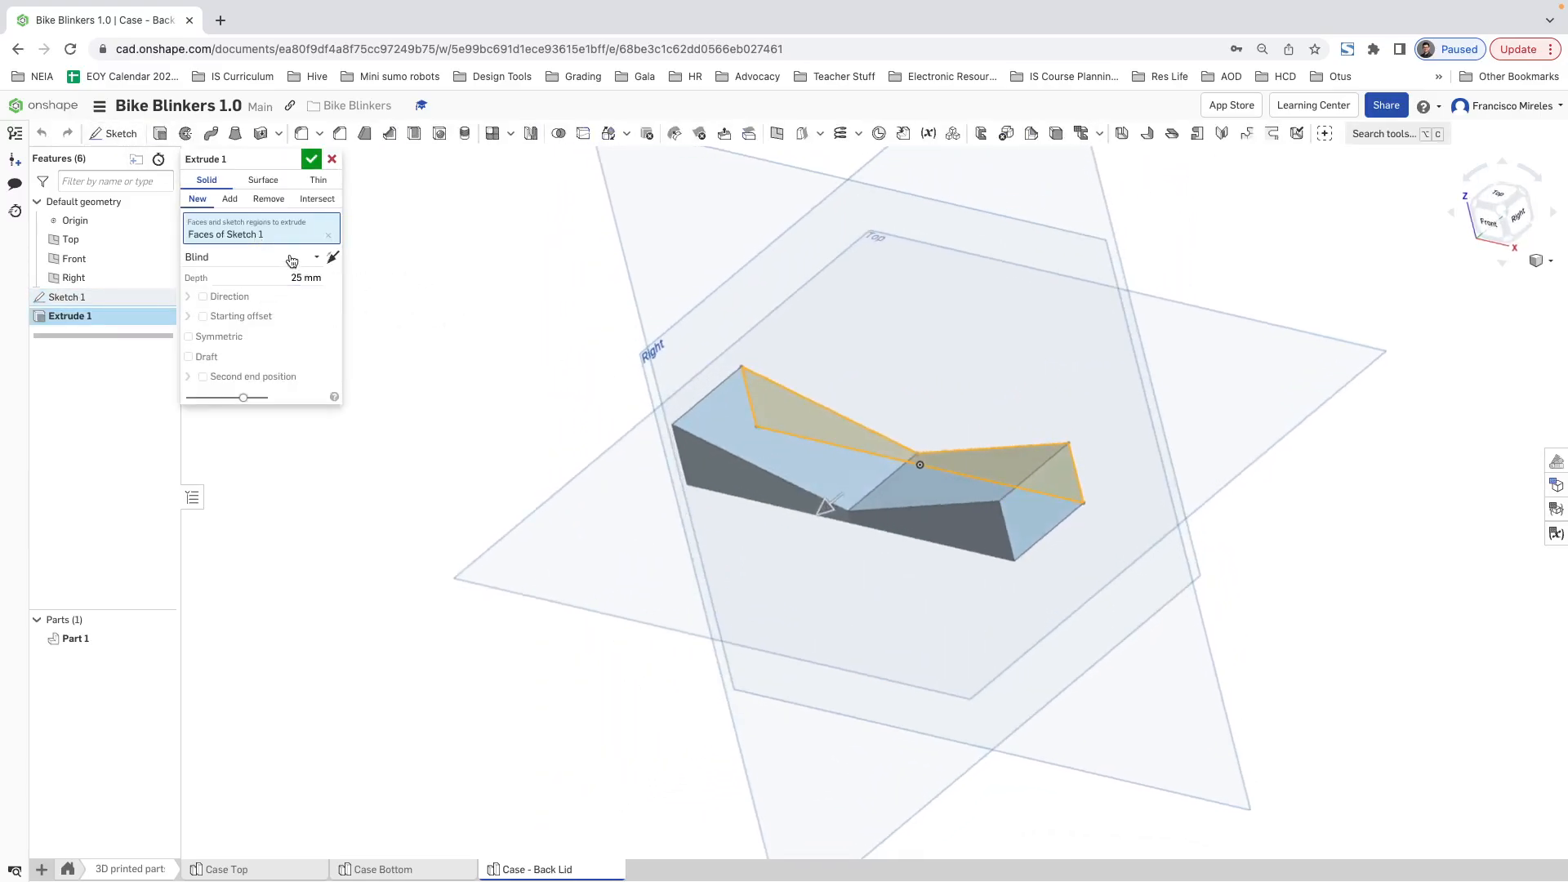
{"action": "left_click", "coordinate": [290, 267]}
{"action": "left_click", "coordinate": [269, 280]}
{"action": "left_click", "coordinate": [196, 337]}
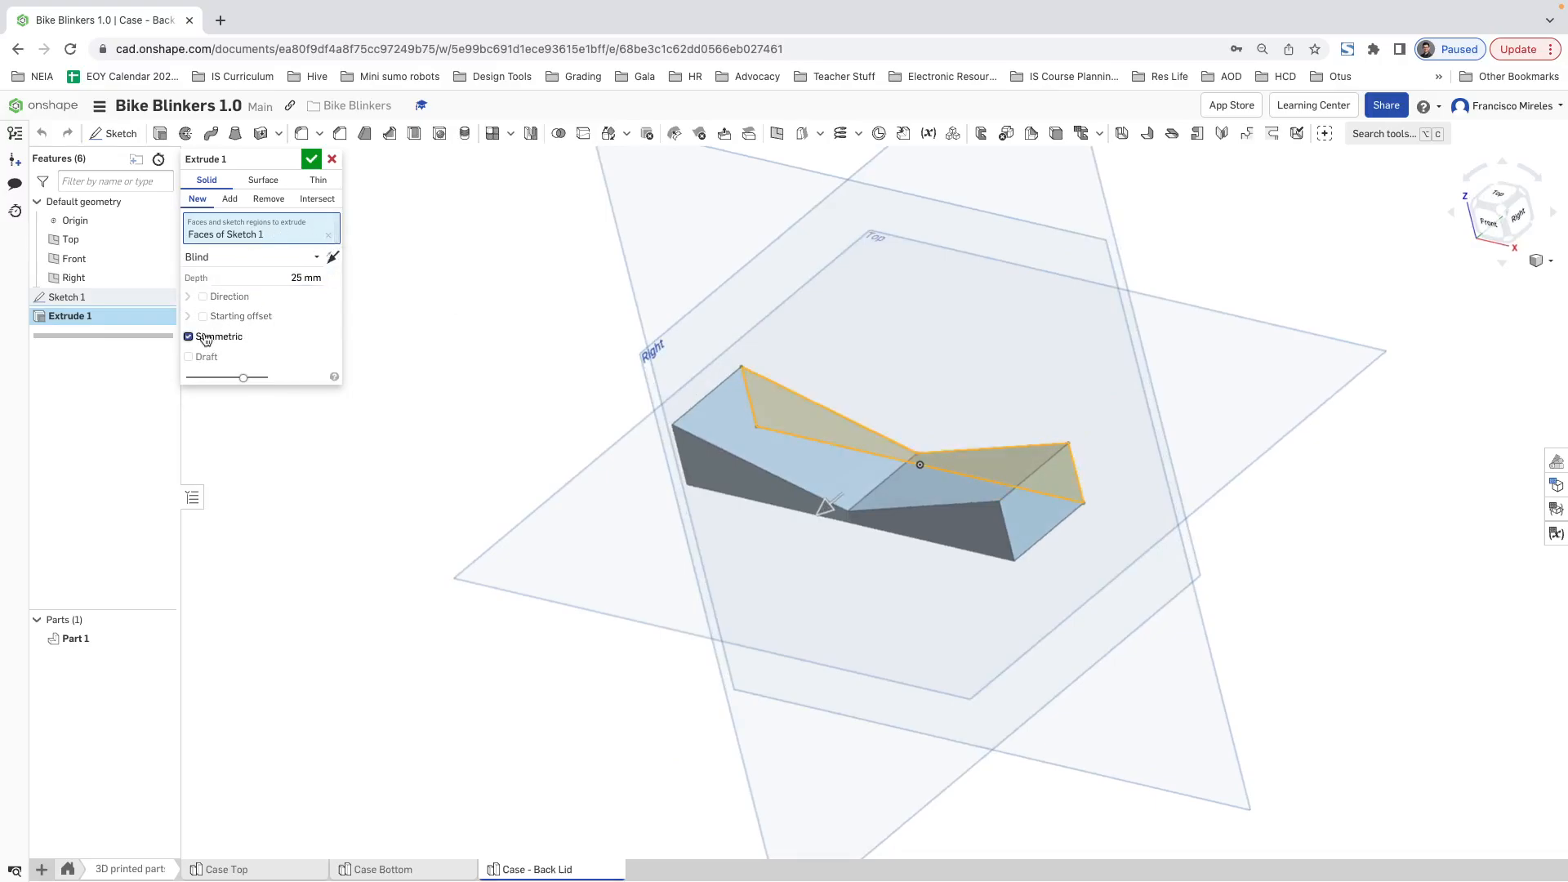
{"action": "left_click", "coordinate": [296, 279]}
{"action": "type", "text": "case"}
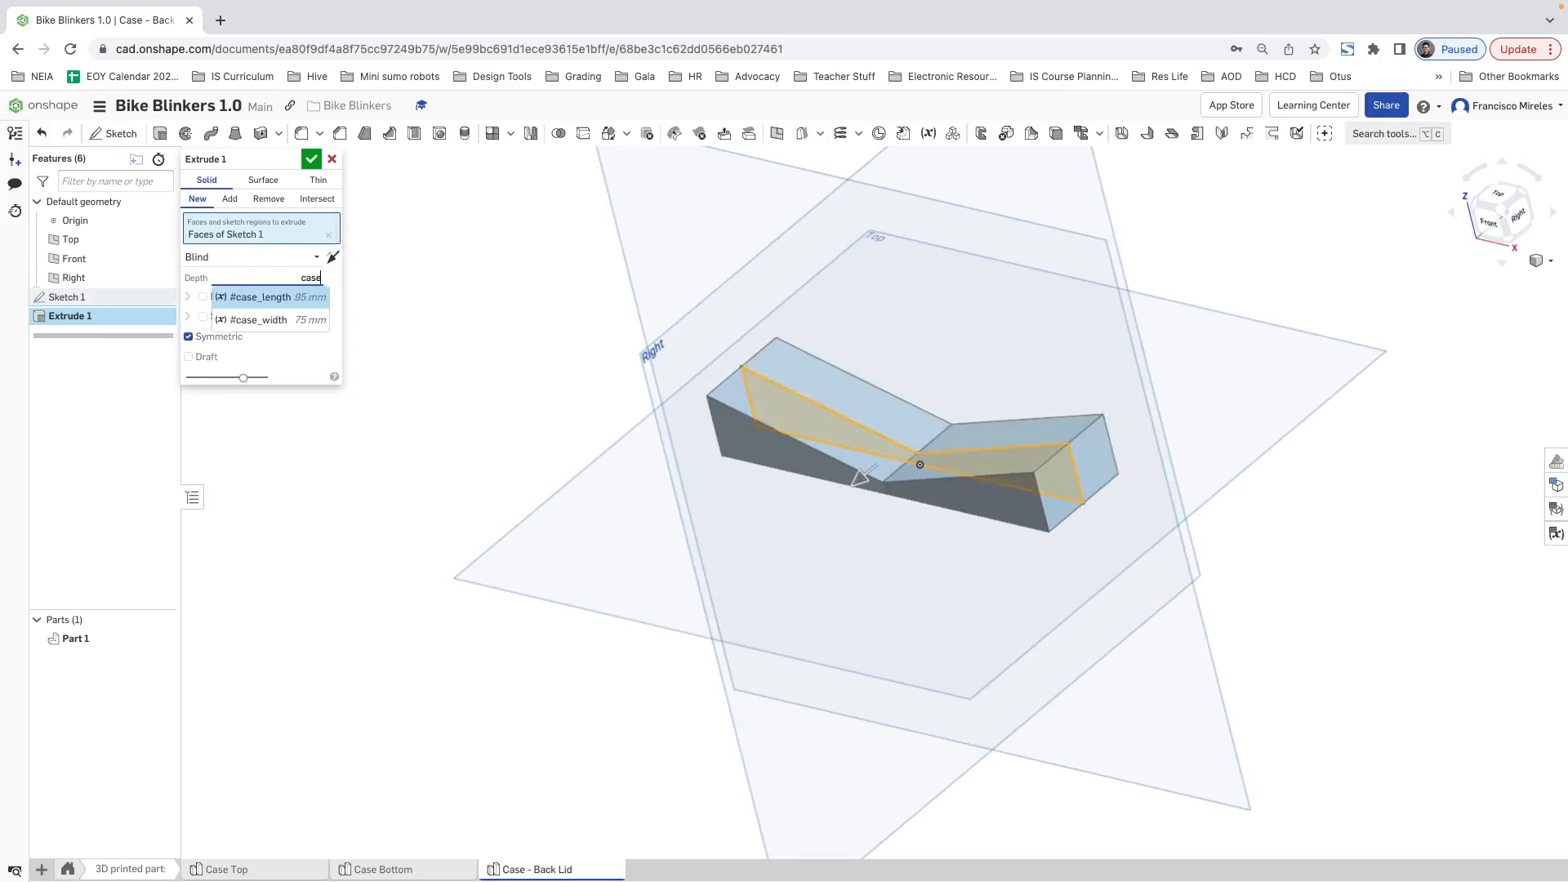
{"action": "key", "text": "Down"}
{"action": "key", "text": "Return"}
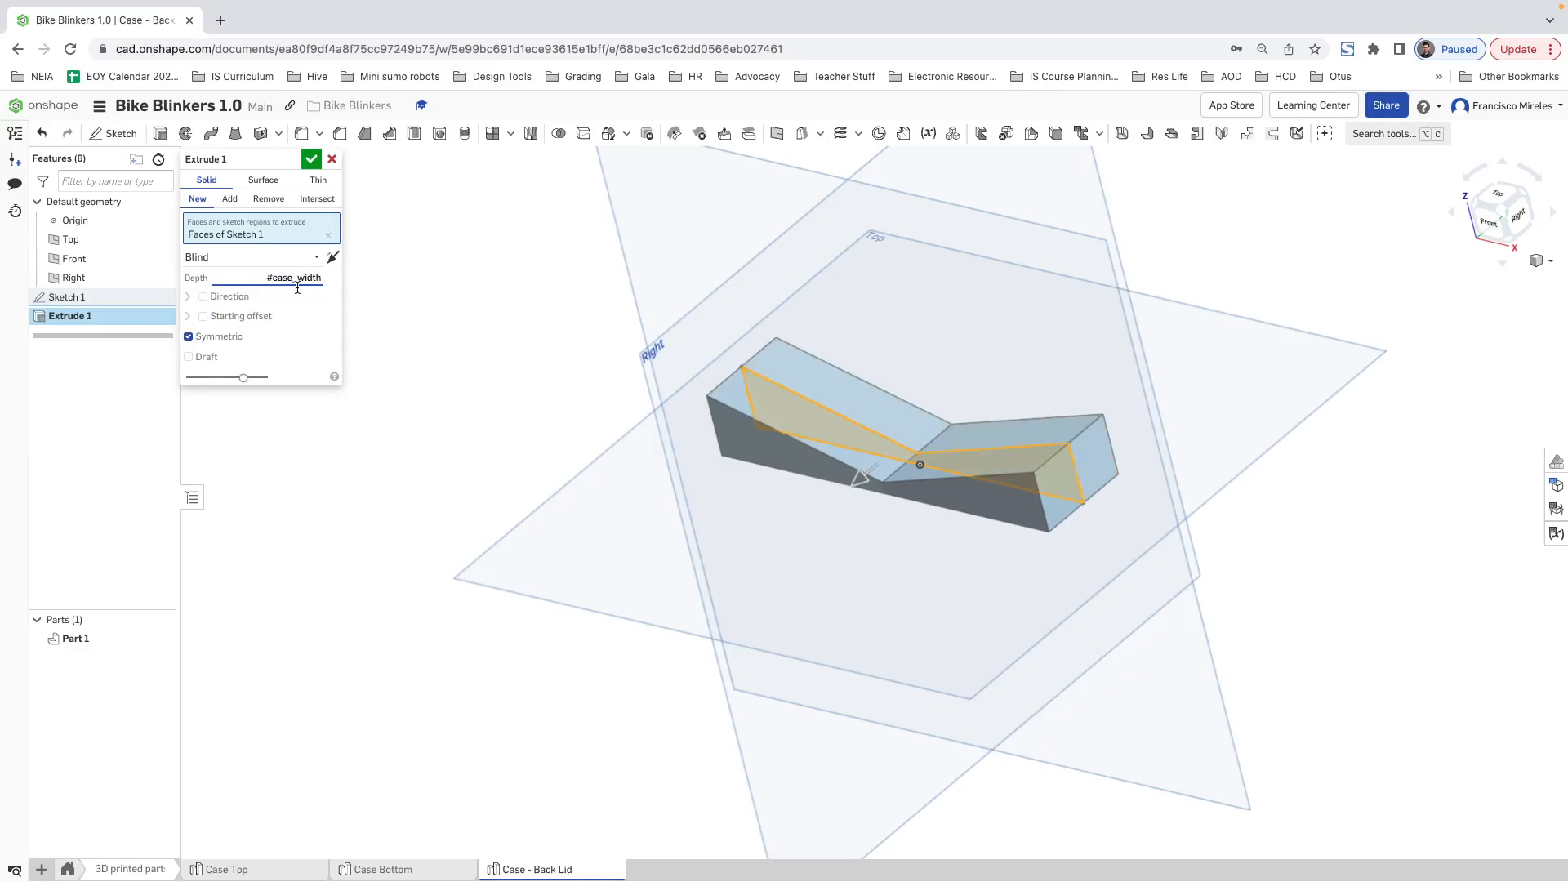
{"action": "left_click", "coordinate": [312, 160]}
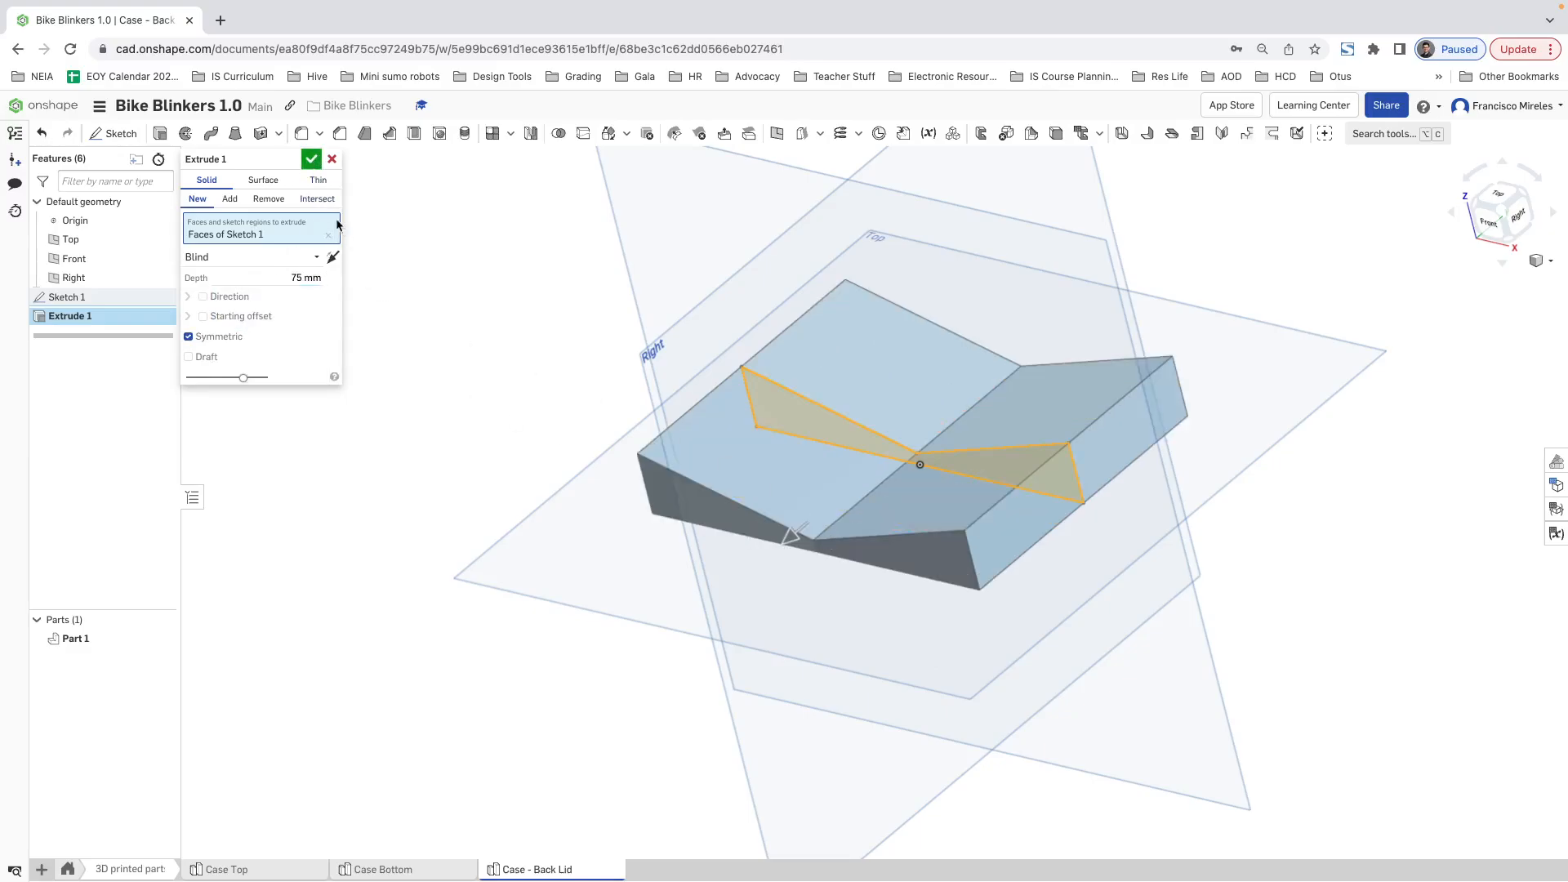
{"action": "left_click", "coordinate": [312, 160]}
Step: Measure the long and short bottom edges of the extruded lid to check its overall size
{"action": "right_click_drag", "start_coordinate": [984, 679], "coordinate": [1054, 670]}
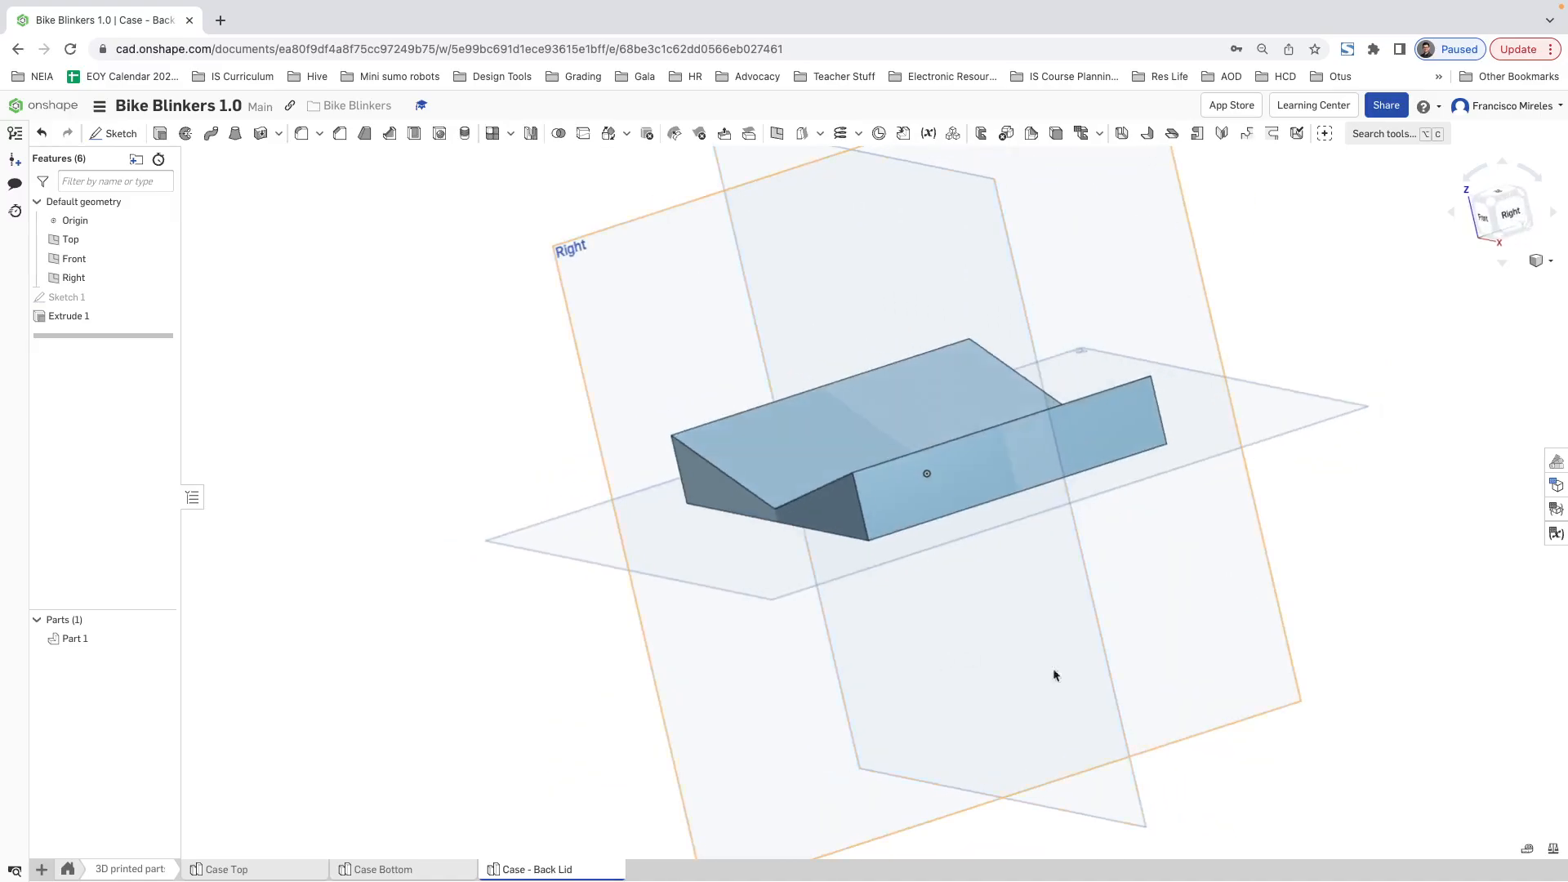
{"action": "left_click", "coordinate": [1529, 850]}
{"action": "left_click", "coordinate": [959, 510]}
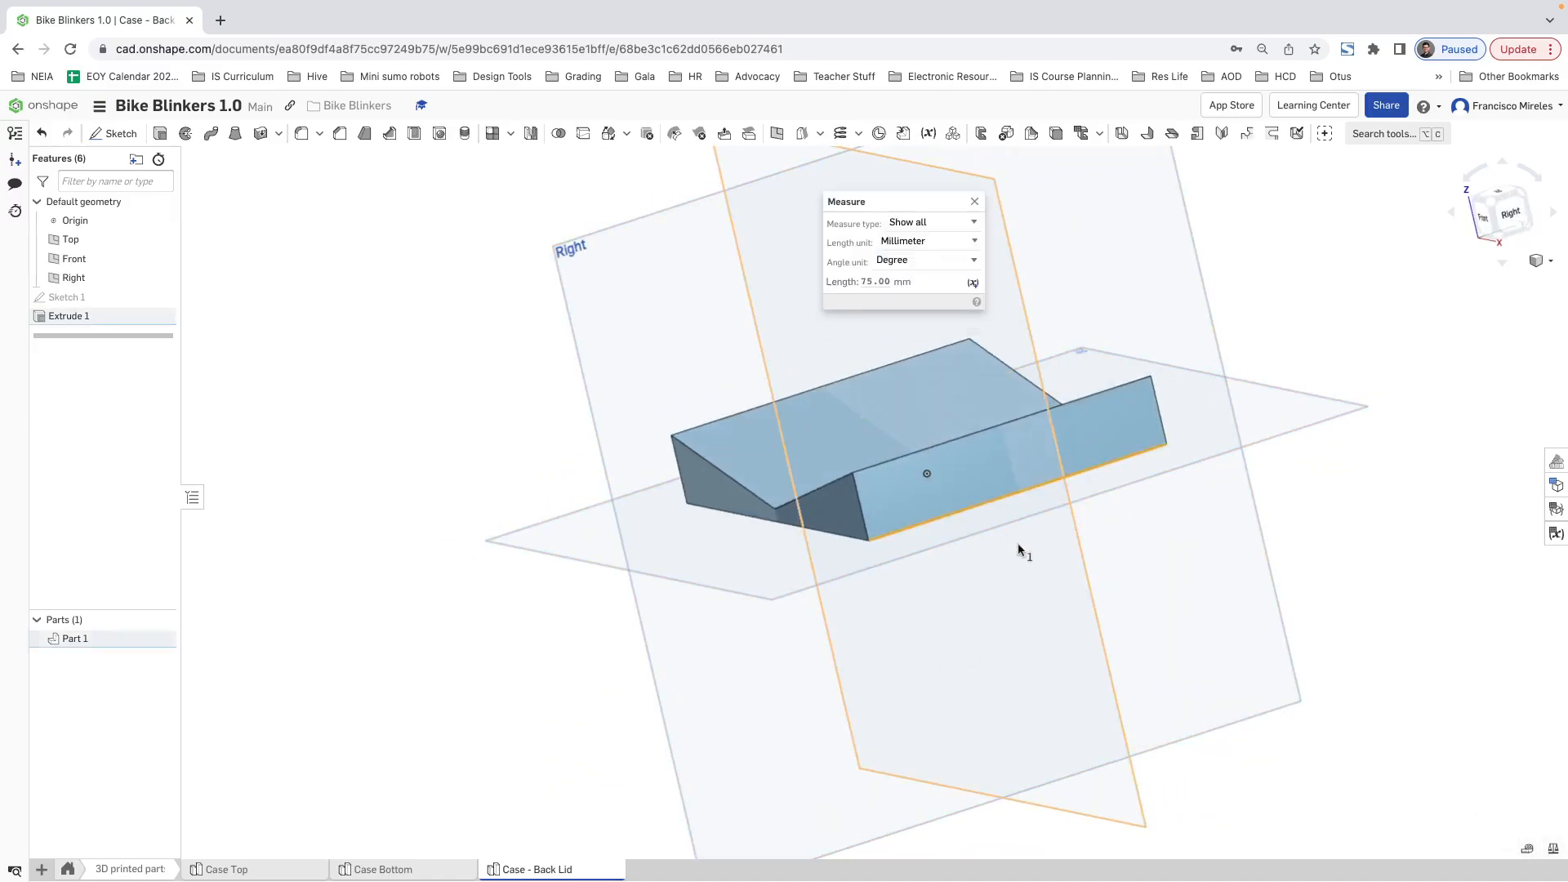
{"action": "key", "text": "Escape"}
{"action": "left_click", "coordinate": [1526, 850]}
{"action": "left_click", "coordinate": [831, 531]}
{"action": "left_click", "coordinate": [914, 530]}
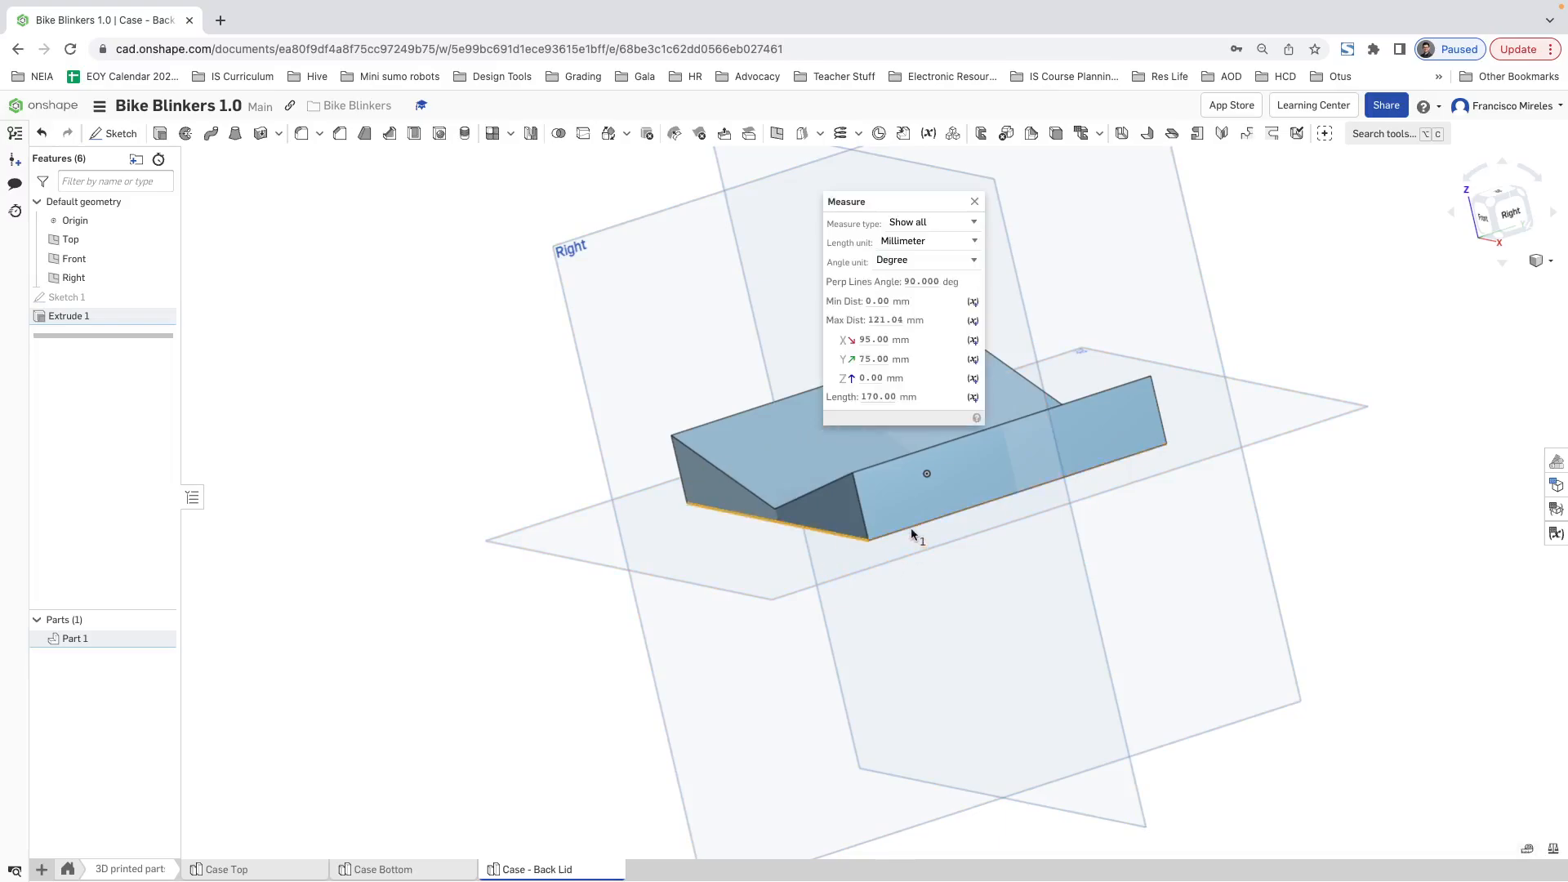
{"action": "left_click", "coordinate": [830, 533]}
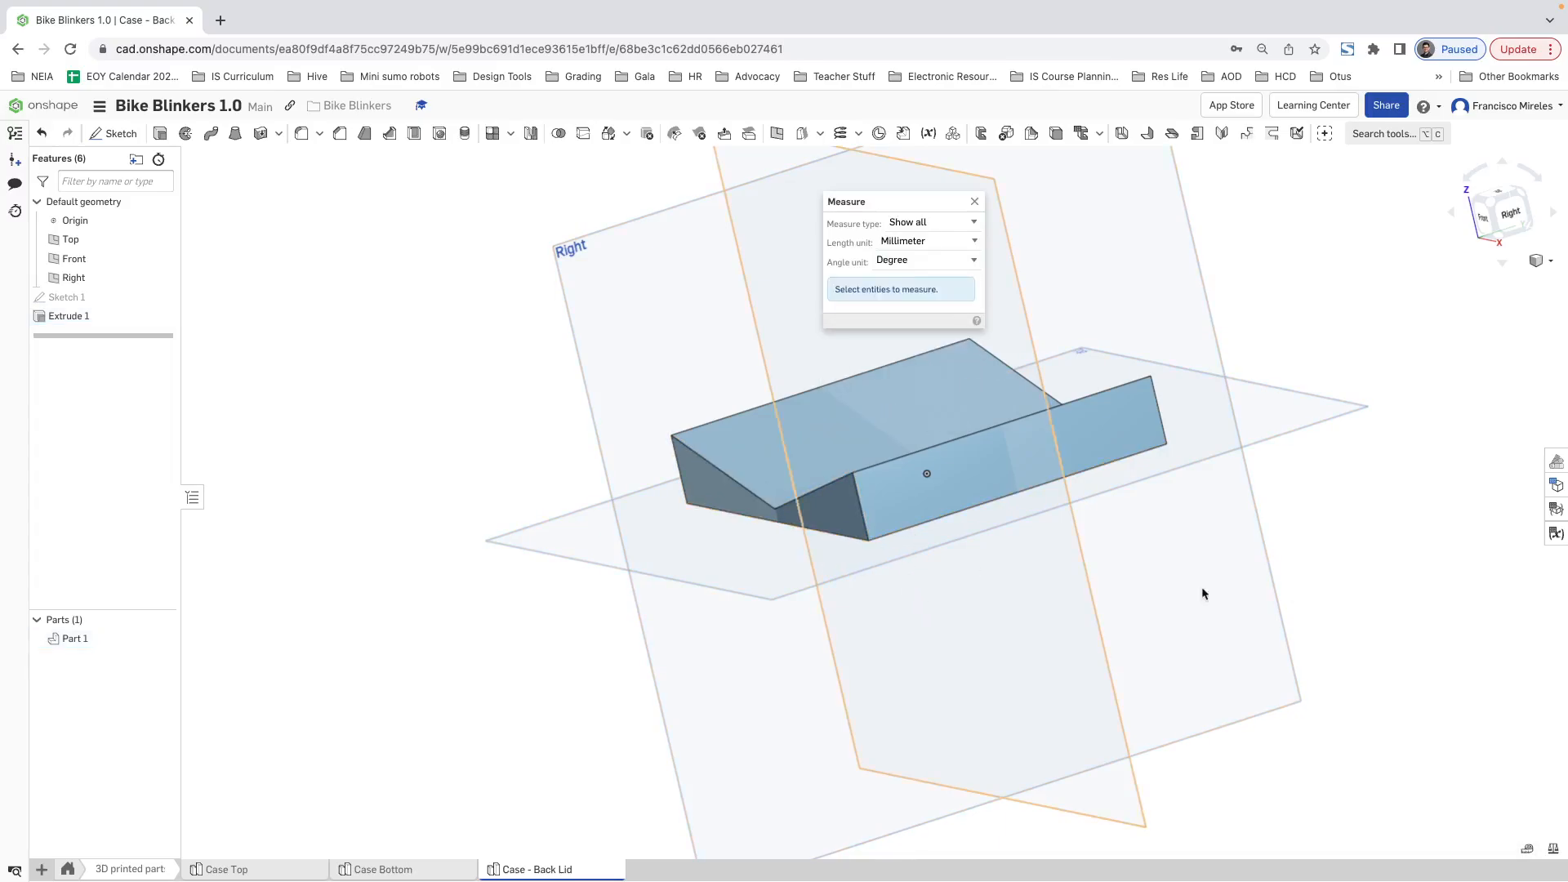
{"action": "left_click", "coordinate": [974, 201]}
Step: Start a new sketch on the Front plane, viewed straight on at the lid's negative-X end
{"action": "right_click_drag", "start_coordinate": [727, 462], "coordinate": [850, 499]}
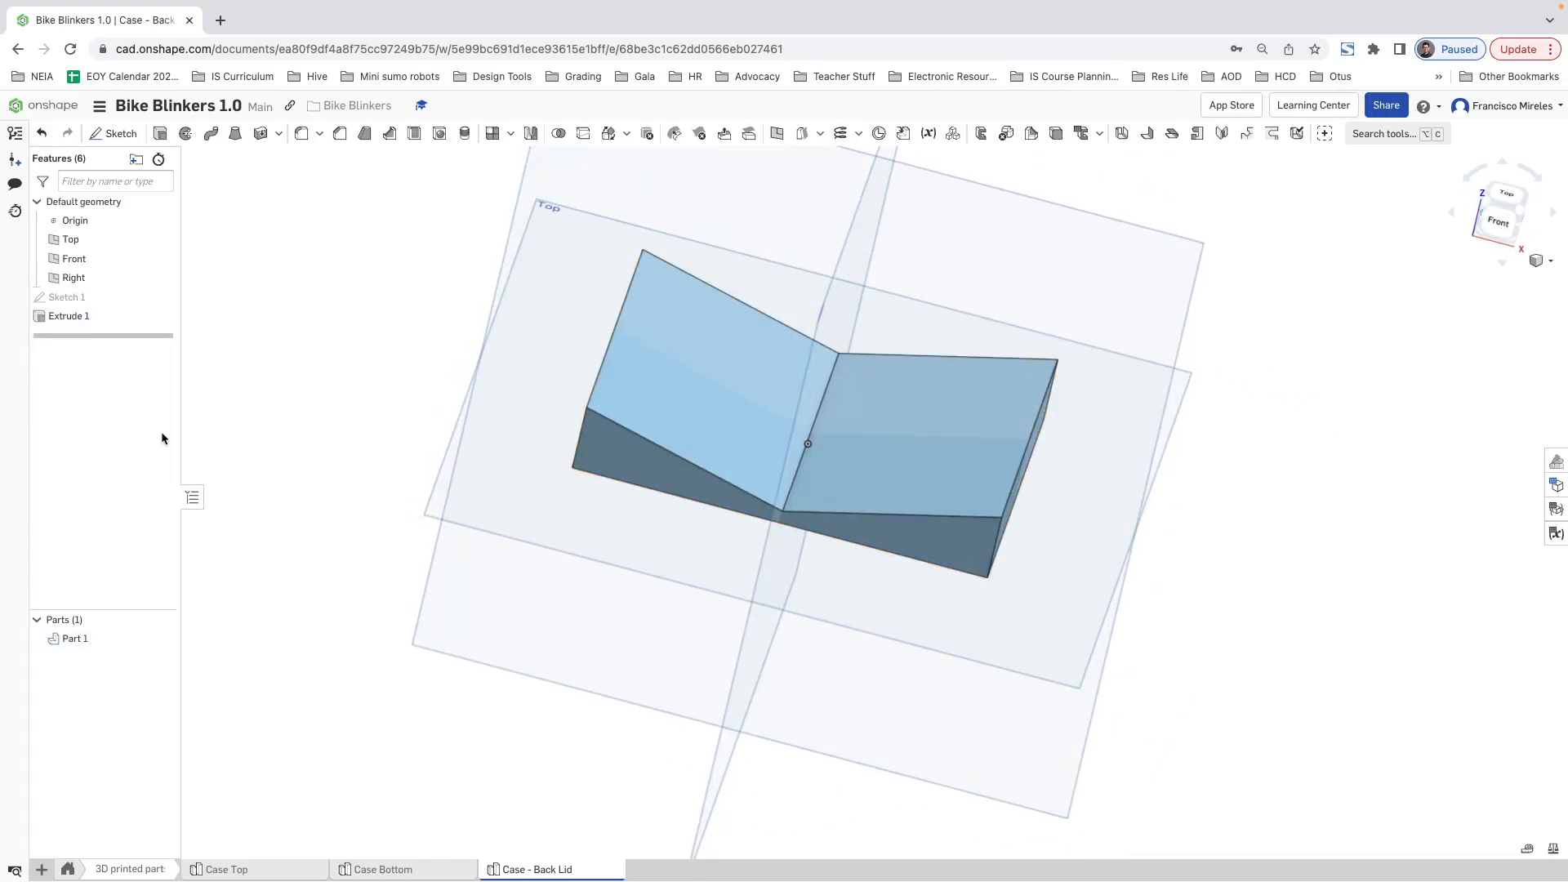
{"action": "right_click_drag", "start_coordinate": [970, 486], "coordinate": [956, 456]}
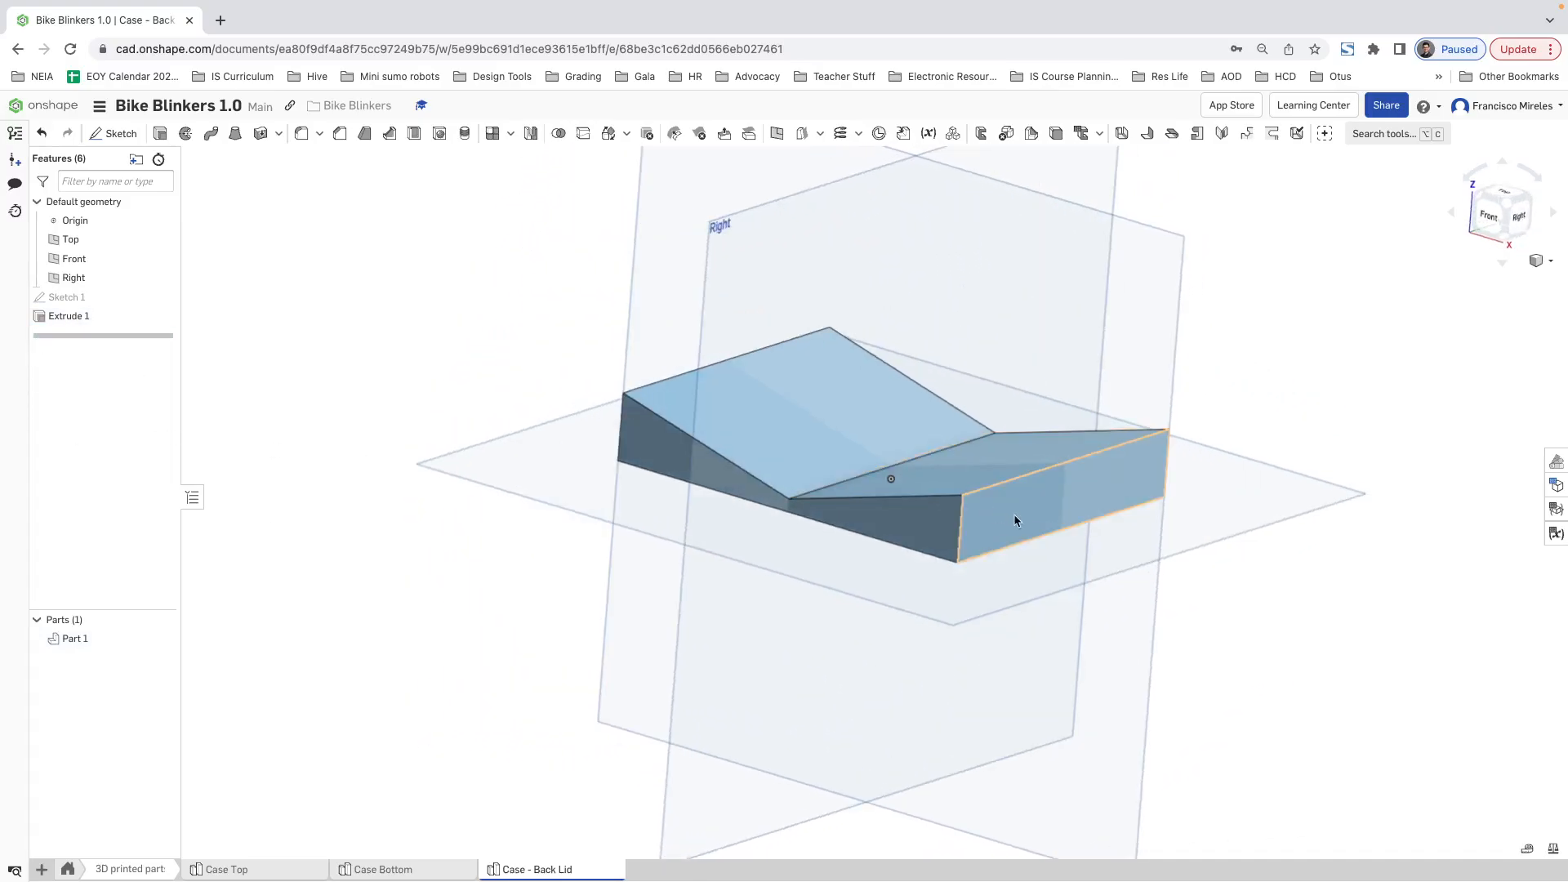
{"action": "right_click_drag", "start_coordinate": [774, 508], "coordinate": [783, 478]}
{"action": "scroll", "coordinate": [784, 476], "scroll_direction": "down", "scroll_amount": 5}
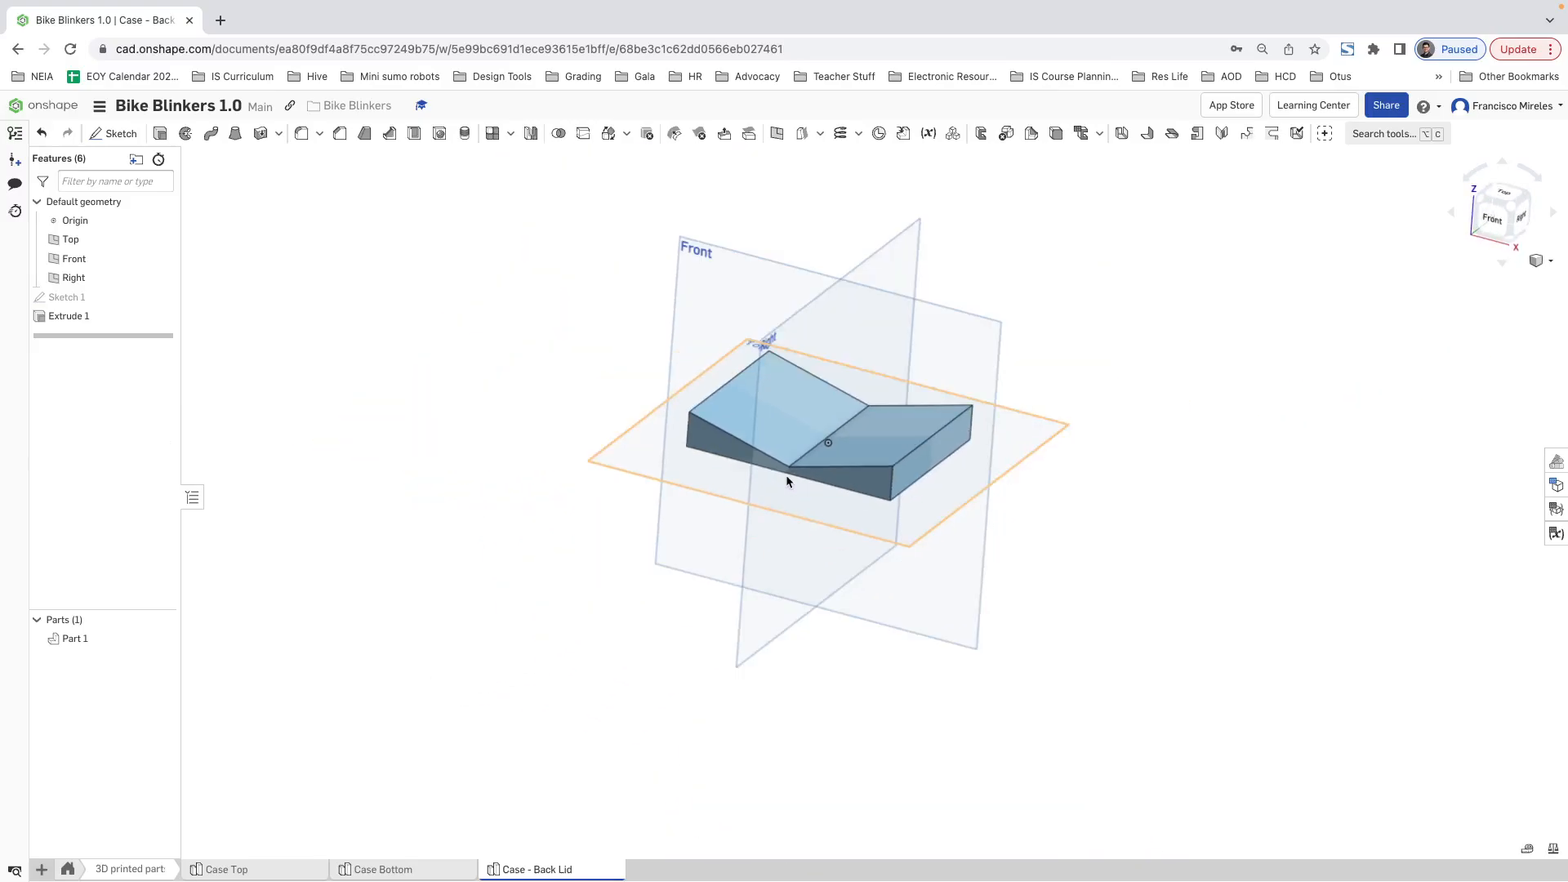
{"action": "right_click", "coordinate": [702, 259]}
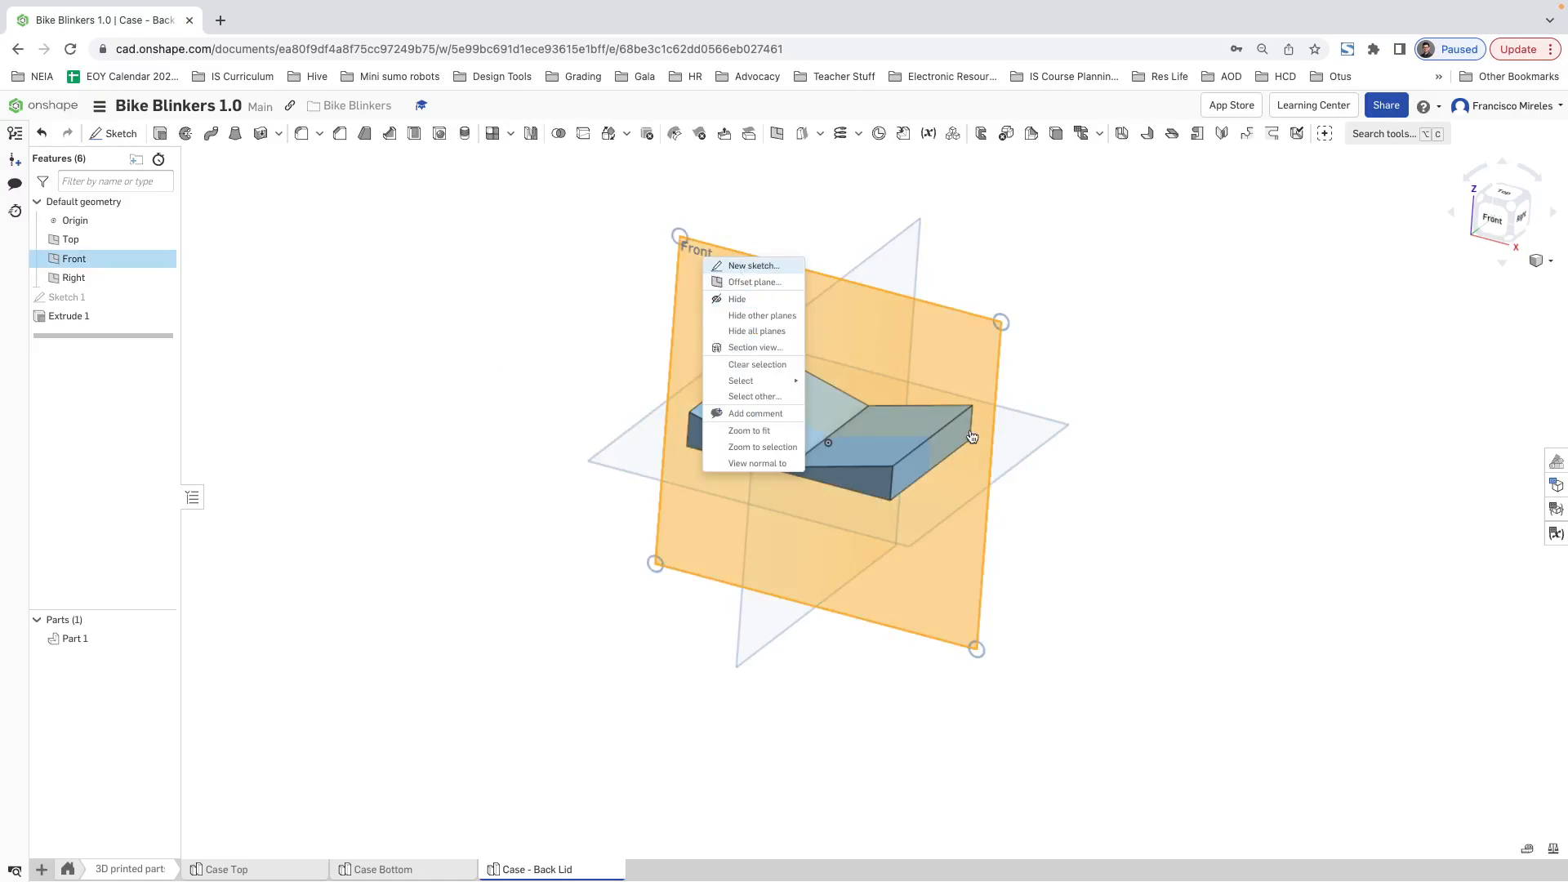
{"action": "left_click", "coordinate": [754, 266]}
{"action": "mouse_move", "coordinate": [727, 430]}
{"action": "right_mouse_down"}
{"action": "mouse_move", "coordinate": [797, 420]}
{"action": "mouse_move", "coordinate": [623, 403]}
{"action": "right_mouse_up"}
{"action": "left_click", "coordinate": [1510, 217]}
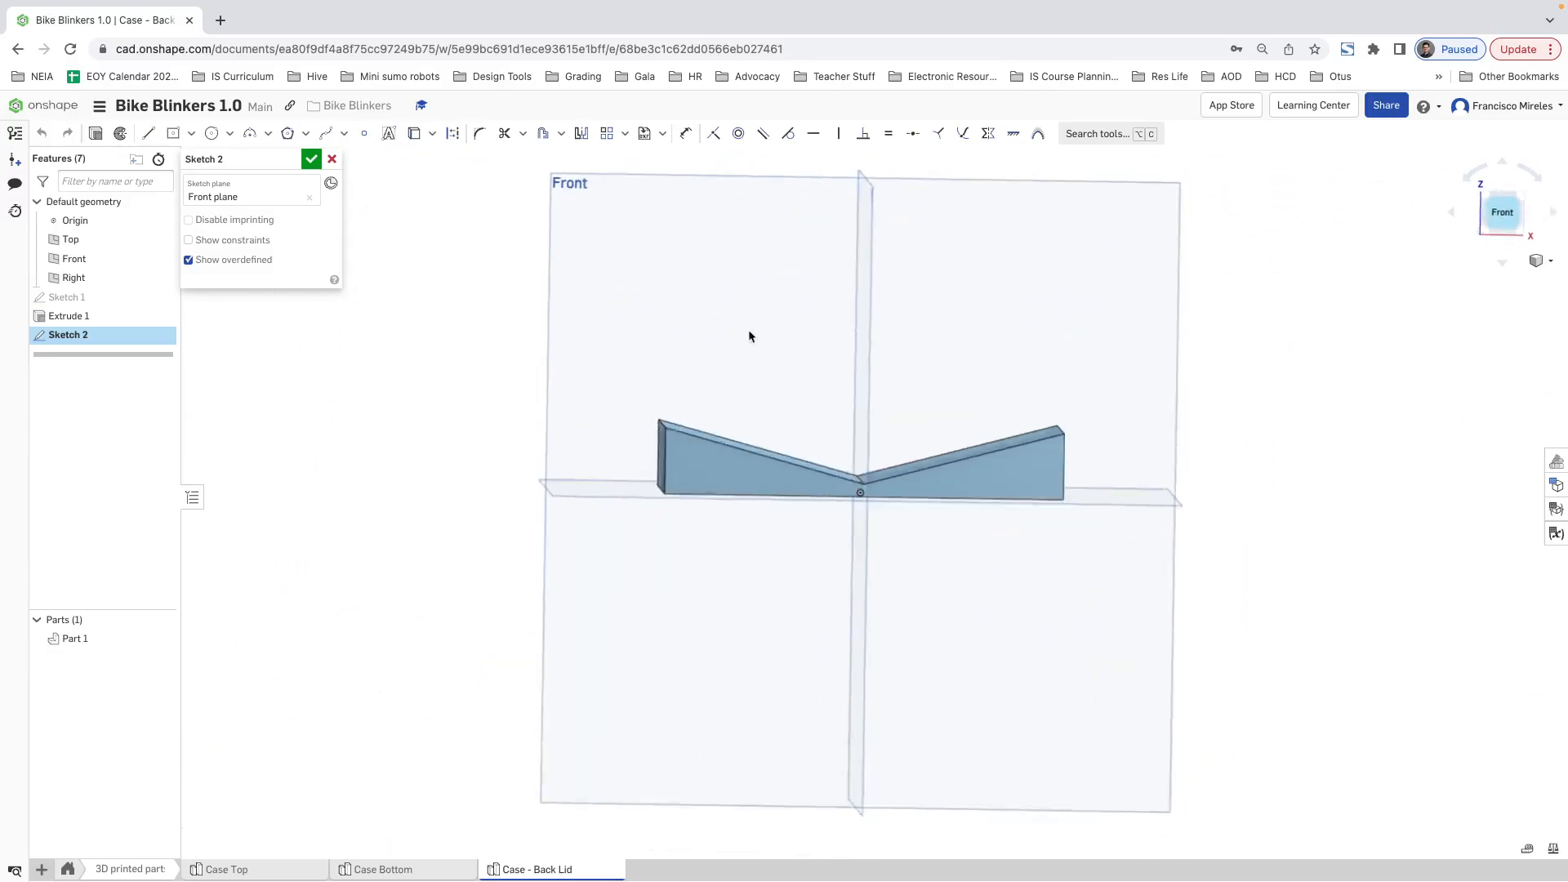
{"action": "scroll", "coordinate": [655, 433], "scroll_direction": "up", "scroll_amount": 5}
Step: Project the lid's vertical end edge on the negative-X side into the sketch and convert it to construction geometry
{"action": "left_click", "coordinate": [148, 133]}
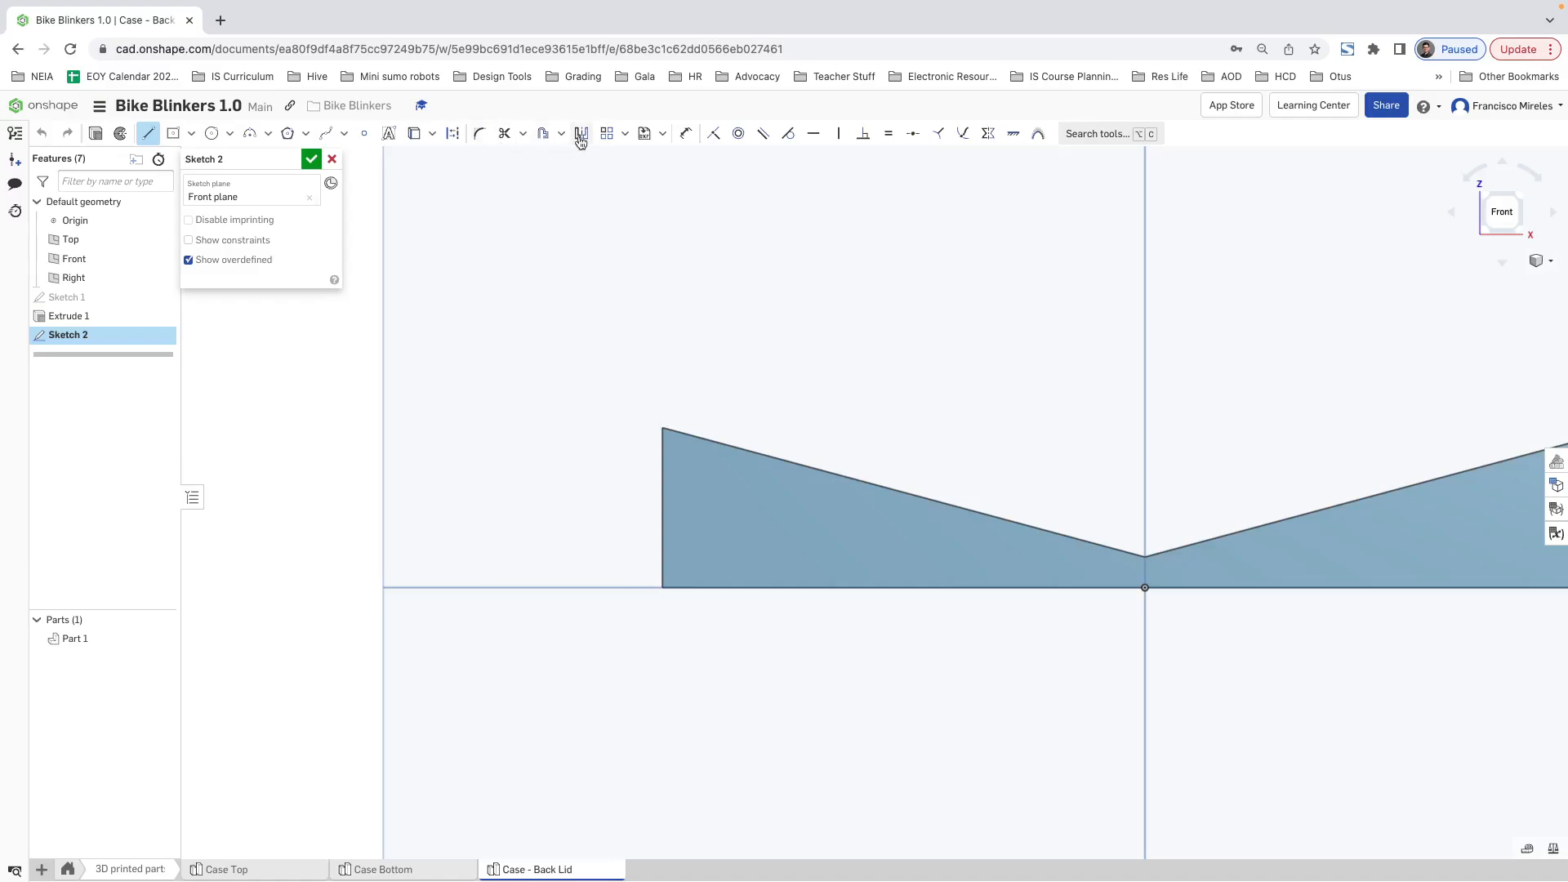
{"action": "left_click", "coordinate": [414, 133]}
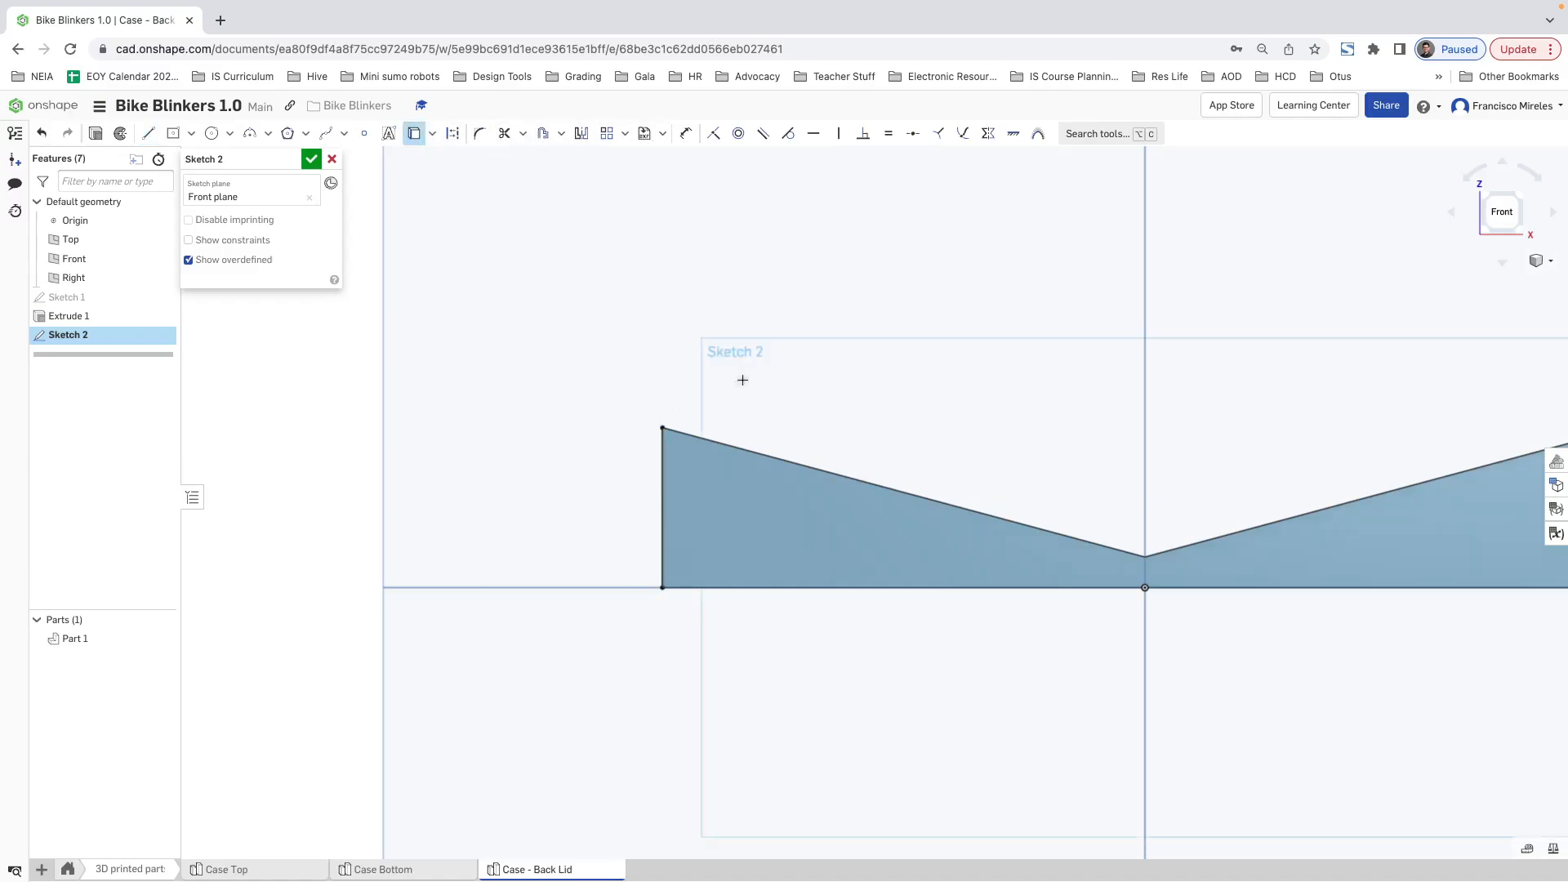
{"action": "key", "text": "Escape"}
{"action": "left_click", "coordinate": [662, 523]}
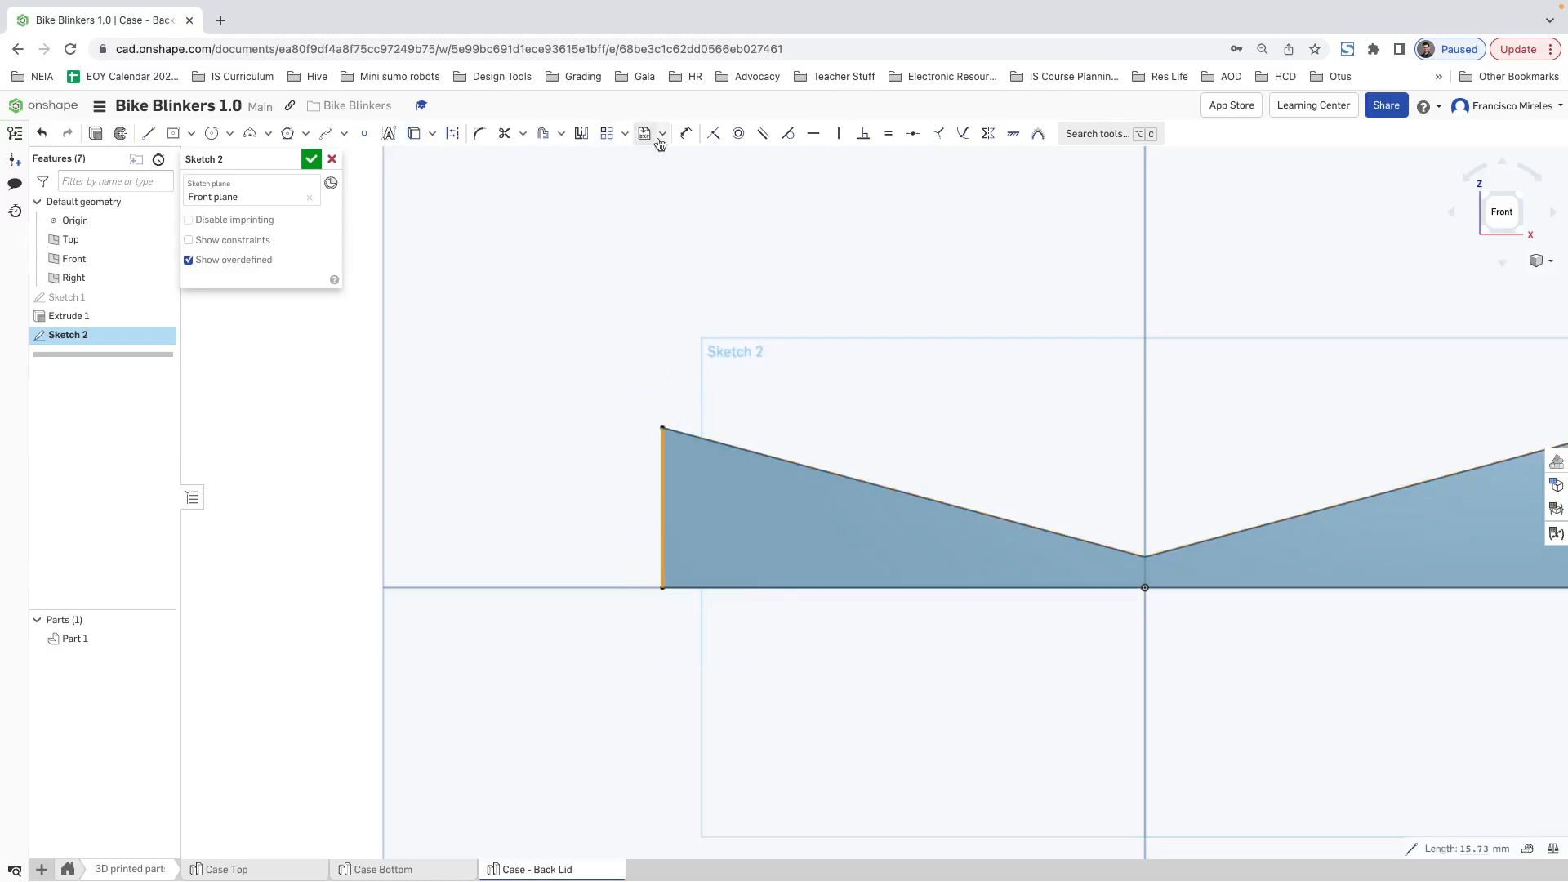
{"action": "left_click", "coordinate": [452, 133]}
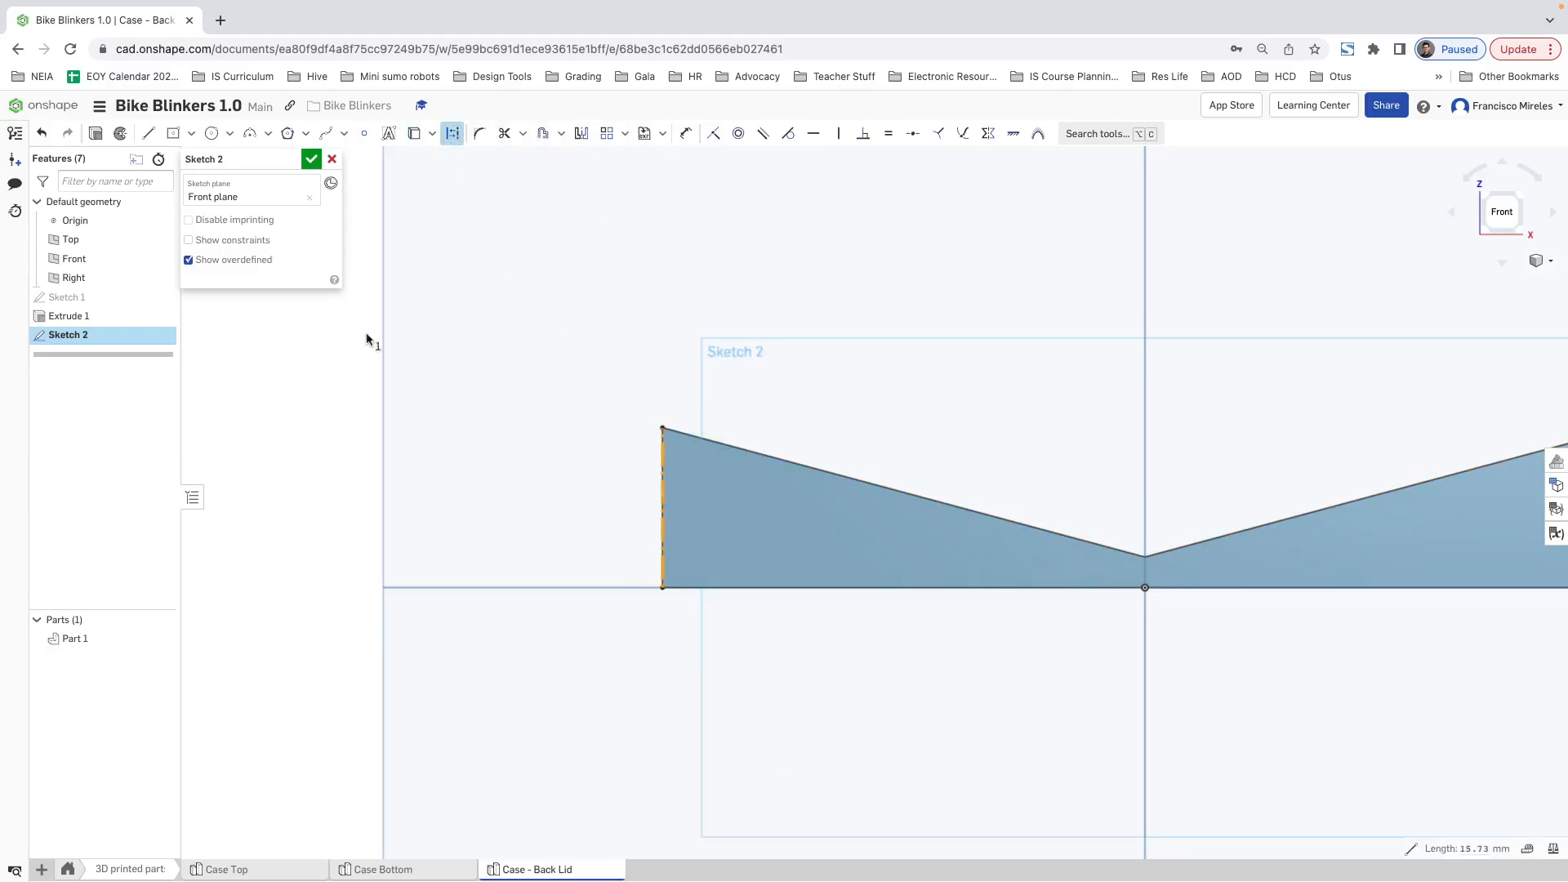
Step: Sketch an open hook outline from the lid's upper corner, about 6.1 mm outward, then down and stepping back to the end edge
{"action": "left_click", "coordinate": [149, 133]}
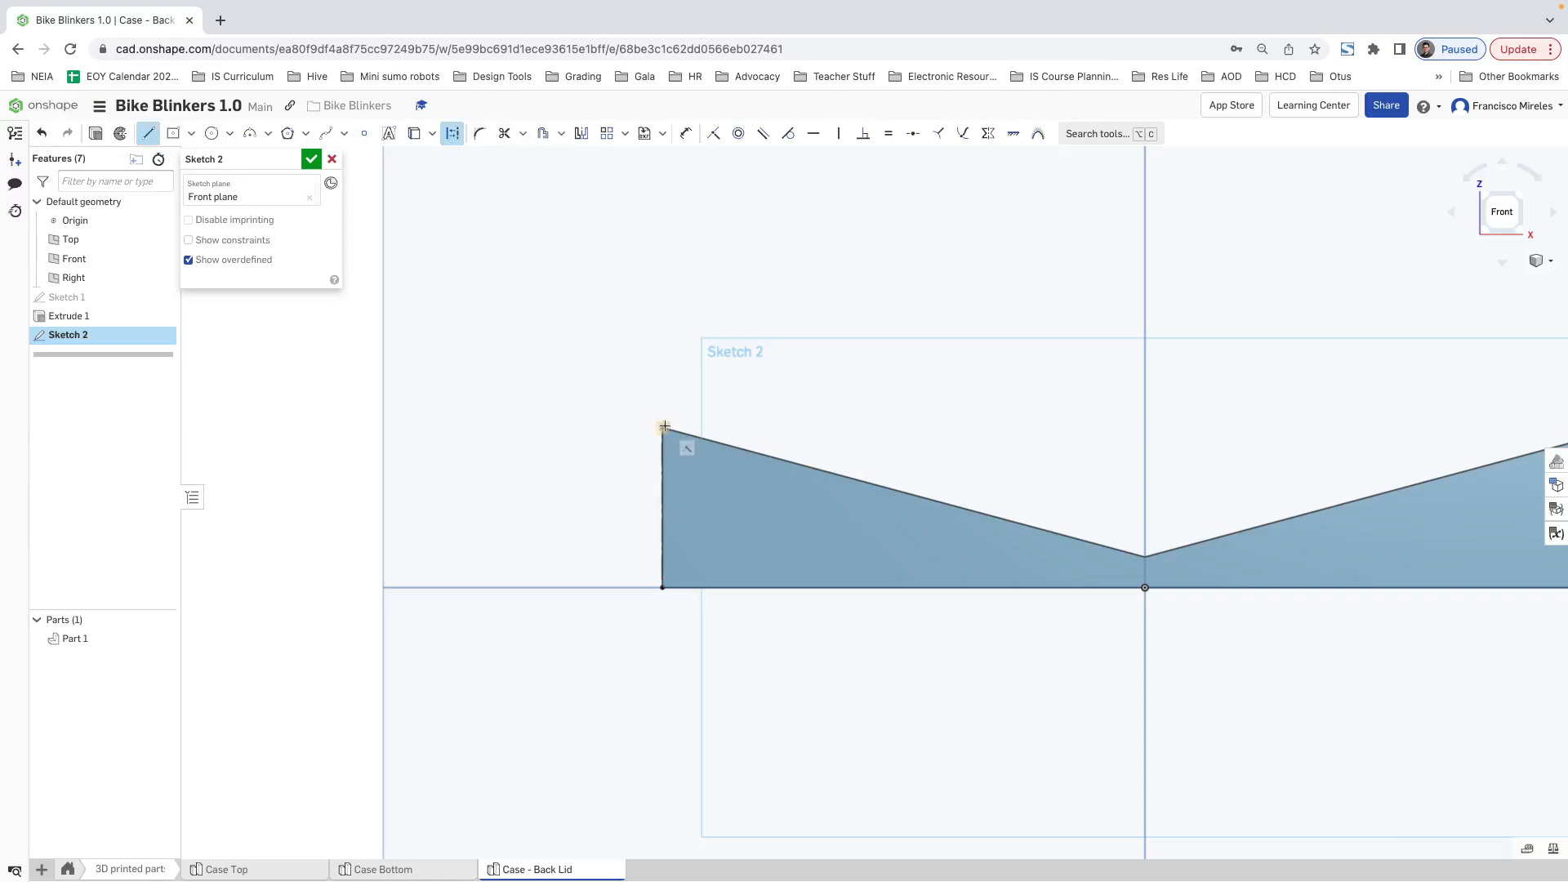
{"action": "left_click", "coordinate": [662, 427]}
{"action": "left_click", "coordinate": [602, 434]}
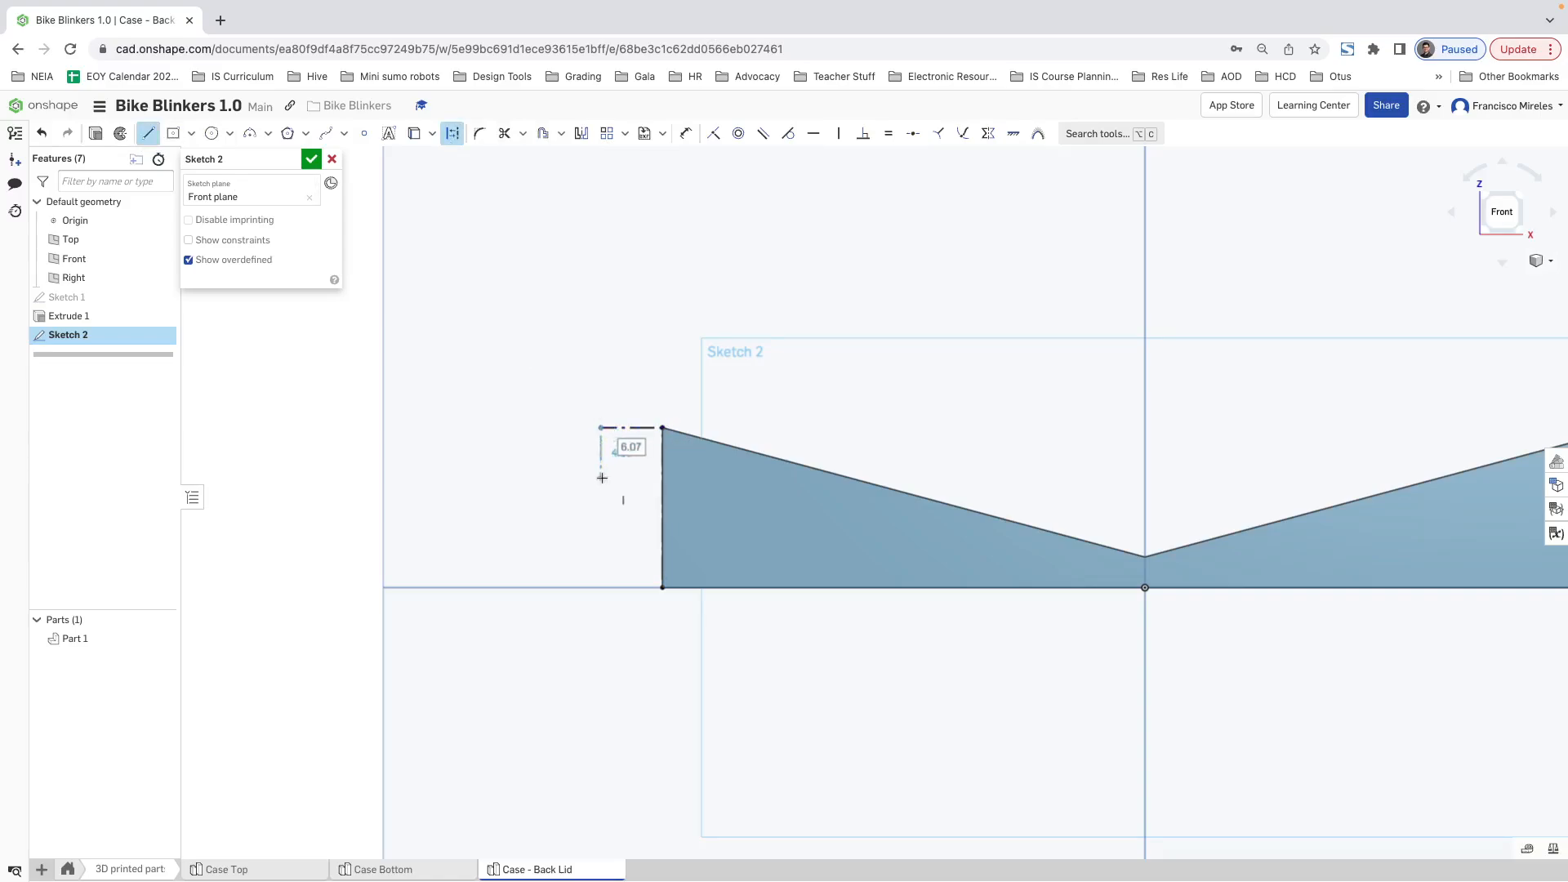
{"action": "left_click", "coordinate": [601, 477]}
{"action": "left_click", "coordinate": [629, 477]}
{"action": "left_click", "coordinate": [629, 447]}
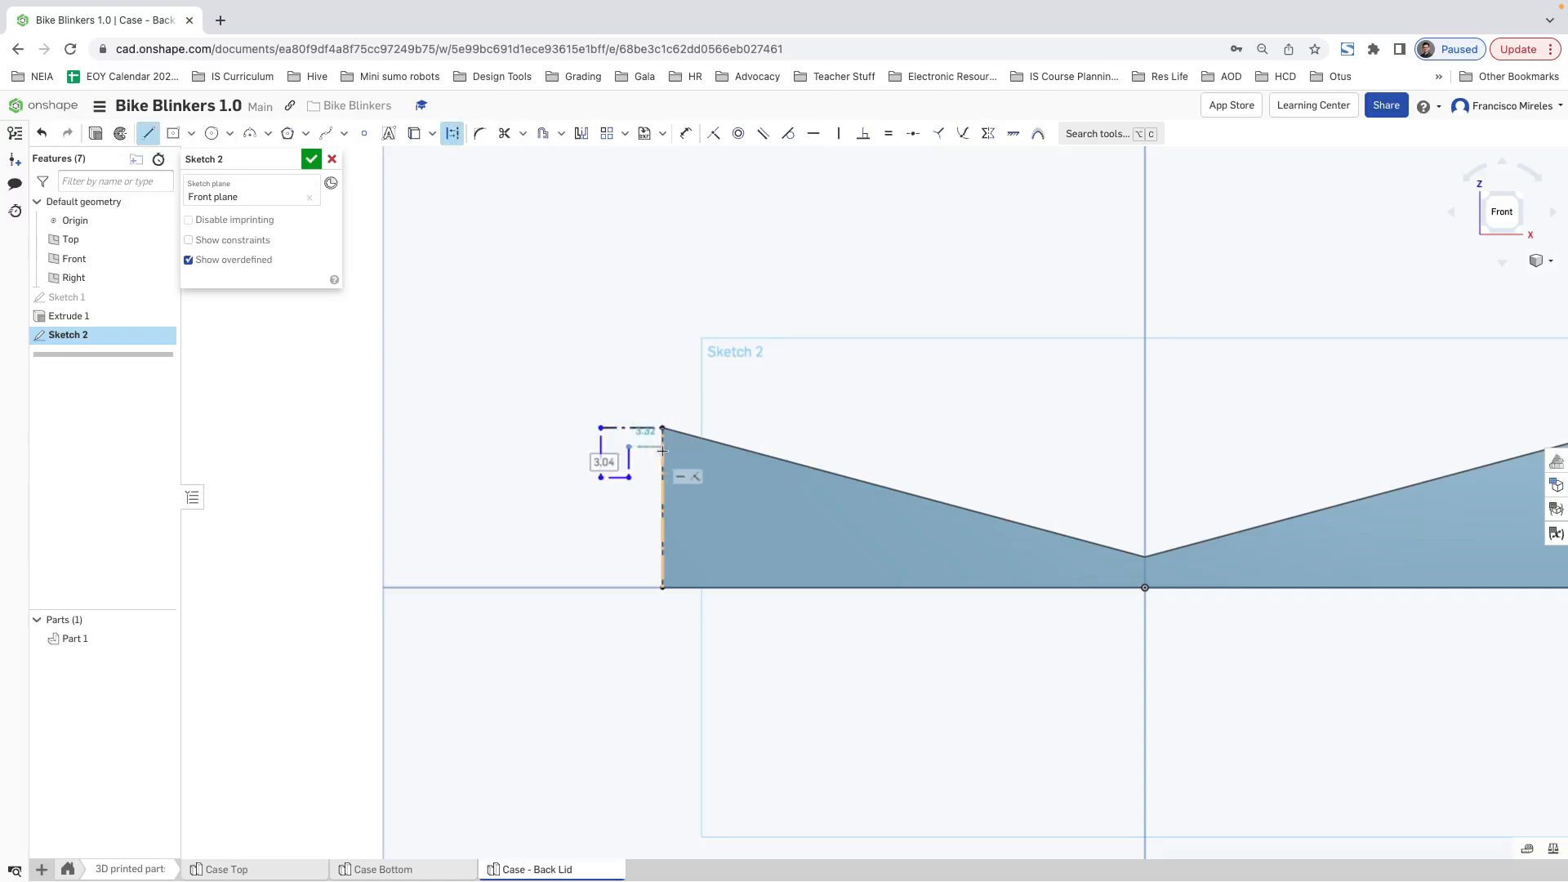
{"action": "left_click", "coordinate": [662, 447]}
{"action": "key", "text": "Escape"}
Step: Close the hook outline with a line along the lid's end edge and convert its construction lines to solid geometry
{"action": "scroll", "coordinate": [669, 442], "scroll_direction": "up", "scroll_amount": 5}
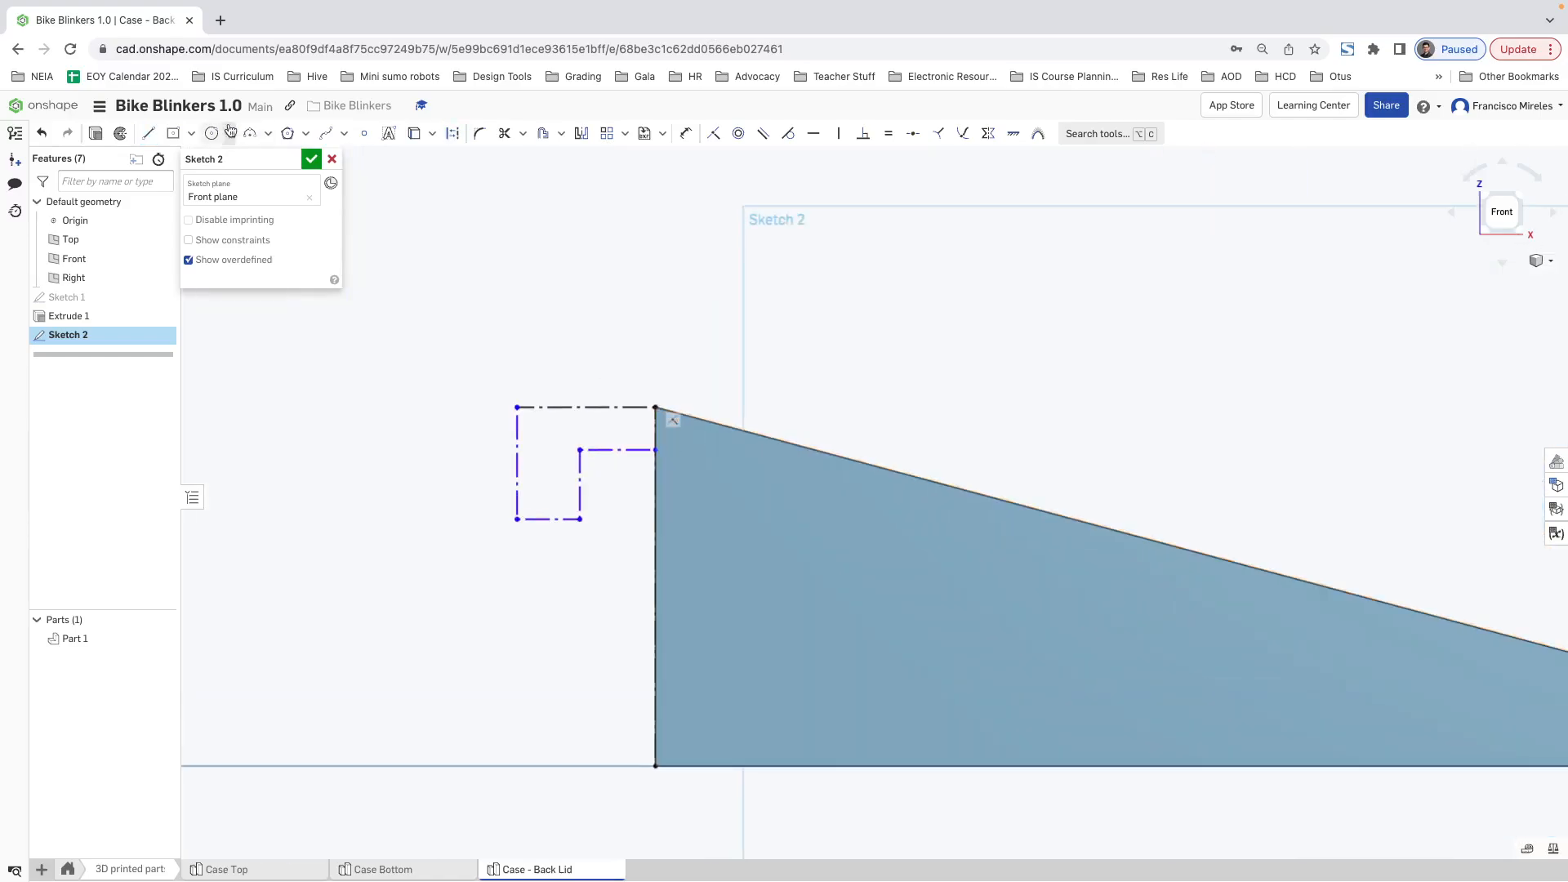
{"action": "left_click", "coordinate": [148, 133]}
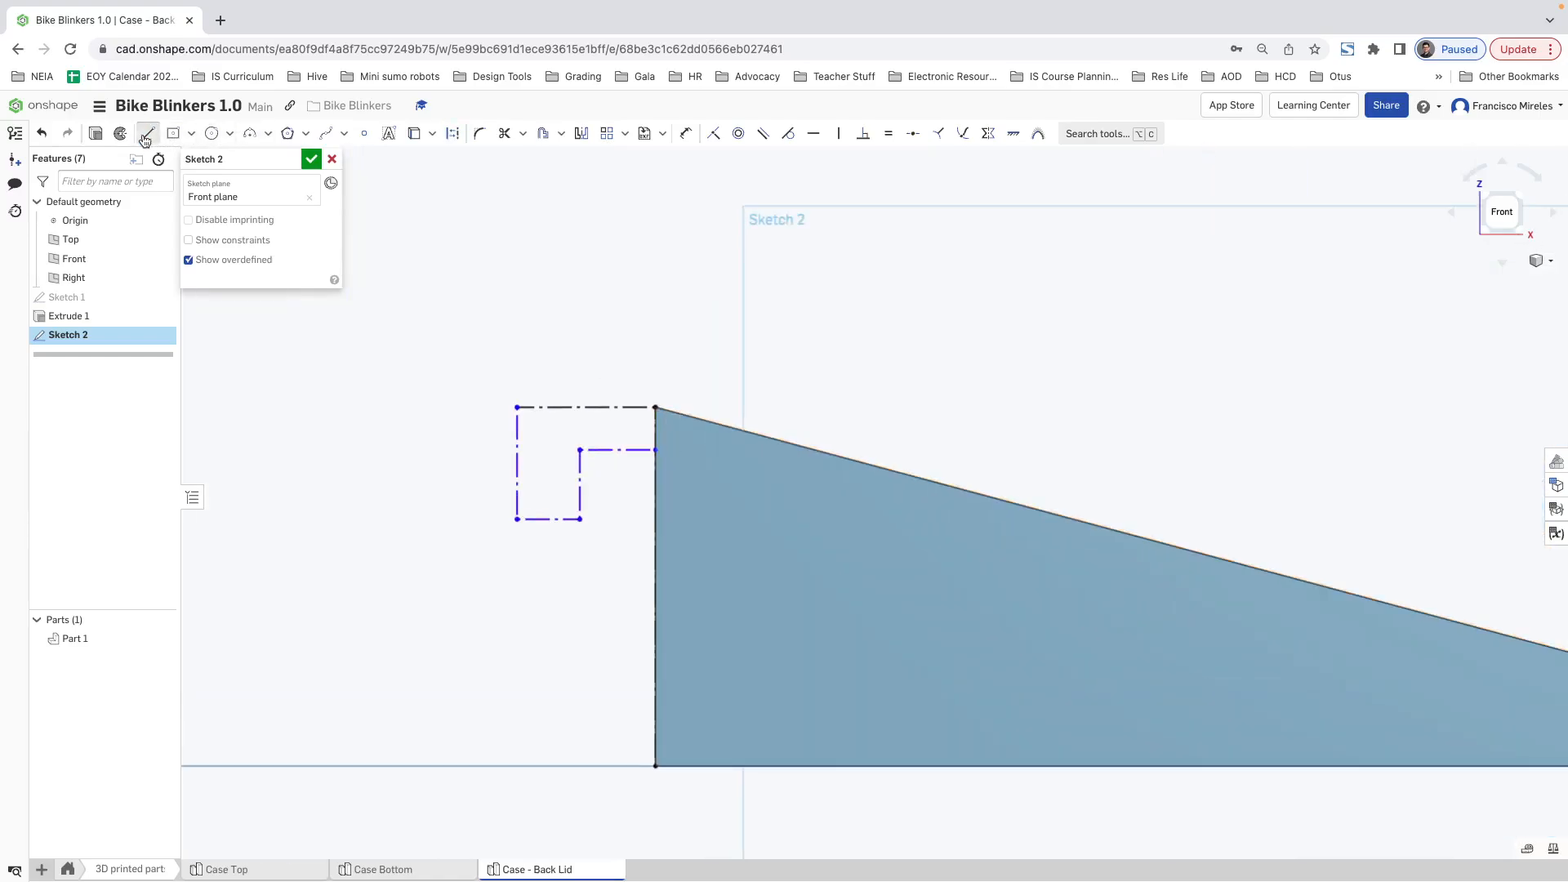
{"action": "left_click", "coordinate": [656, 408]}
{"action": "left_click", "coordinate": [655, 449]}
{"action": "key", "text": "Escape"}
{"action": "left_click_drag", "start_coordinate": [482, 372], "coordinate": [804, 615]}
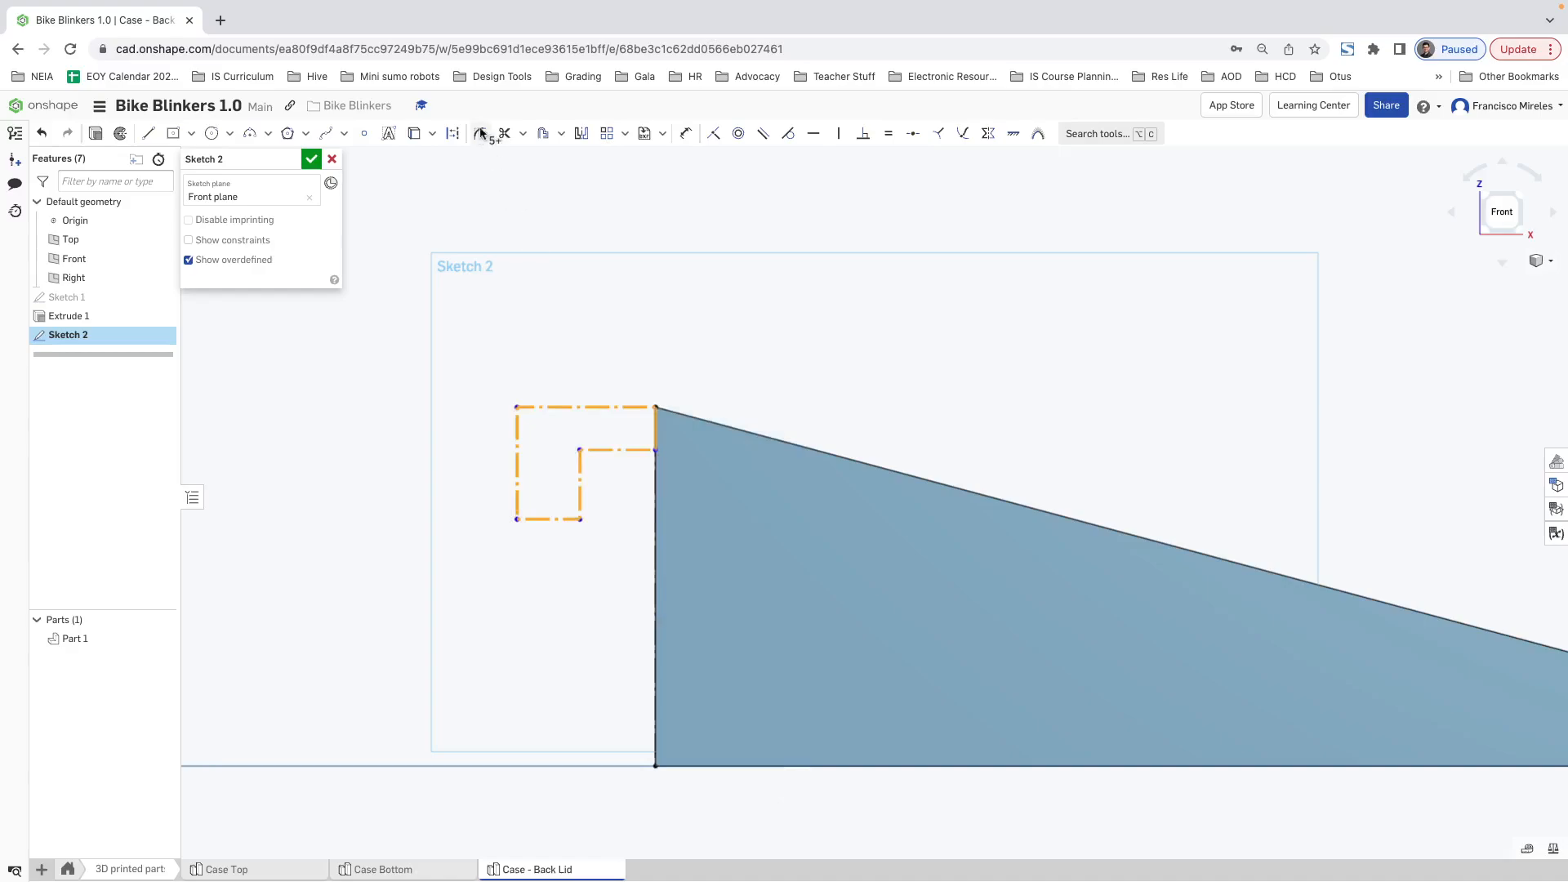
{"action": "left_click", "coordinate": [450, 133]}
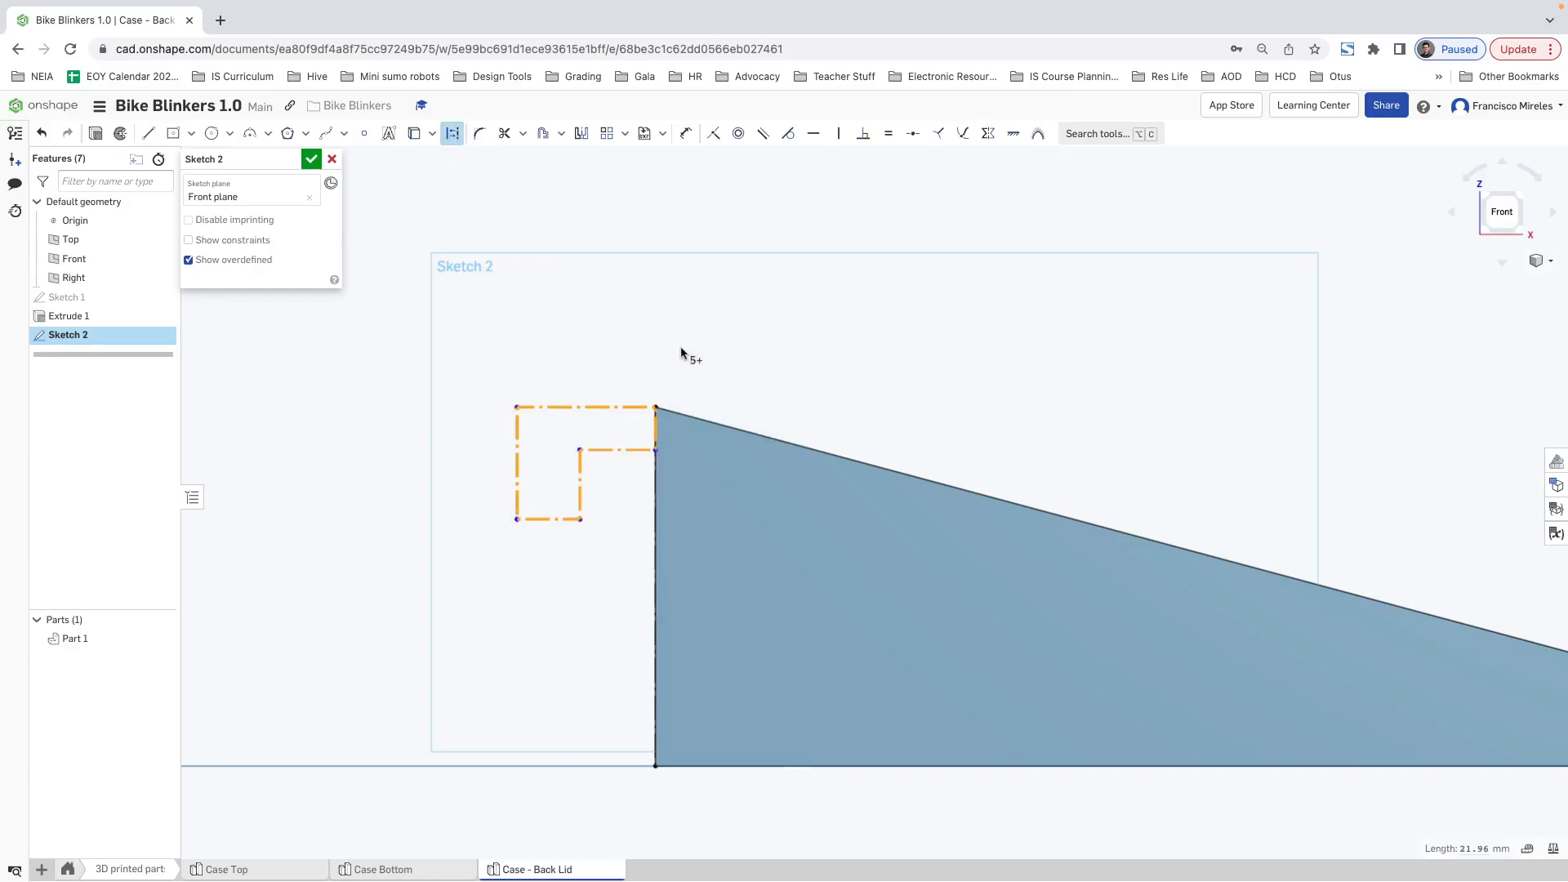
{"action": "left_click", "coordinate": [453, 133]}
{"action": "left_click", "coordinate": [640, 331]}
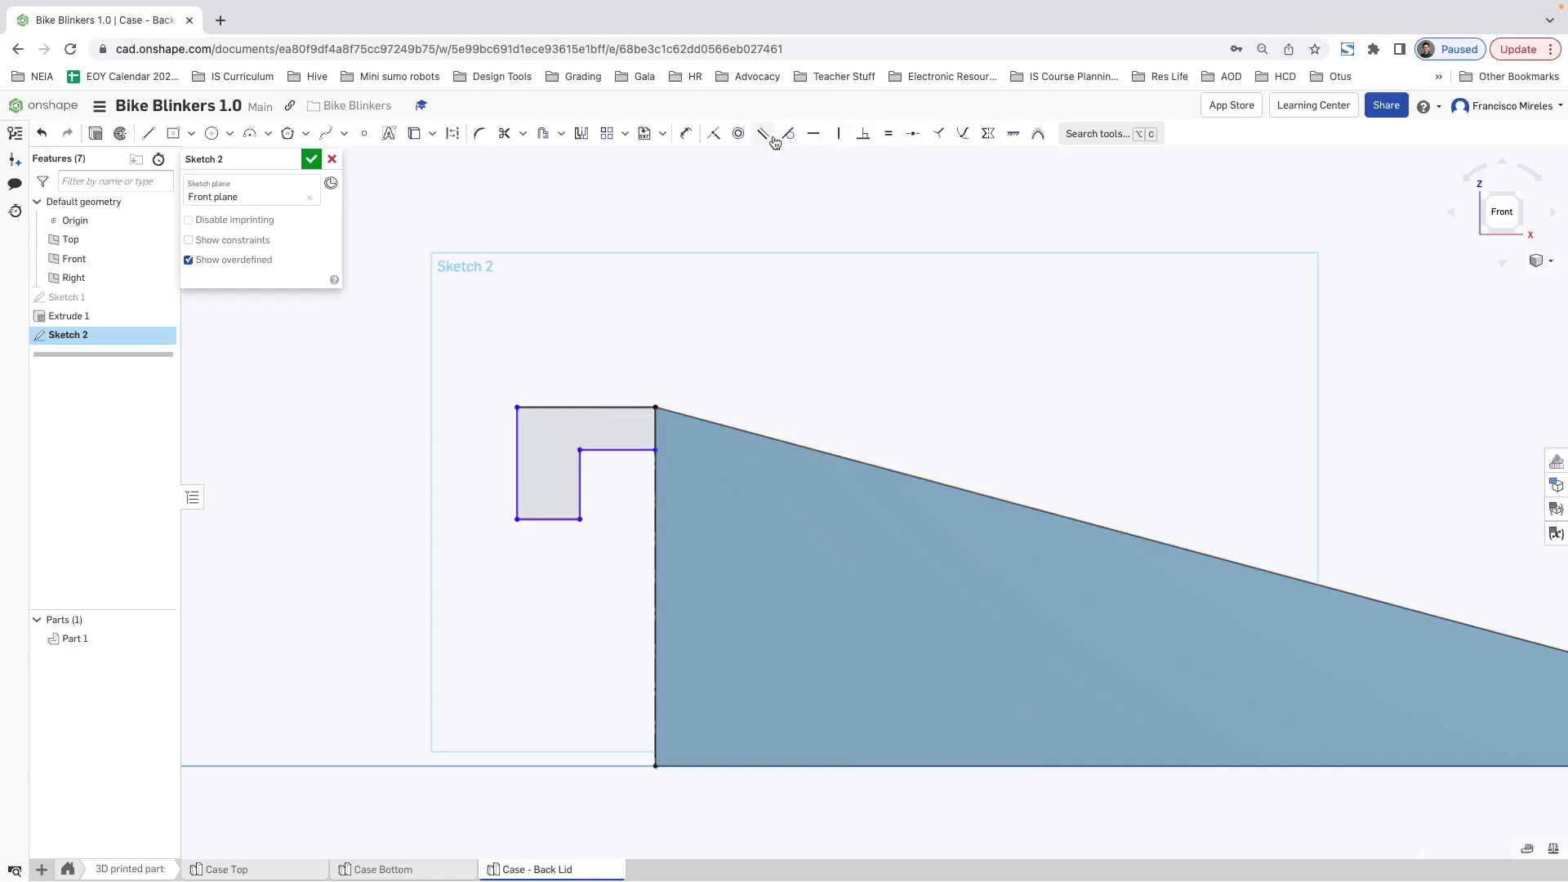
Step: Dimension the thickness of the hook's horizontal arm to 4 mm
{"action": "left_click", "coordinate": [686, 134]}
{"action": "left_click", "coordinate": [614, 449]}
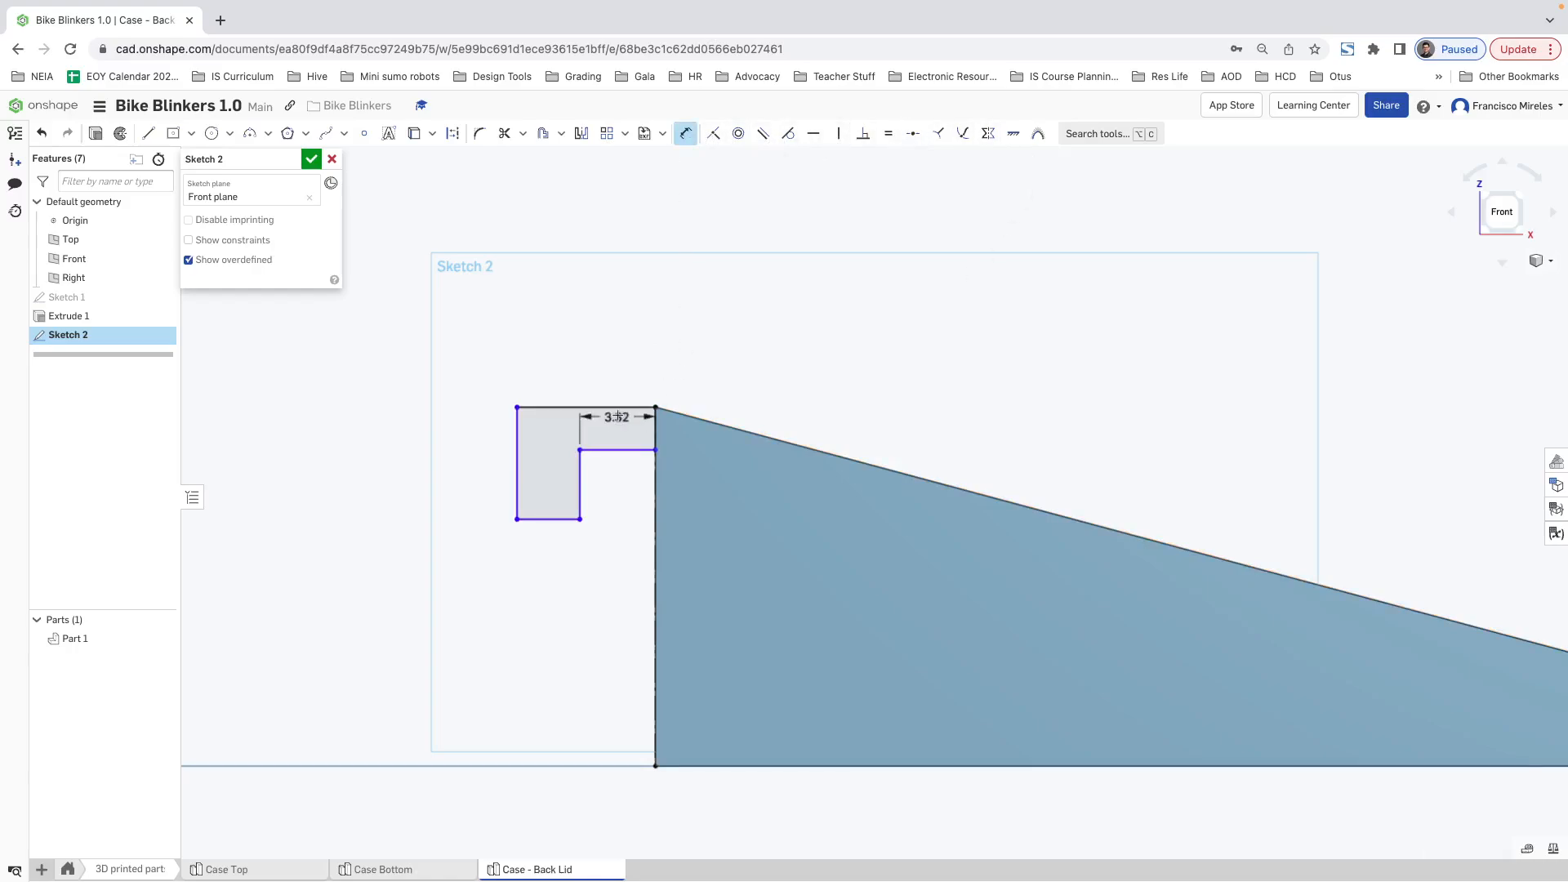
{"action": "left_click", "coordinate": [615, 407]}
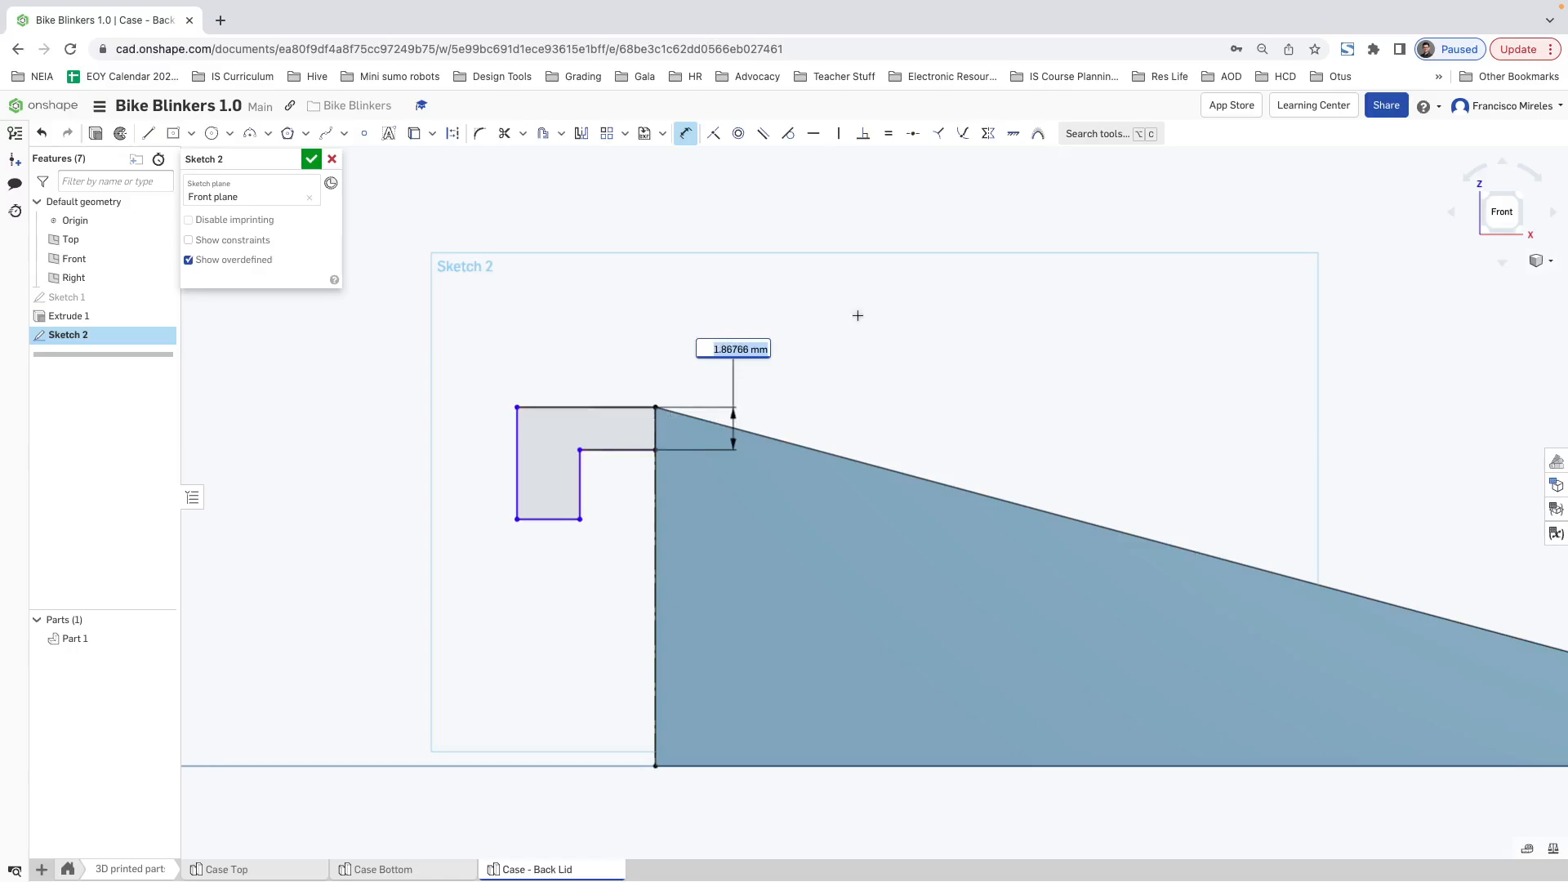
{"action": "type", "text": "4"}
{"action": "key", "text": "Return"}
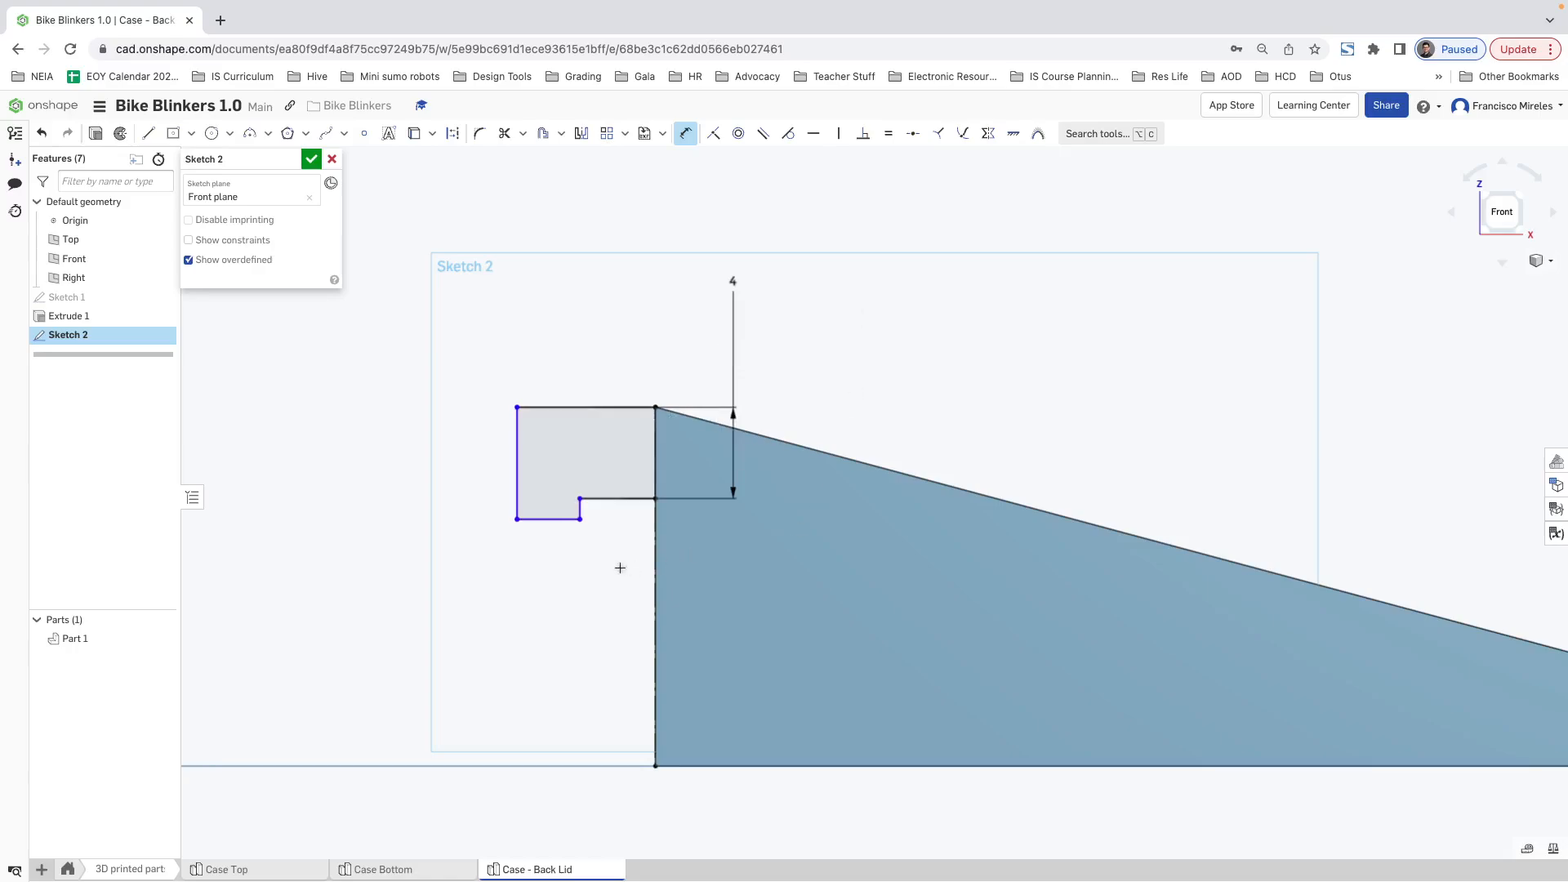
Step: Dimension the width of the hook's downward leg to 4 mm
{"action": "left_click", "coordinate": [579, 509]}
{"action": "left_click", "coordinate": [517, 499]}
{"action": "left_click", "coordinate": [474, 307]}
{"action": "type", "text": "4"}
{"action": "key", "text": "Return"}
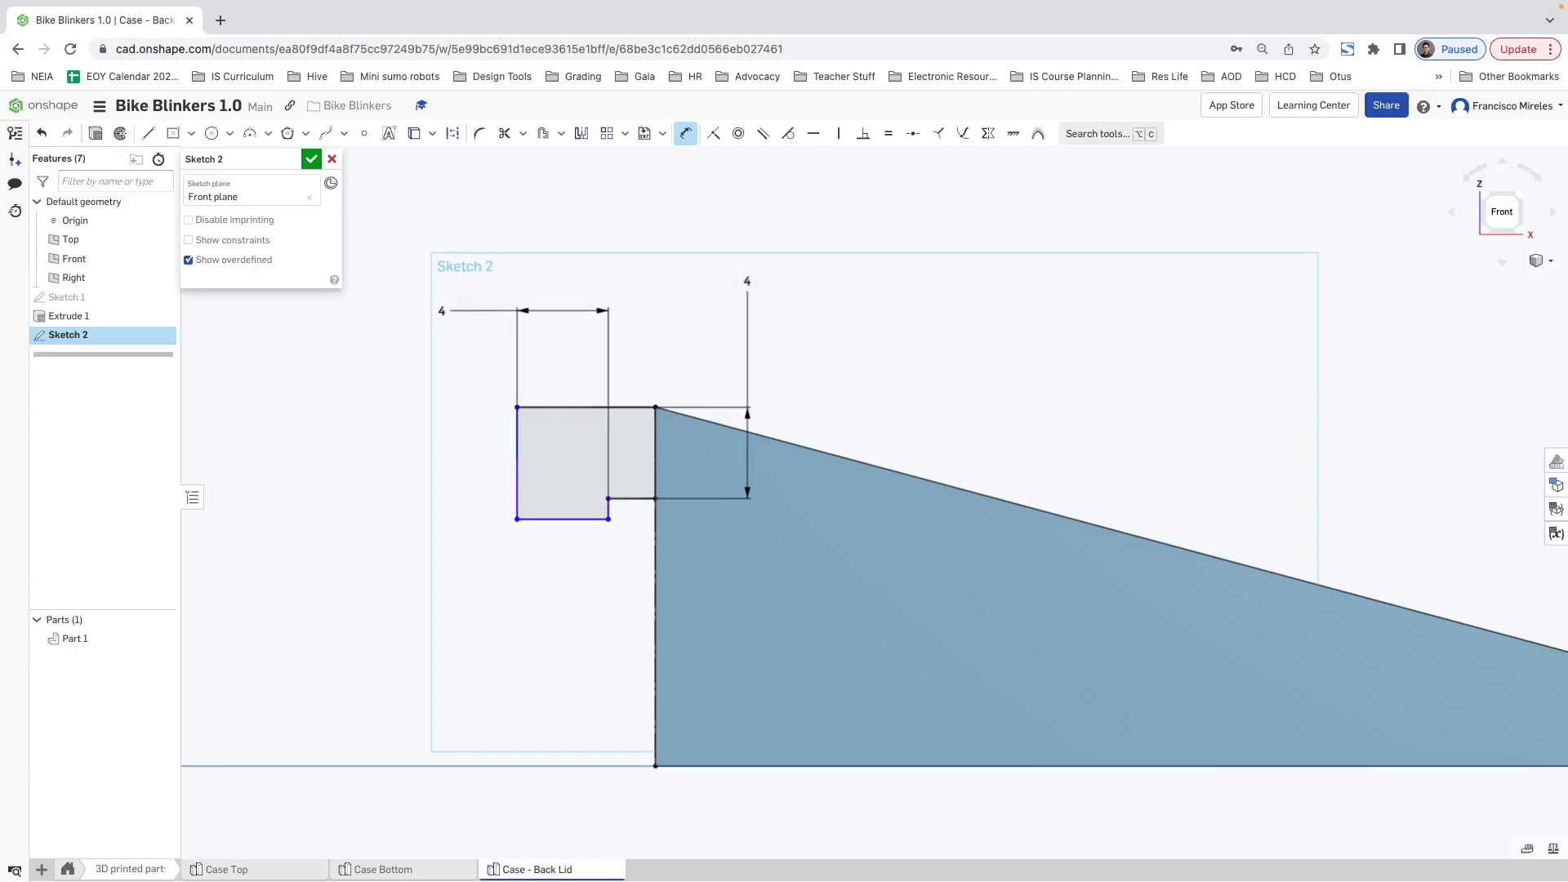
{"action": "left_click", "coordinate": [607, 509]}
{"action": "left_click", "coordinate": [656, 523]}
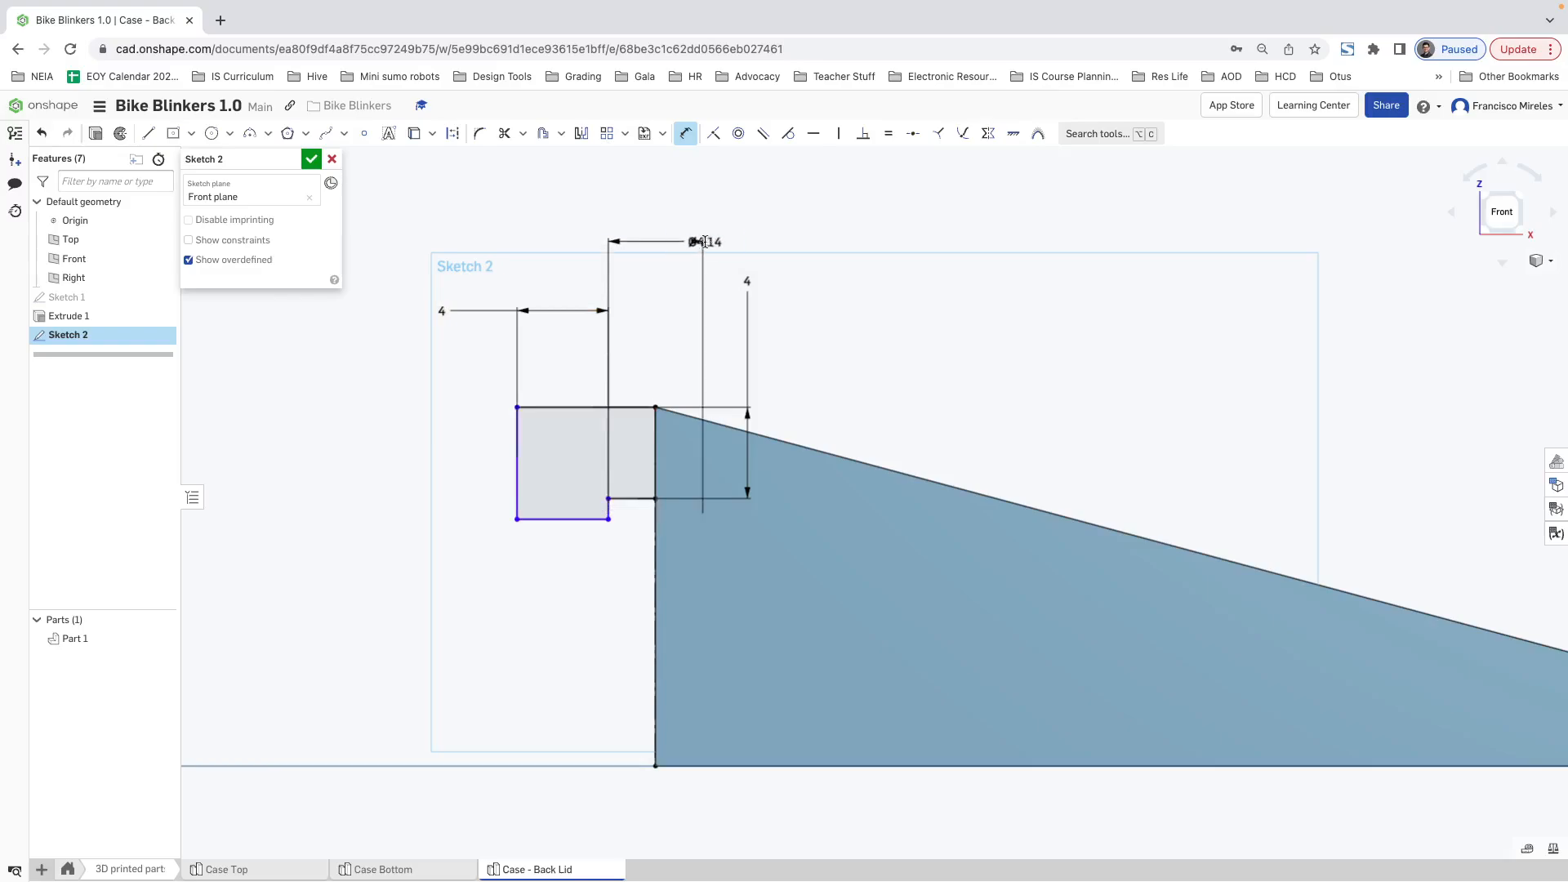
{"action": "left_click", "coordinate": [700, 241]}
{"action": "type", "text": "4"}
{"action": "key", "text": "Return"}
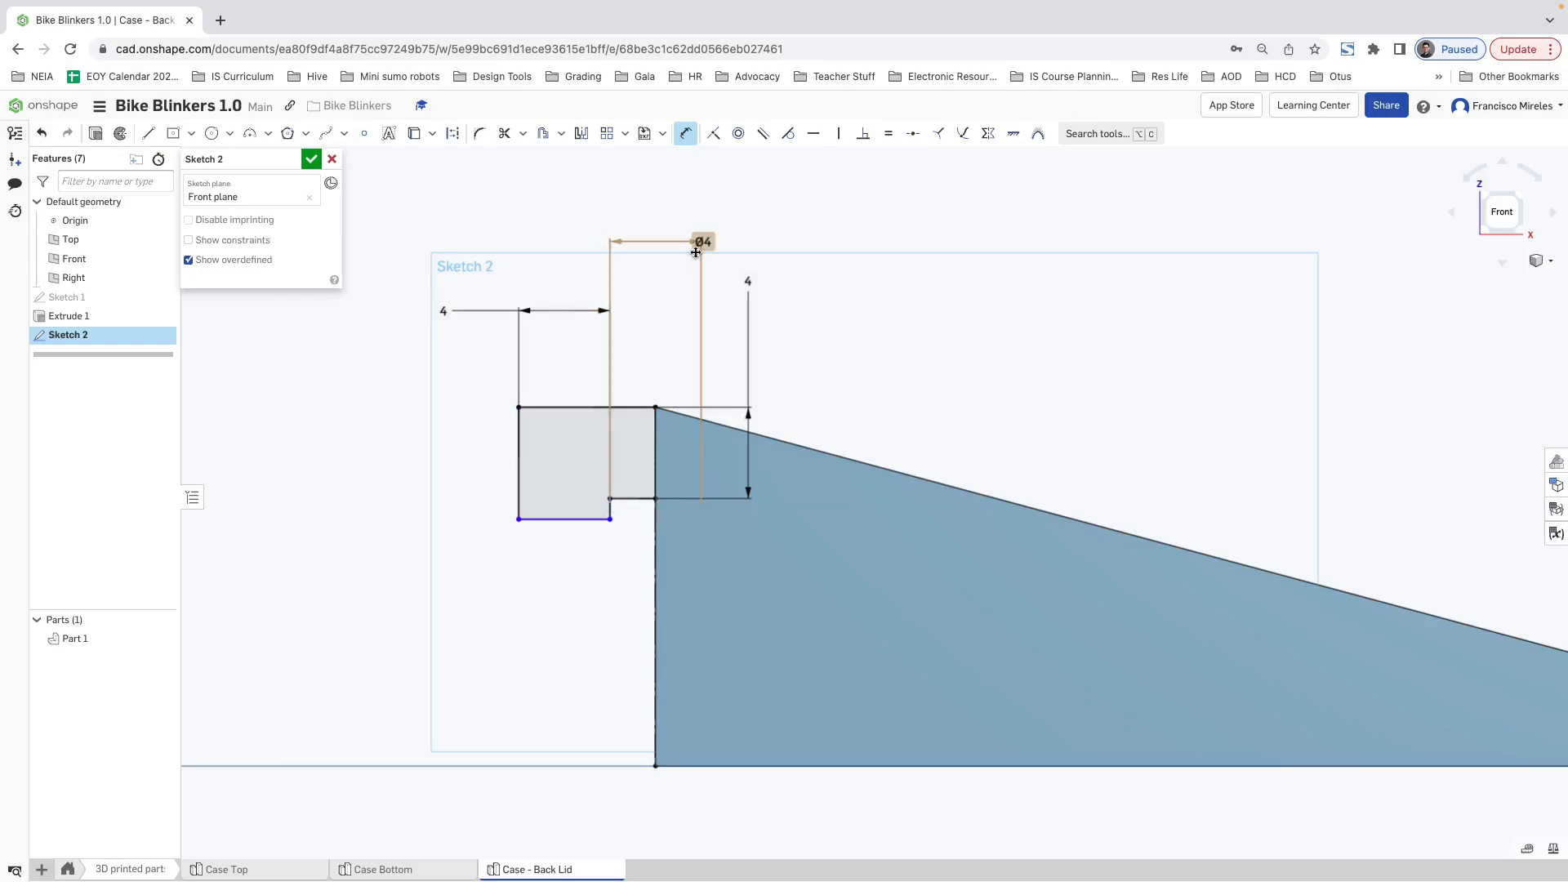
{"action": "key", "text": "Escape"}
{"action": "left_click_drag", "start_coordinate": [703, 242], "coordinate": [656, 232]}
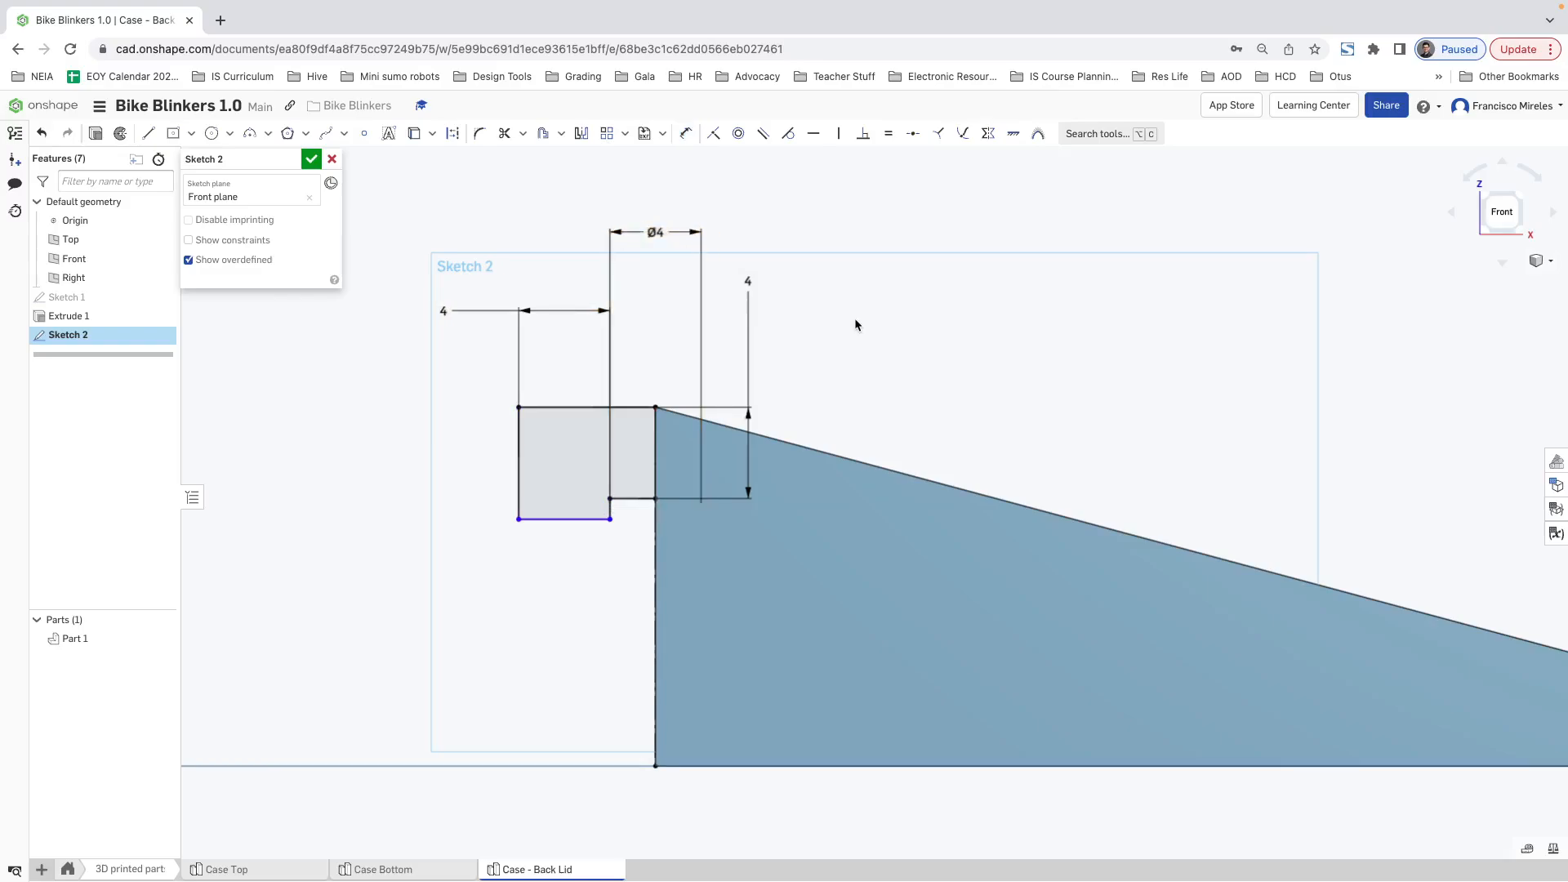
{"action": "left_click", "coordinate": [661, 234]}
{"action": "key", "text": "Delete"}
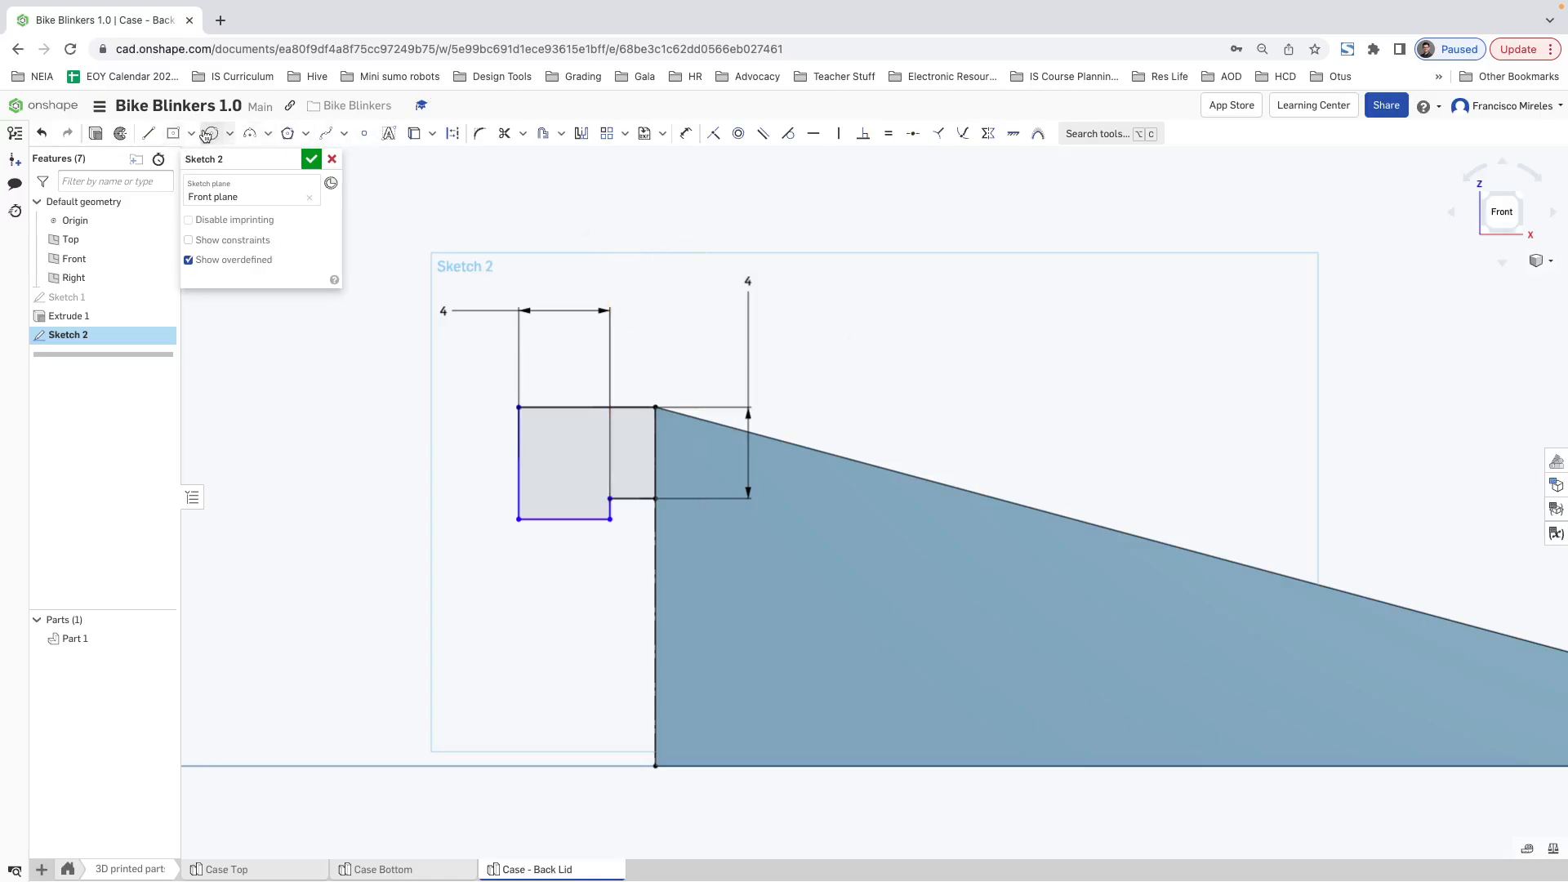
Step: Dimension the horizontal gap between the hook's downward leg and the lid's end edge to 4 mm
{"action": "key", "text": "d"}
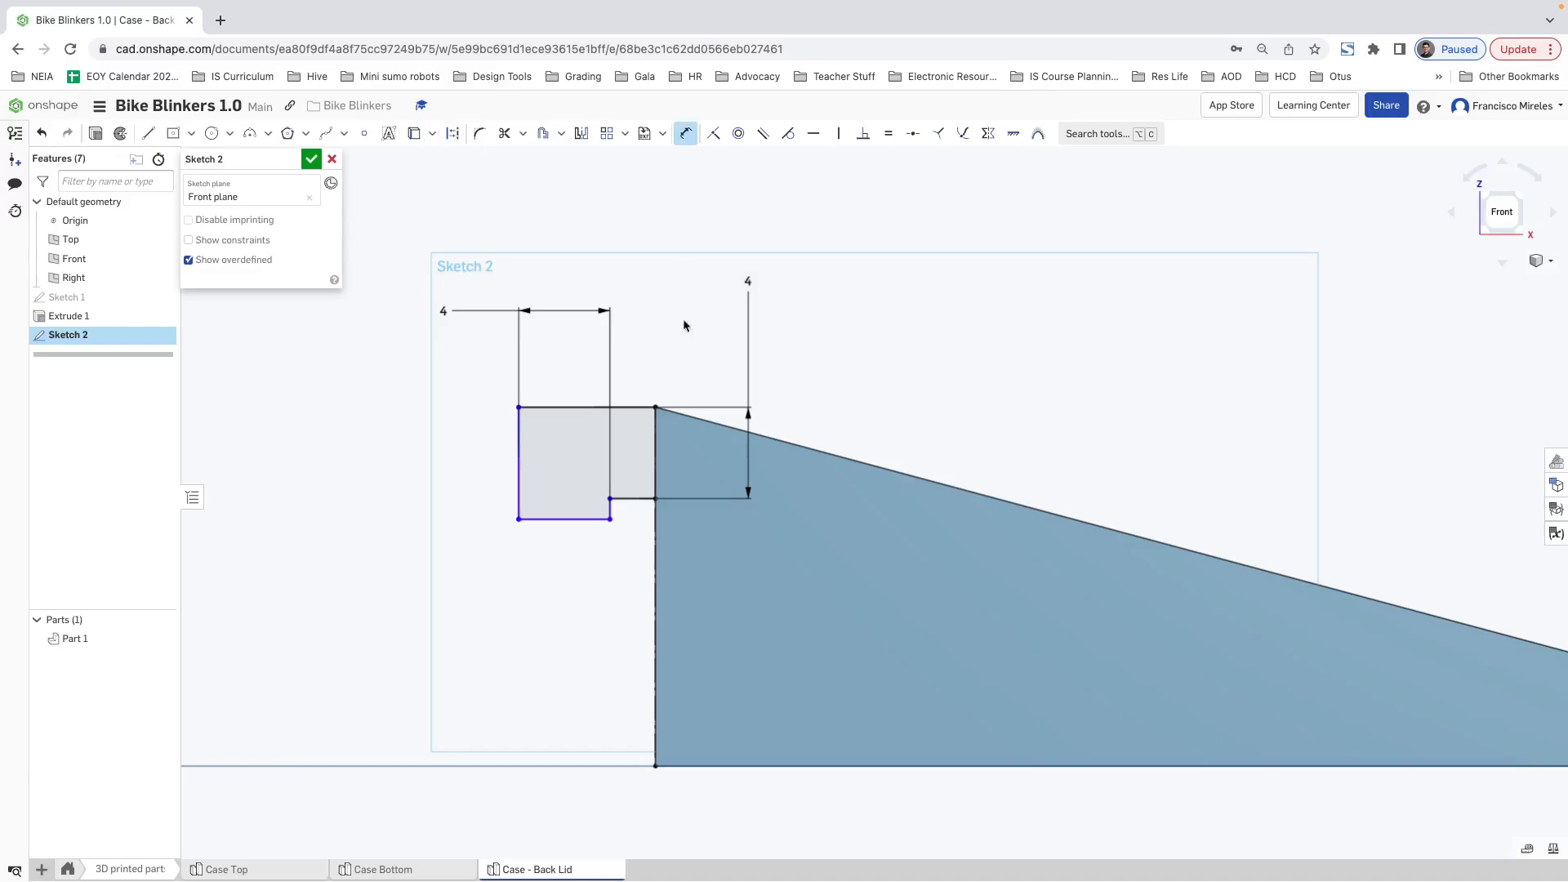
{"action": "left_click", "coordinate": [610, 508]}
{"action": "left_click", "coordinate": [655, 513]}
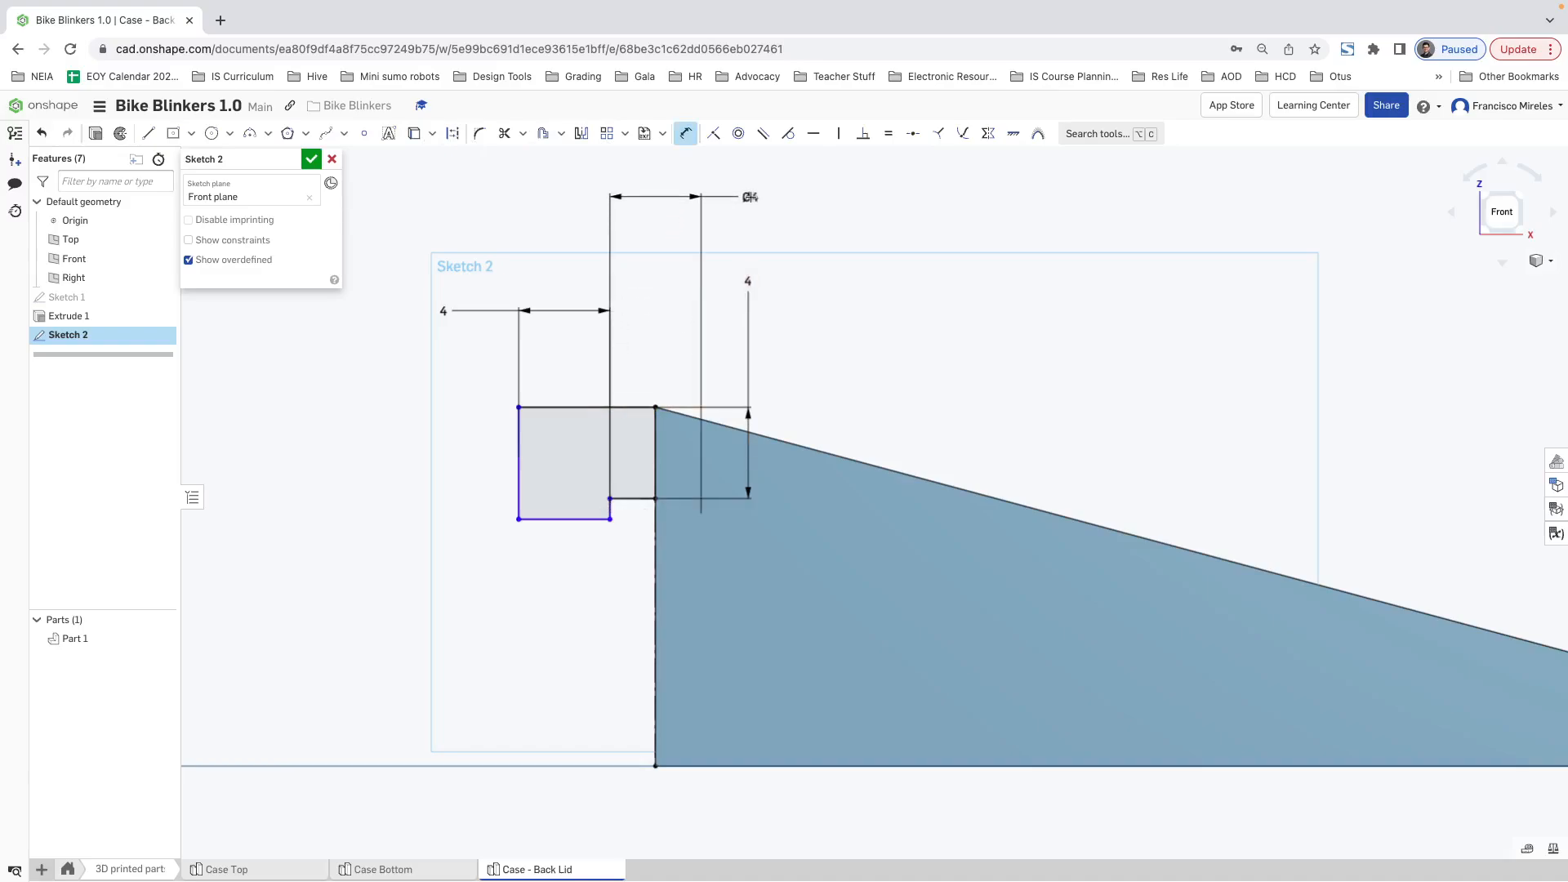
{"action": "left_click", "coordinate": [536, 172]}
{"action": "type", "text": "4"}
{"action": "key", "text": "Return"}
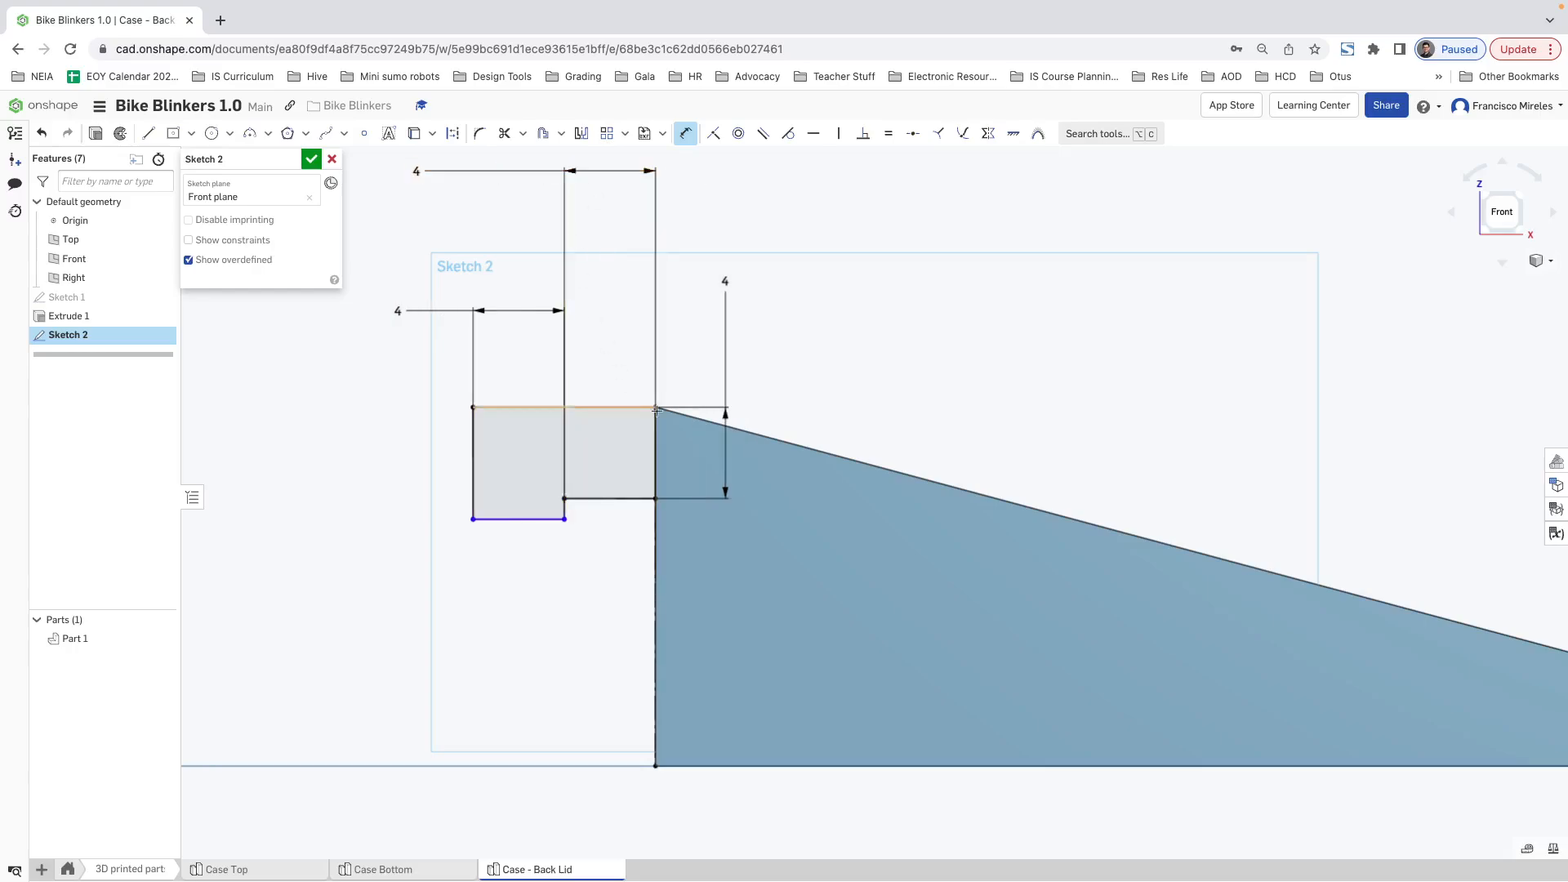
Step: Dimension the drop of the hook's leg below the underside of the horizontal arm to 4 mm
{"action": "left_click", "coordinate": [552, 512]}
{"action": "left_click", "coordinate": [588, 498]}
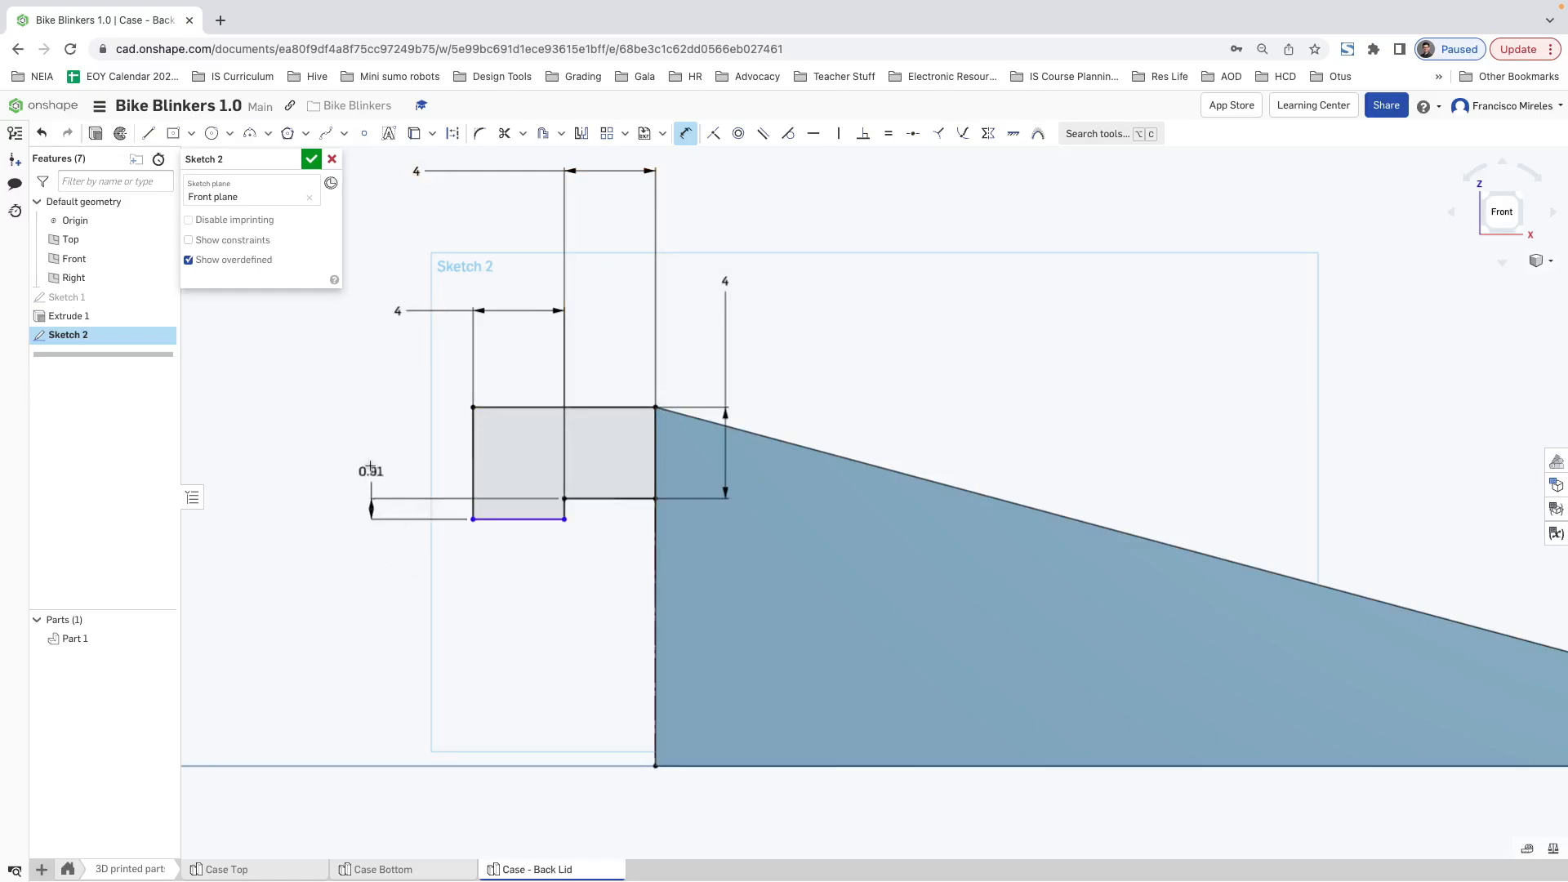
{"action": "left_click", "coordinate": [372, 452]}
{"action": "type", "text": "4"}
{"action": "key", "text": "Return"}
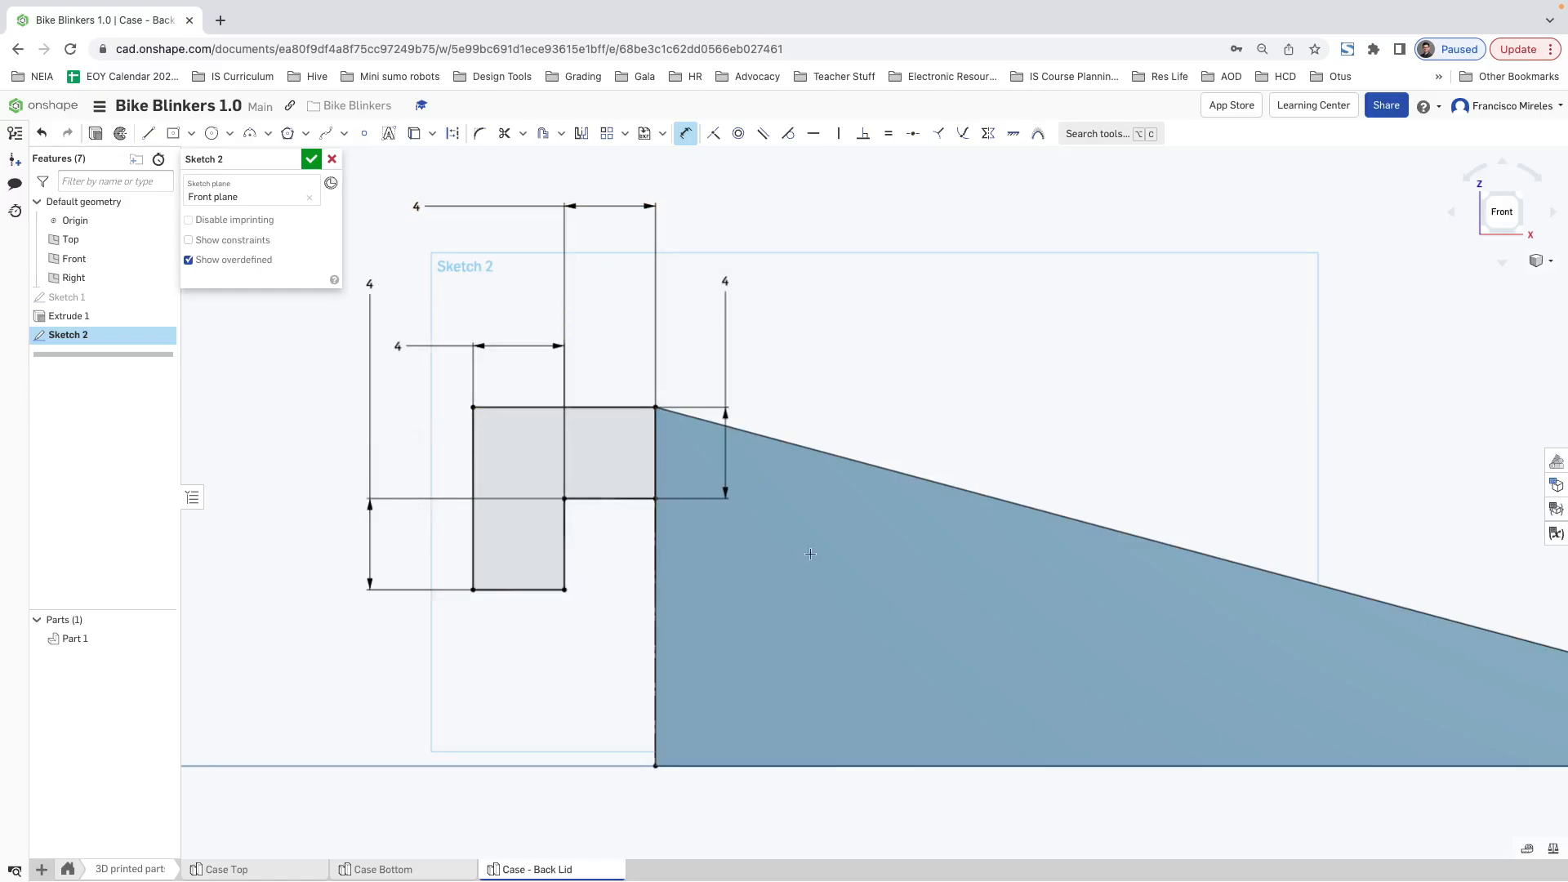
Step: Set the gap between the hook's leg and the lid's end edge to 4.5 mm
{"action": "scroll", "coordinate": [690, 527], "scroll_direction": "up", "scroll_amount": 4}
{"action": "scroll", "coordinate": [692, 527], "scroll_direction": "down", "scroll_amount": 6}
{"action": "mouse_move", "coordinate": [691, 526]}
{"action": "right_mouse_down"}
{"action": "mouse_move", "coordinate": [767, 553]}
{"action": "mouse_move", "coordinate": [695, 525]}
{"action": "right_mouse_up"}
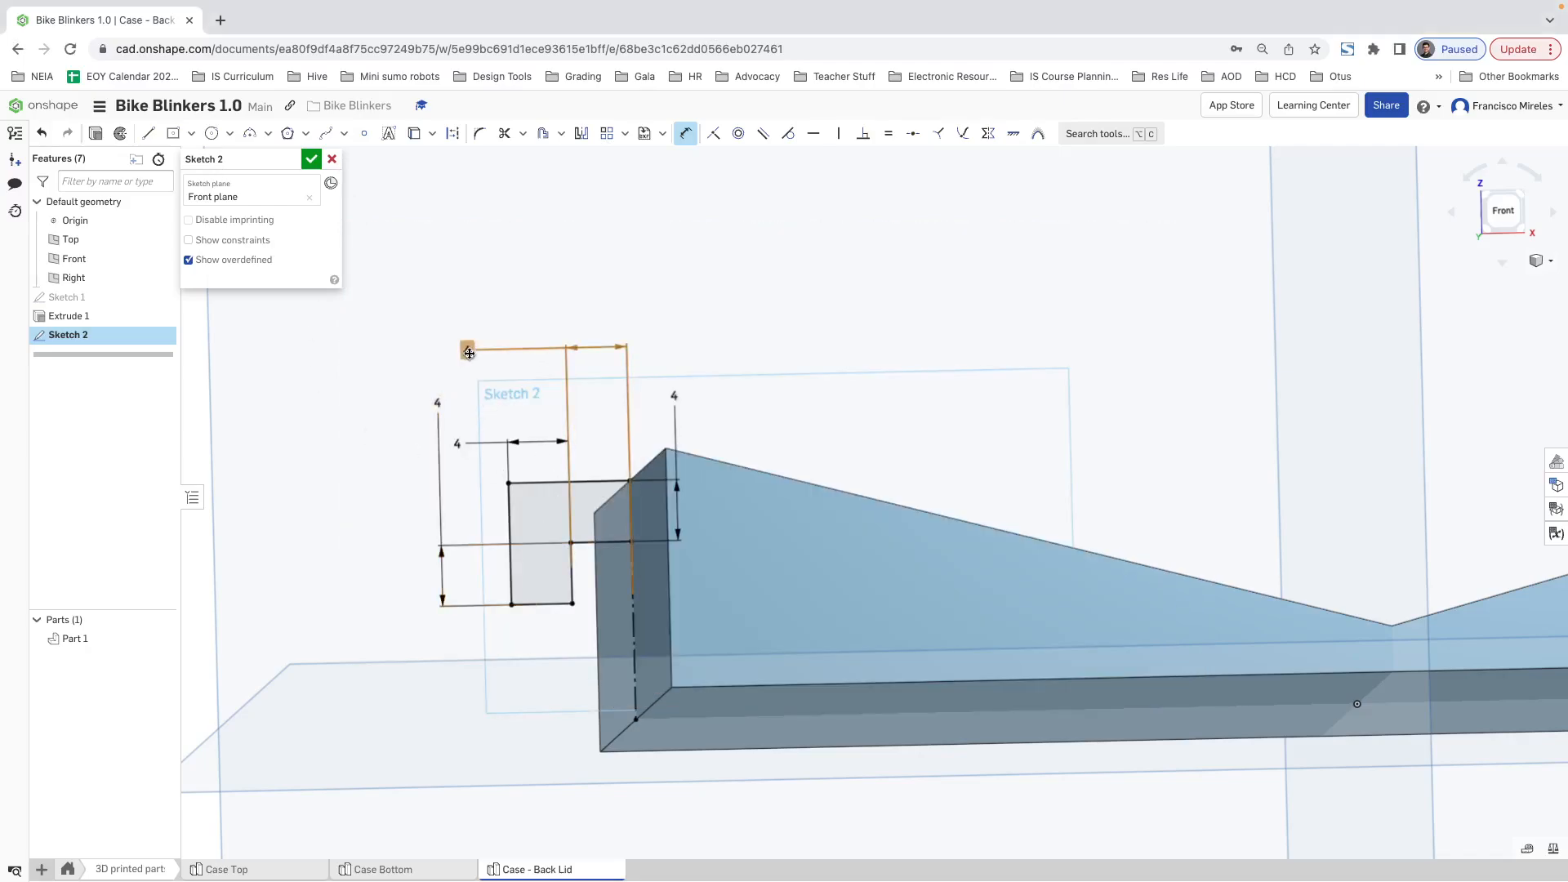
{"action": "double_click", "coordinate": [516, 353]}
{"action": "type", "text": "4"}
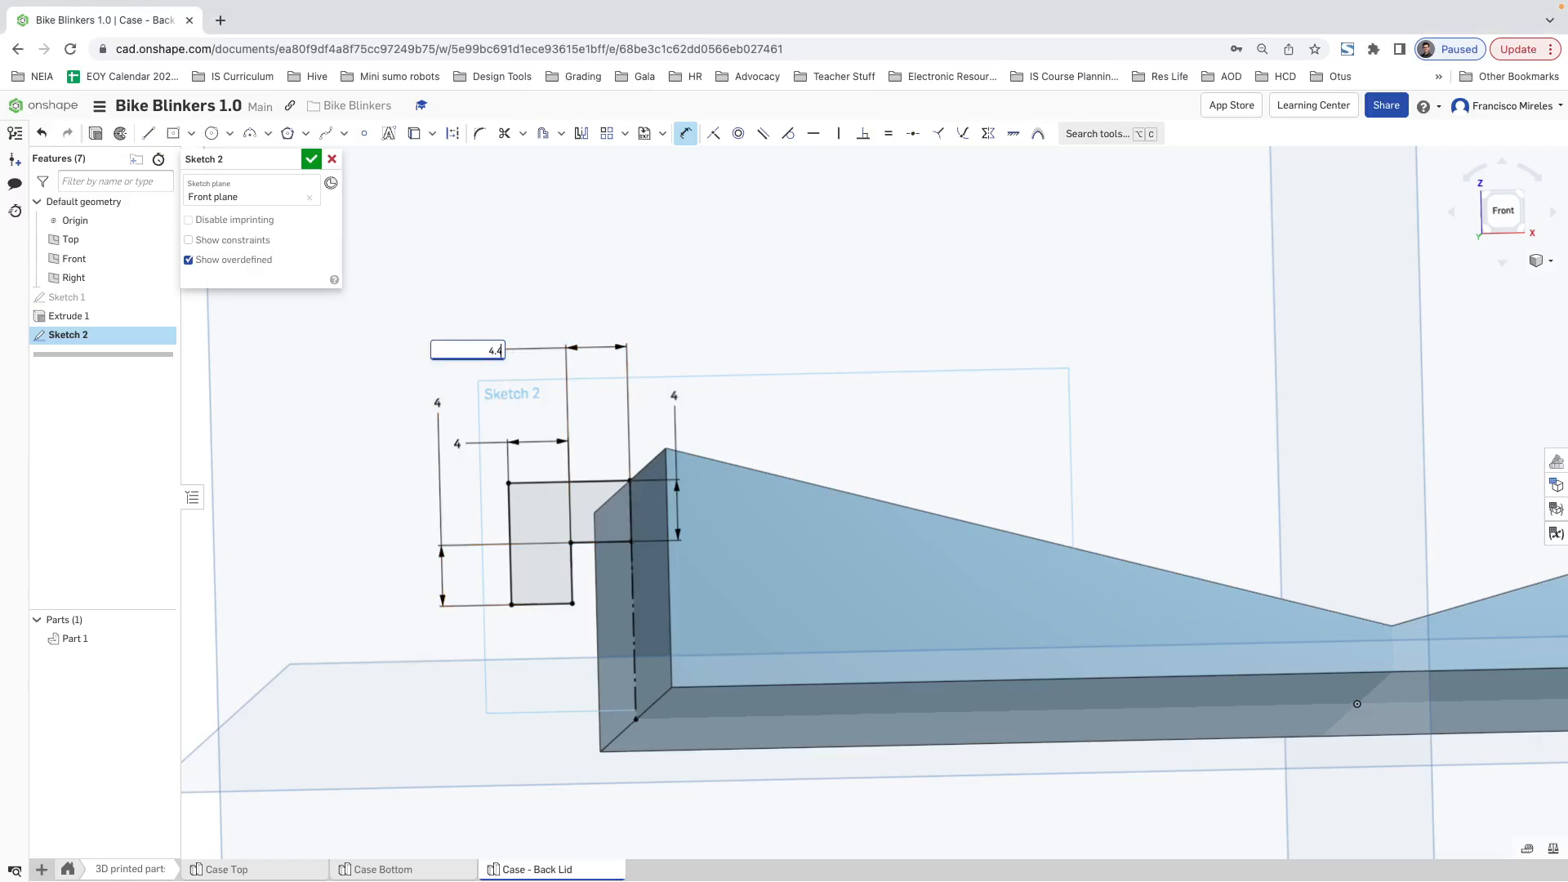
{"action": "type", "text": ".5"}
{"action": "key", "text": "Return"}
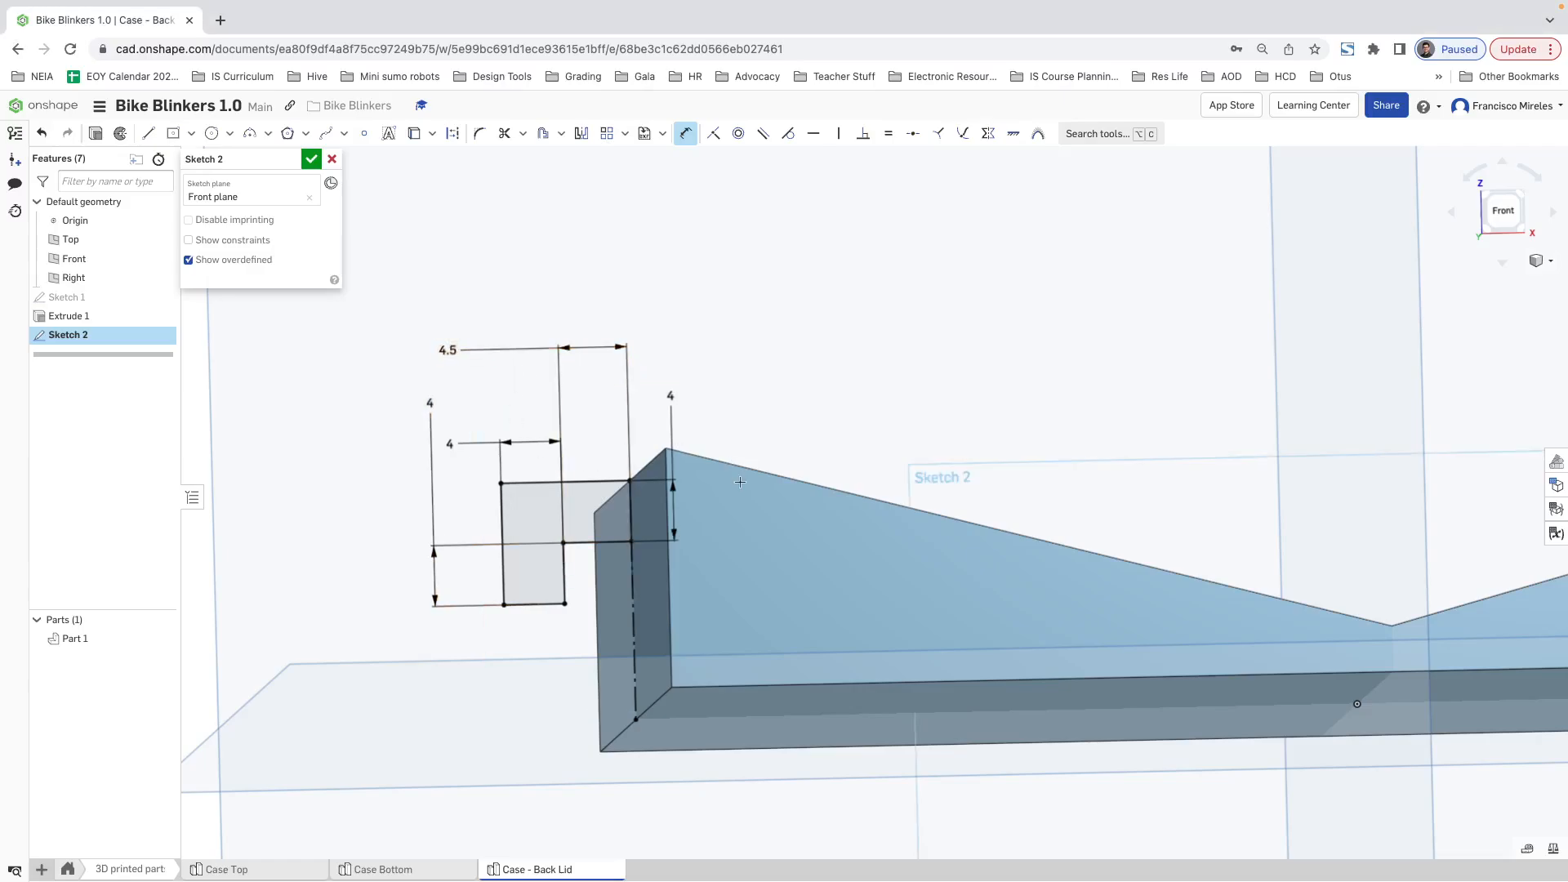
Step: Fillet the lower inner corner of the hook's leg with a 2.5 mm radius
{"action": "mouse_move", "coordinate": [646, 544]}
{"action": "right_mouse_down"}
{"action": "mouse_move", "coordinate": [797, 560]}
{"action": "mouse_move", "coordinate": [657, 542]}
{"action": "mouse_move", "coordinate": [664, 525]}
{"action": "right_mouse_up"}
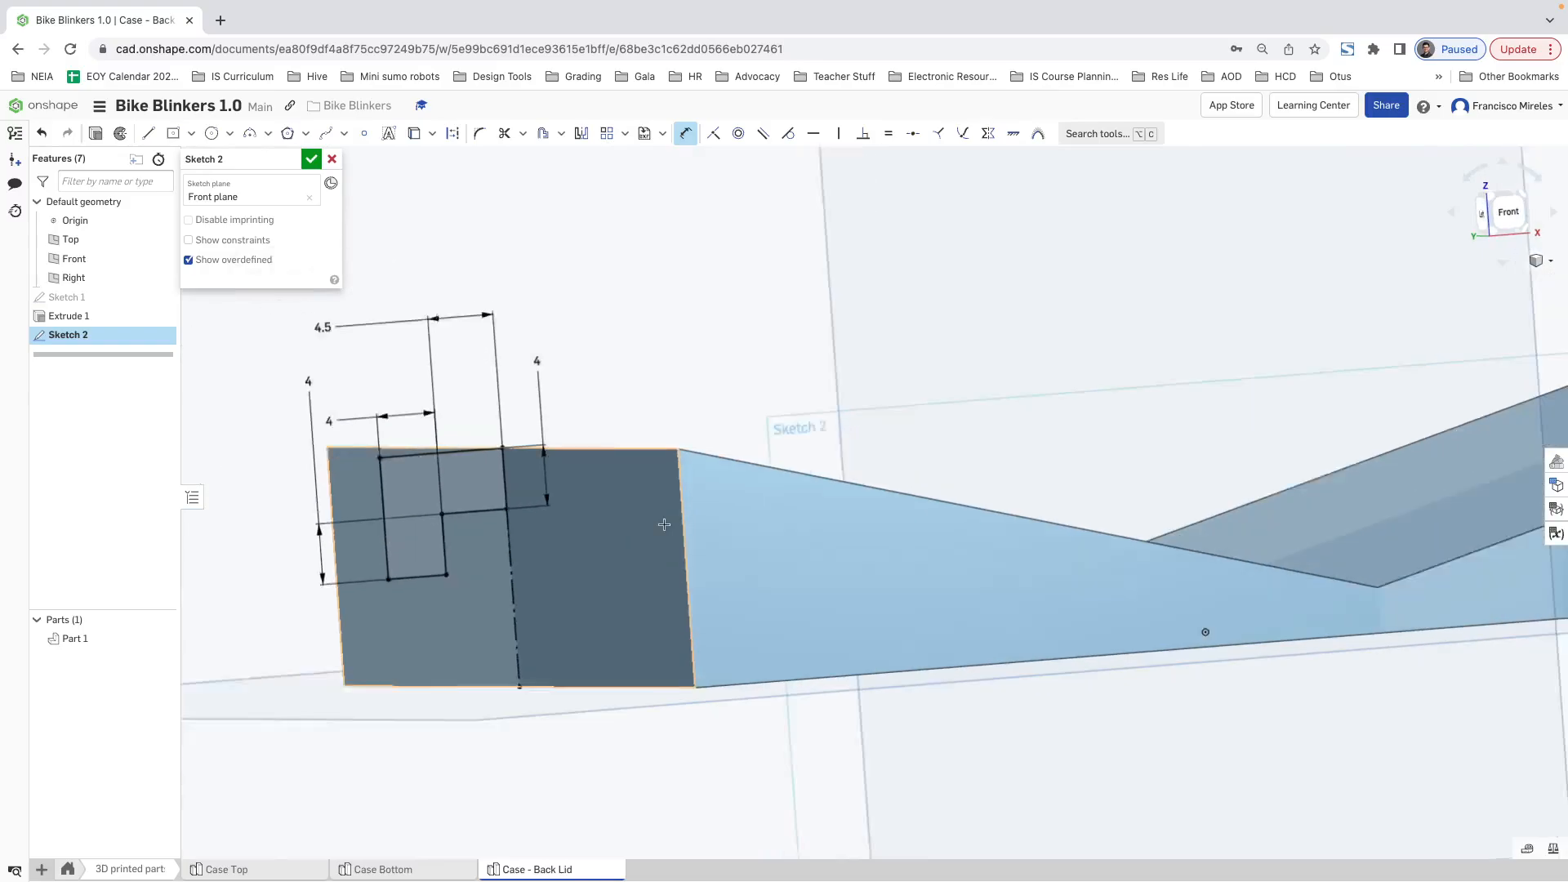
{"action": "scroll", "coordinate": [664, 524], "scroll_direction": "down", "scroll_amount": 2}
{"action": "left_click", "coordinate": [1508, 211]}
{"action": "scroll", "coordinate": [645, 449], "scroll_direction": "up", "scroll_amount": 5}
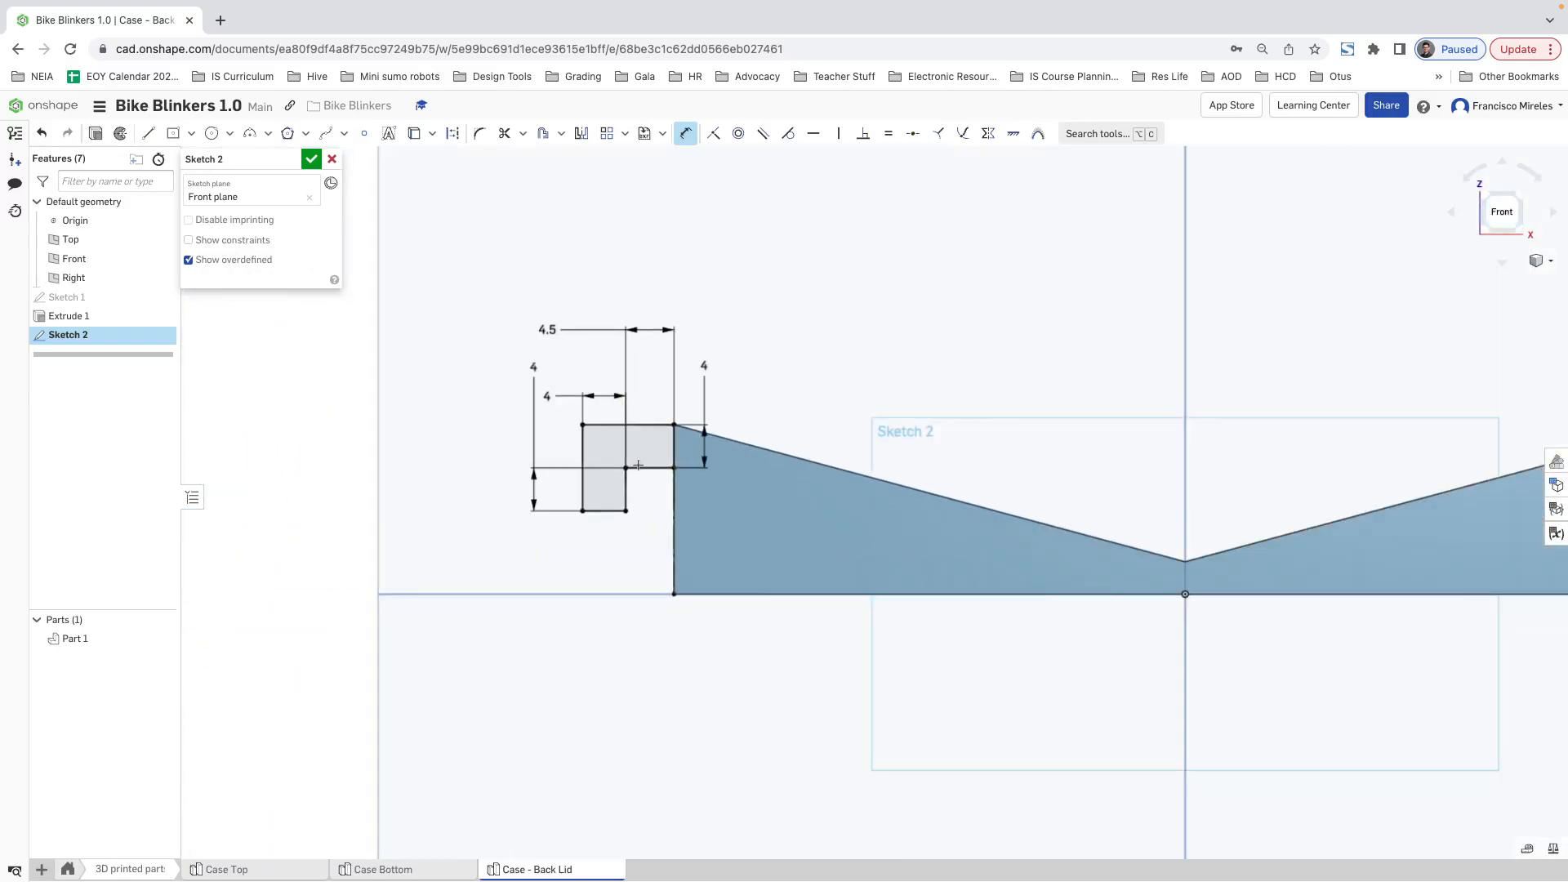
{"action": "left_click", "coordinate": [479, 133]}
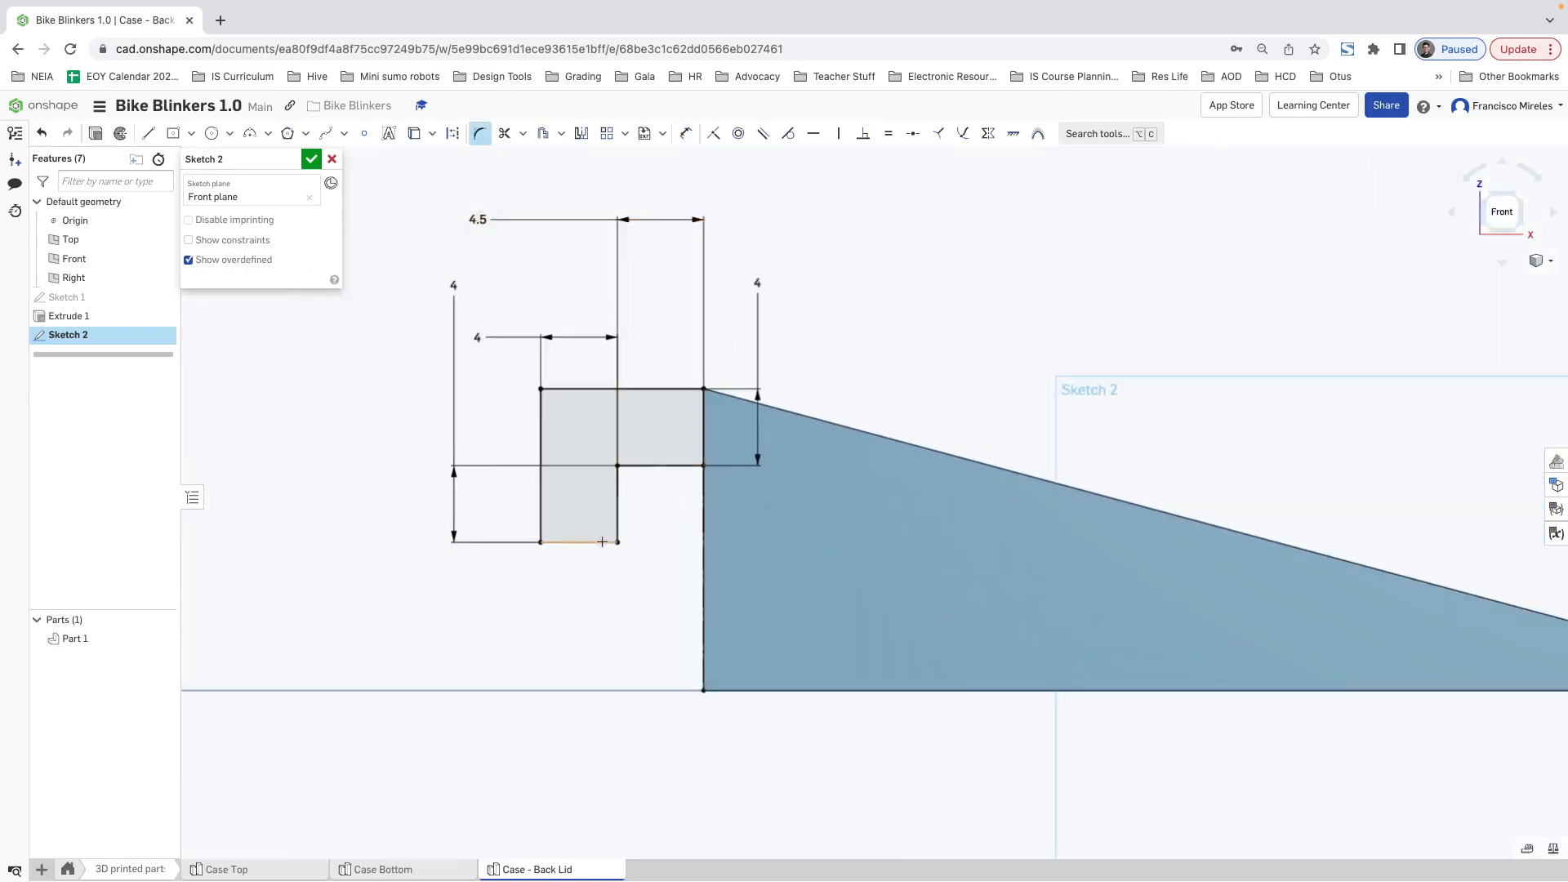
{"action": "left_click", "coordinate": [580, 541]}
{"action": "left_click", "coordinate": [616, 516]}
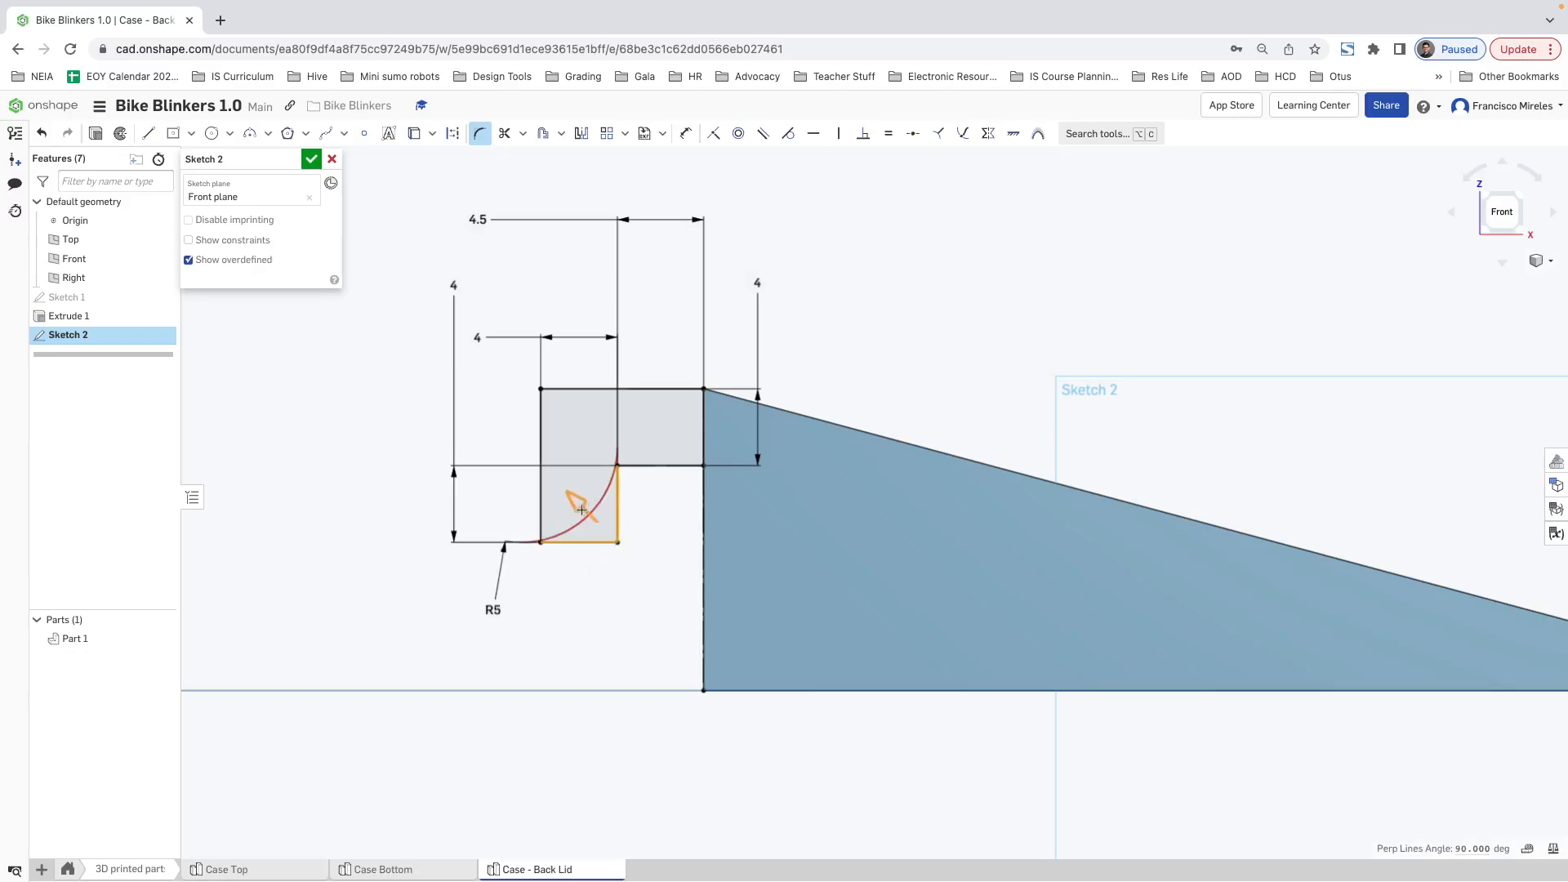
{"action": "left_click_drag", "start_coordinate": [573, 498], "coordinate": [587, 511]}
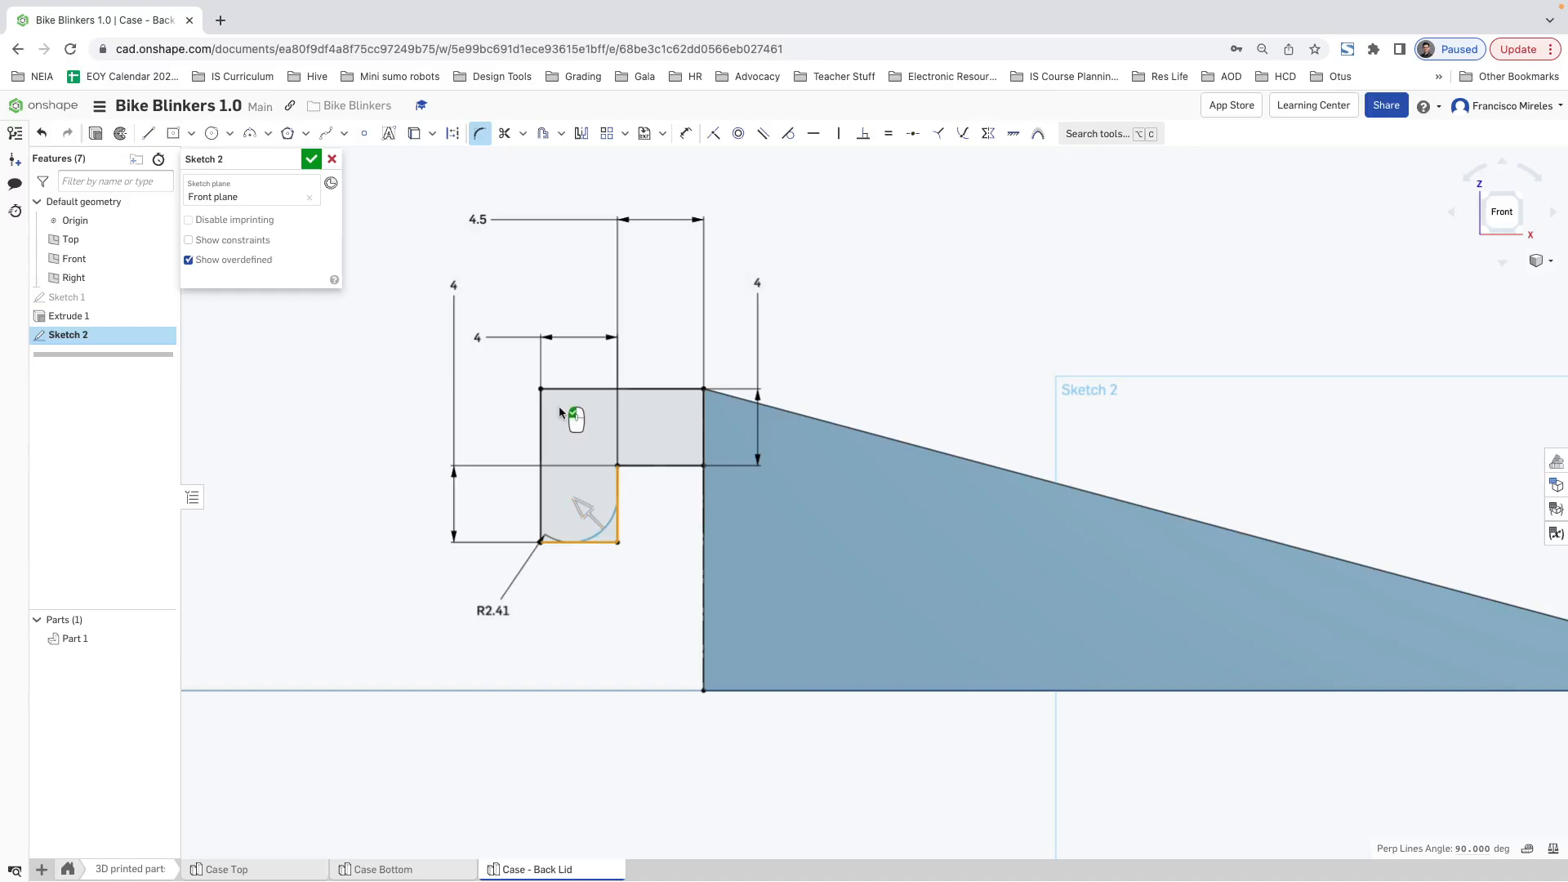
{"action": "double_click", "coordinate": [488, 610]}
{"action": "type", "text": "2"}
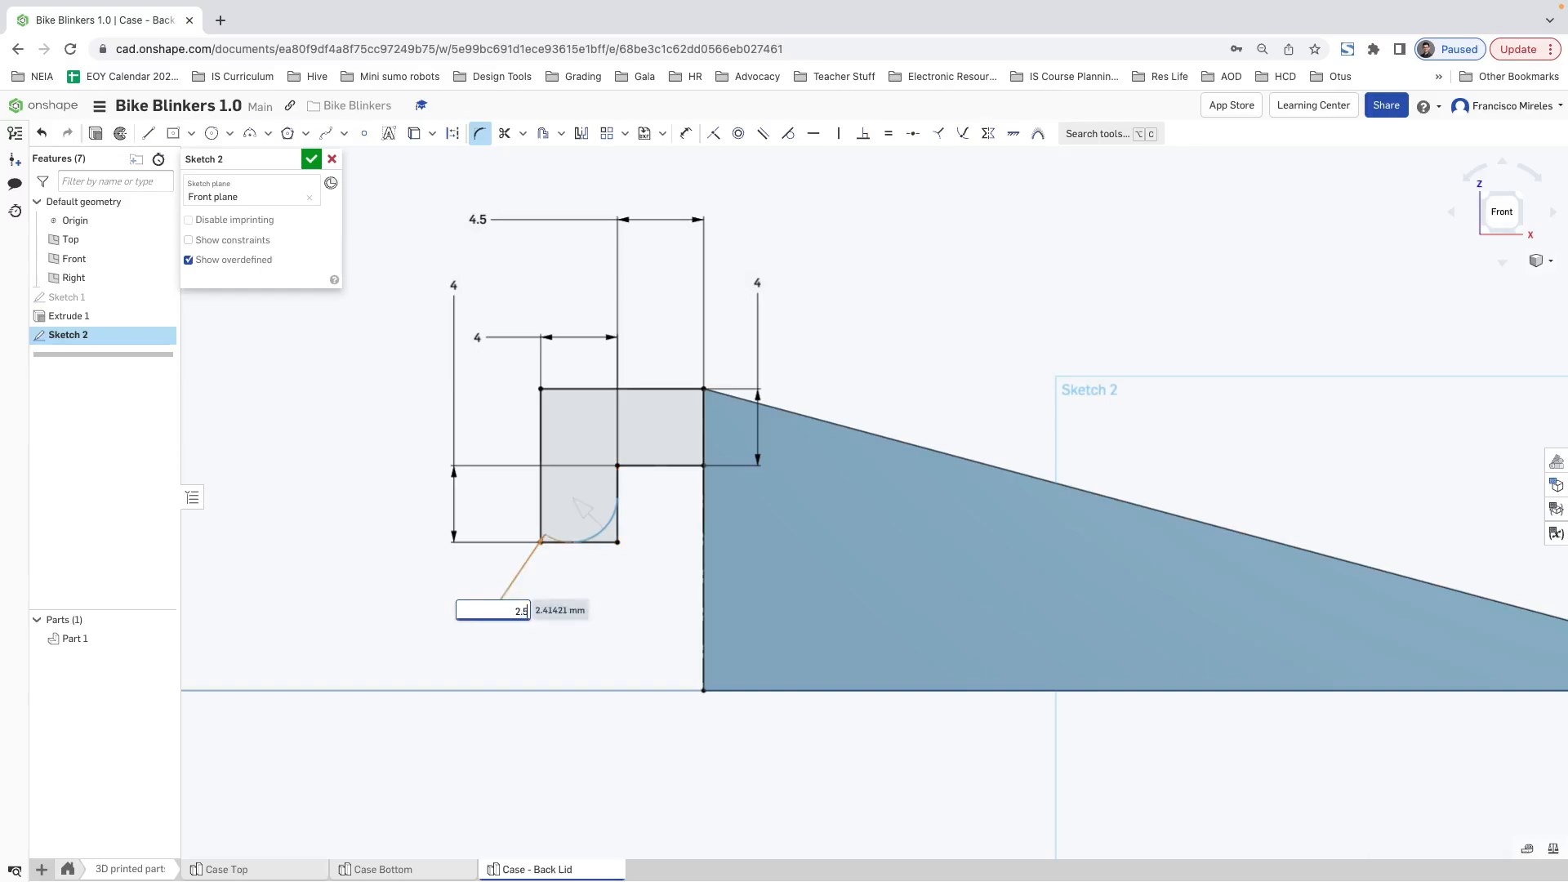
{"action": "type", "text": ".5"}
{"action": "key", "text": "Return"}
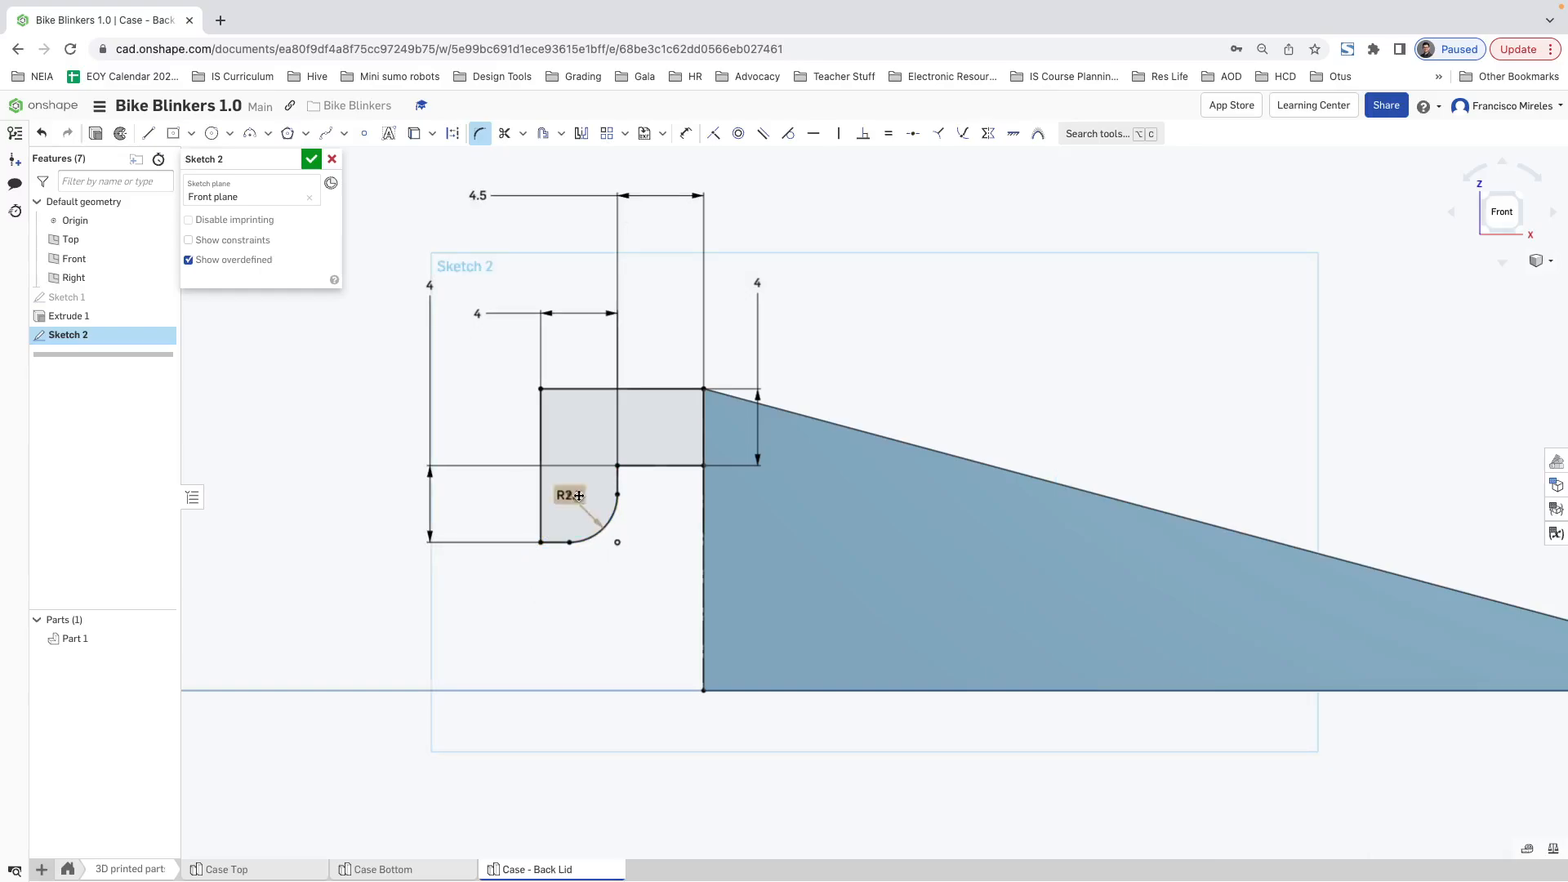
Step: Fillet the hook's upper outer corner with the same radius as the leg's lower corner
{"action": "left_click", "coordinate": [541, 405]}
{"action": "left_click", "coordinate": [557, 389]}
{"action": "left_click", "coordinate": [575, 418]}
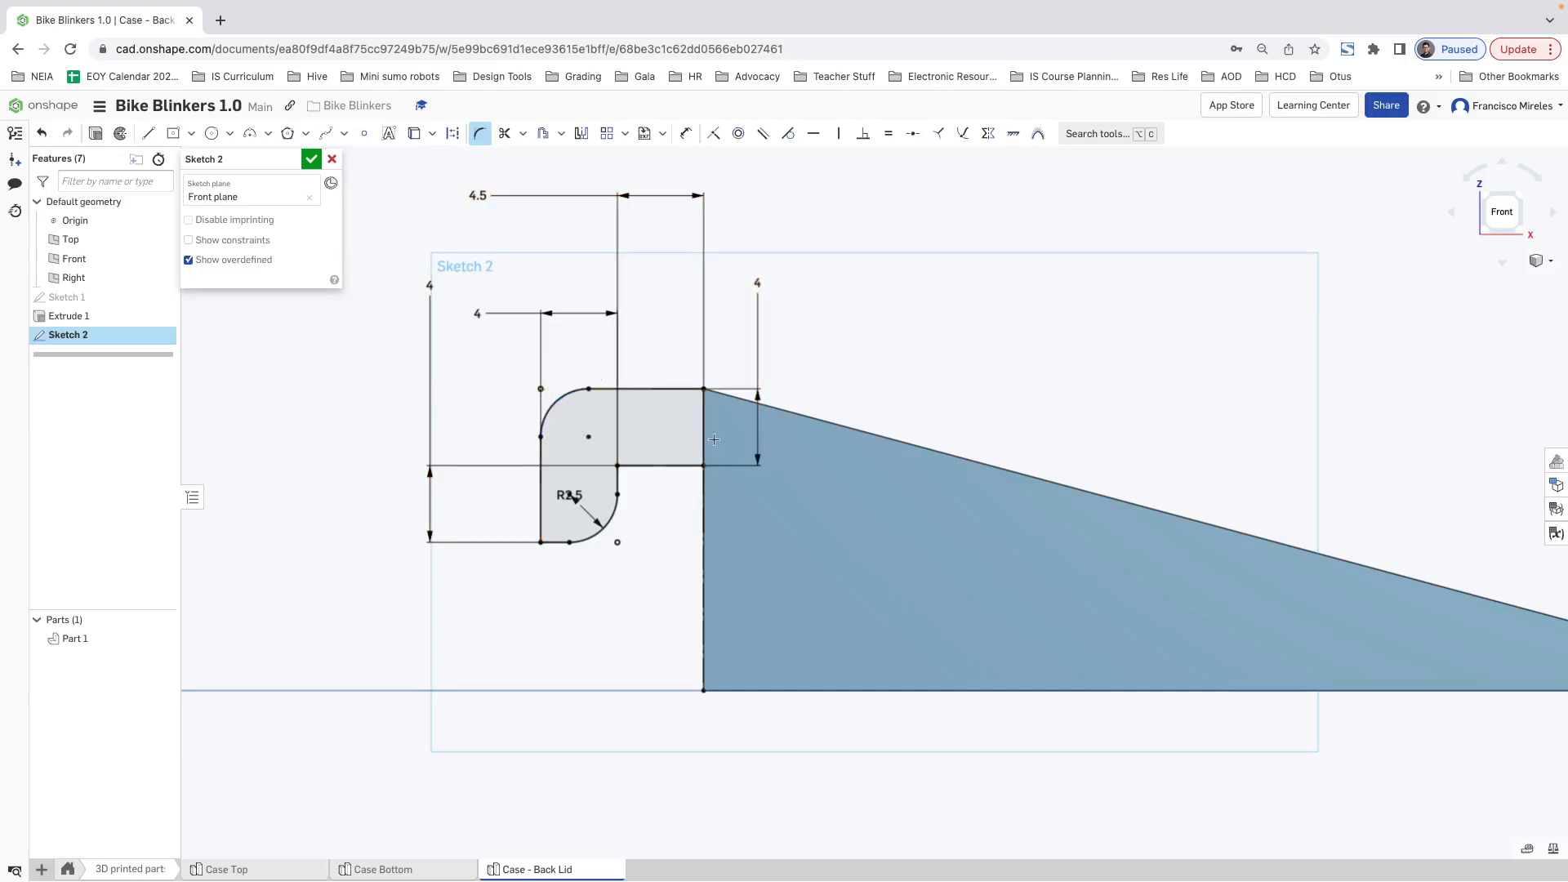
Step: Fillet both corners under the hook's arm, at the lid's end edge and at the leg, with a 1.5 mm radius
{"action": "left_click", "coordinate": [691, 467]}
{"action": "left_click", "coordinate": [702, 489]}
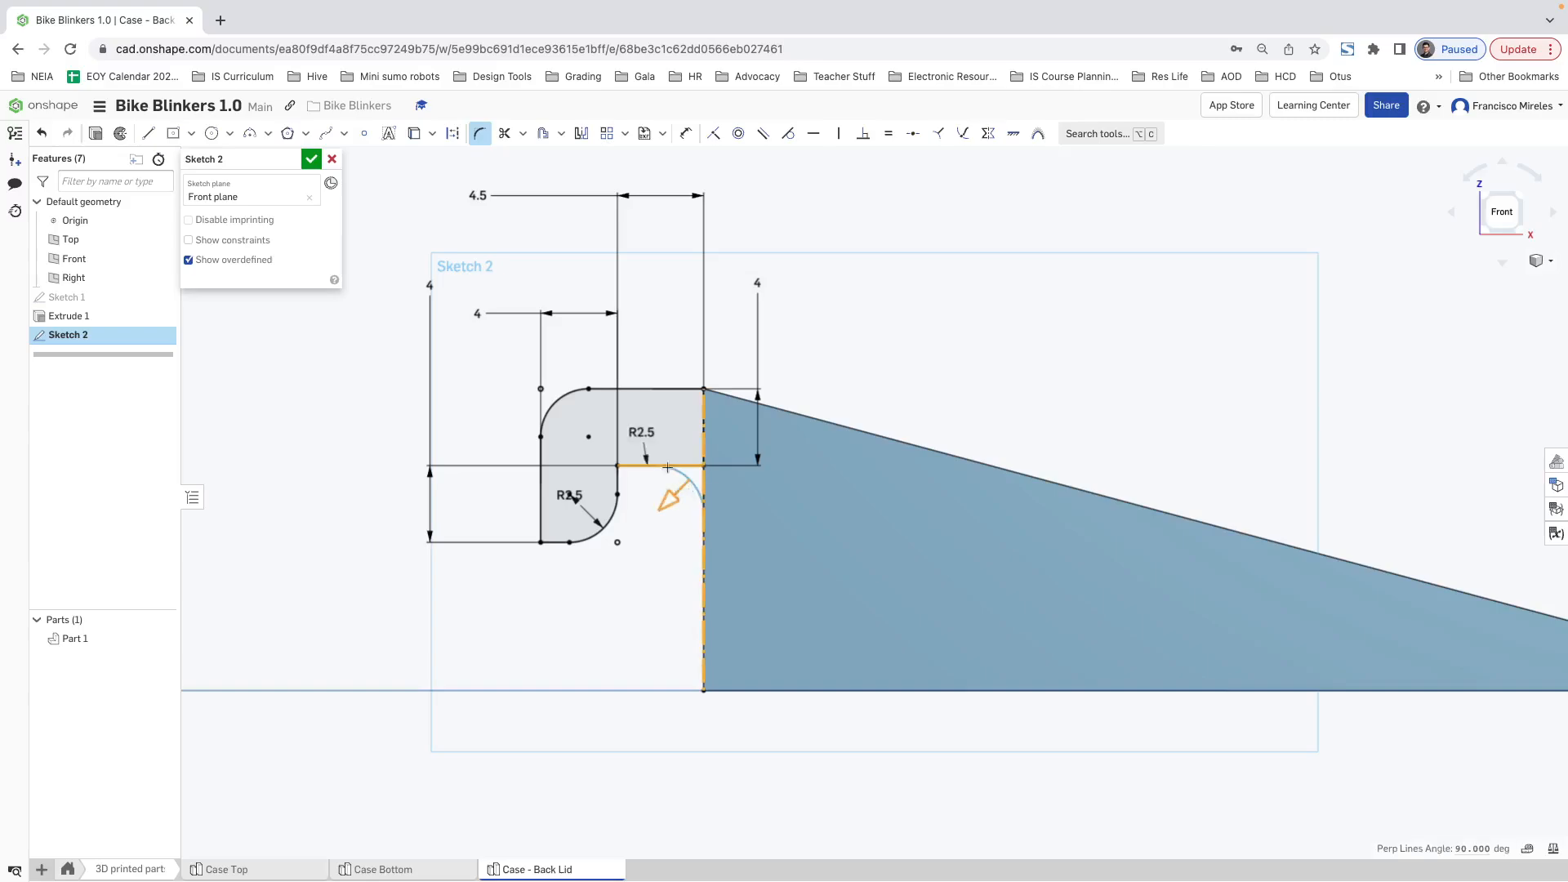
{"action": "double_click", "coordinate": [662, 435]}
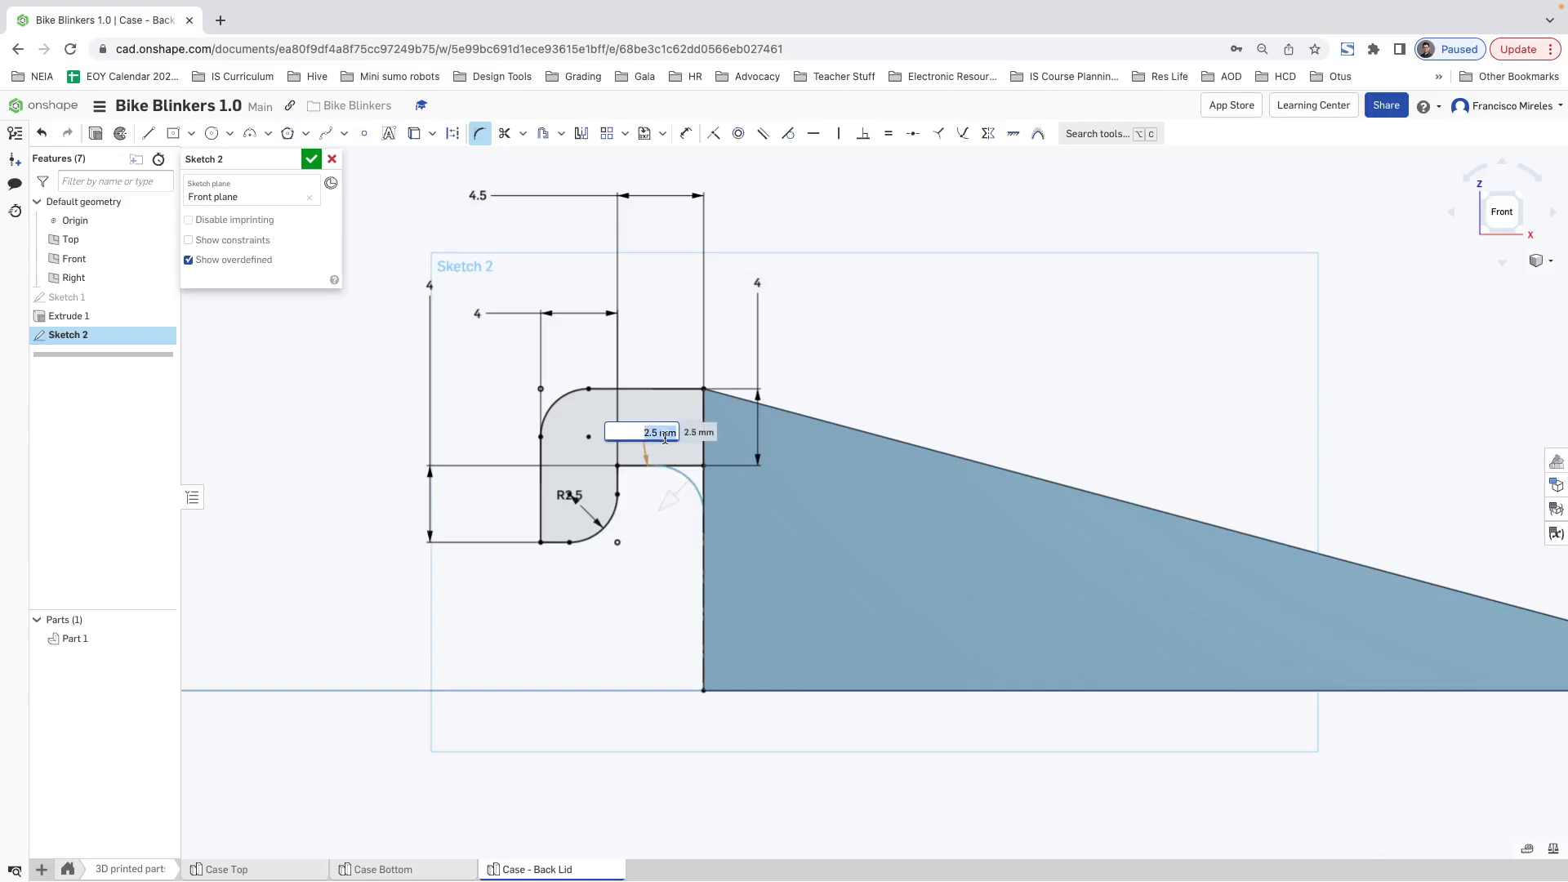
{"action": "left_click_drag", "start_coordinate": [672, 504], "coordinate": [675, 501]}
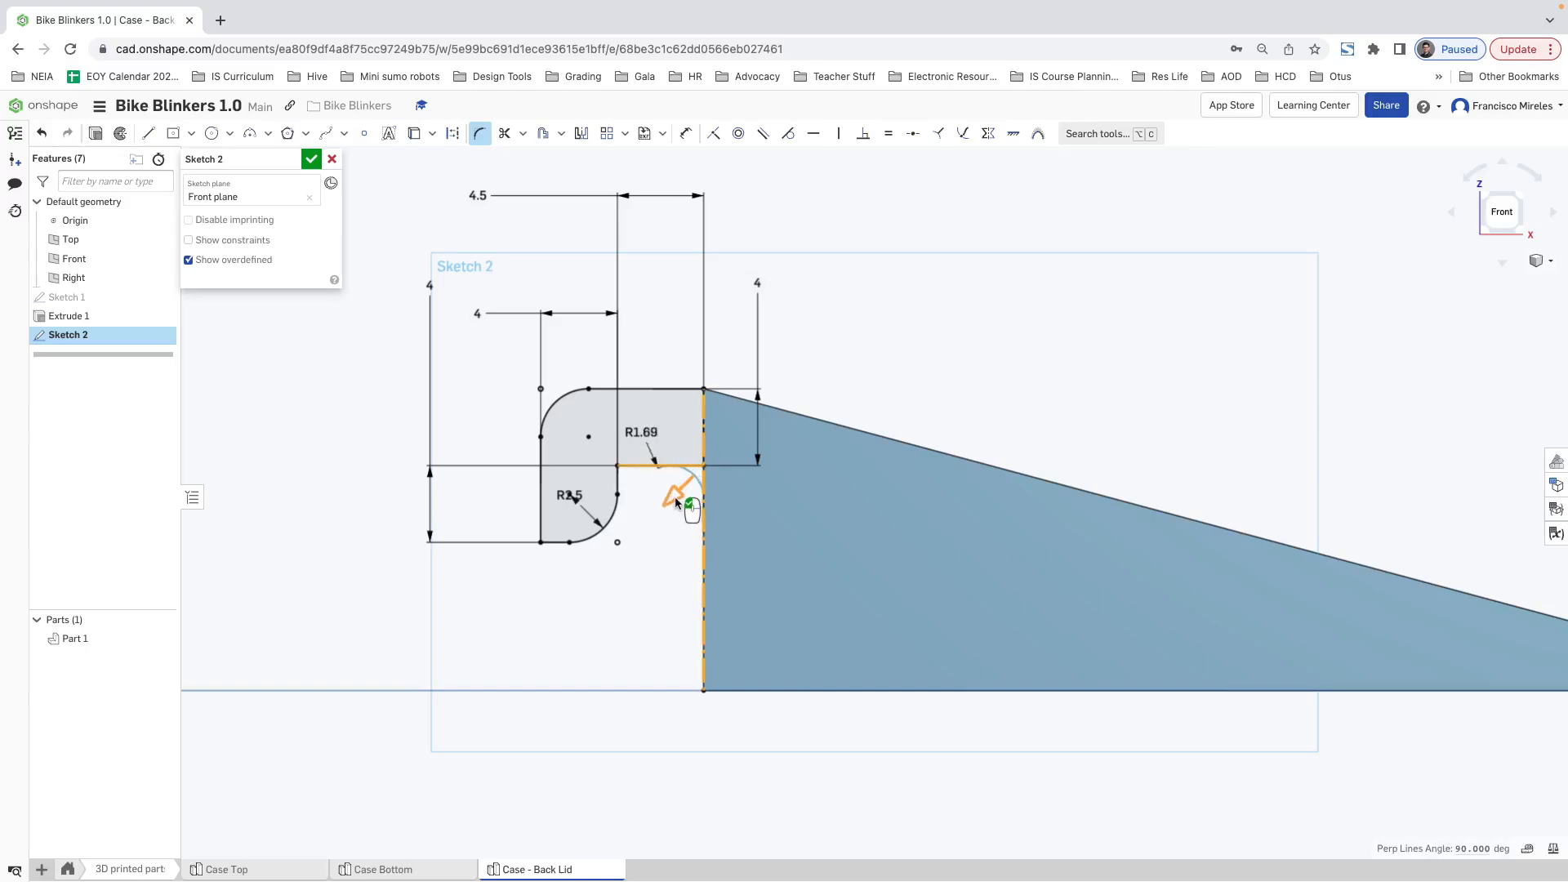
{"action": "double_click", "coordinate": [642, 433]}
{"action": "type", "text": "1.5"}
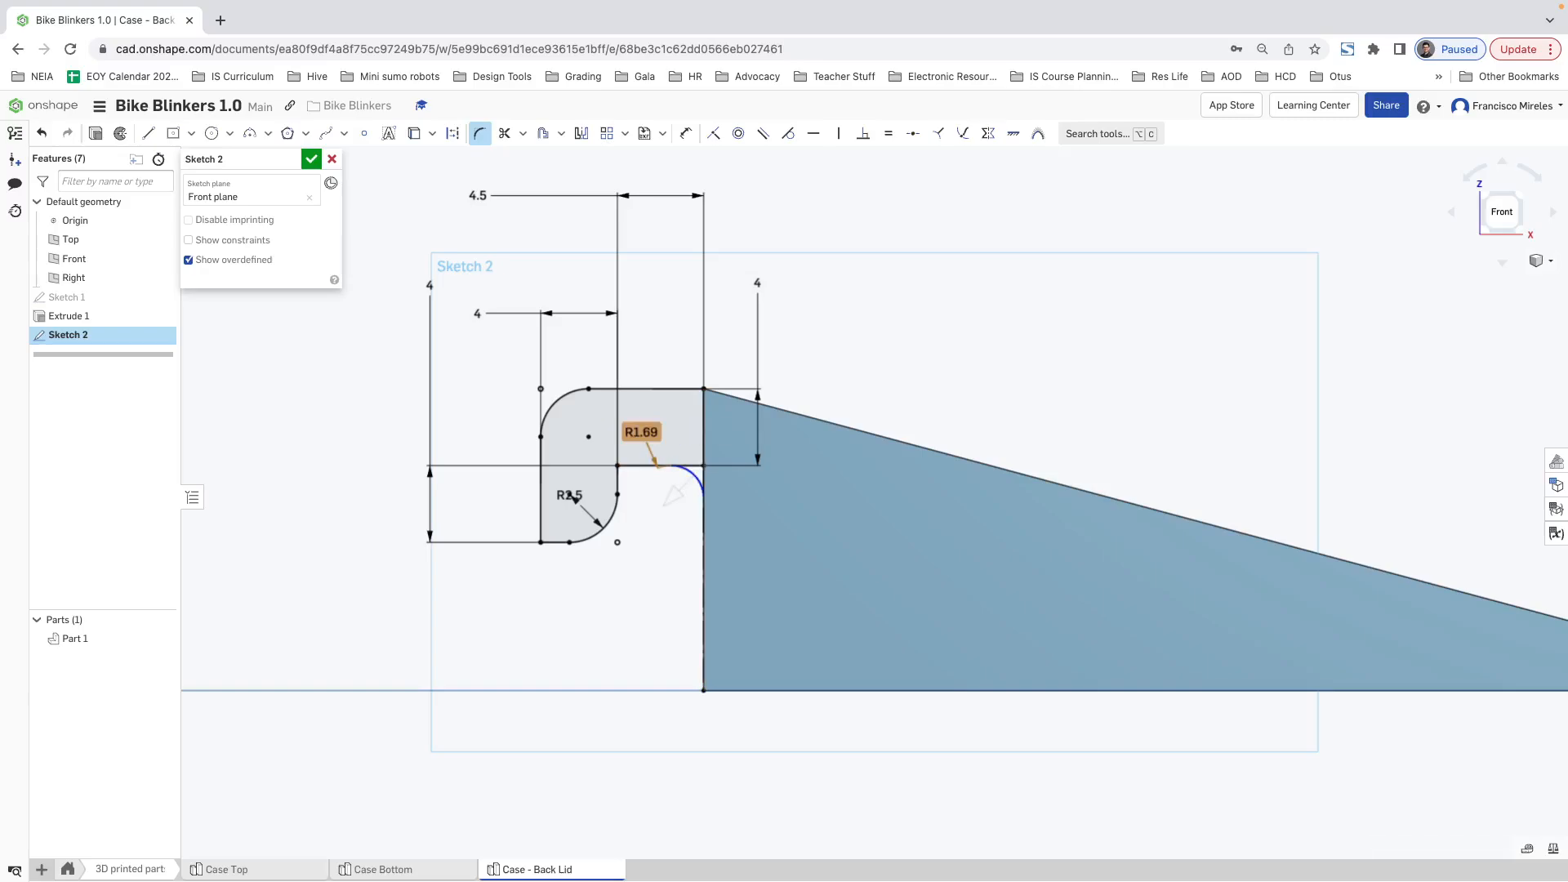
{"action": "key", "text": "Return"}
{"action": "left_click", "coordinate": [626, 466]}
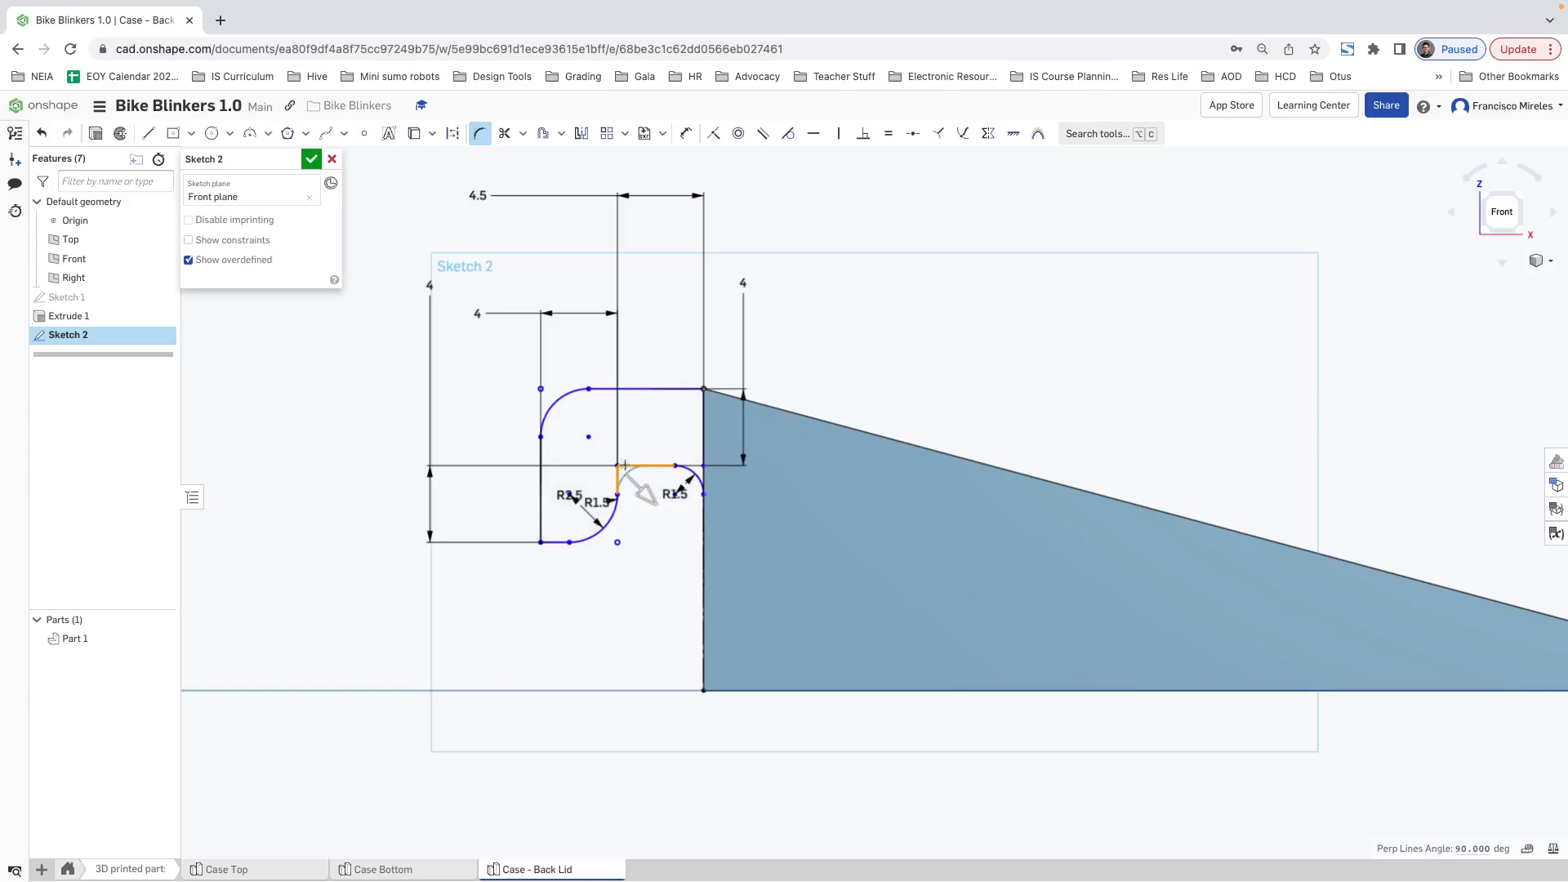
{"action": "left_click", "coordinate": [661, 506]}
{"action": "scroll", "coordinate": [686, 543], "scroll_direction": "down", "scroll_amount": 3}
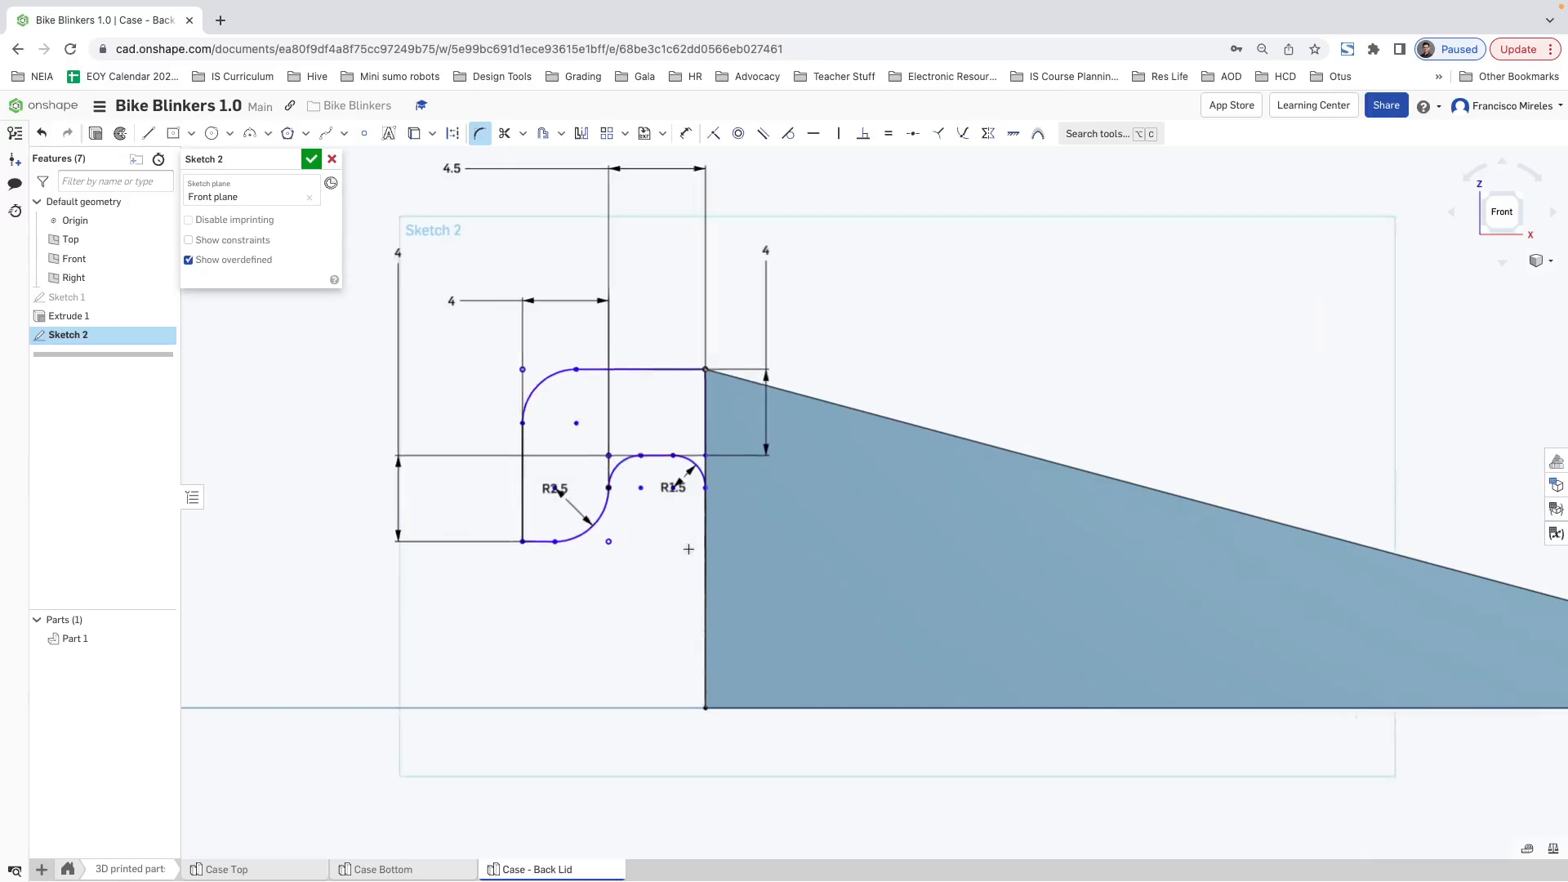
{"action": "mouse_move", "coordinate": [664, 539]}
{"action": "right_mouse_down"}
{"action": "mouse_move", "coordinate": [708, 557]}
{"action": "mouse_move", "coordinate": [694, 574]}
{"action": "mouse_move", "coordinate": [690, 554]}
{"action": "right_mouse_up"}
{"action": "left_click", "coordinate": [96, 134]}
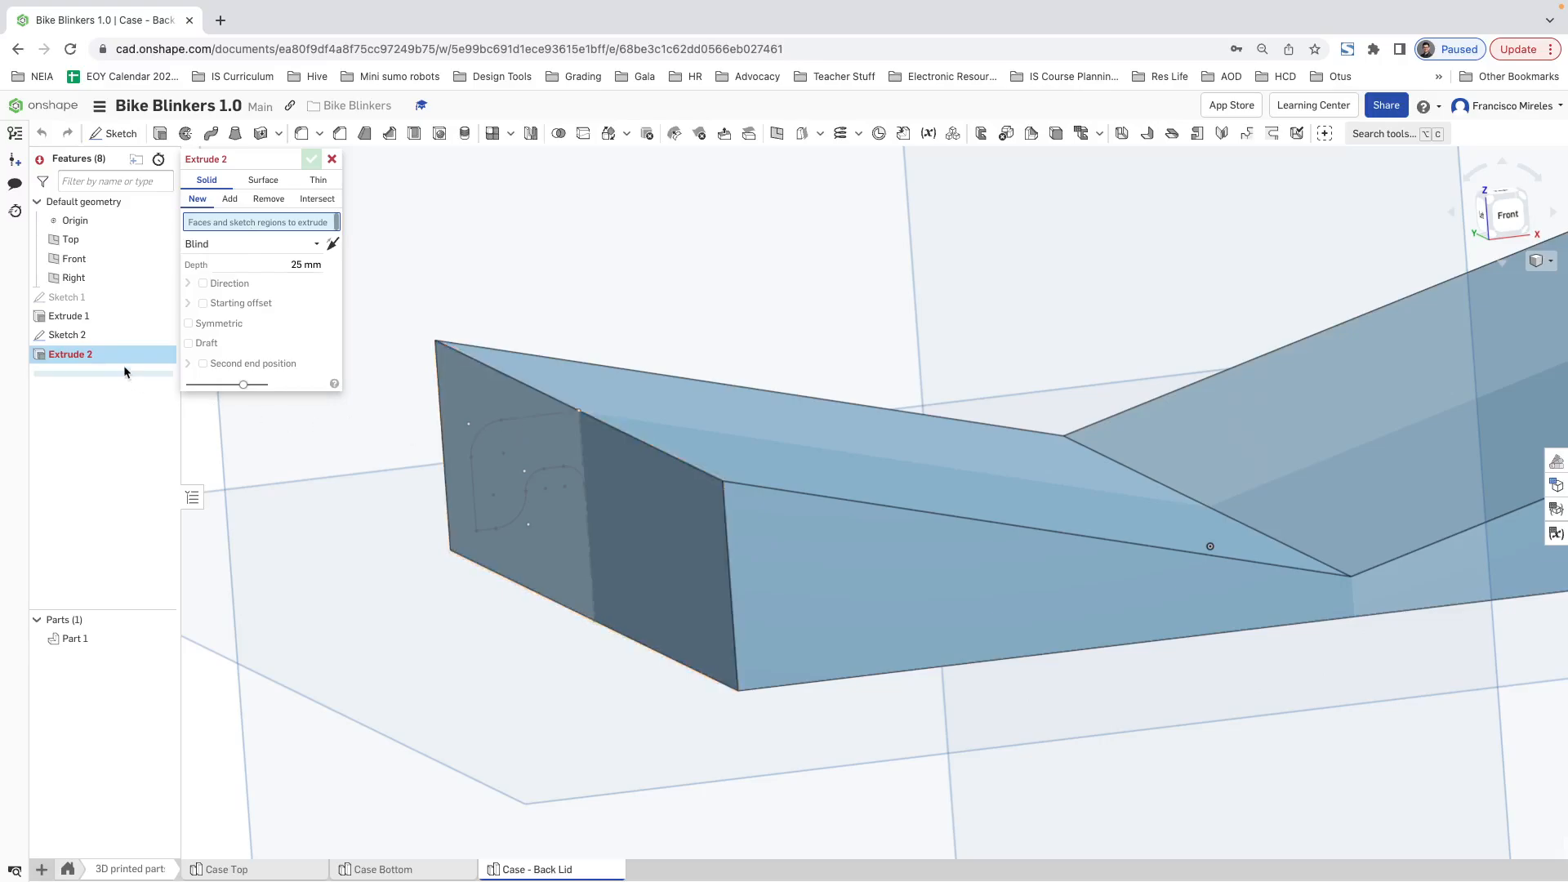
{"action": "left_click", "coordinate": [332, 159]}
Step: Reopen the hook sketch and close the profile with a line about 1.5 mm long along the lid's end edge, down to the fillet's end
{"action": "double_click", "coordinate": [90, 334]}
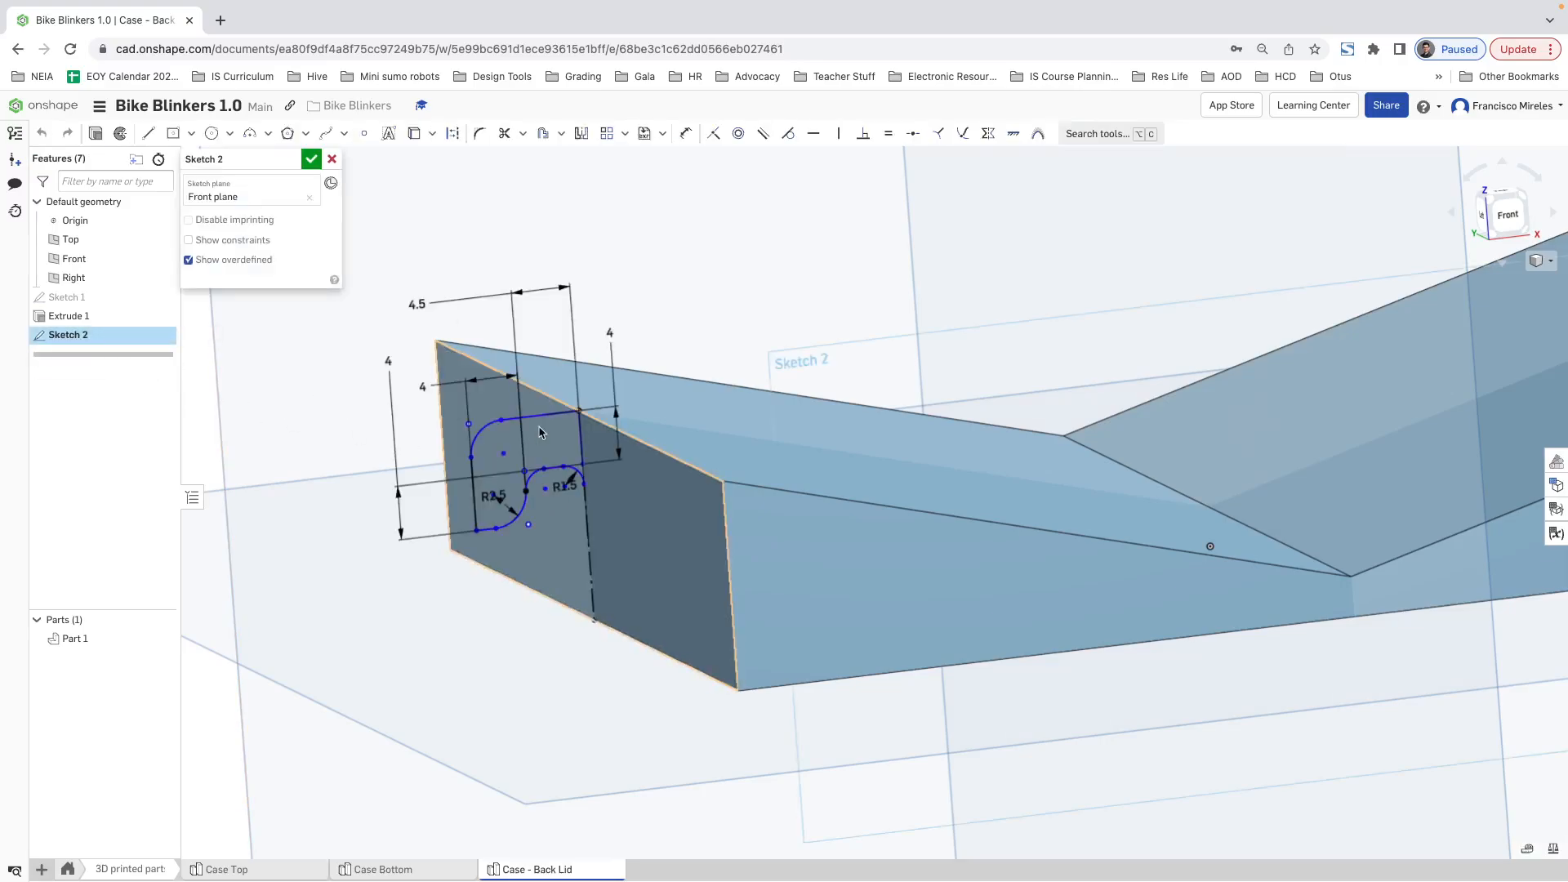
{"action": "scroll", "coordinate": [539, 432], "scroll_direction": "up", "scroll_amount": 5}
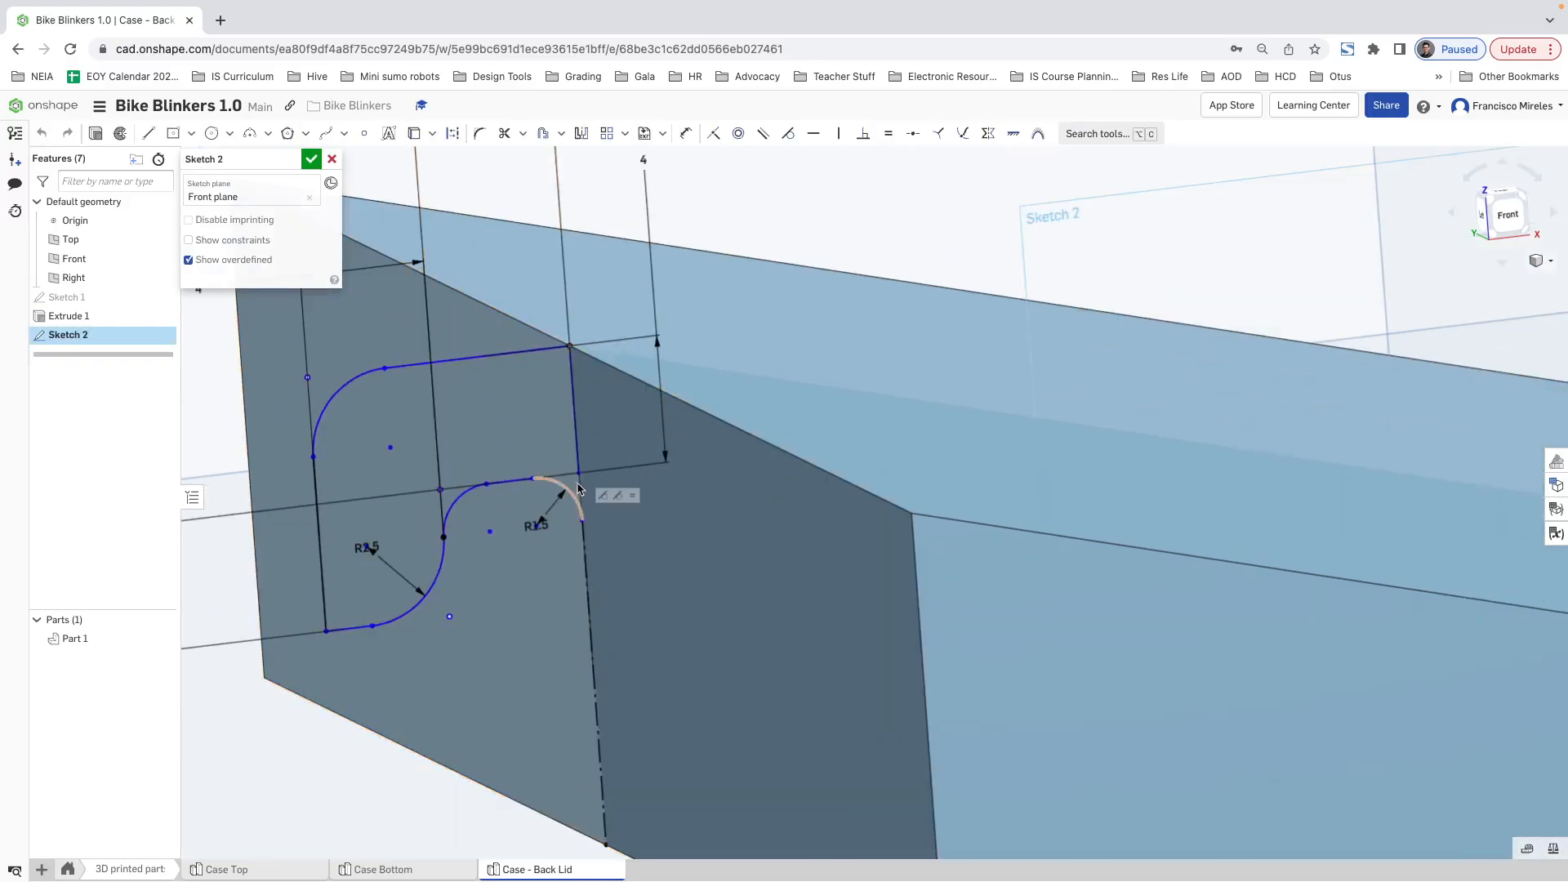
{"action": "left_click", "coordinate": [148, 133]}
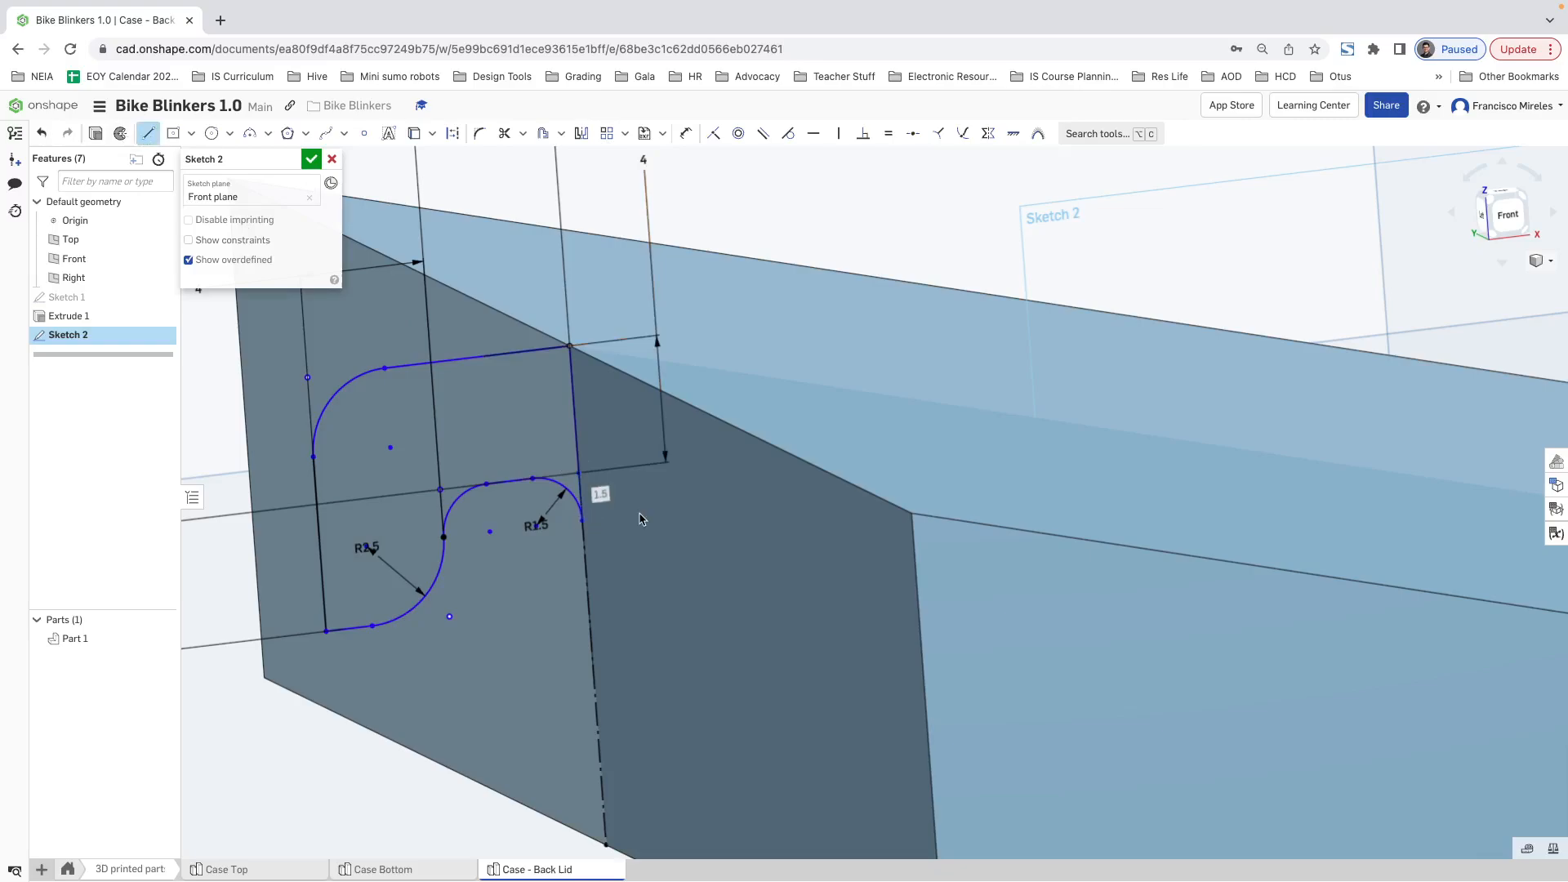
{"action": "scroll", "coordinate": [624, 542], "scroll_direction": "up", "scroll_amount": 5}
{"action": "scroll", "coordinate": [623, 542], "scroll_direction": "down", "scroll_amount": 8}
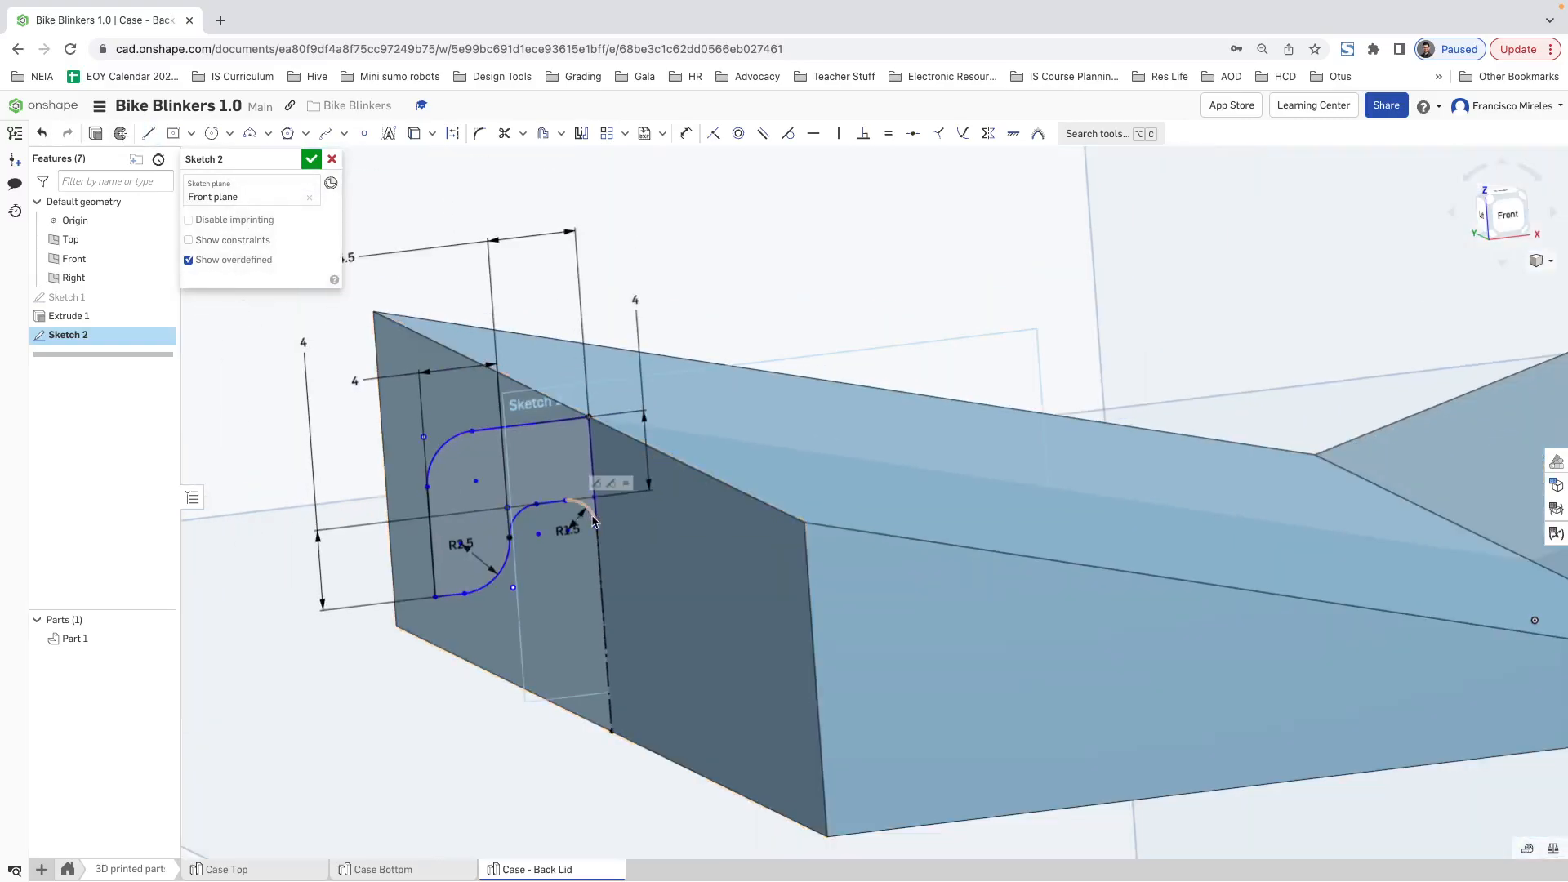
Step: Extrude the closed hook profile symmetrically to a depth of 10 mm, adding it to the lid
{"action": "left_click", "coordinate": [97, 134]}
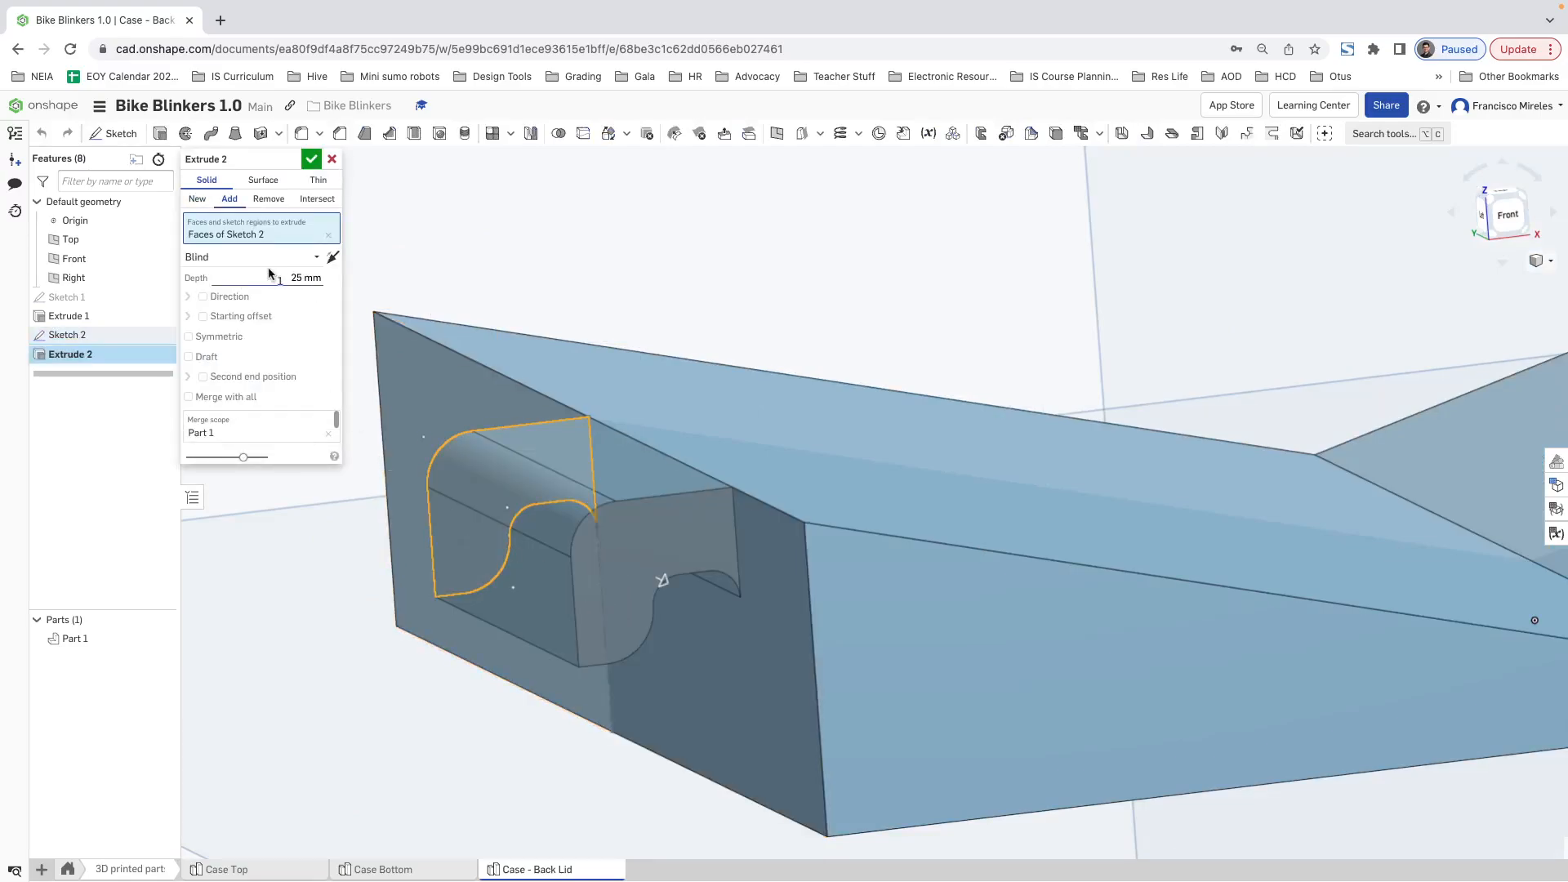
{"action": "left_click", "coordinate": [261, 257]}
{"action": "left_click", "coordinate": [254, 278]}
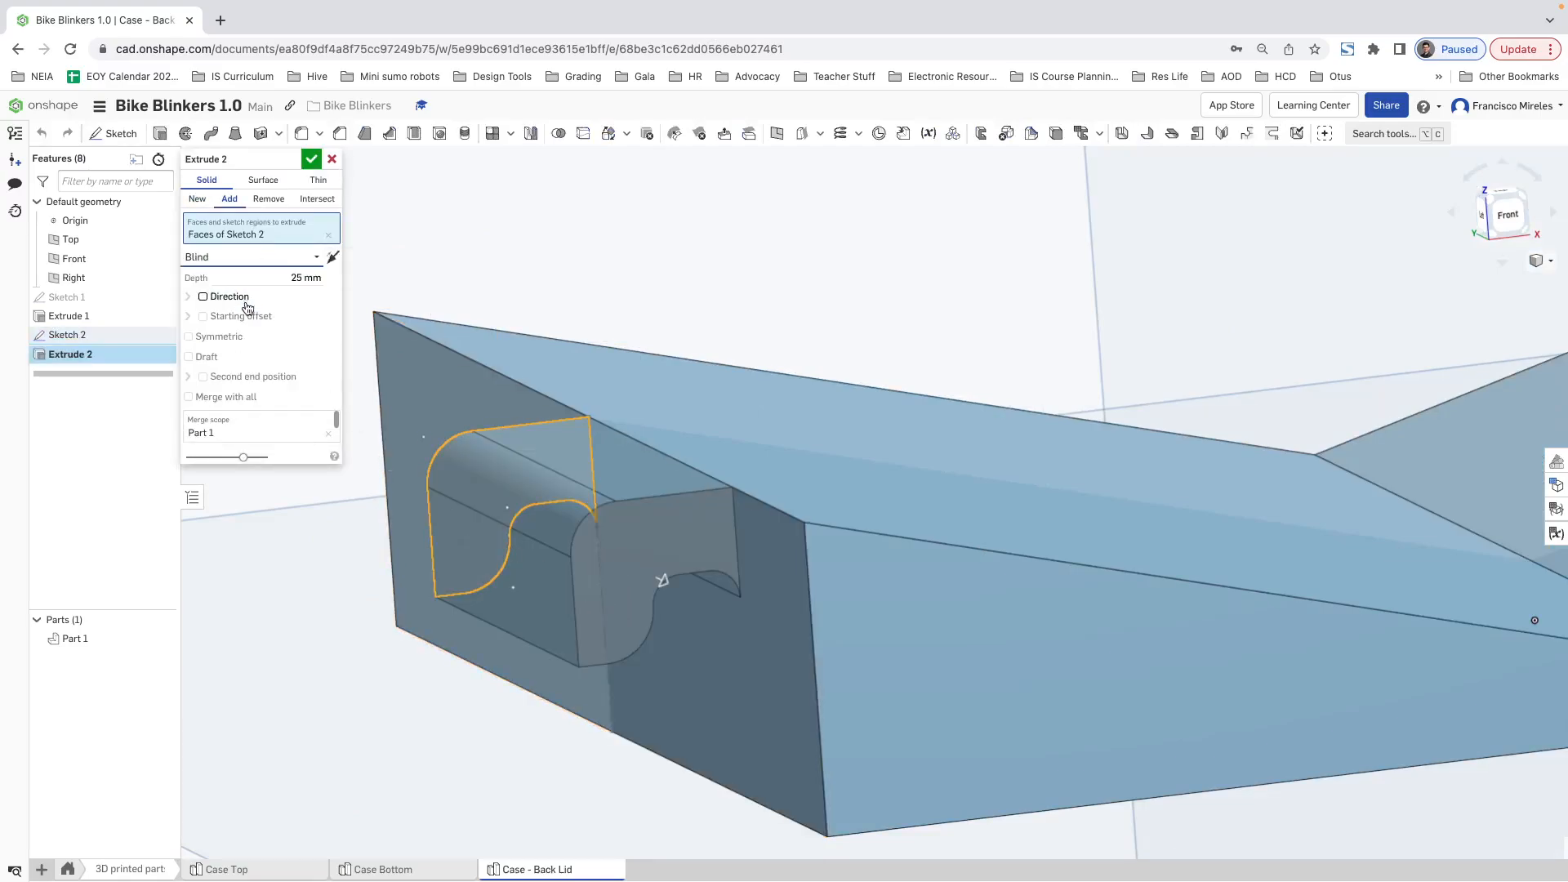
{"action": "left_click", "coordinate": [196, 340]}
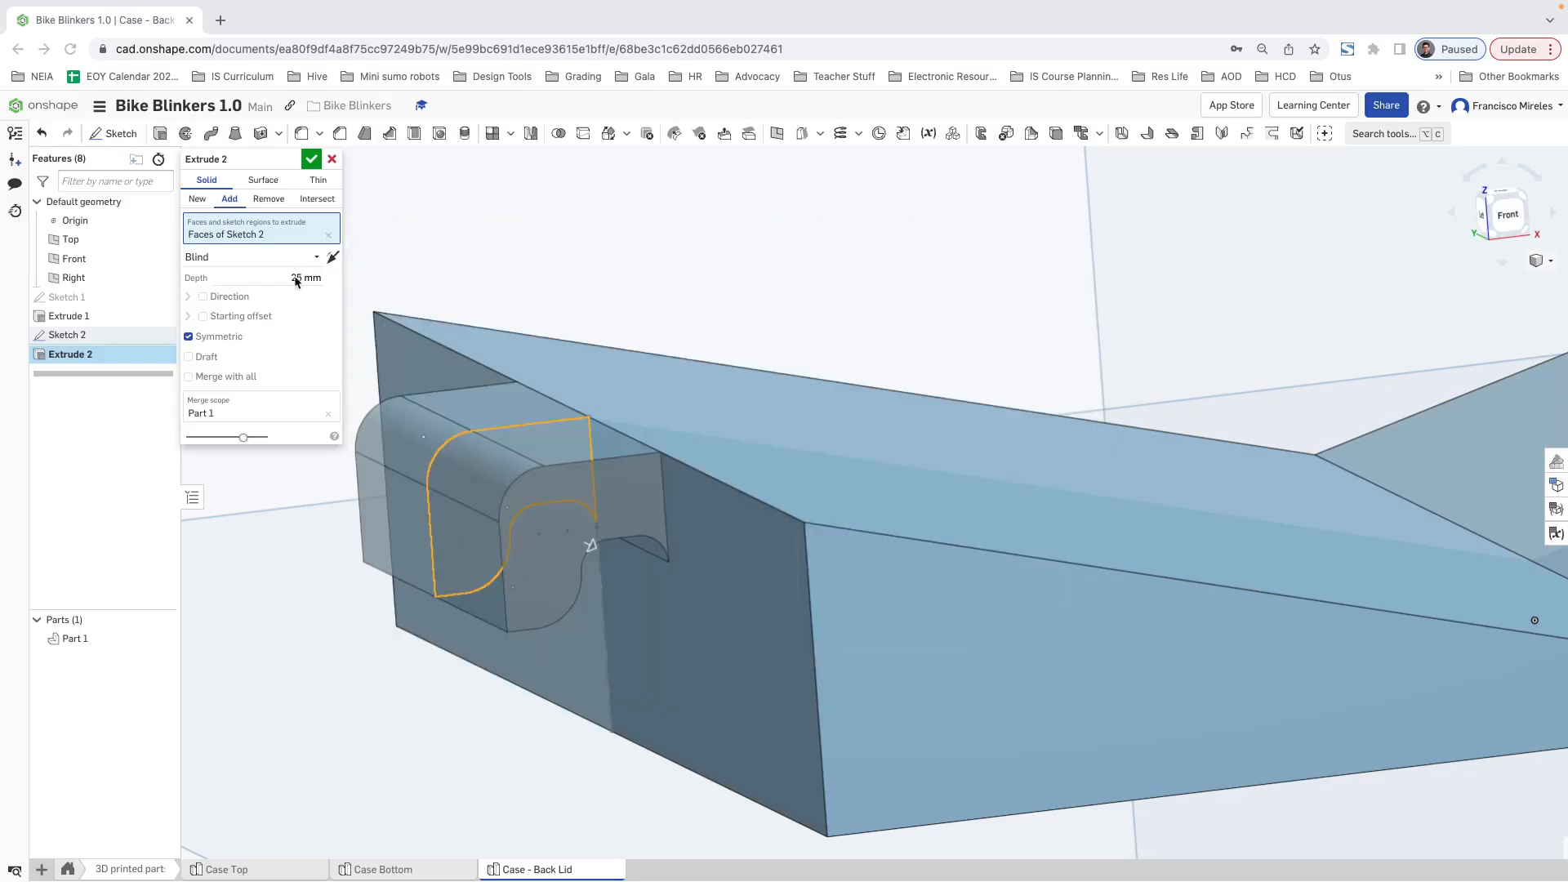
{"action": "left_click", "coordinate": [296, 279]}
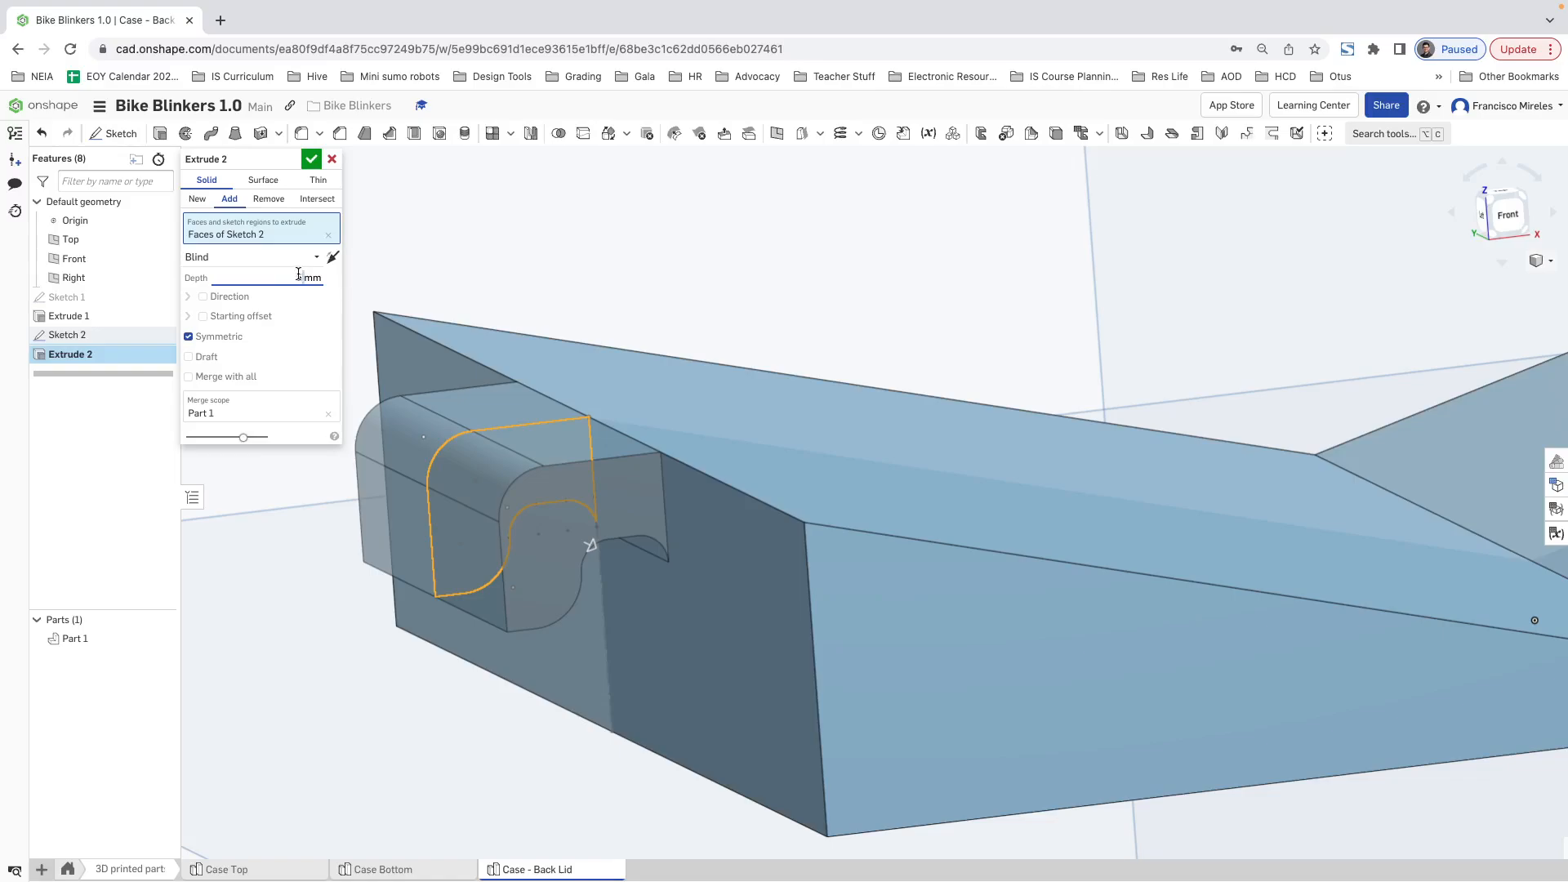
{"action": "type", "text": "10"}
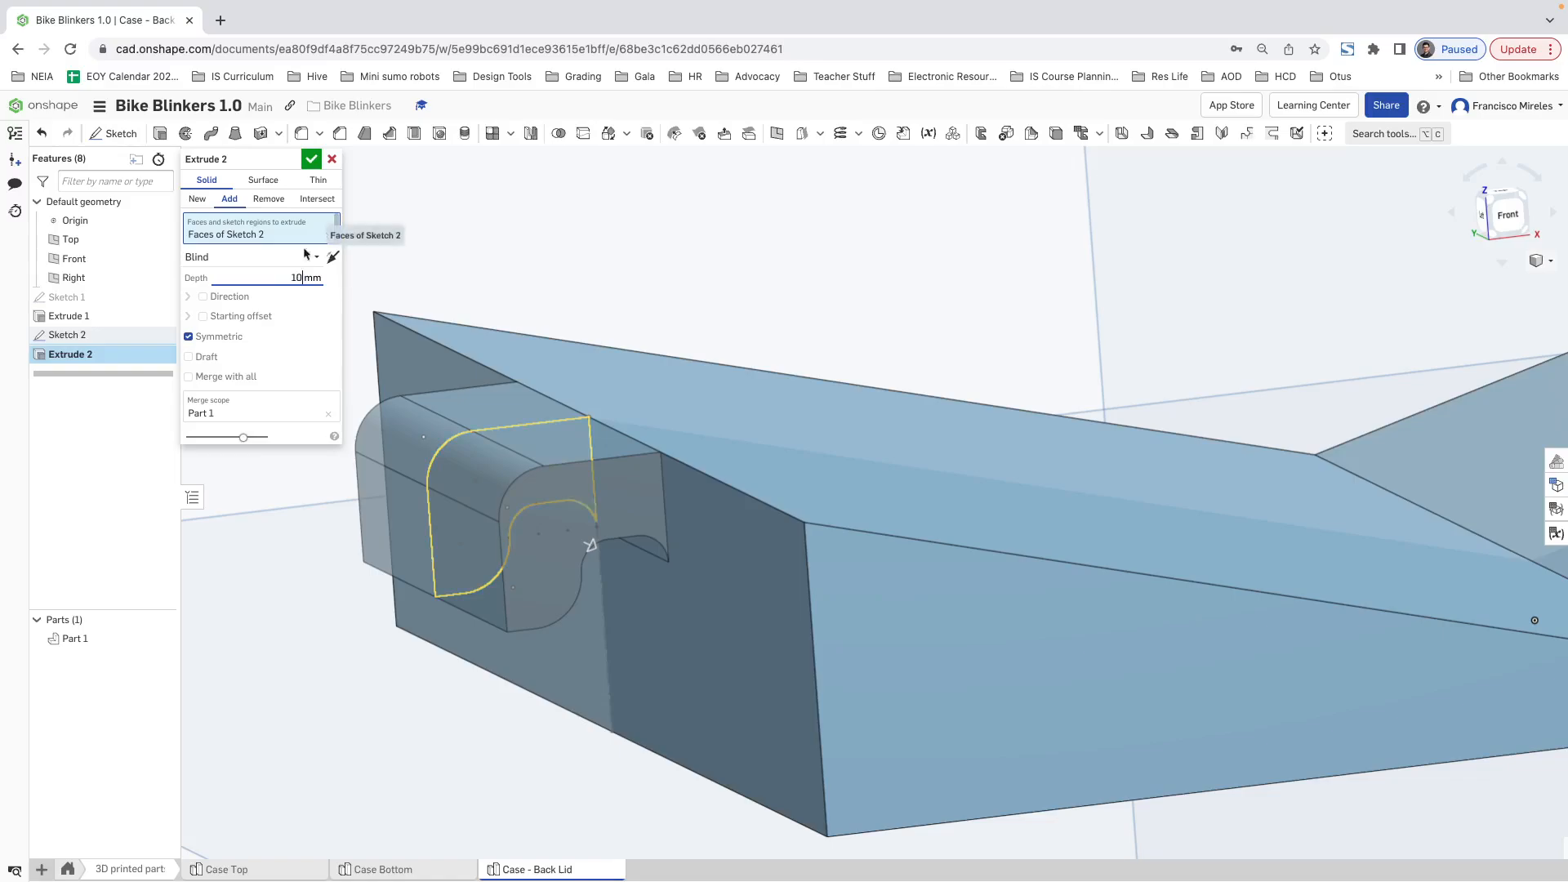
{"action": "key", "text": "Return"}
{"action": "scroll", "coordinate": [557, 549], "scroll_direction": "up", "scroll_amount": 3}
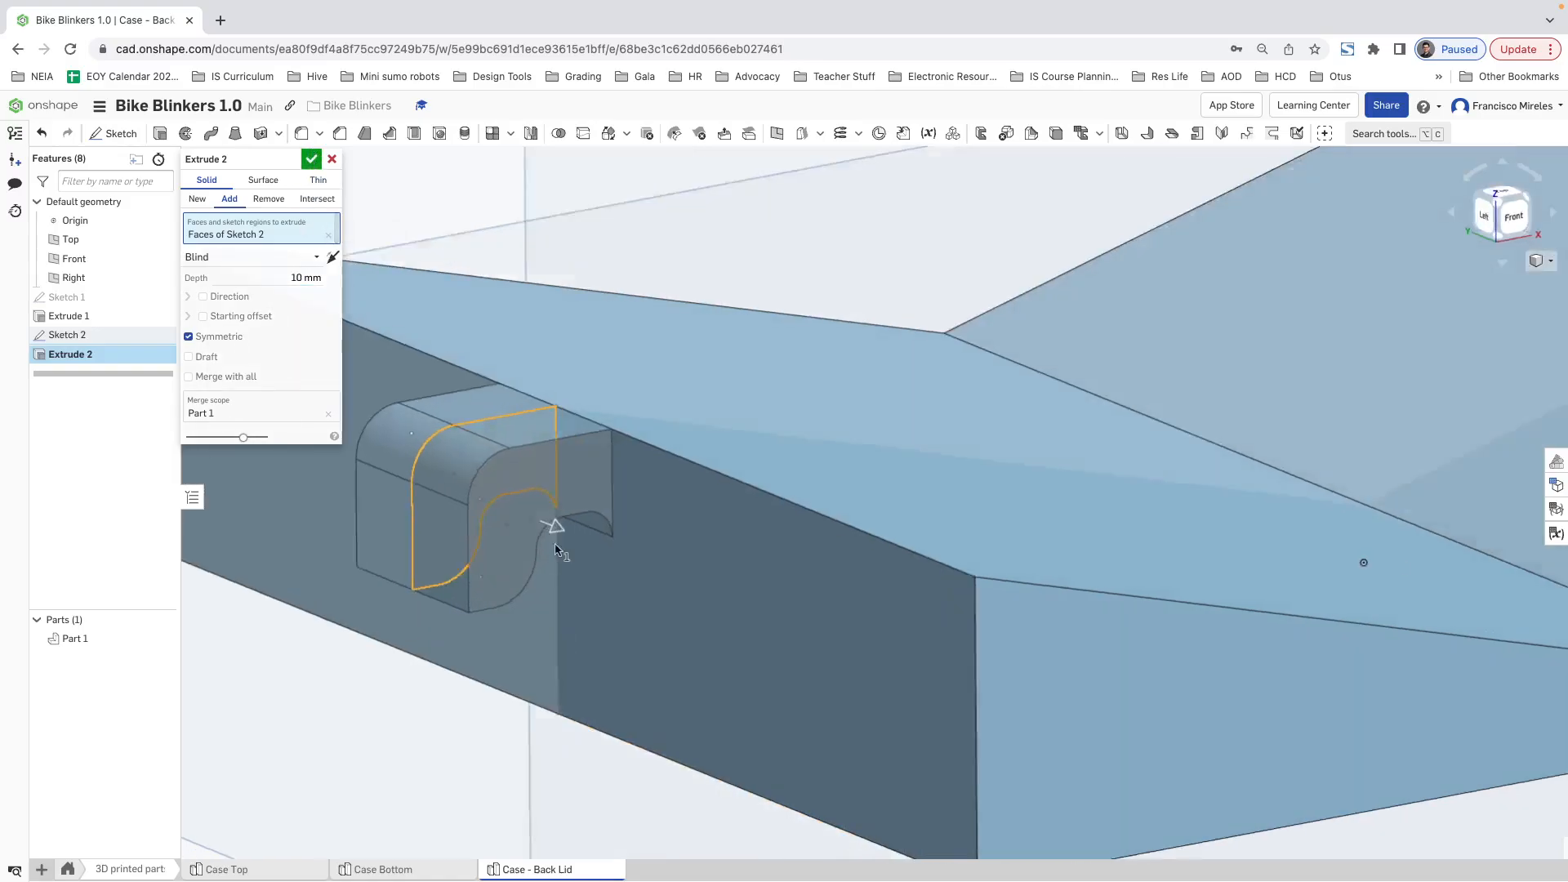
{"action": "mouse_move", "coordinate": [556, 549]}
{"action": "right_mouse_down"}
{"action": "mouse_move", "coordinate": [602, 553]}
{"action": "mouse_move", "coordinate": [560, 529]}
{"action": "right_mouse_up"}
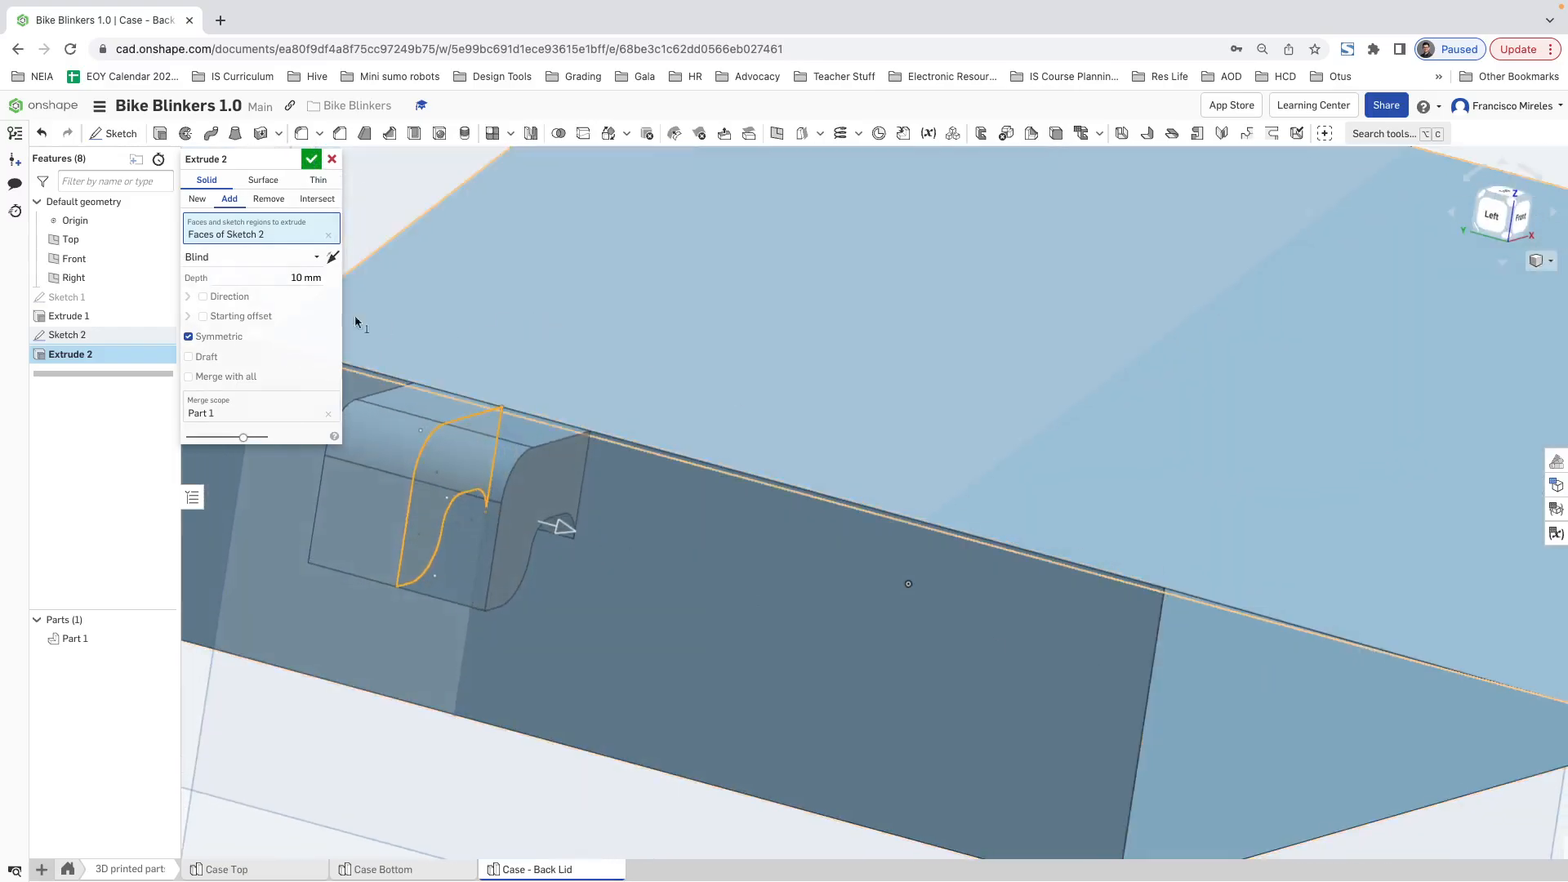
{"action": "left_click", "coordinate": [312, 160]}
{"action": "scroll", "coordinate": [665, 536], "scroll_direction": "up", "scroll_amount": 3}
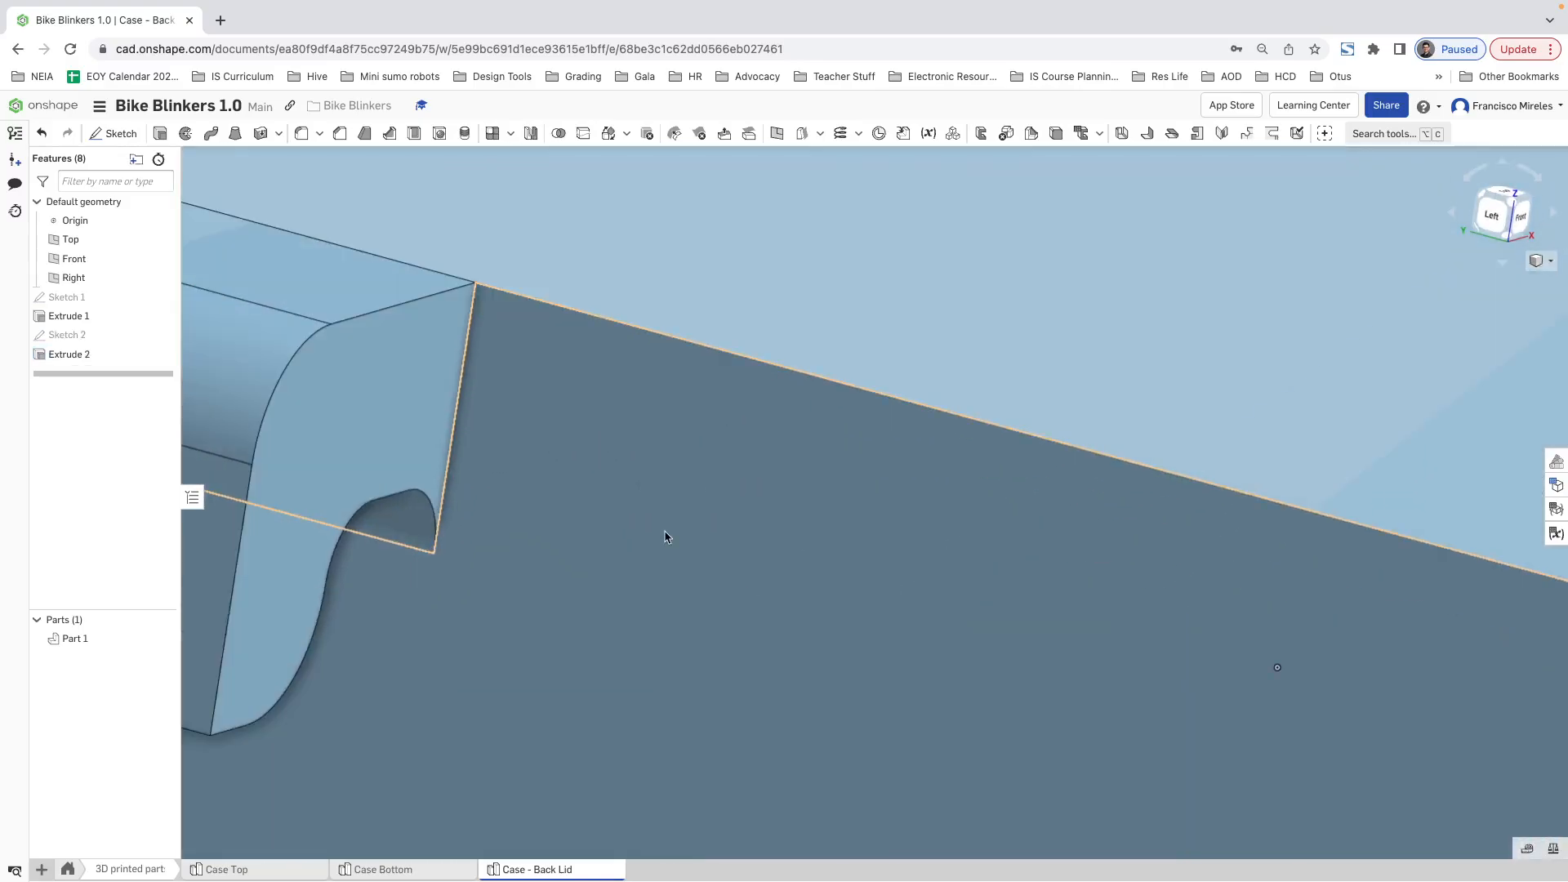
{"action": "scroll", "coordinate": [668, 541], "scroll_direction": "down", "scroll_amount": 8}
{"action": "right_click_drag", "start_coordinate": [677, 551], "coordinate": [1281, 719]}
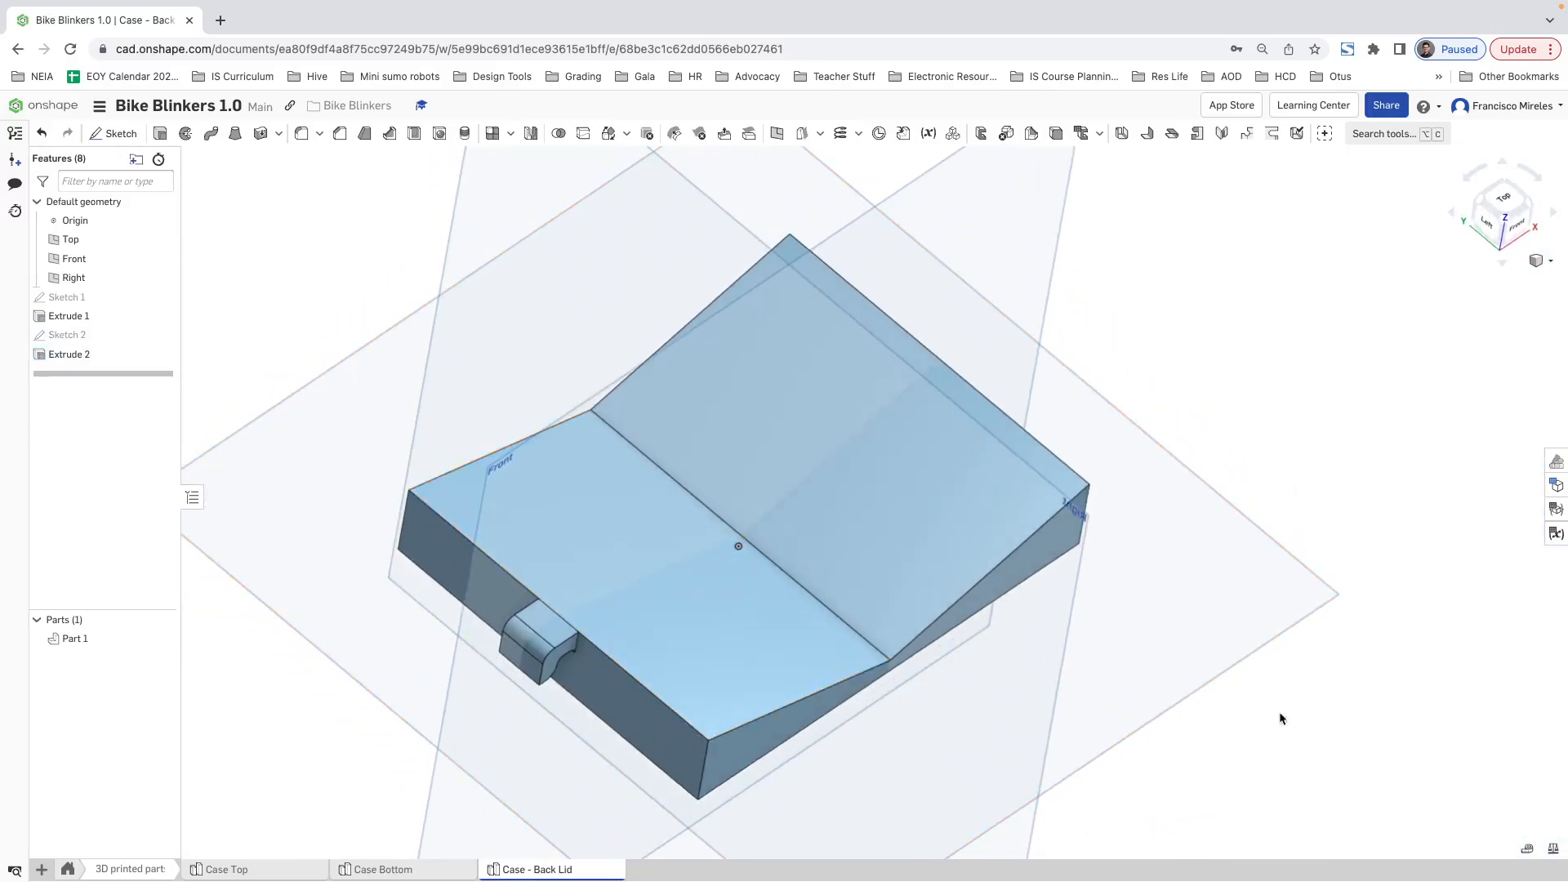
Step: Check the width of the hook's lower edge and set the hook's symmetric extrusion depth to 16 mm
{"action": "left_click", "coordinate": [1526, 849]}
{"action": "left_click", "coordinate": [526, 676]}
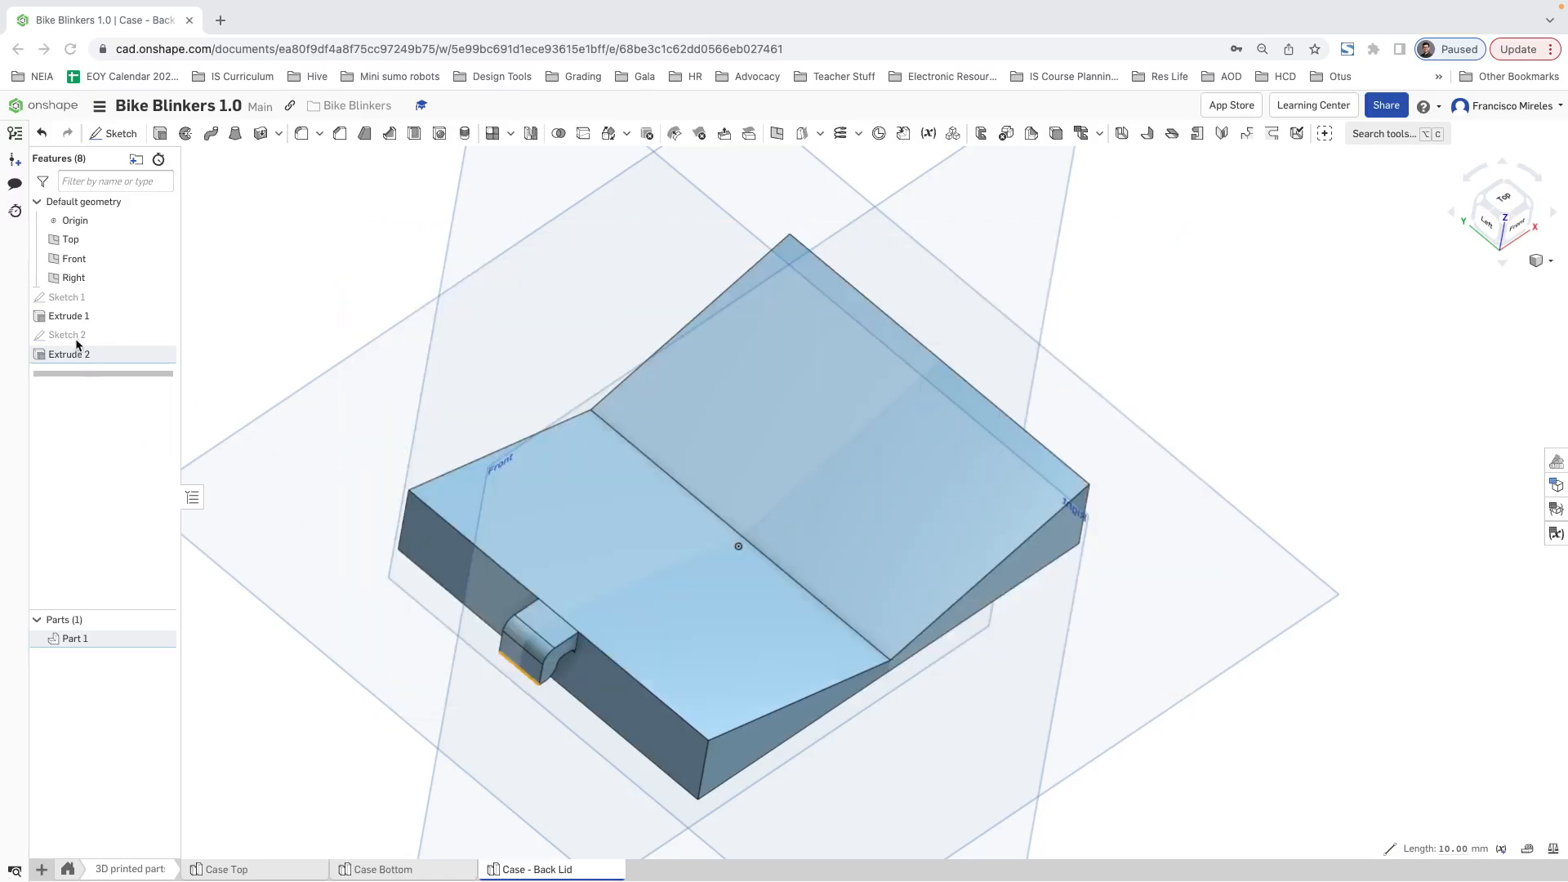
{"action": "double_click", "coordinate": [72, 354]}
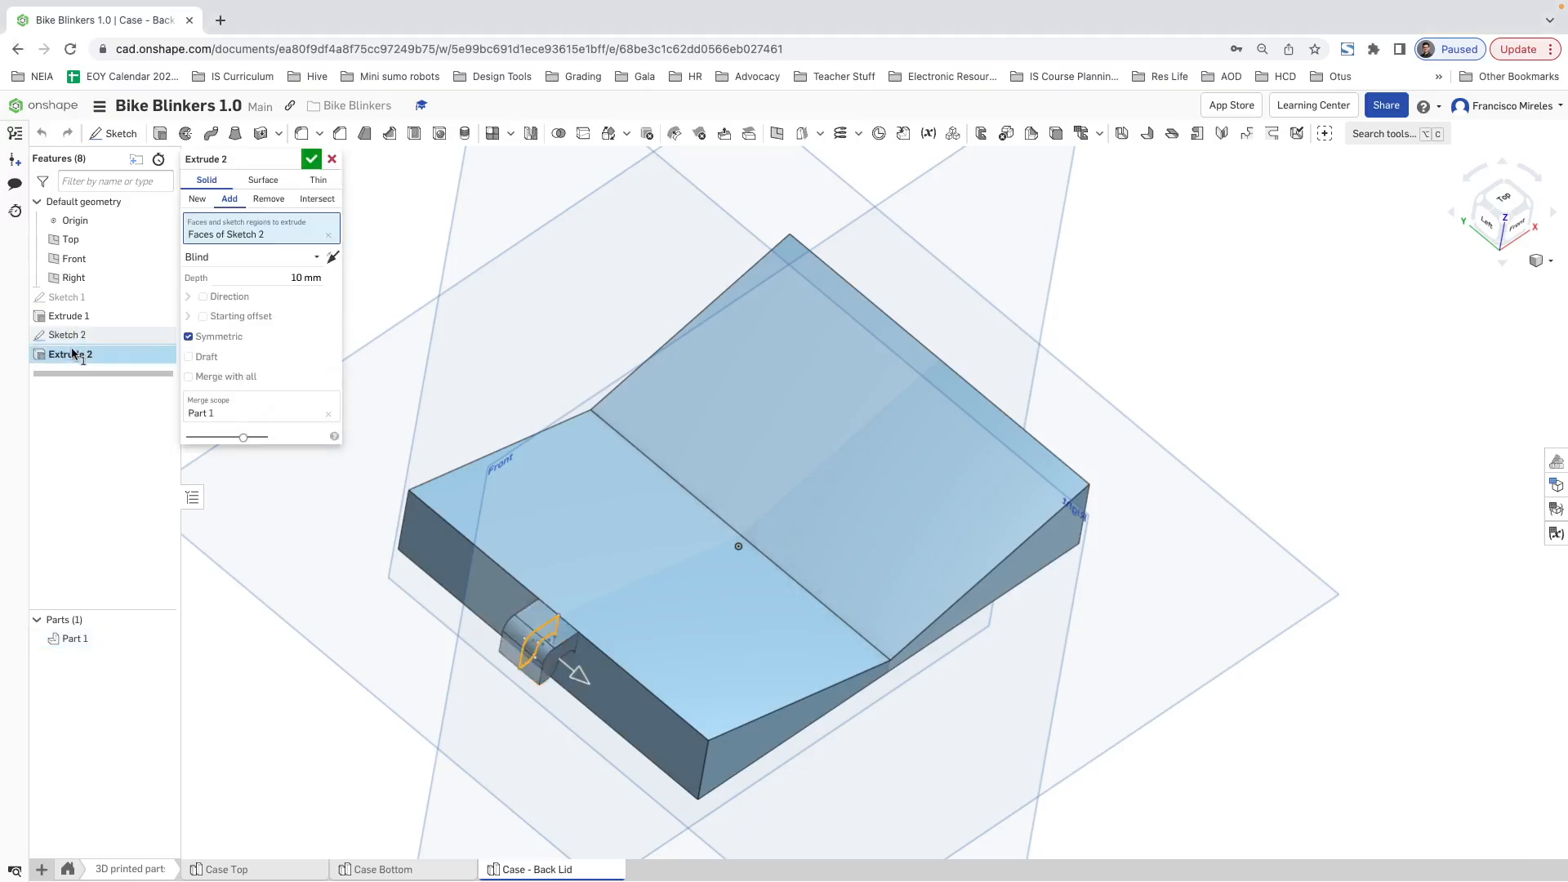
{"action": "left_click", "coordinate": [301, 278]}
{"action": "left_click", "coordinate": [301, 278]}
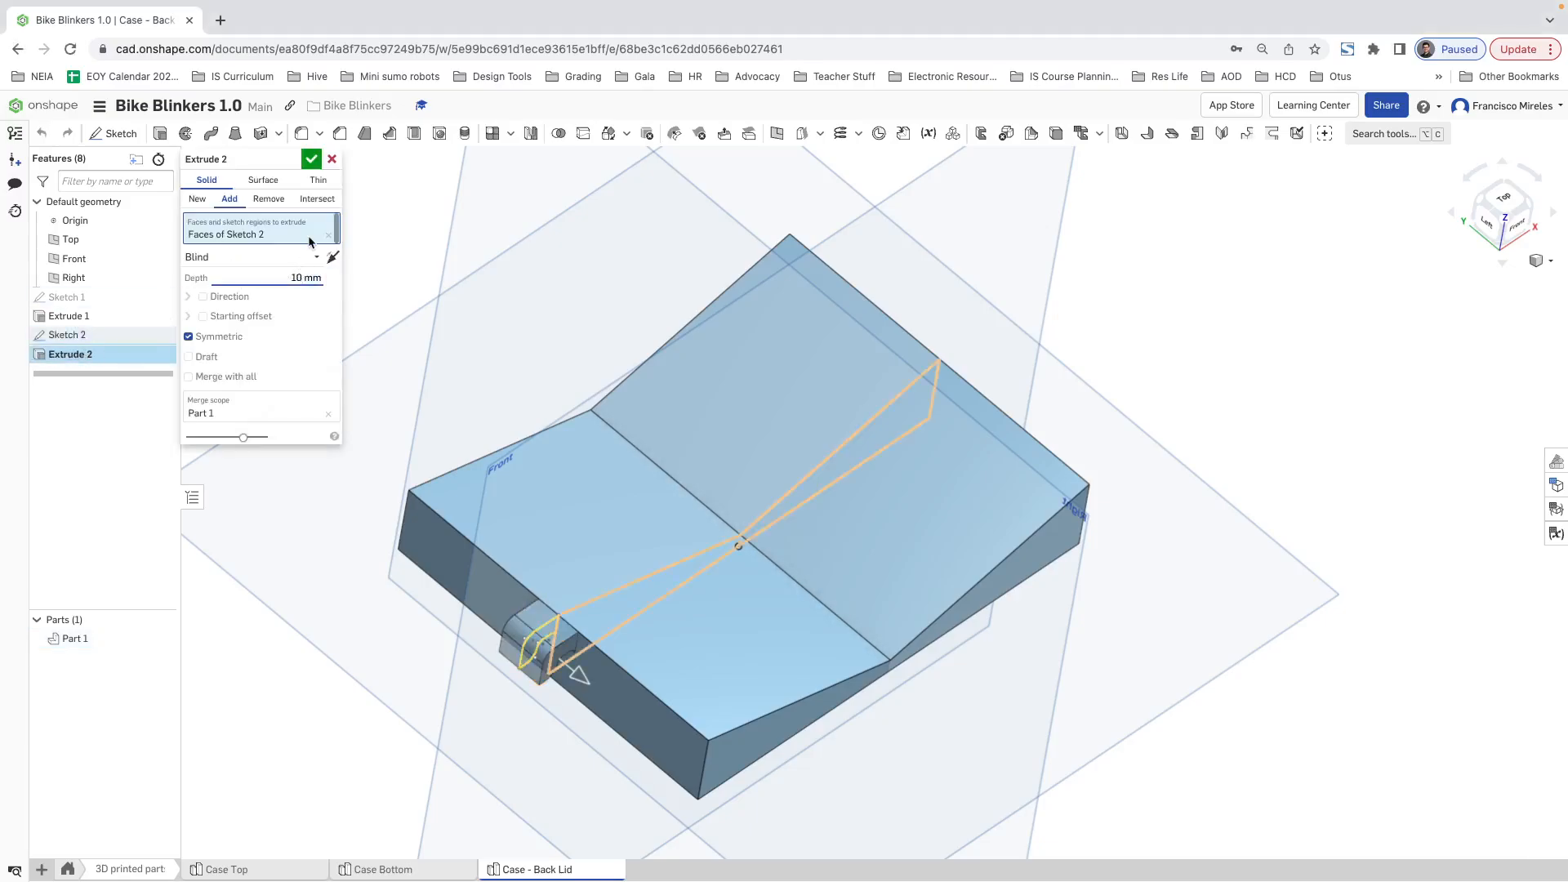
{"action": "key", "text": "BackSpace"}
{"action": "type", "text": "6"}
{"action": "key", "text": "Return"}
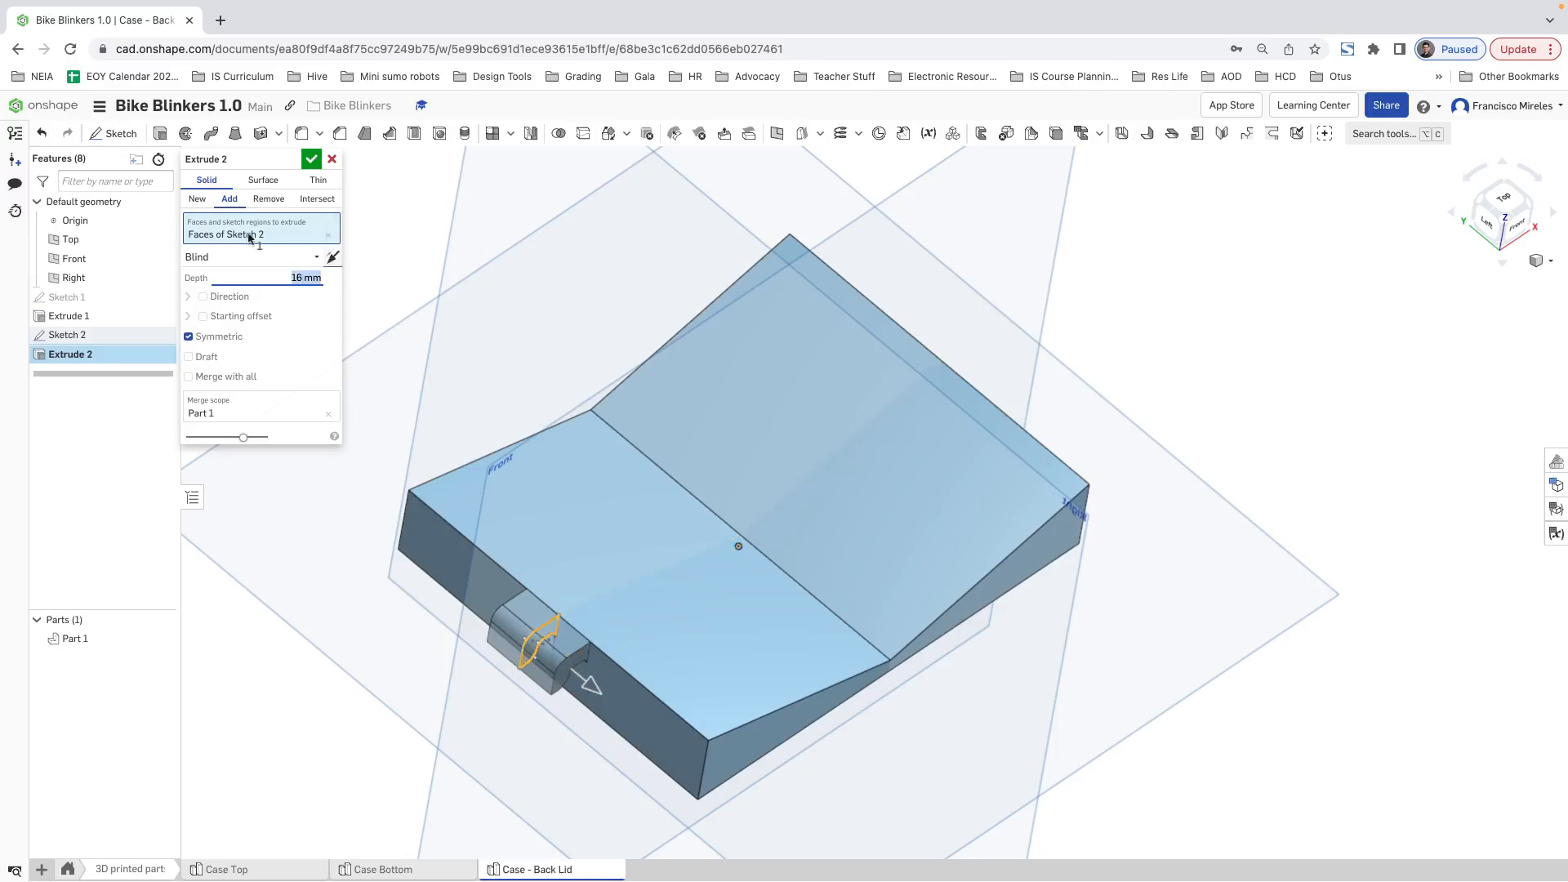
{"action": "left_click", "coordinate": [308, 161]}
Step: Mirror the hook extrusion as a feature about the Right plane onto the lid's opposite end
{"action": "right_click_drag", "start_coordinate": [413, 389], "coordinate": [707, 565]}
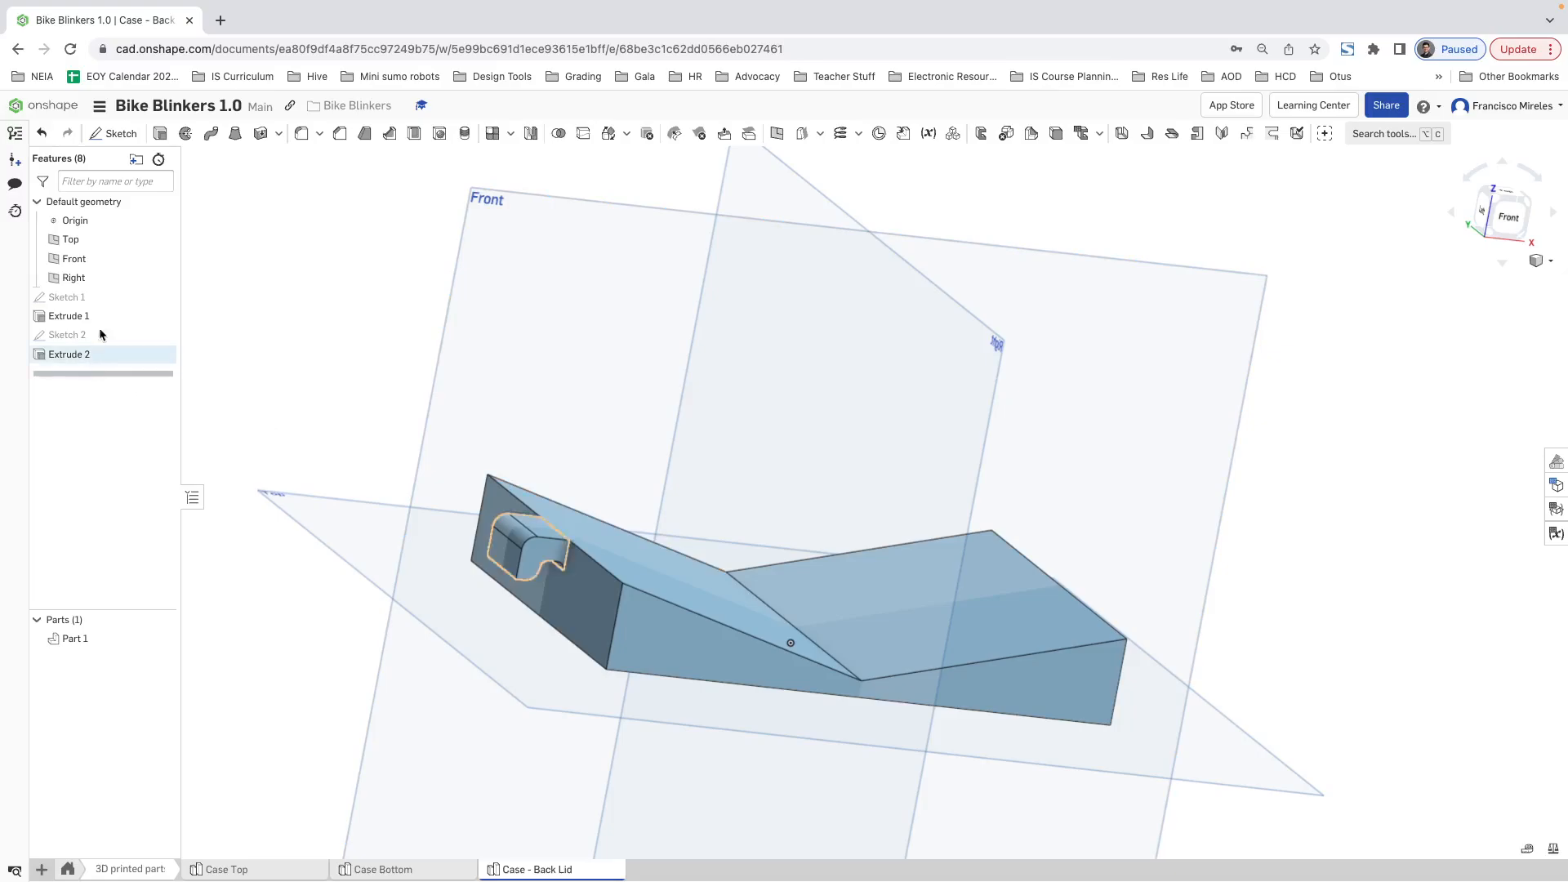
{"action": "left_click", "coordinate": [530, 133]}
{"action": "left_click", "coordinate": [253, 179]}
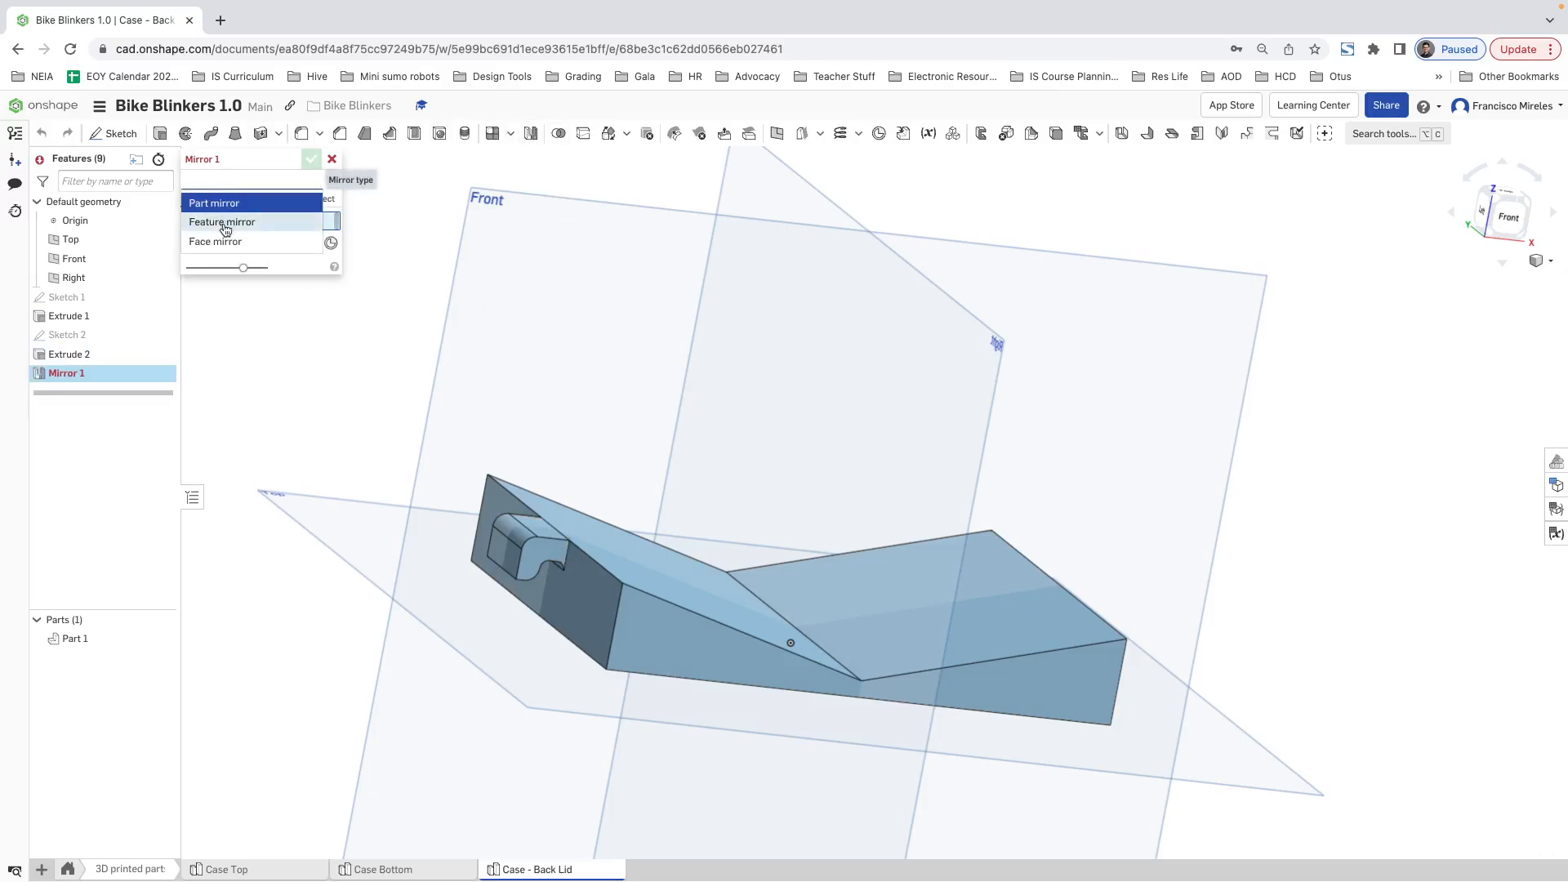
{"action": "left_click", "coordinate": [237, 218]}
{"action": "left_click", "coordinate": [88, 353]}
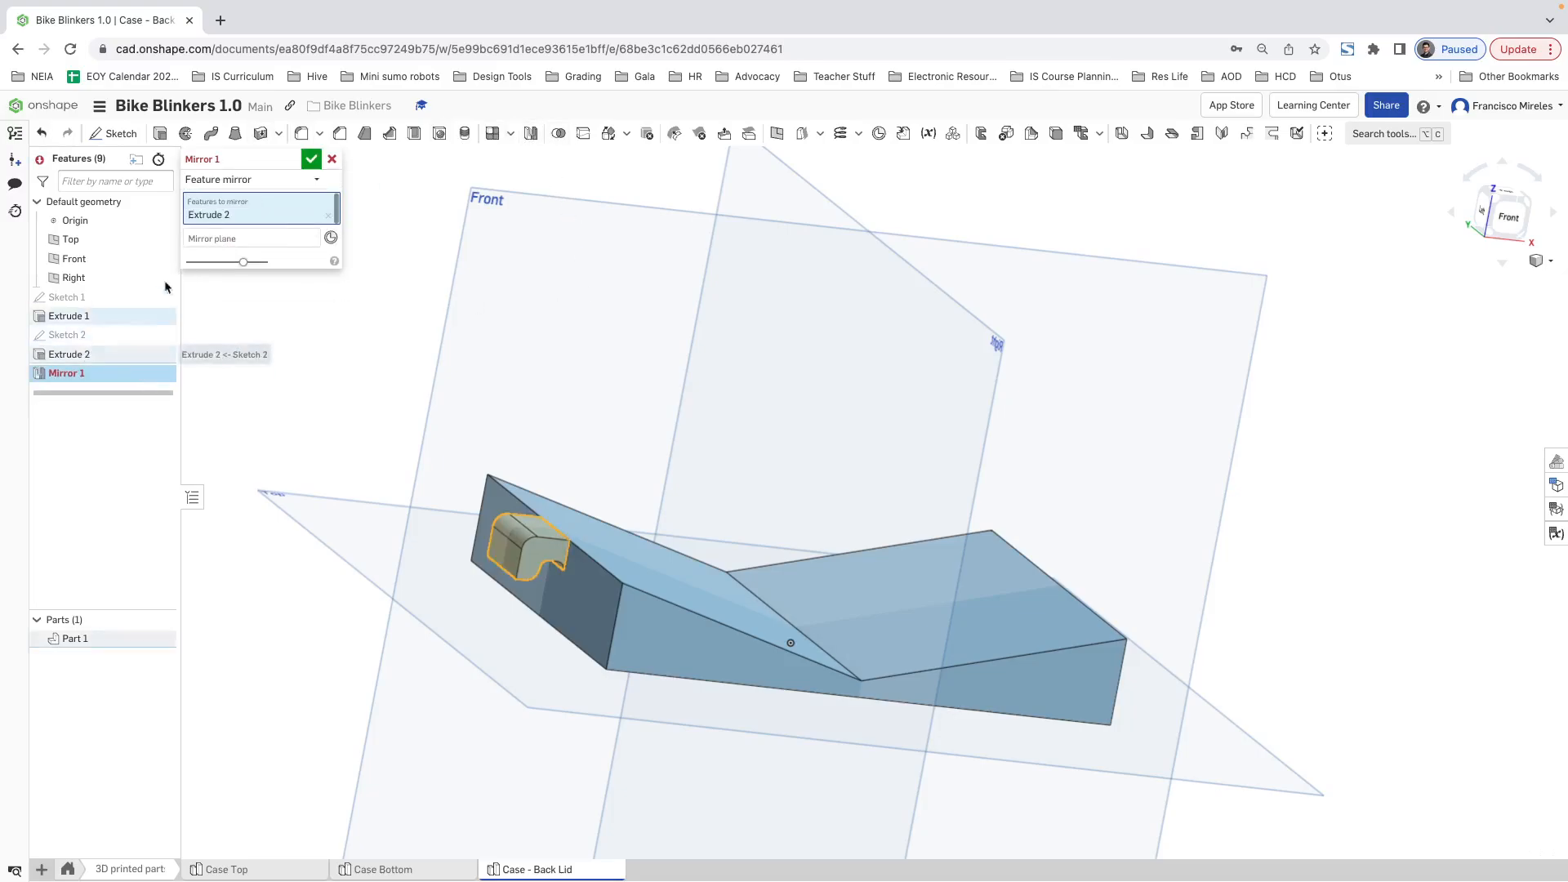
{"action": "left_click", "coordinate": [980, 328]}
{"action": "mouse_move", "coordinate": [1343, 560]}
{"action": "right_mouse_down"}
{"action": "mouse_move", "coordinate": [1288, 533]}
{"action": "mouse_move", "coordinate": [1355, 568]}
{"action": "right_mouse_up"}
{"action": "left_click", "coordinate": [300, 157]}
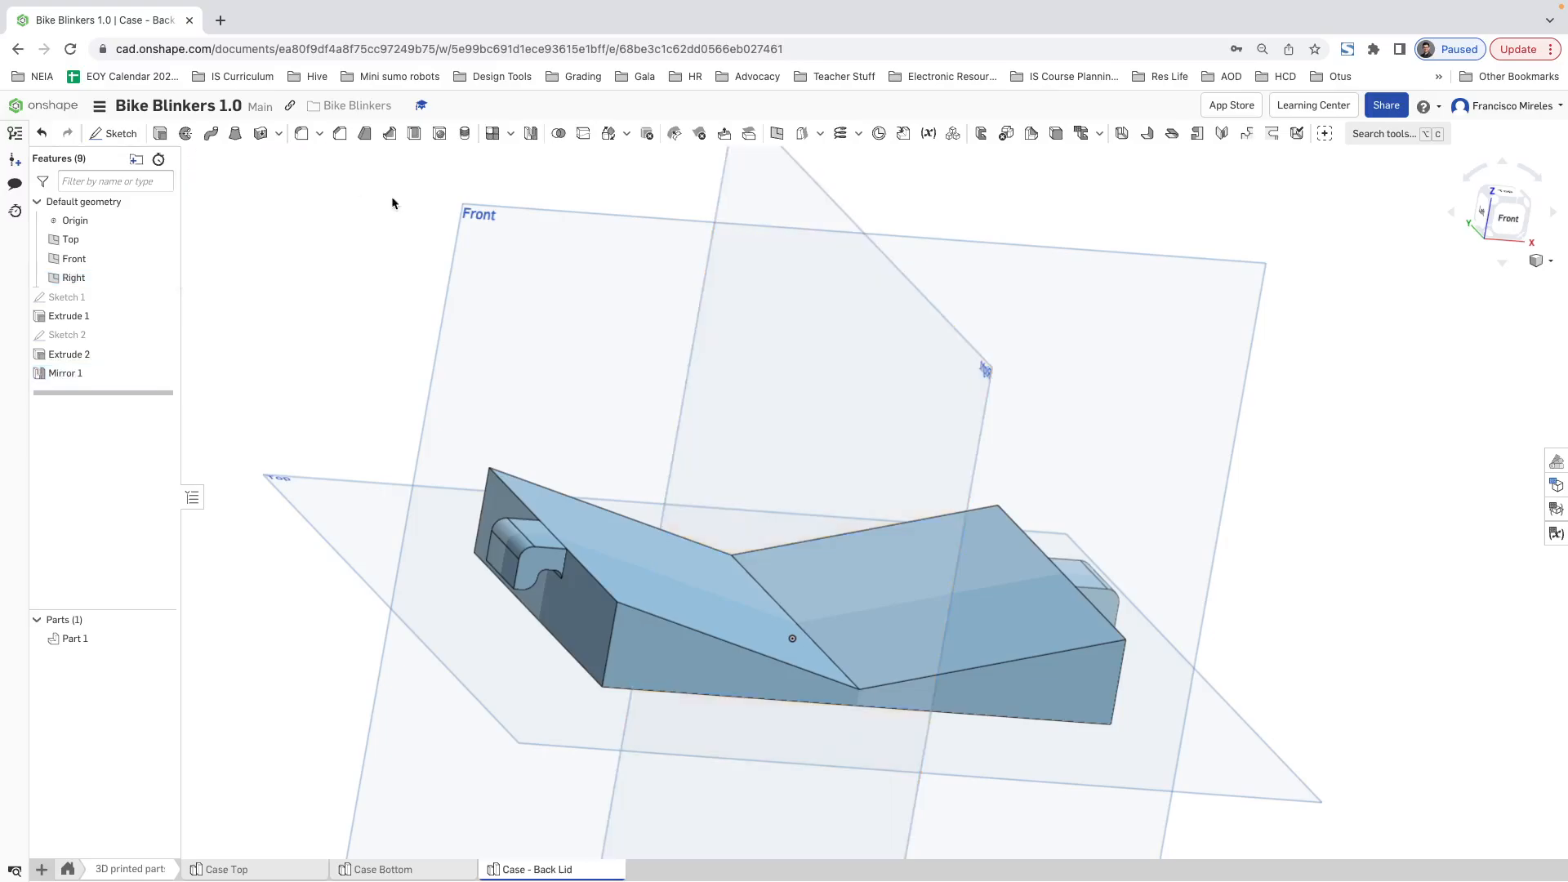
{"action": "right_click_drag", "start_coordinate": [1184, 507], "coordinate": [1169, 544]}
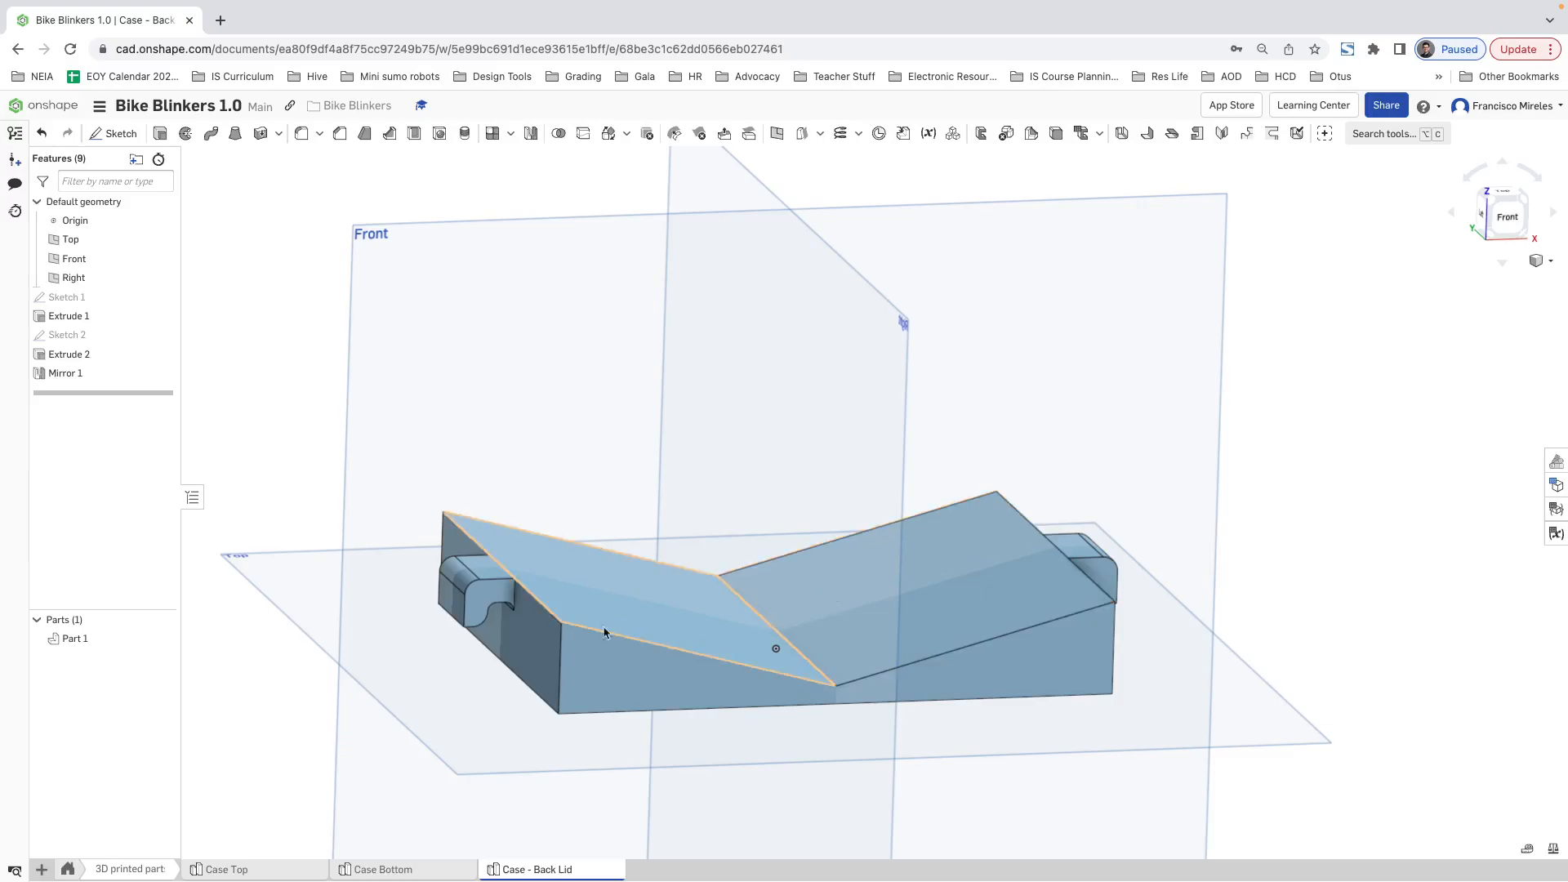
Step: In the Case Bottom, measure the centre distance between two corner screw holes along the case's short side
{"action": "left_click", "coordinate": [276, 600]}
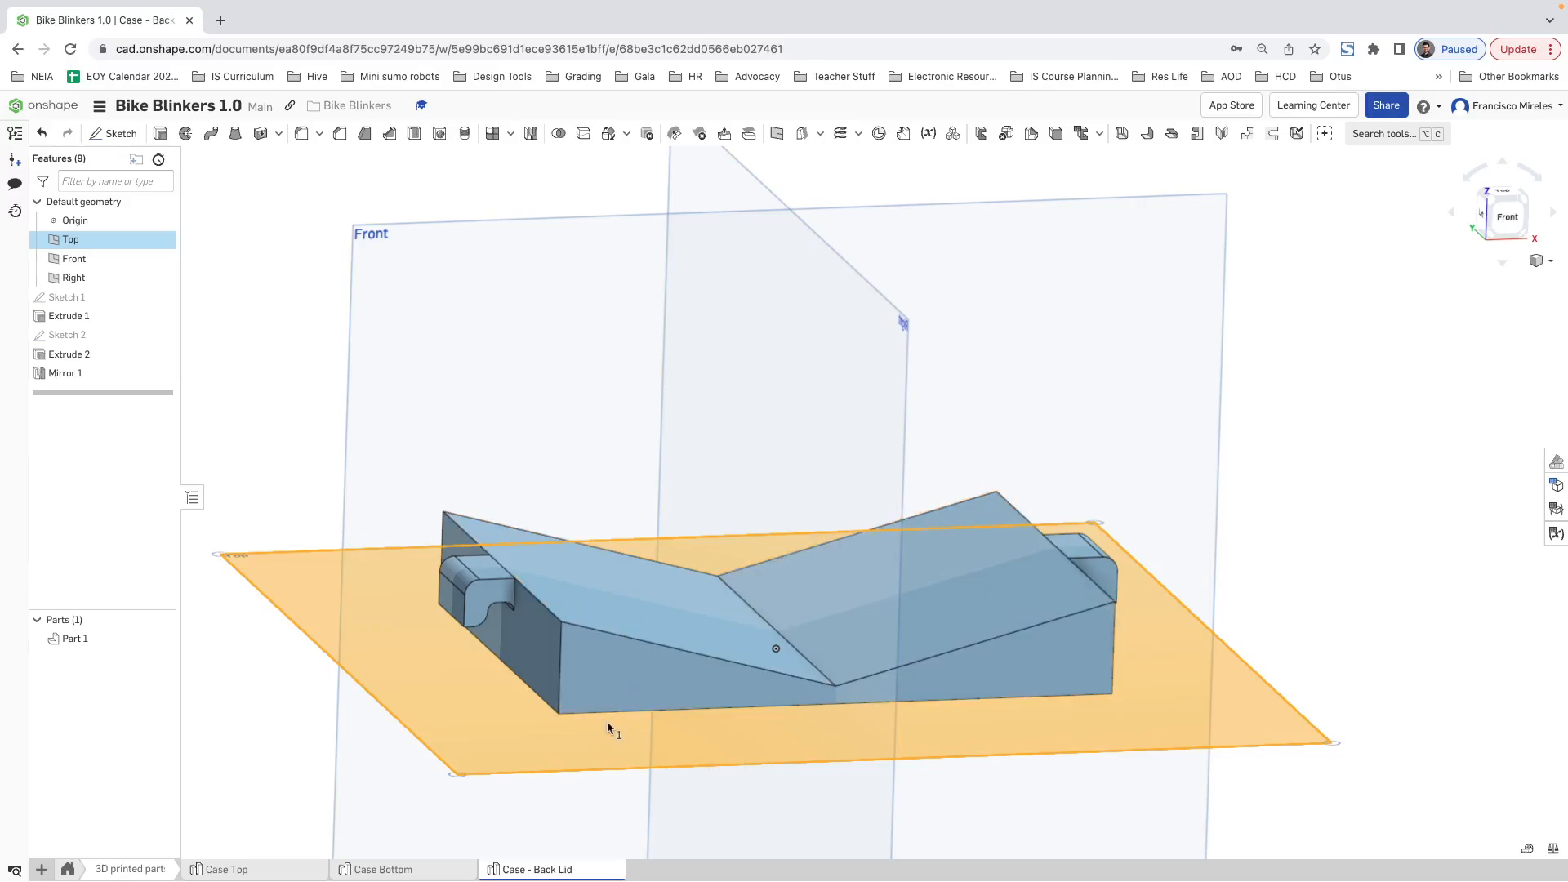
{"action": "left_click", "coordinate": [344, 875]}
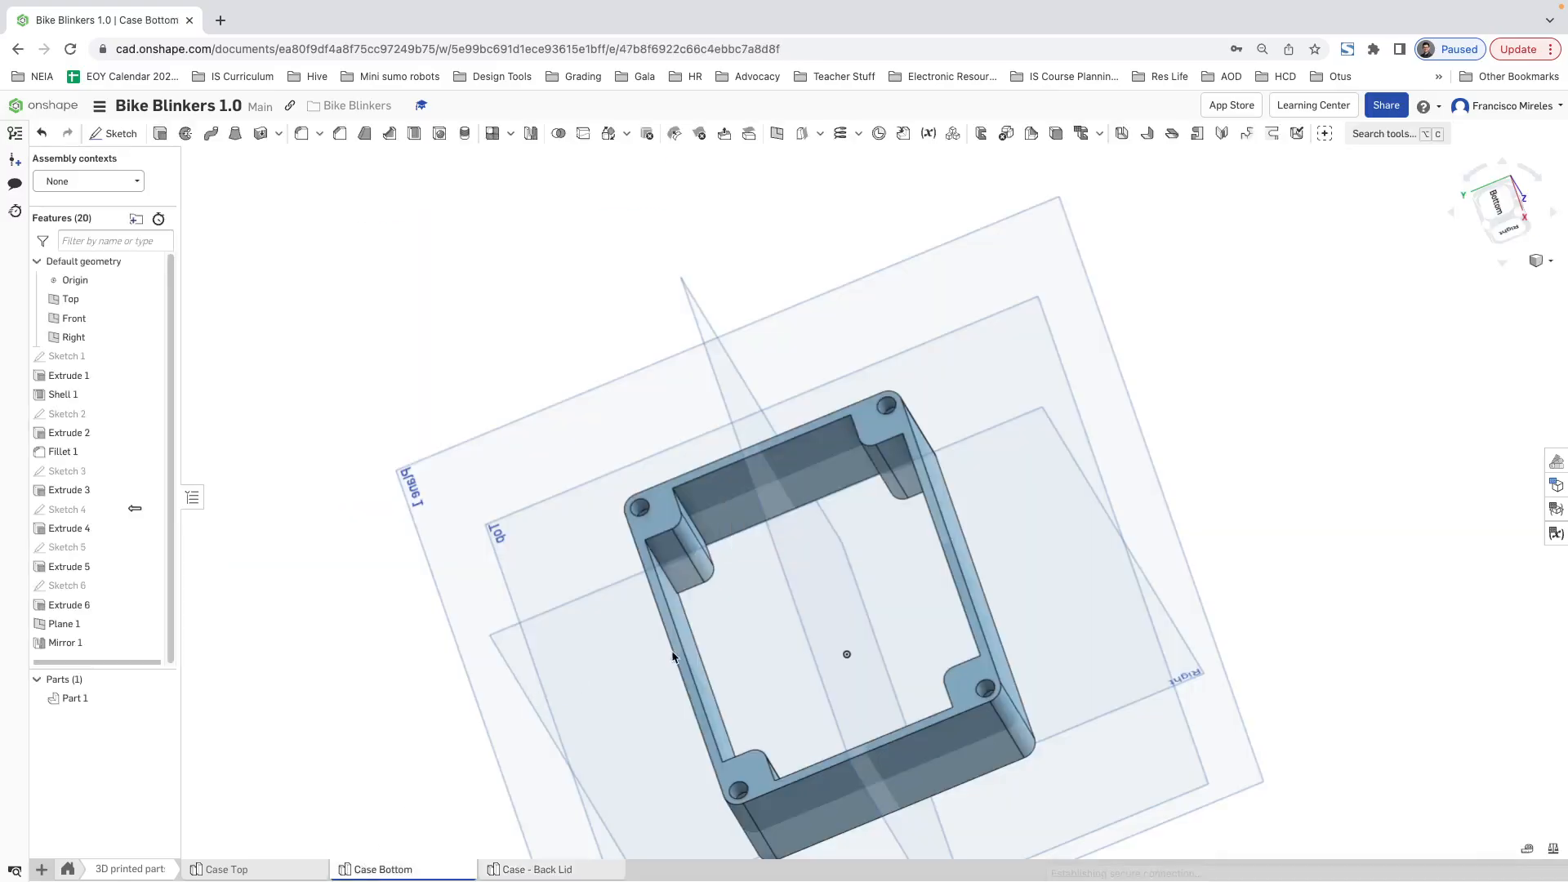
{"action": "left_click", "coordinate": [1526, 849]}
{"action": "left_click", "coordinate": [641, 512]}
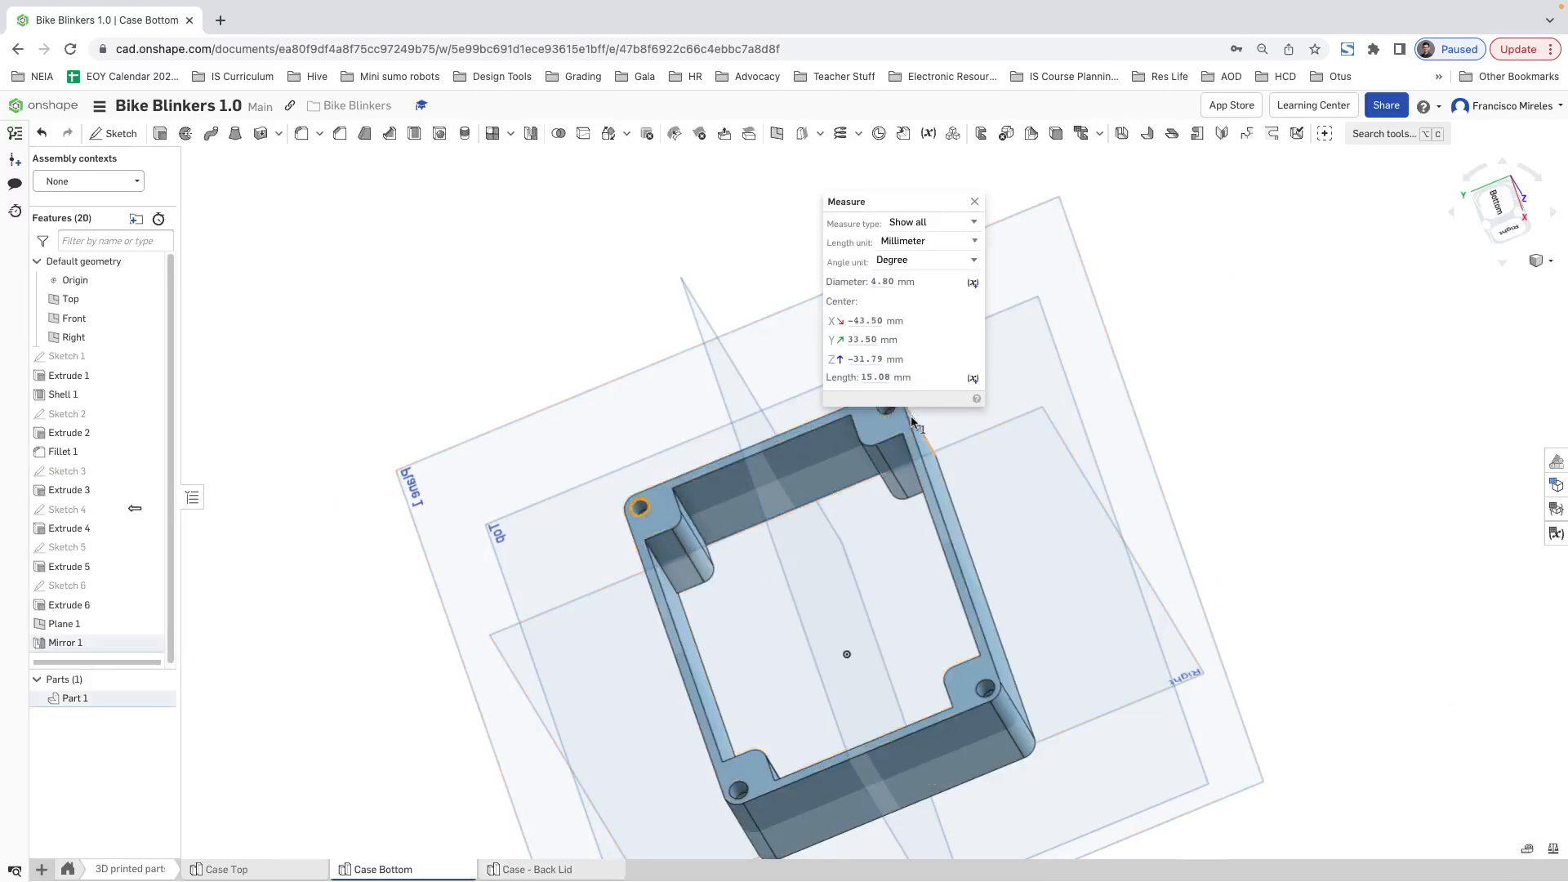
{"action": "left_click", "coordinate": [1076, 468]}
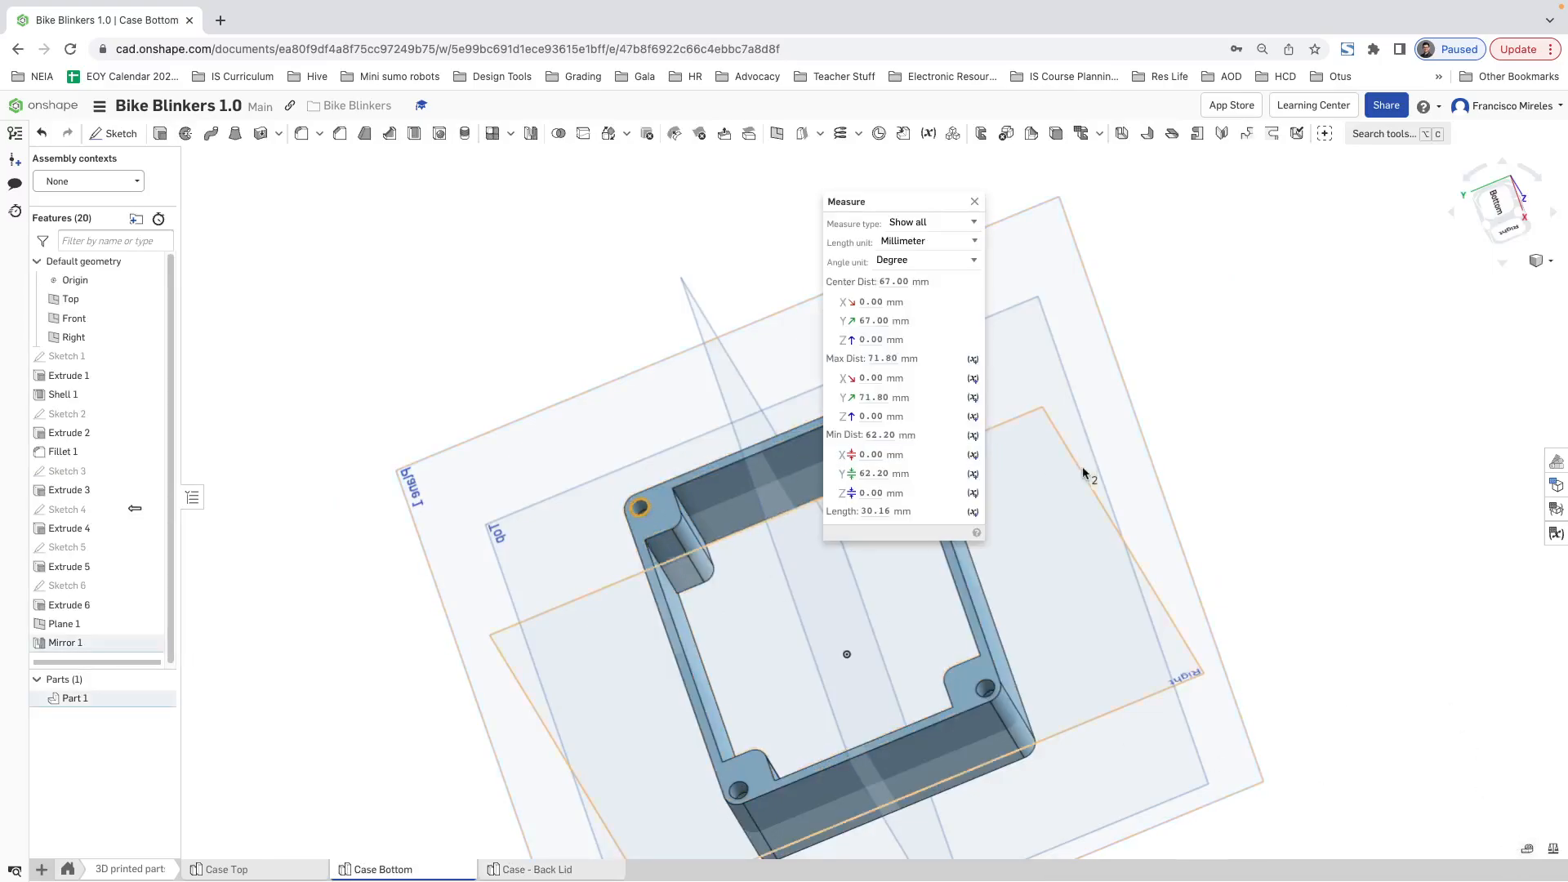
{"action": "left_click", "coordinate": [974, 201]}
Step: Measure the centre distance between two corner screw holes along the long side of the Case Bottom
{"action": "left_click", "coordinate": [1524, 851]}
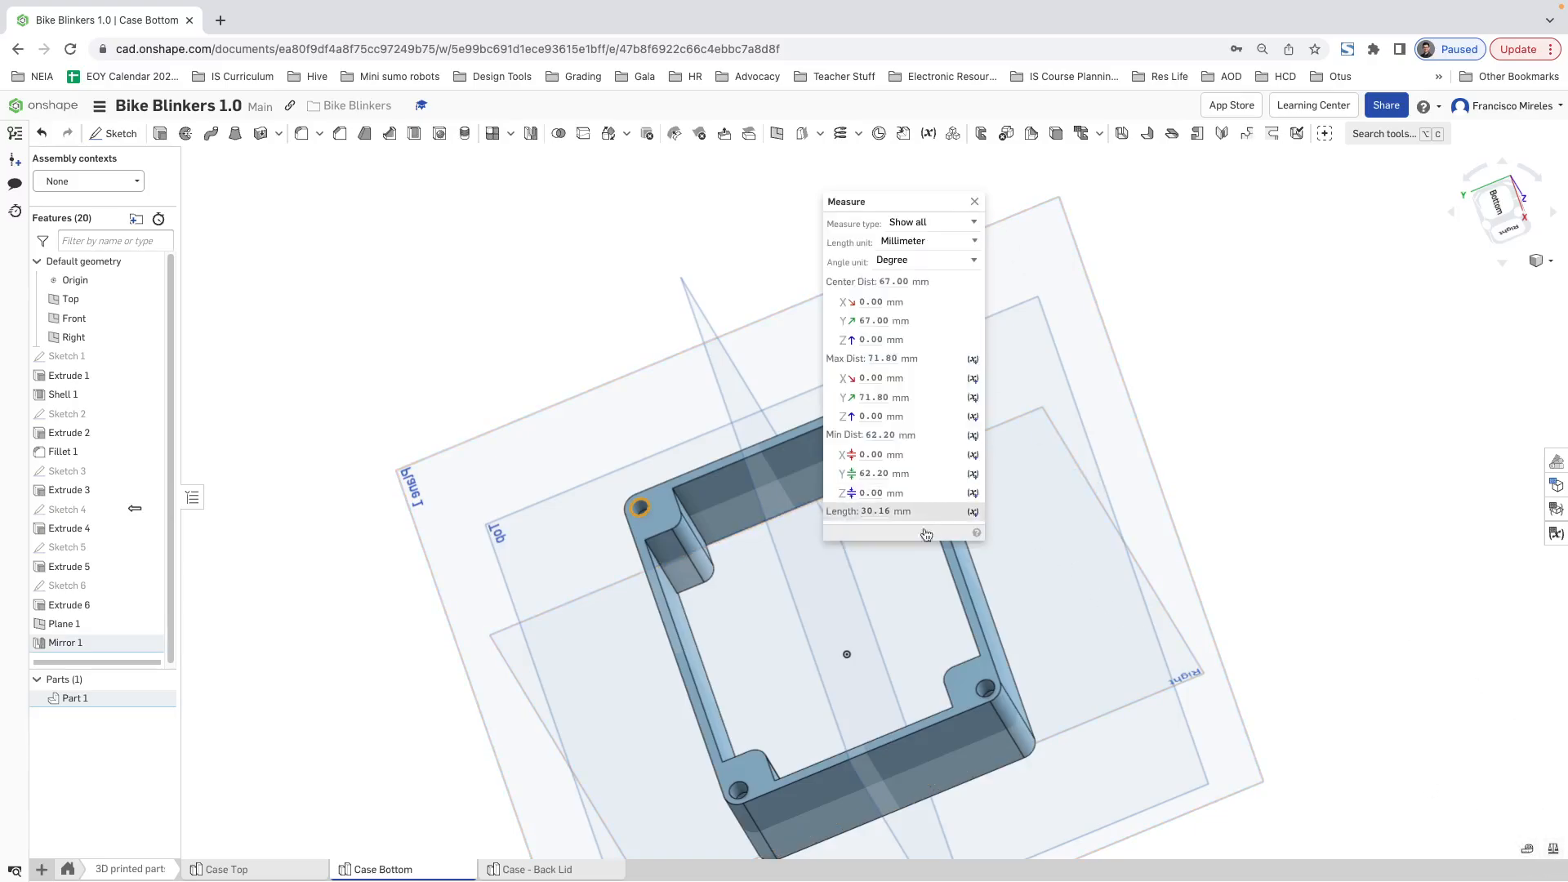
{"action": "left_click", "coordinate": [644, 515]}
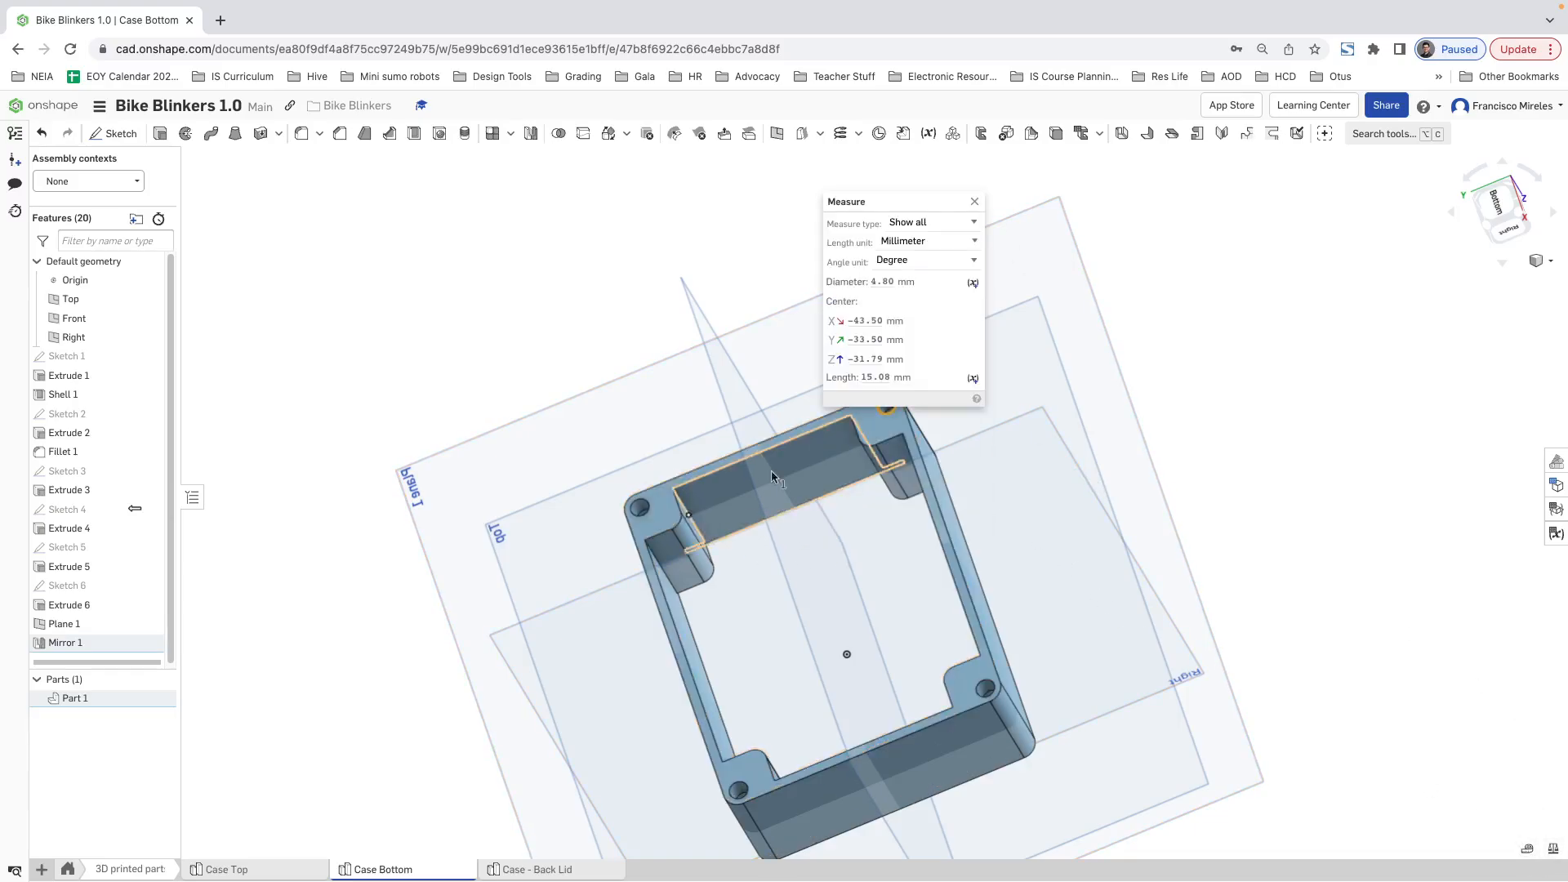
{"action": "left_click", "coordinate": [986, 688]}
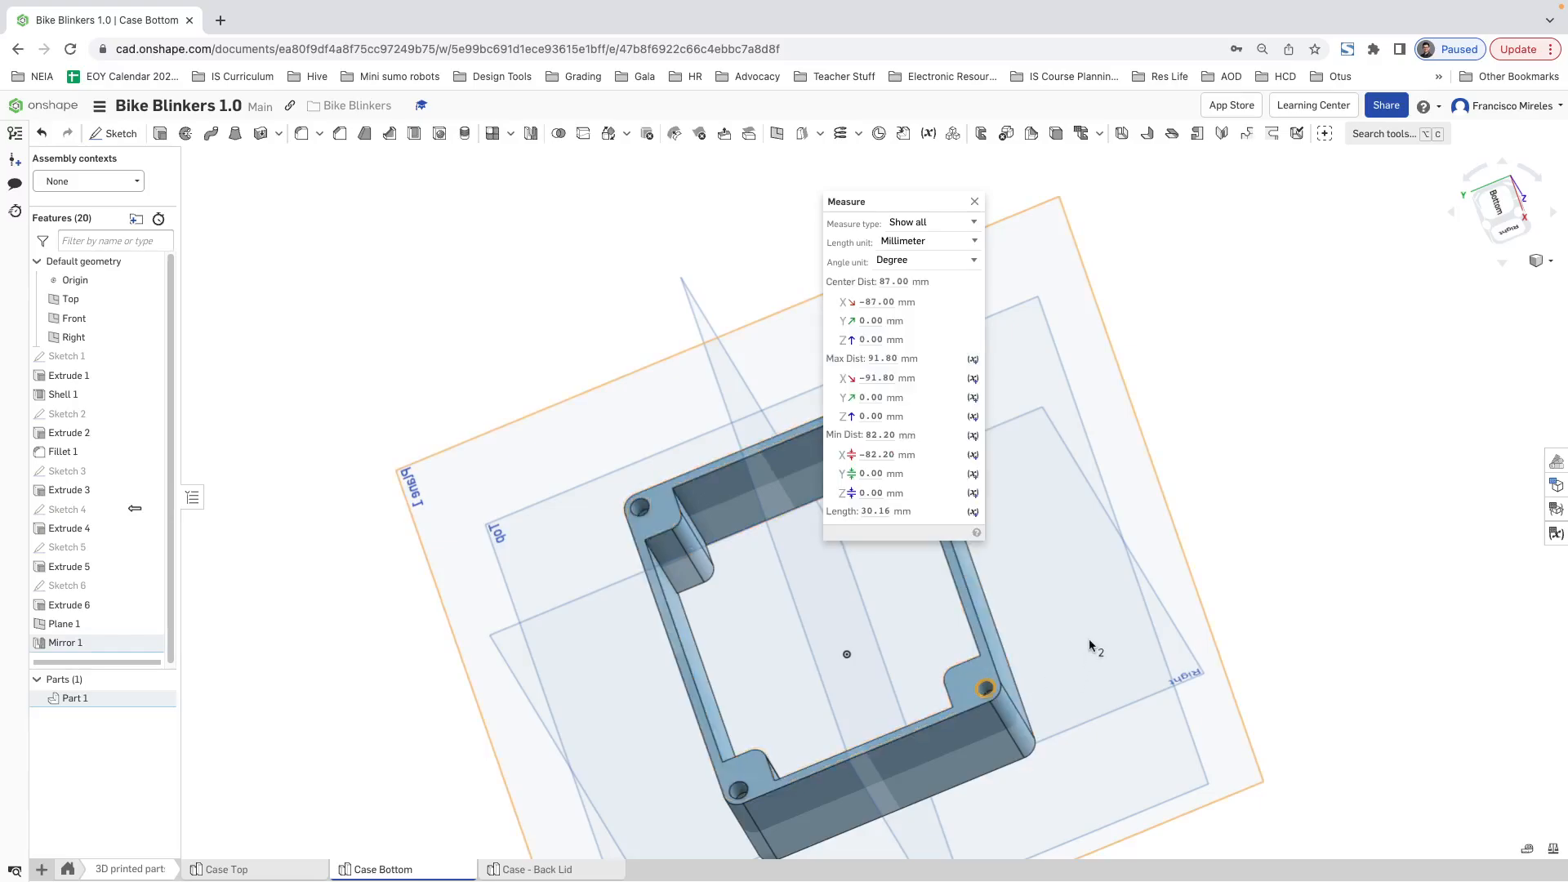
{"action": "left_click", "coordinate": [974, 201]}
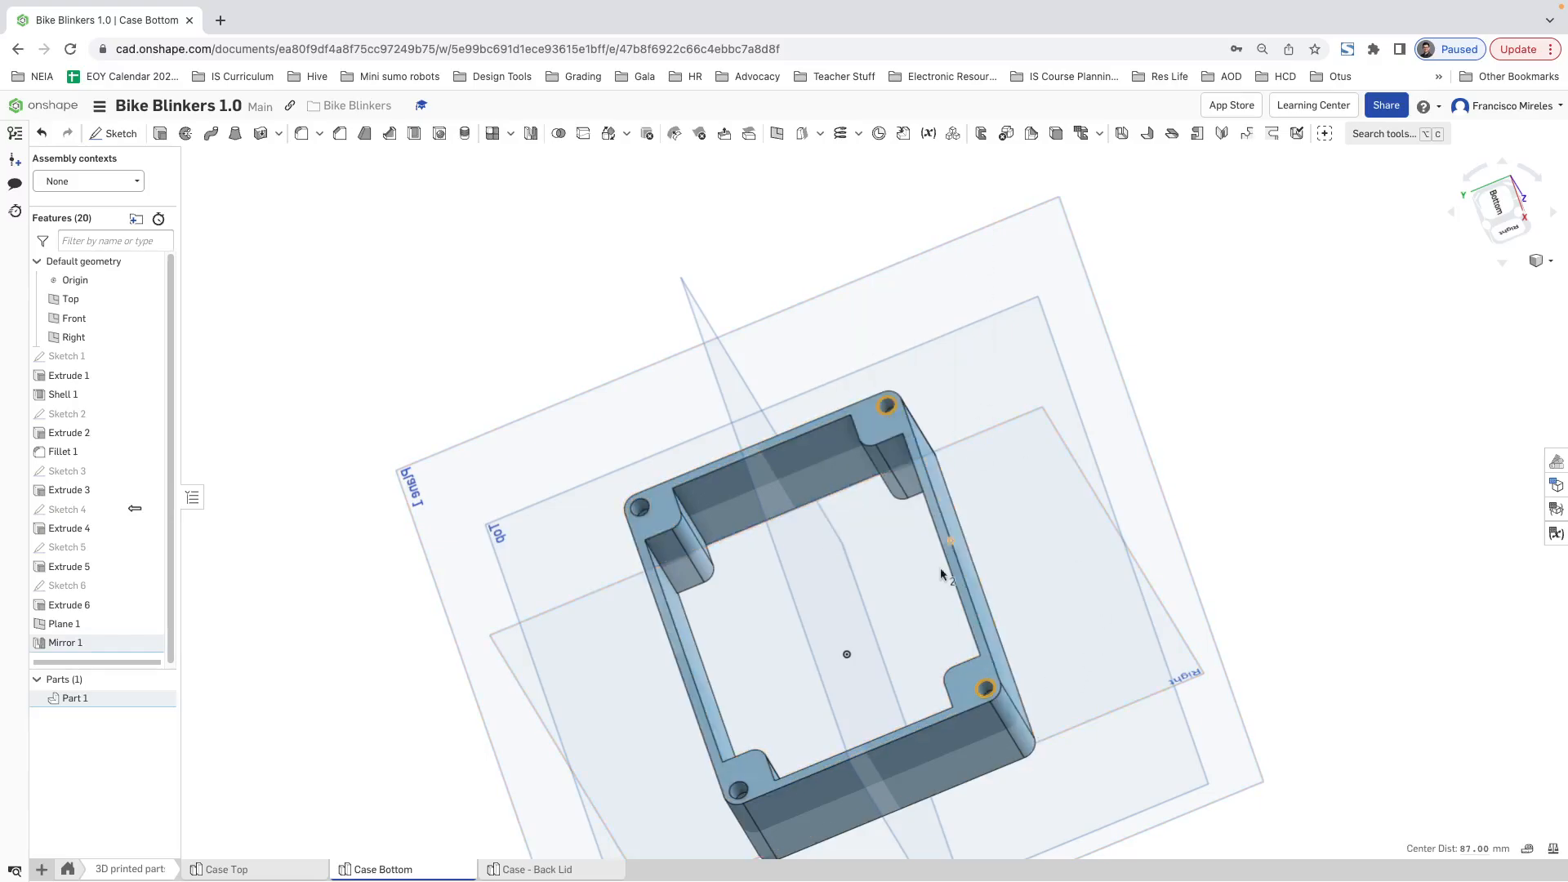
Step: Return to Case - Back Lid and start a sketch on the Top plane, viewed from the top
{"action": "left_click", "coordinate": [523, 869]}
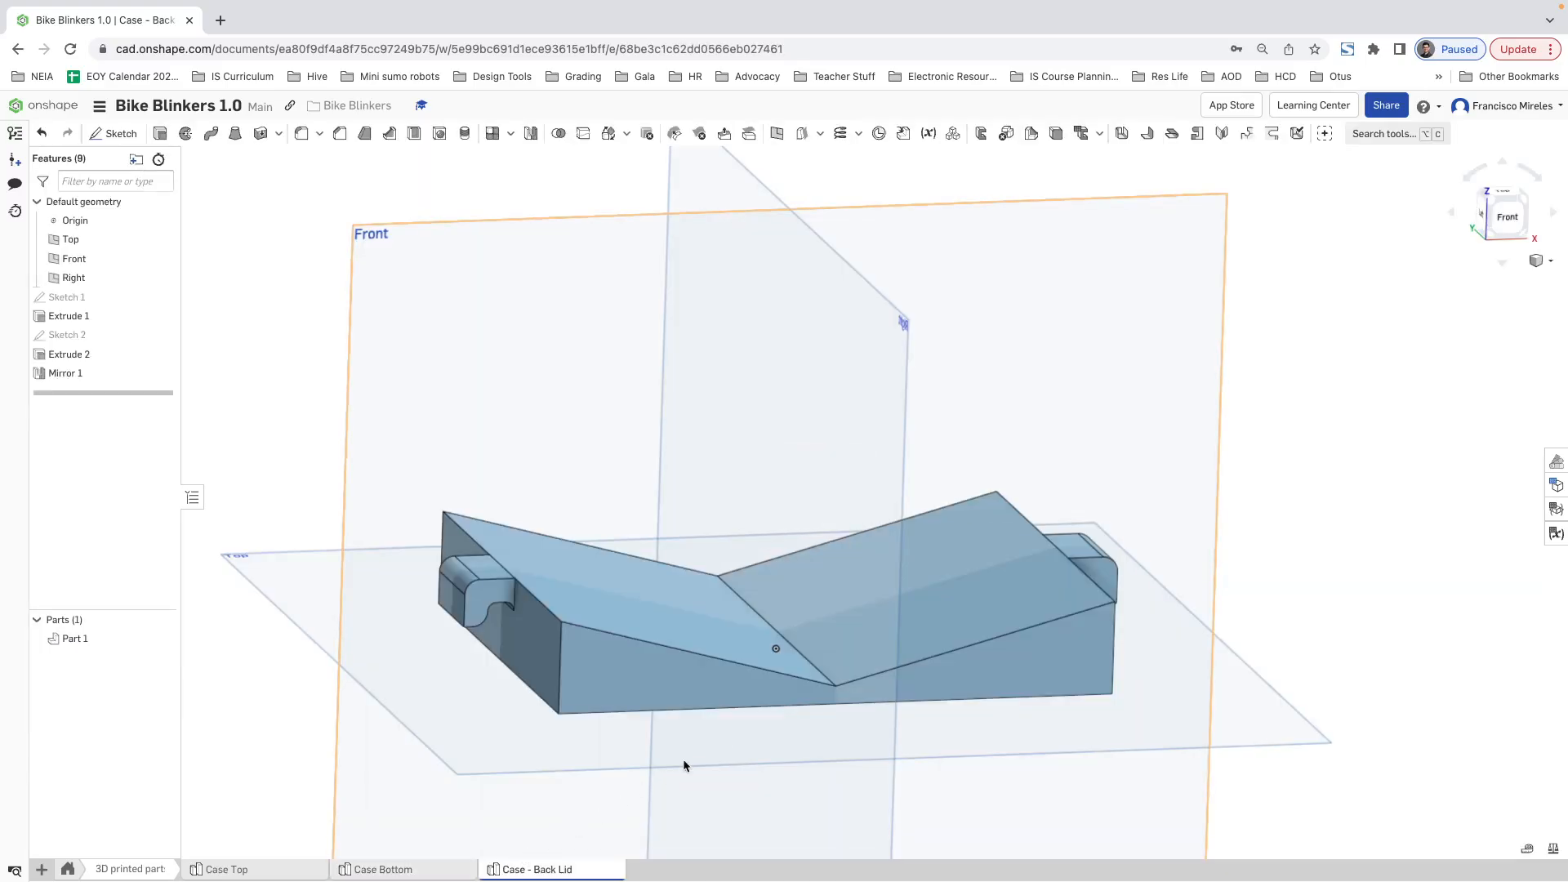
{"action": "left_click", "coordinate": [274, 586]}
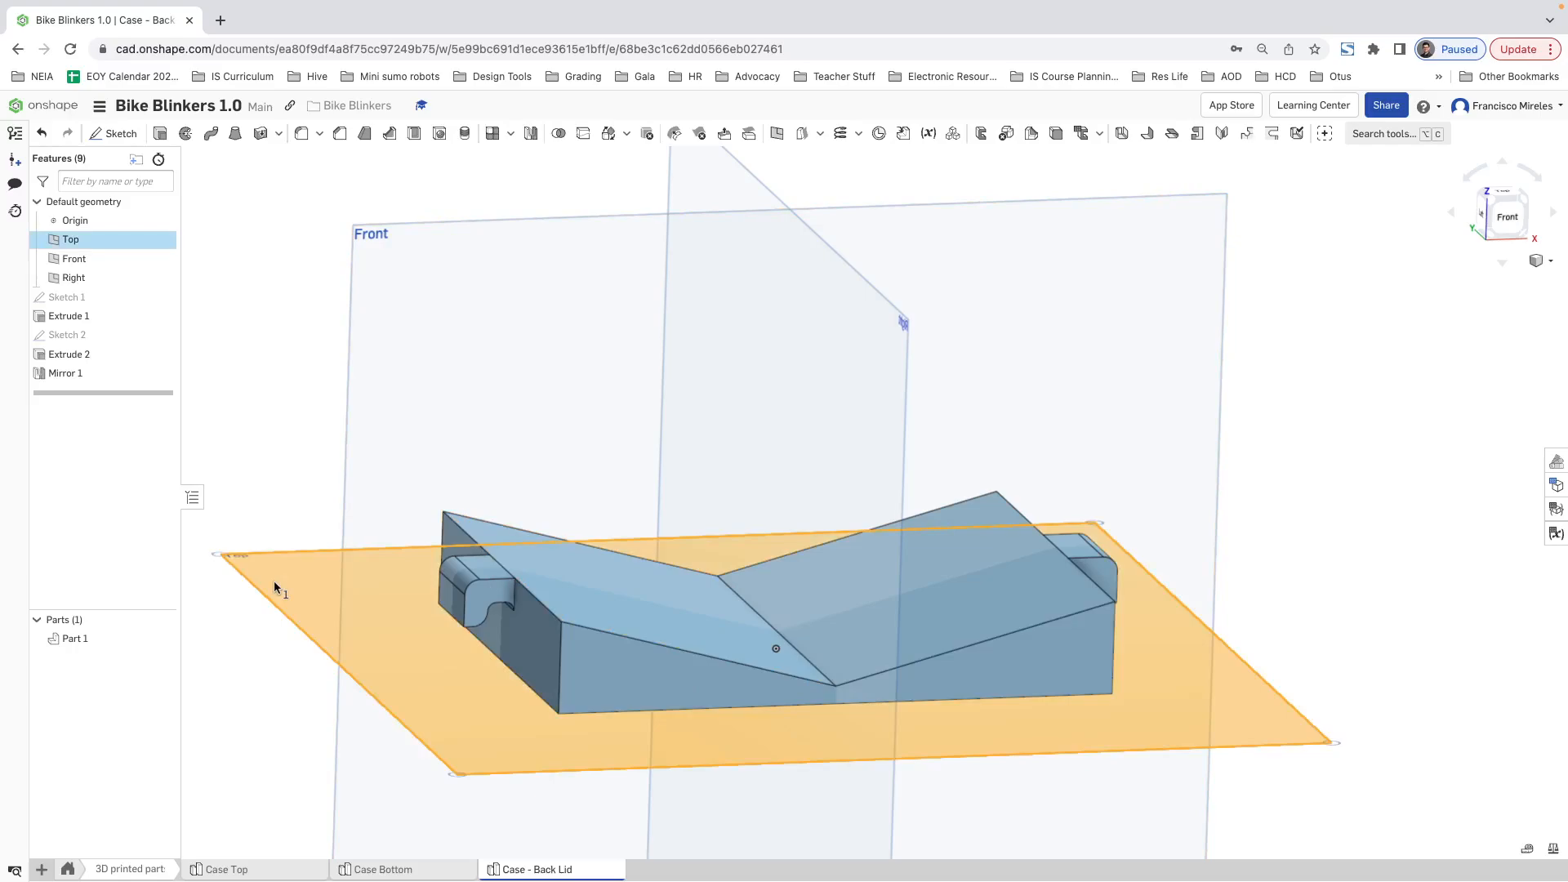
{"action": "right_click", "coordinate": [275, 586]}
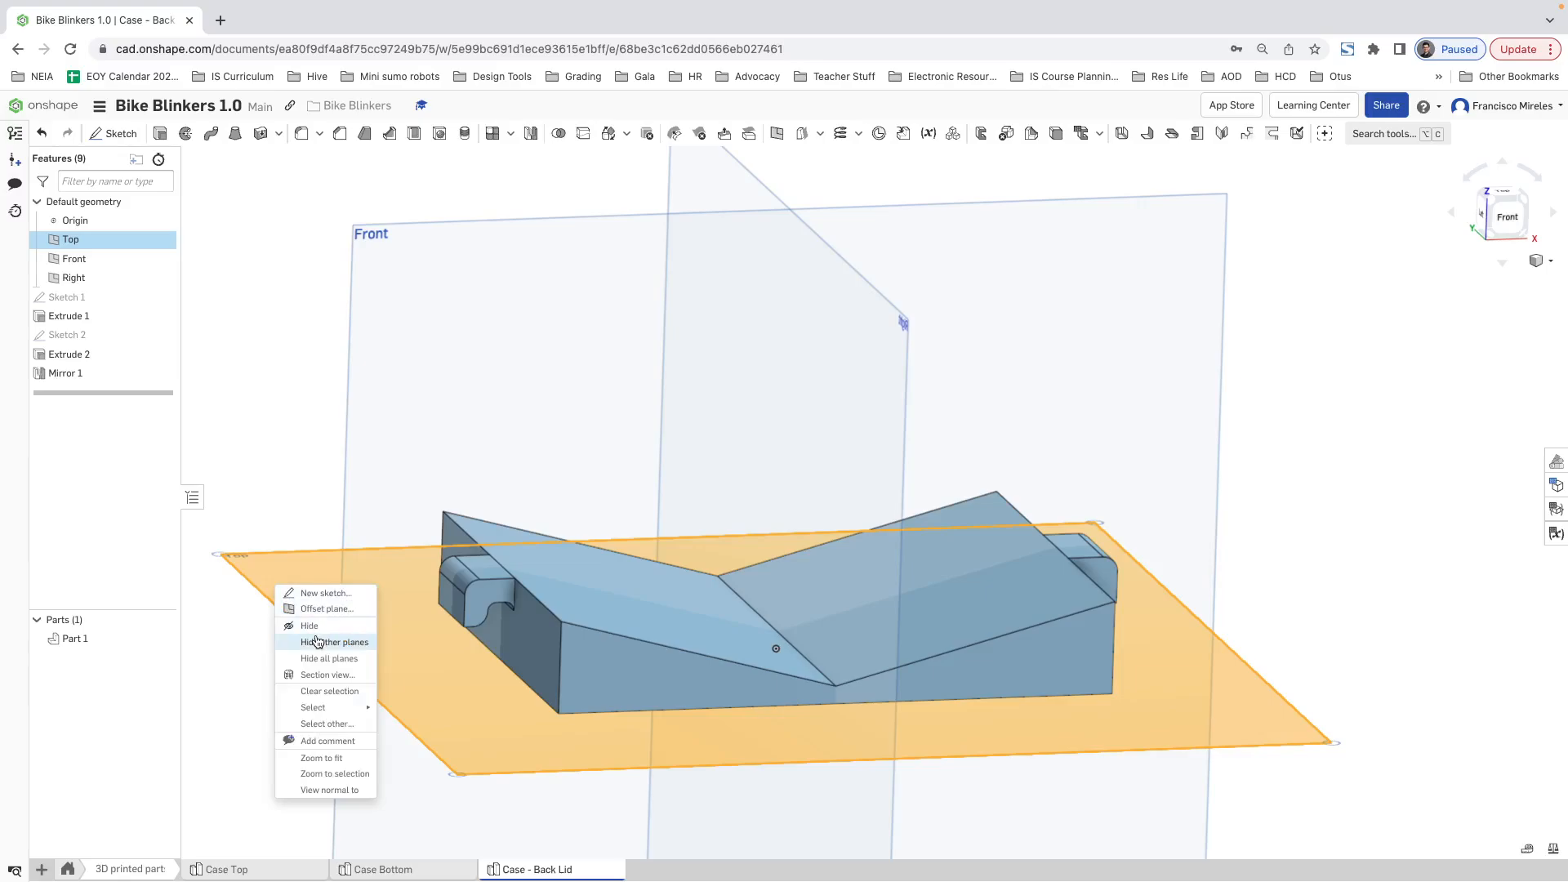
{"action": "left_click", "coordinate": [326, 594]}
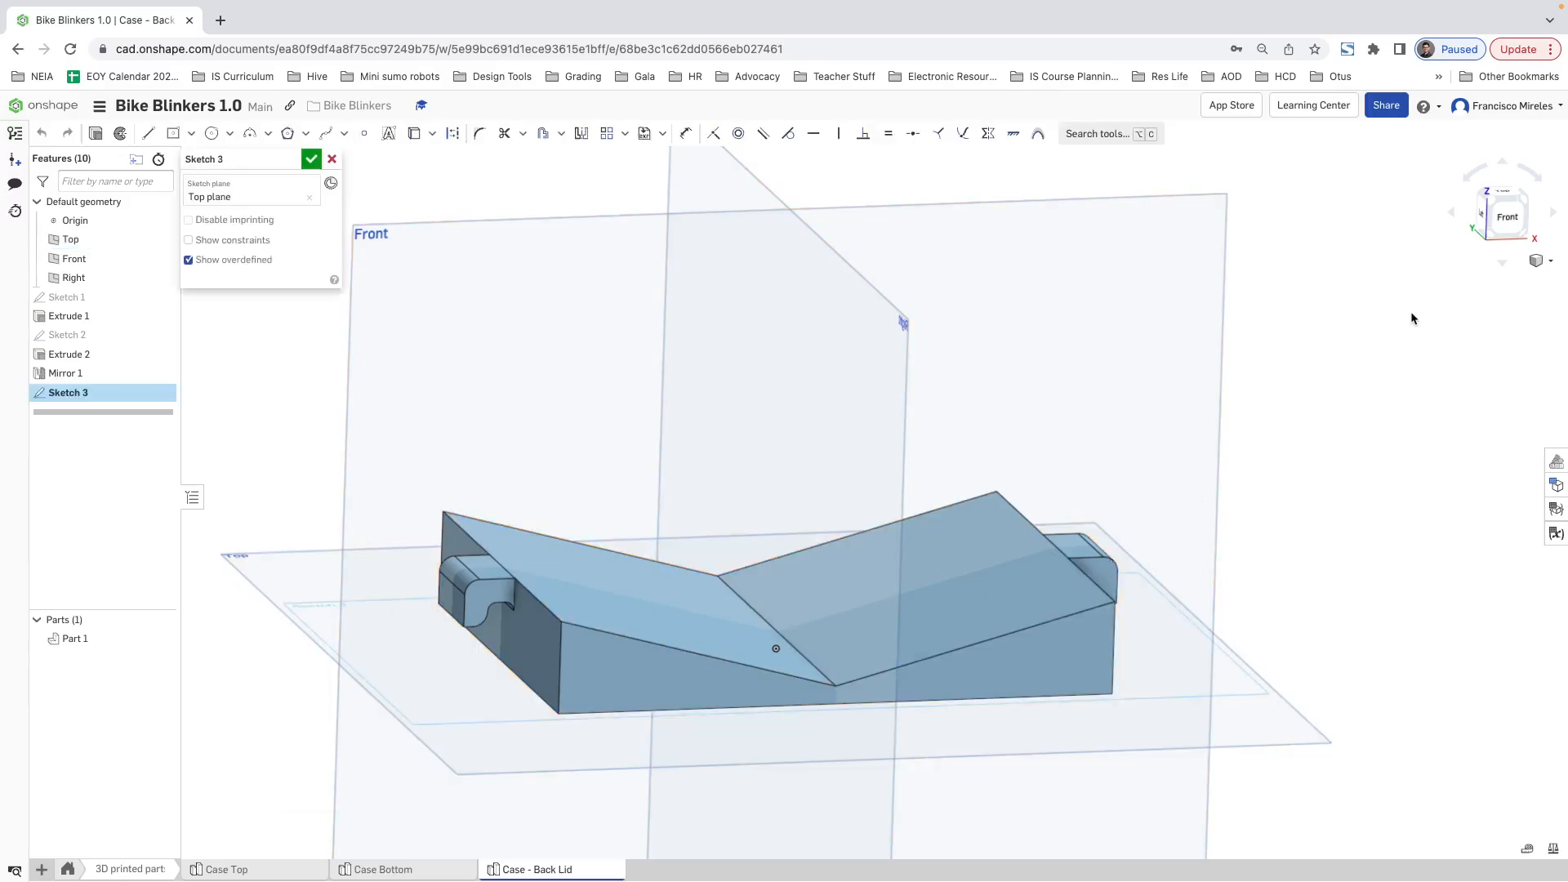
{"action": "left_click", "coordinate": [1499, 198]}
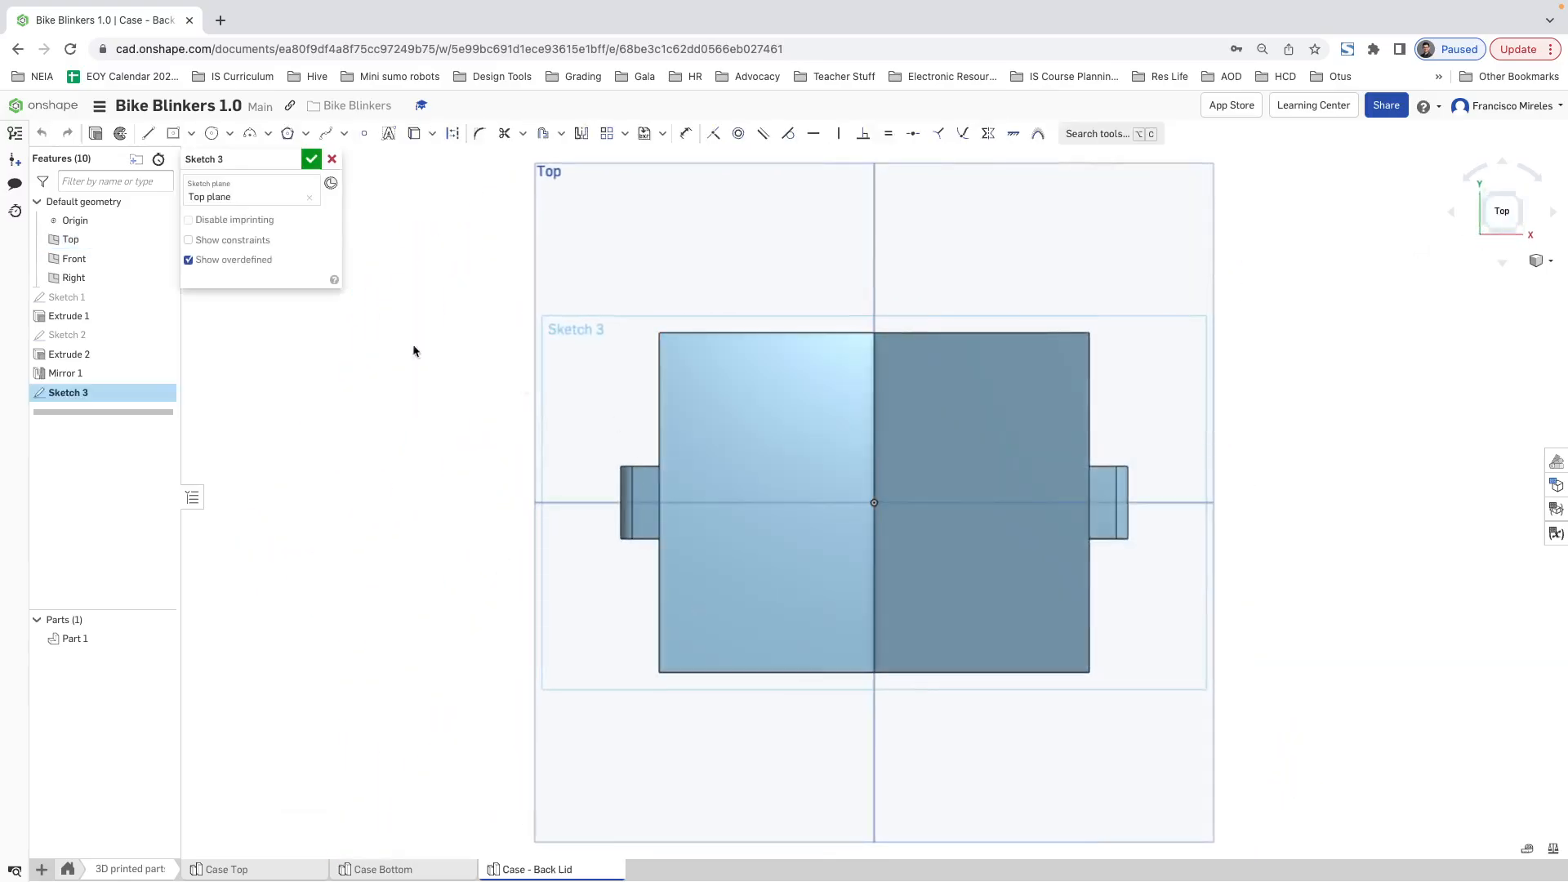
Step: Sketch two lines from the origin, one horizontal toward the lid's left end and one vertical toward its upper edge
{"action": "left_click", "coordinate": [150, 134]}
{"action": "left_click", "coordinate": [874, 502]}
{"action": "left_click", "coordinate": [682, 502]}
{"action": "key", "text": "Escape"}
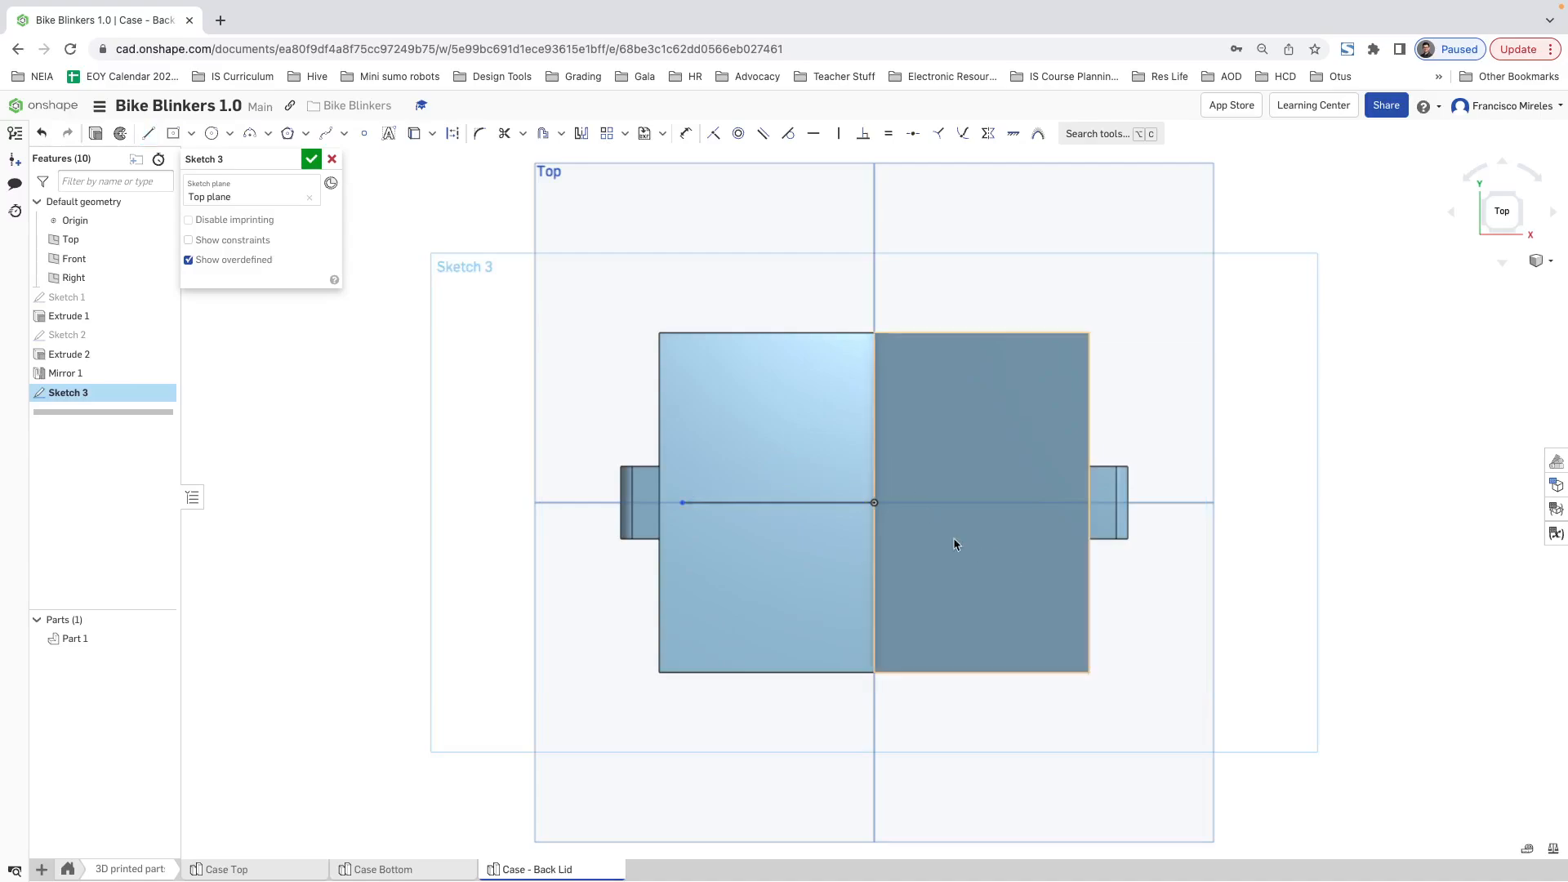
{"action": "left_click", "coordinate": [149, 134]}
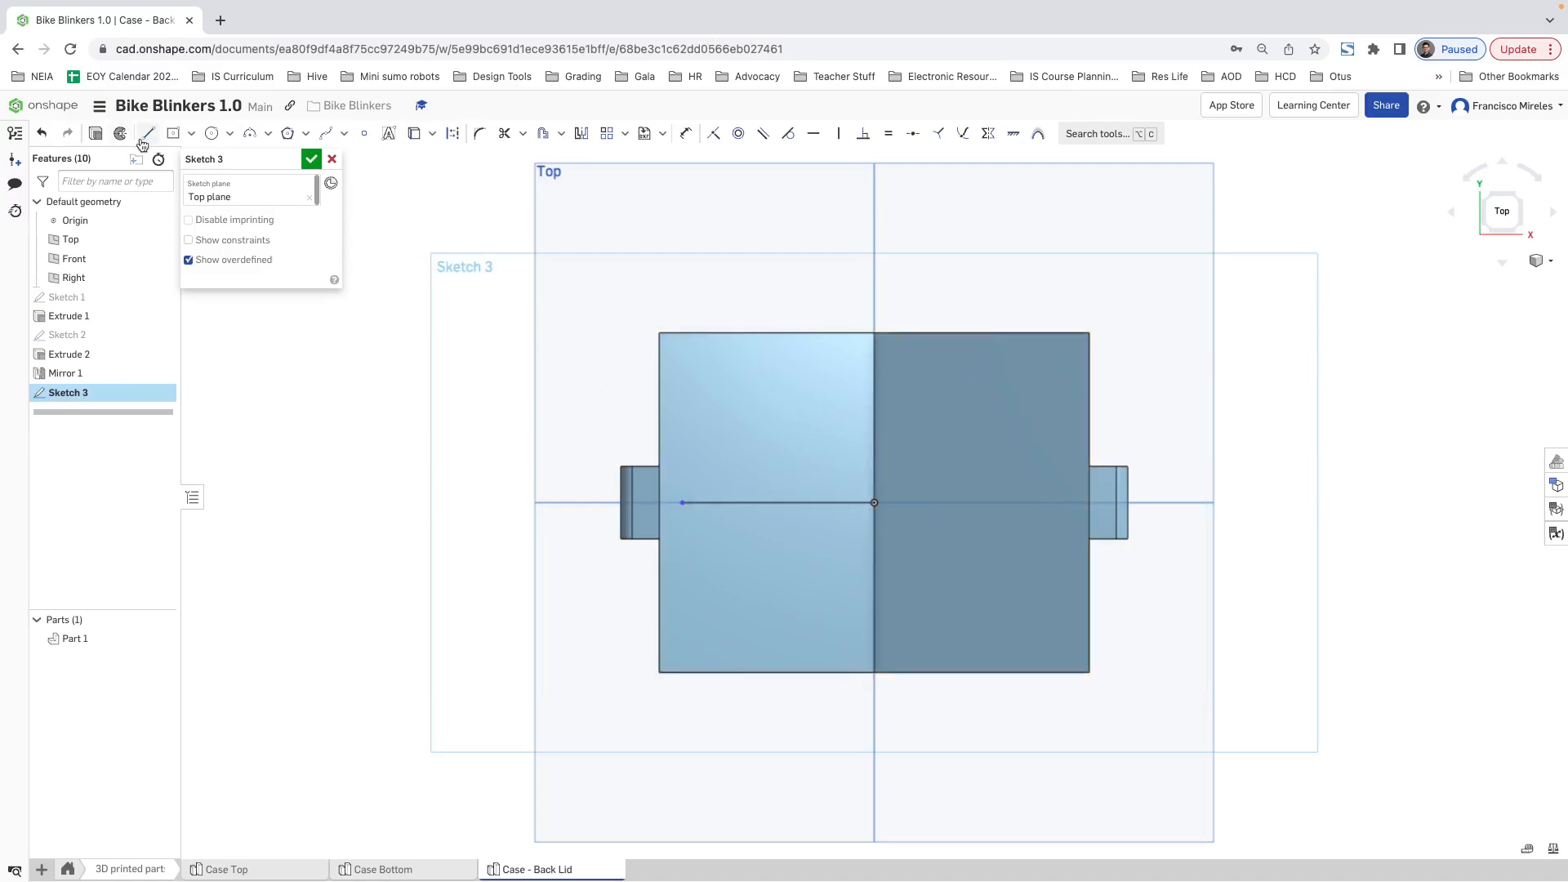
{"action": "left_click", "coordinate": [873, 502]}
{"action": "left_click", "coordinate": [873, 371]}
{"action": "key", "text": "Escape"}
Step: Sketch a small circle for a screw hole near the lid's upper left corner in the top view
{"action": "left_click", "coordinate": [212, 133]}
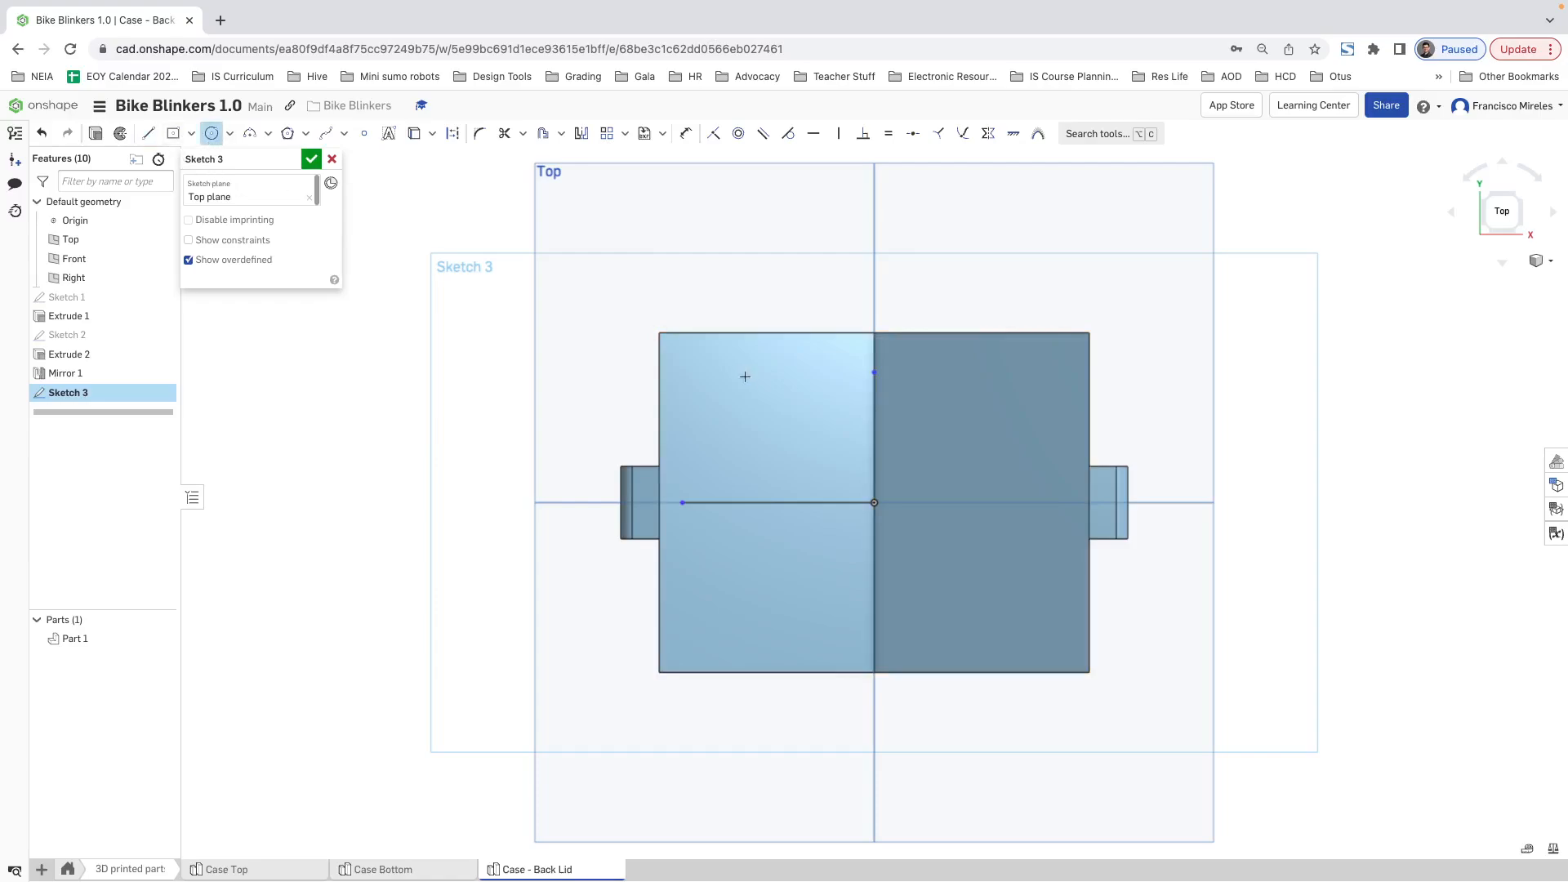
{"action": "left_click", "coordinate": [674, 349]}
{"action": "left_click", "coordinate": [682, 357]}
{"action": "key", "text": "Escape"}
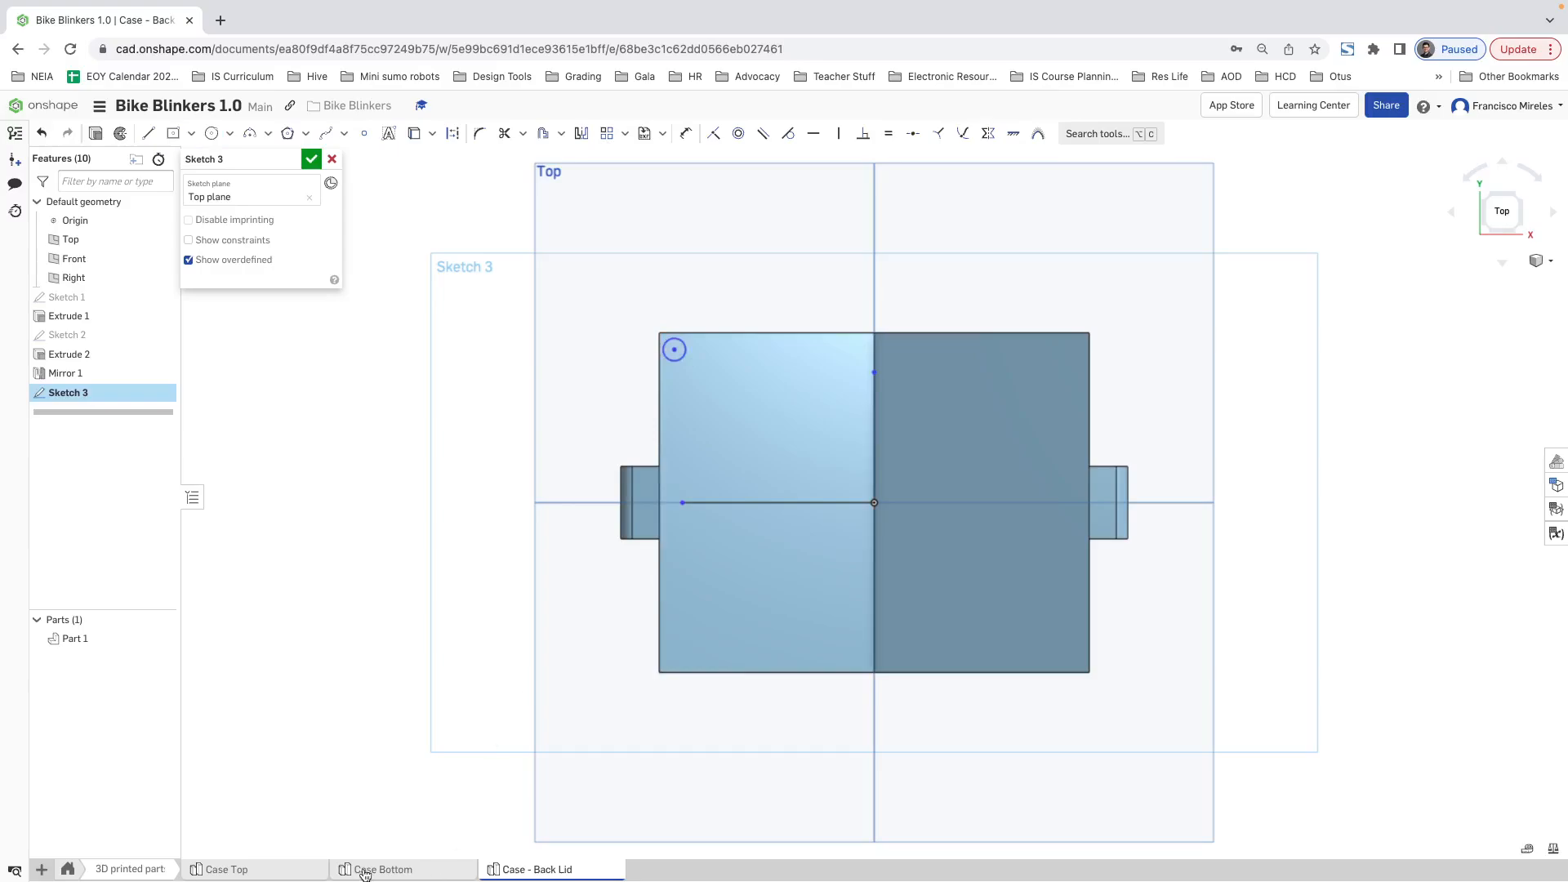
Step: Switch to Case Top and measure the diameter of a corner screw hole on the underside
{"action": "left_click", "coordinate": [278, 872]}
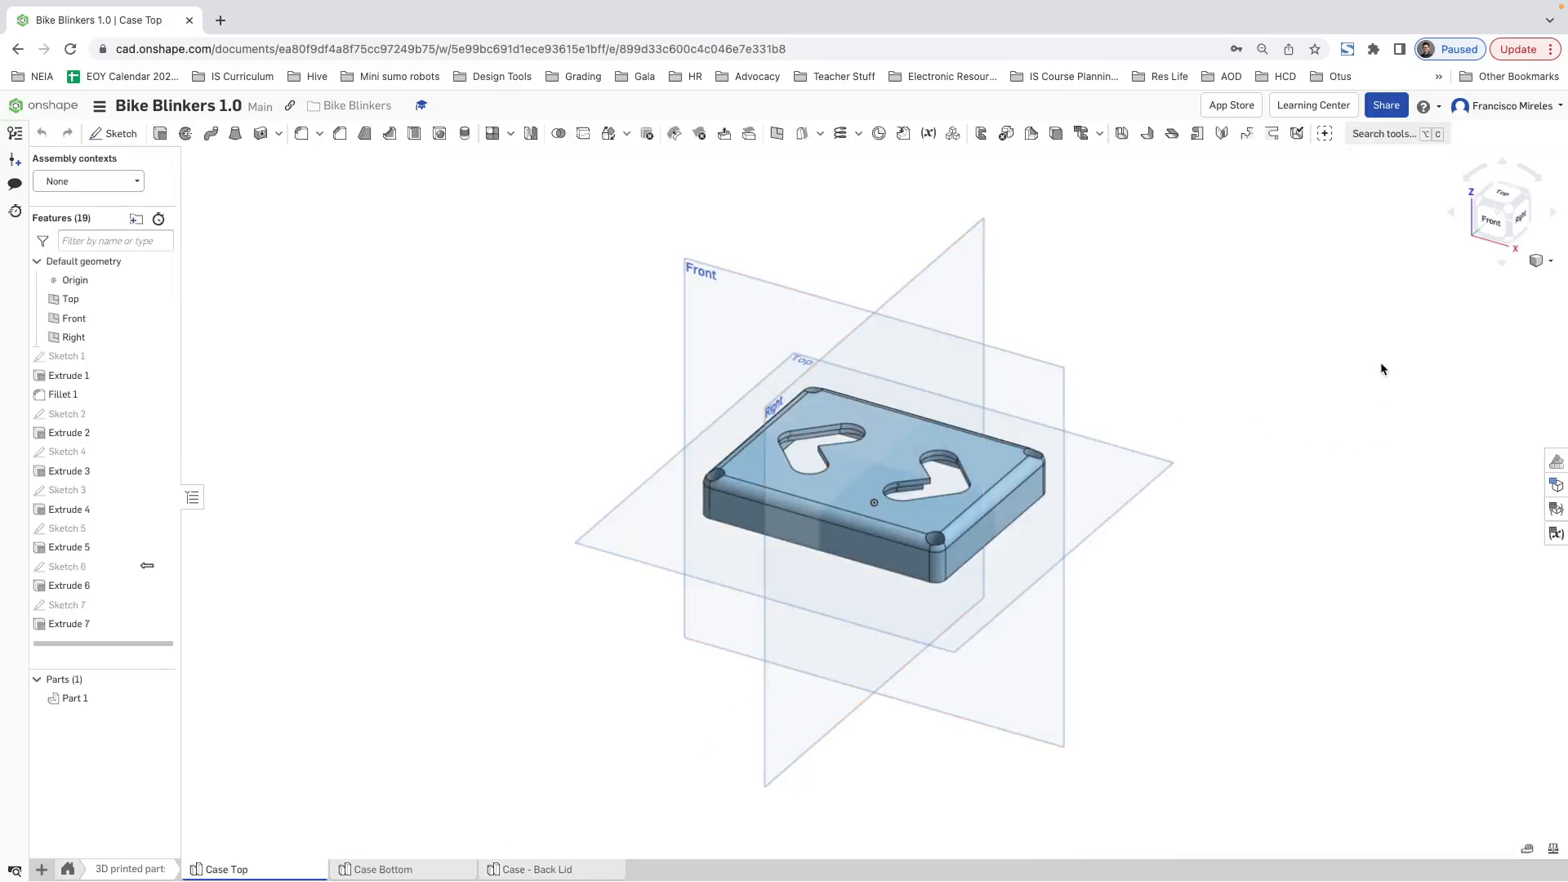
{"action": "right_click_drag", "start_coordinate": [865, 598], "coordinate": [879, 487]}
{"action": "scroll", "coordinate": [870, 286], "scroll_direction": "up", "scroll_amount": 5}
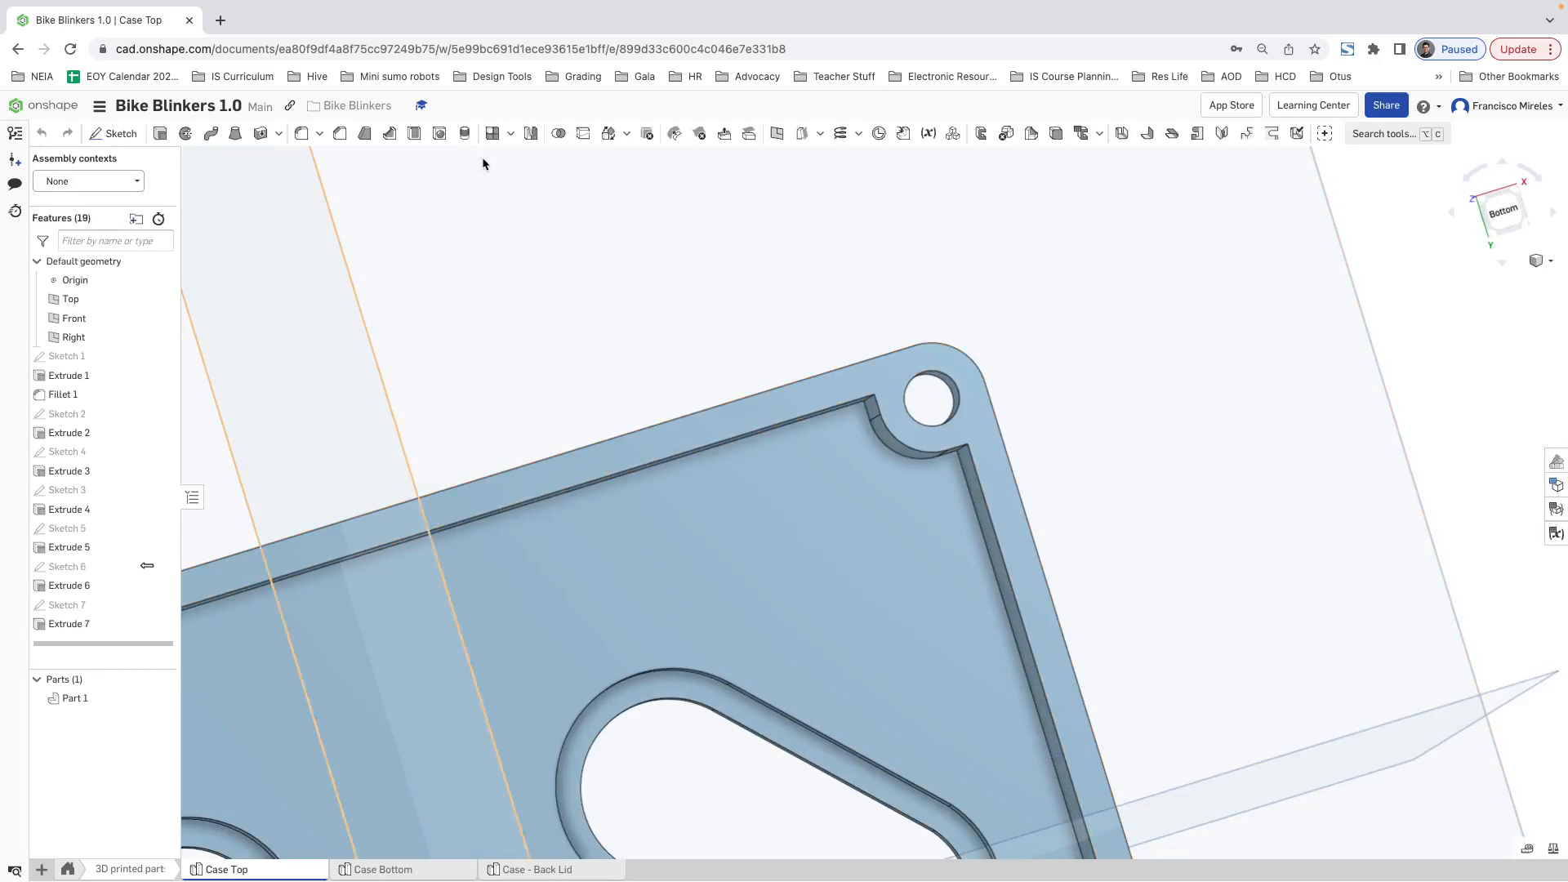
{"action": "left_click", "coordinate": [1522, 850]}
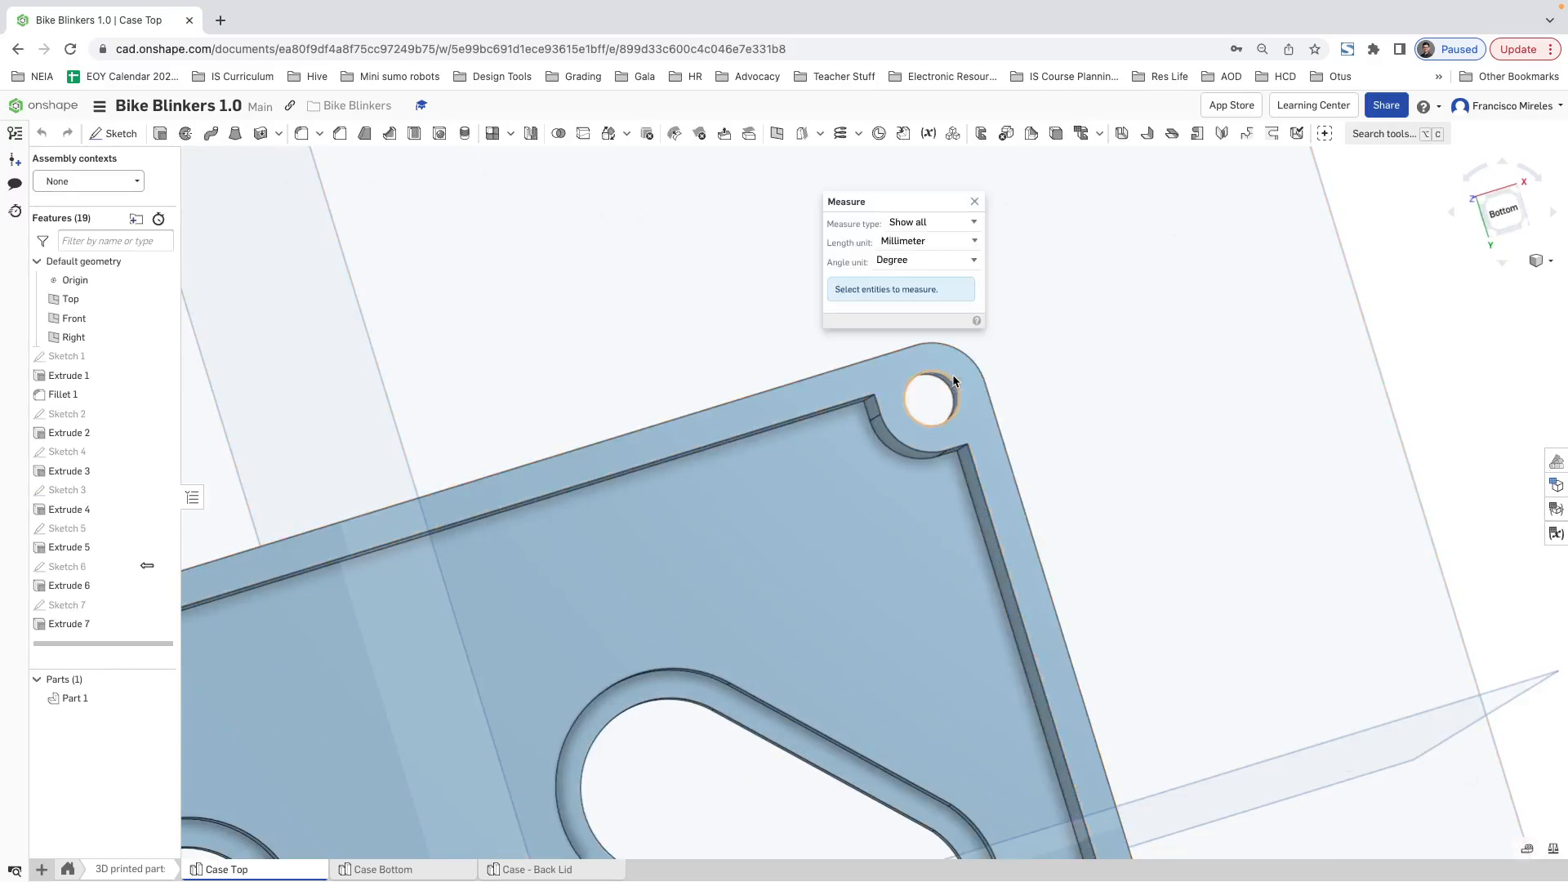
{"action": "left_click", "coordinate": [952, 384]}
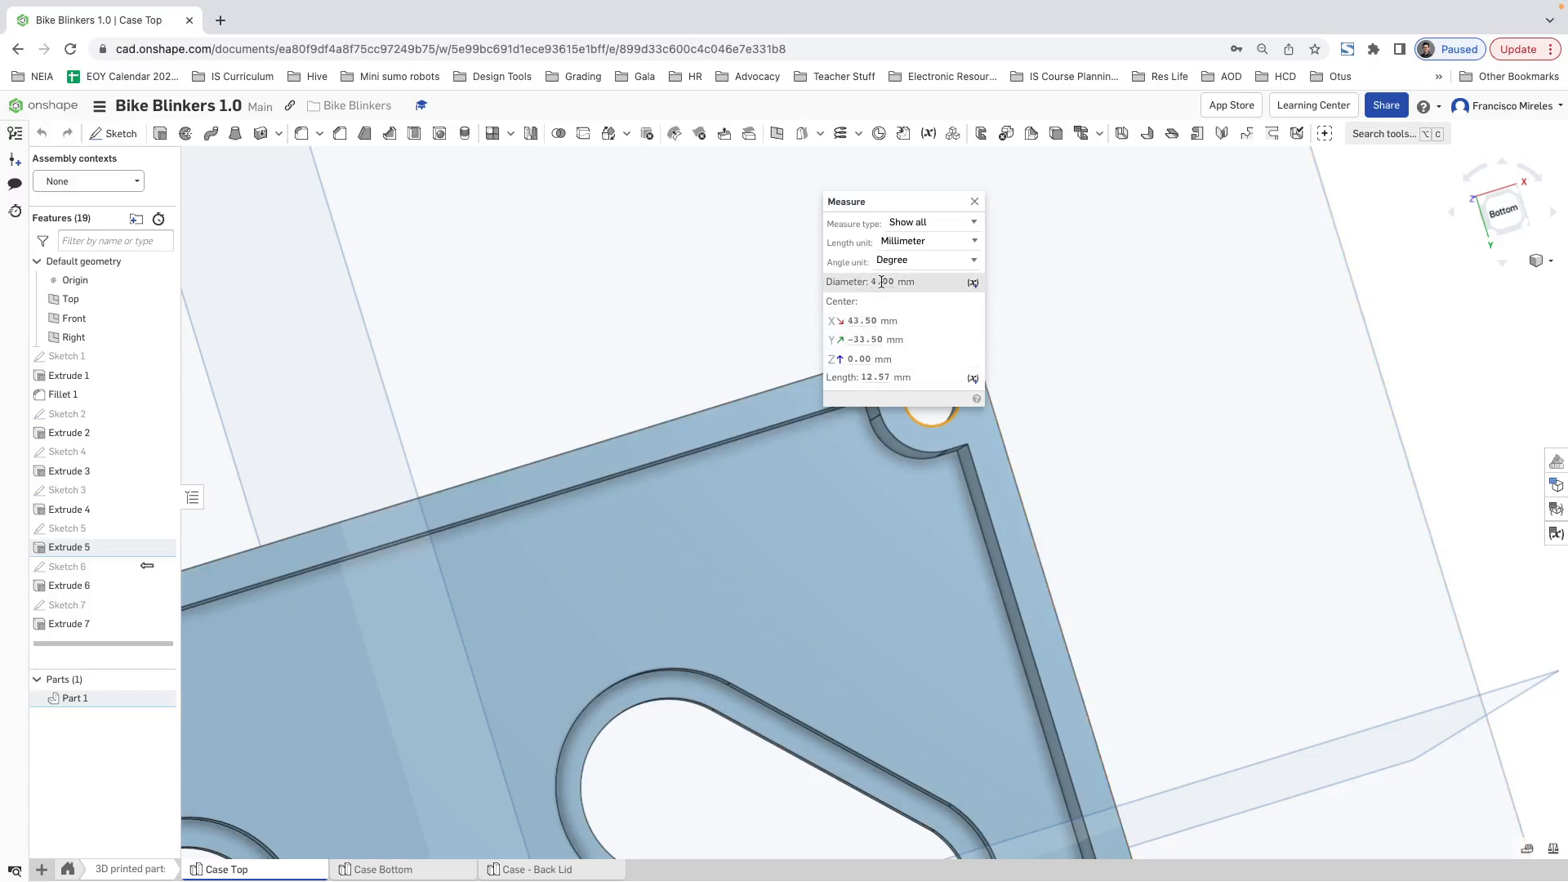
{"action": "mouse_move", "coordinate": [884, 278]}
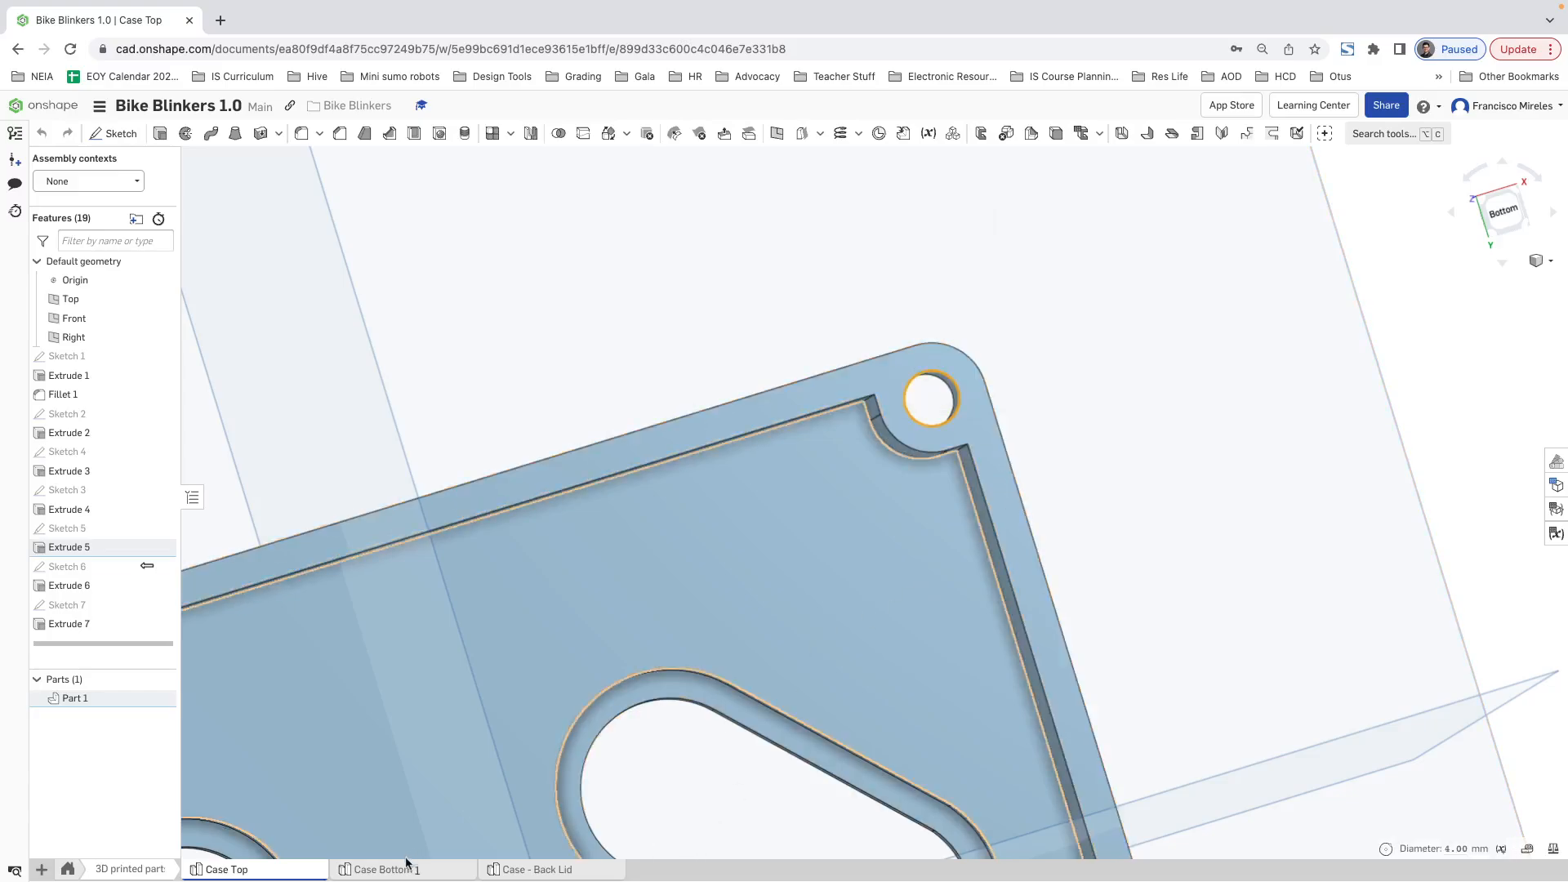
Step: Return to Case - Back Lid and convert the horizontal and vertical sketch lines from the origin to construction lines
{"action": "left_click", "coordinate": [518, 871]}
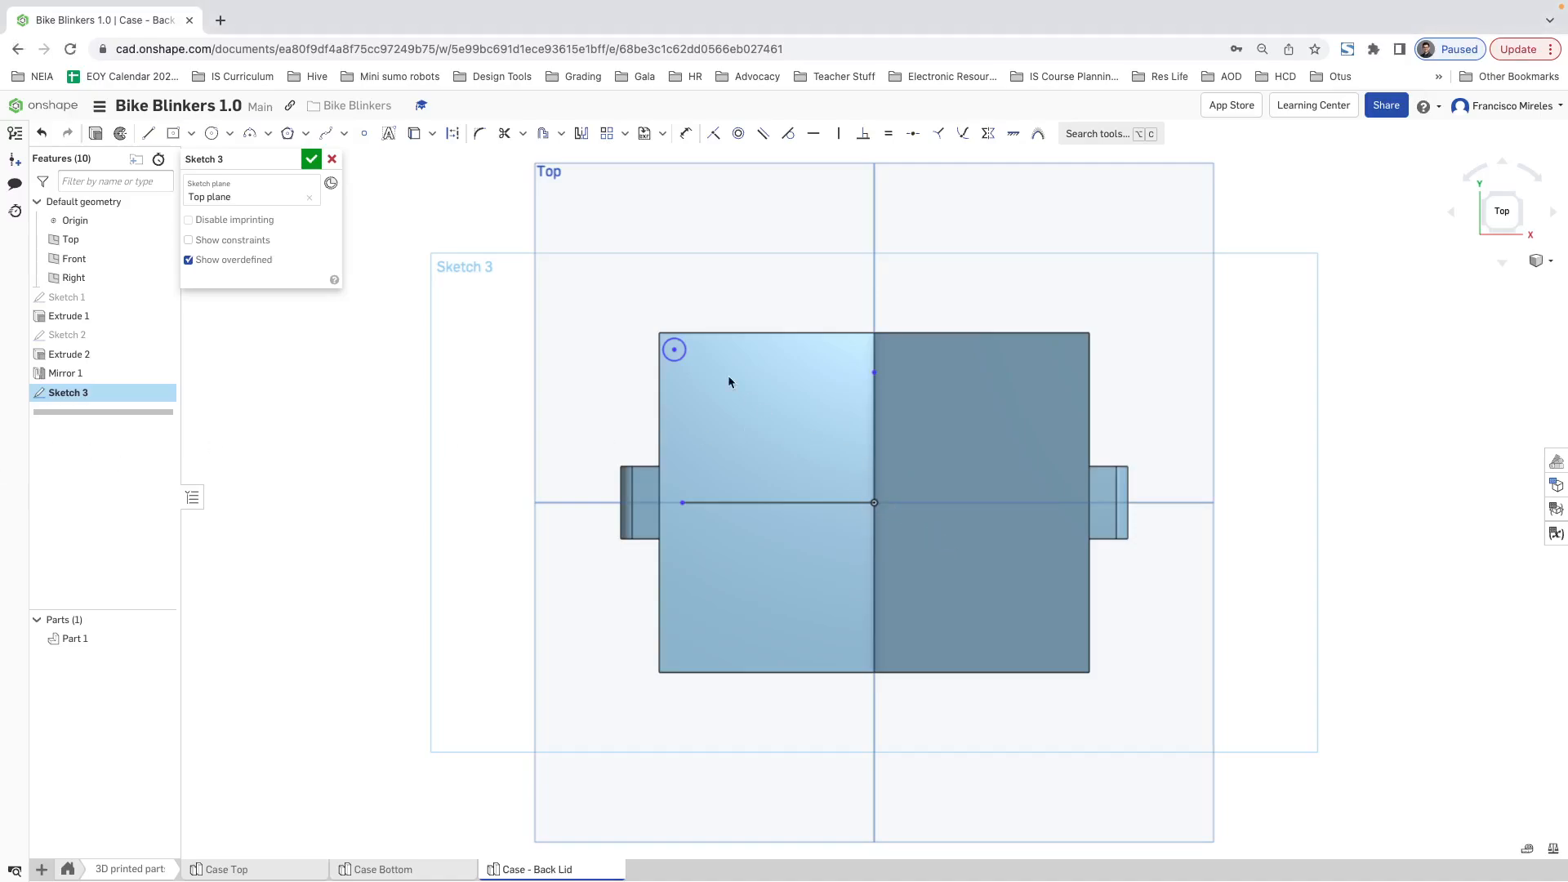
{"action": "left_click_drag", "start_coordinate": [910, 561], "coordinate": [723, 367]}
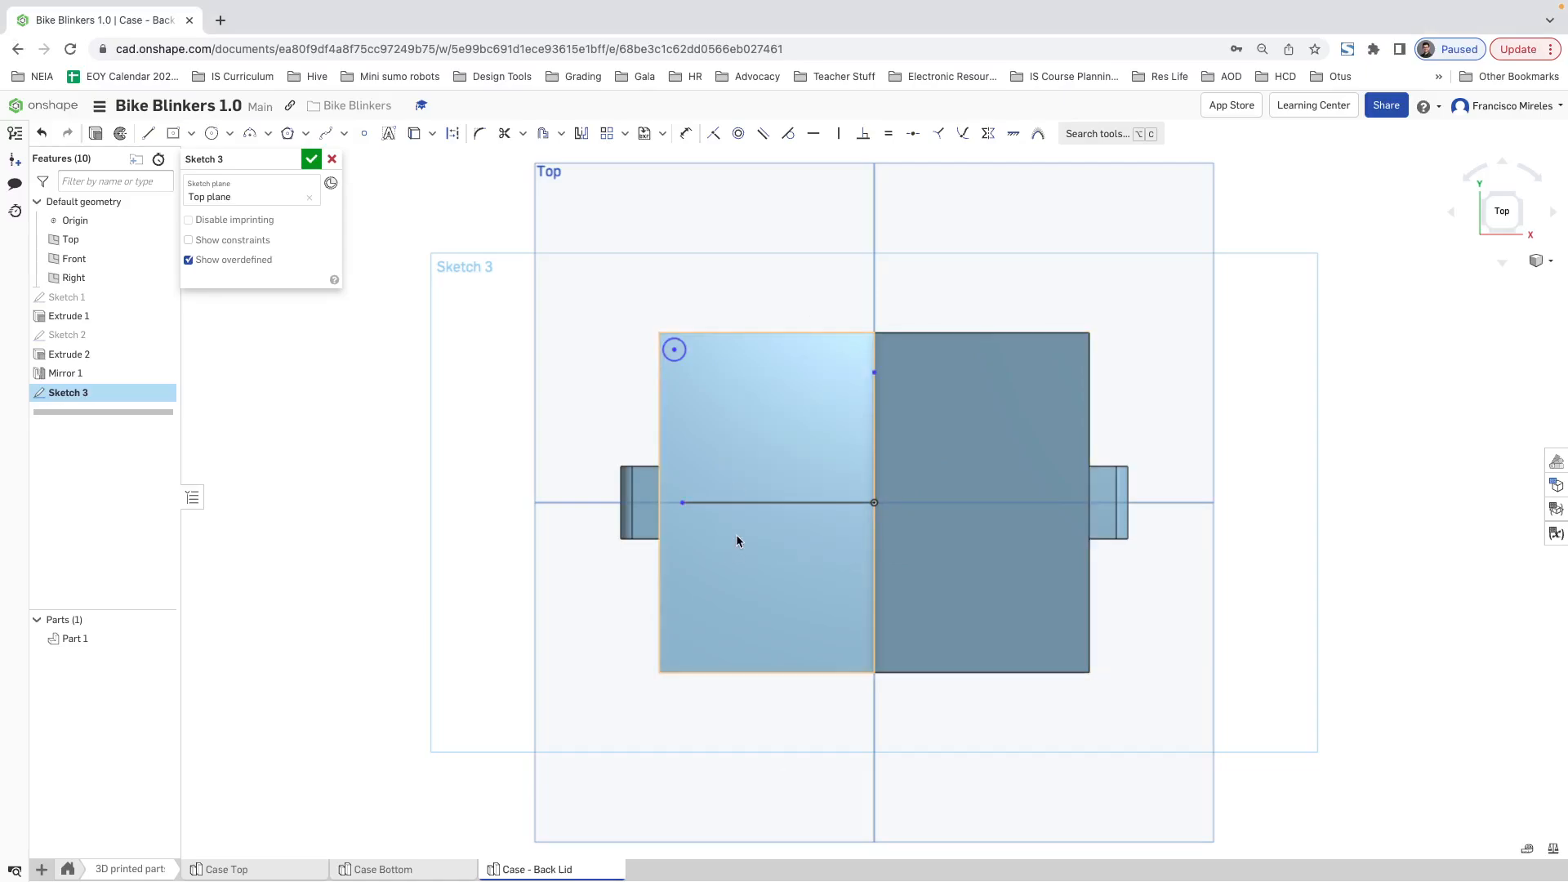
{"action": "left_click", "coordinate": [873, 425]}
{"action": "left_click", "coordinate": [453, 133]}
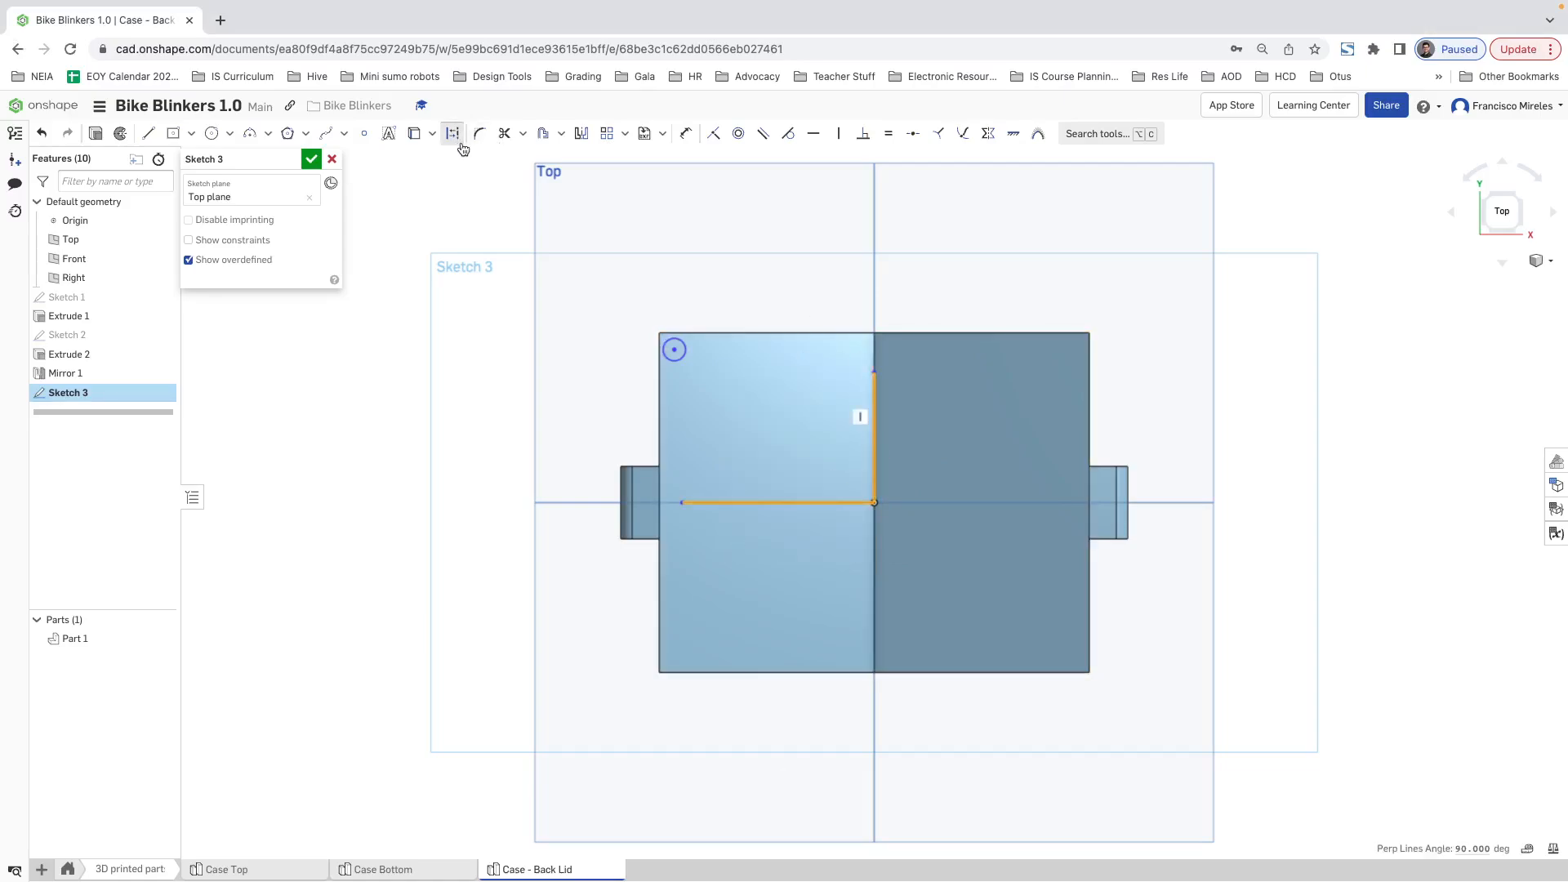
{"action": "left_click", "coordinate": [726, 300]}
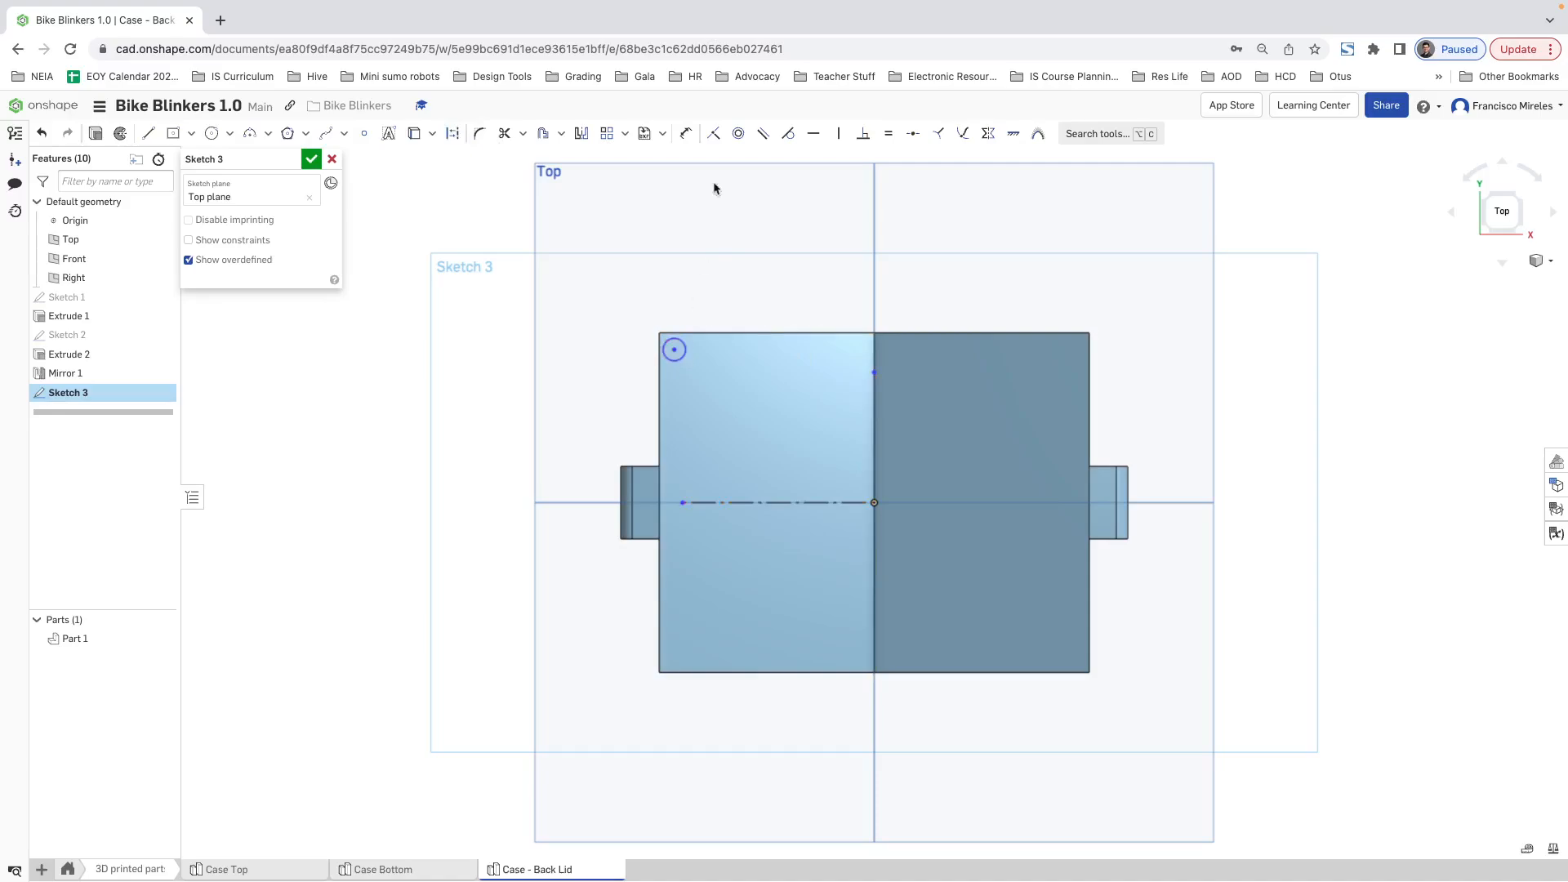
Step: Dimension the screw hole circle near the lid's upper left corner to a 4 mm diameter
{"action": "left_click", "coordinate": [688, 138]}
{"action": "left_click", "coordinate": [679, 340]}
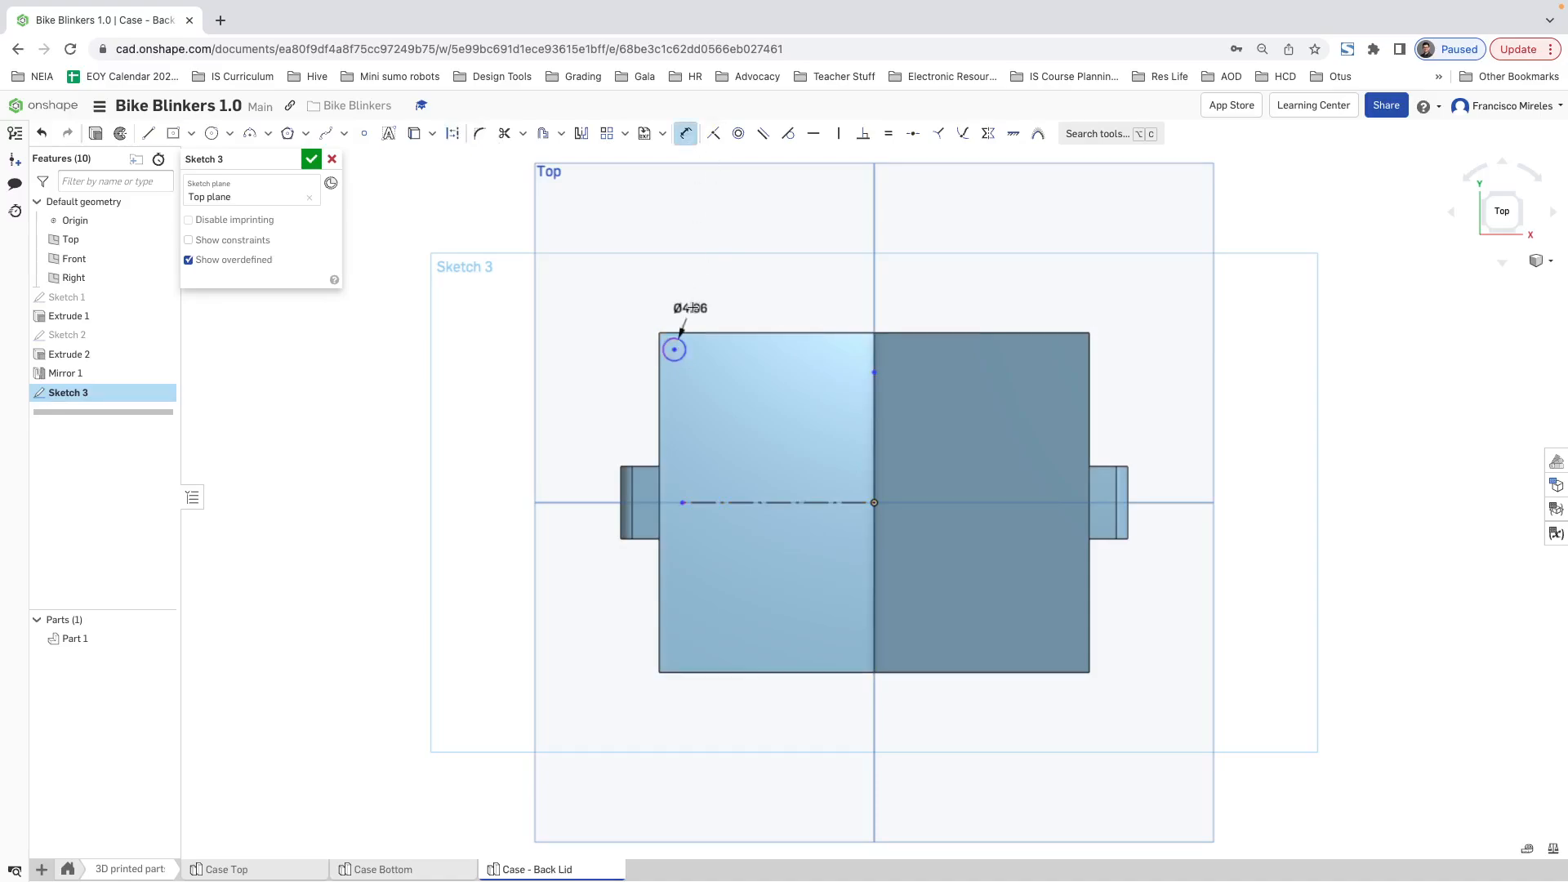
{"action": "left_click", "coordinate": [728, 271]}
{"action": "key", "text": "Return"}
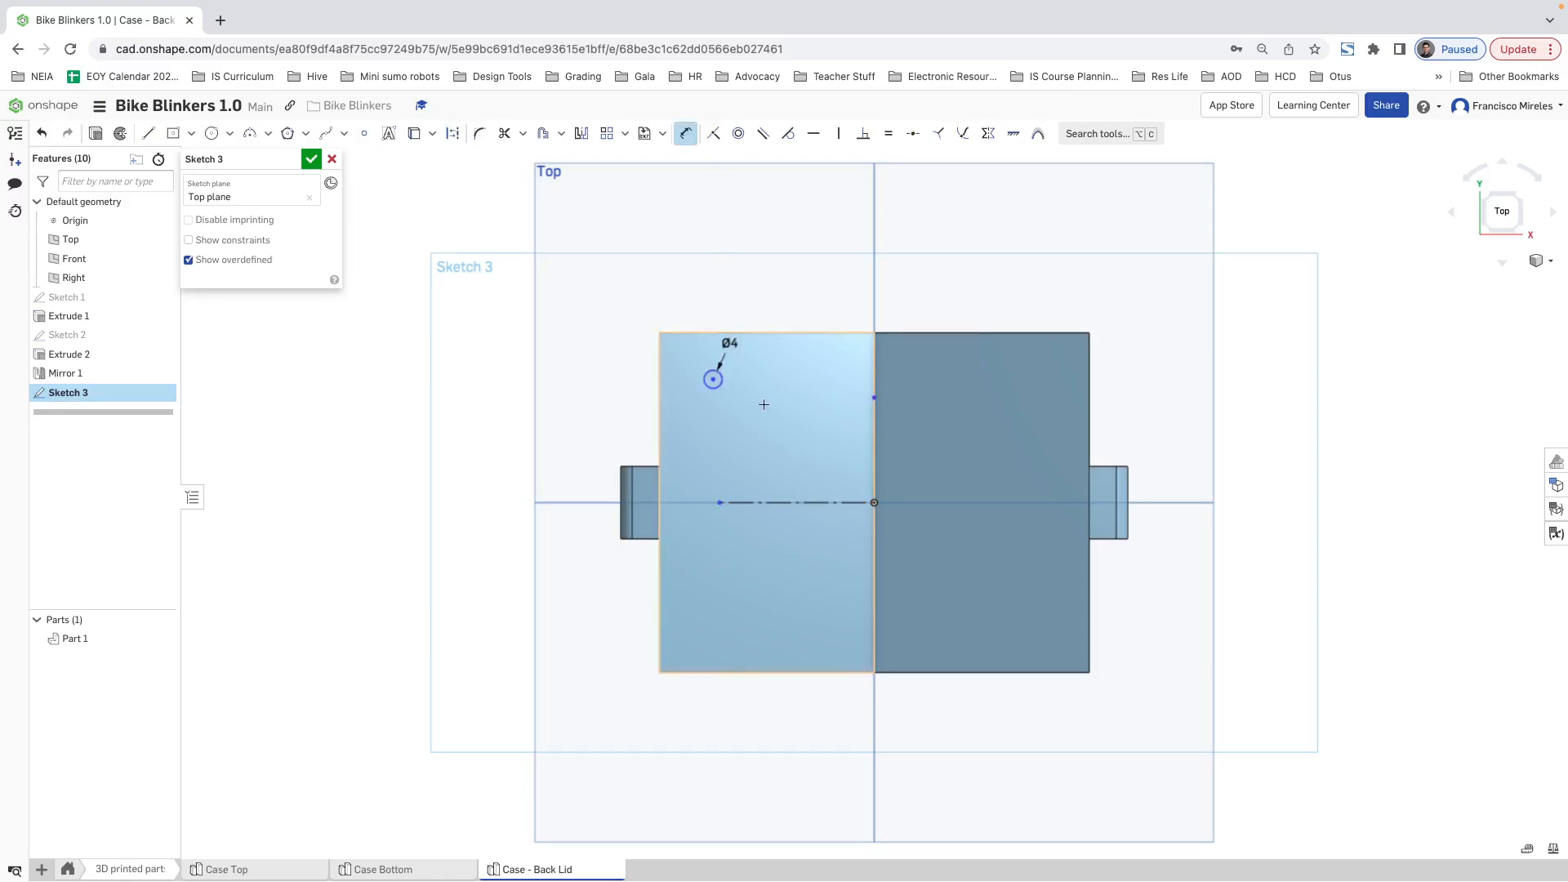
{"action": "key", "text": "Escape"}
Step: Dimension the horizontal distance from the hole's centre to the vertical construction line as 87/2 mm
{"action": "left_click", "coordinate": [686, 135]}
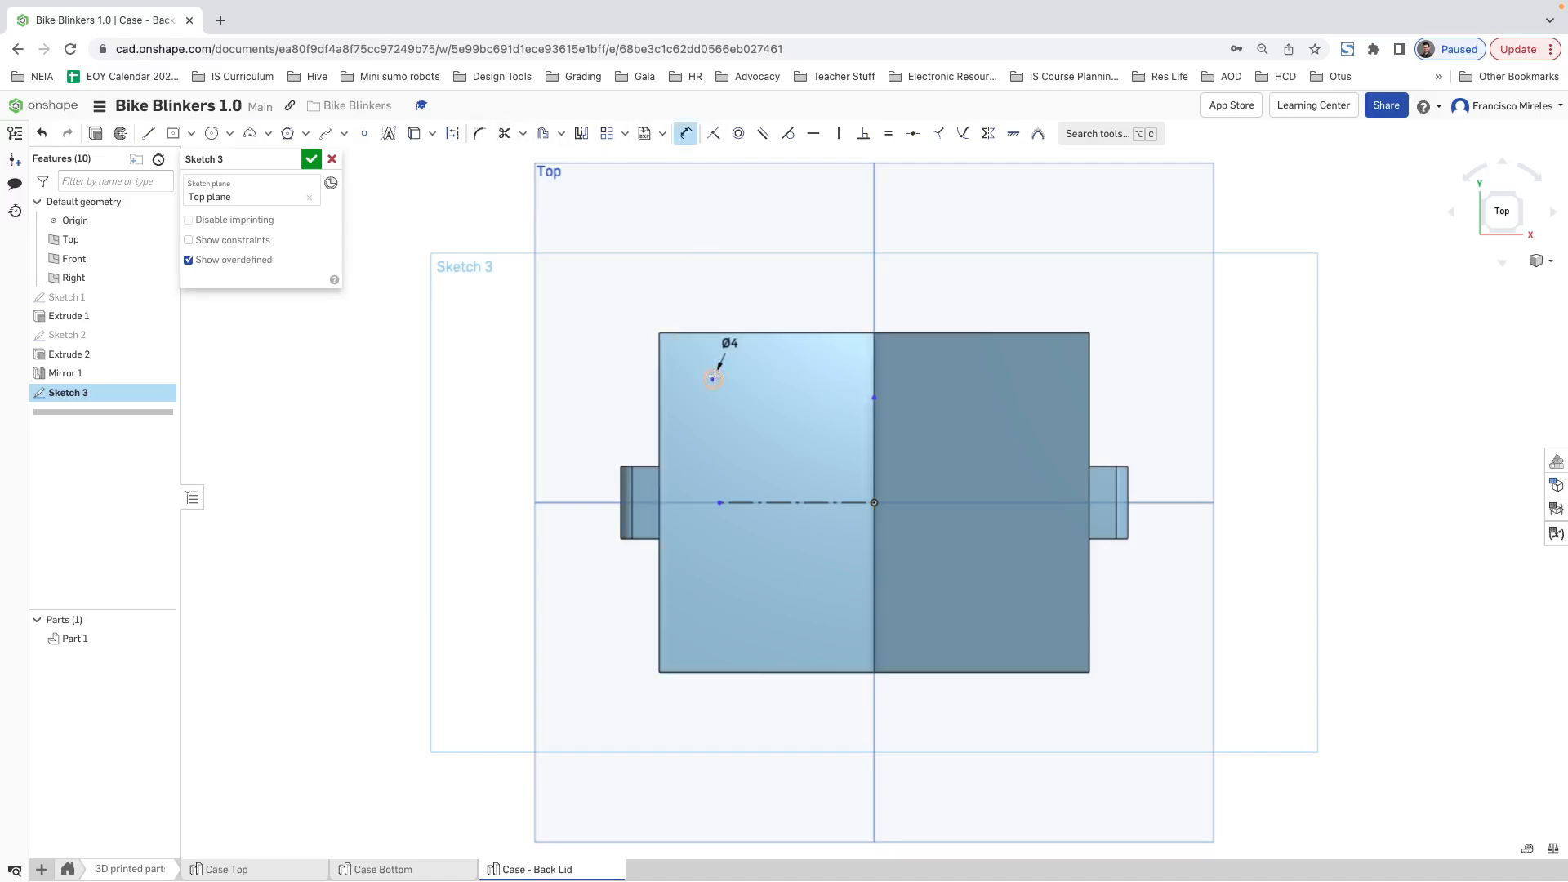
{"action": "left_click", "coordinate": [874, 413]}
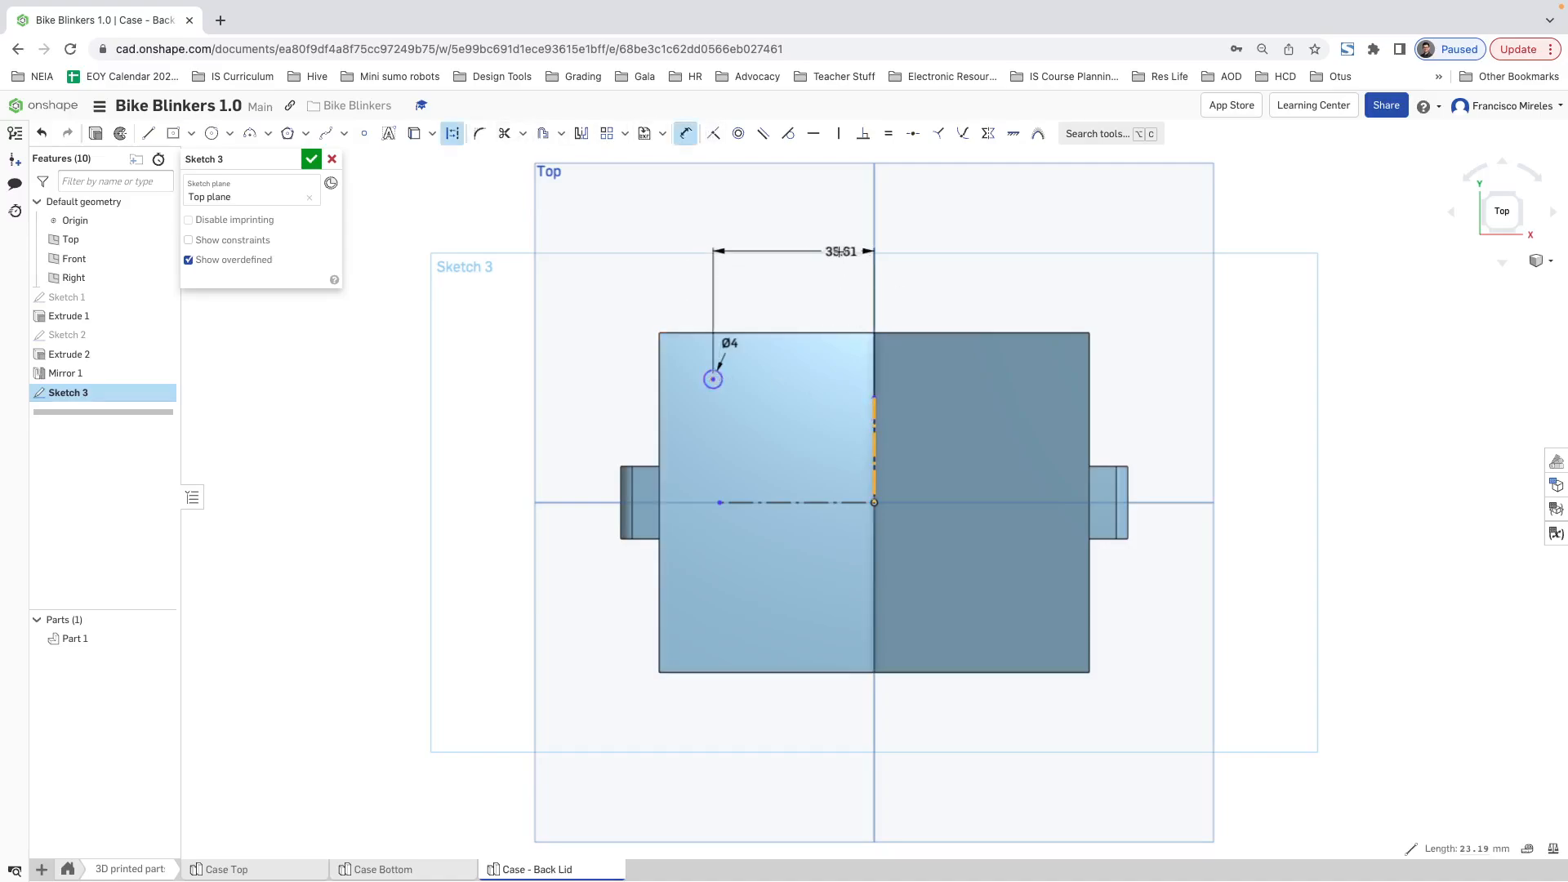
{"action": "left_click", "coordinate": [790, 253]}
{"action": "type", "text": "87"}
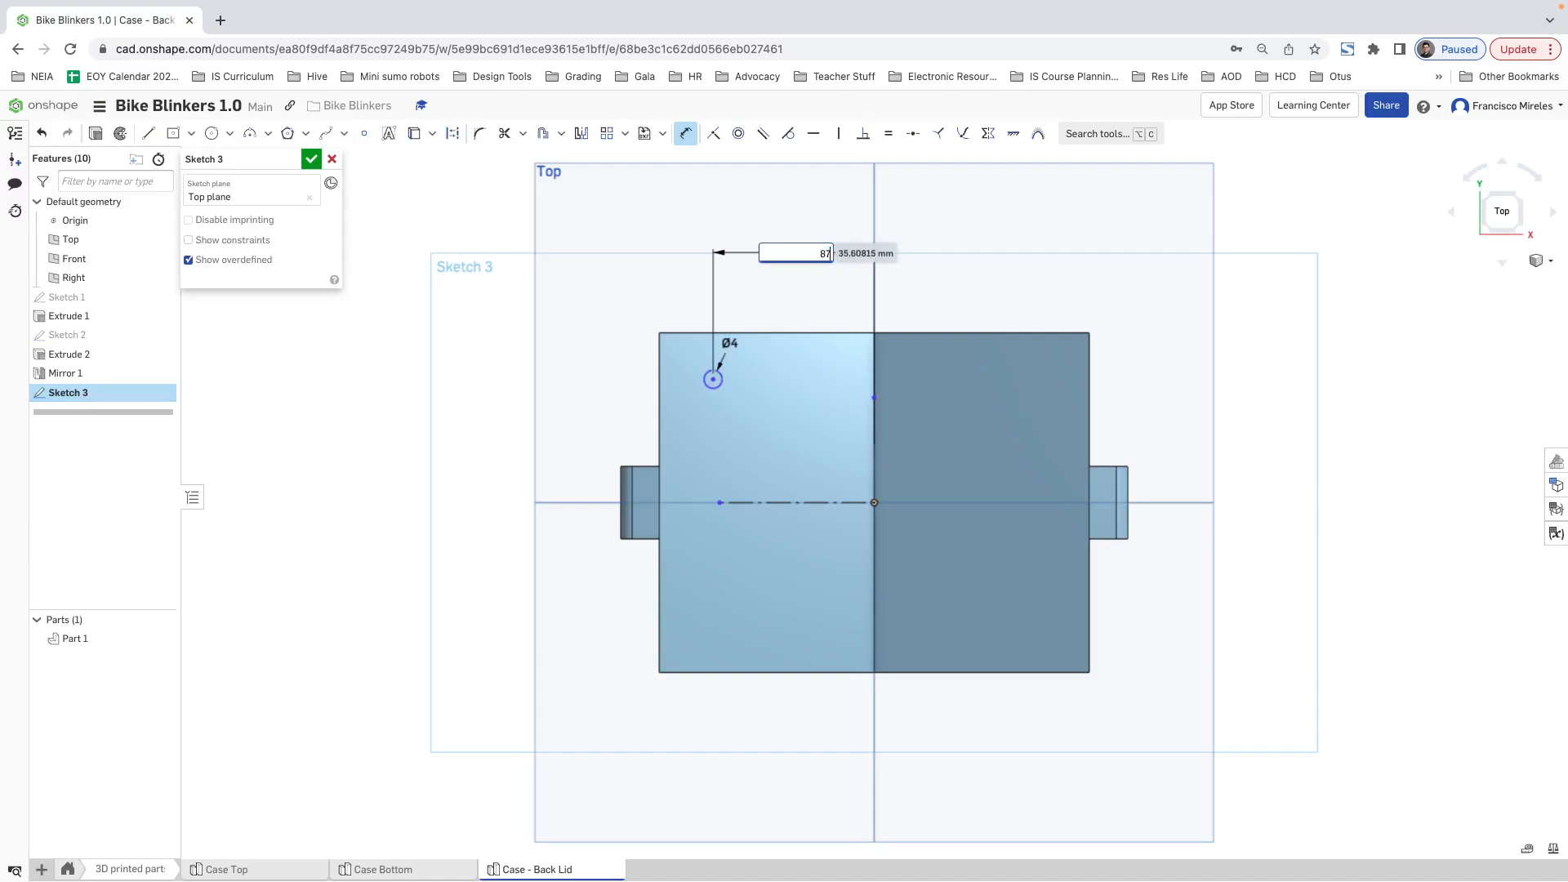
{"action": "type", "text": "/2"}
{"action": "key", "text": "Return"}
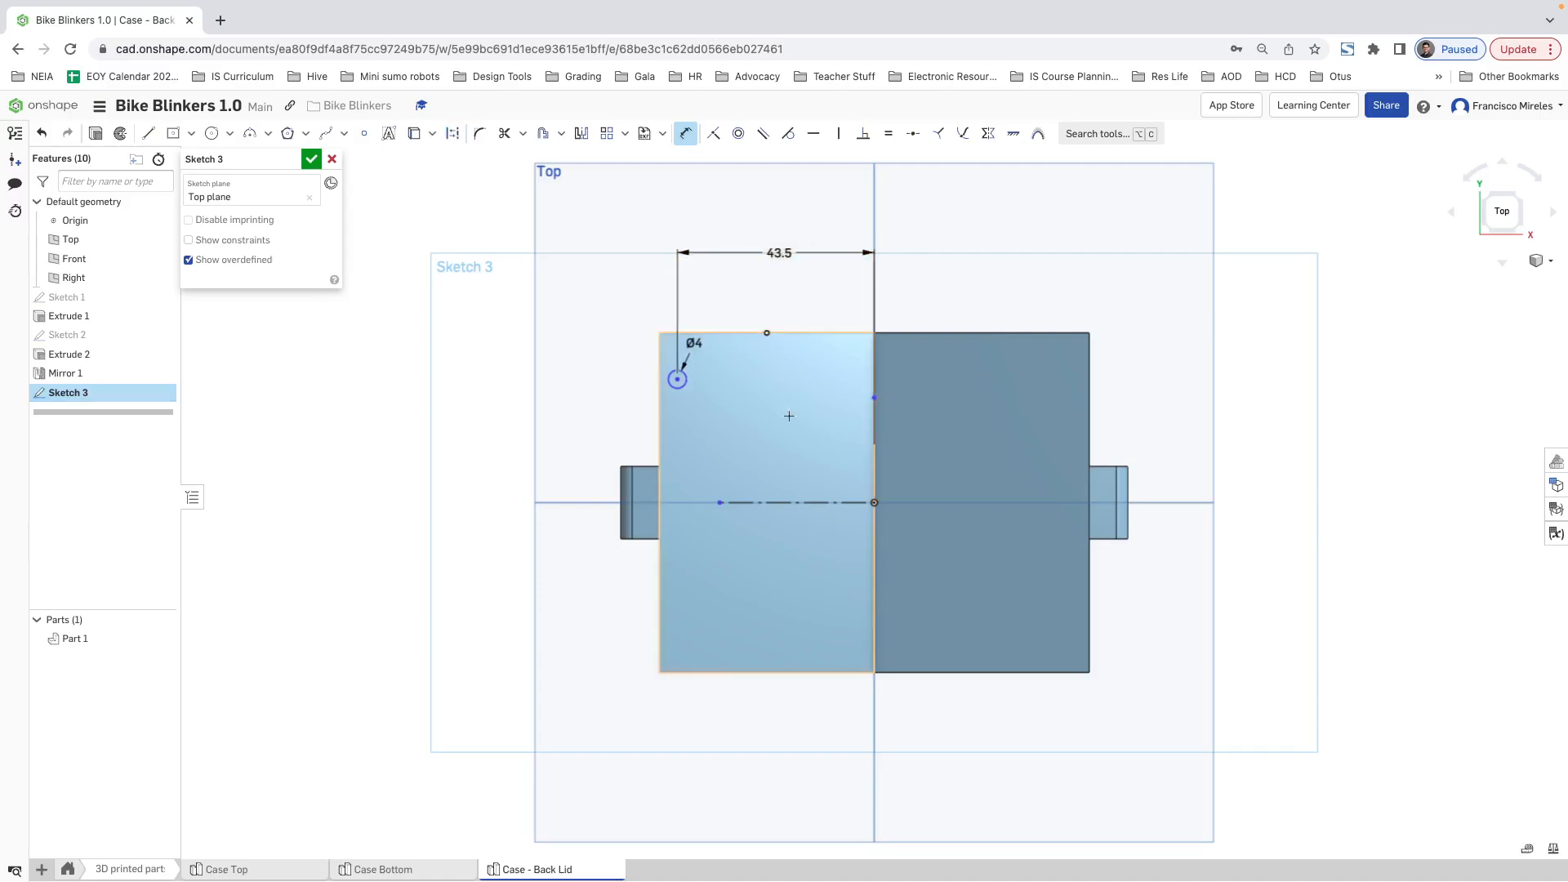
Step: Dimension the vertical distance from the hole's centre to the horizontal construction line as 67/2 mm
{"action": "left_click", "coordinate": [773, 504]}
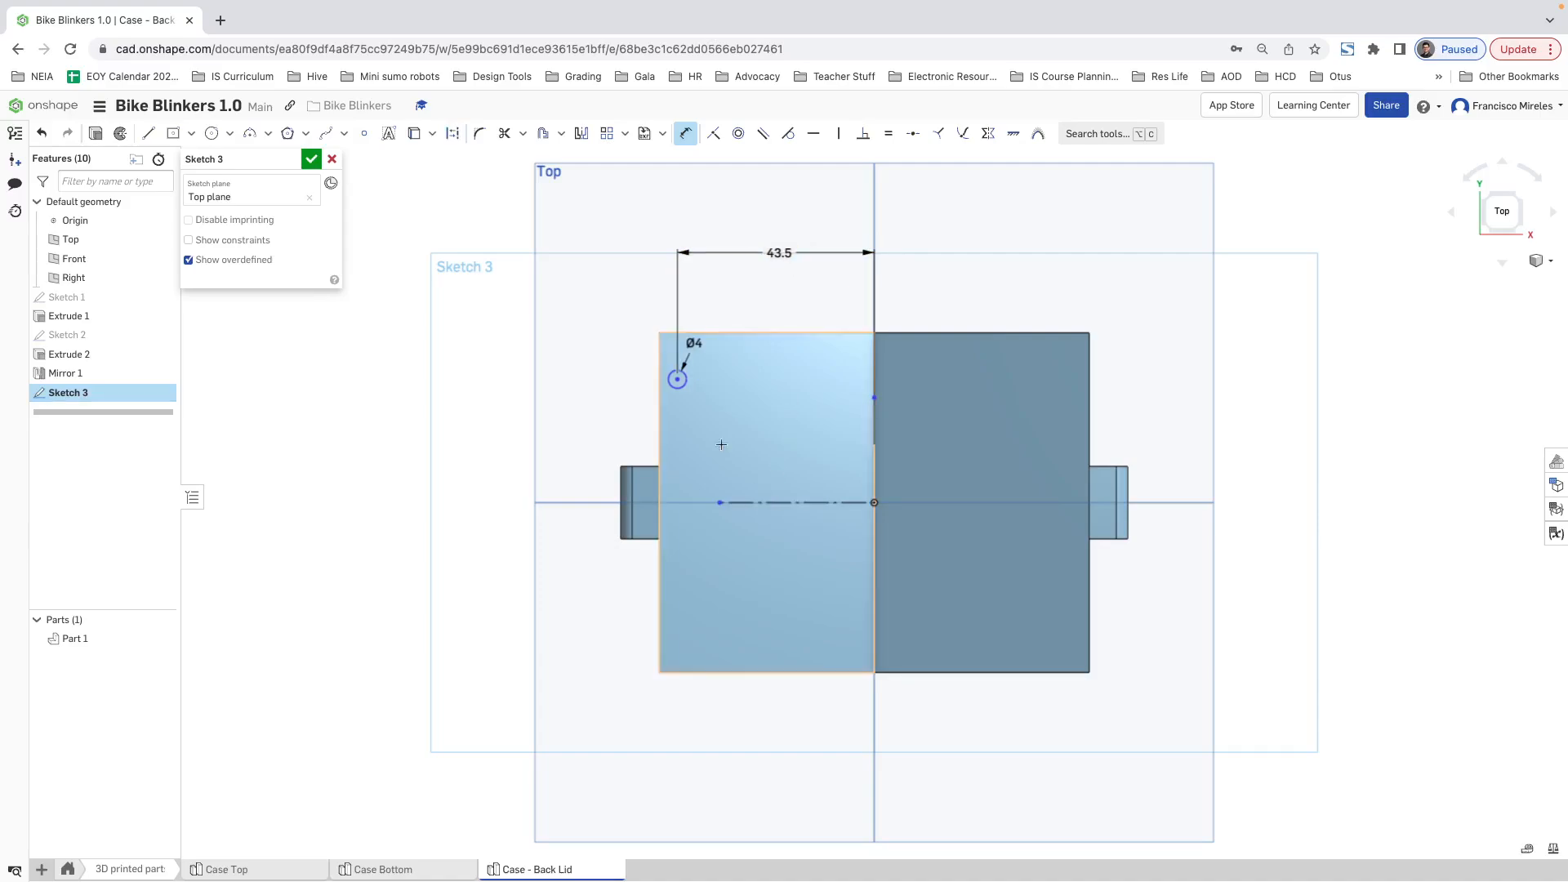
{"action": "left_click", "coordinate": [677, 379]}
{"action": "left_click", "coordinate": [613, 412]}
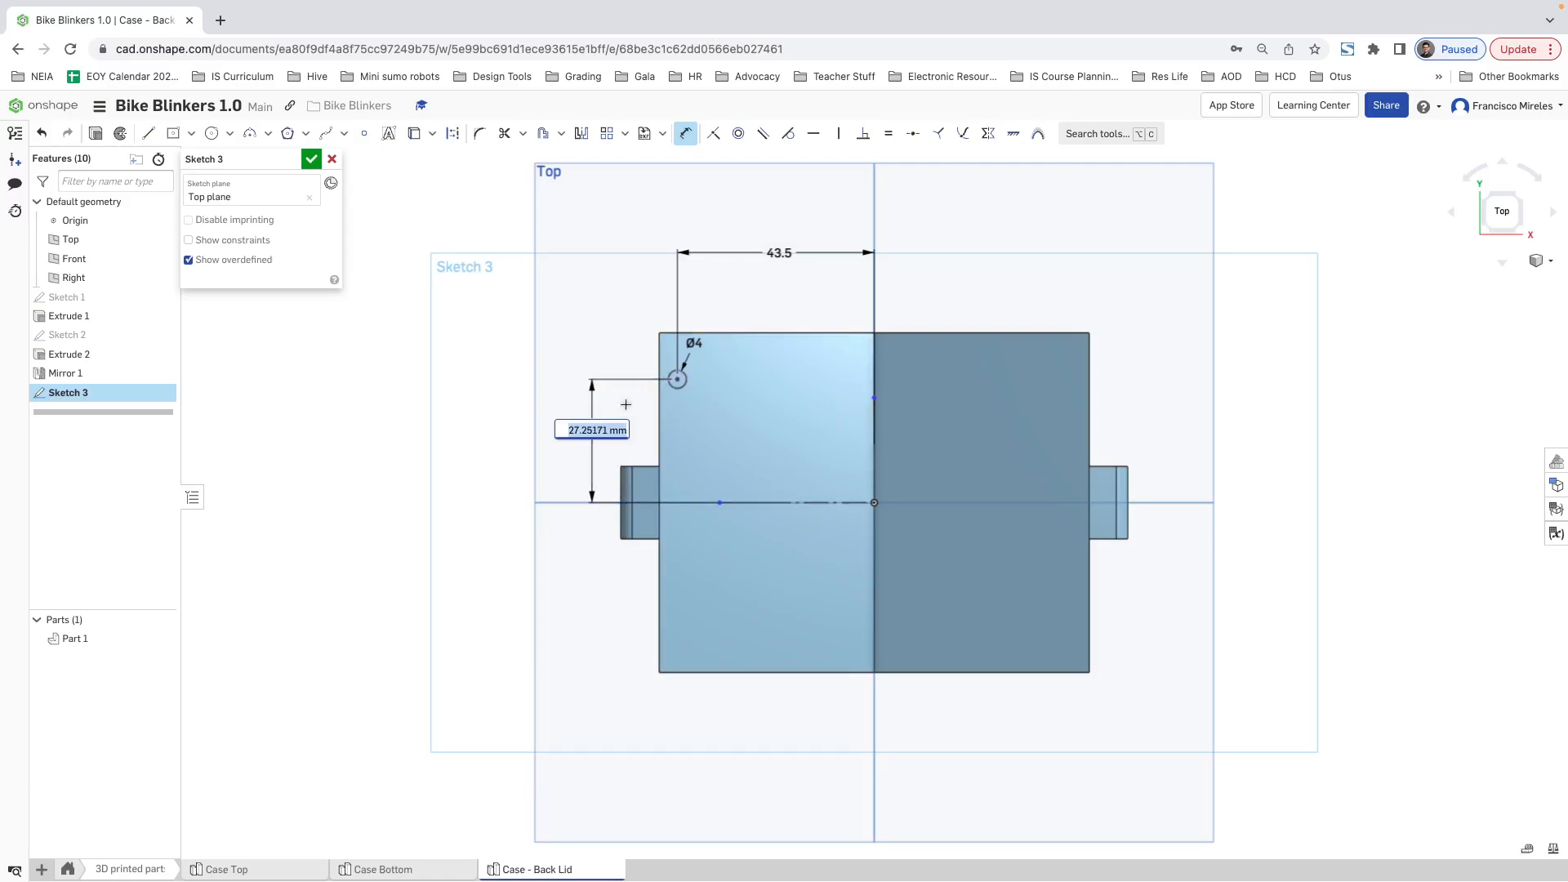
{"action": "type", "text": "67/2"}
{"action": "key", "text": "Return"}
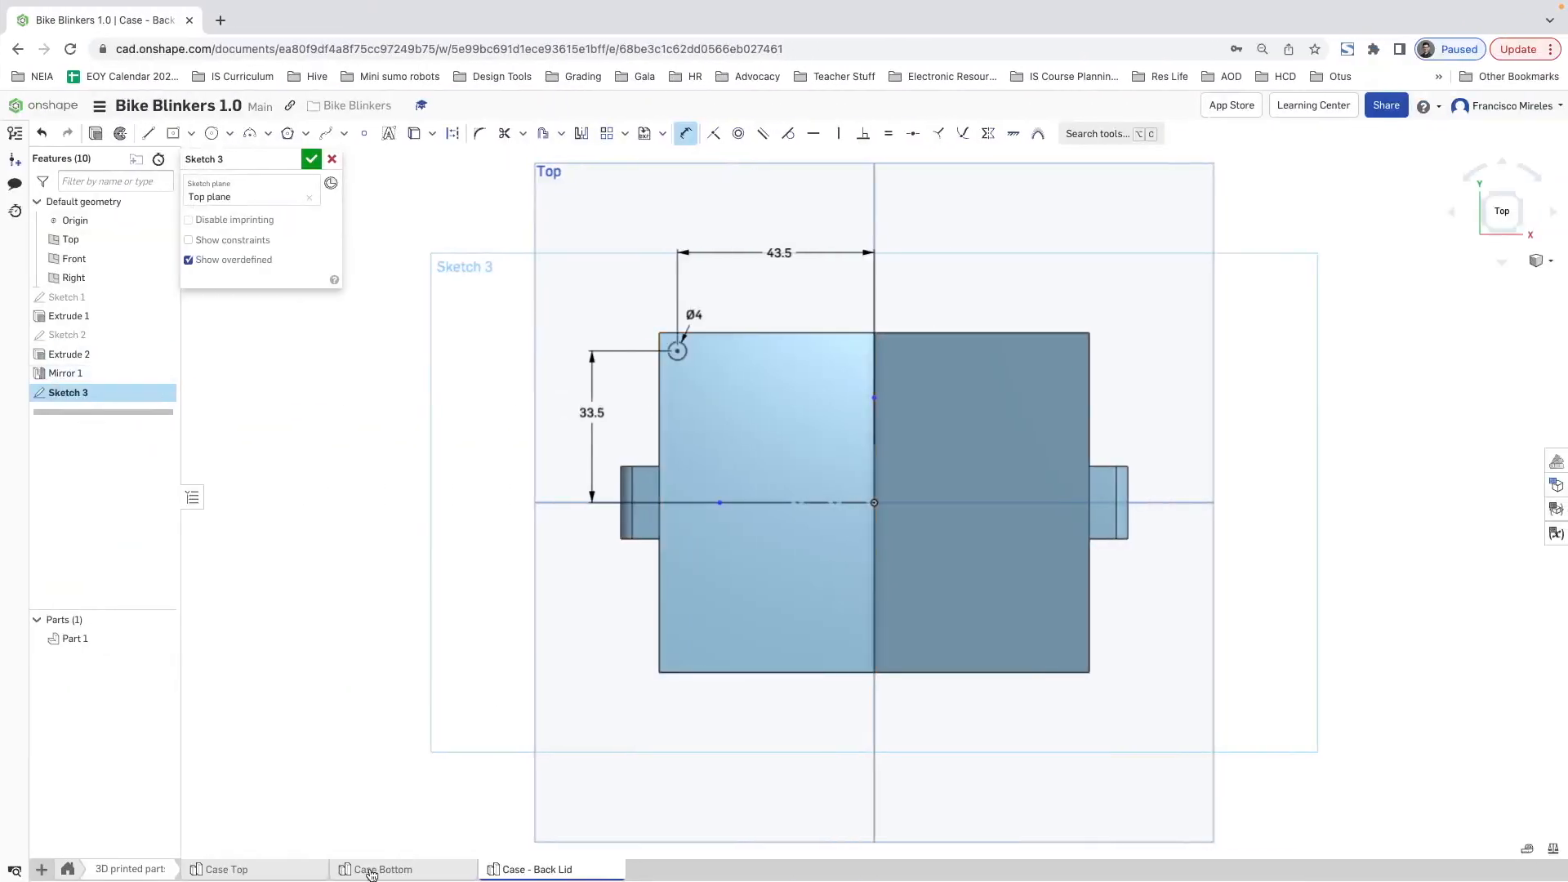
Step: Measure the distance between a corner screw hole and the long outer side face on Case Top
{"action": "left_click", "coordinate": [326, 868]}
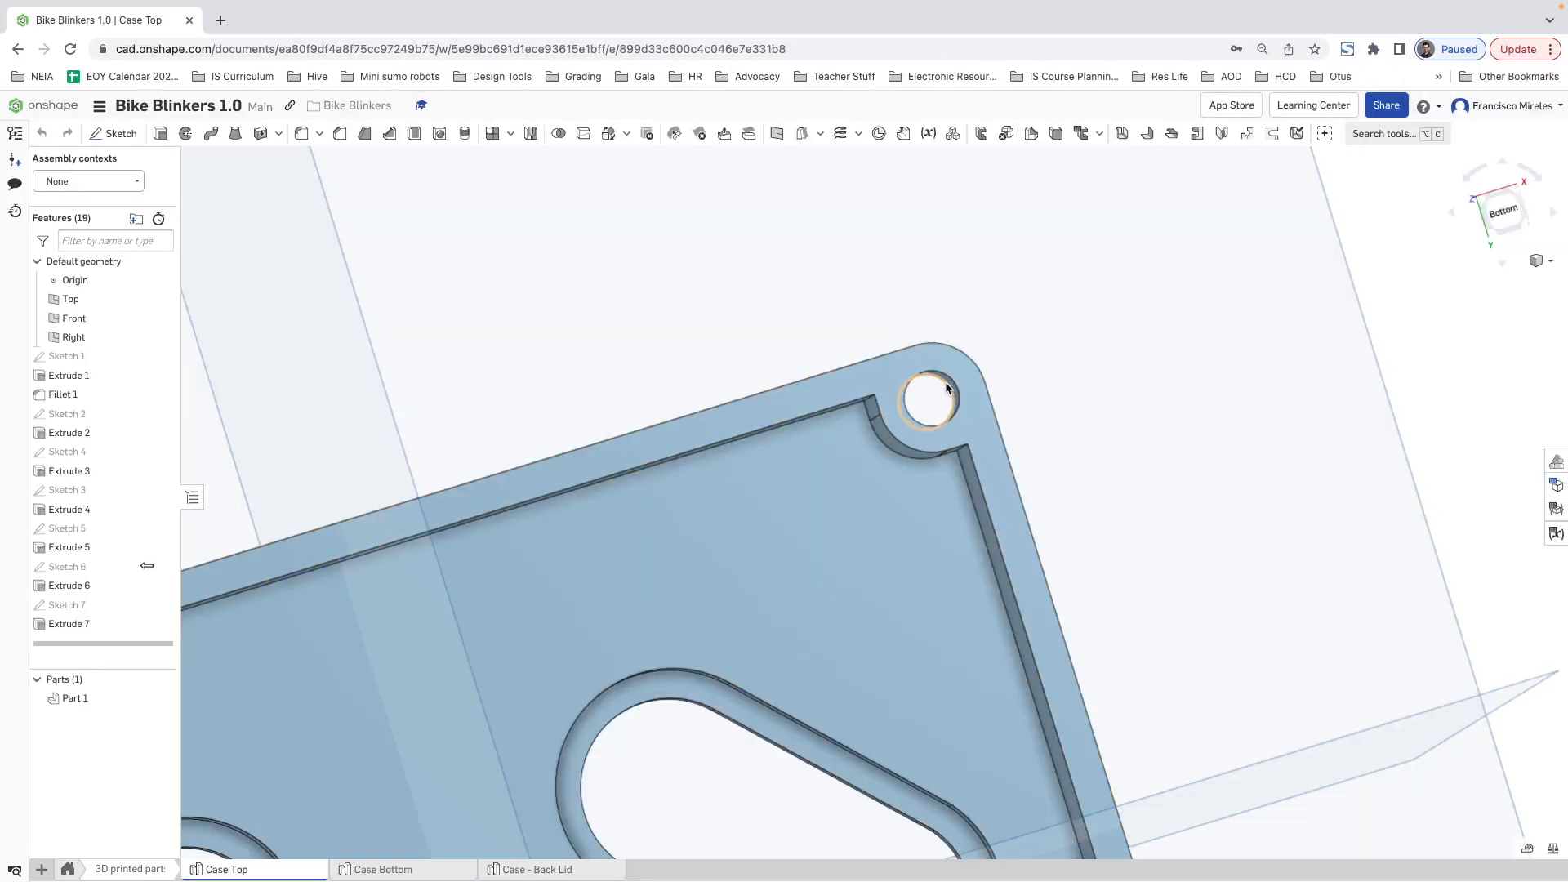
{"action": "left_click", "coordinate": [1528, 851]}
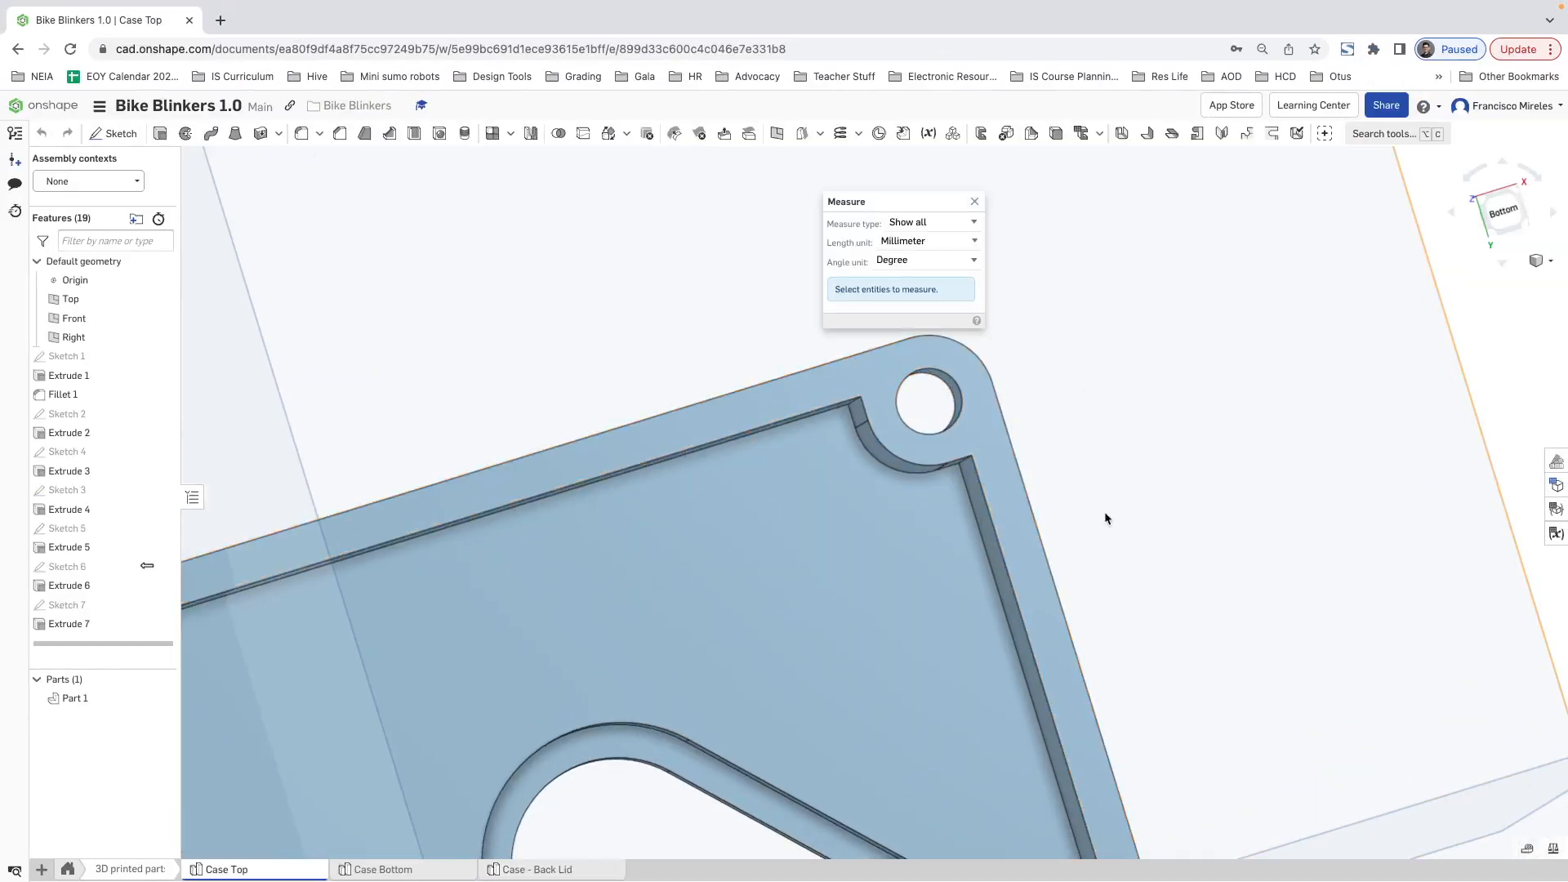
{"action": "right_click_drag", "start_coordinate": [1106, 518], "coordinate": [903, 388]}
{"action": "left_click", "coordinate": [903, 389]}
{"action": "left_click", "coordinate": [990, 468]}
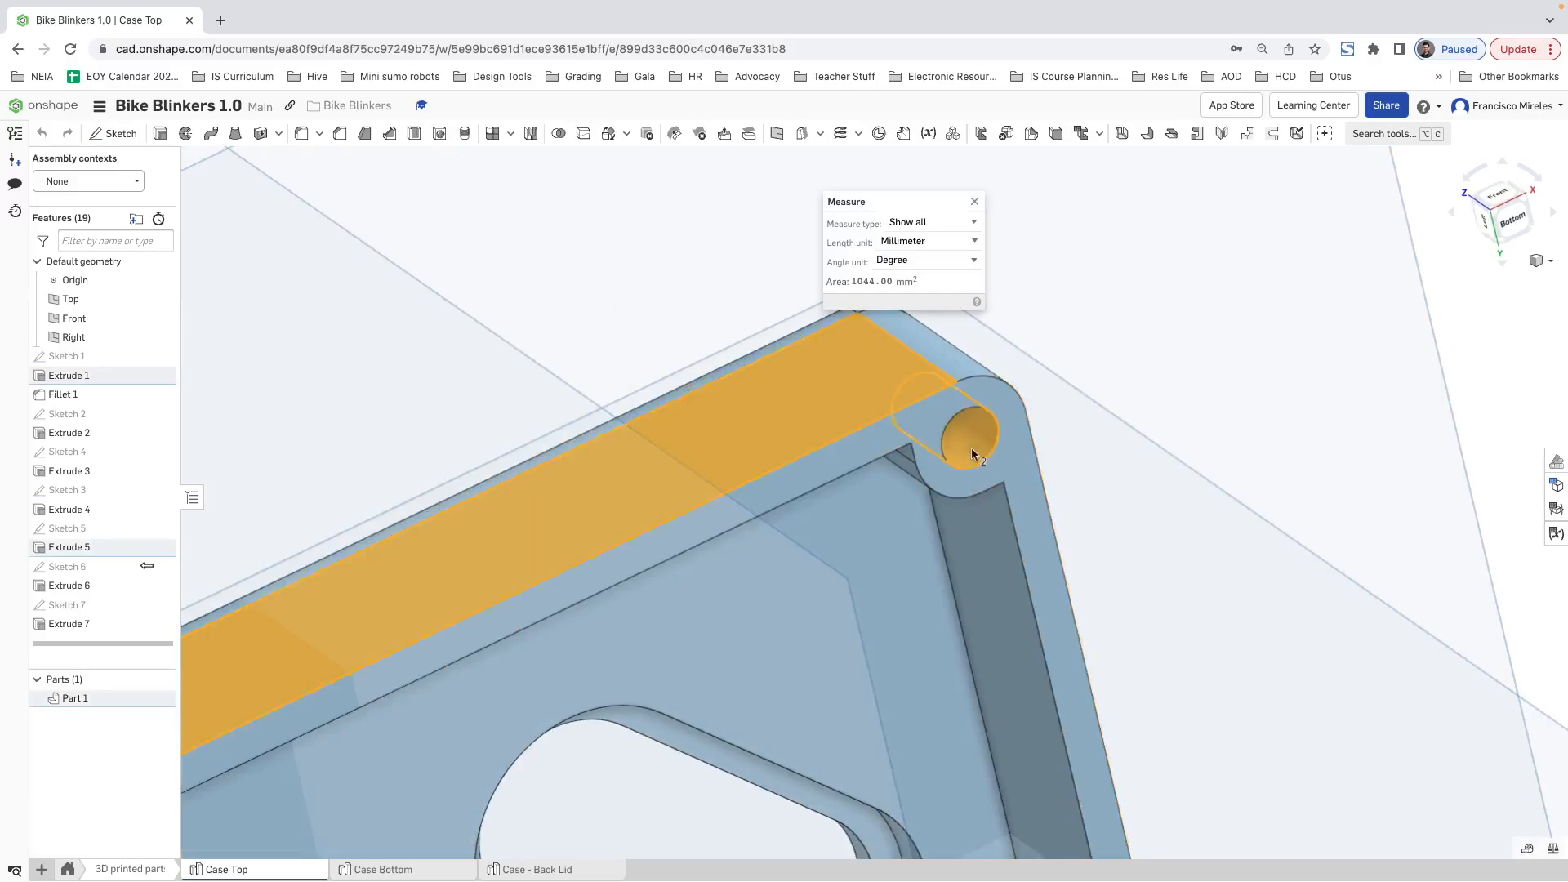
{"action": "right_click_drag", "start_coordinate": [1172, 479], "coordinate": [1040, 340]}
{"action": "left_click_drag", "start_coordinate": [903, 202], "coordinate": [750, 186]}
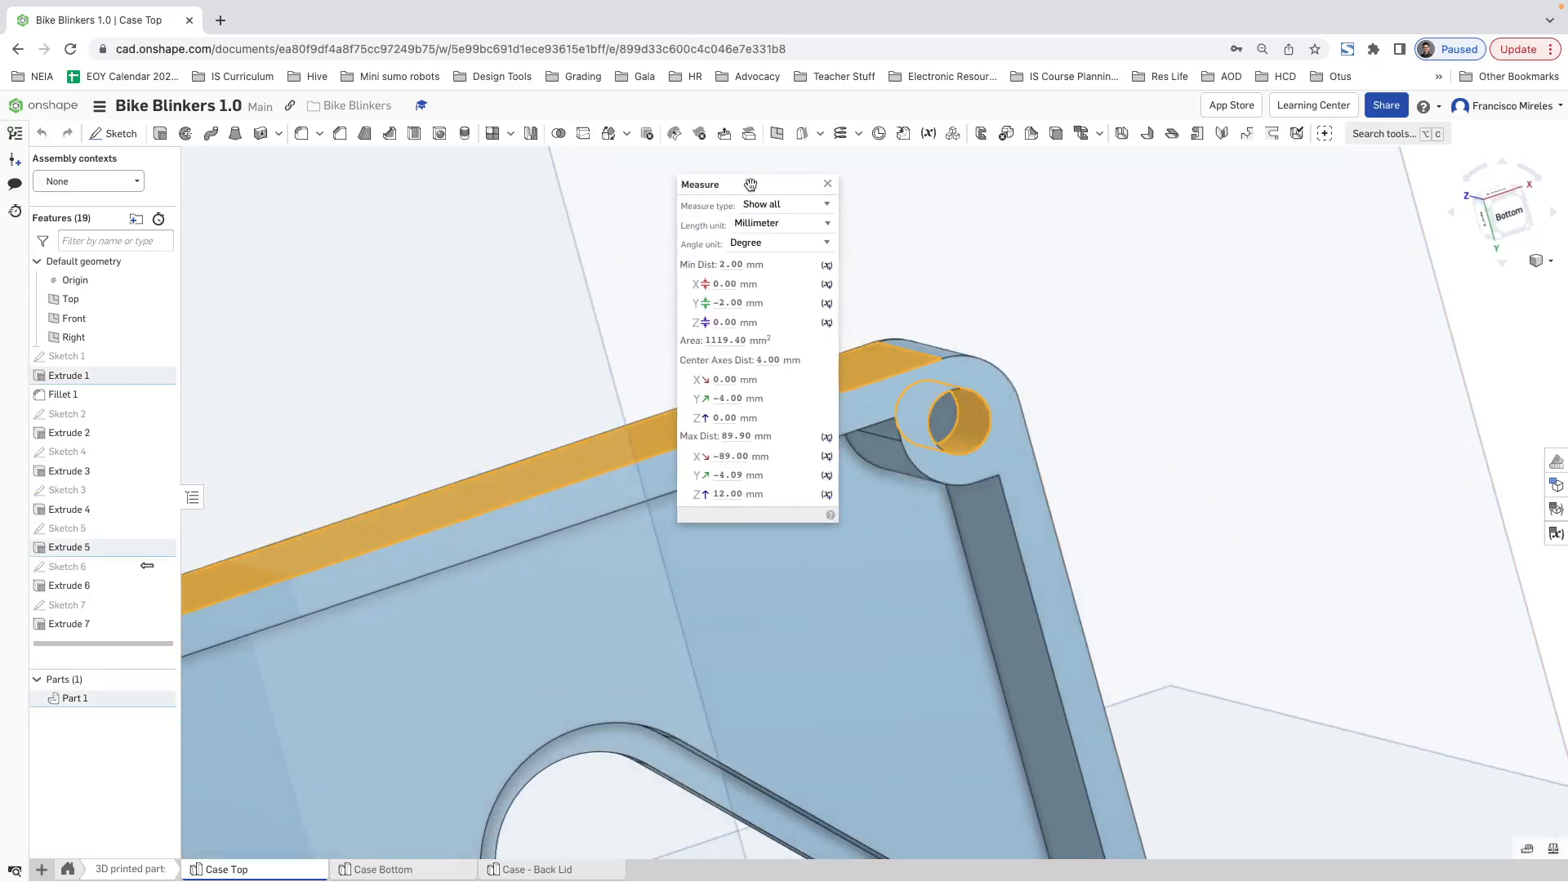
{"action": "right_click_drag", "start_coordinate": [1123, 385], "coordinate": [936, 356]}
{"action": "mouse_move", "coordinate": [723, 263]}
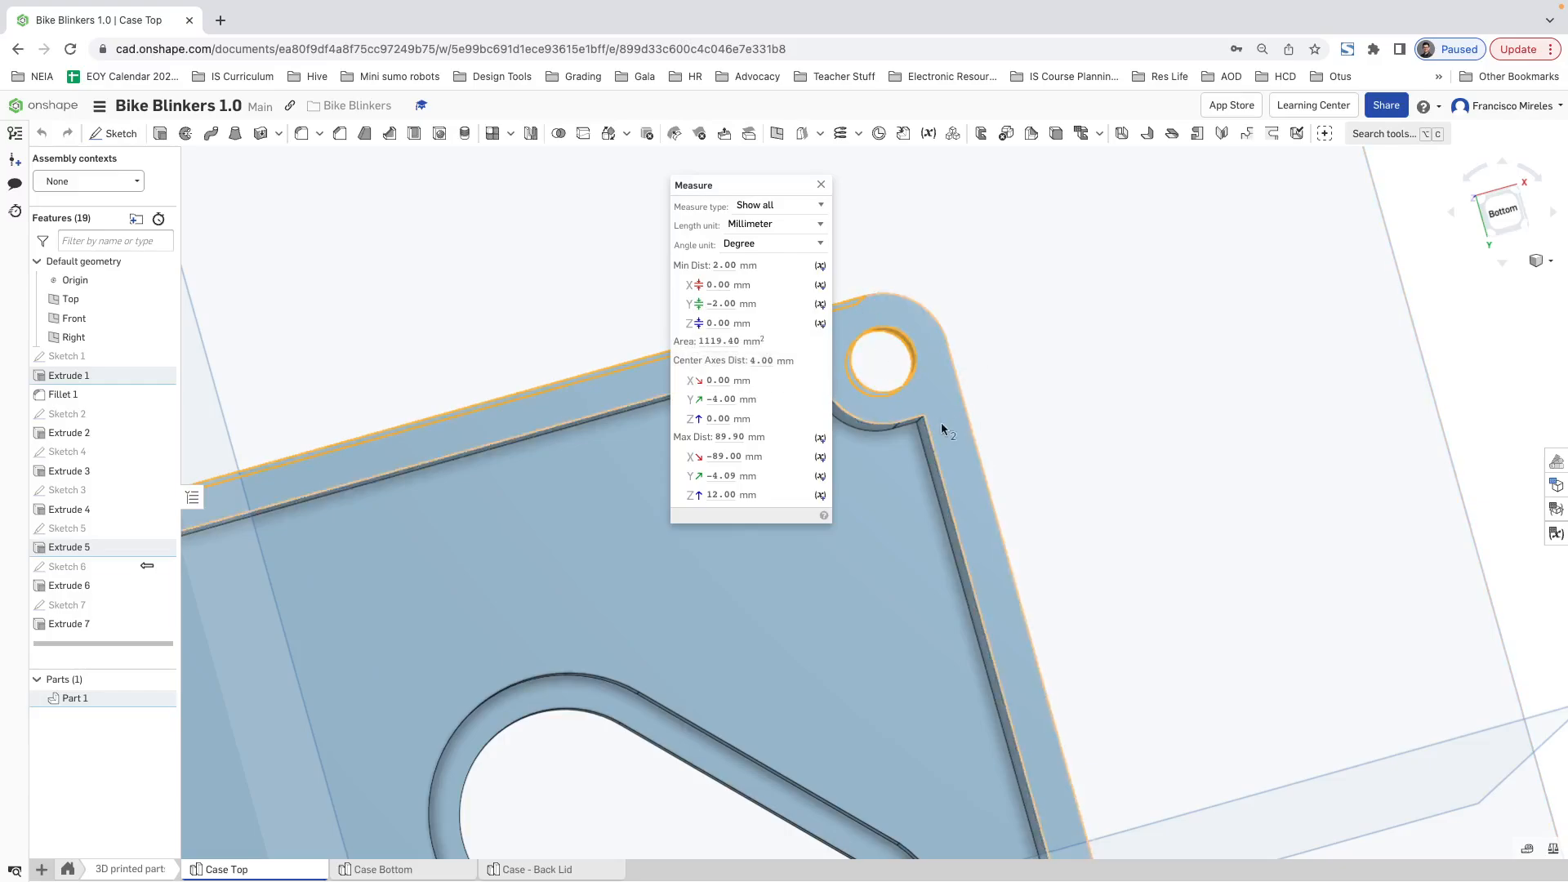
{"action": "left_click", "coordinate": [824, 196]}
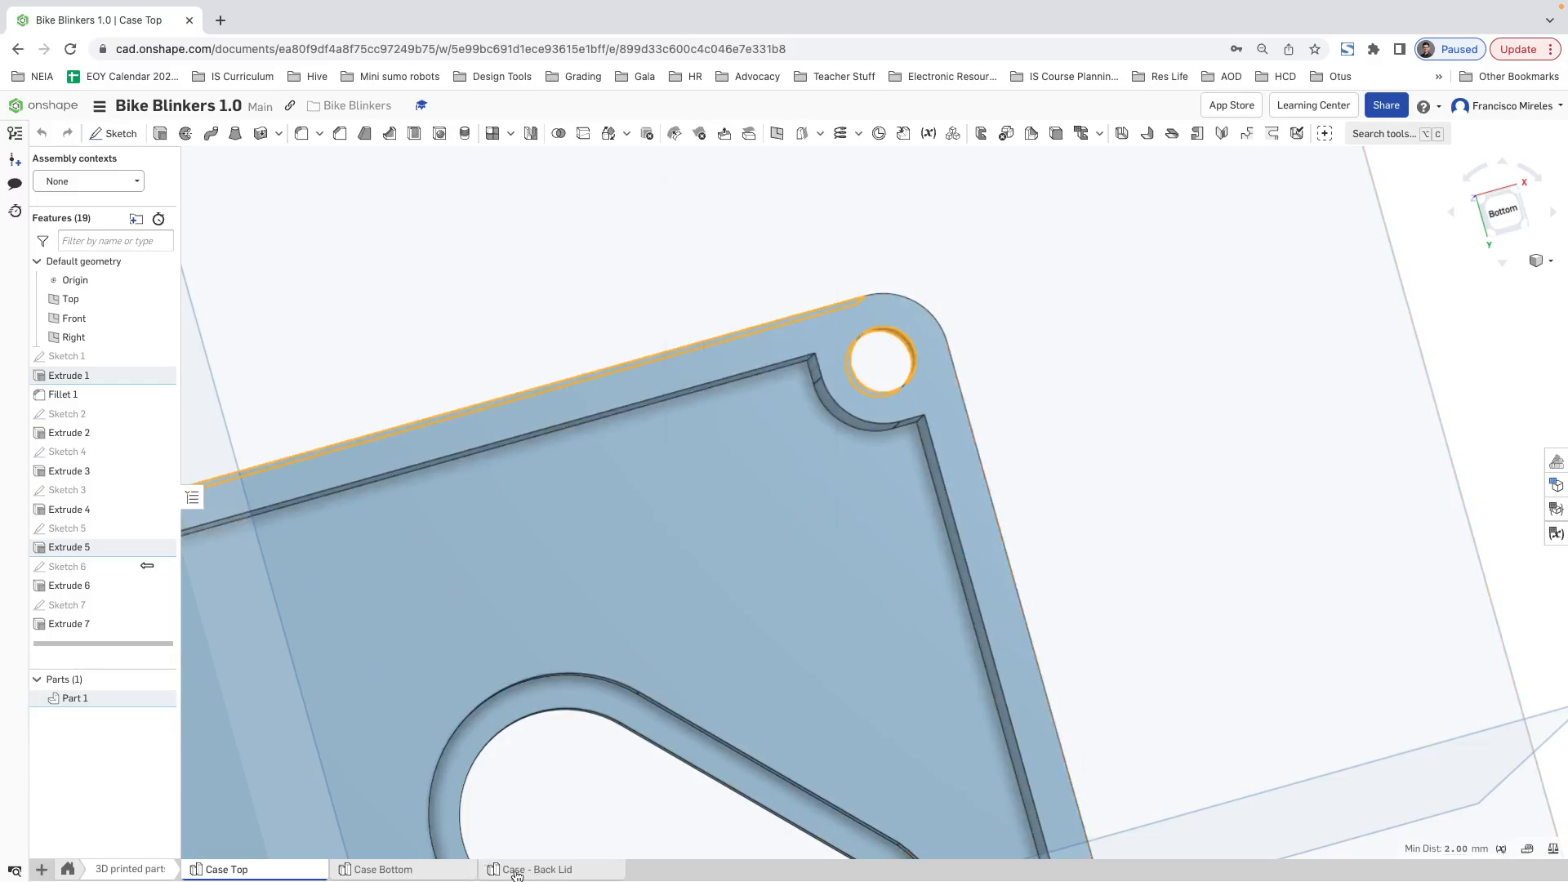
Step: Return to Case - Back Lid and delete the 43.5 mm and 33.5 mm dimensions positioning the screw hole
{"action": "left_click", "coordinate": [515, 872]}
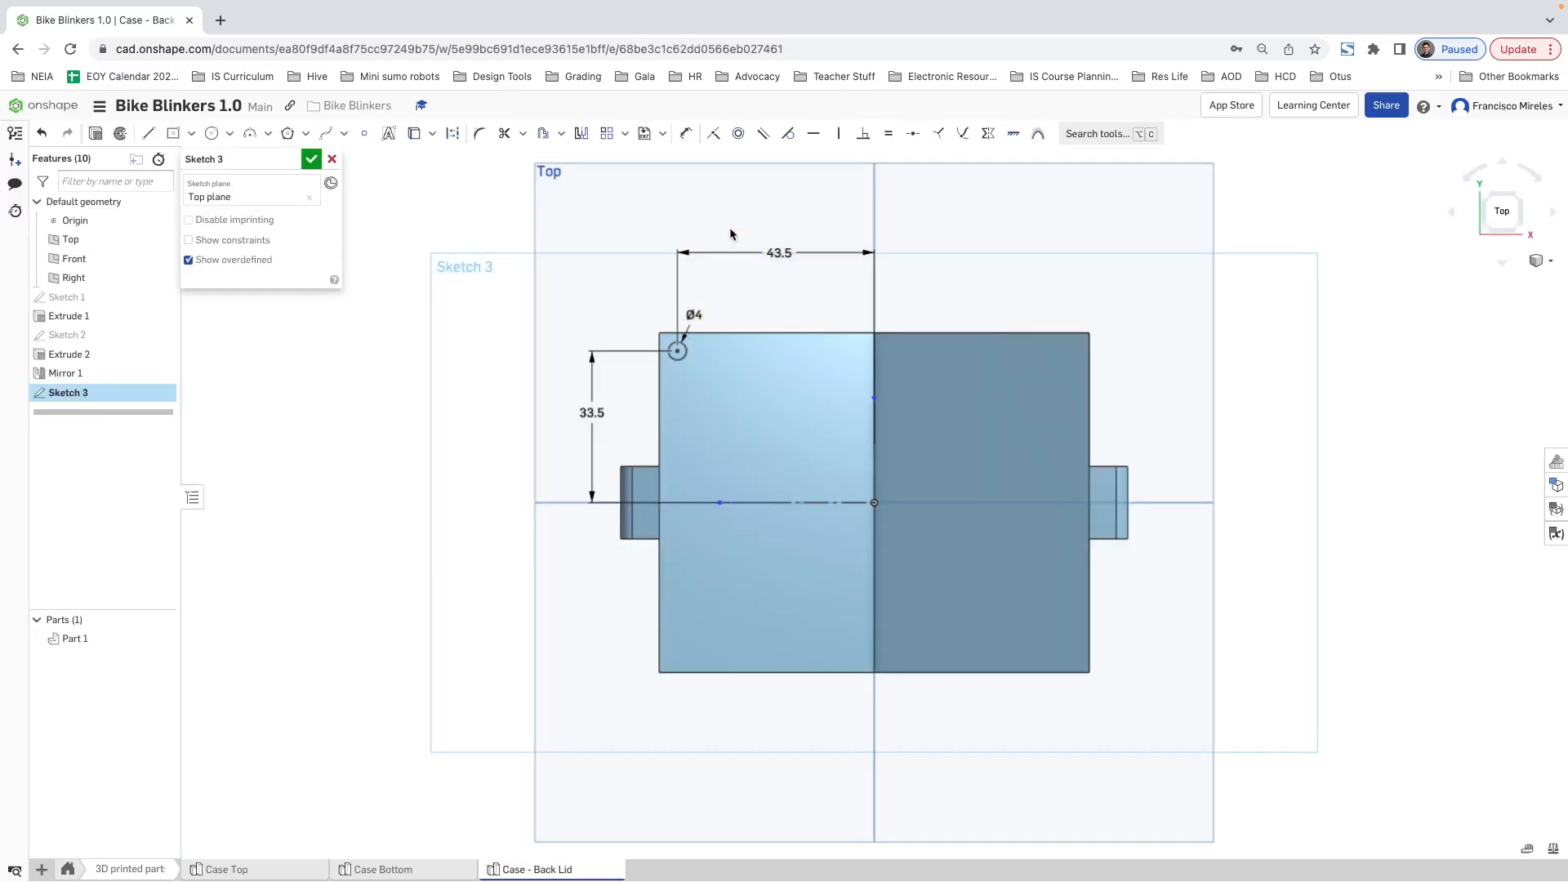
{"action": "left_click", "coordinate": [773, 253]}
{"action": "key", "text": "Delete"}
{"action": "left_click", "coordinate": [593, 413]}
{"action": "key", "text": "Delete"}
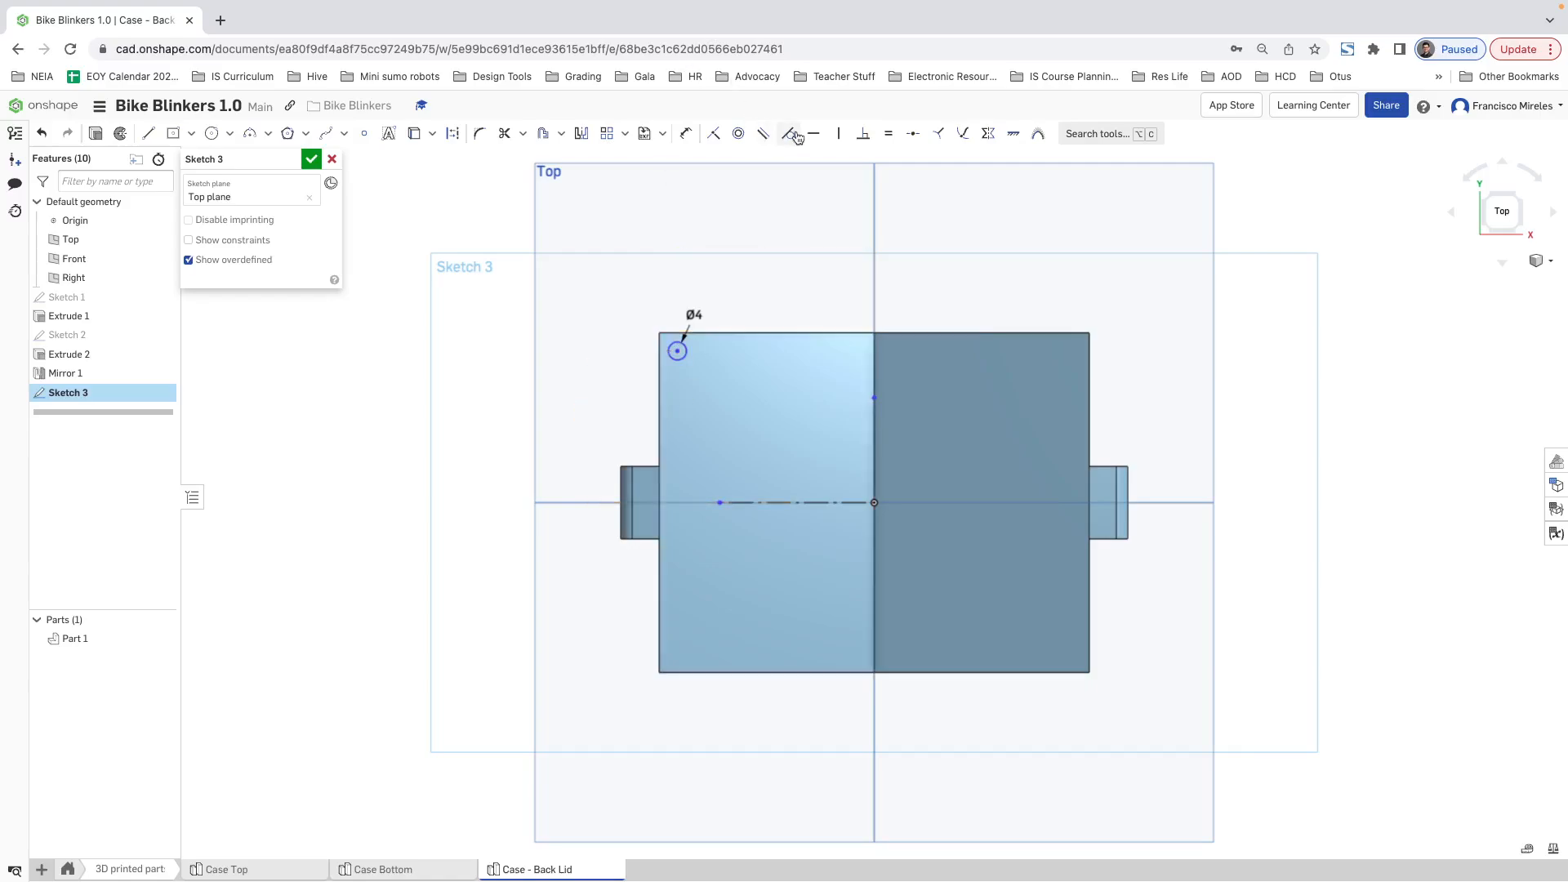
Step: Dimension the hole's centre 4 mm from the lid's upper edge and 4 mm from its left edge
{"action": "left_click", "coordinate": [686, 133]}
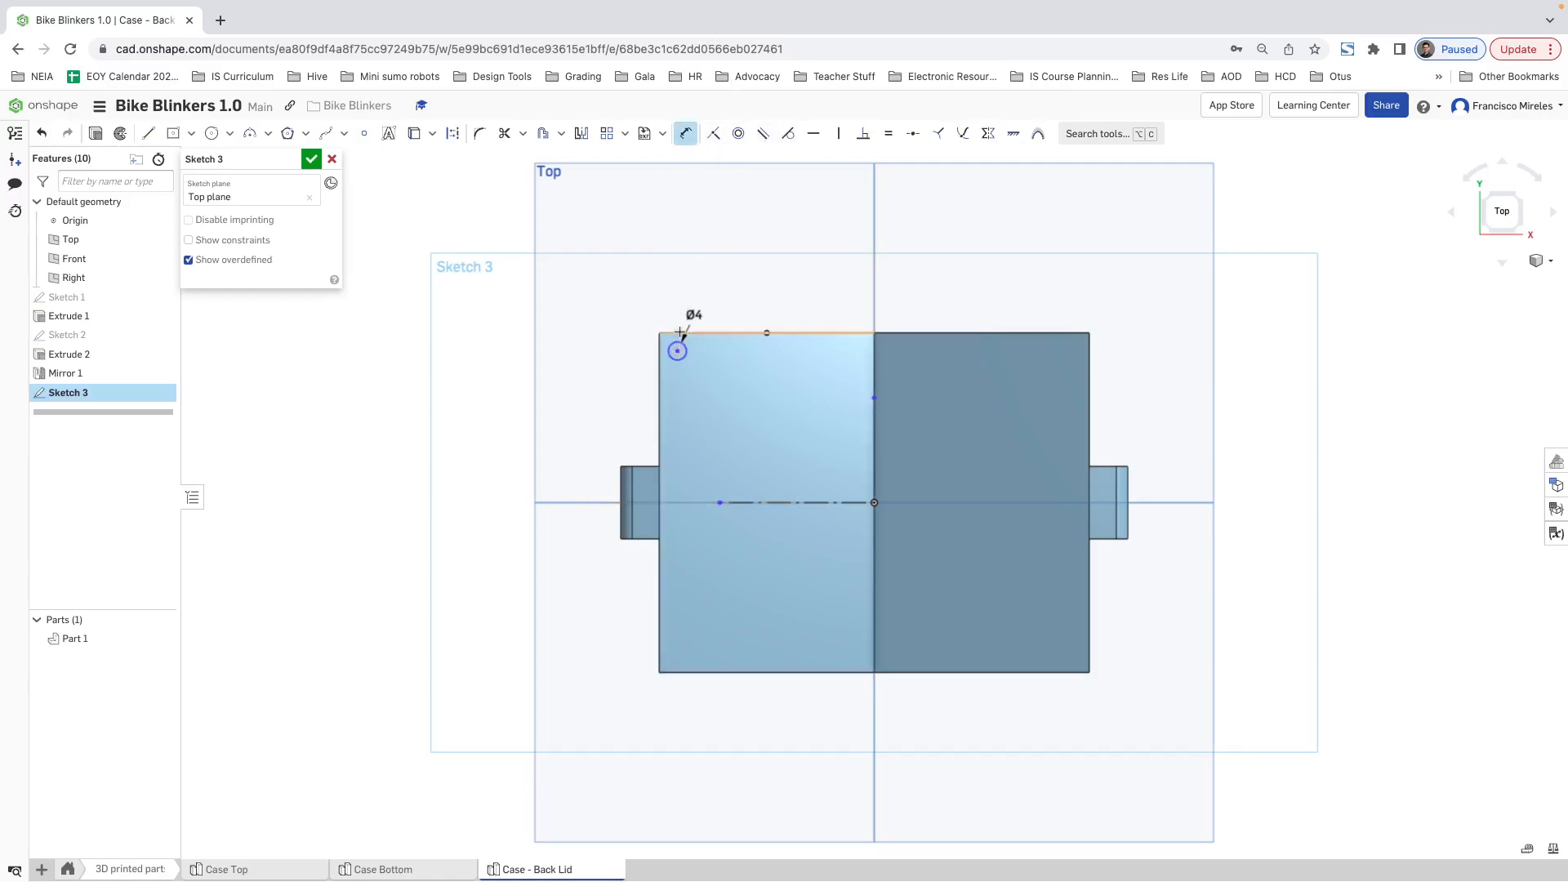
{"action": "left_click", "coordinate": [655, 329]}
{"action": "left_click", "coordinate": [659, 286]}
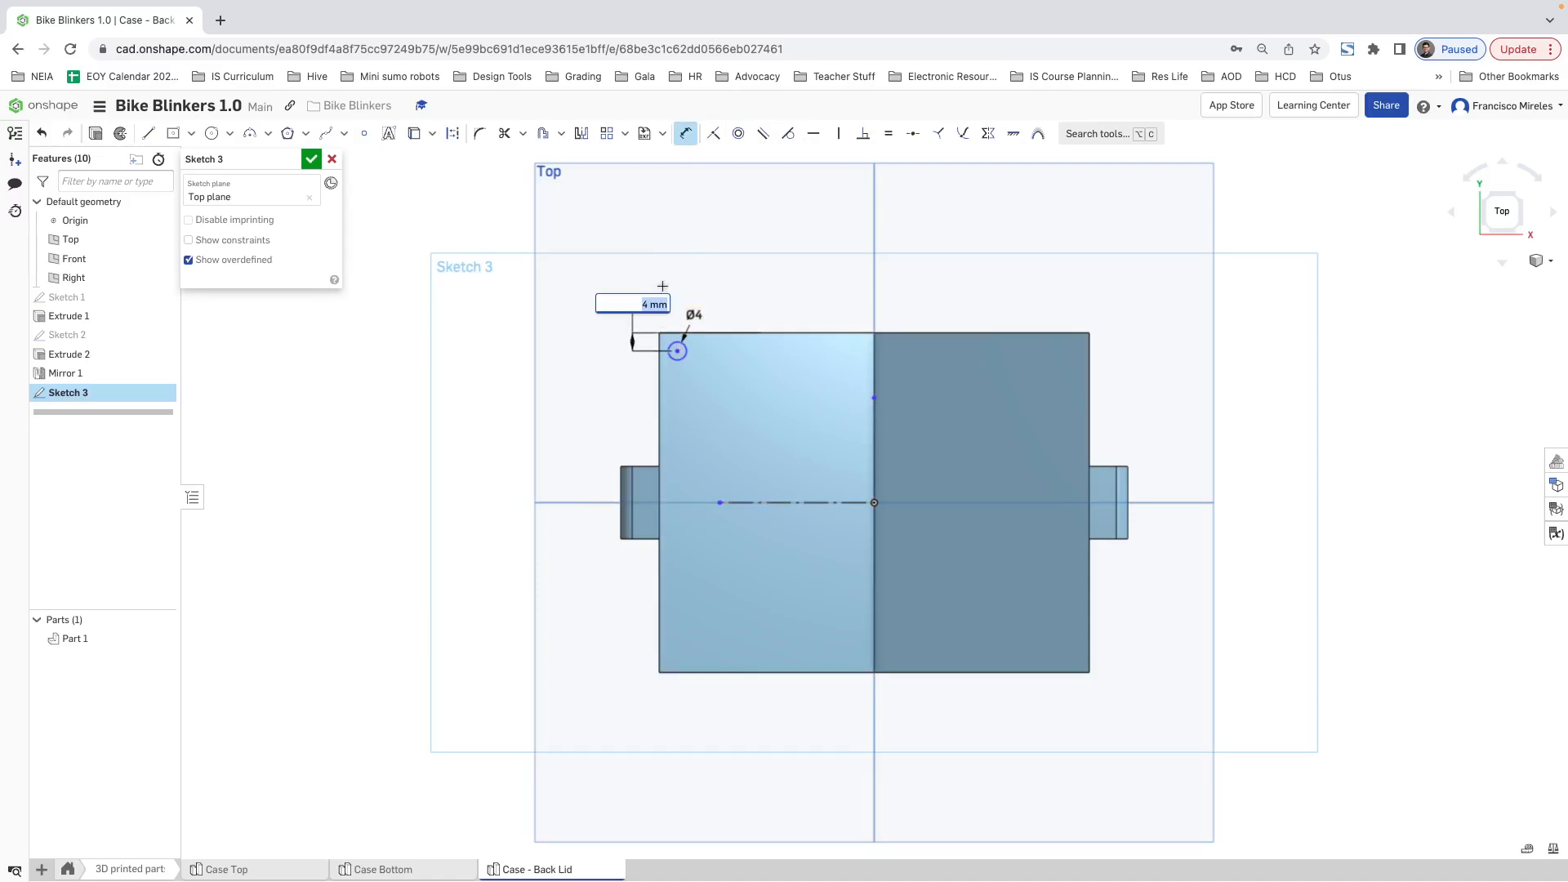
{"action": "key", "text": "Return"}
{"action": "left_click", "coordinate": [659, 365]}
{"action": "left_click", "coordinate": [714, 290]}
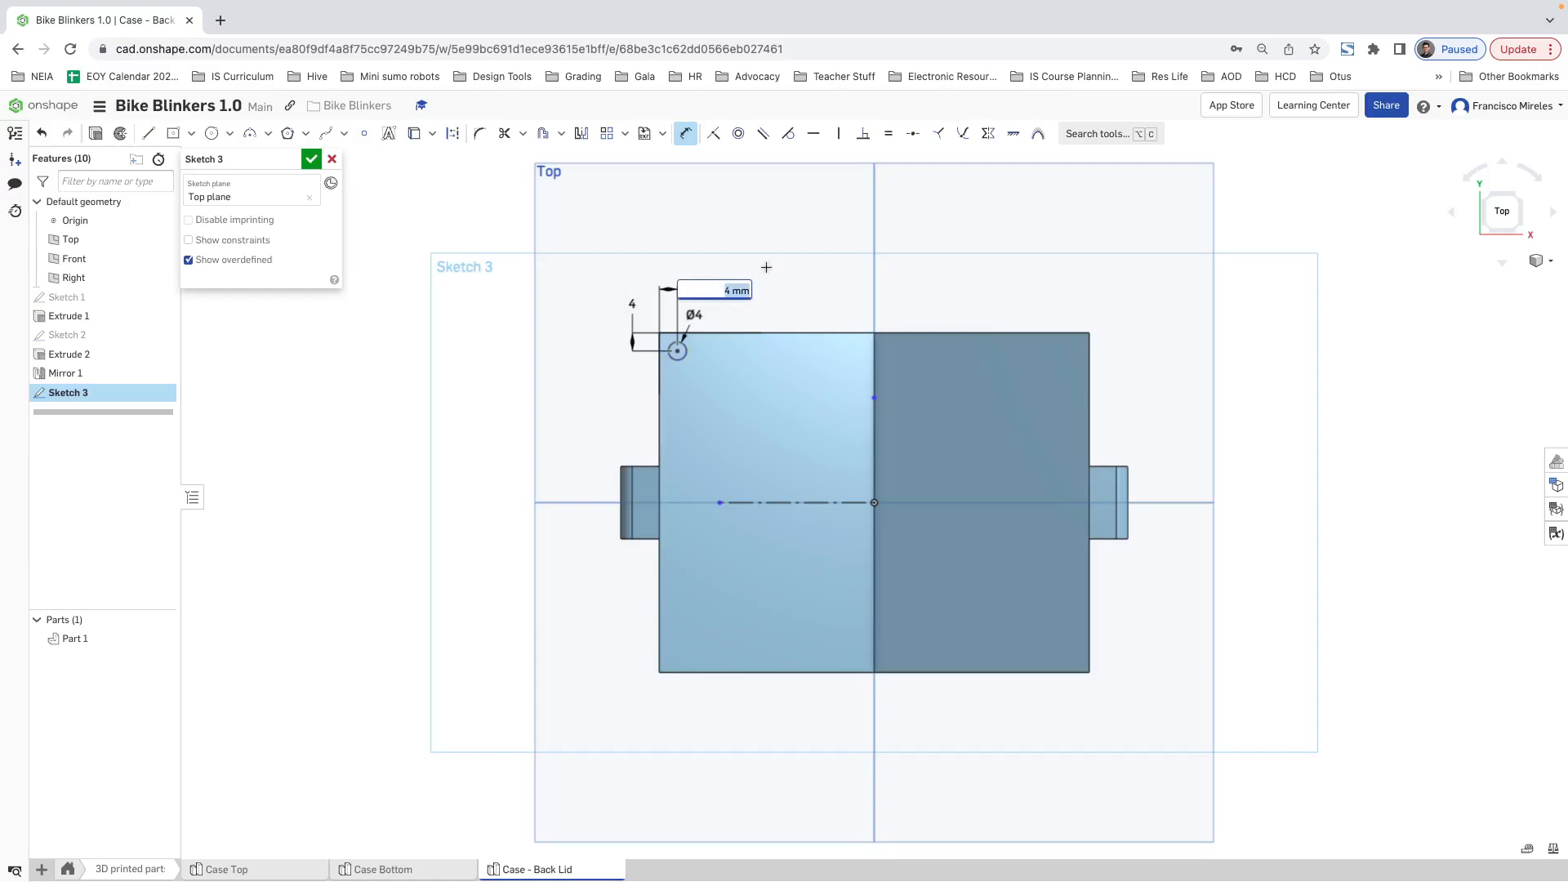
{"action": "key", "text": "Return"}
{"action": "key", "text": "Escape"}
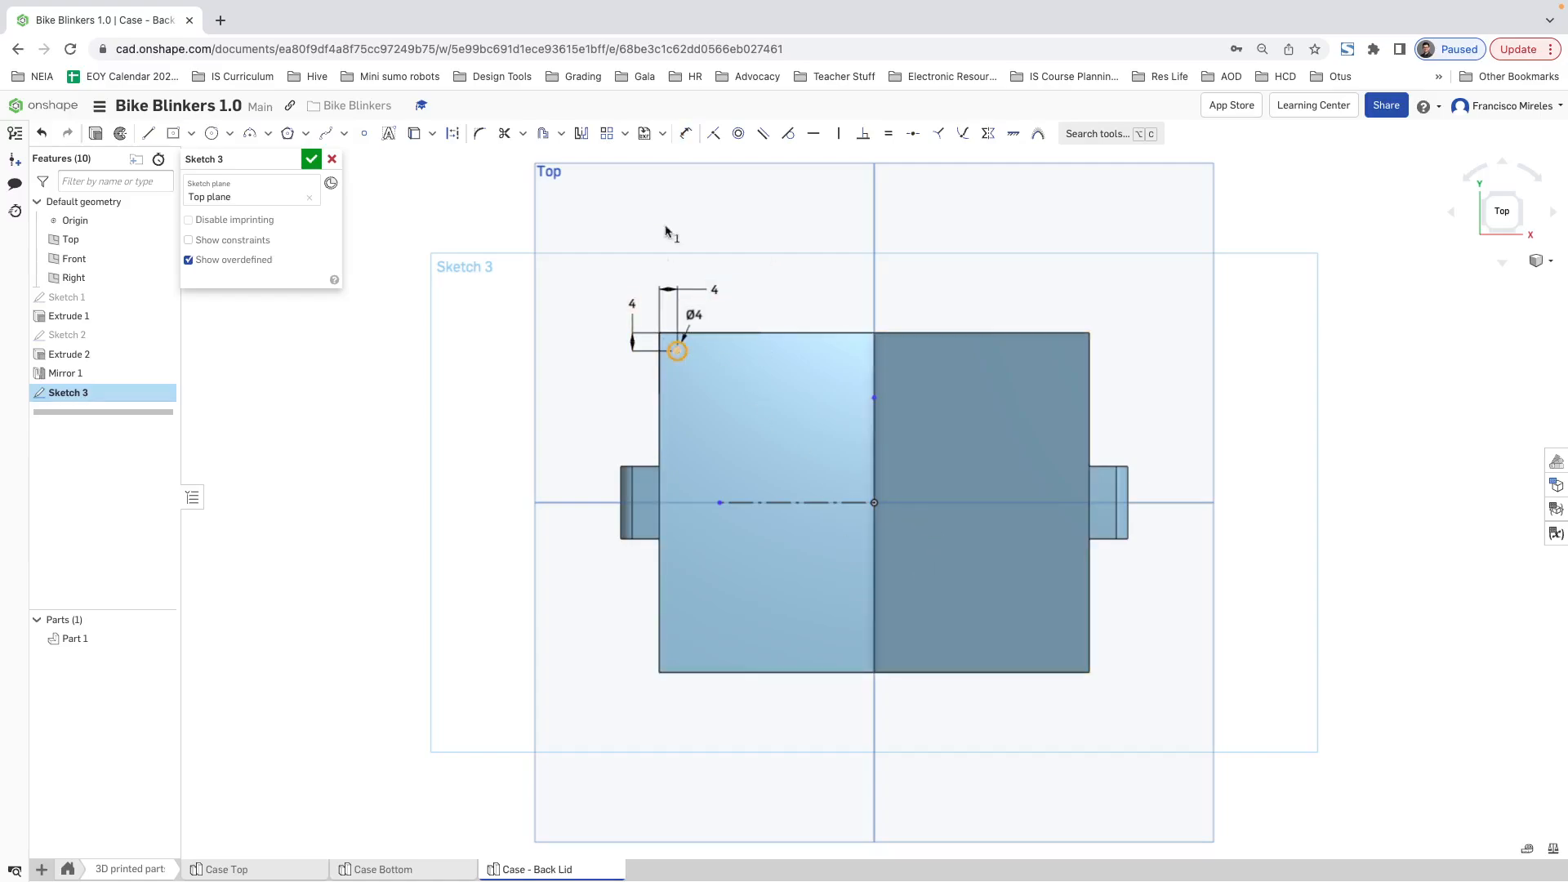
Step: Mirror the hole circle across the vertical construction line, and both upper circles across the horizontal one
{"action": "left_click", "coordinate": [582, 133]}
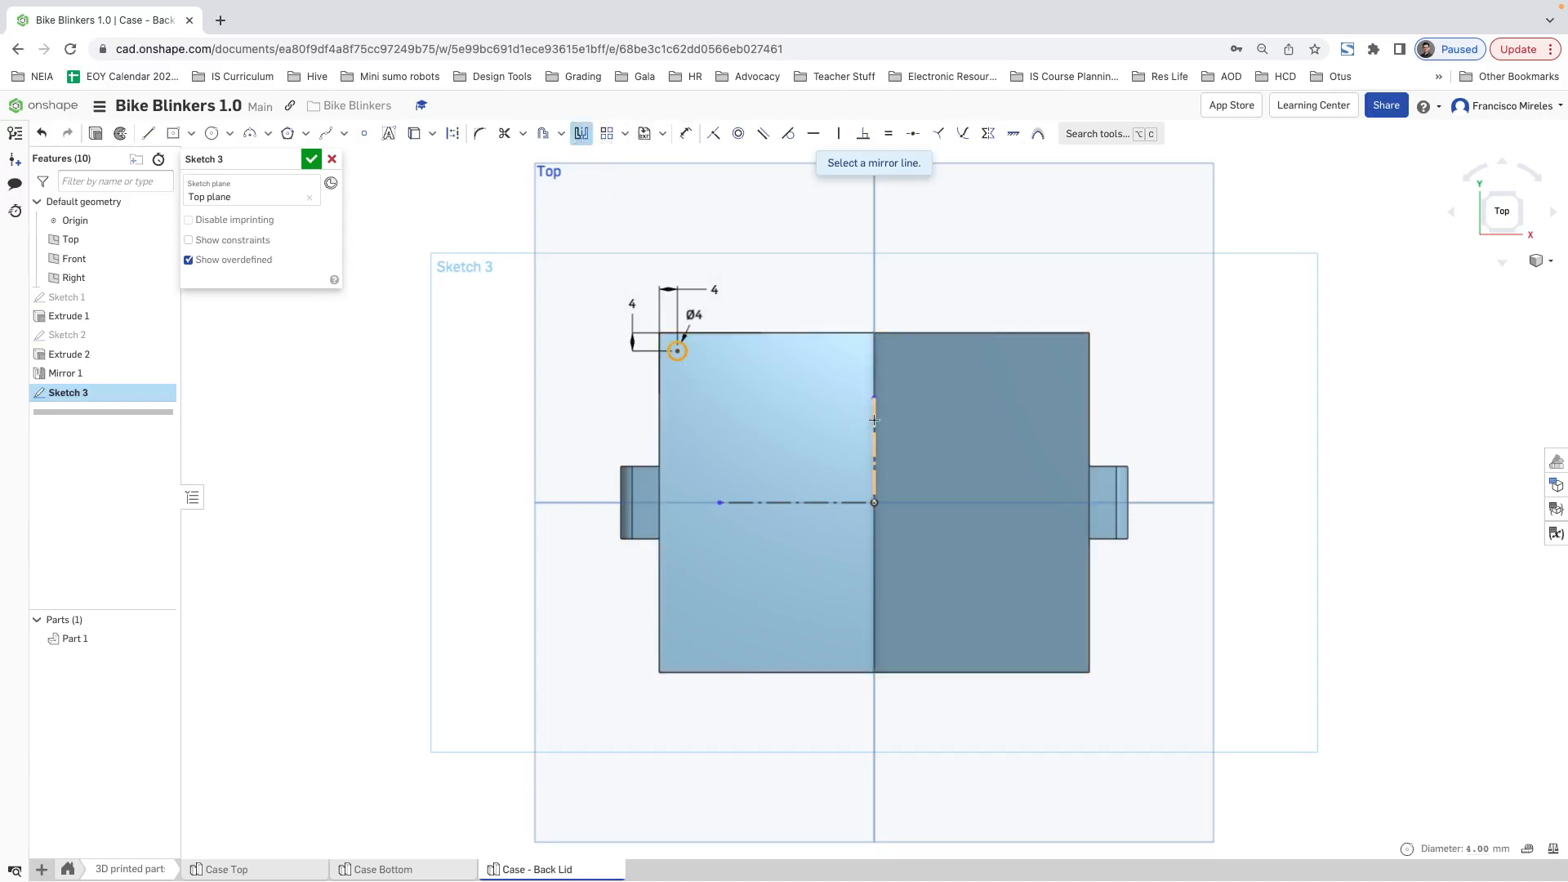
{"action": "left_click", "coordinate": [874, 421]}
{"action": "key", "text": "Escape"}
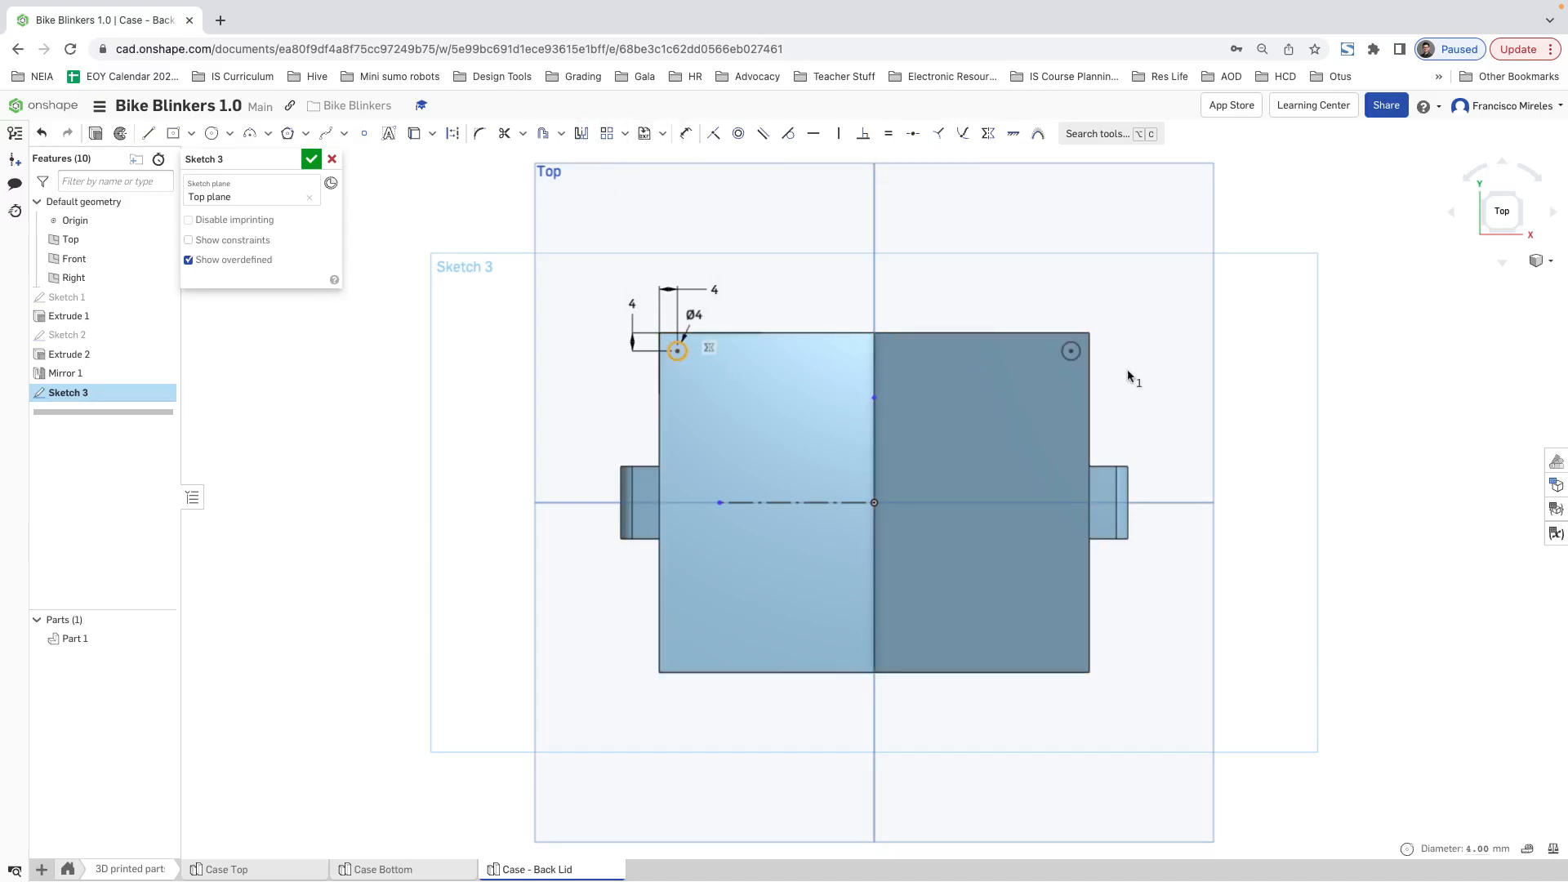
{"action": "left_click", "coordinate": [1070, 350]}
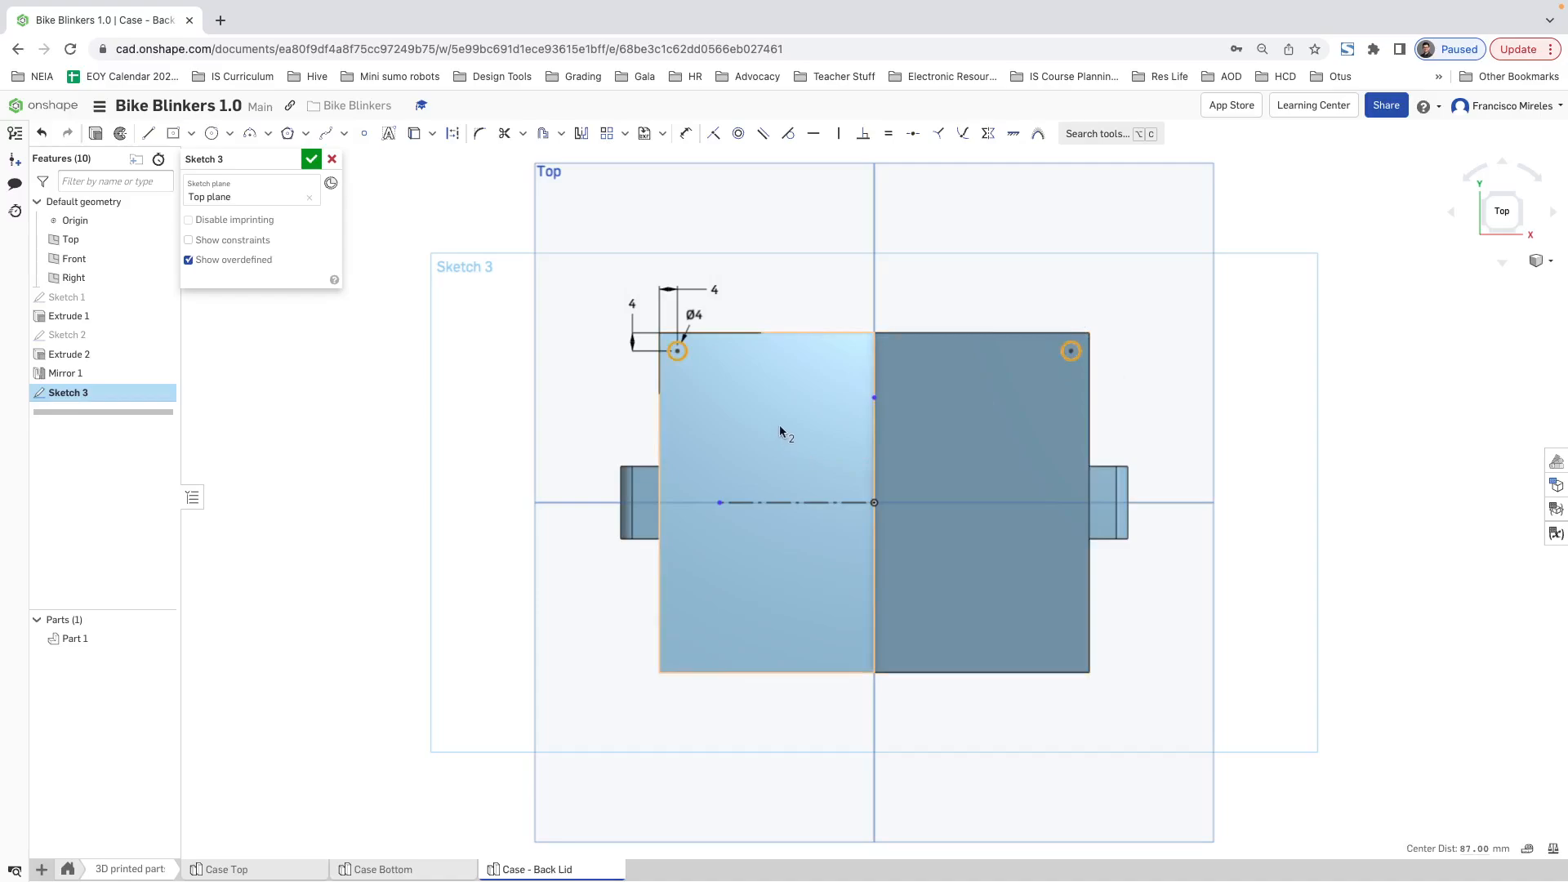
{"action": "left_click", "coordinate": [581, 133]}
{"action": "left_click", "coordinate": [788, 502]}
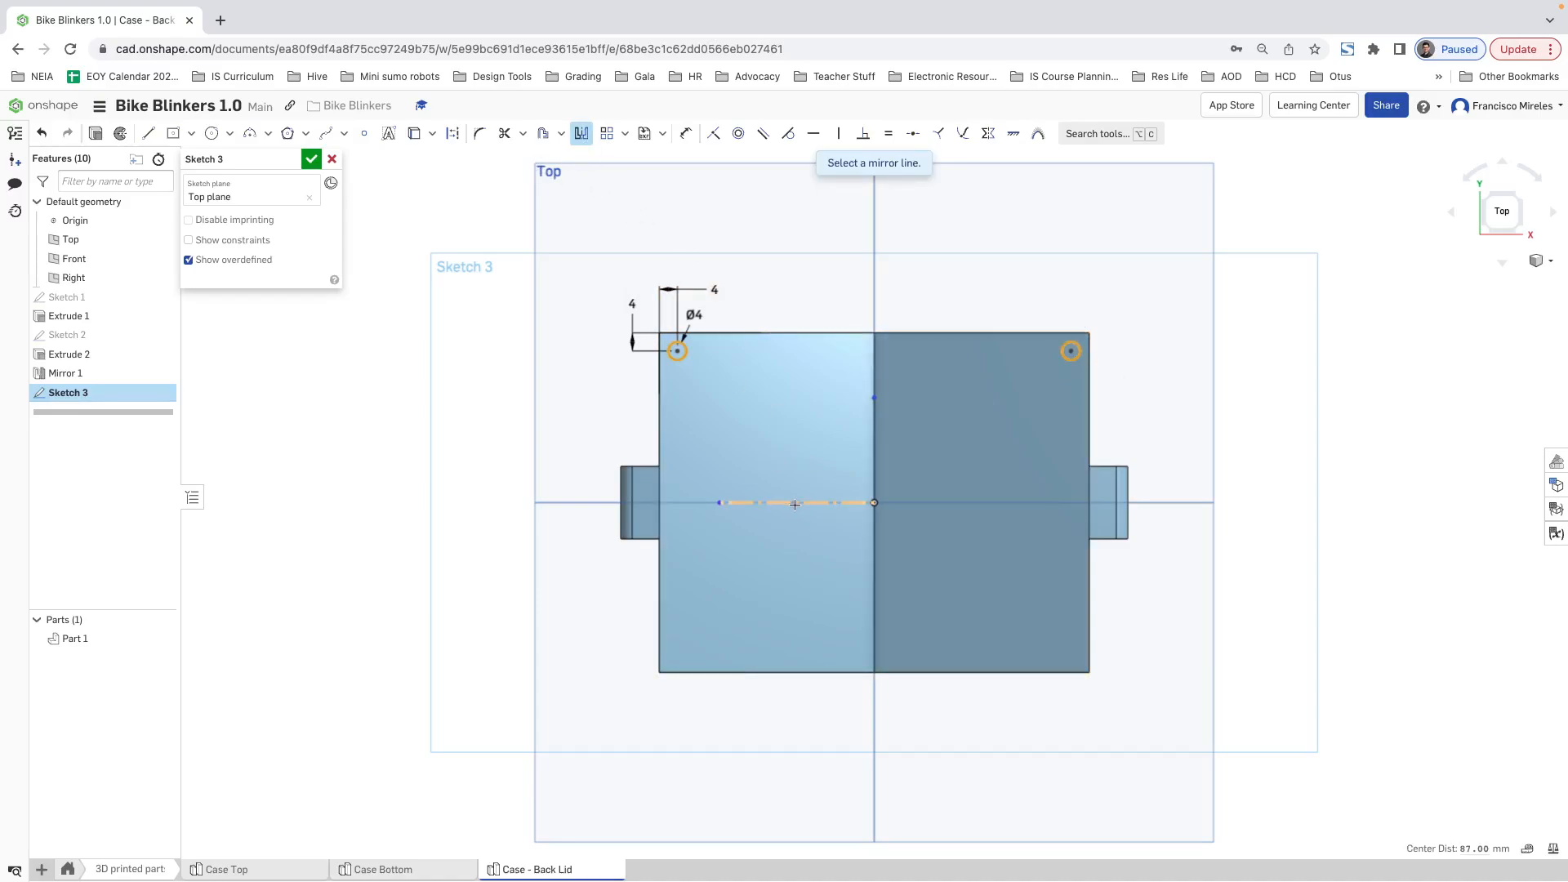
Step: Start an Extrude of the four corner screw hole circles
{"action": "left_click", "coordinate": [96, 136]}
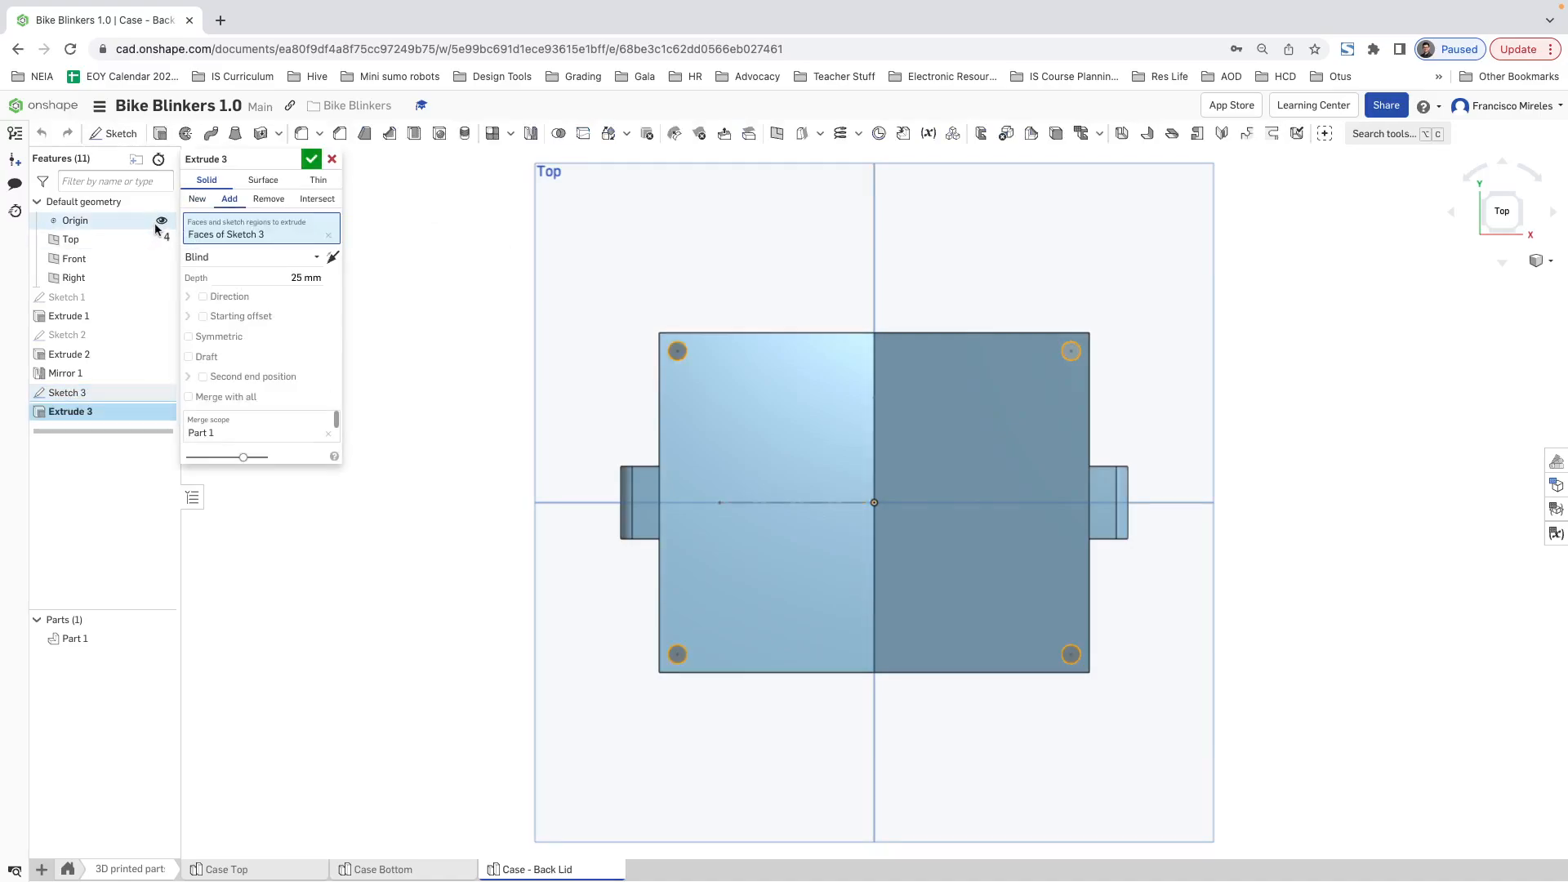
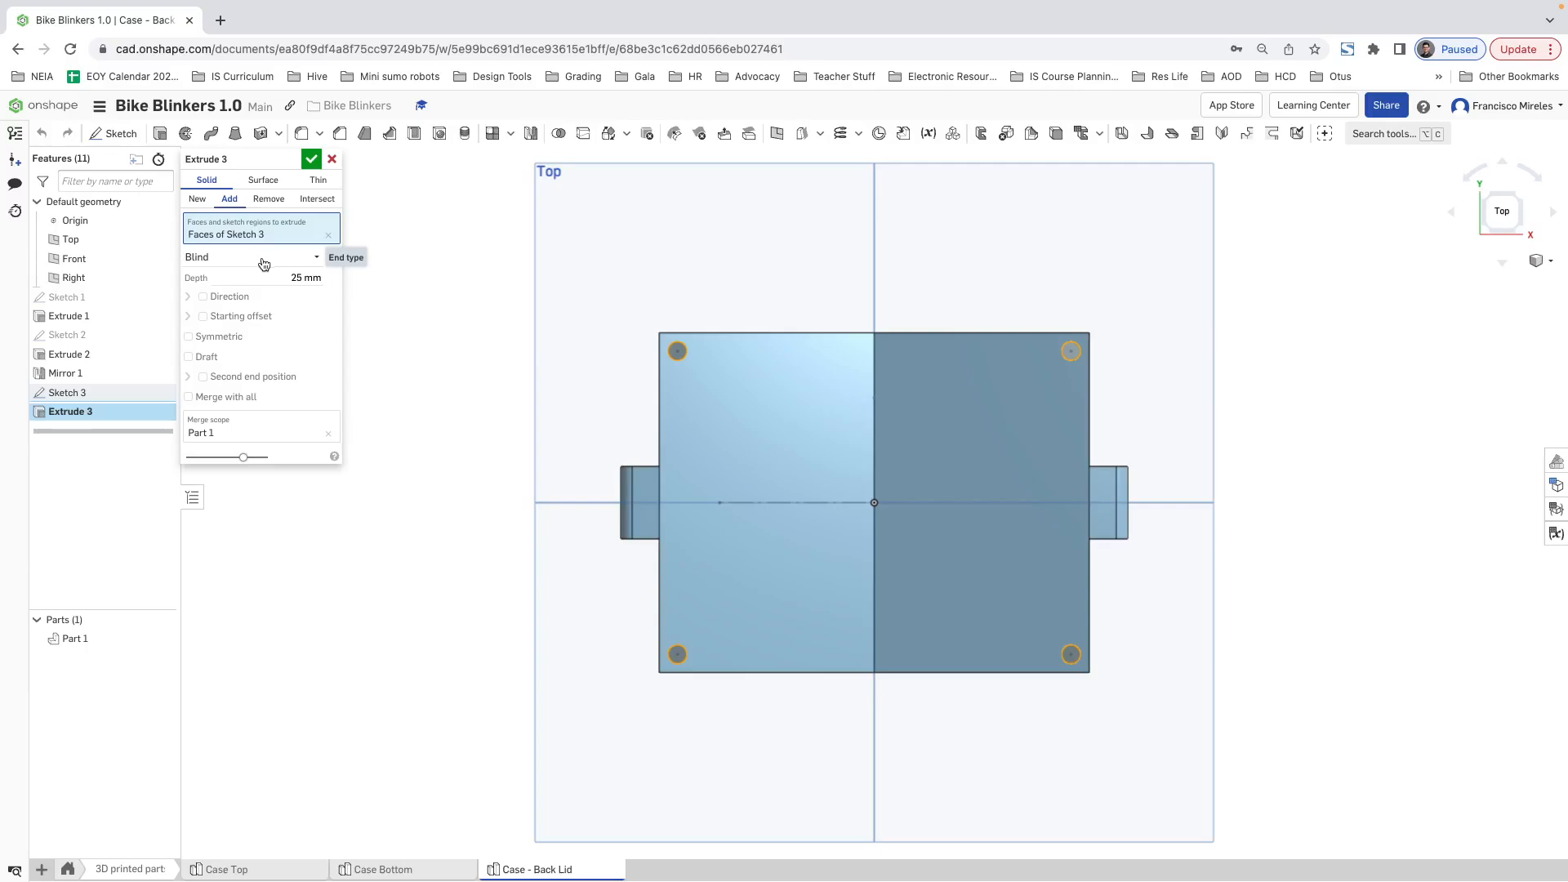
Step: Cut the four corner screw holes through all of the lid with a Remove extrude in the opposite direction
{"action": "left_click", "coordinate": [266, 258]}
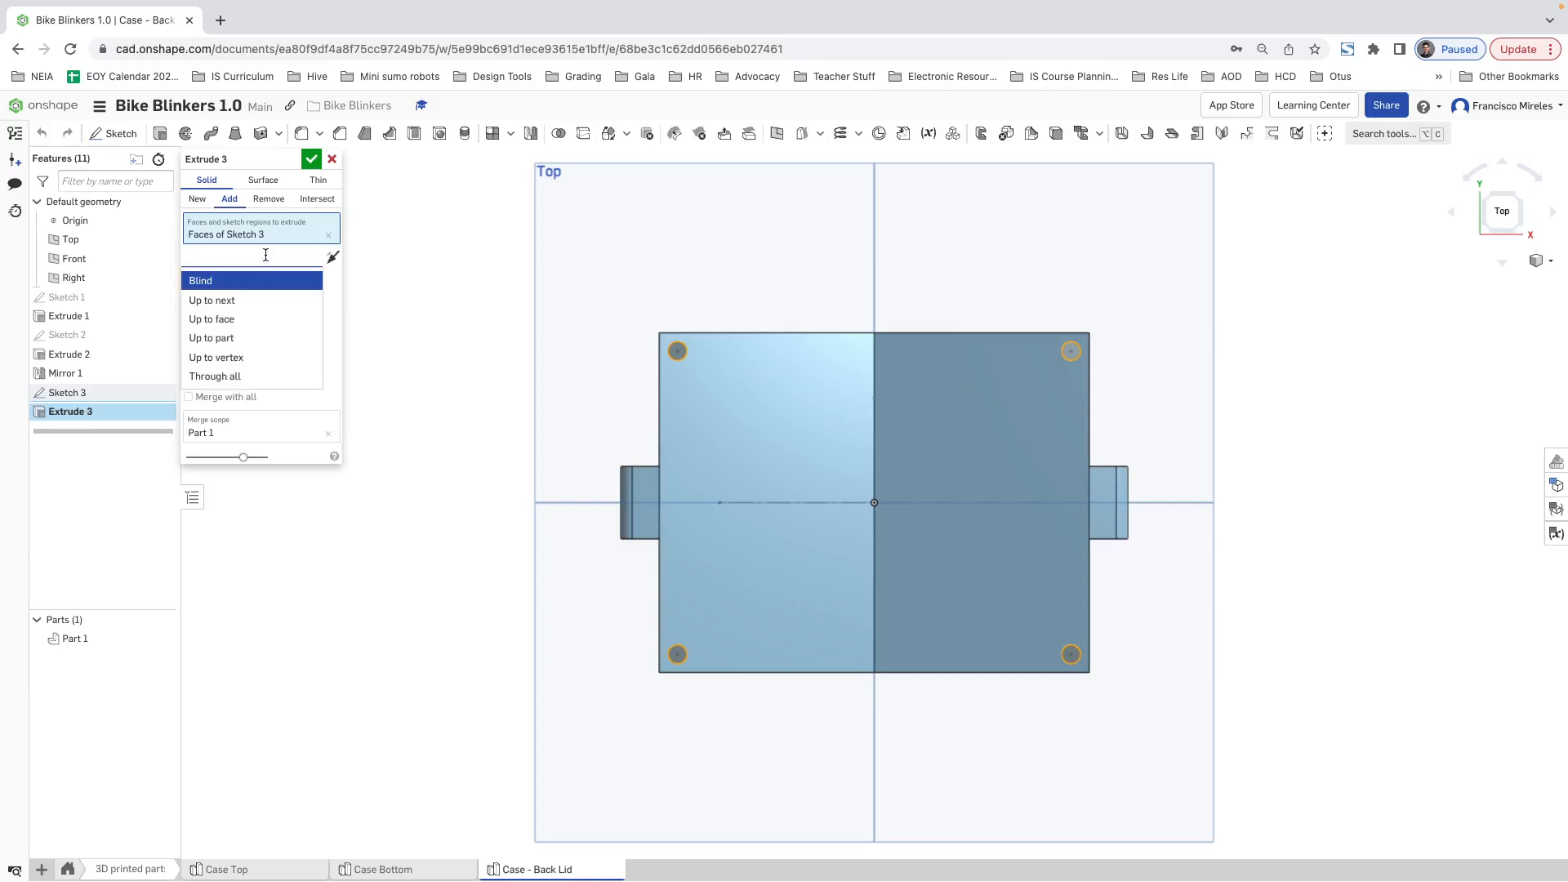
{"action": "left_click", "coordinate": [215, 376]}
{"action": "right_click_drag", "start_coordinate": [585, 359], "coordinate": [718, 408]}
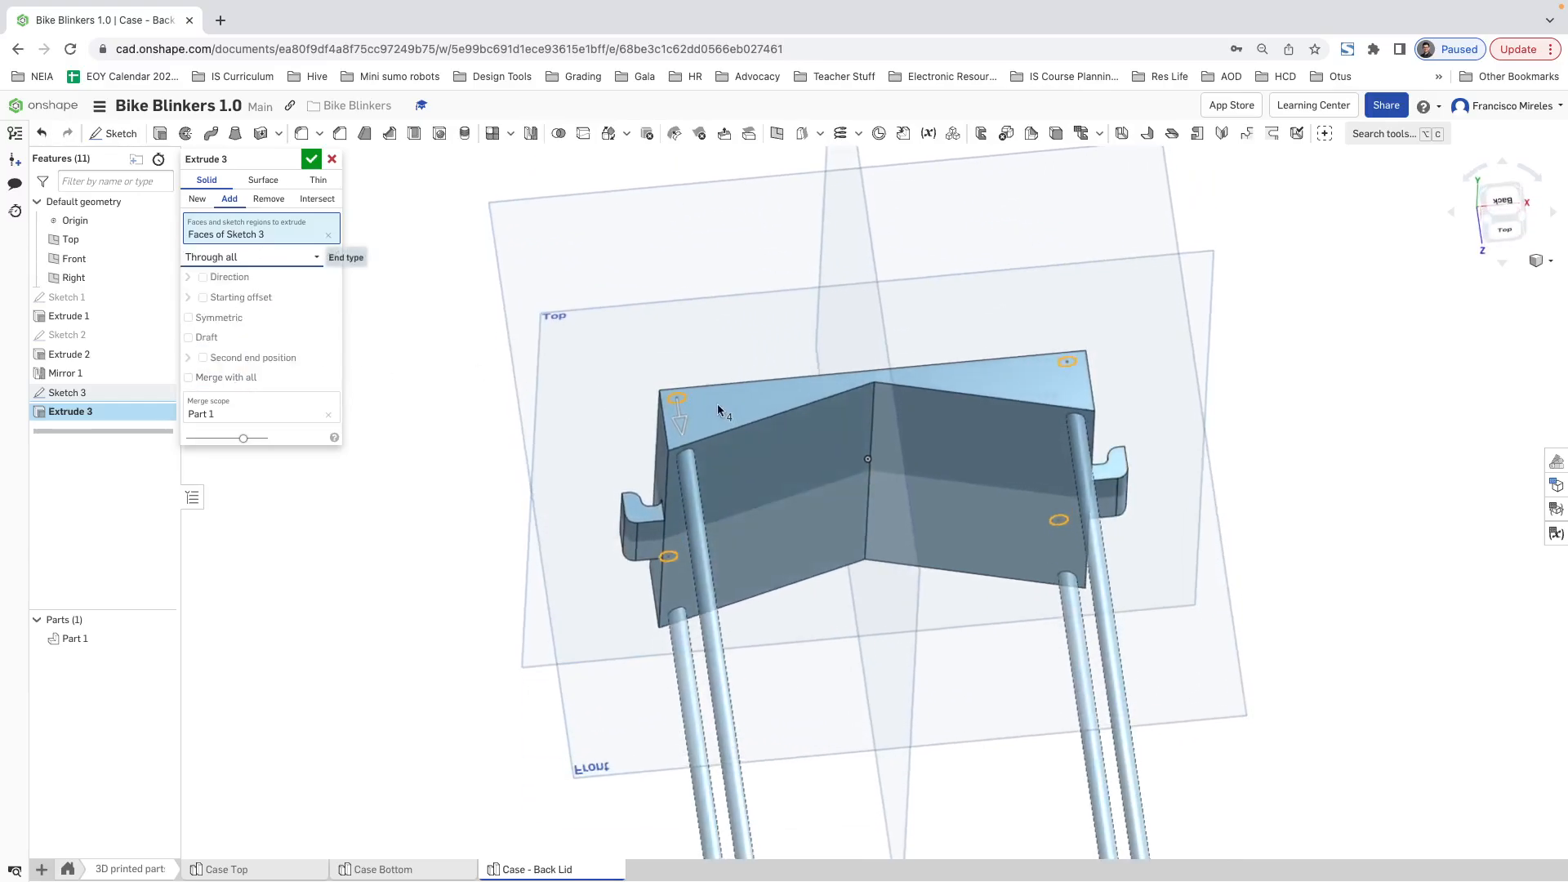
{"action": "left_click", "coordinate": [271, 201]}
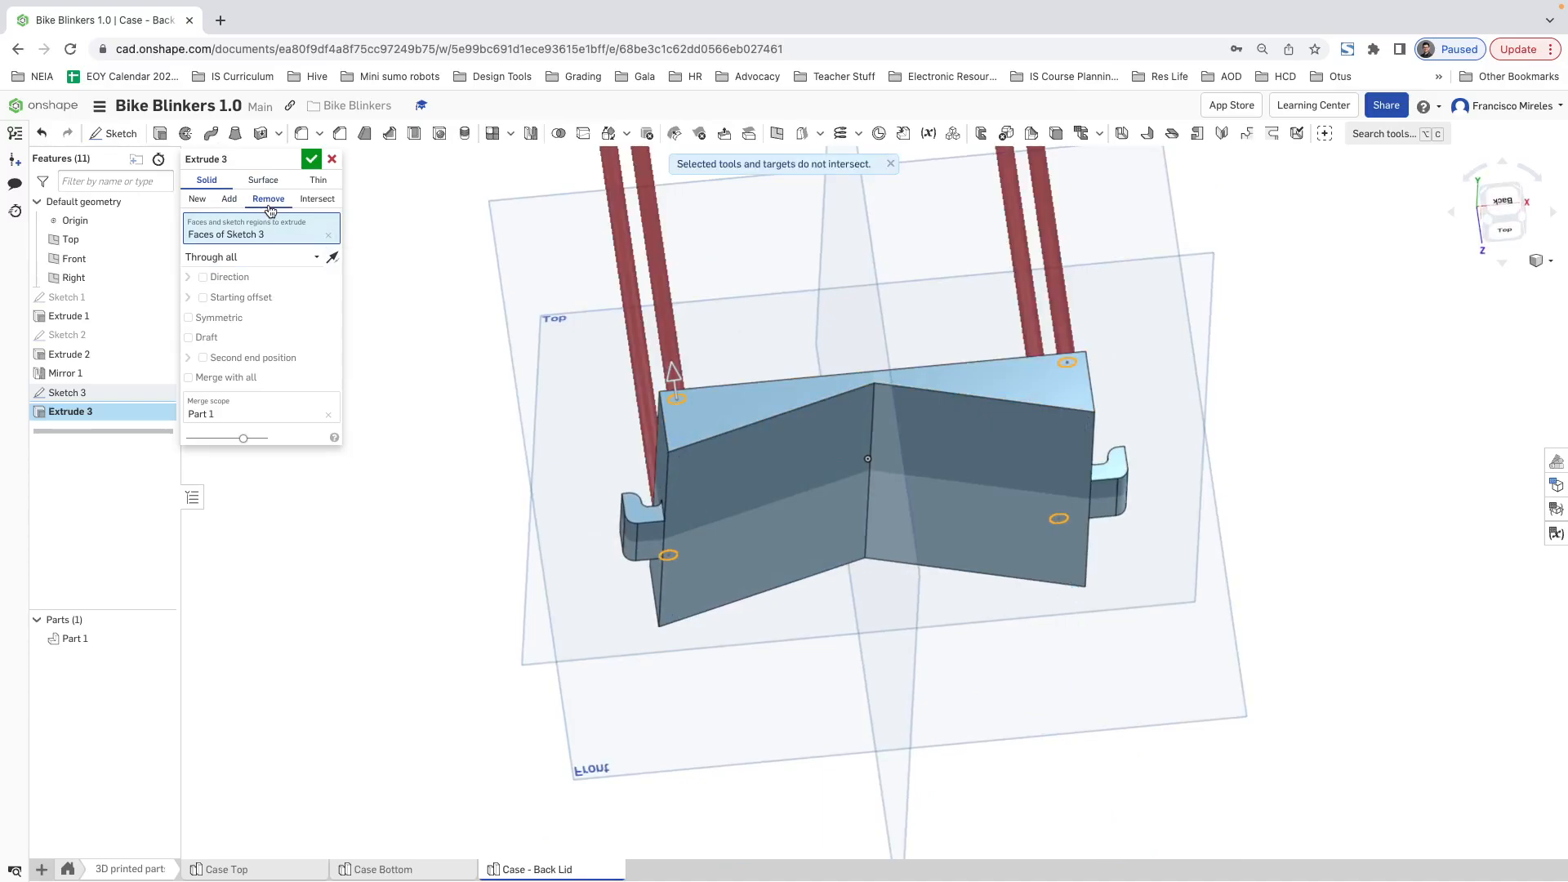
{"action": "left_click", "coordinate": [331, 256]}
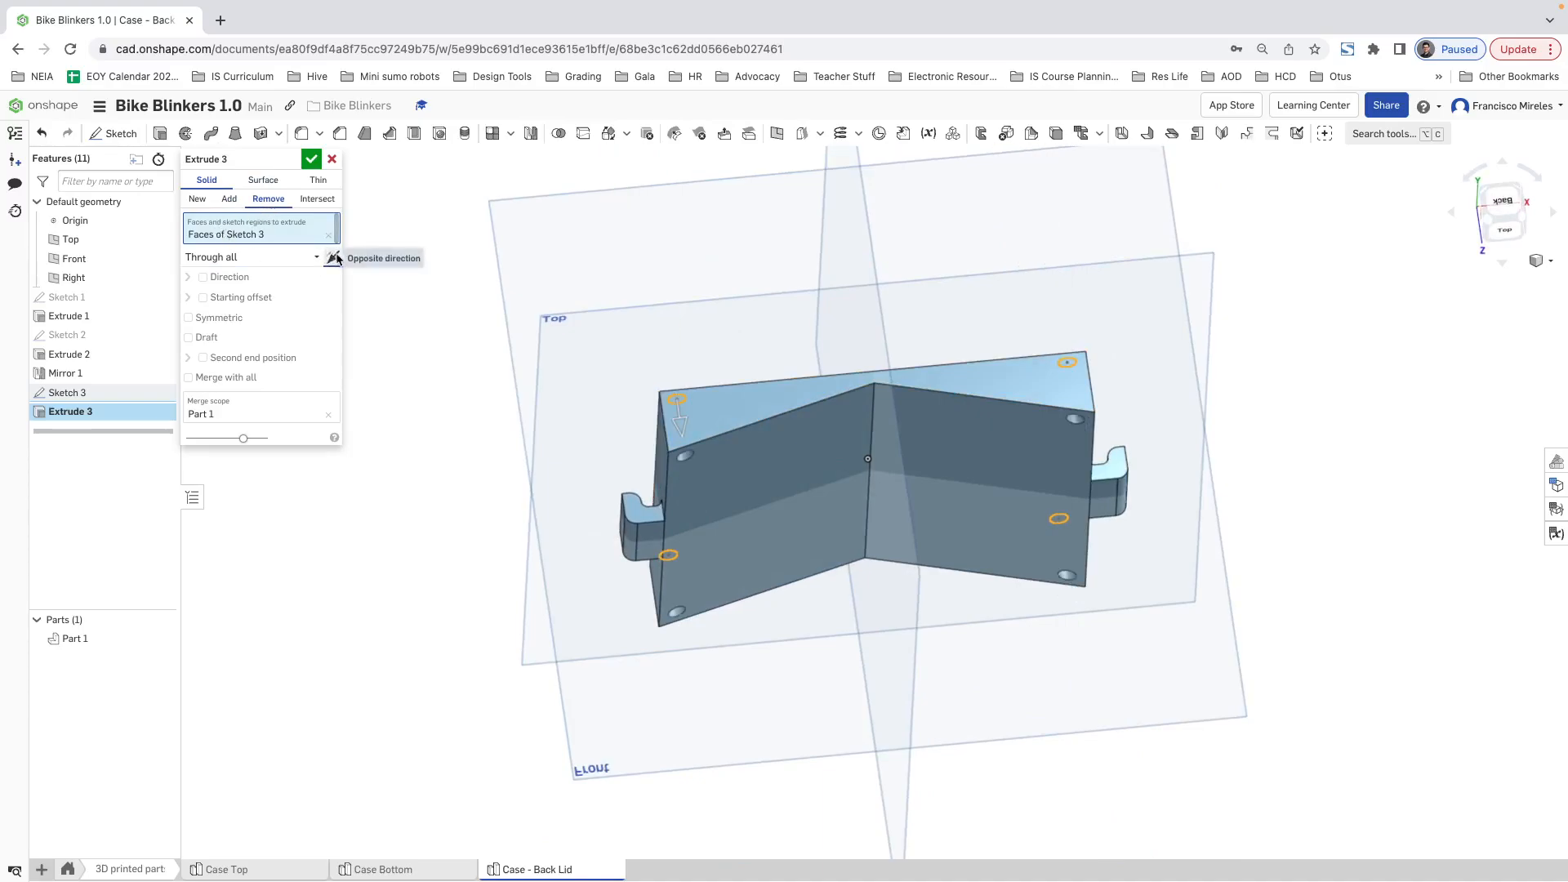
{"action": "left_click", "coordinate": [311, 159]}
{"action": "right_click_drag", "start_coordinate": [1167, 537], "coordinate": [1172, 420]}
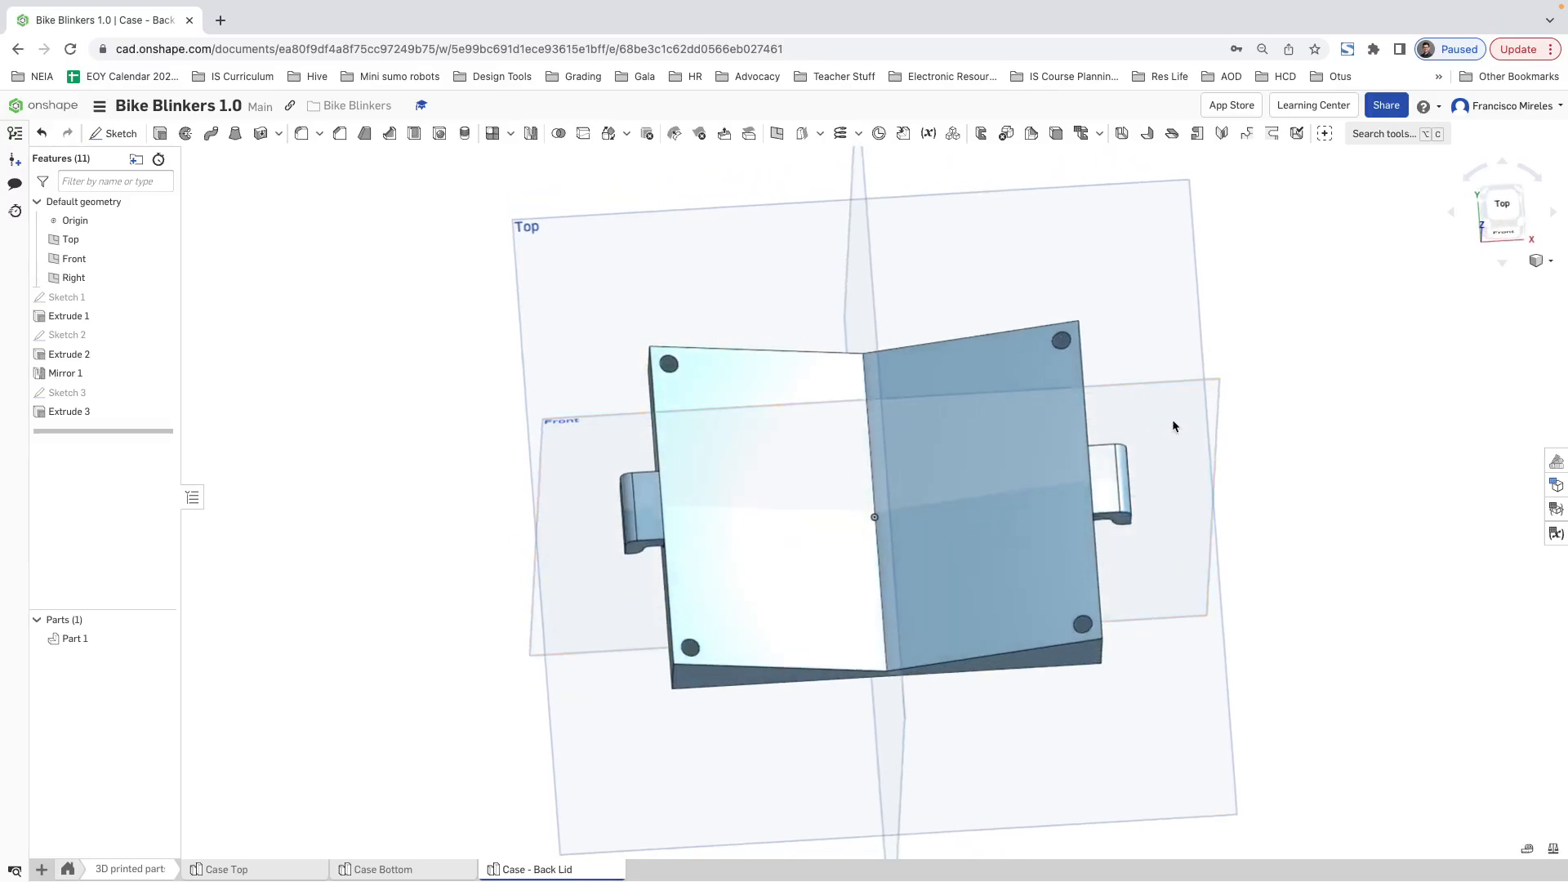
Step: Switch to Case Top and measure the distance from a corner screw recess's floor to the case's rim face
{"action": "left_click", "coordinate": [382, 869]}
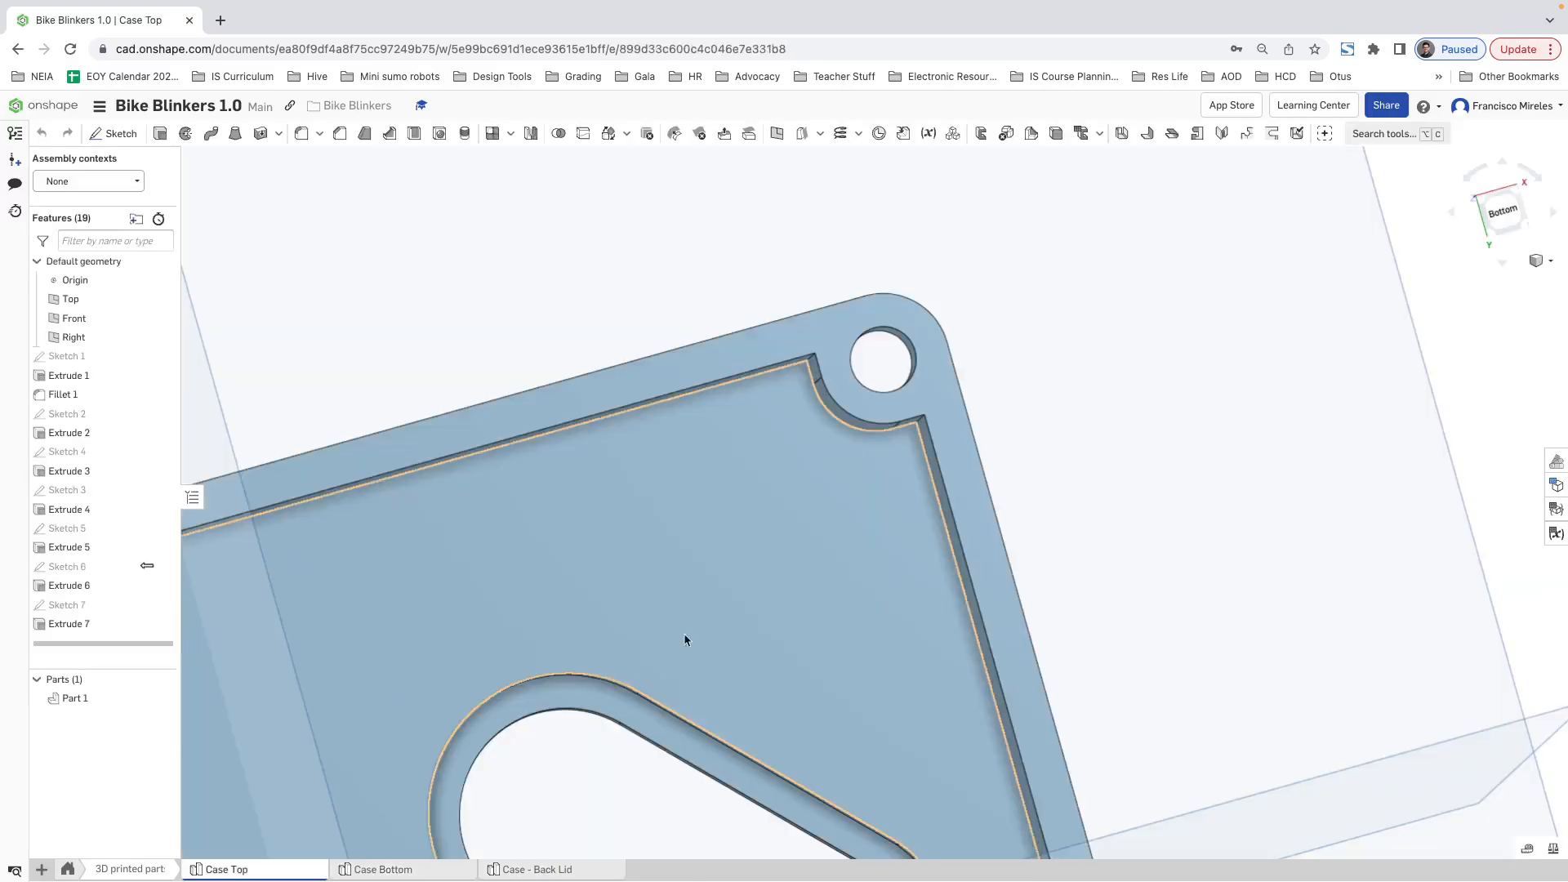
{"action": "right_click_drag", "start_coordinate": [684, 639], "coordinate": [883, 588]}
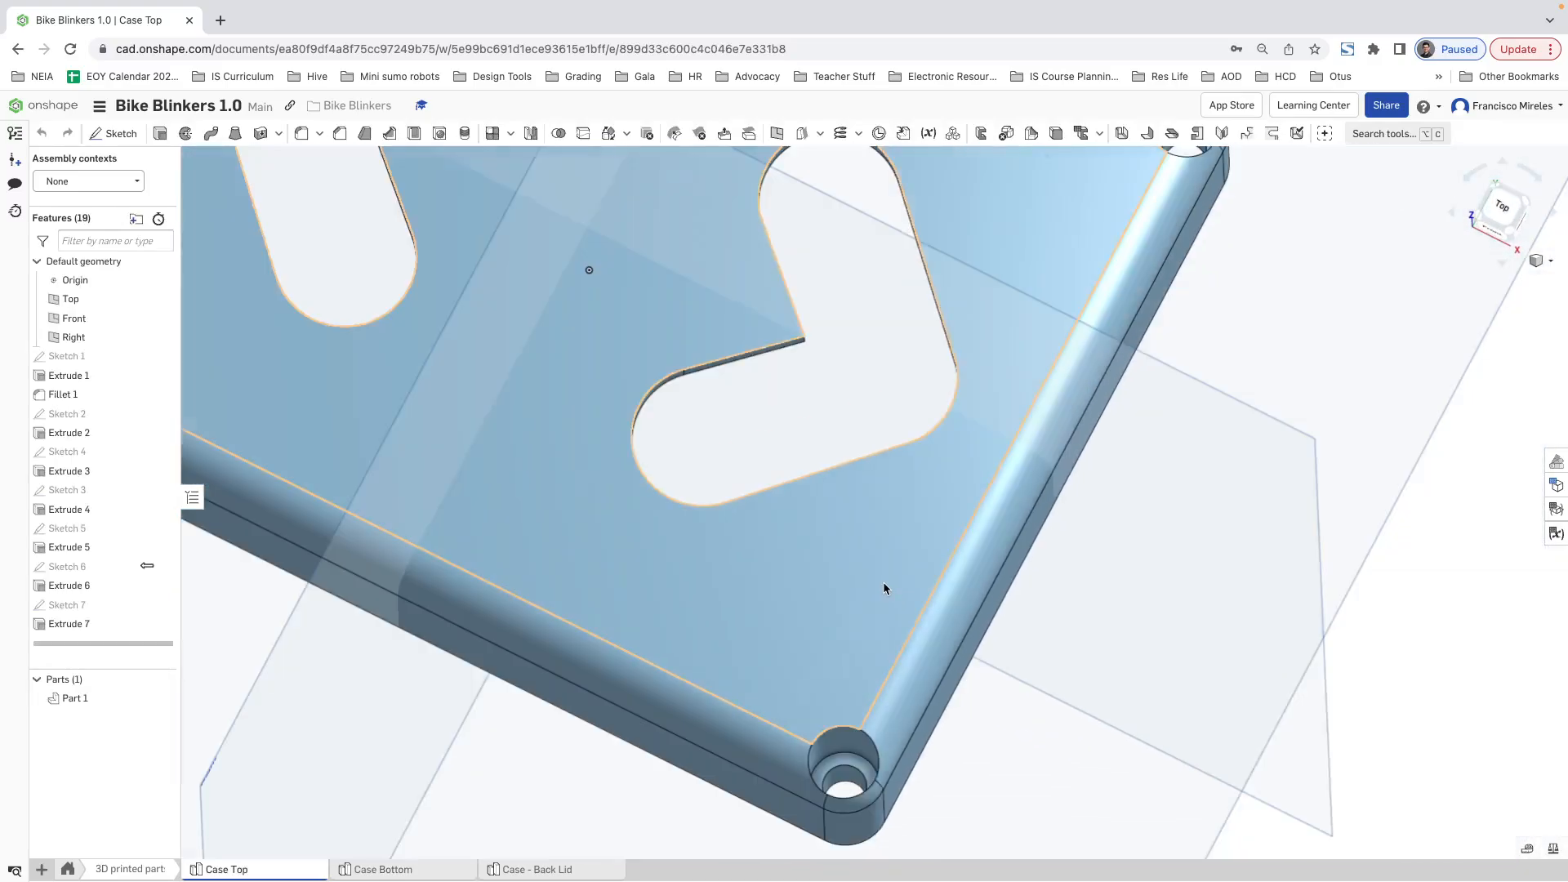
{"action": "scroll", "coordinate": [884, 582], "scroll_direction": "down", "scroll_amount": 3}
{"action": "left_click", "coordinate": [1526, 852]}
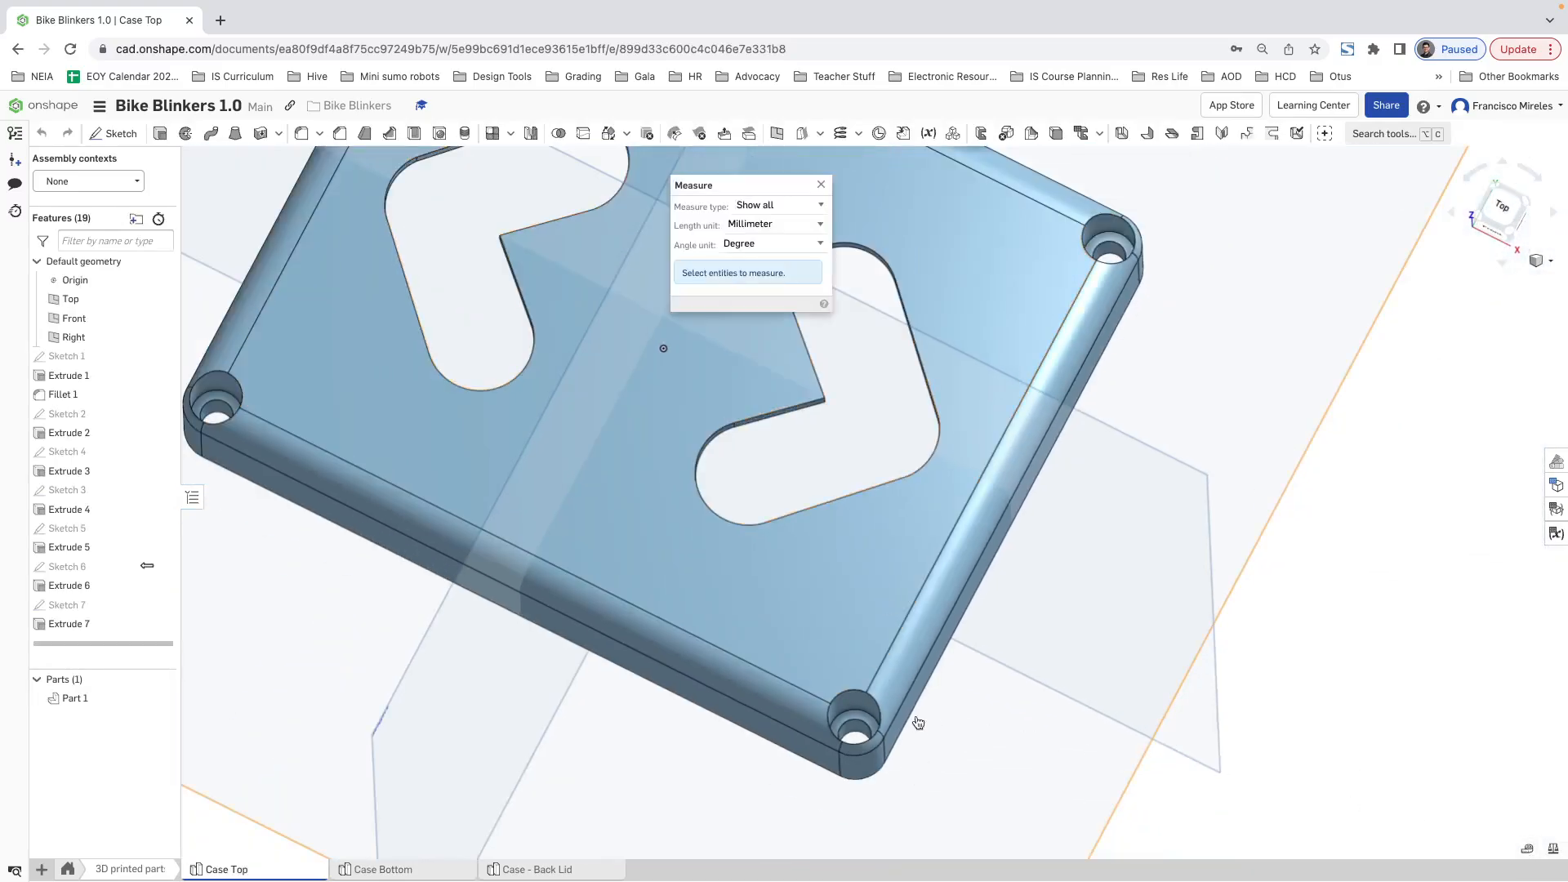
{"action": "scroll", "coordinate": [860, 724], "scroll_direction": "up", "scroll_amount": 3}
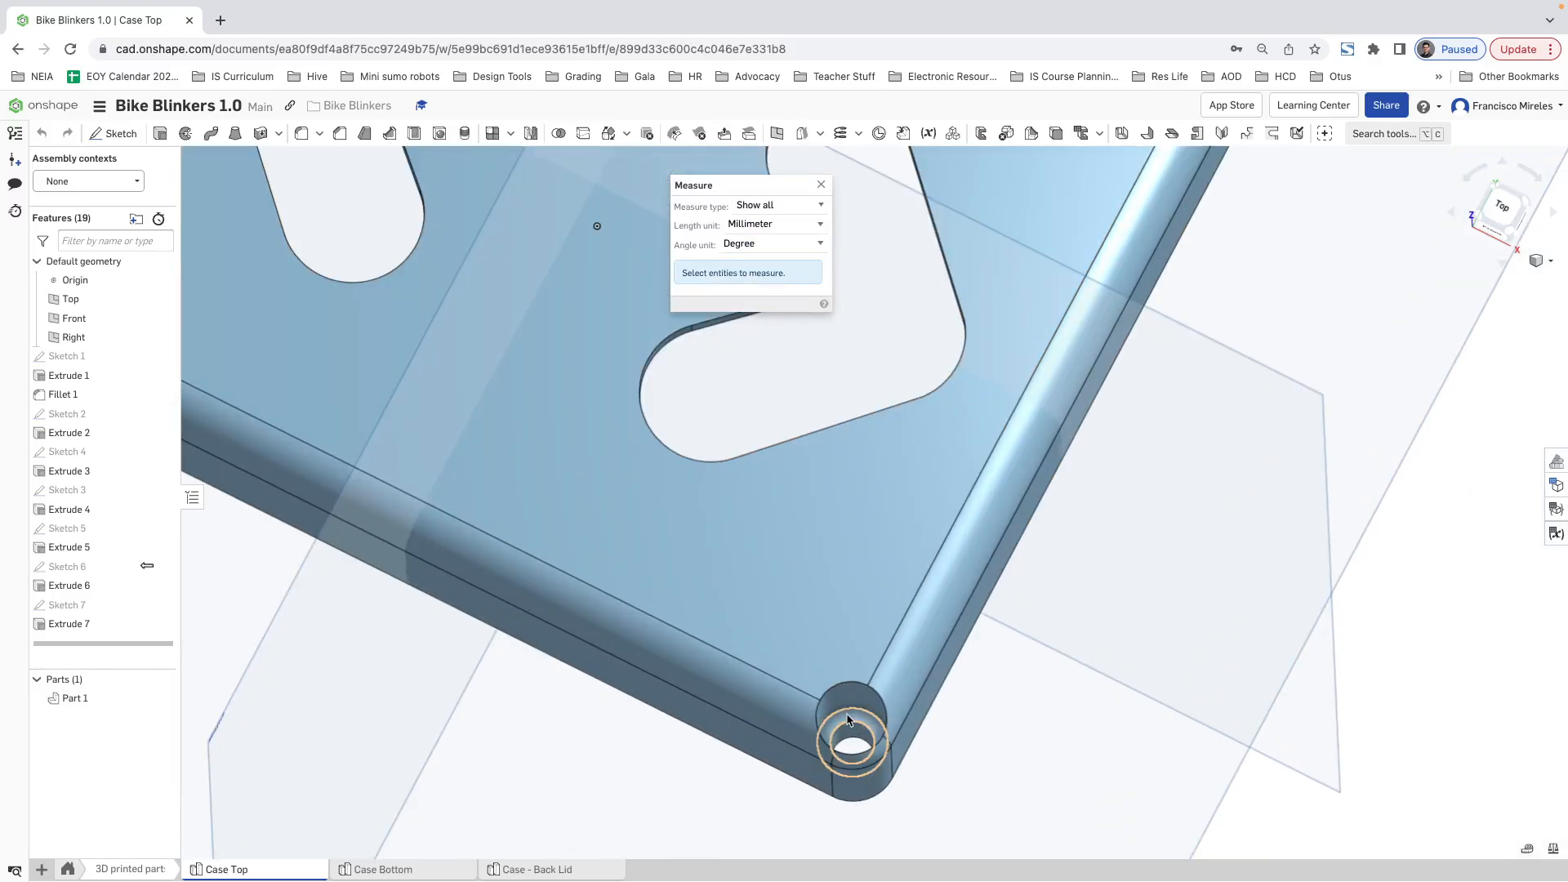
{"action": "left_click", "coordinate": [859, 725]}
{"action": "right_click_drag", "start_coordinate": [1005, 749], "coordinate": [867, 256]}
{"action": "left_click", "coordinate": [868, 256]}
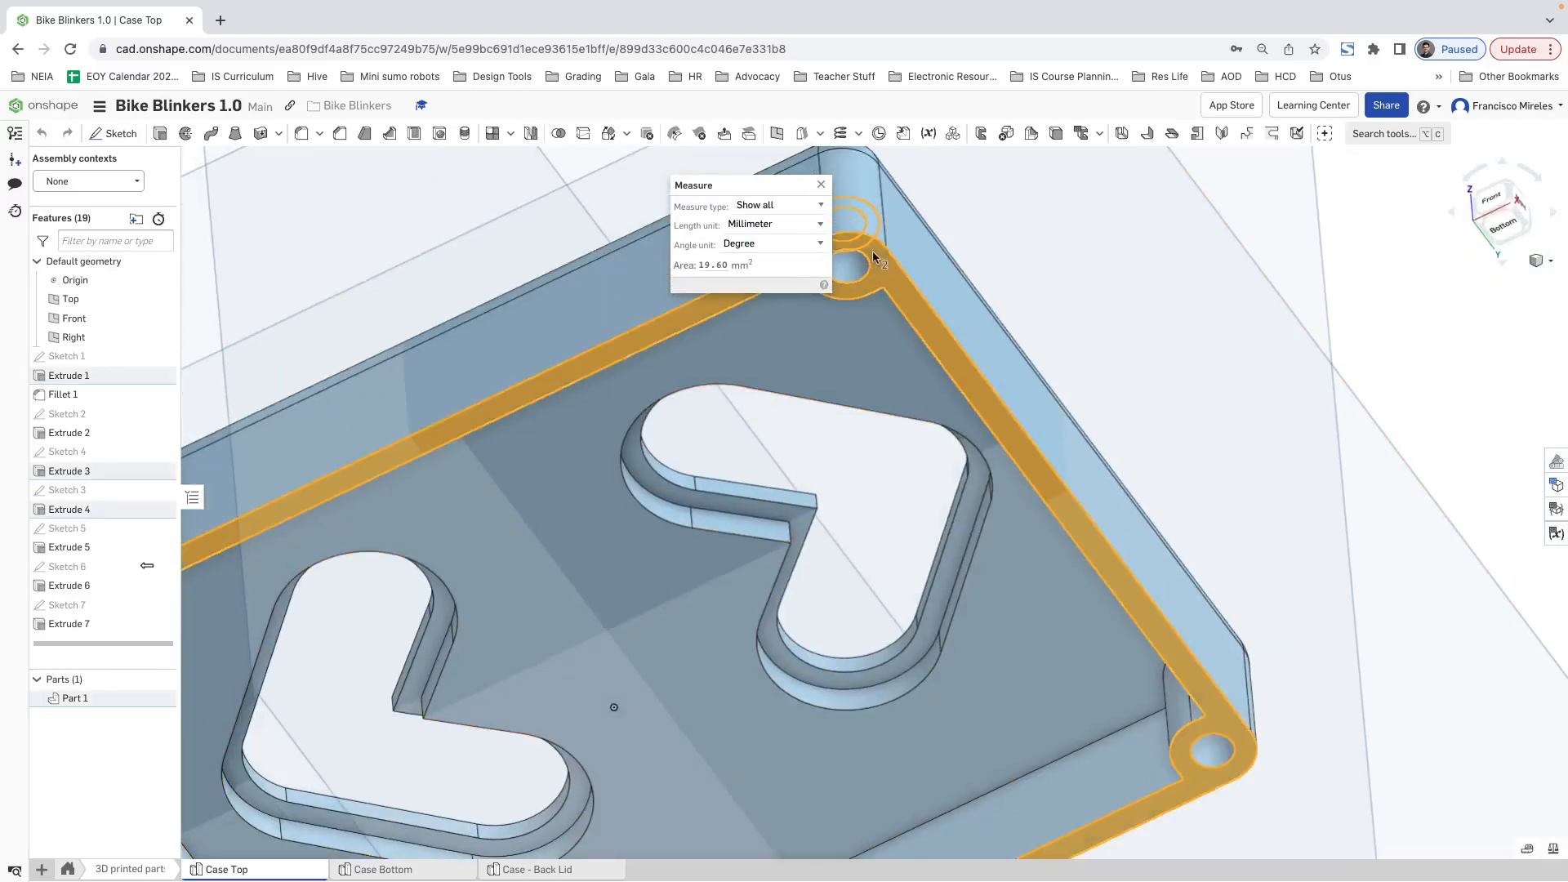
{"action": "left_click_drag", "start_coordinate": [764, 186], "coordinate": [615, 203]}
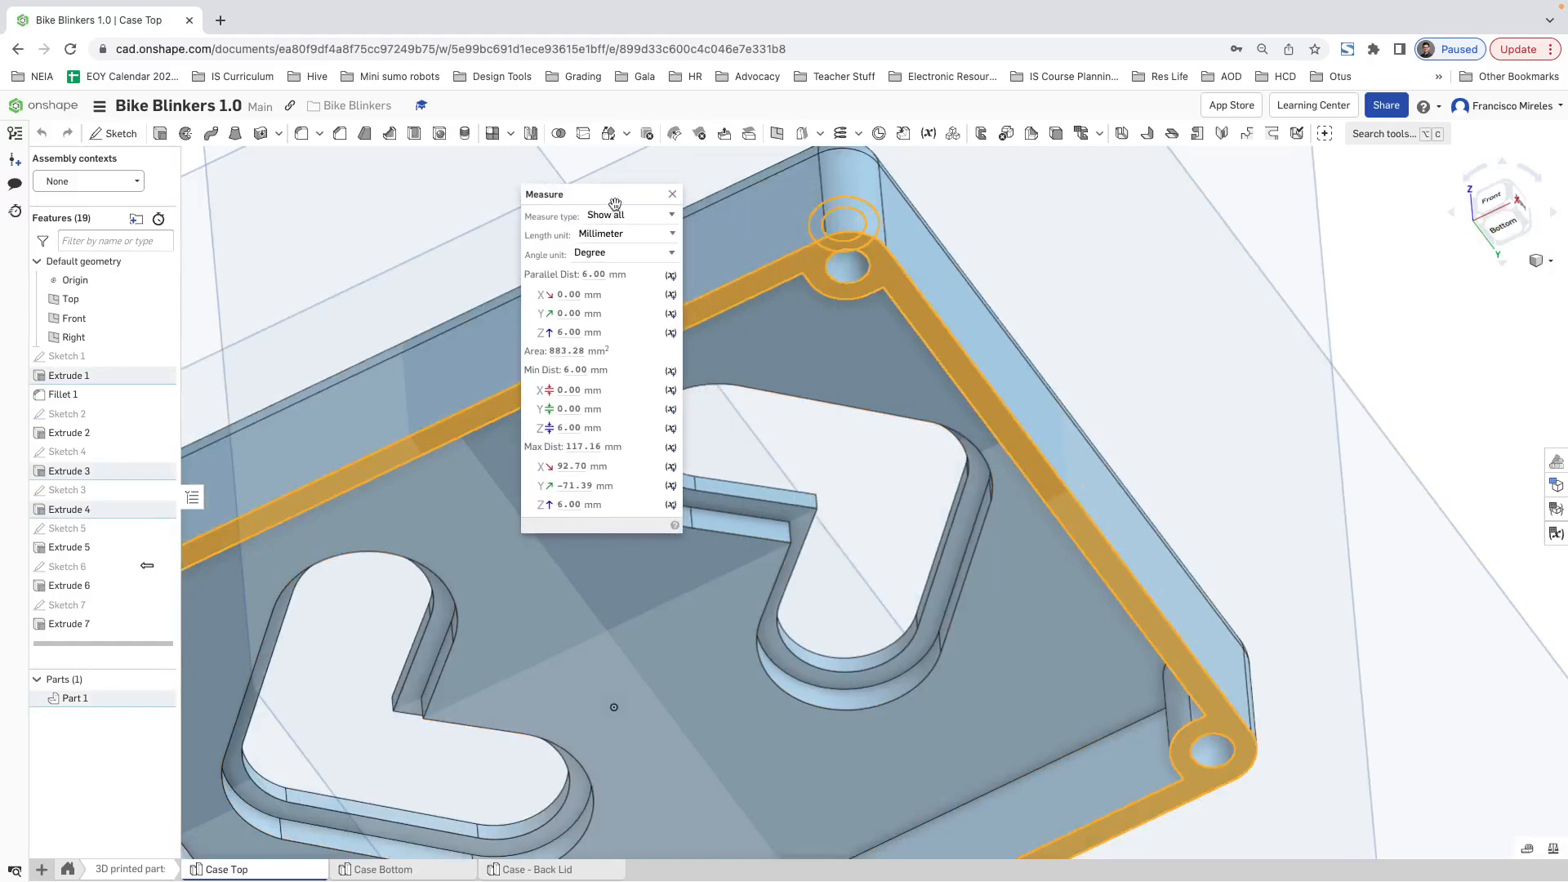
{"action": "left_click", "coordinate": [672, 197]}
Step: Measure the diameter of the cylindrical screw-head recess at the front corner of Case Top
{"action": "right_click_drag", "start_coordinate": [980, 270], "coordinate": [1011, 413]}
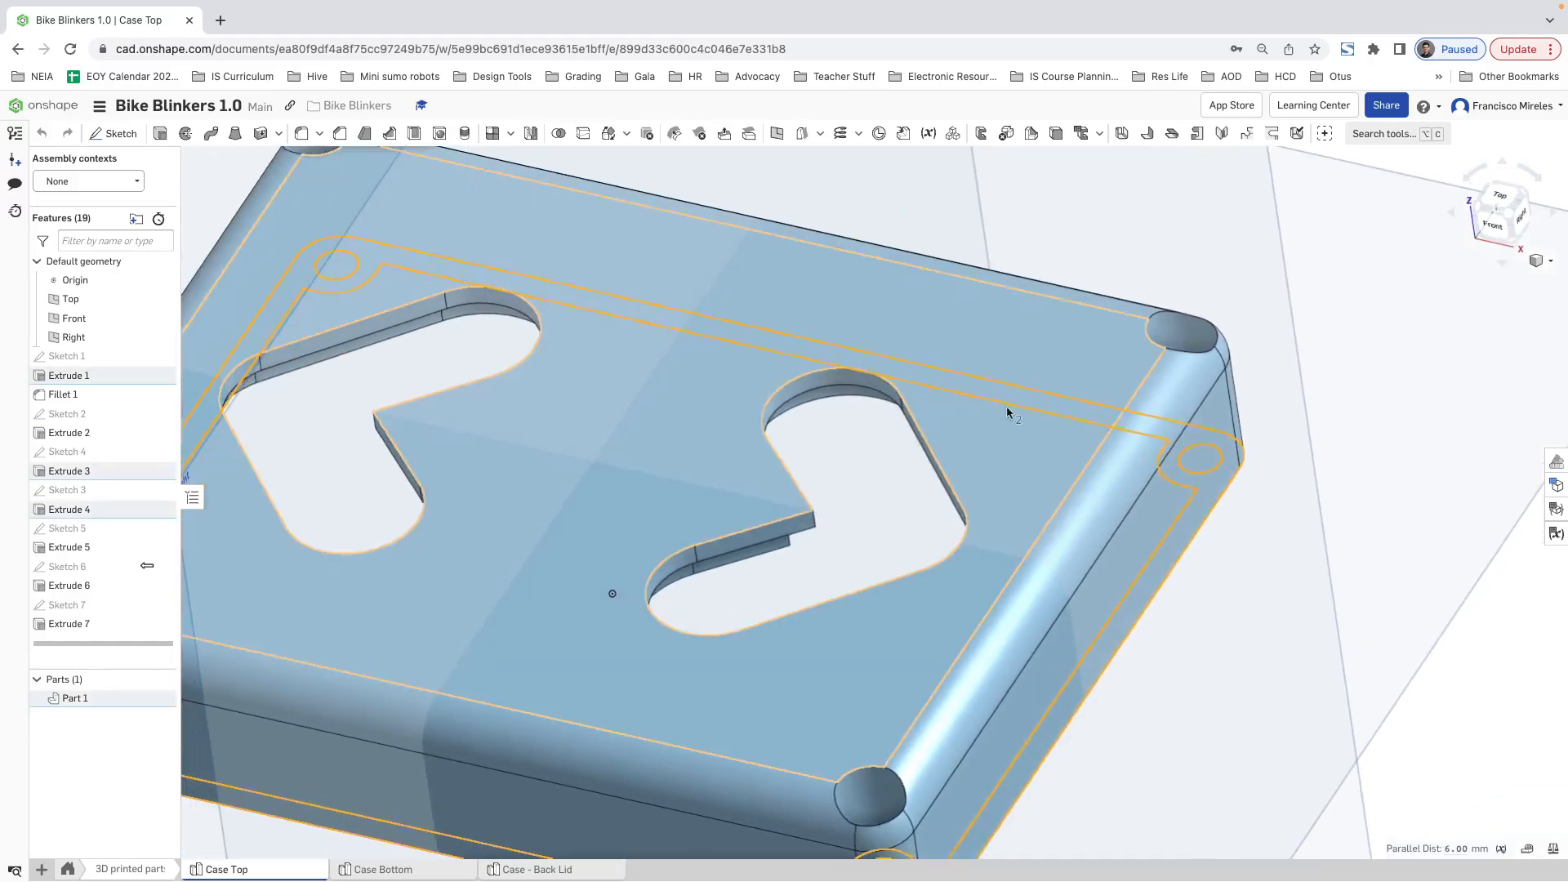
{"action": "left_click", "coordinate": [1527, 849]}
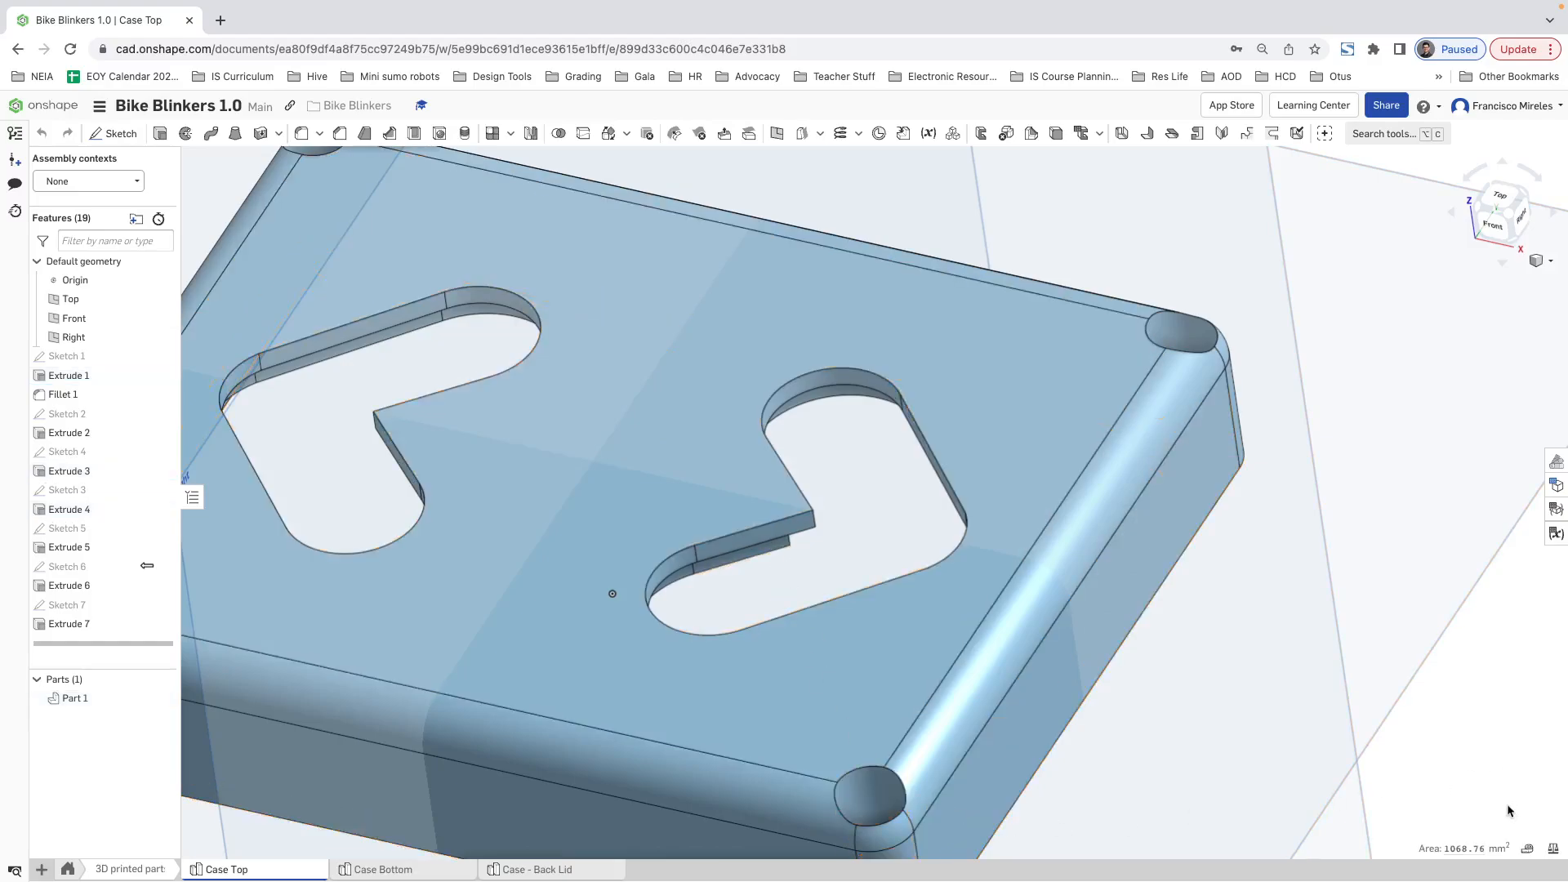
{"action": "left_click", "coordinate": [870, 794]}
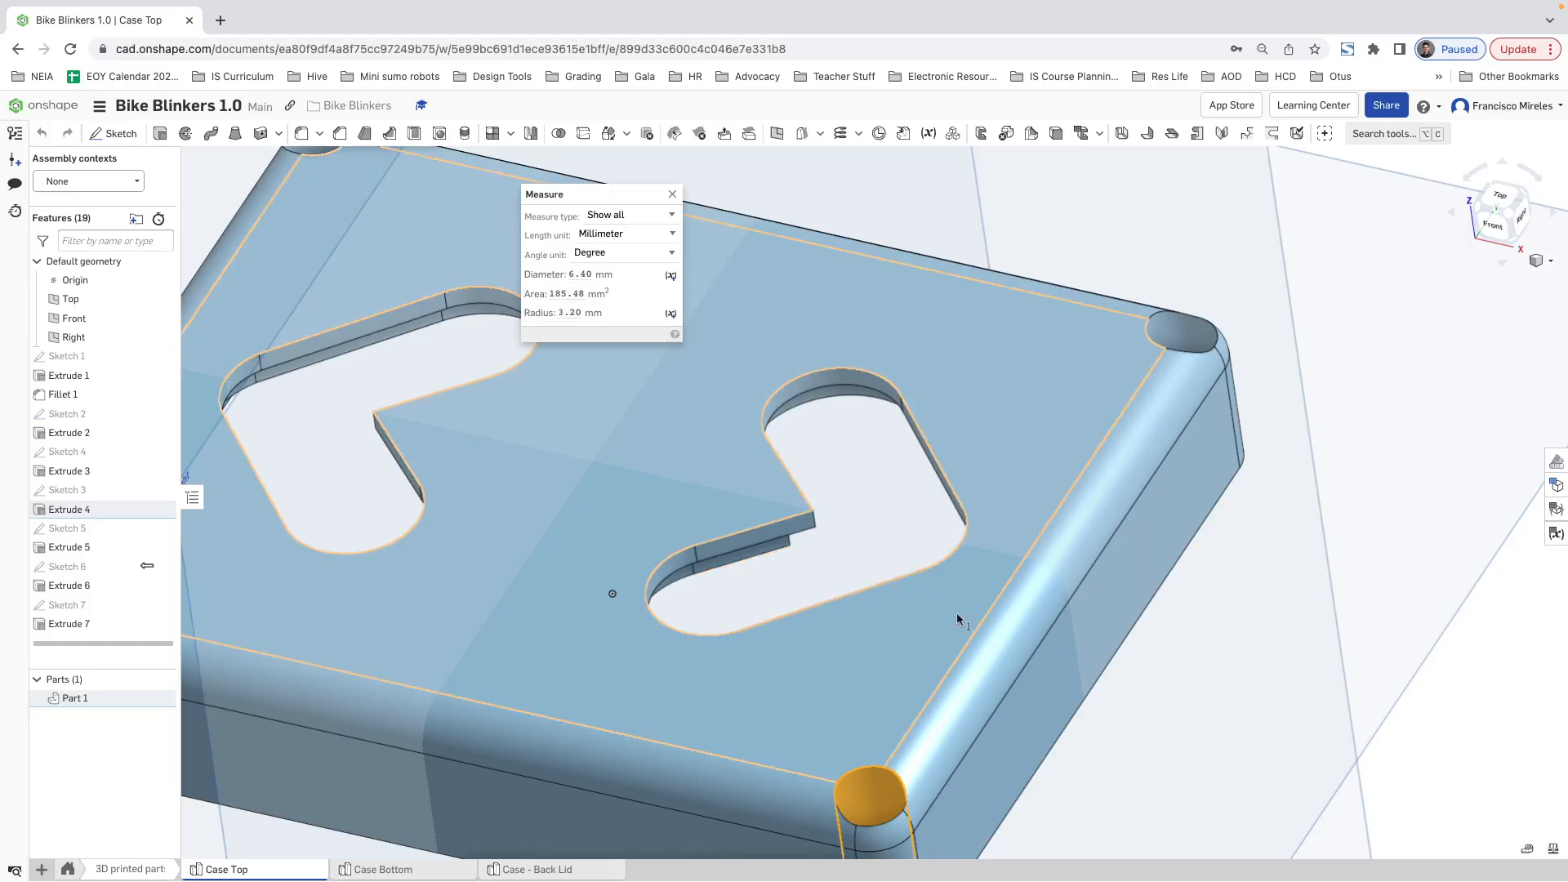
{"action": "key", "text": "Escape"}
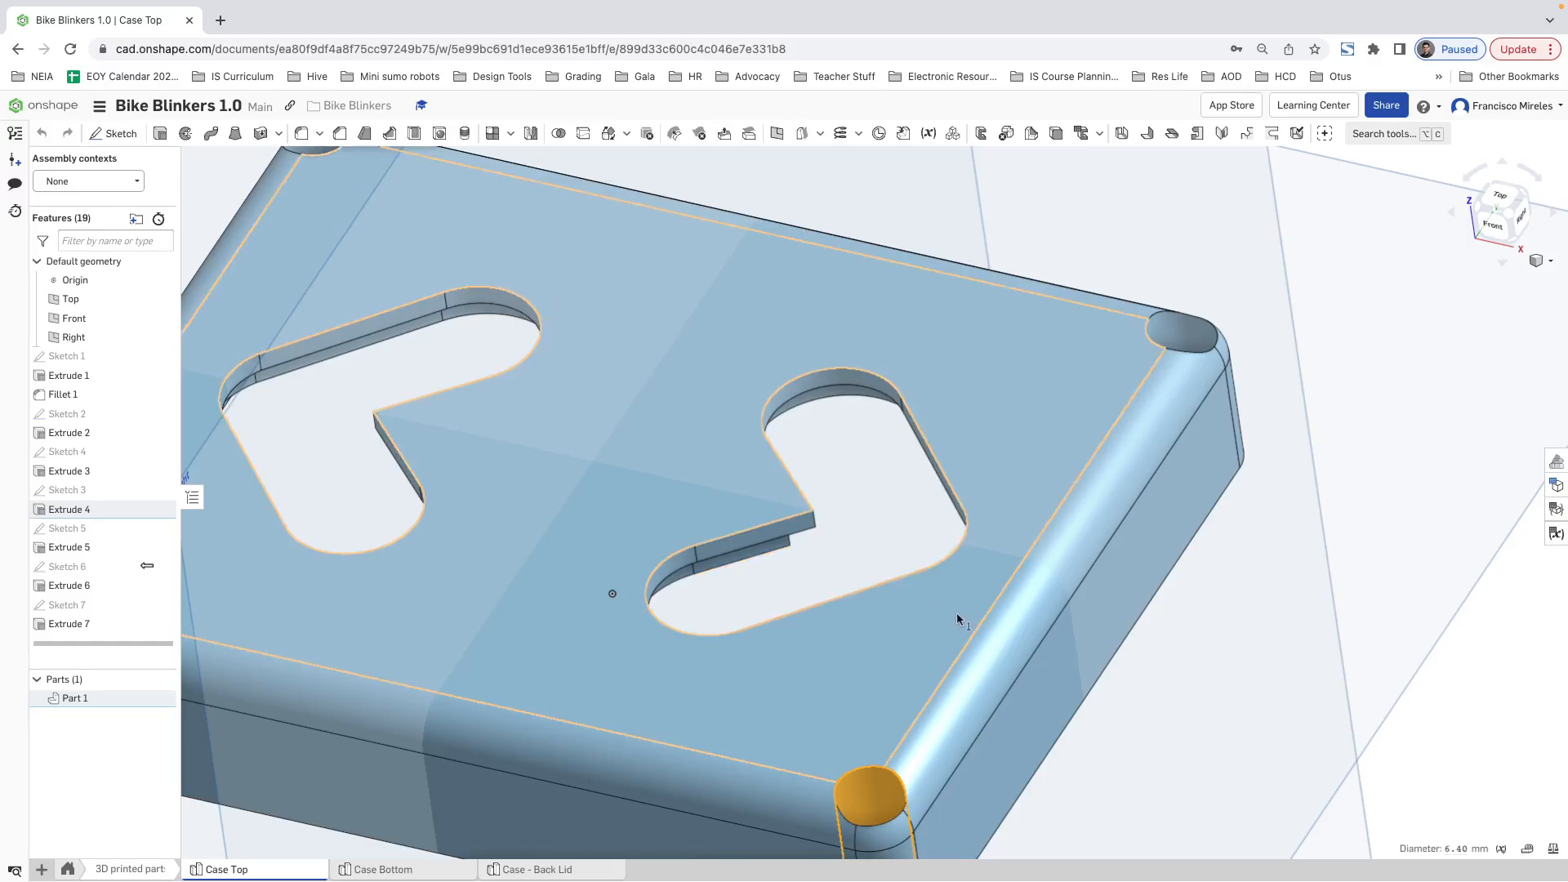
Step: Return to Case - Back Lid and create a plane offset 6 mm from the flat underside into the body
{"action": "left_click", "coordinate": [510, 871]}
{"action": "right_click_drag", "start_coordinate": [759, 523], "coordinate": [779, 510]}
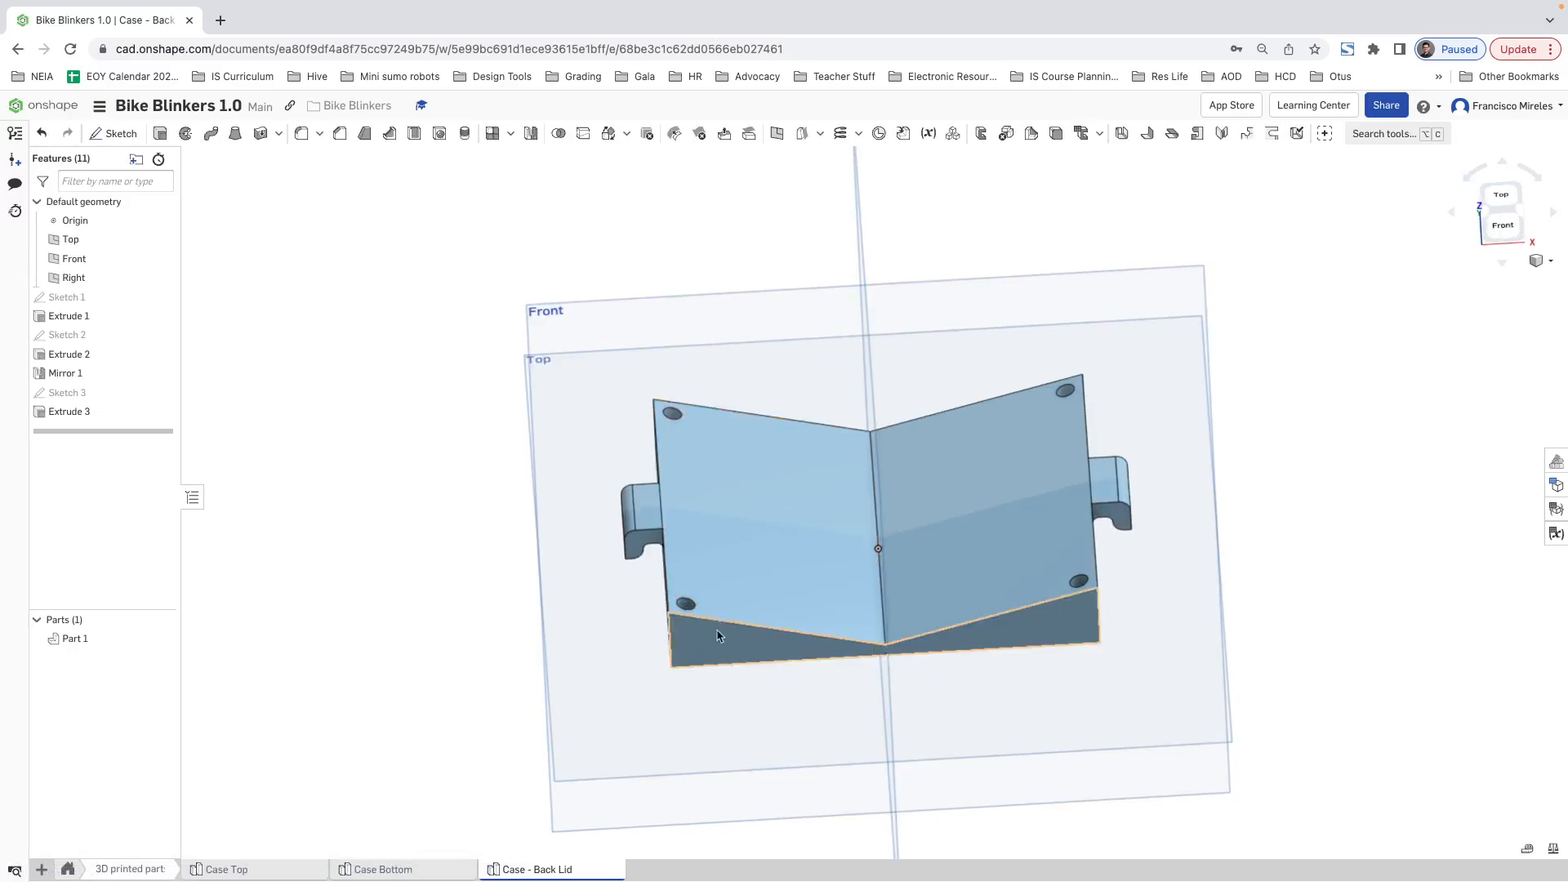
{"action": "right_click_drag", "start_coordinate": [718, 636], "coordinate": [733, 532]}
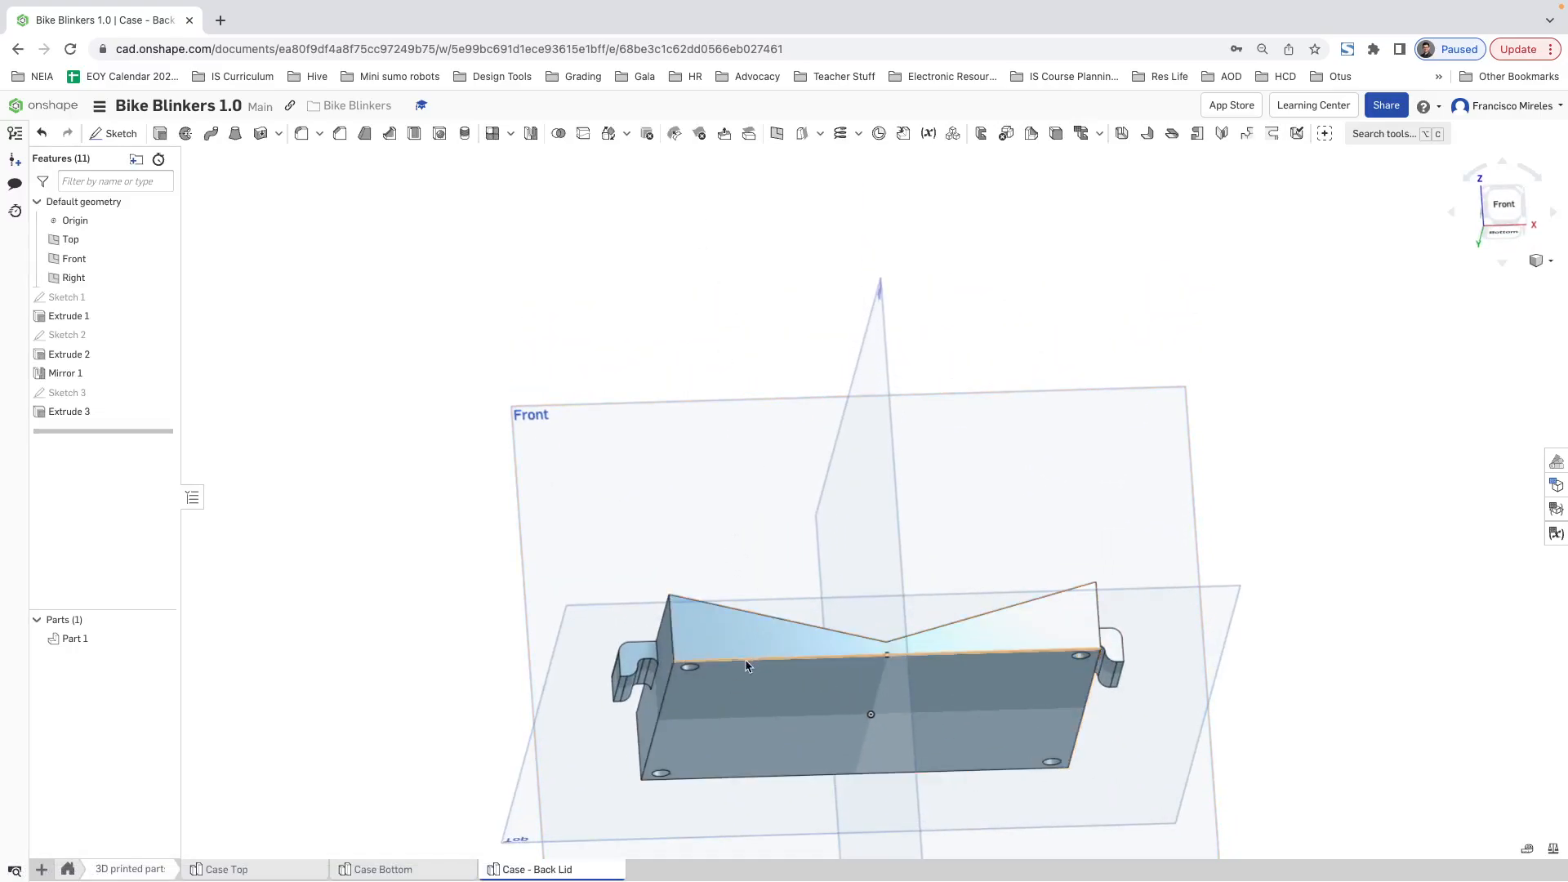
{"action": "left_click", "coordinate": [745, 668]}
{"action": "left_click", "coordinate": [776, 143]}
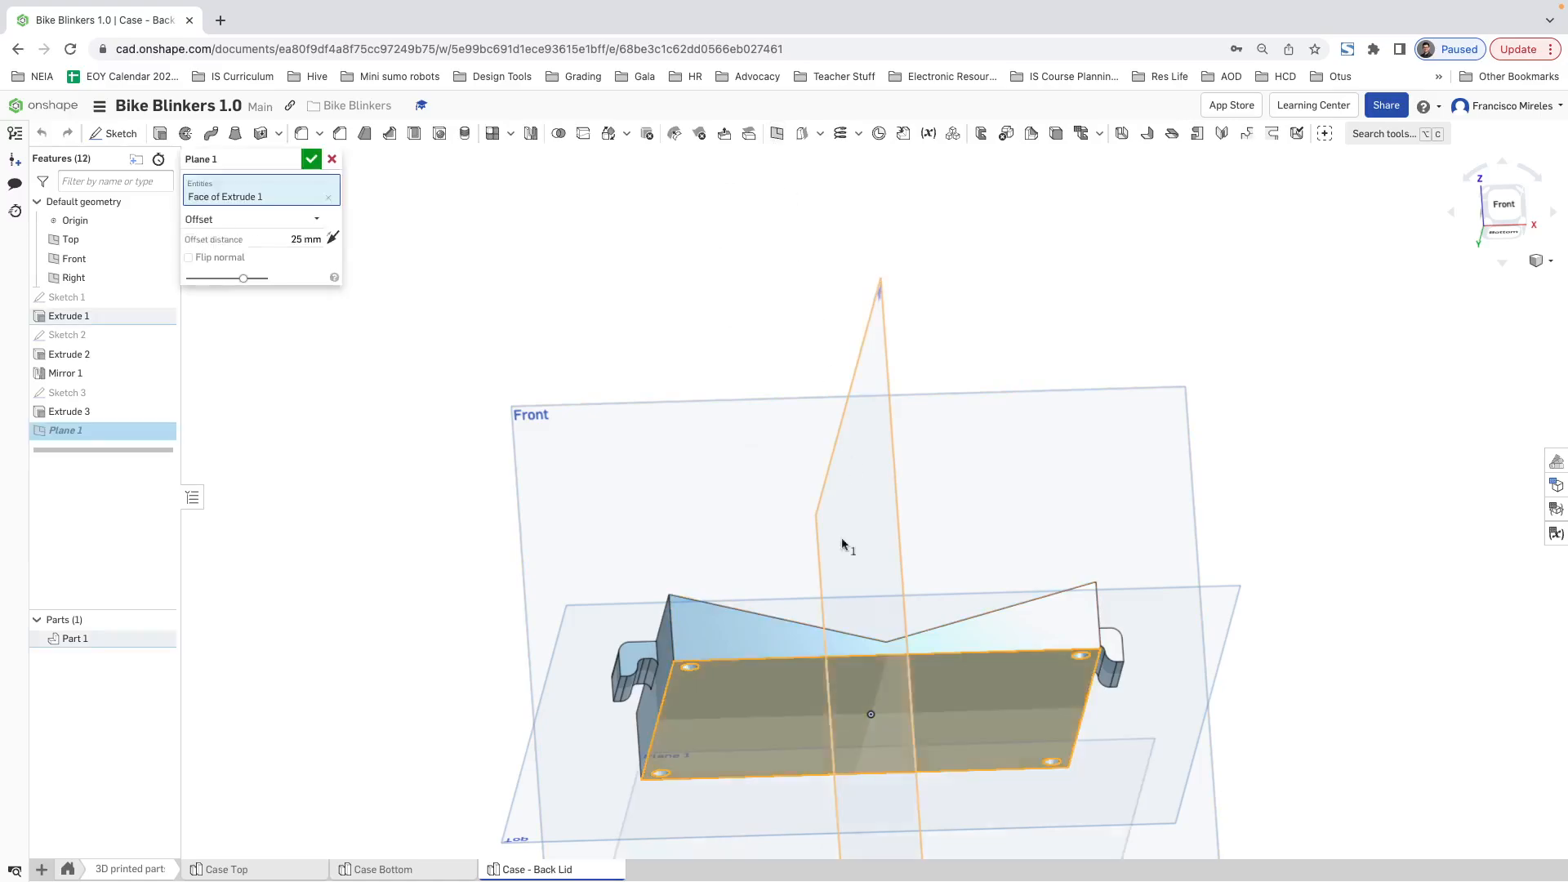
{"action": "left_click_drag", "start_coordinate": [880, 851], "coordinate": [863, 717]}
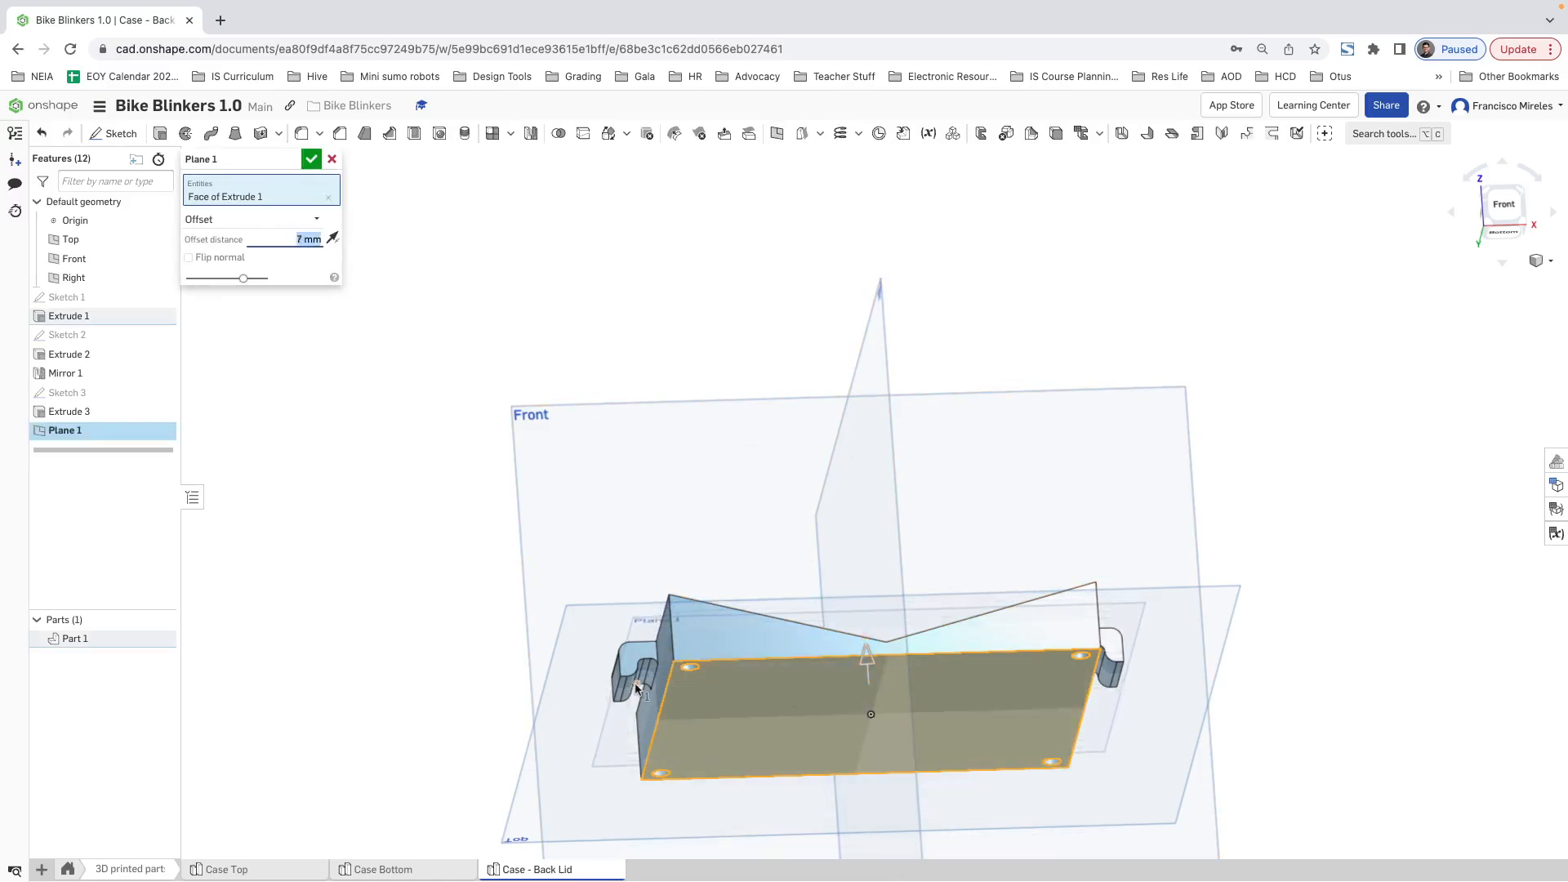
{"action": "key", "text": "BackSpace"}
{"action": "type", "text": "6"}
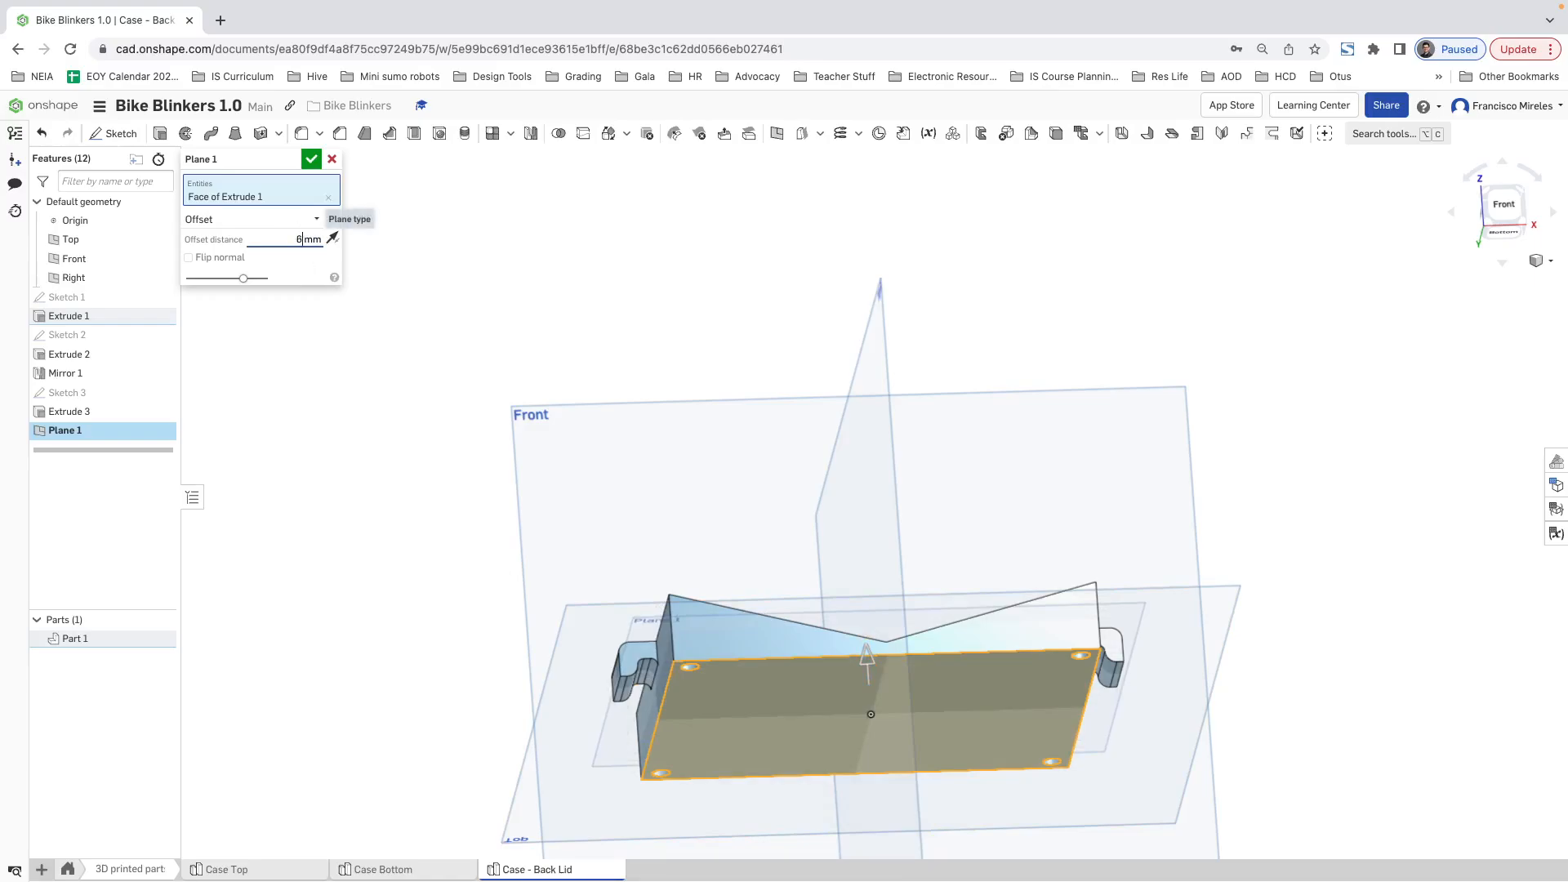
{"action": "key", "text": "Return"}
{"action": "left_click", "coordinate": [315, 160]}
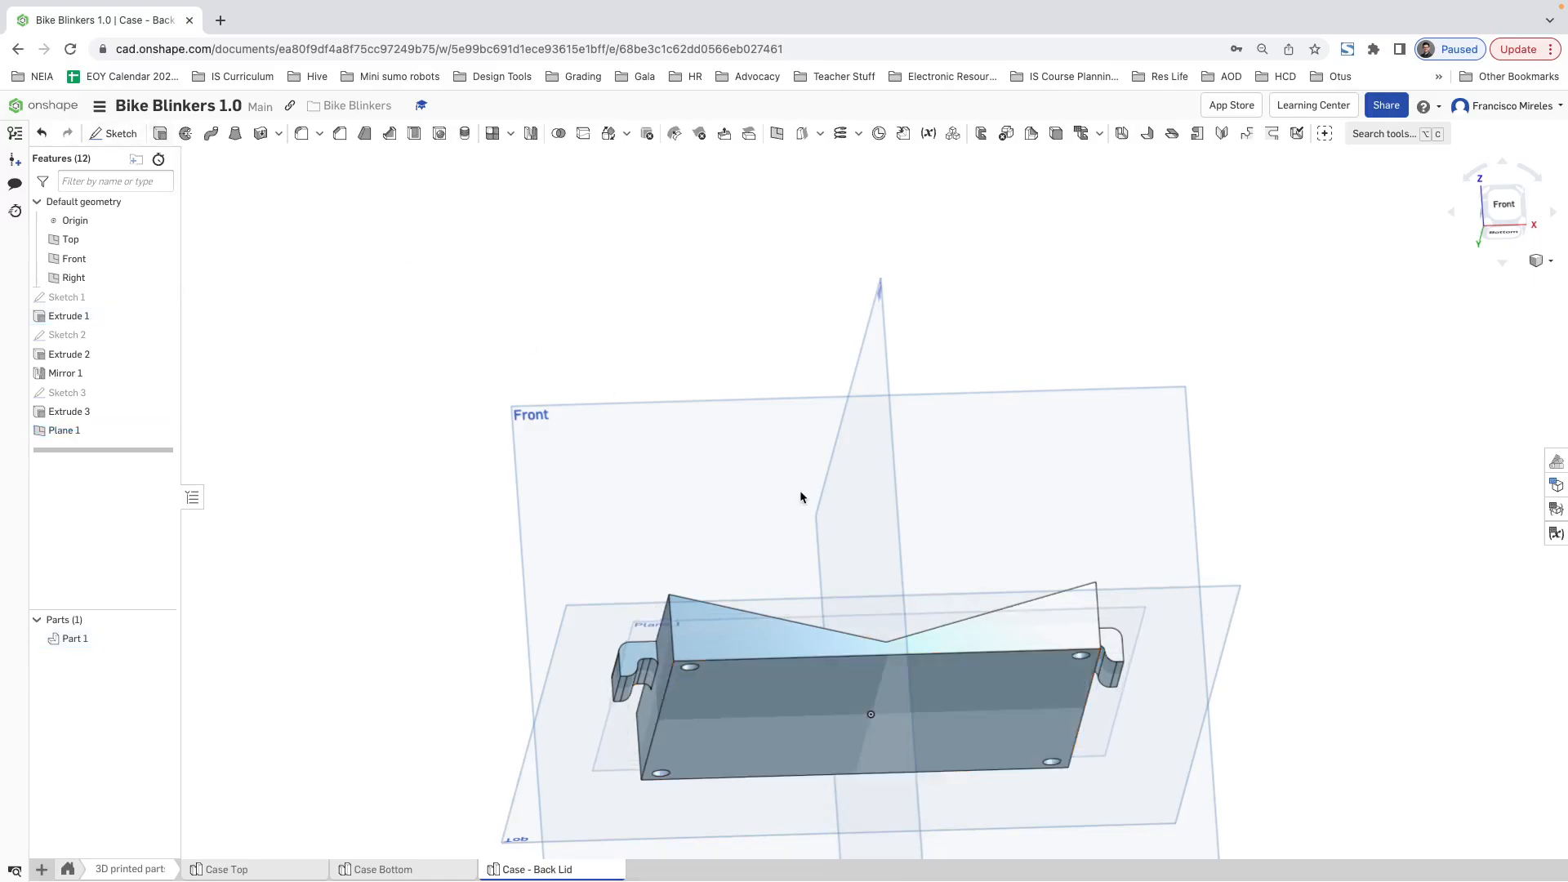
Step: Start a new sketch on the offset plane and view it straight on
{"action": "right_click_drag", "start_coordinate": [800, 496], "coordinate": [636, 878]}
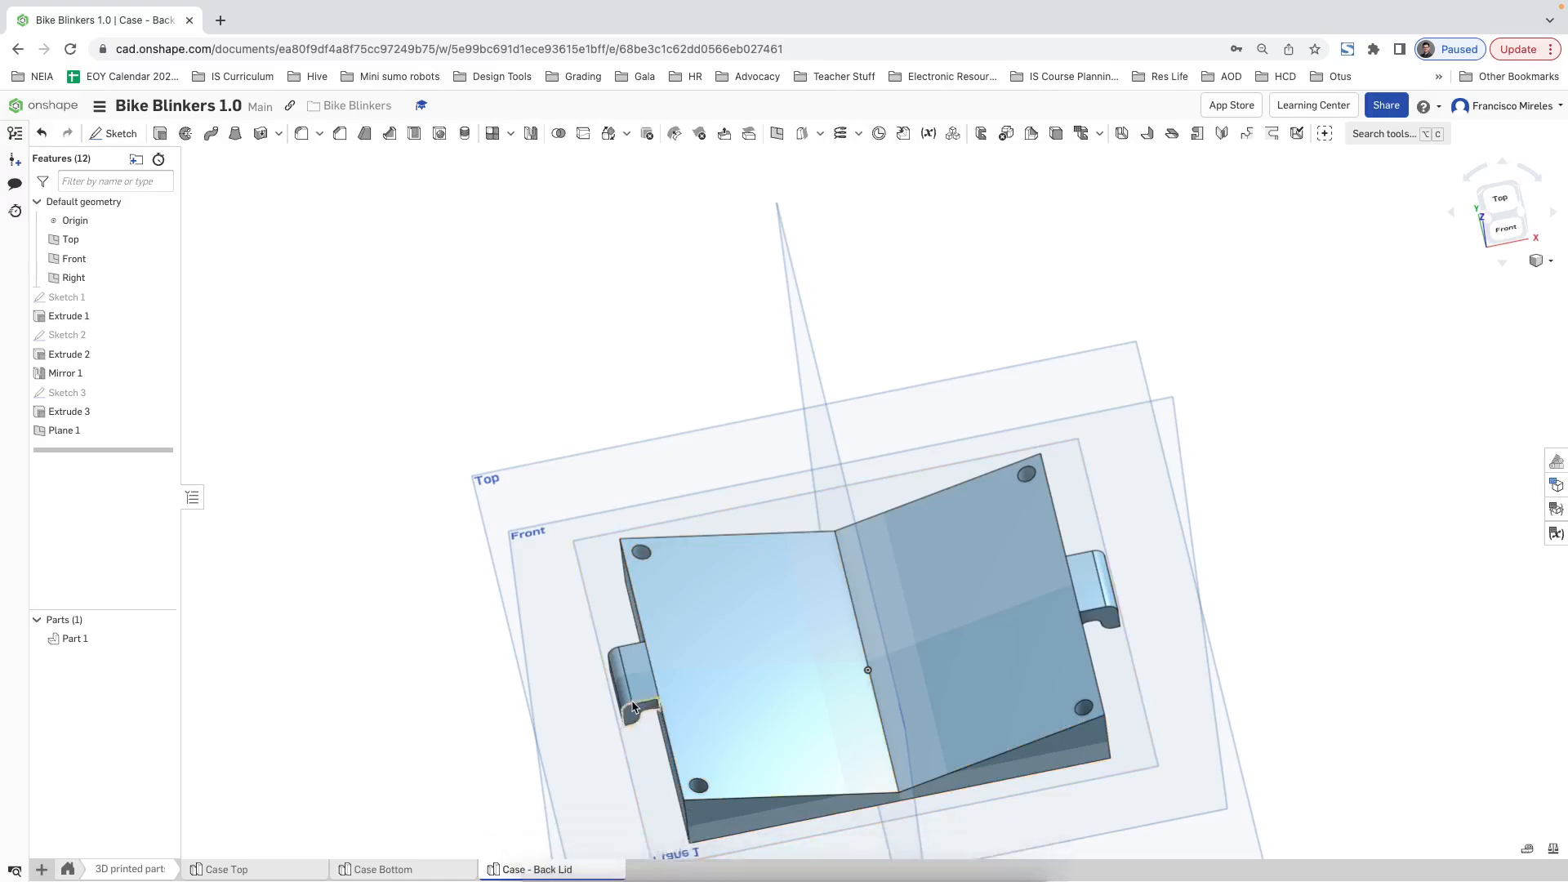
{"action": "scroll", "coordinate": [645, 725], "scroll_direction": "down", "scroll_amount": 3}
{"action": "left_click", "coordinate": [663, 810]}
{"action": "right_click", "coordinate": [663, 814]}
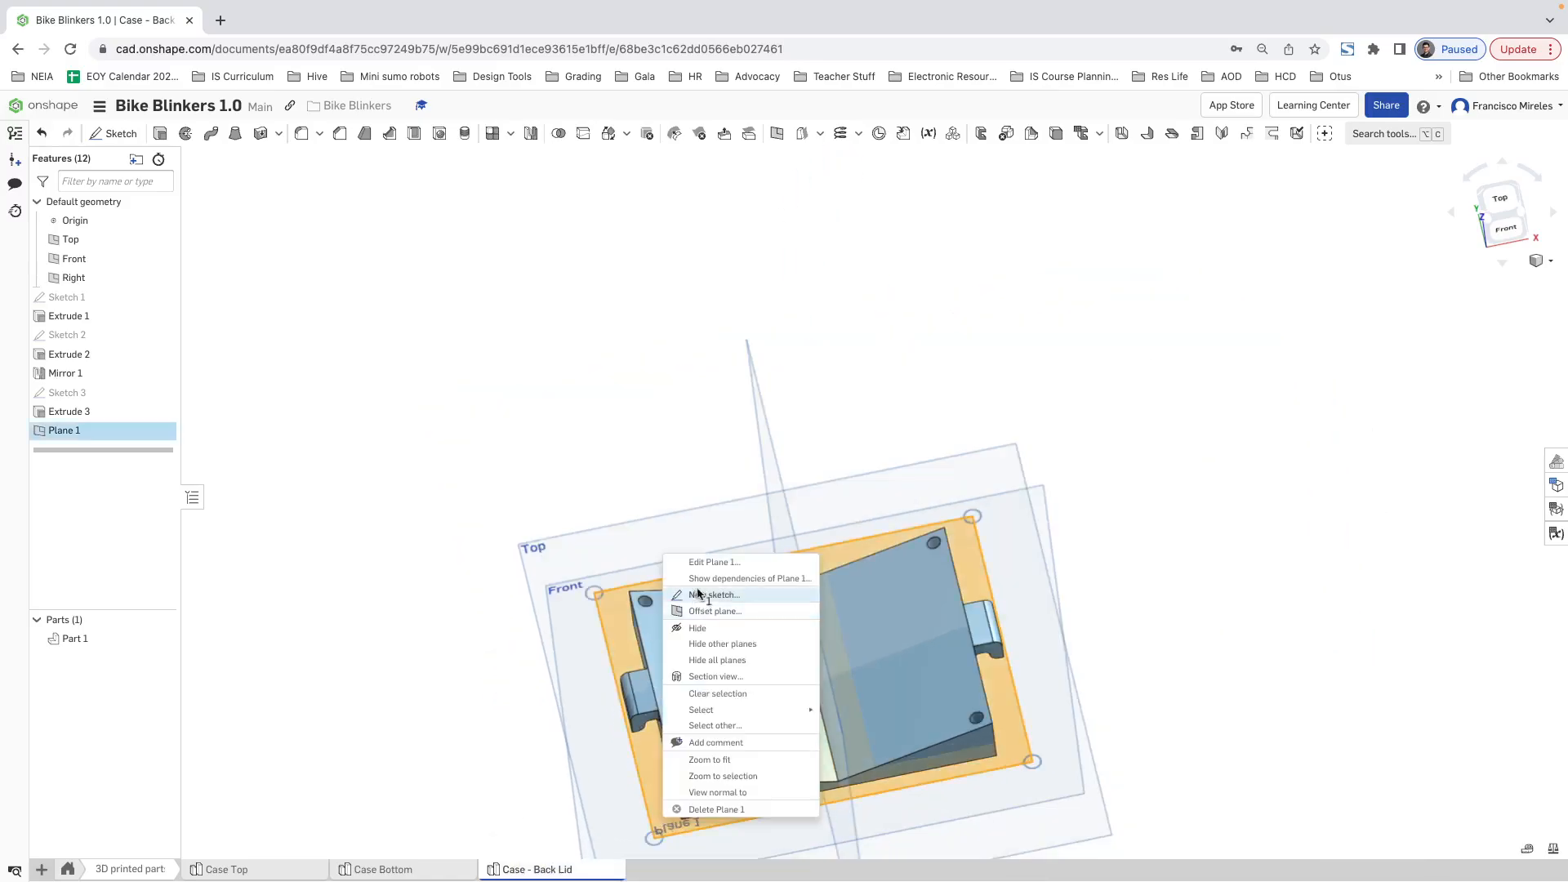
{"action": "left_click", "coordinate": [719, 594]}
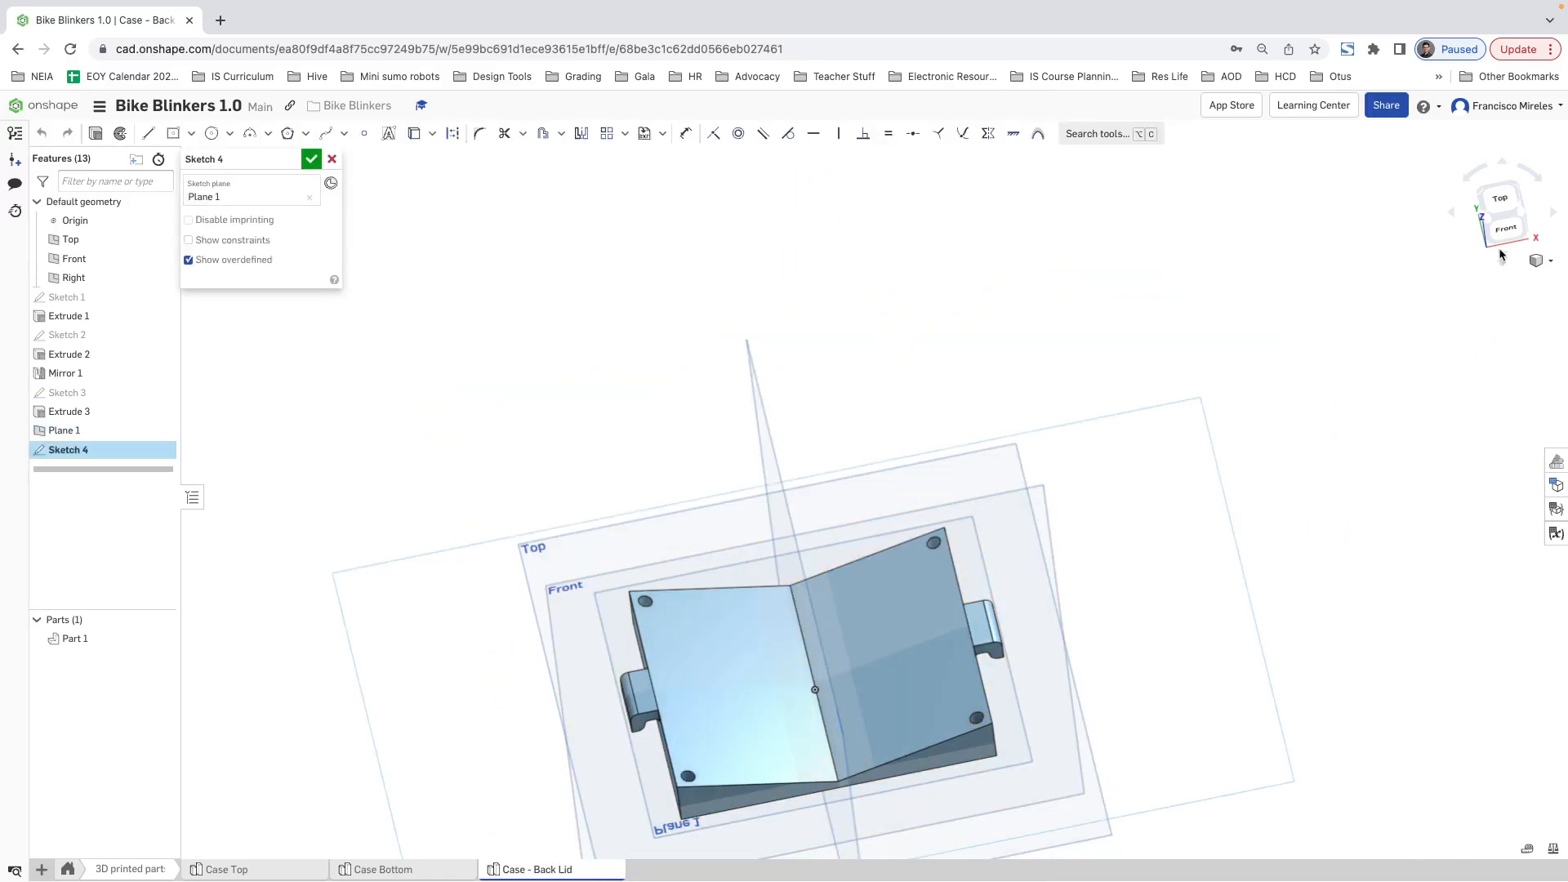
{"action": "key", "text": "n"}
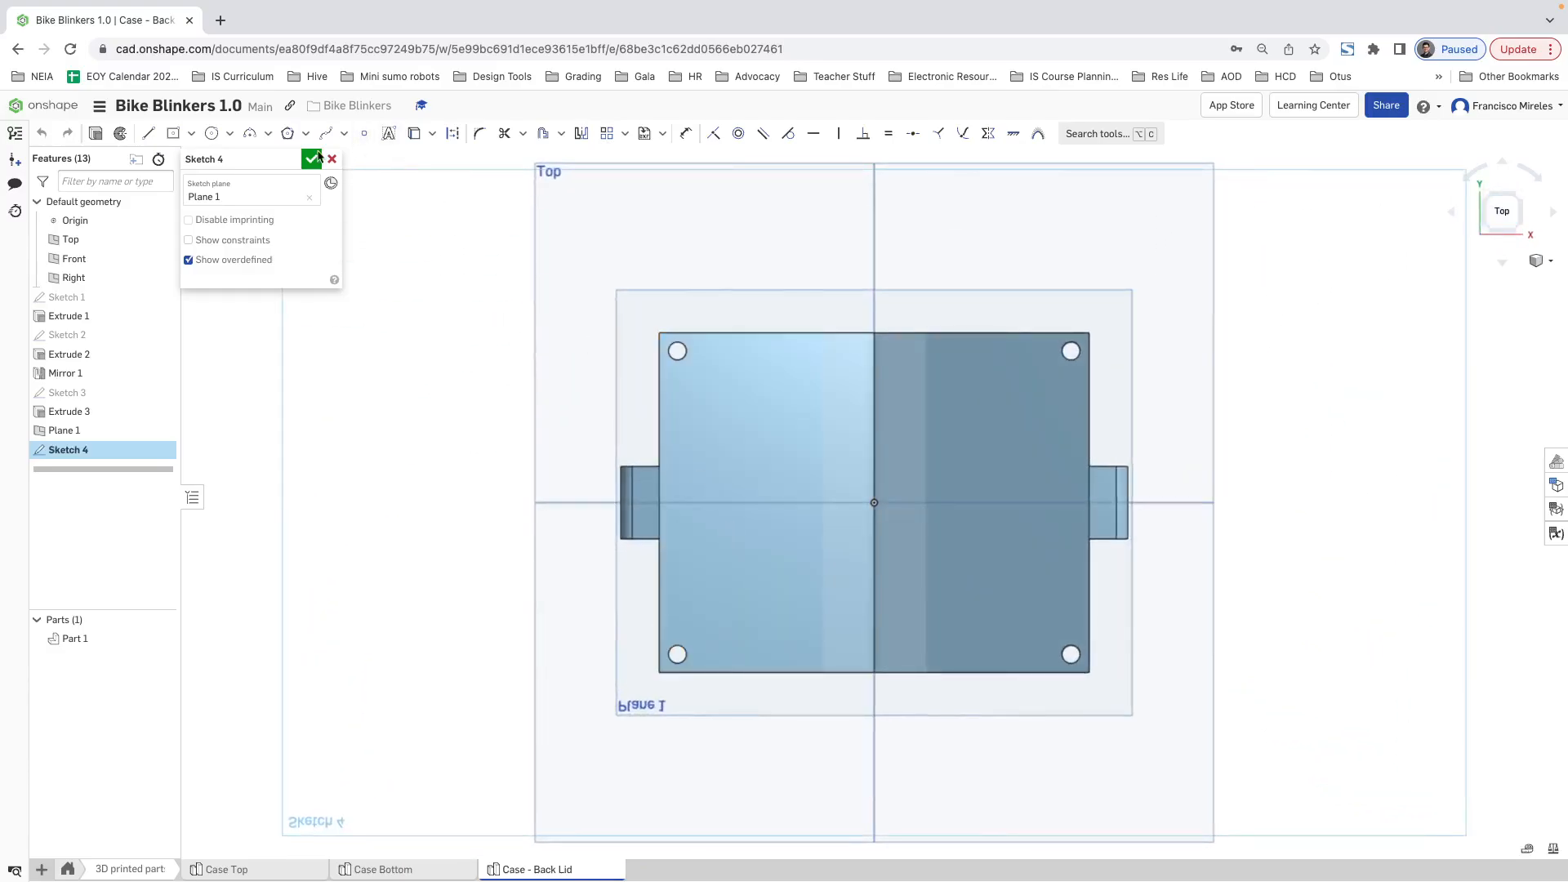
Step: Project the edges of the four corner screw holes and the left sloped face's outline into the sketch
{"action": "left_click", "coordinate": [212, 133]}
{"action": "left_click", "coordinate": [414, 133]}
{"action": "left_click", "coordinate": [678, 347]}
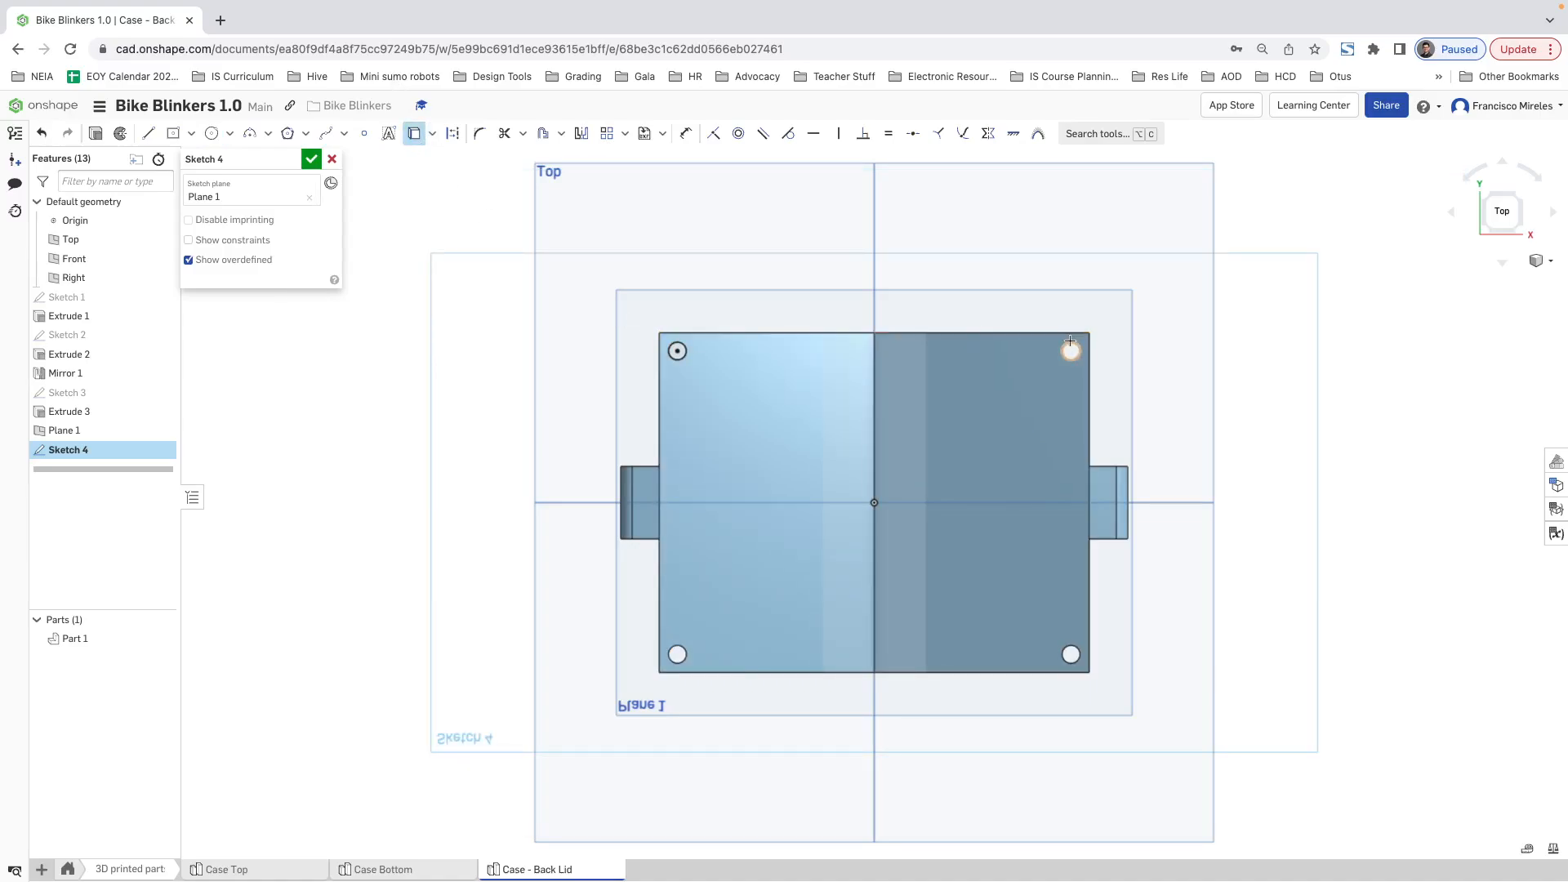
{"action": "left_click", "coordinate": [1070, 654]}
{"action": "left_click", "coordinate": [677, 655]}
{"action": "left_click", "coordinate": [877, 599]}
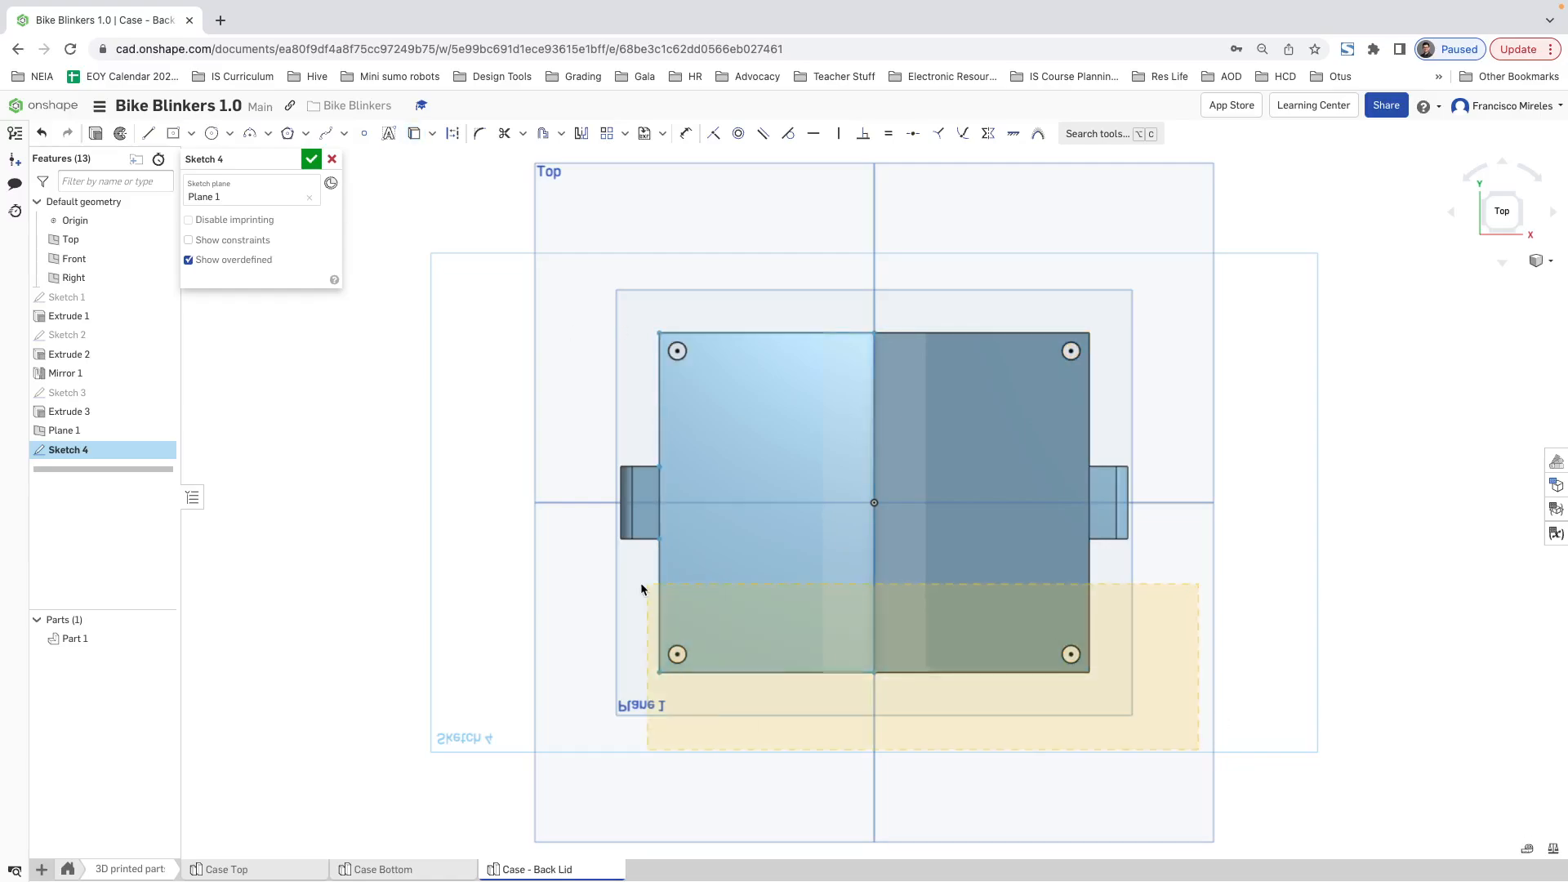
Step: Draw a circle about 7.4 mm in diameter concentric with the lid's upper-left screw hole
{"action": "key", "text": "c"}
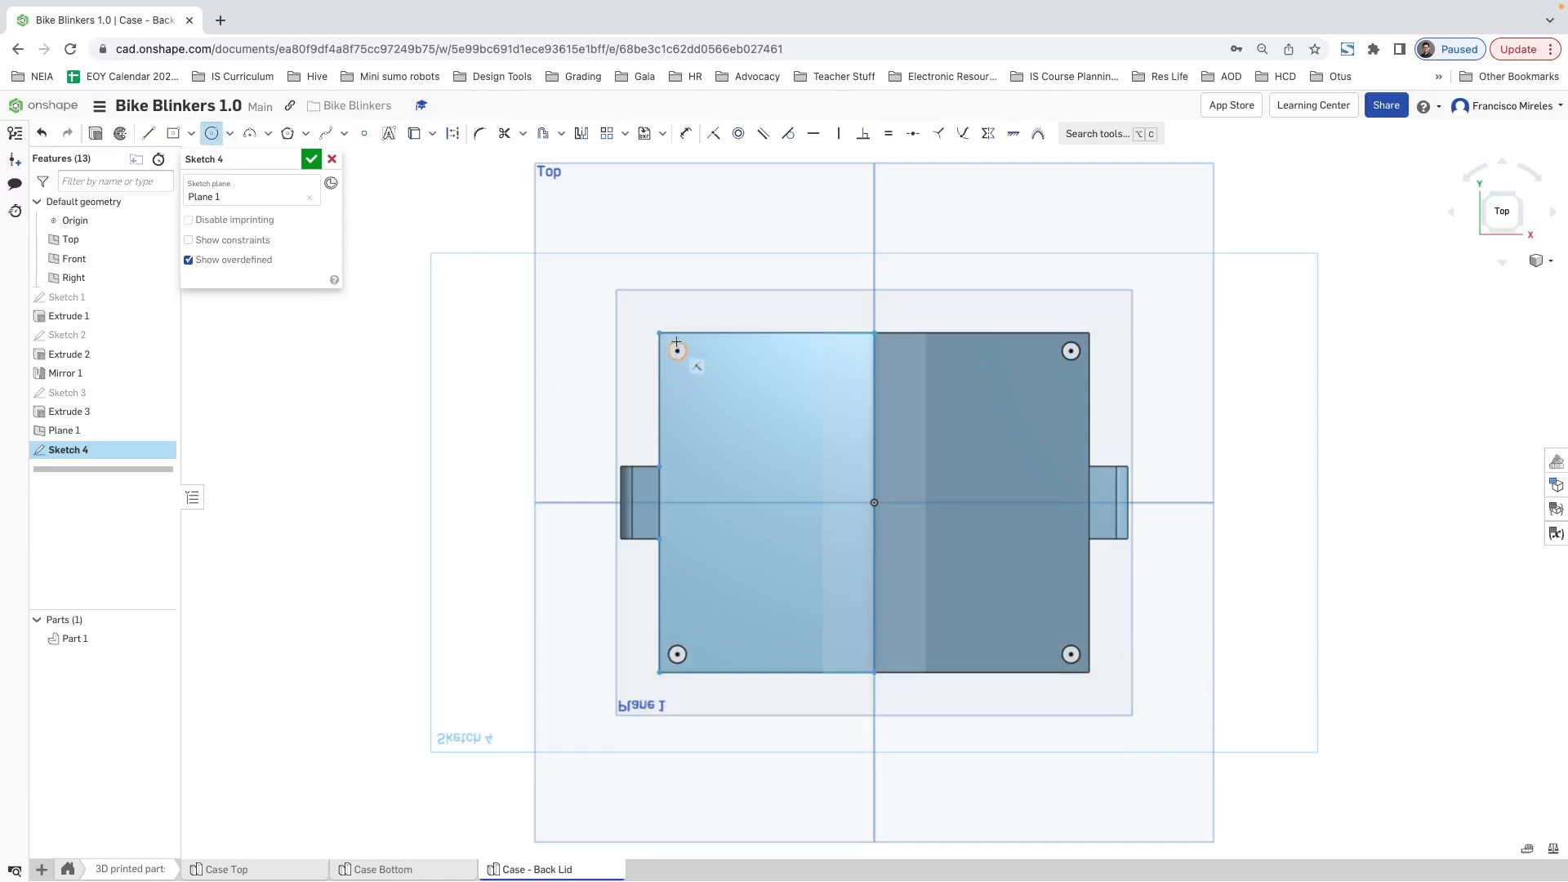
{"action": "left_click", "coordinate": [677, 350]}
{"action": "left_click", "coordinate": [691, 361]}
{"action": "key", "text": "Escape"}
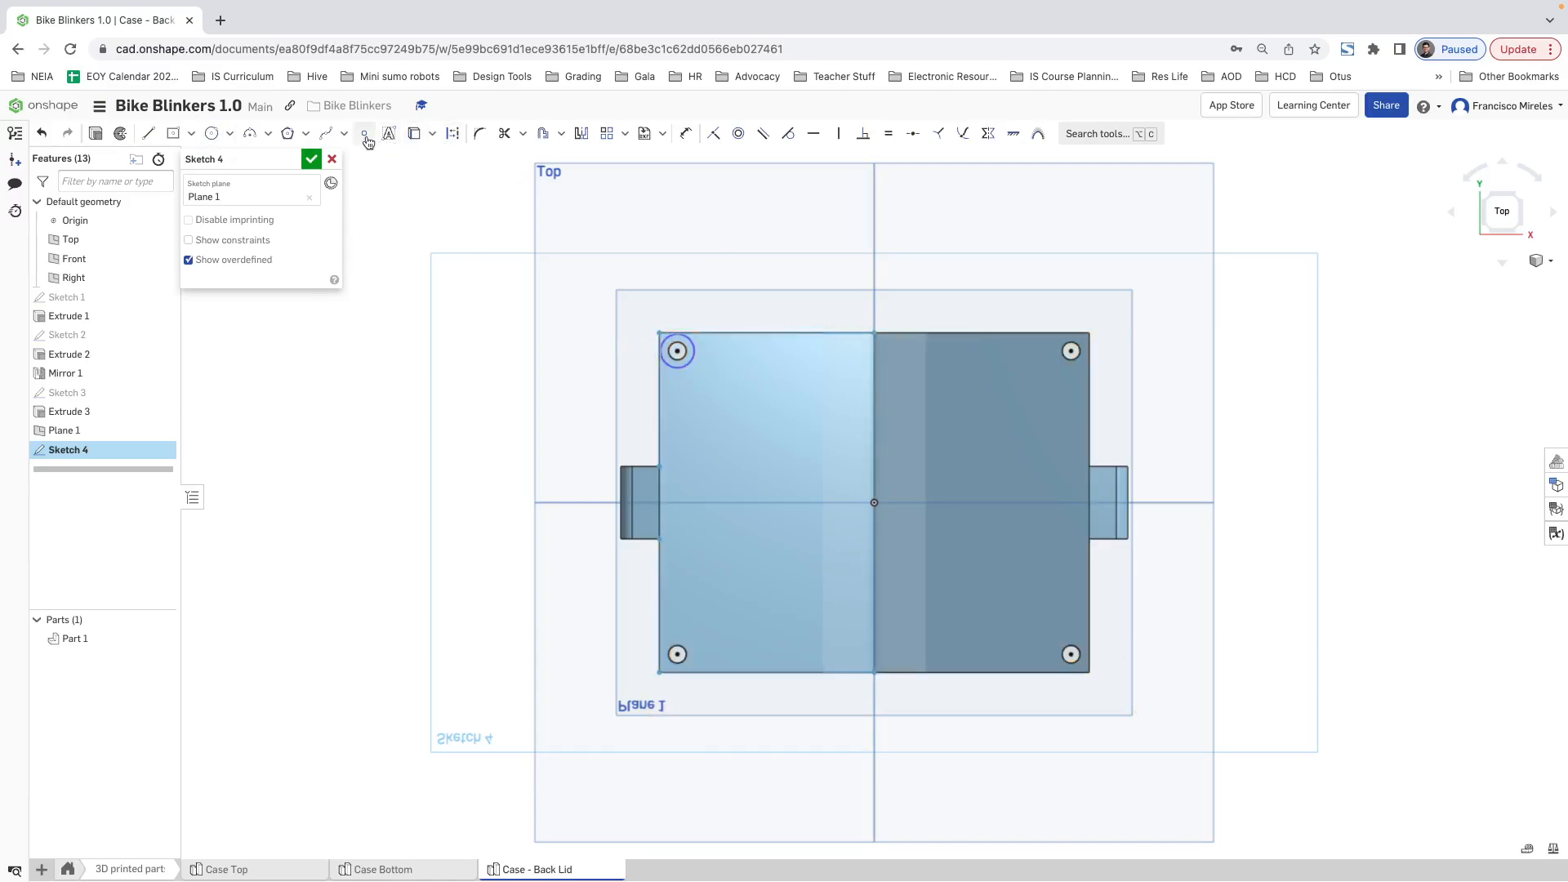
Step: Delete the projected circles of the two lower screw holes and the upper-right screw hole
{"action": "left_click_drag", "start_coordinate": [564, 629], "coordinate": [1257, 752]}
{"action": "key", "text": "Delete"}
{"action": "left_click_drag", "start_coordinate": [1264, 441], "coordinate": [1046, 308]}
{"action": "key", "text": "Delete"}
Step: Draw a horizontal line leftward and a vertical line upward from the origin, and turn both into construction lines
{"action": "left_click", "coordinate": [149, 135]}
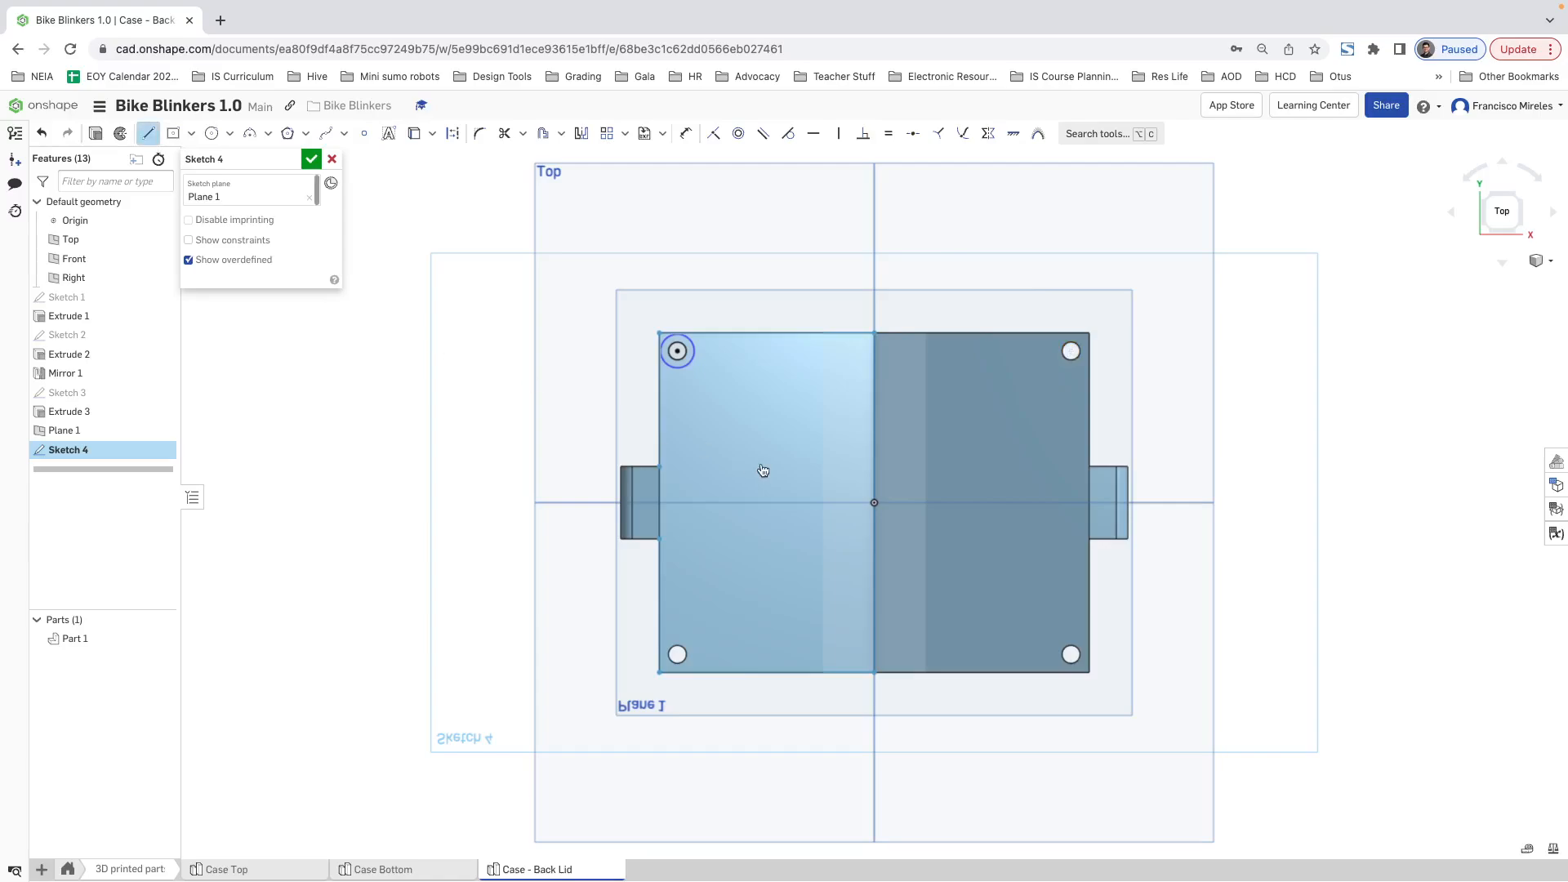
{"action": "left_click", "coordinate": [777, 501]}
{"action": "key", "text": "Escape"}
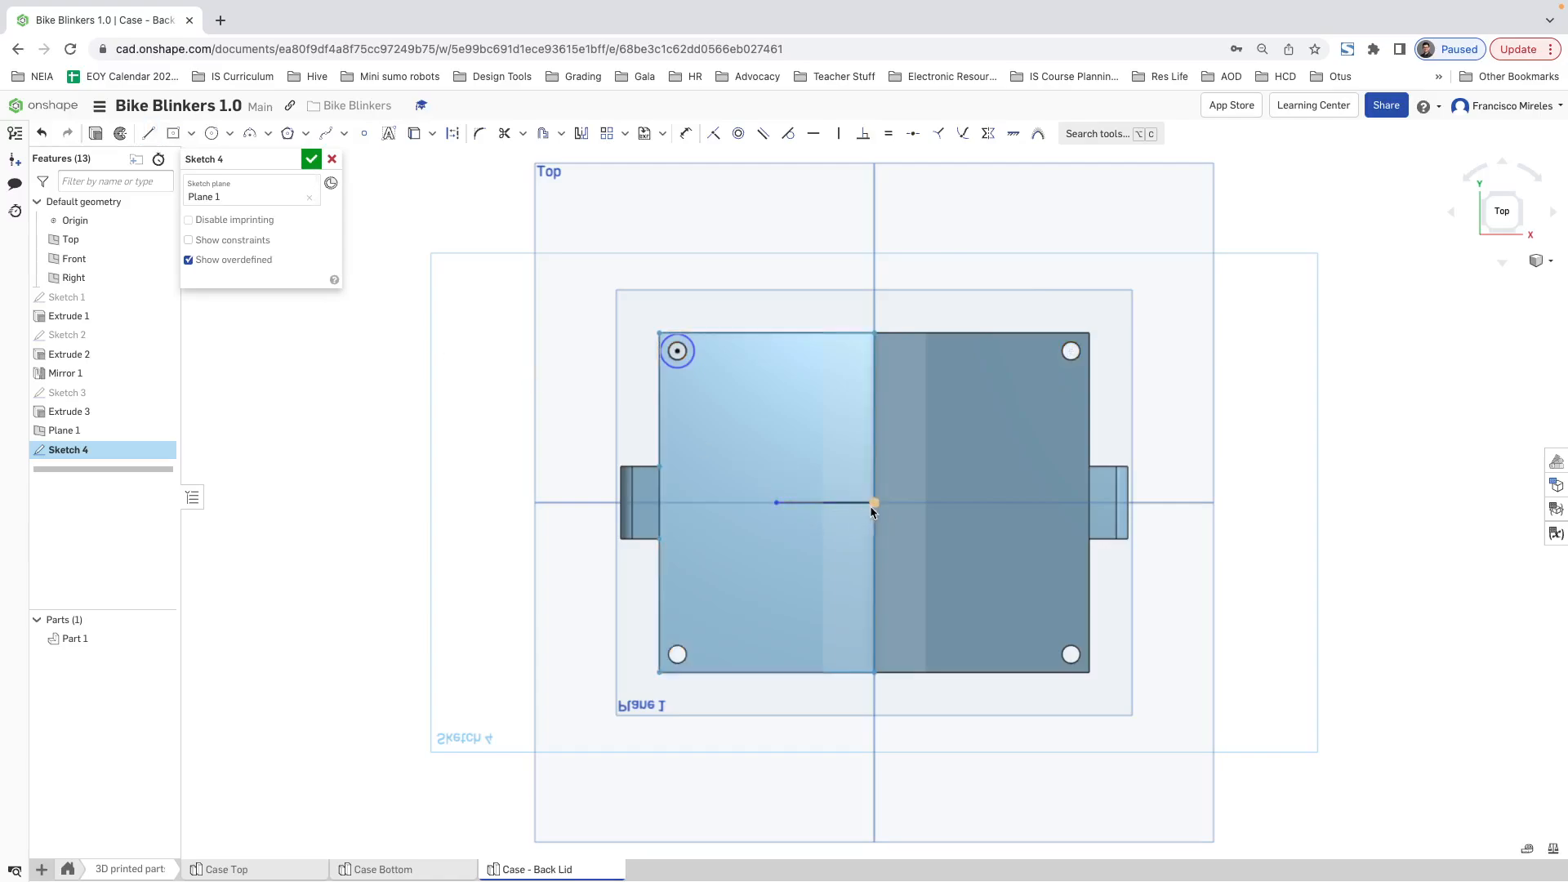
{"action": "left_click", "coordinate": [148, 133]}
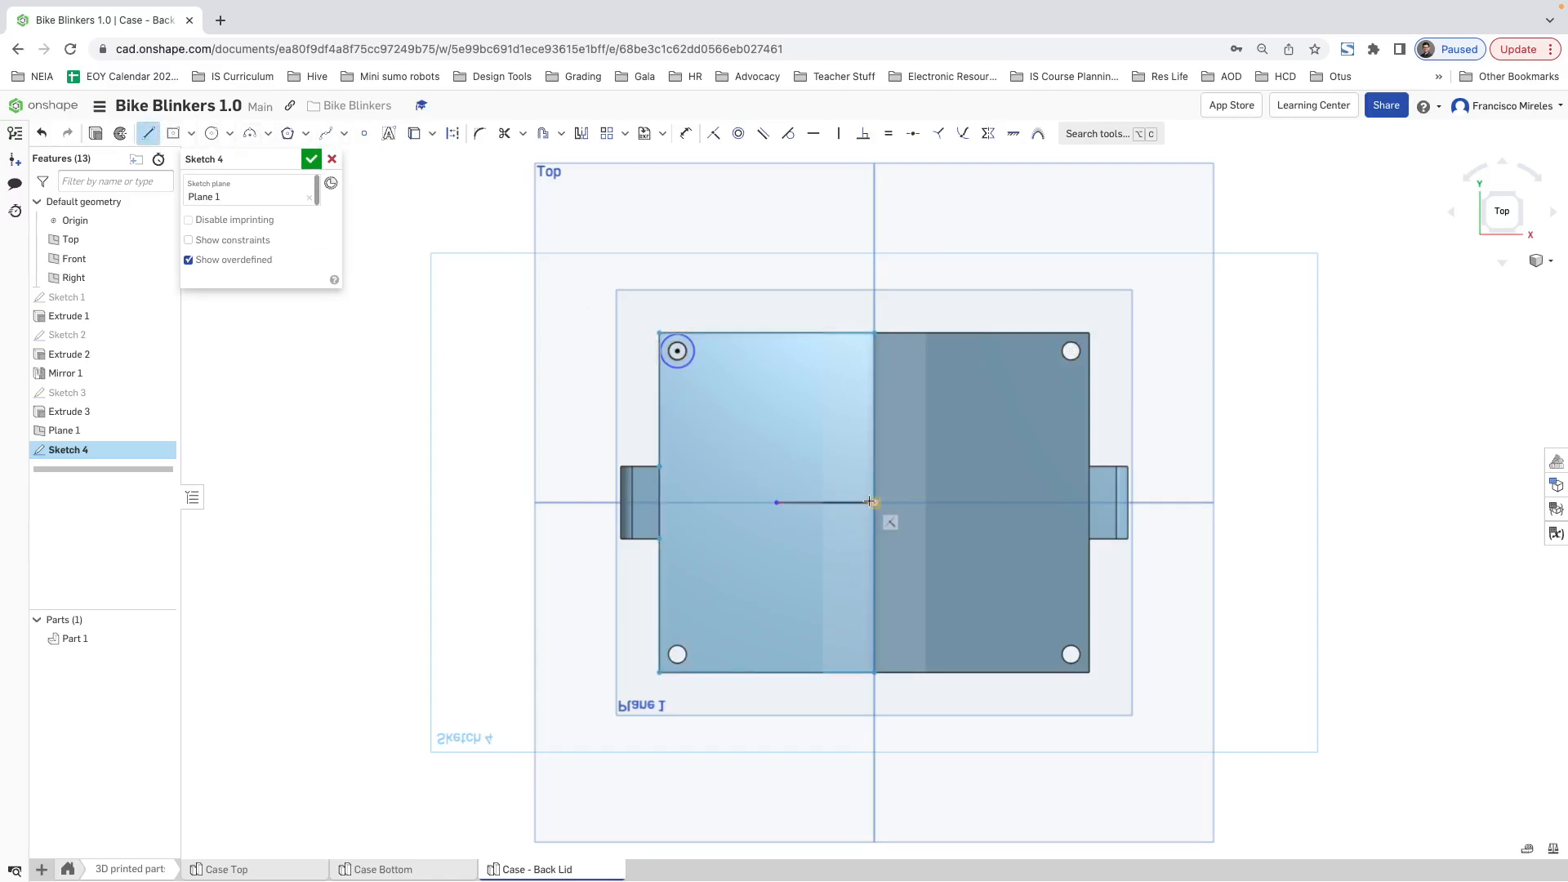
{"action": "left_click", "coordinate": [876, 426]}
{"action": "key", "text": "Escape"}
{"action": "left_click_drag", "start_coordinate": [938, 546], "coordinate": [752, 403]}
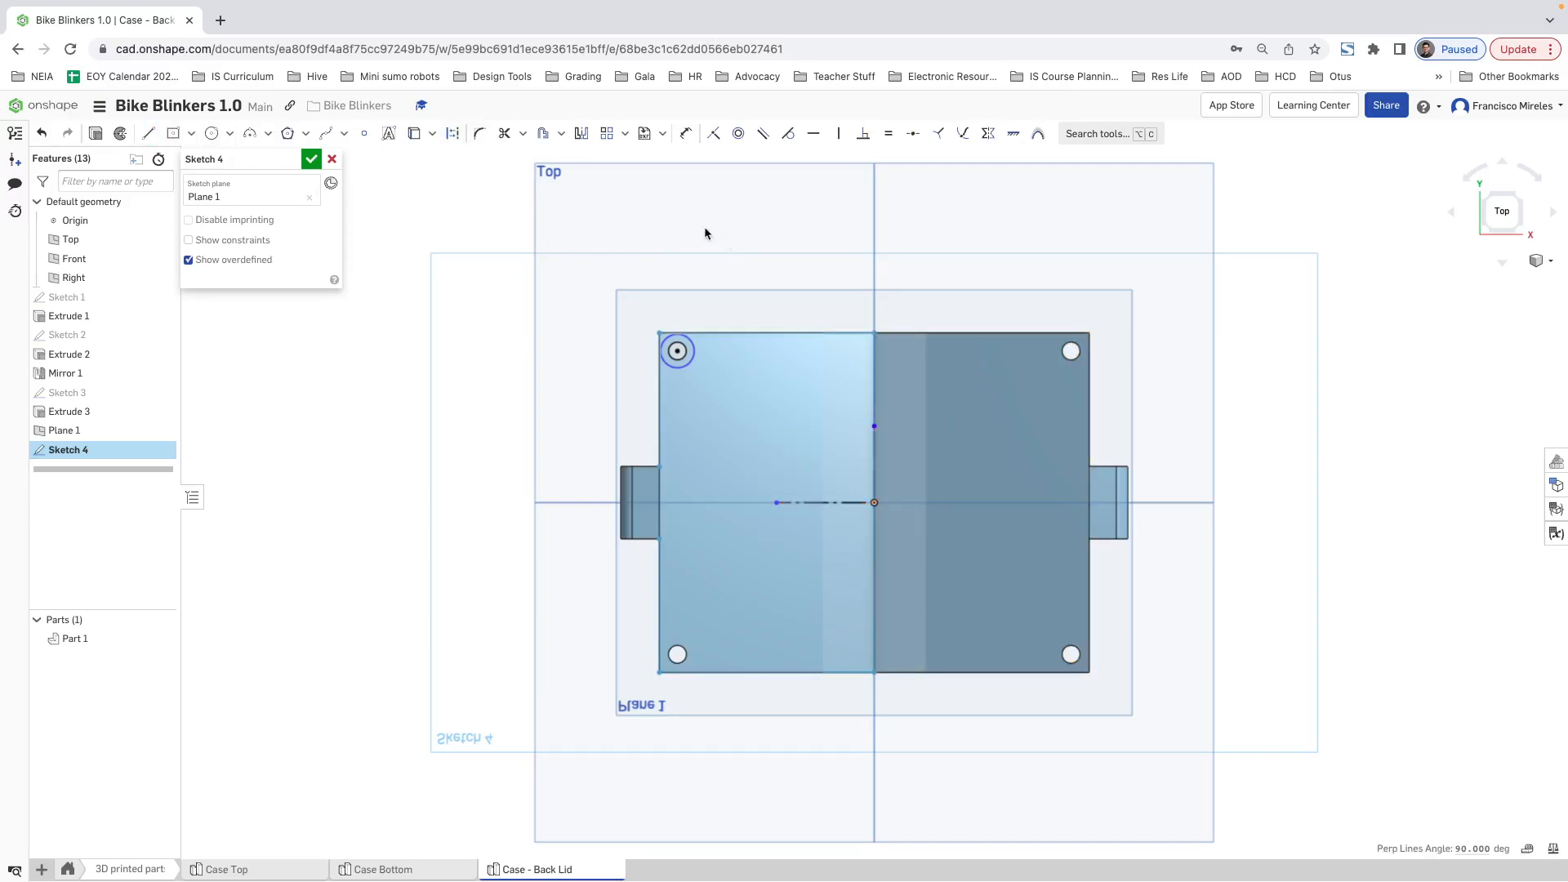
Step: Set the diameter of the circle around the lid's upper-left screw hole to 6.4 mm
{"action": "left_click", "coordinate": [685, 133]}
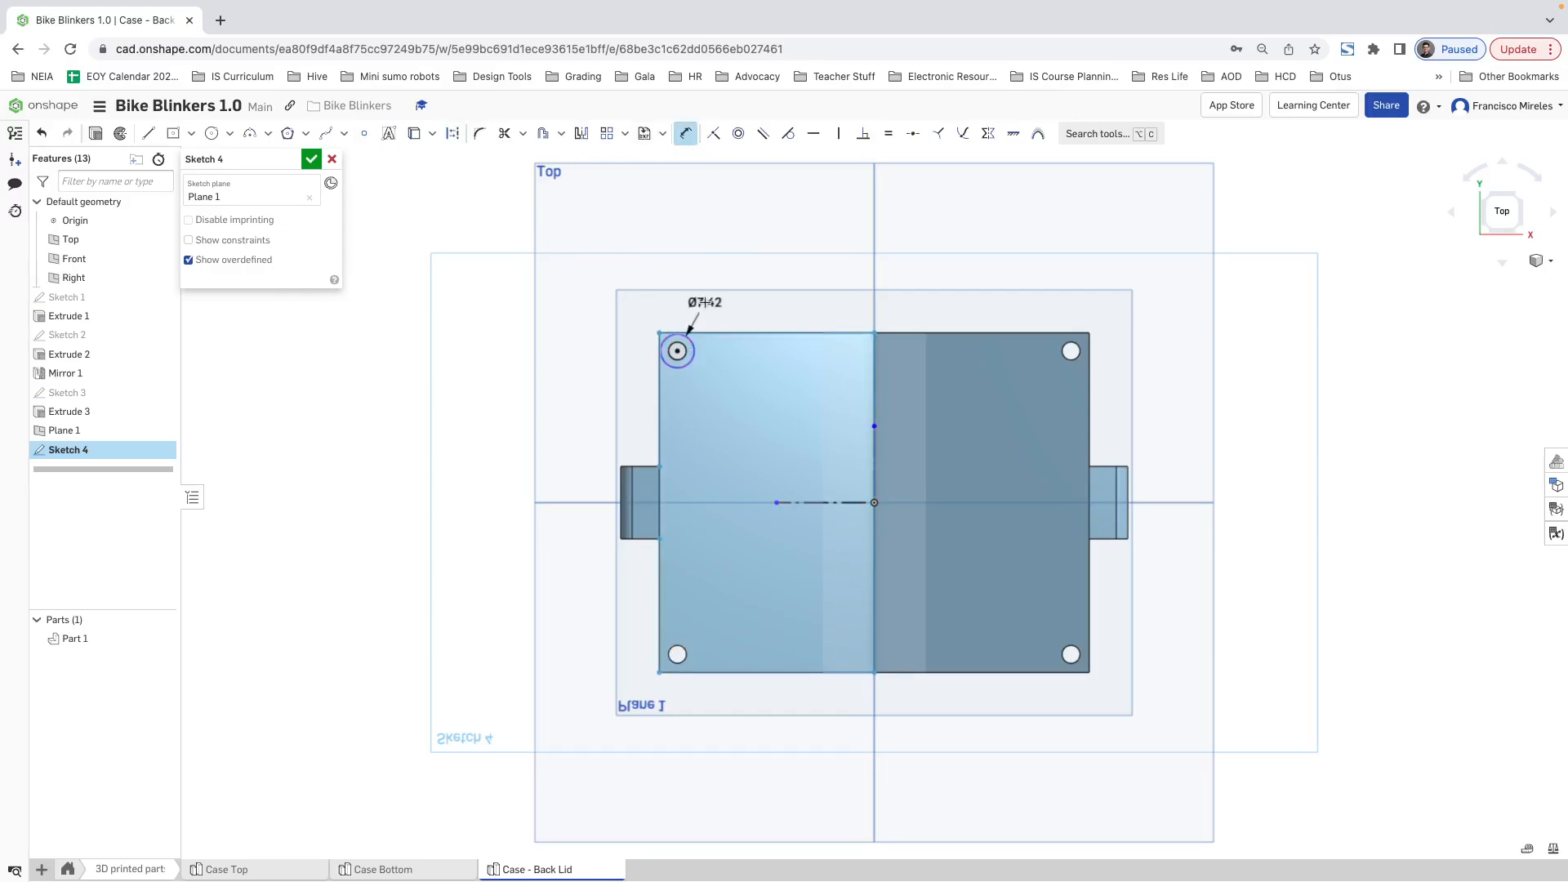
{"action": "double_click", "coordinate": [704, 302]}
{"action": "type", "text": "6"}
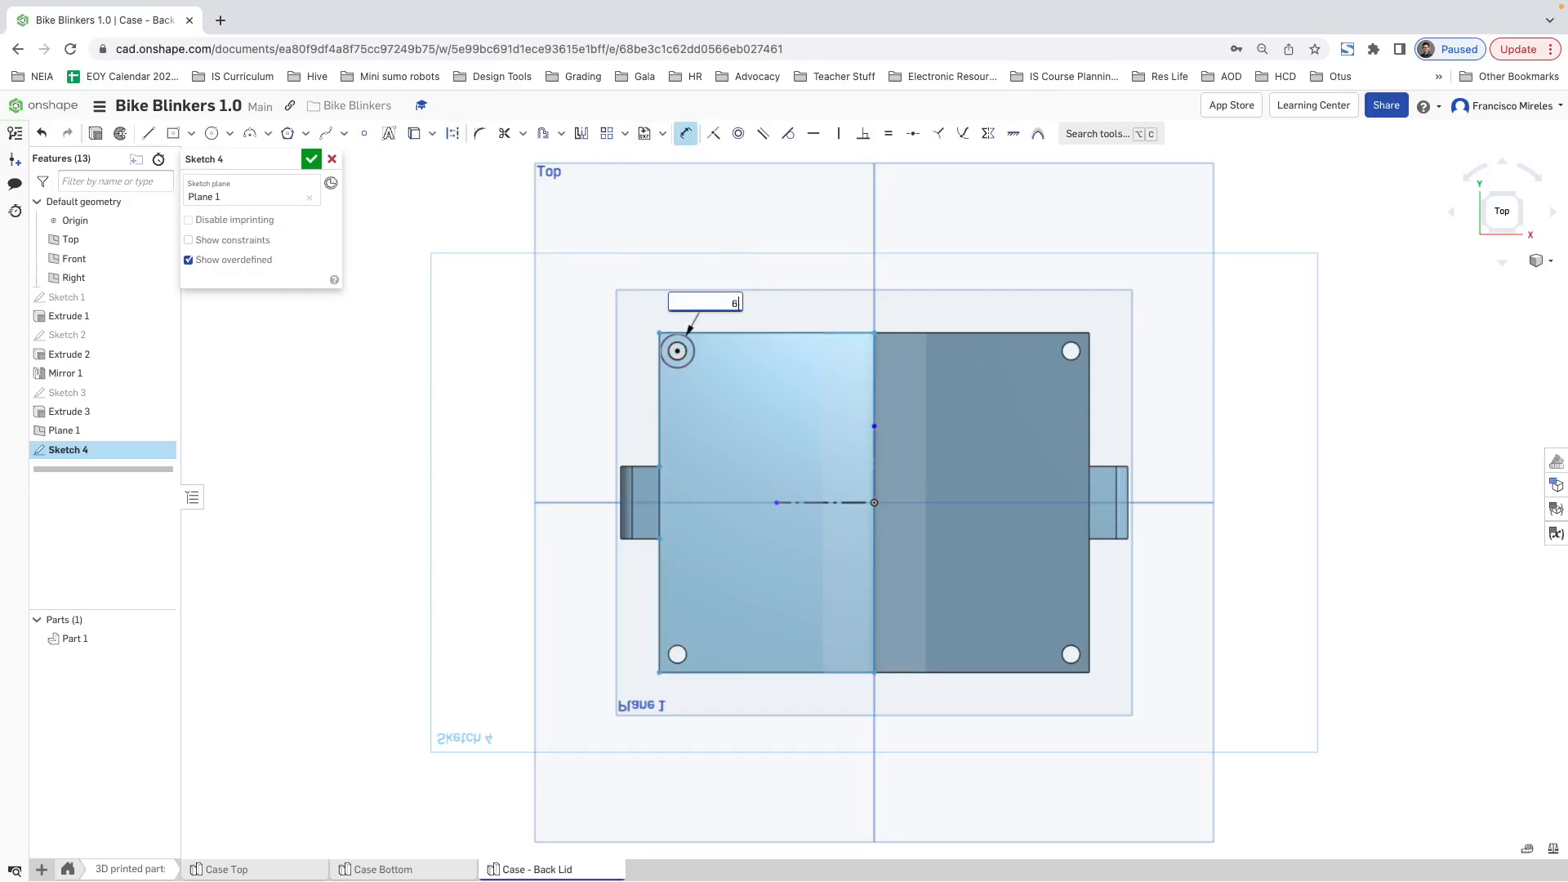
{"action": "type", "text": ".4"}
{"action": "key", "text": "Return"}
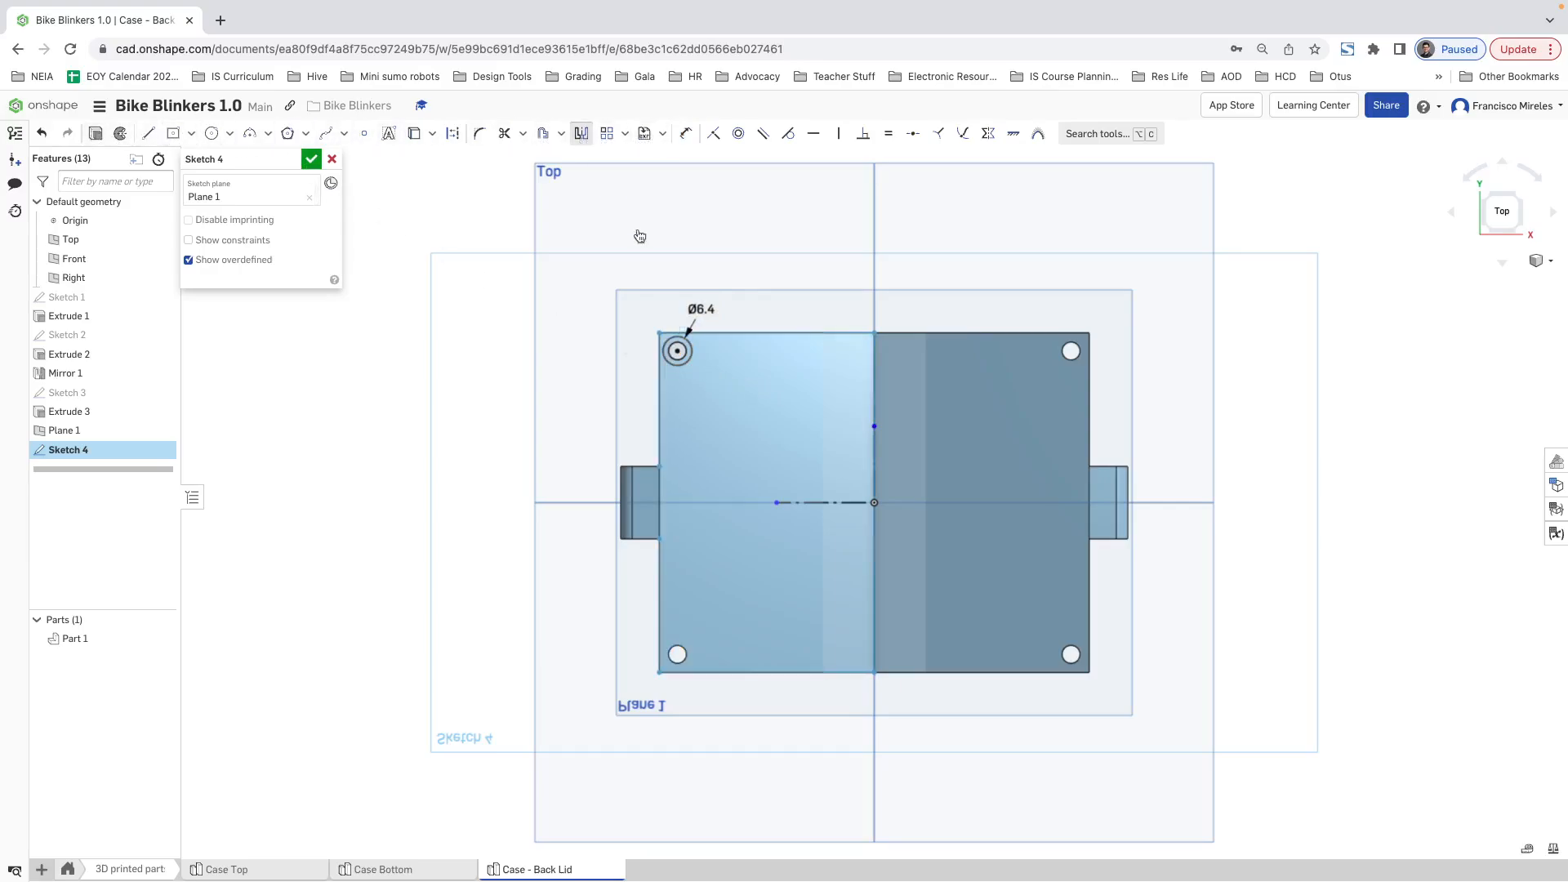
{"action": "scroll", "coordinate": [690, 349], "scroll_direction": "up", "scroll_amount": 3}
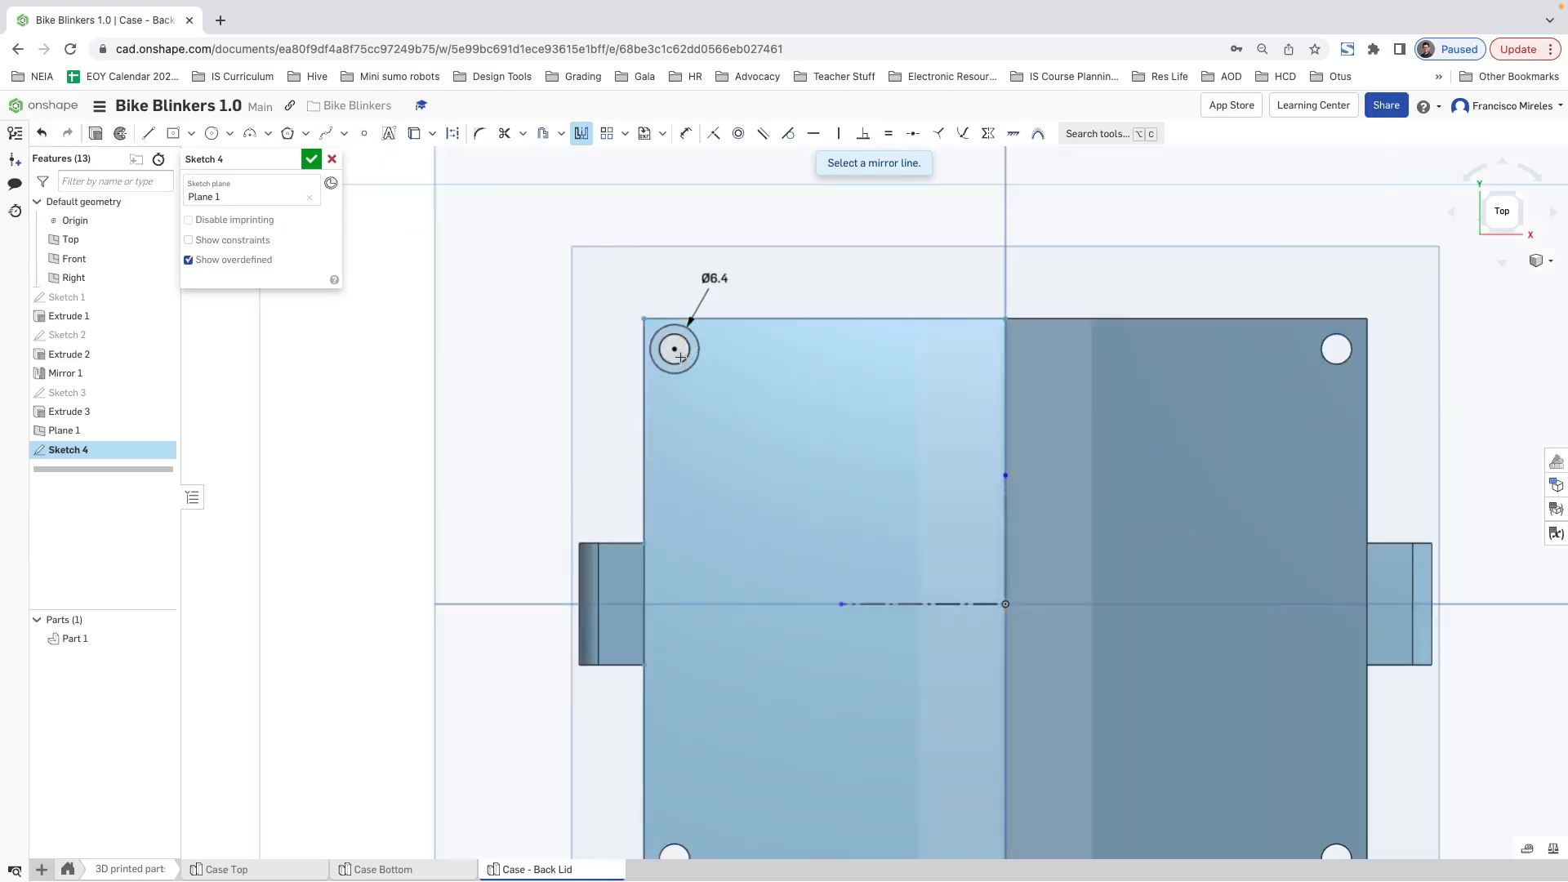
{"action": "key", "text": "Escape"}
{"action": "left_click_drag", "start_coordinate": [583, 281], "coordinate": [768, 438]}
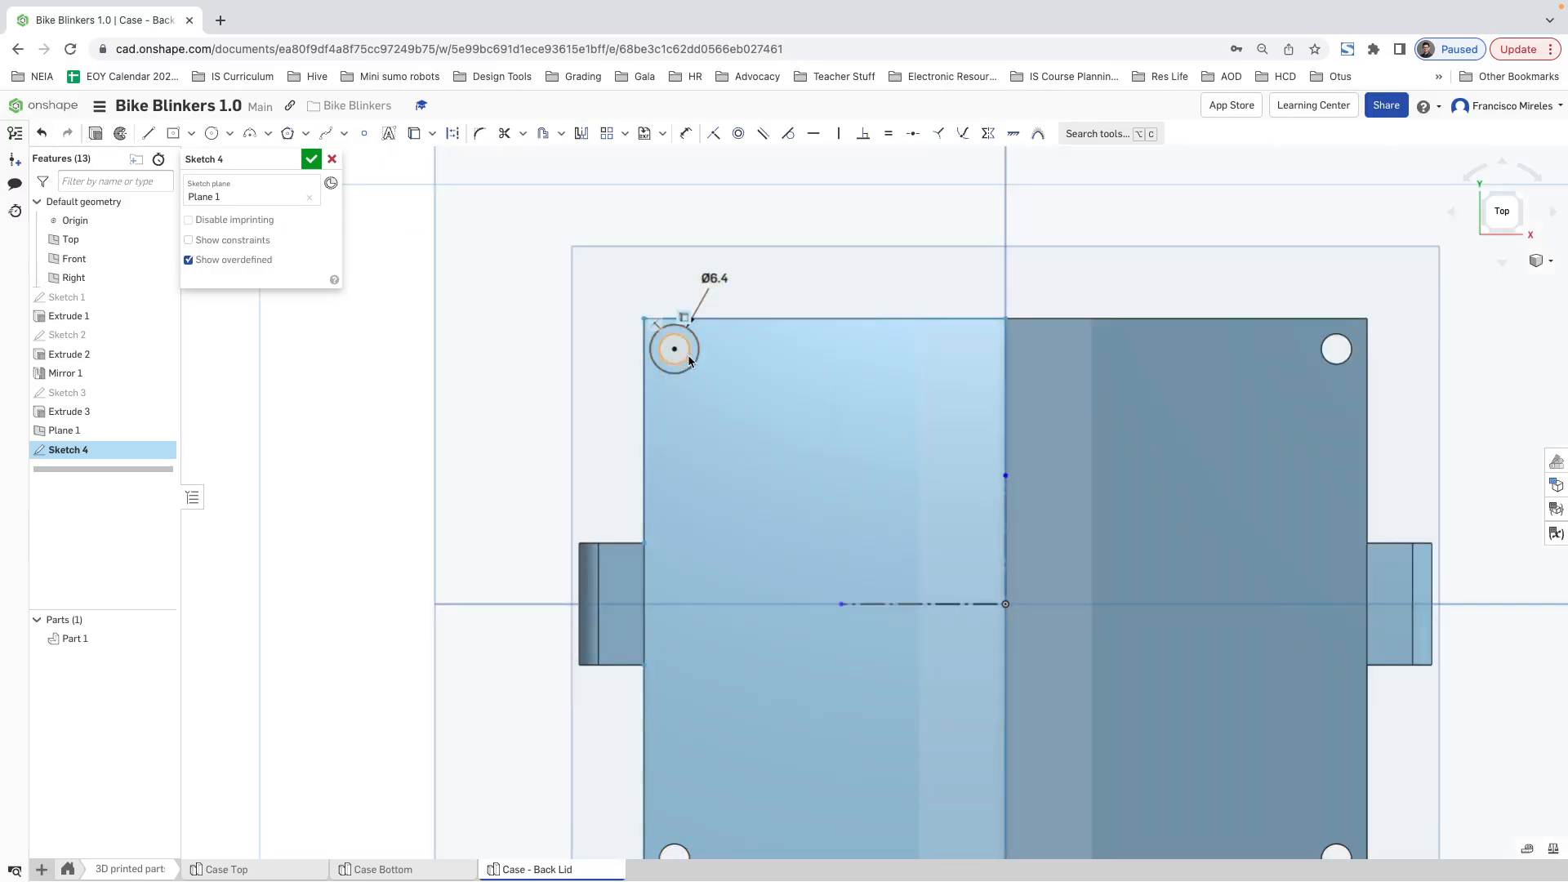
{"action": "left_click", "coordinate": [583, 138]}
{"action": "key", "text": "Escape"}
{"action": "left_click", "coordinate": [685, 362]}
{"action": "key", "text": "Escape"}
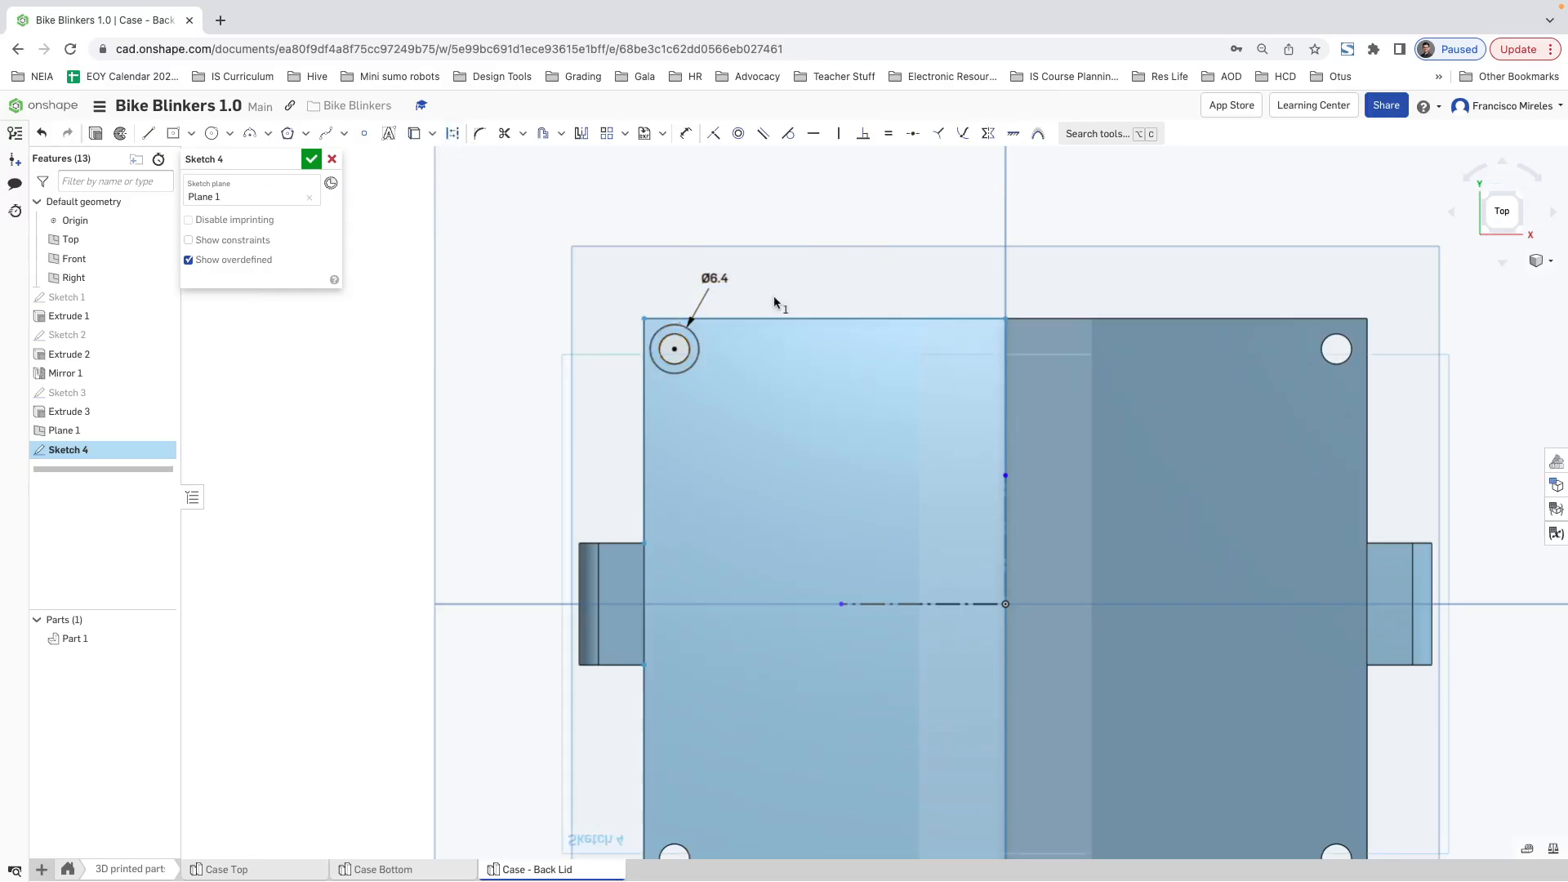
Step: Mirror the 6.4 mm circle across the vertical construction line onto the upper-right screw hole
{"action": "left_click", "coordinate": [700, 353]}
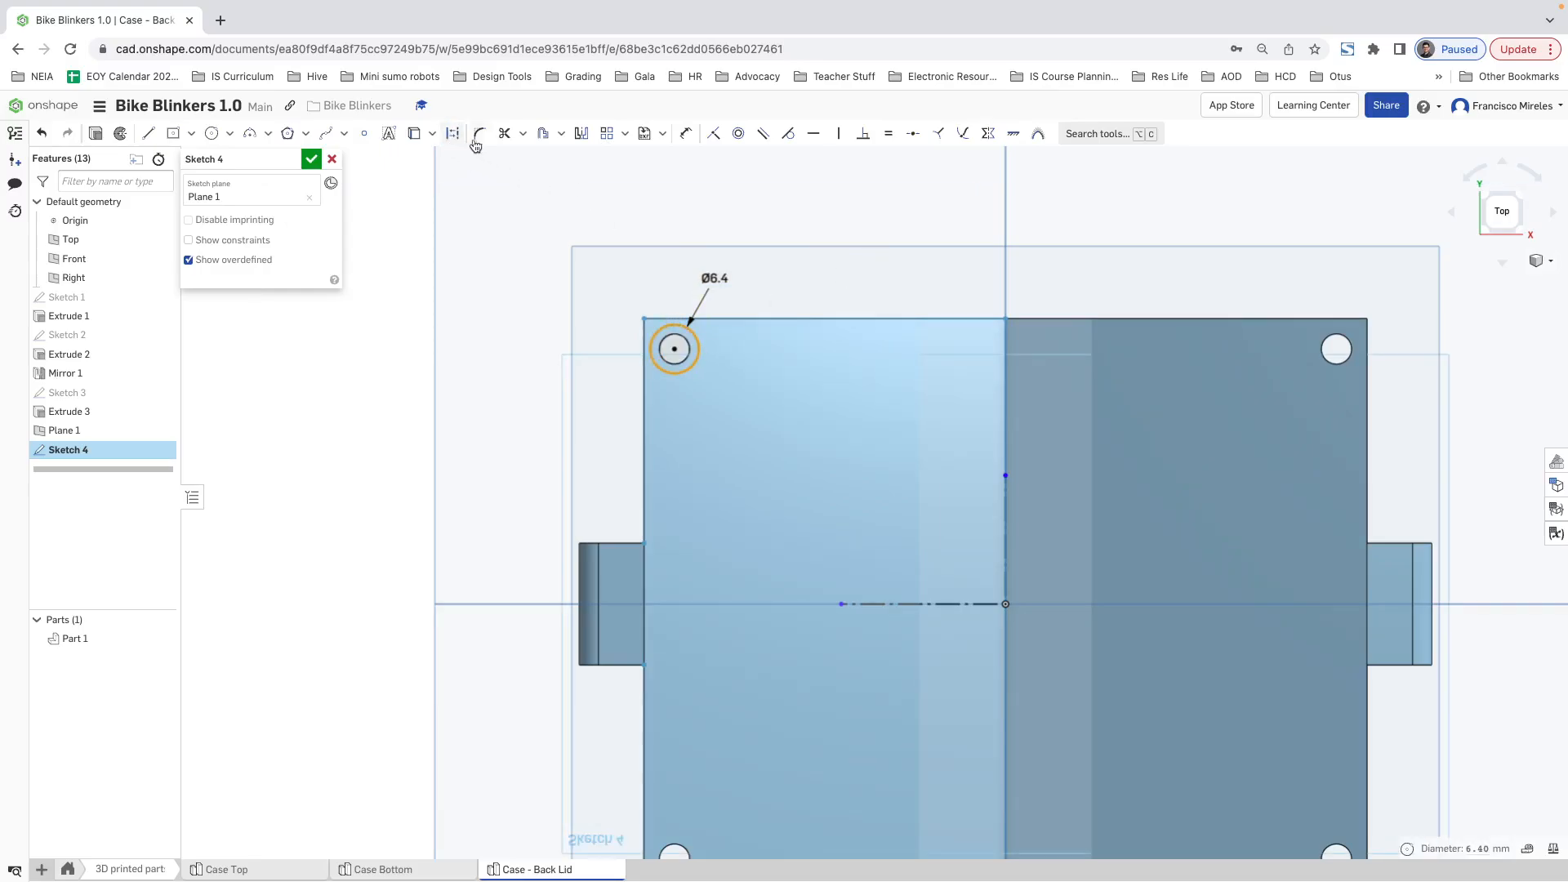
{"action": "left_click", "coordinate": [582, 133]}
{"action": "left_click", "coordinate": [1004, 499]}
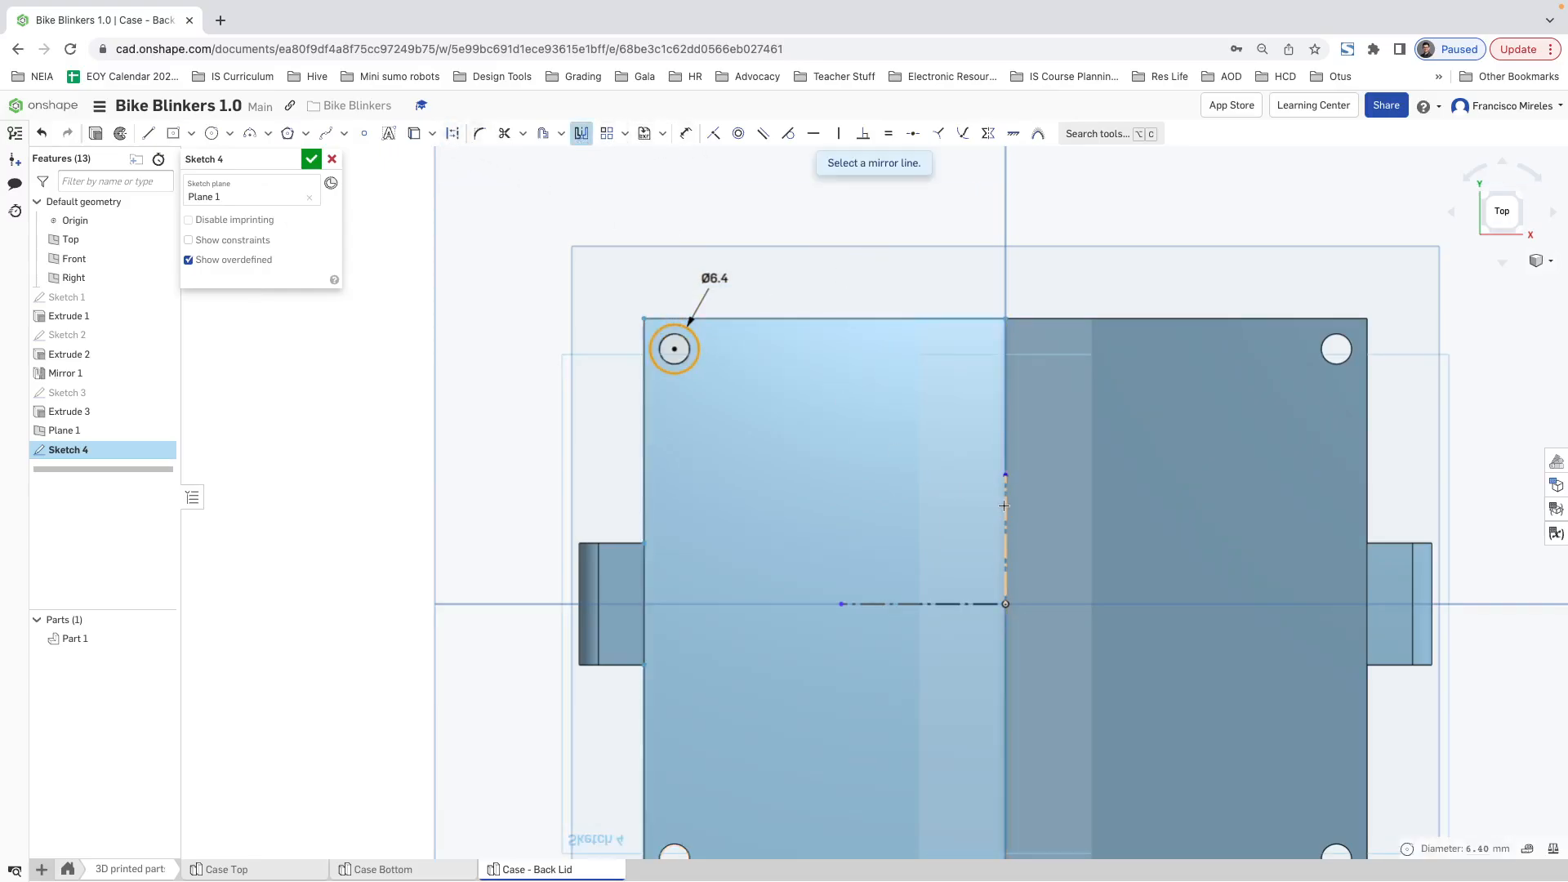
{"action": "key", "text": "Escape"}
Step: Mirror both upper recess circles across the horizontal construction line onto the two lower screw holes
{"action": "scroll", "coordinate": [743, 376], "scroll_direction": "up", "scroll_amount": 2}
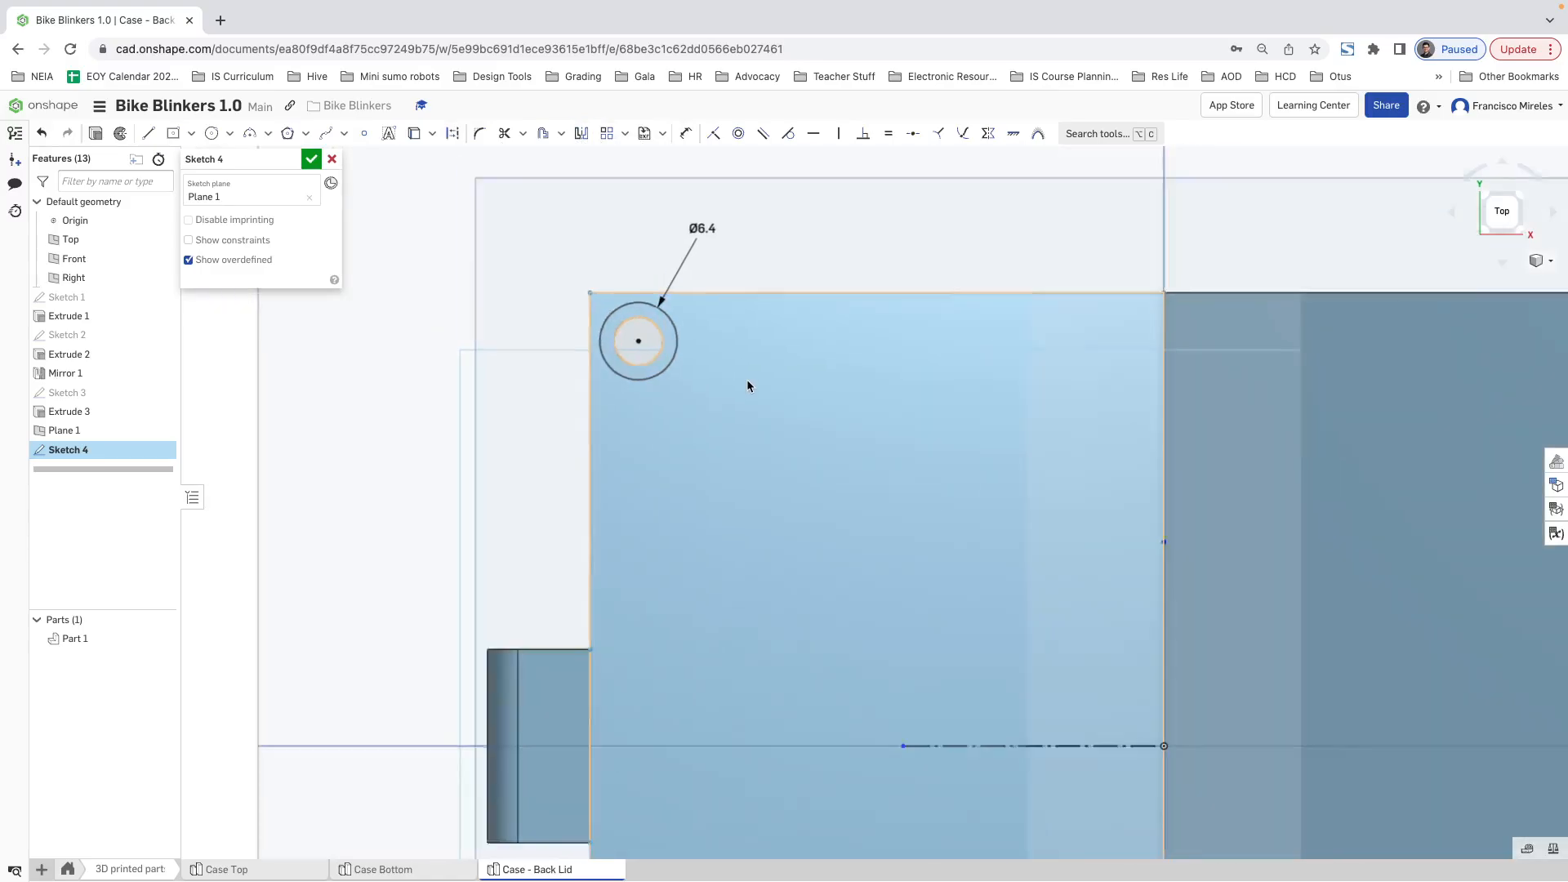
{"action": "scroll", "coordinate": [768, 408], "scroll_direction": "down", "scroll_amount": 4}
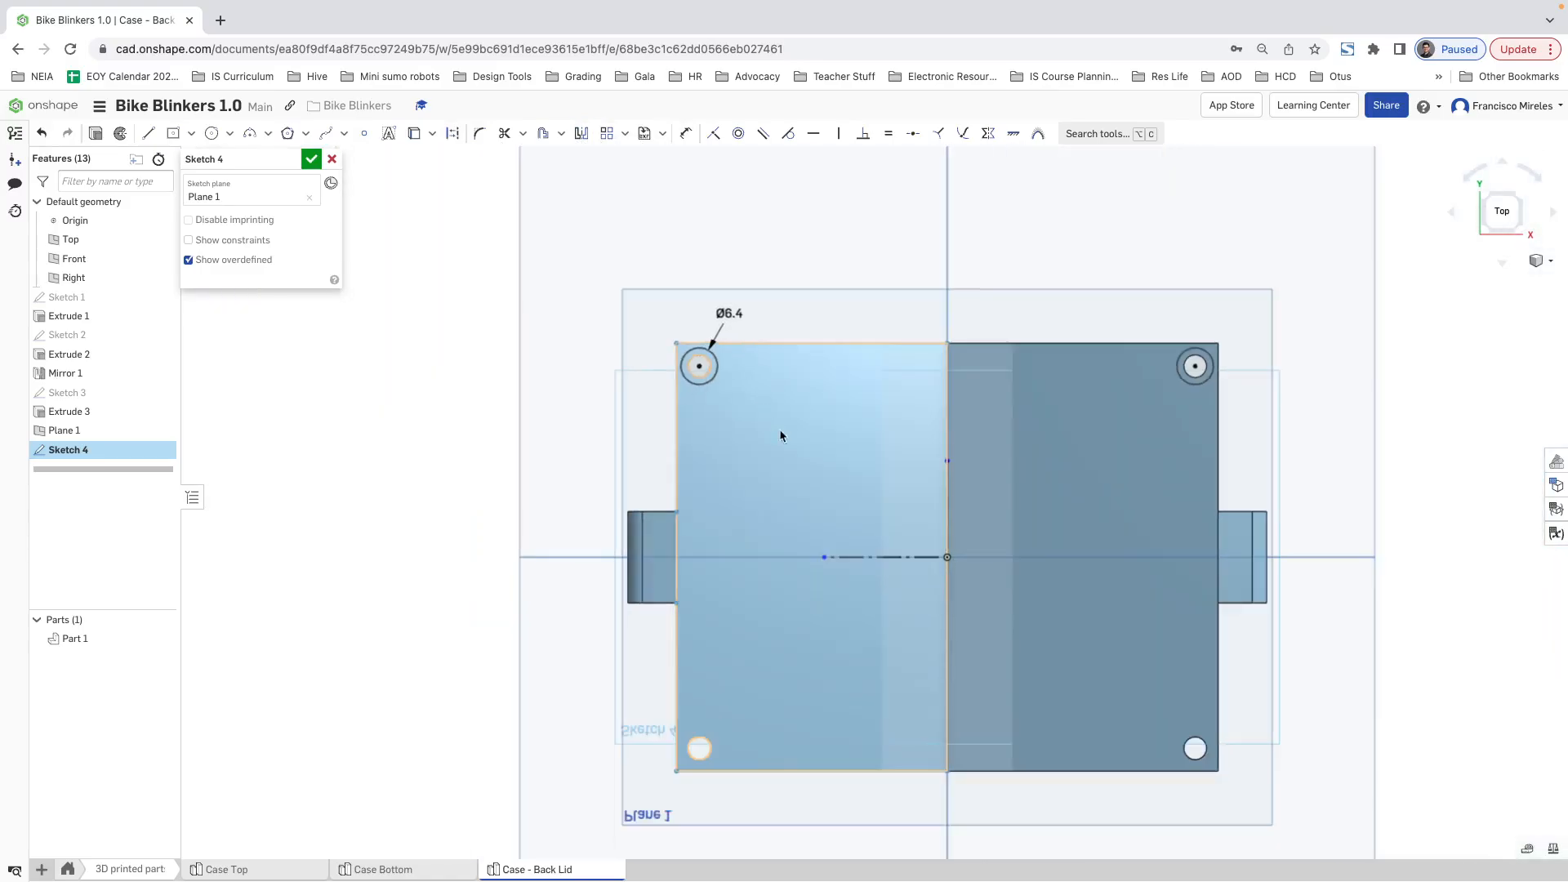
{"action": "left_click", "coordinate": [713, 375]}
{"action": "left_click", "coordinate": [1197, 377]}
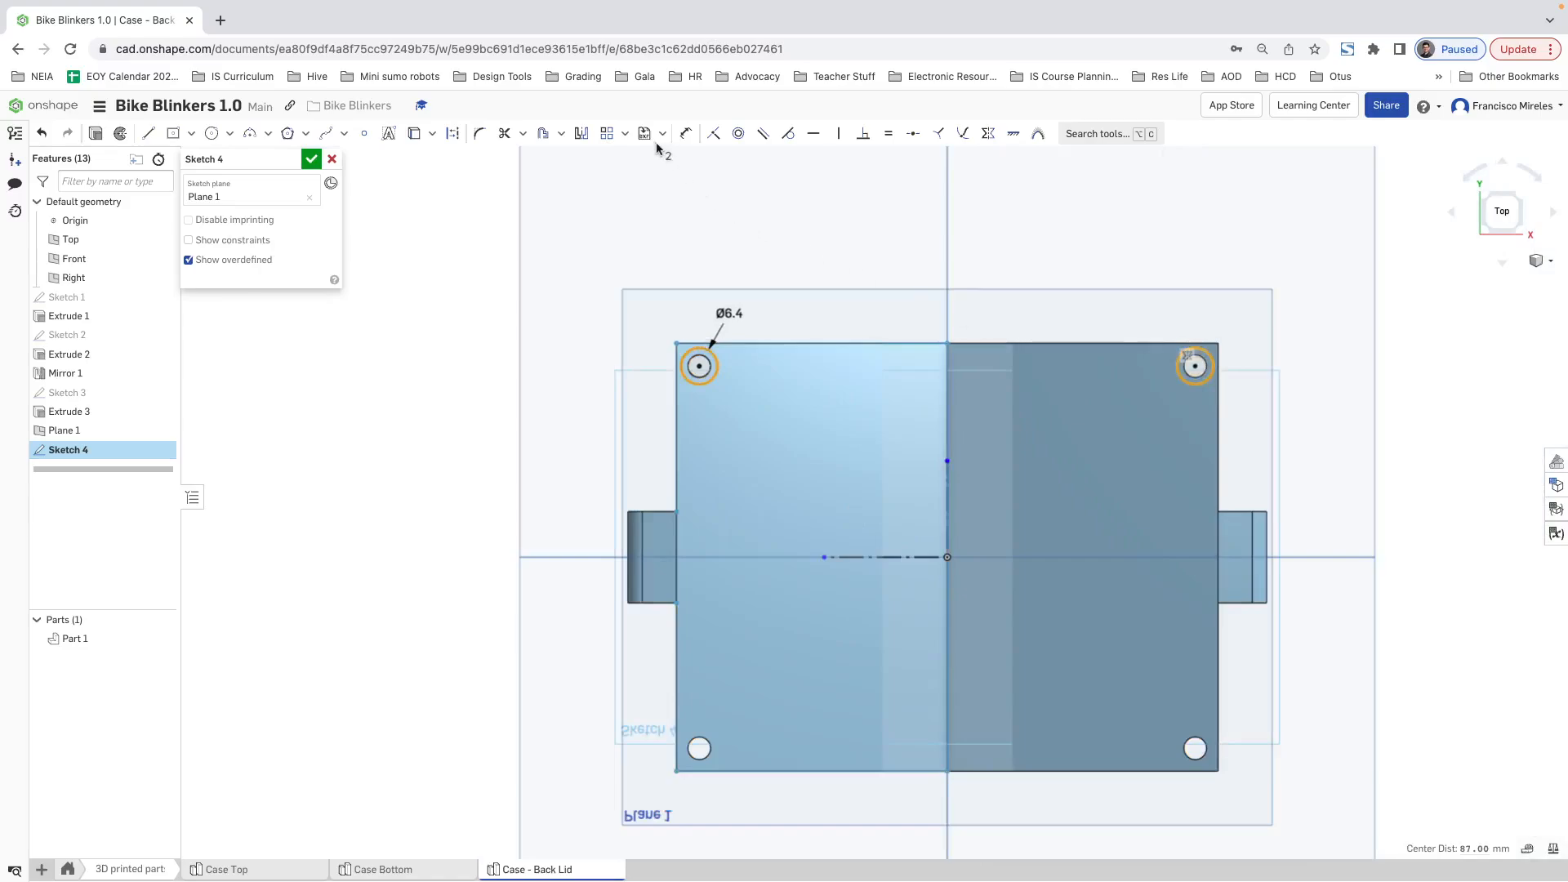
{"action": "left_click", "coordinate": [581, 133]}
{"action": "left_click", "coordinate": [818, 572]}
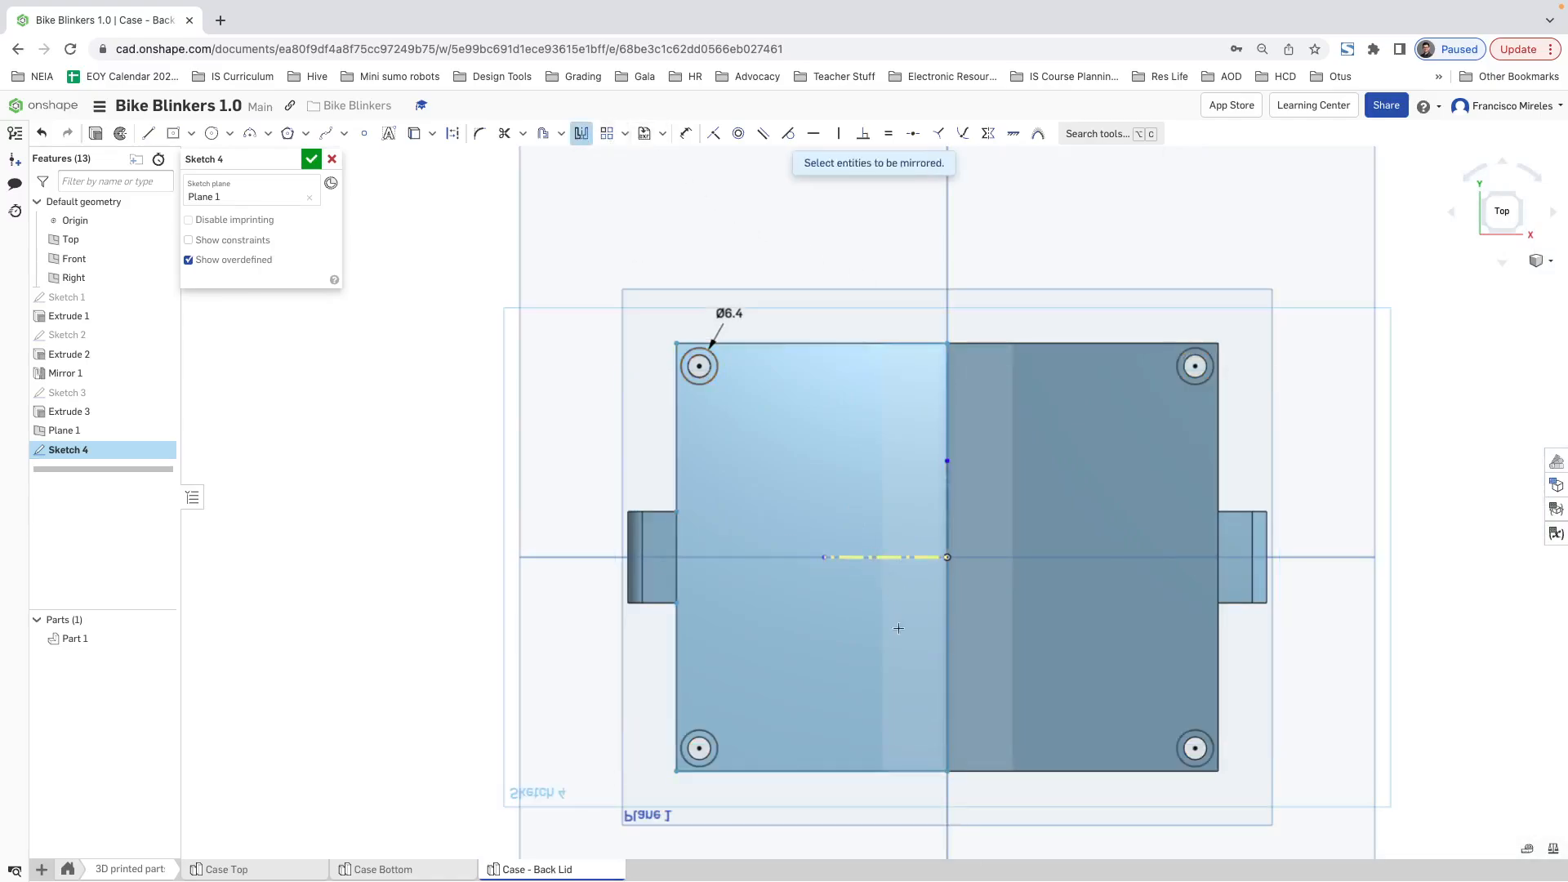
{"action": "key", "text": "Escape"}
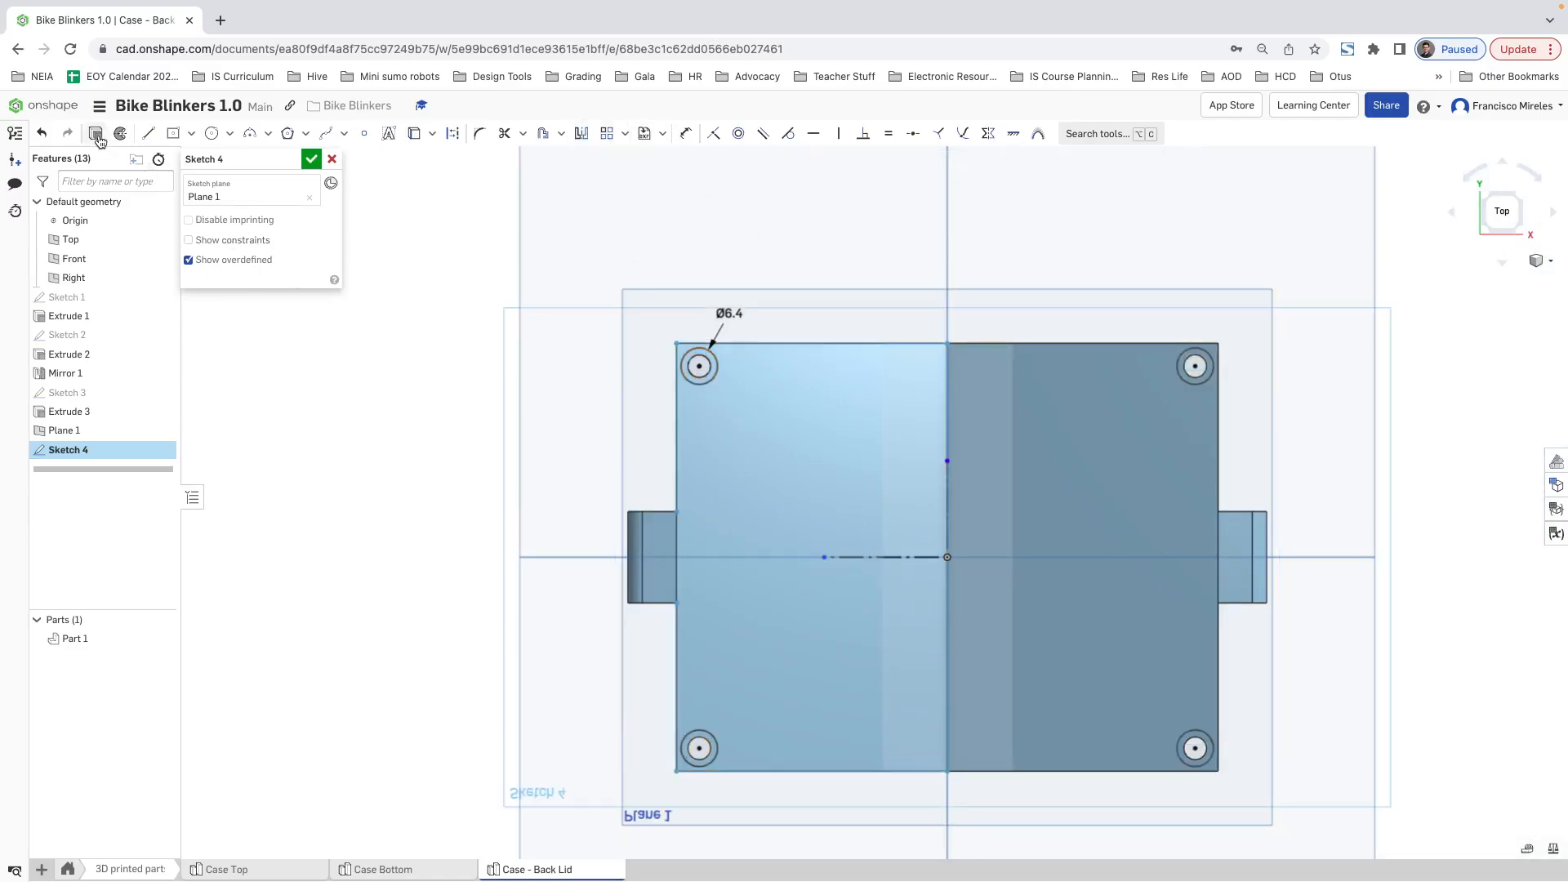
Step: Extrude the four recess circles as a Remove cut, Through all, up through the lid's sloped faces
{"action": "left_click", "coordinate": [97, 136]}
{"action": "right_click_drag", "start_coordinate": [1315, 521], "coordinate": [1323, 468]}
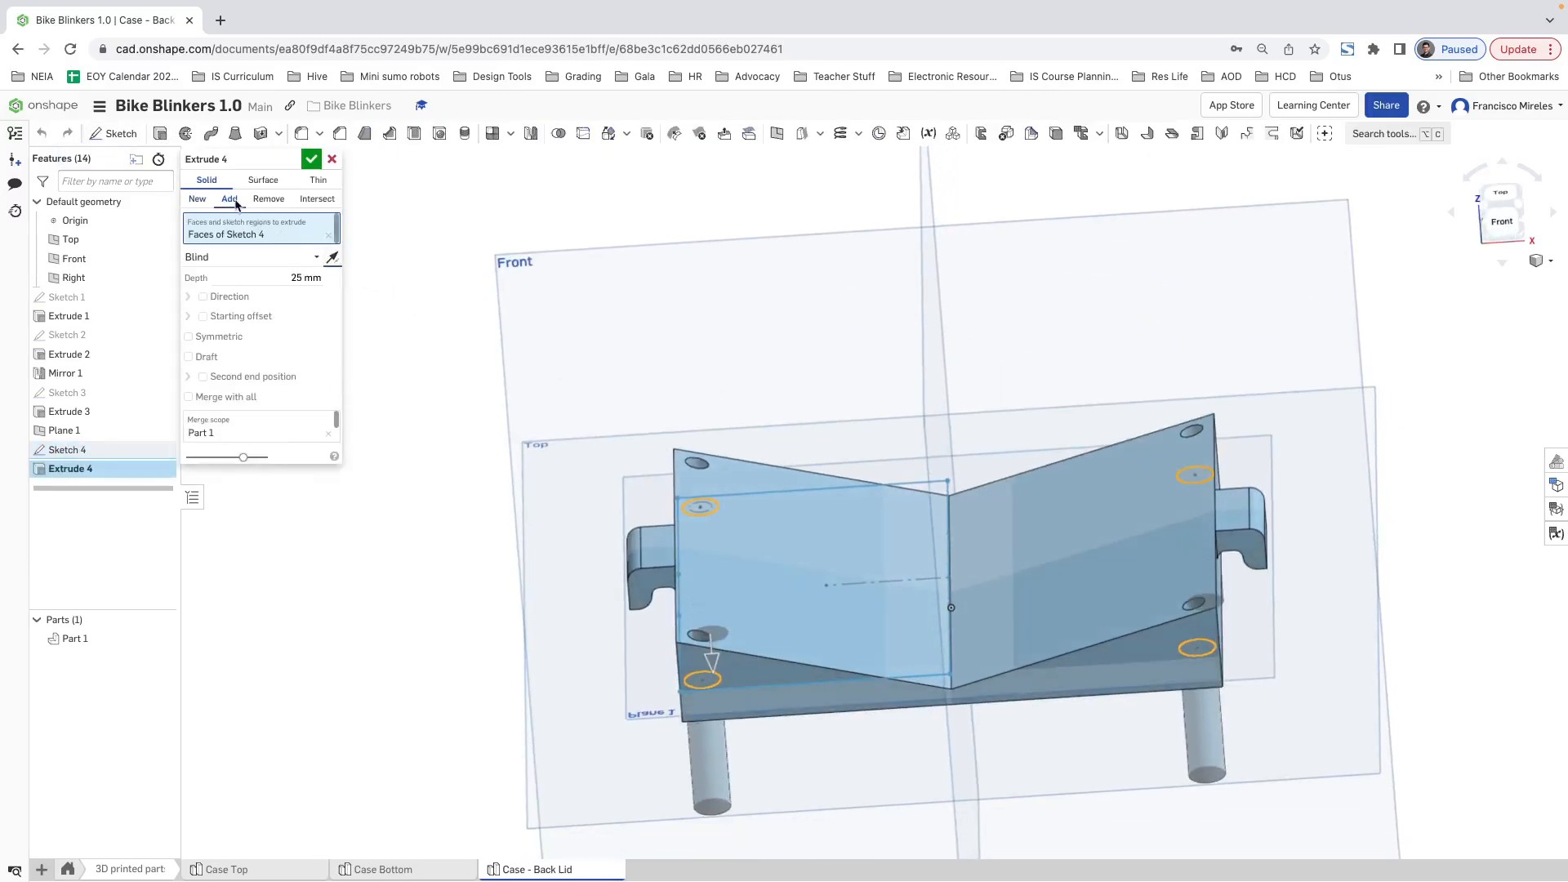
{"action": "left_click", "coordinate": [269, 199]}
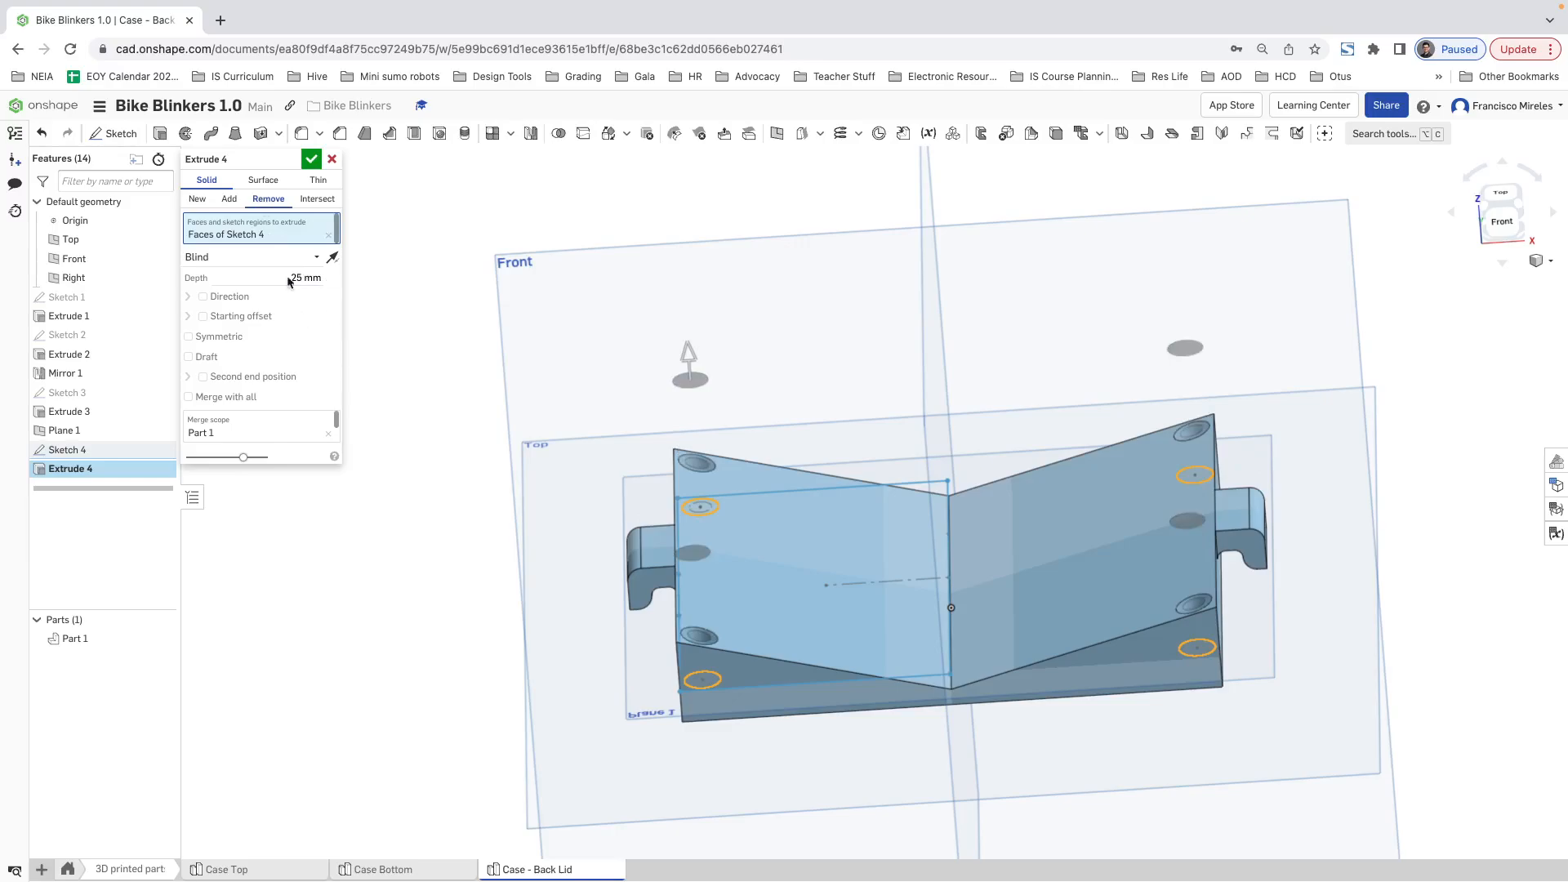
{"action": "left_click", "coordinate": [317, 257]}
{"action": "left_click", "coordinate": [238, 375]}
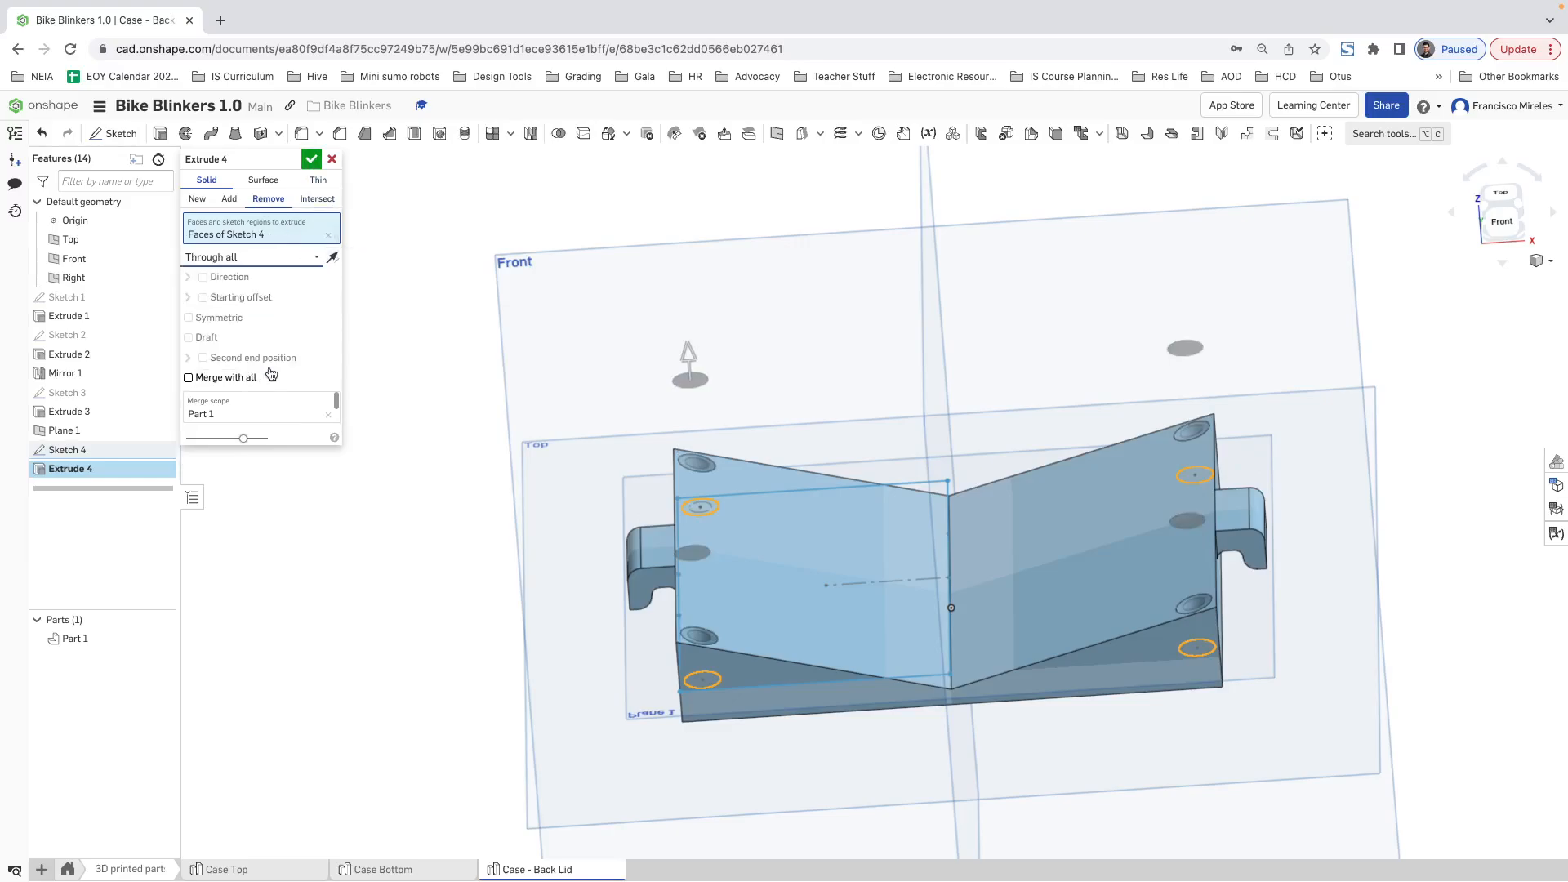
{"action": "left_click", "coordinate": [311, 158]}
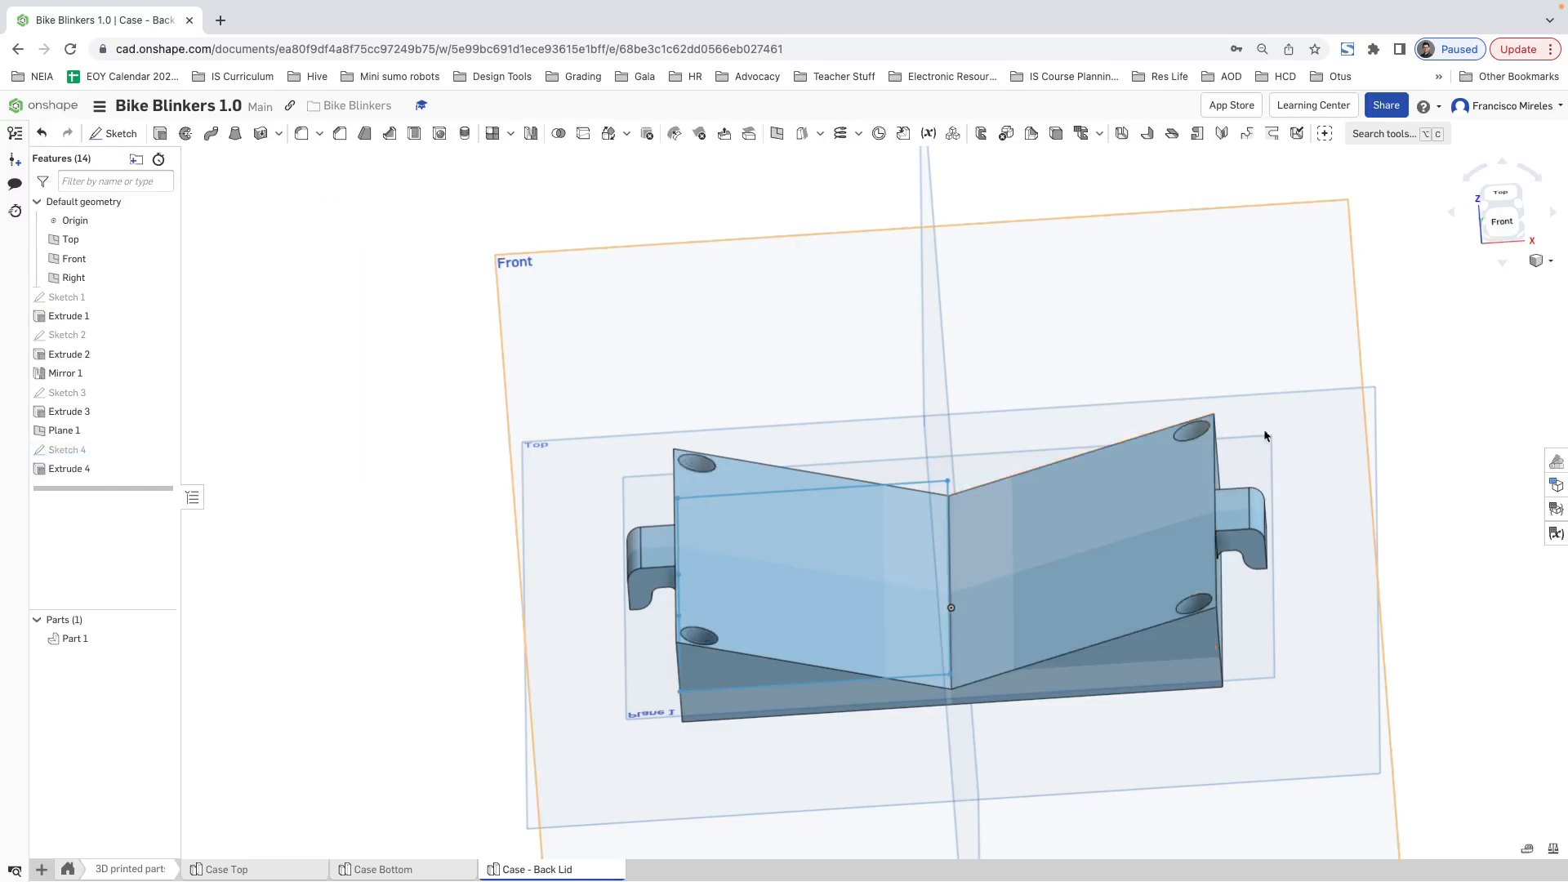
{"action": "right_click_drag", "start_coordinate": [1165, 427], "coordinate": [1306, 490]}
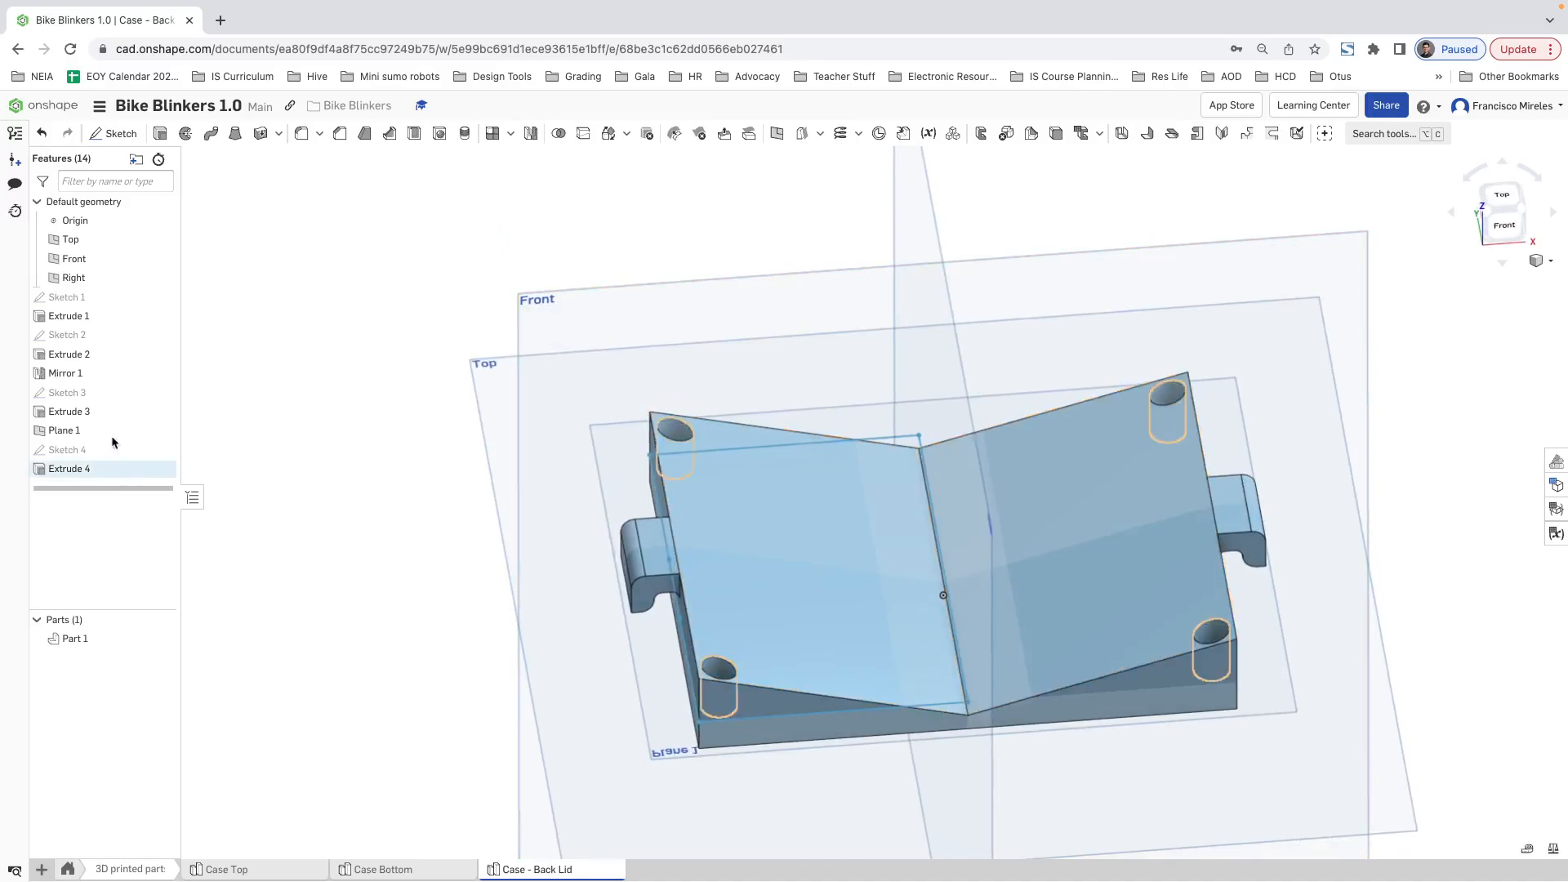
{"action": "right_click_drag", "start_coordinate": [856, 496], "coordinate": [916, 466]}
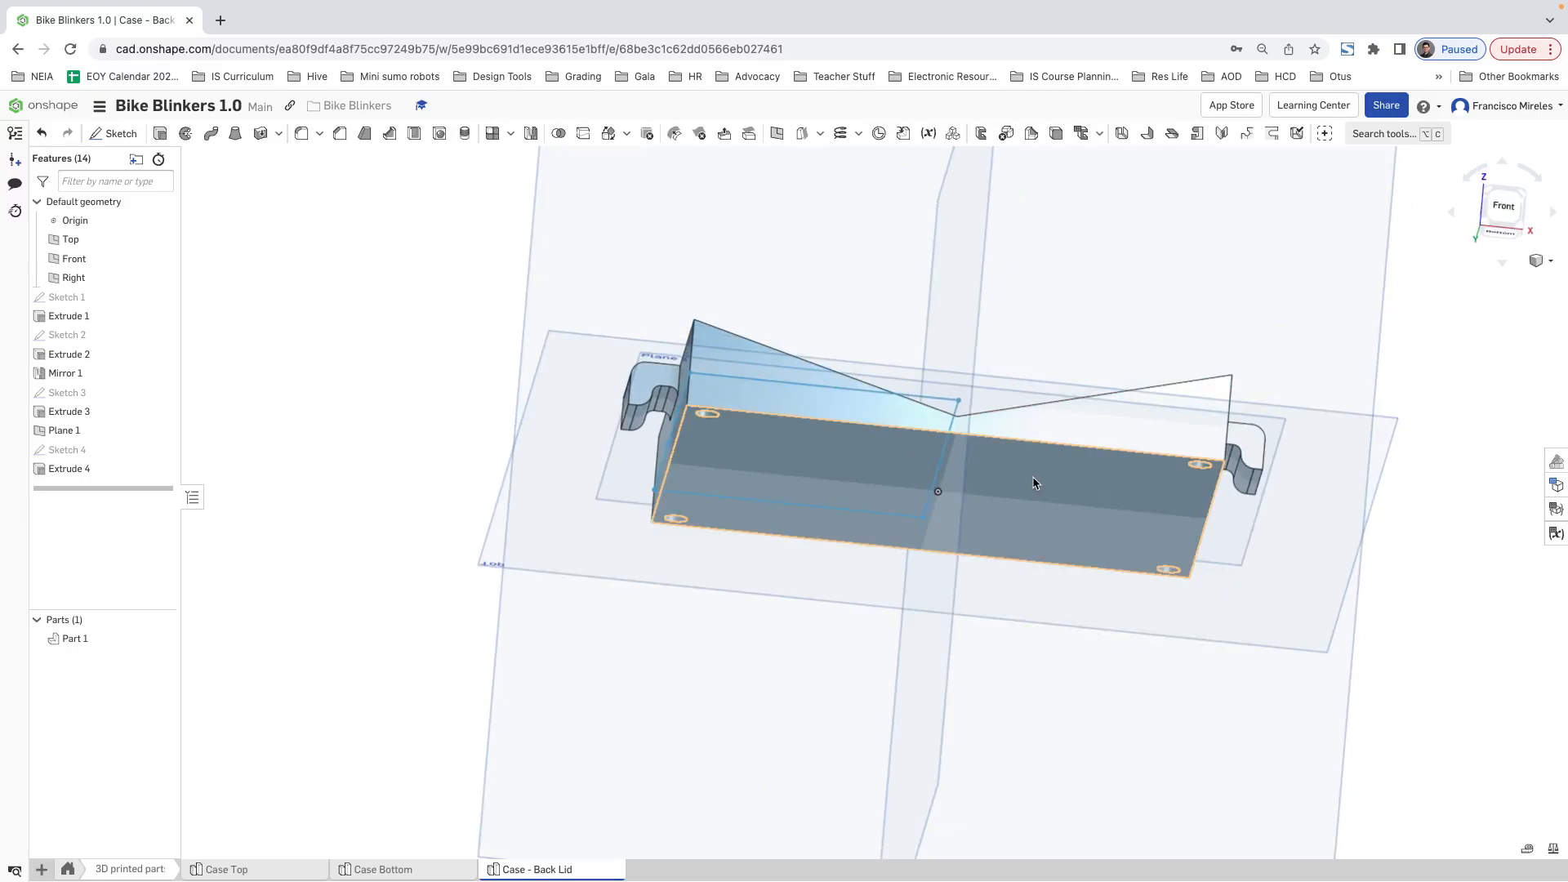
{"action": "right_click_drag", "start_coordinate": [1033, 483], "coordinate": [921, 431]}
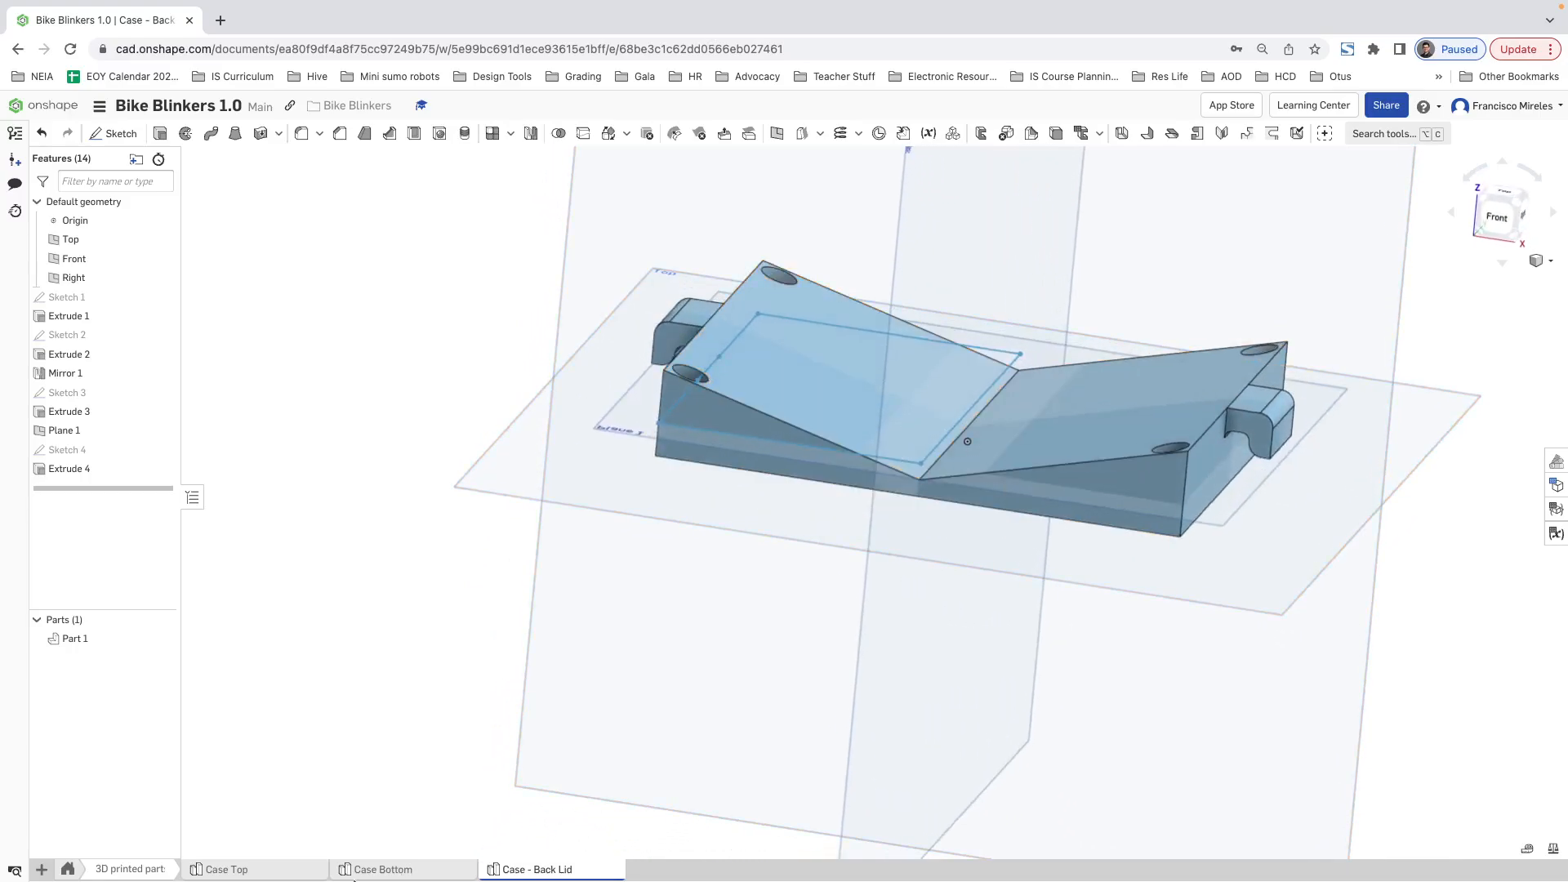
Step: Switch to the Blinkers Assembly and show the hidden case top
{"action": "left_click", "coordinate": [58, 870]}
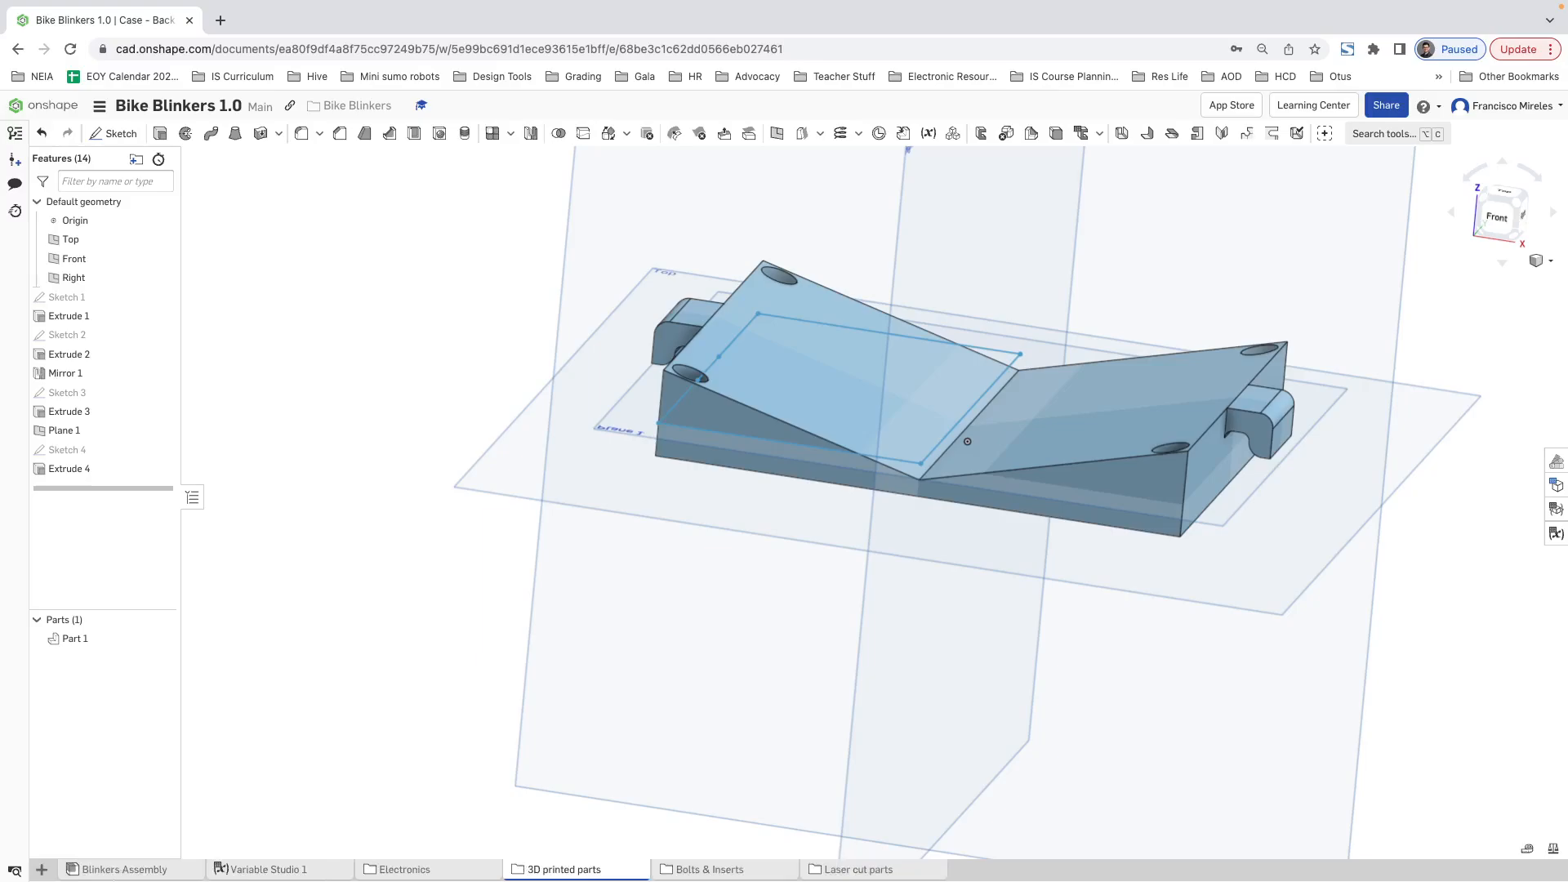
{"action": "left_click", "coordinate": [142, 871]}
{"action": "scroll", "coordinate": [699, 678], "scroll_direction": "down", "scroll_amount": 3}
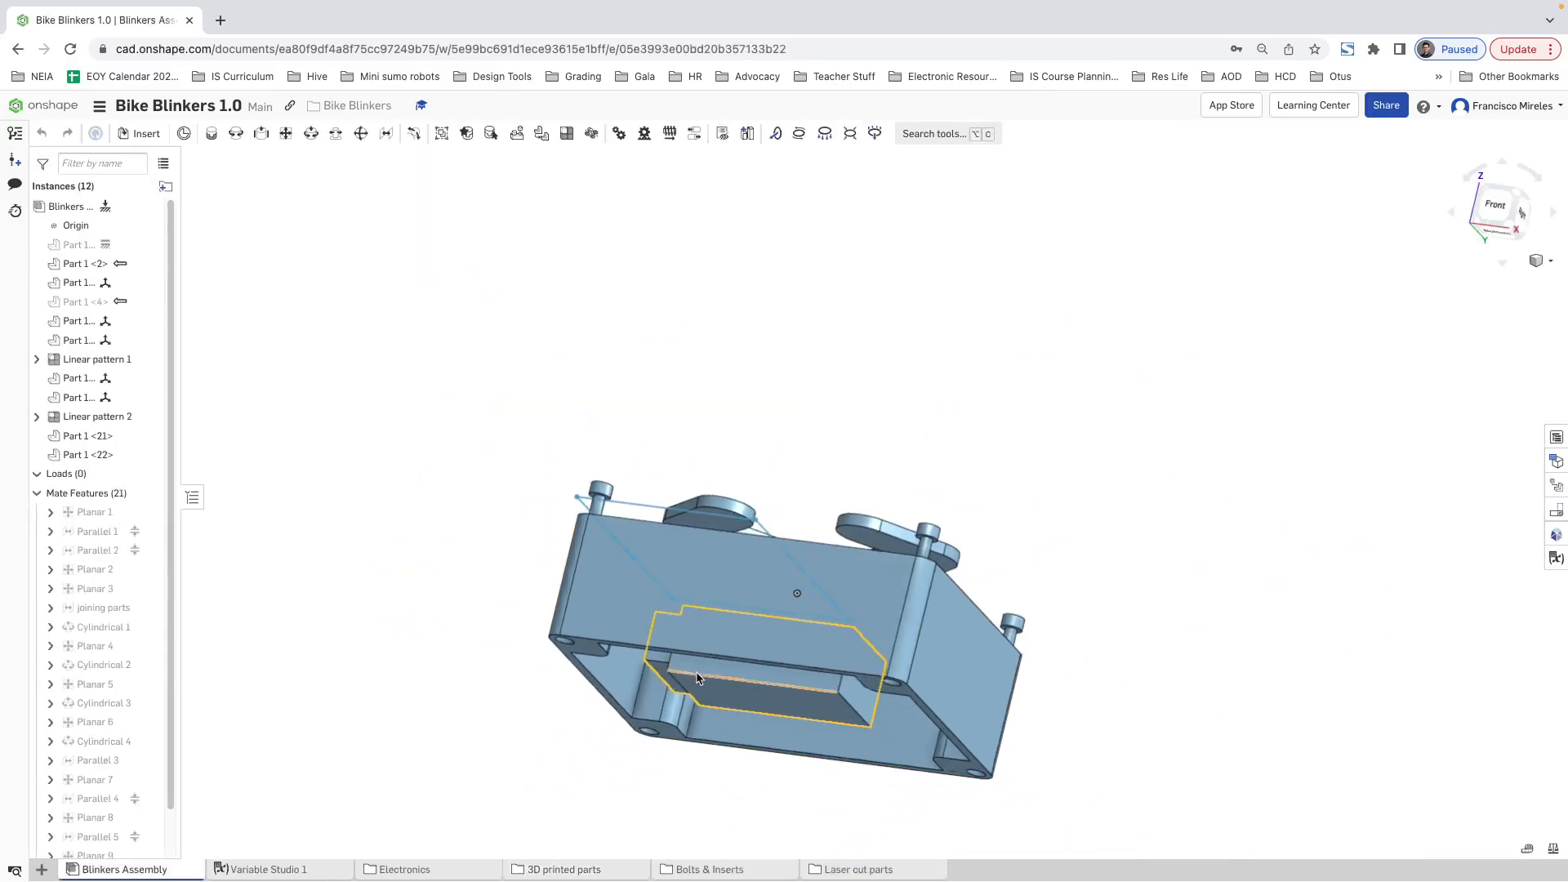
{"action": "left_click", "coordinate": [149, 302]}
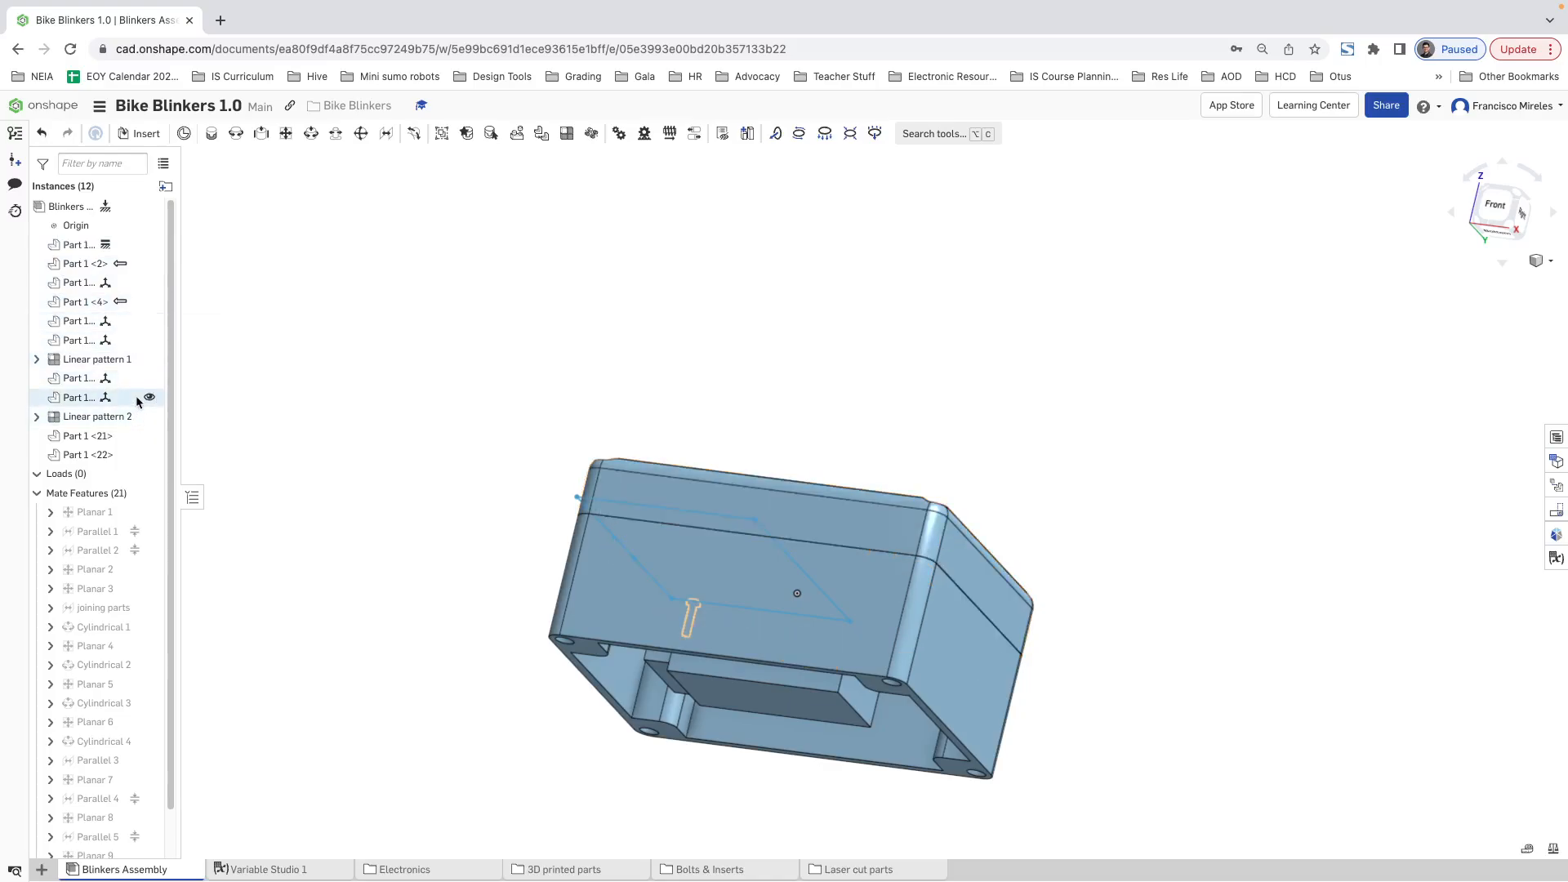
Step: Insert one M2x6x3.5 threaded insert from the current document into the assembly, beside the case's open back
{"action": "right_click_drag", "start_coordinate": [1086, 594], "coordinate": [1109, 463]}
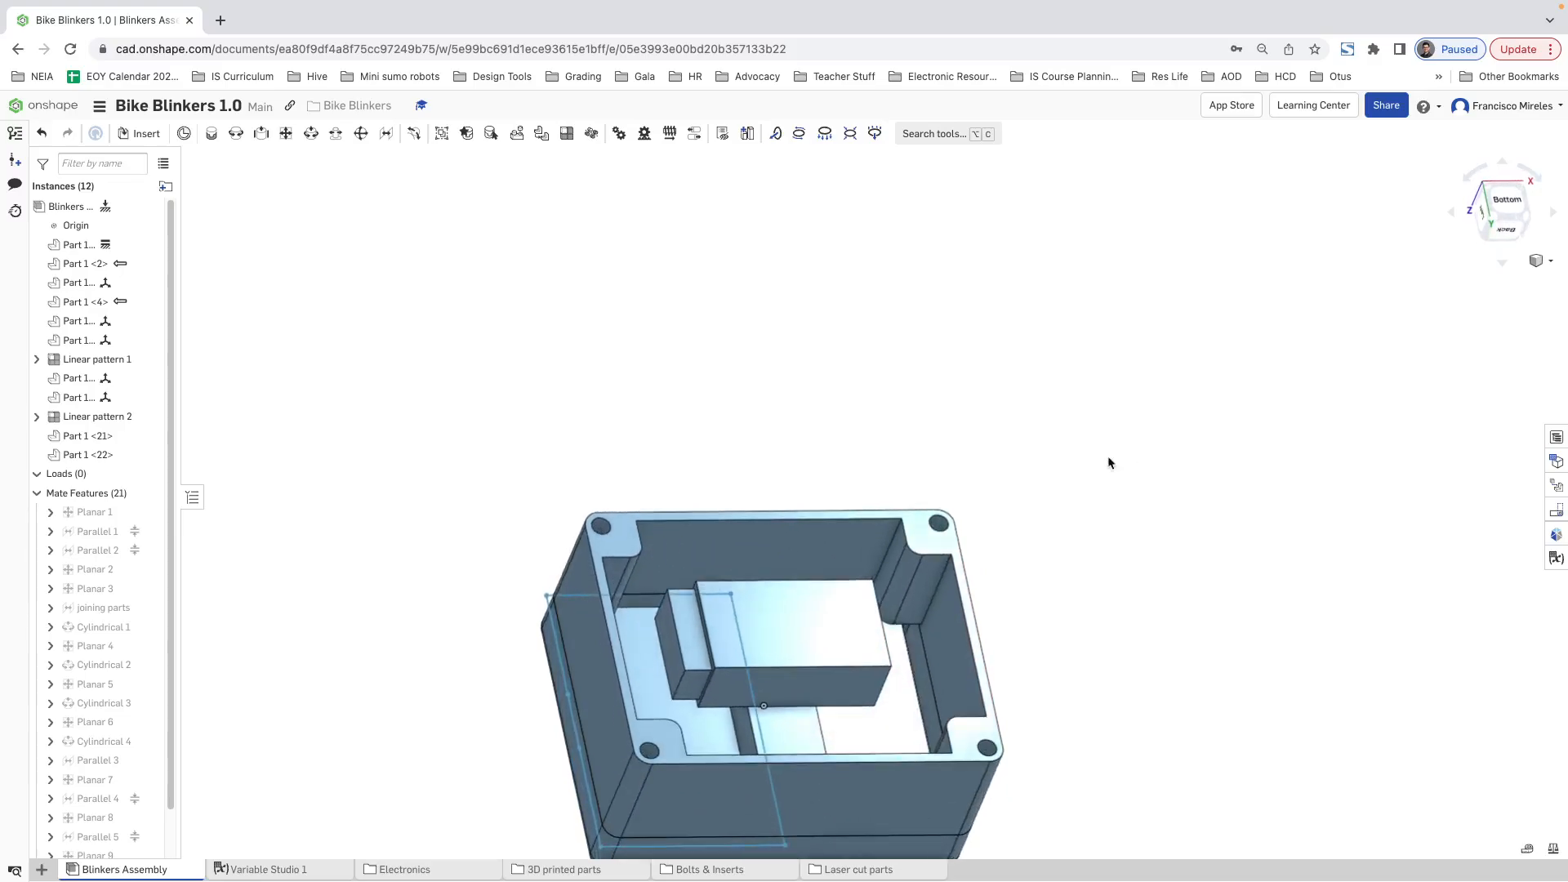
{"action": "left_click", "coordinate": [140, 133]}
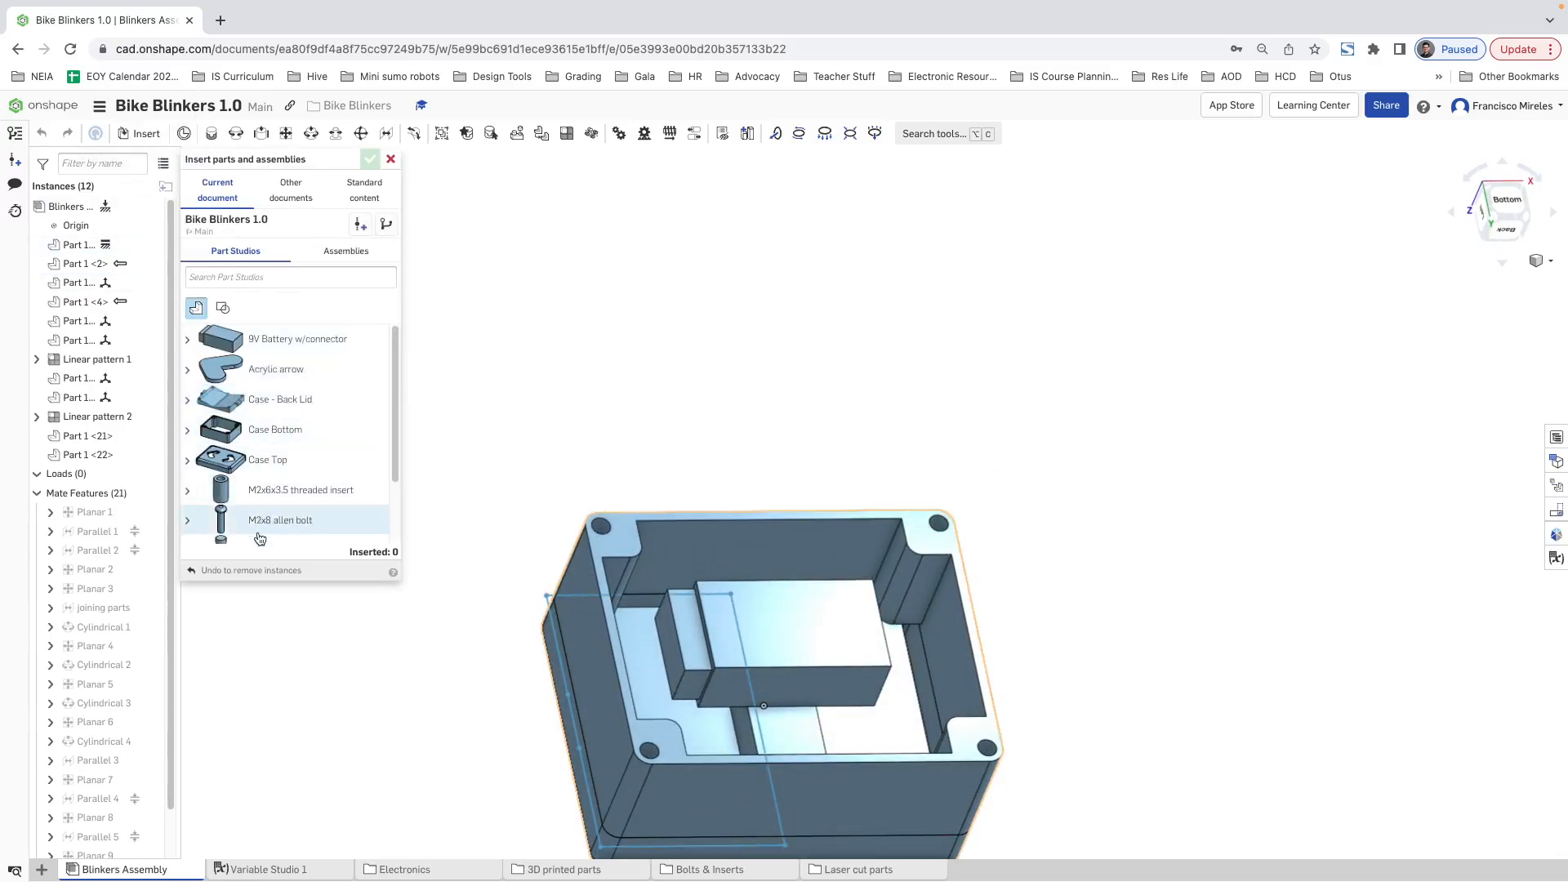
{"action": "scroll", "coordinate": [259, 538], "scroll_direction": "down", "scroll_amount": 2}
{"action": "left_click", "coordinate": [300, 408]}
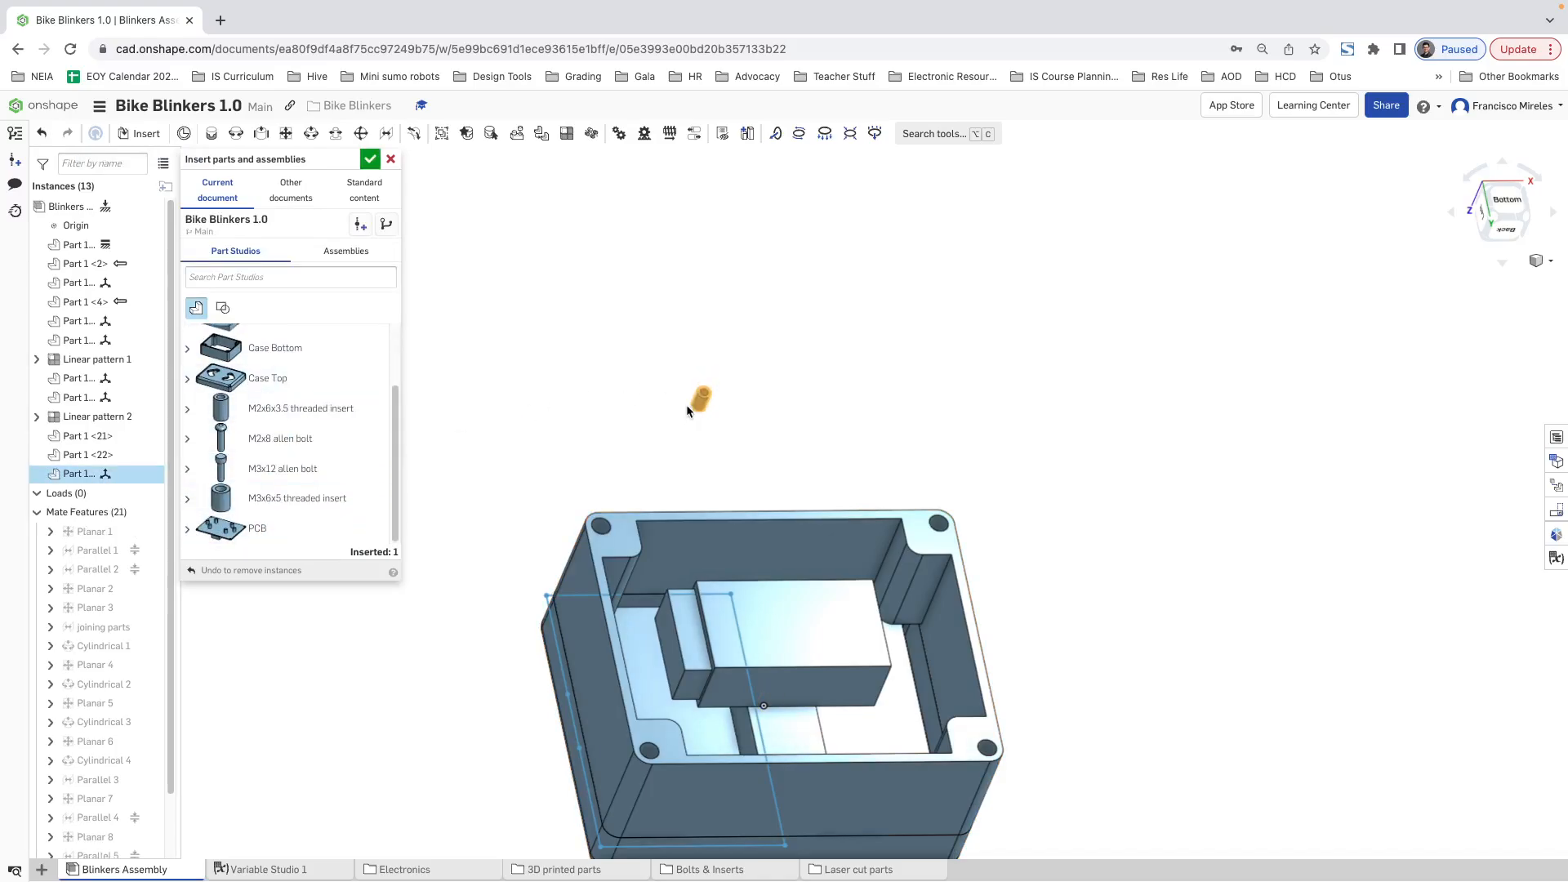
{"action": "key", "text": "Escape"}
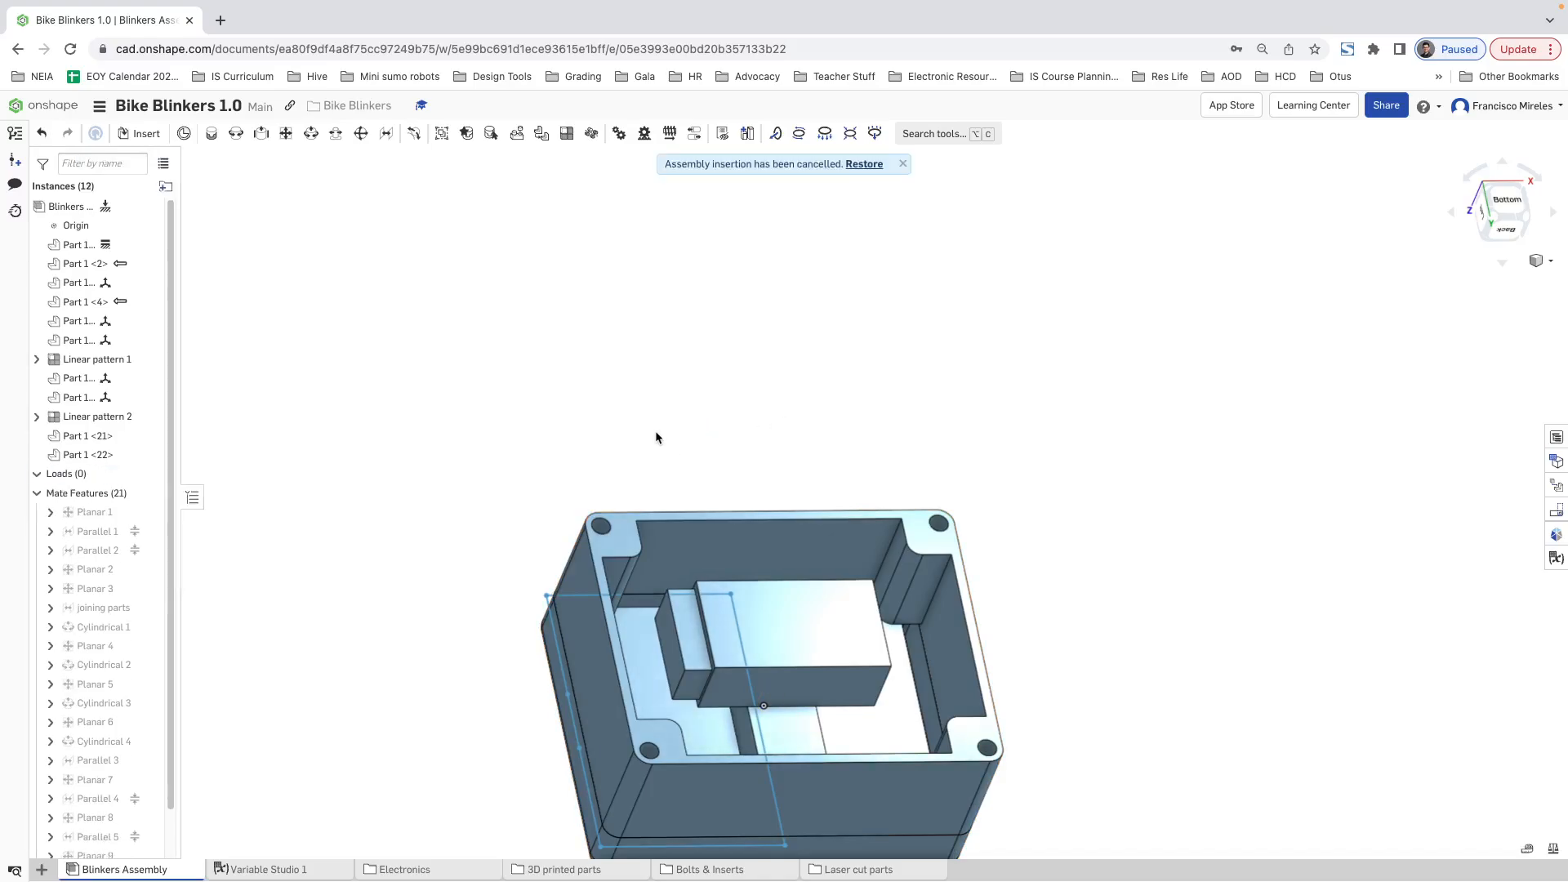
{"action": "left_click", "coordinate": [859, 165]}
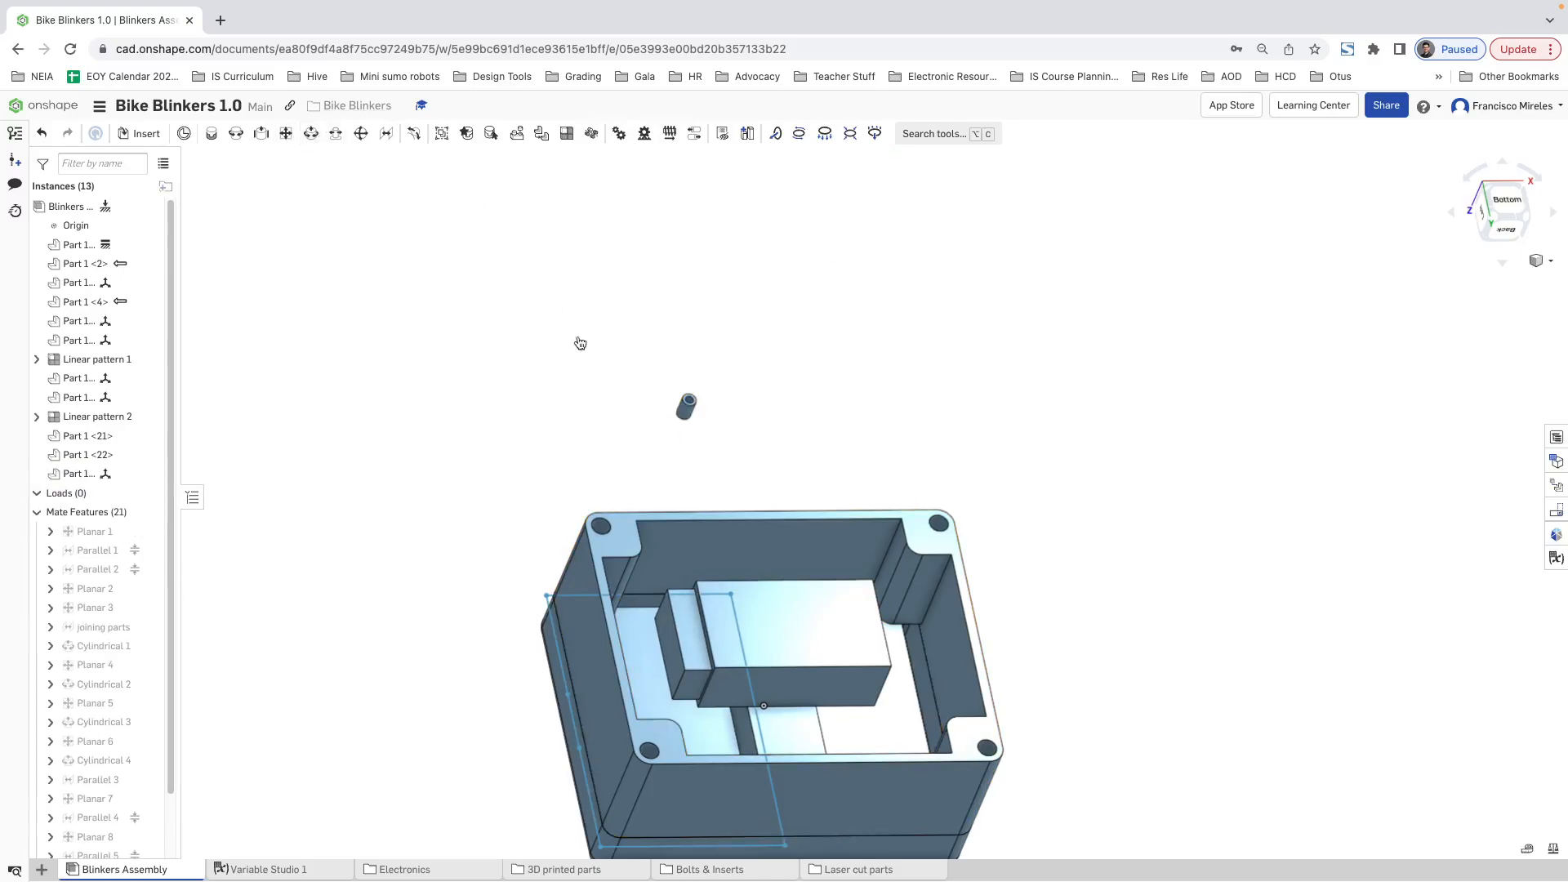
Step: Add a Cylindrical mate between the threaded insert and the upper-left corner hole on the case bottom's open side
{"action": "scroll", "coordinate": [677, 414], "scroll_direction": "up", "scroll_amount": 5}
{"action": "left_click", "coordinate": [698, 417]}
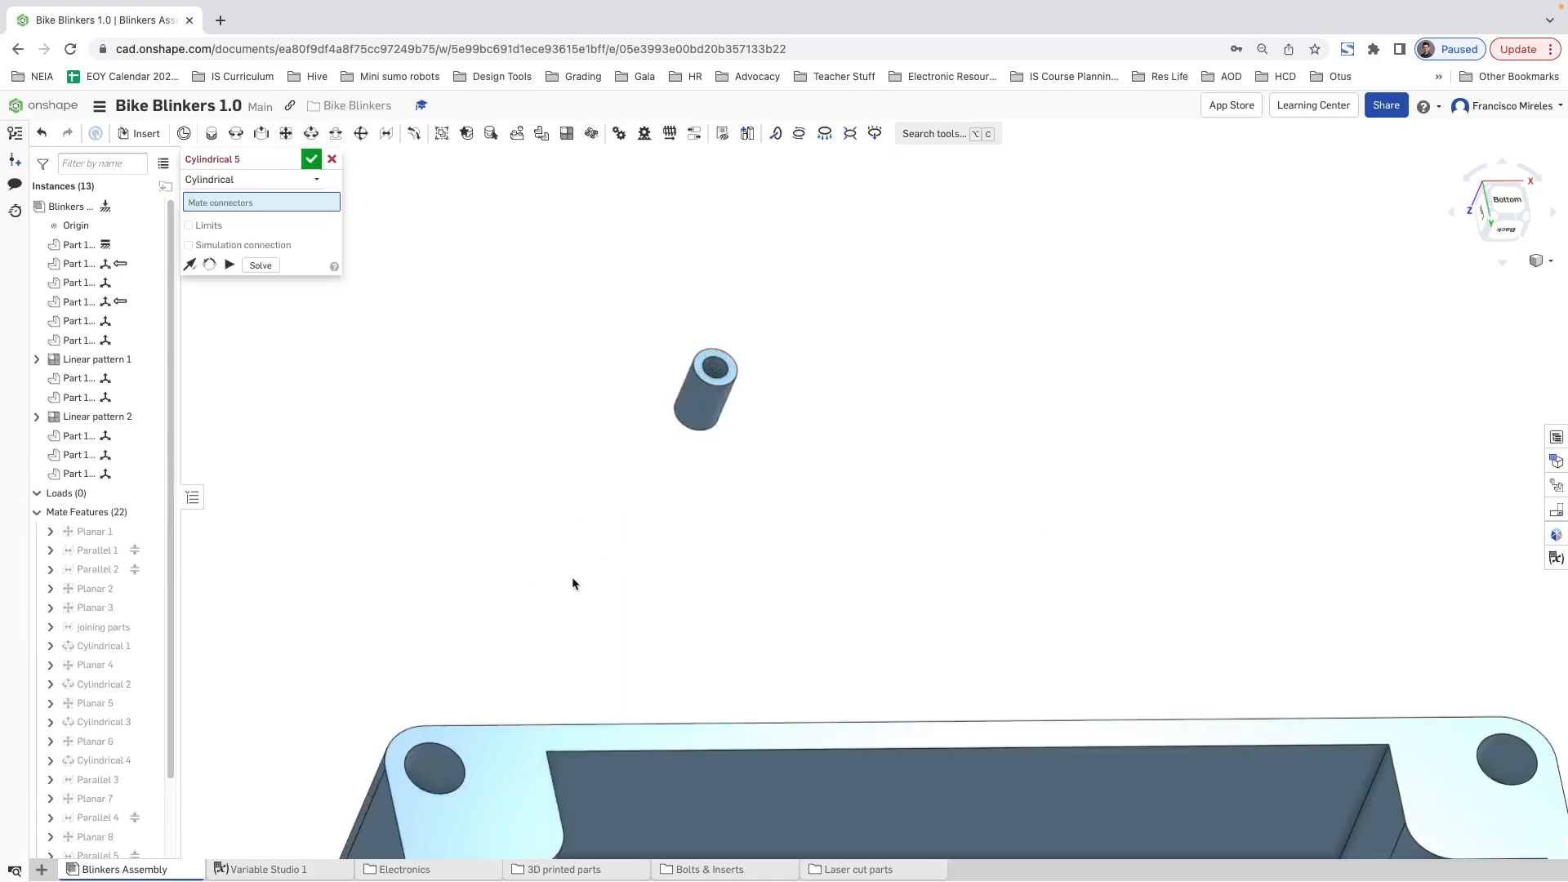
{"action": "left_click", "coordinate": [432, 765]}
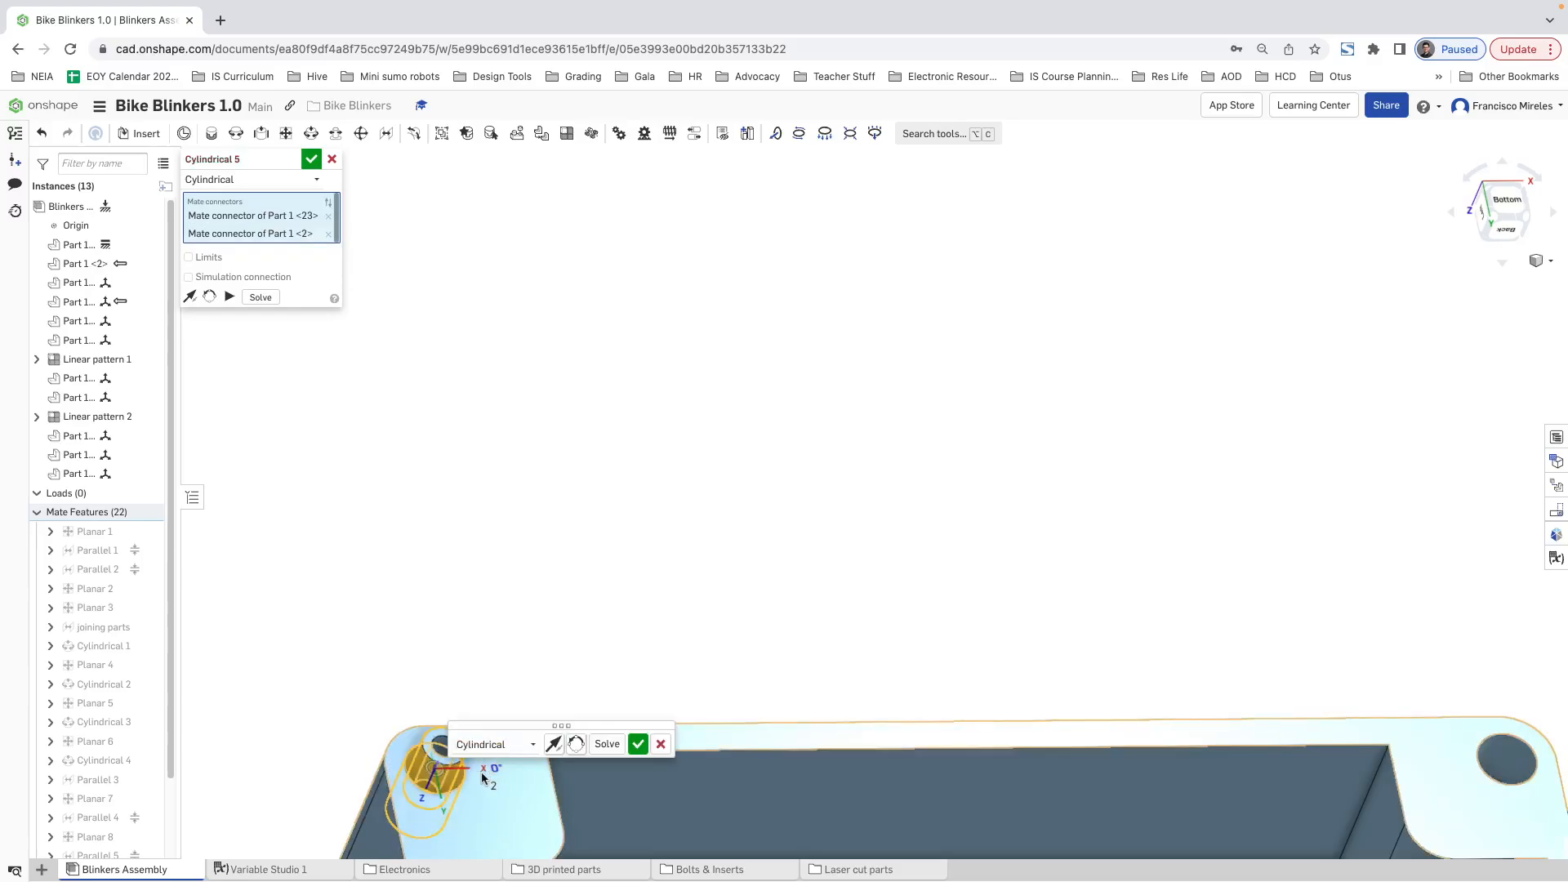
{"action": "left_click", "coordinate": [638, 744]}
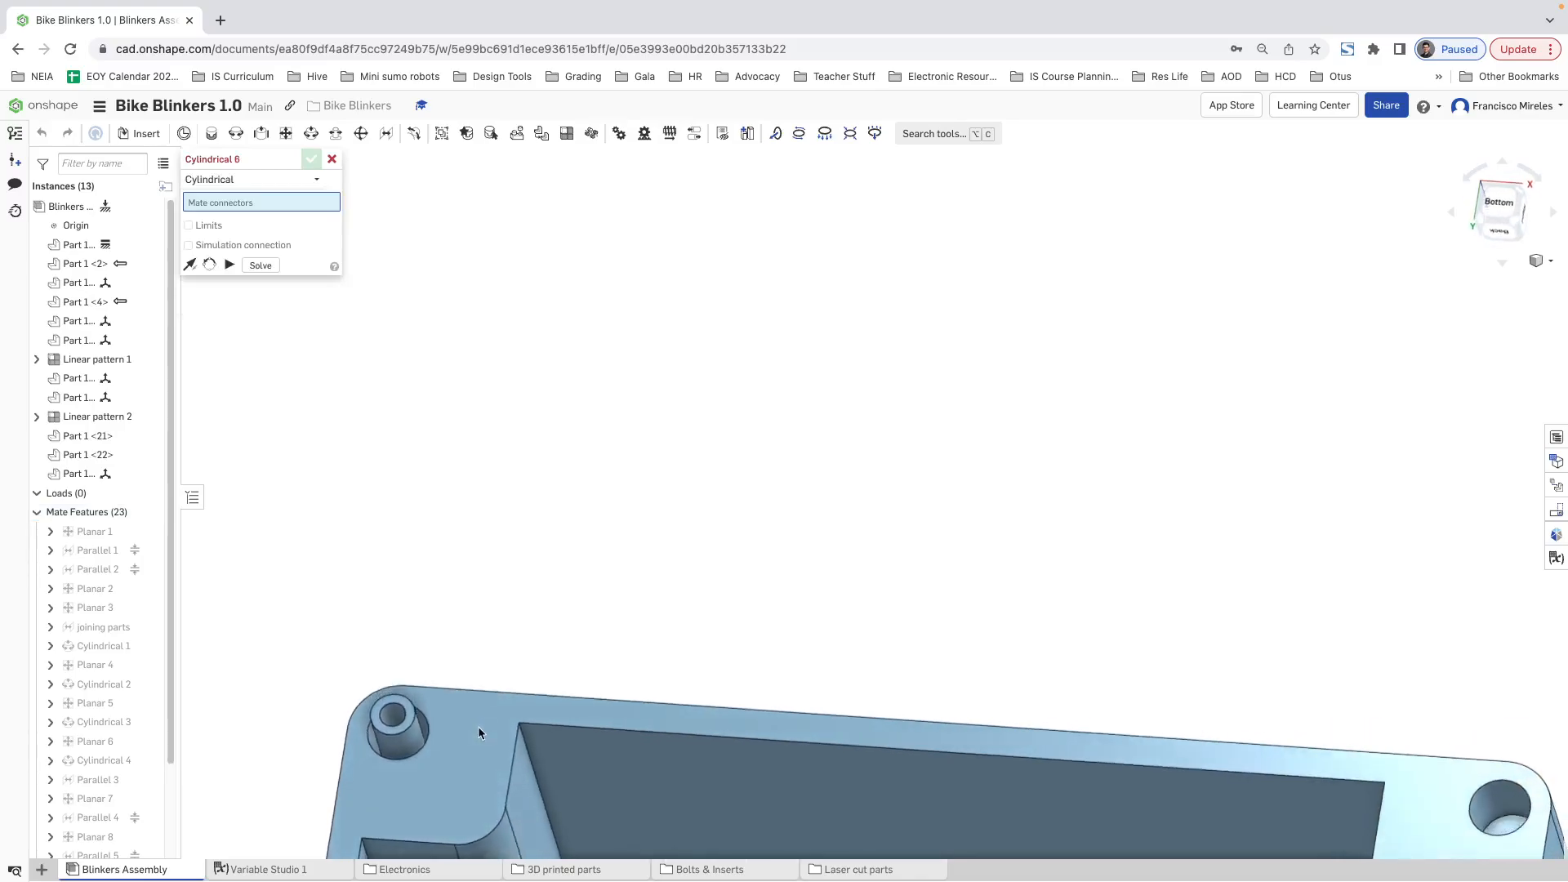
Step: Delete the M2x6x3.5 threaded insert in the case bottom's upper-left corner hole from the assembly
{"action": "right_click_drag", "start_coordinate": [494, 753], "coordinate": [504, 696]}
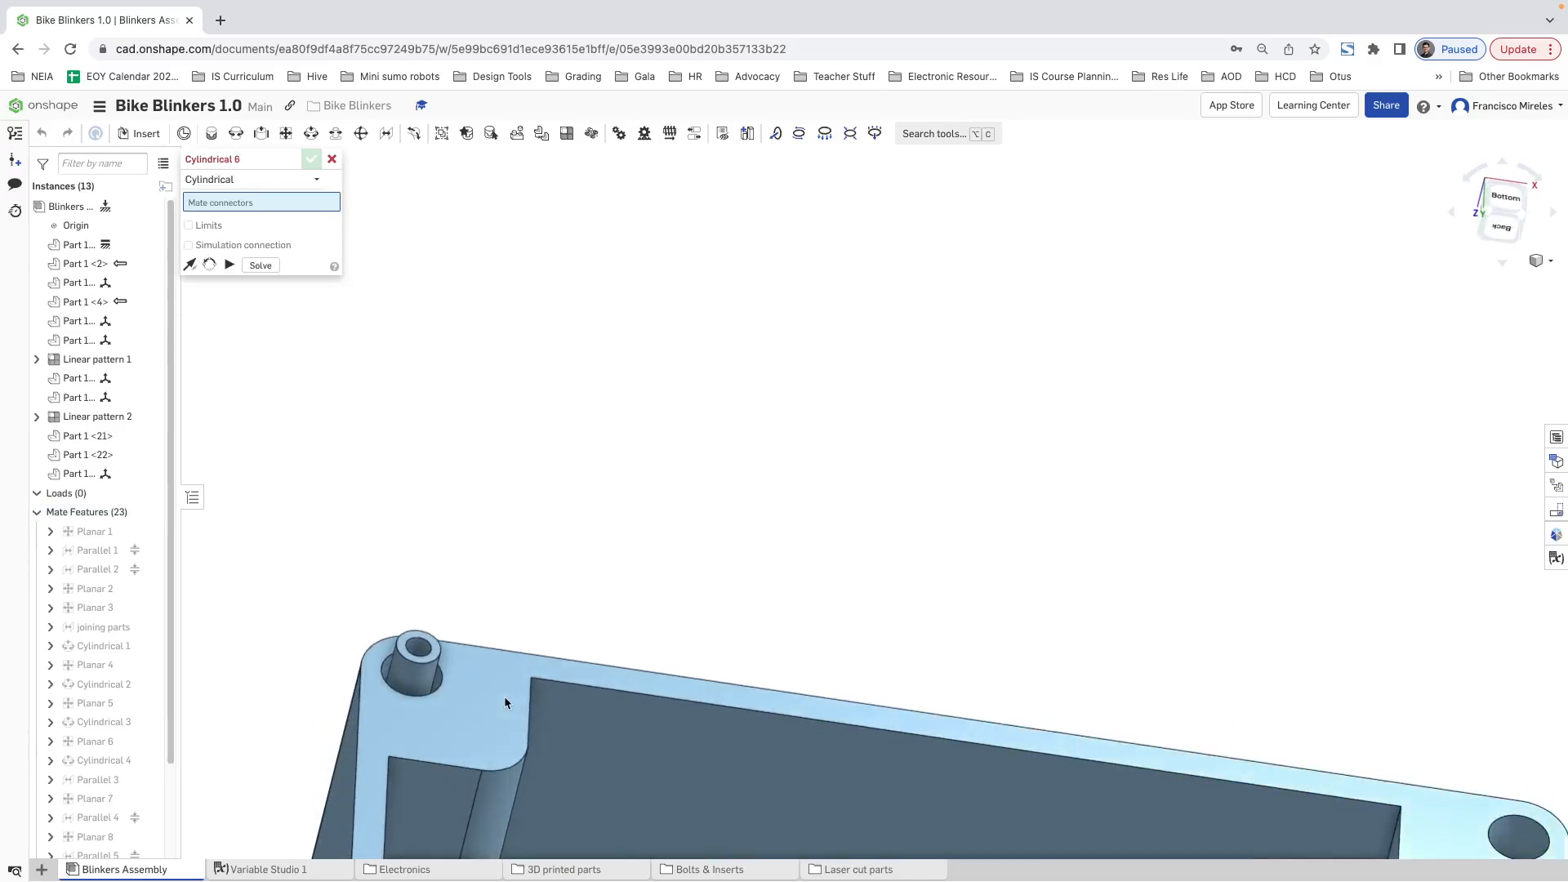
{"action": "right_click", "coordinate": [415, 672]}
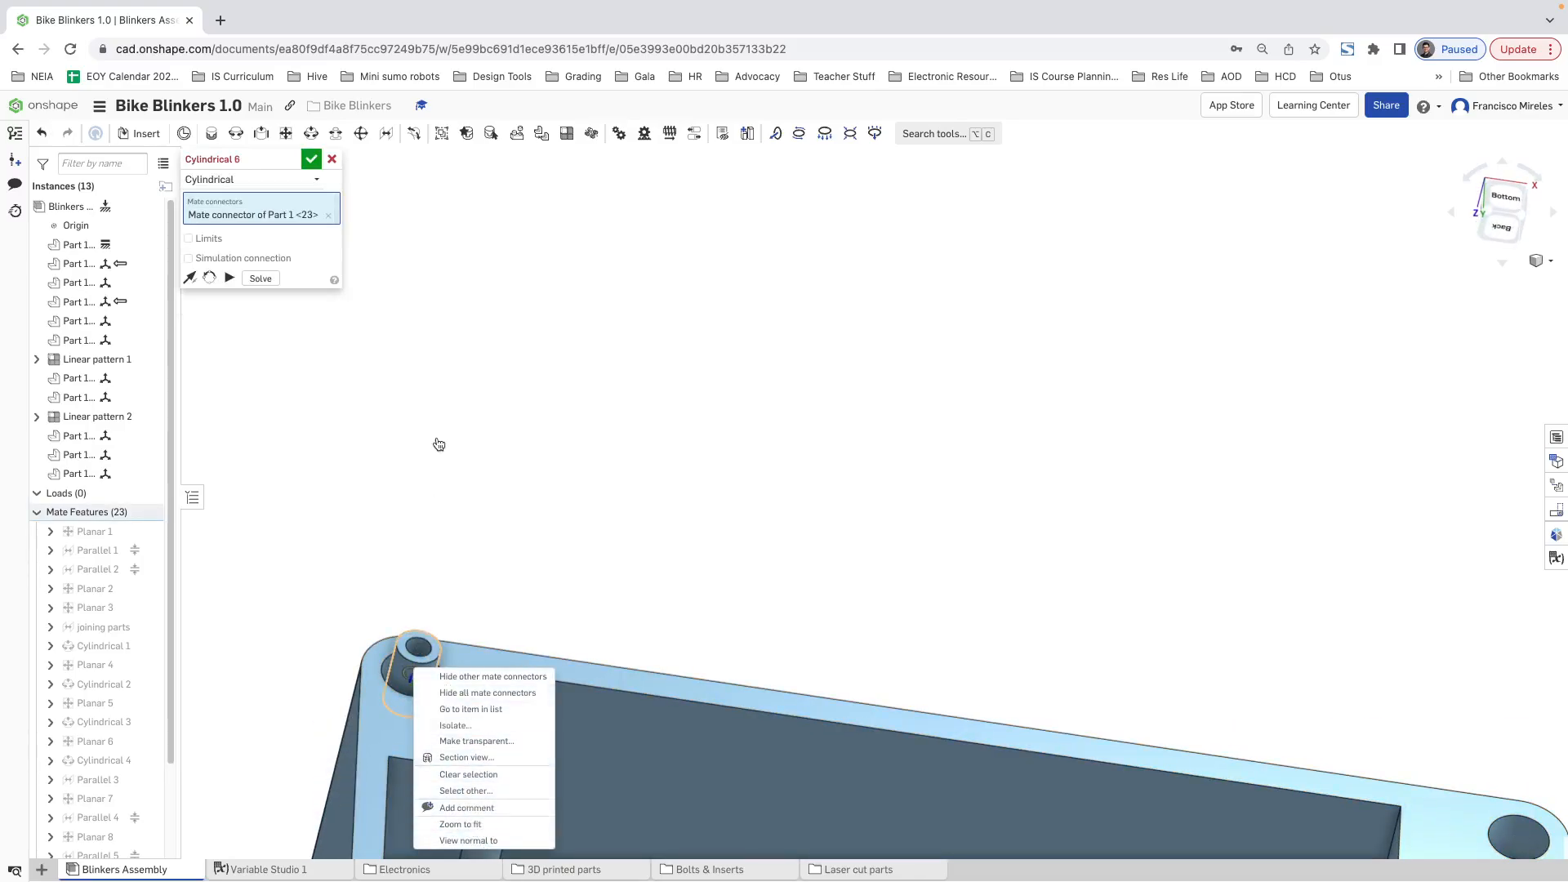
{"action": "key", "text": "Escape"}
{"action": "right_click", "coordinate": [101, 474]}
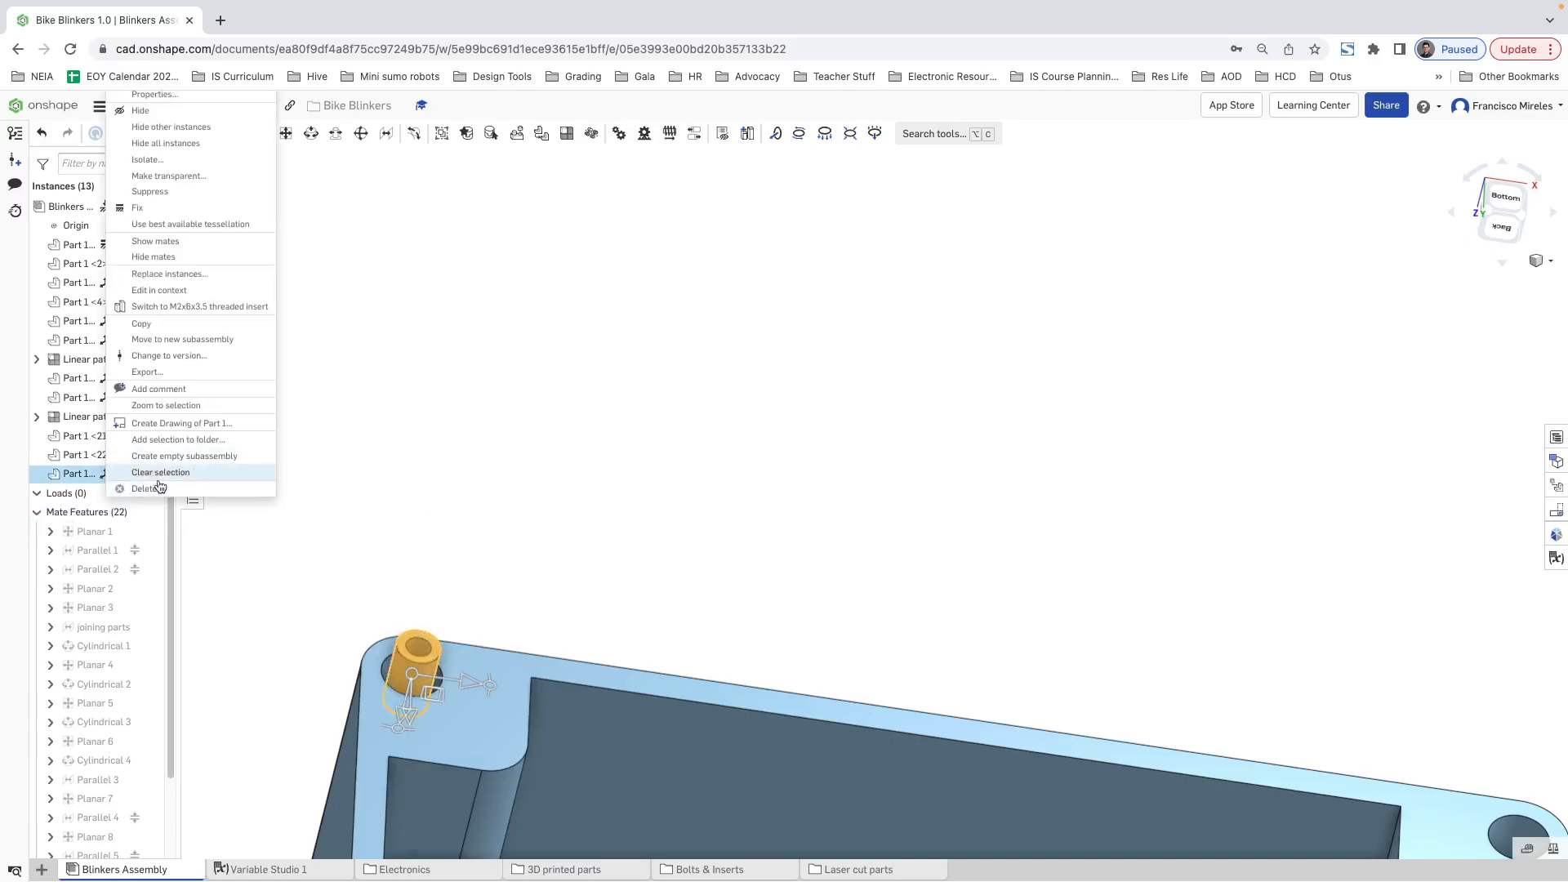
{"action": "left_click", "coordinate": [144, 488]}
Step: Insert one M3x6x5 threaded insert from the current document, beside the case bottom's upper-left corner hole
{"action": "left_click", "coordinate": [140, 133]}
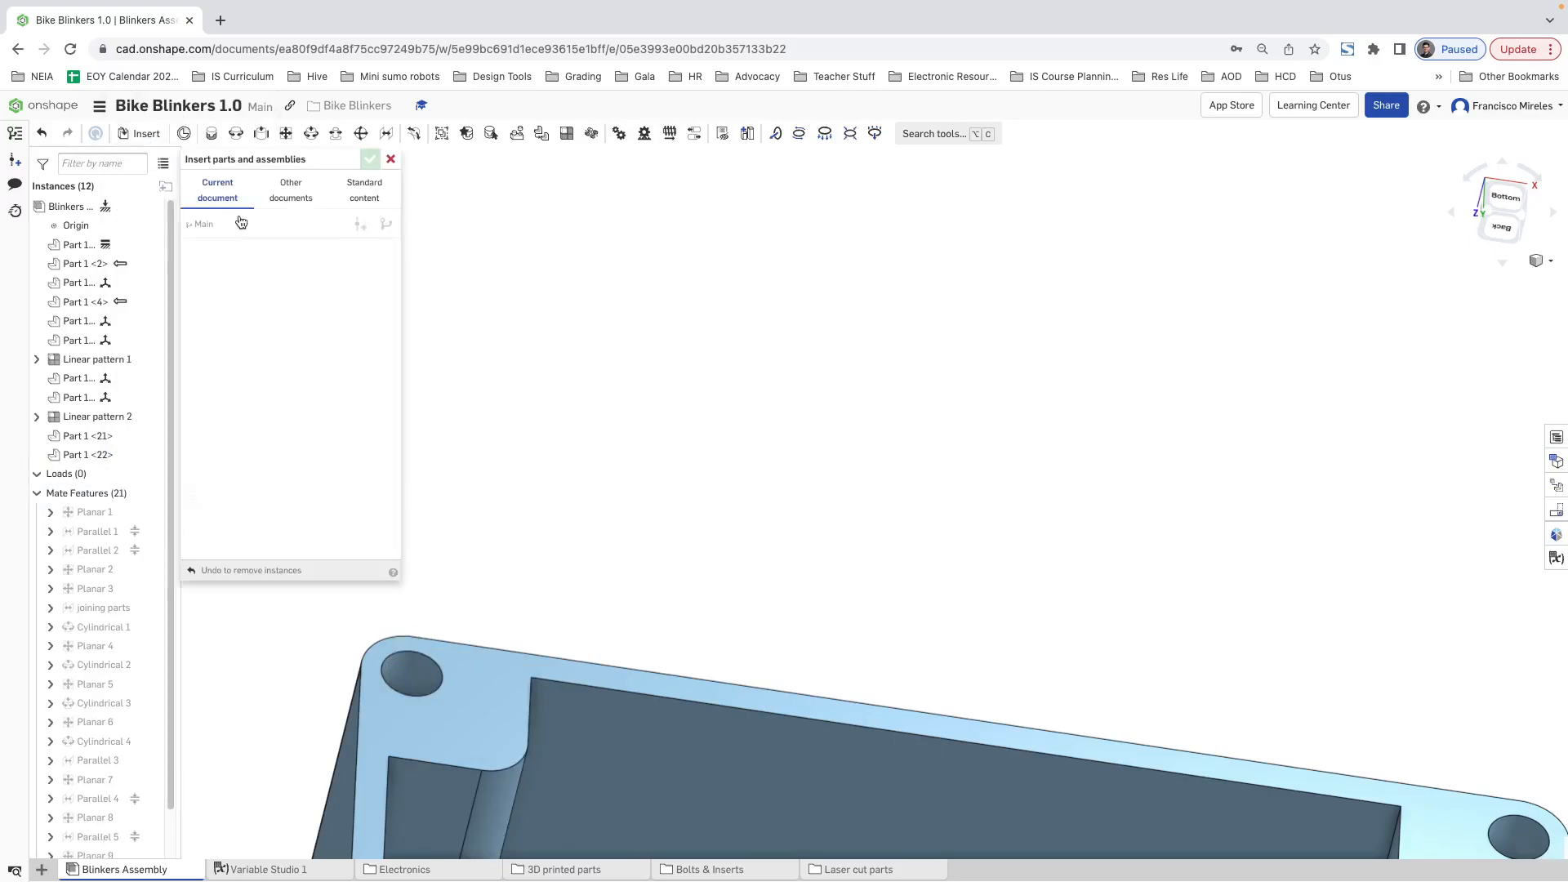
{"action": "scroll", "coordinate": [275, 360], "scroll_direction": "down", "scroll_amount": 5}
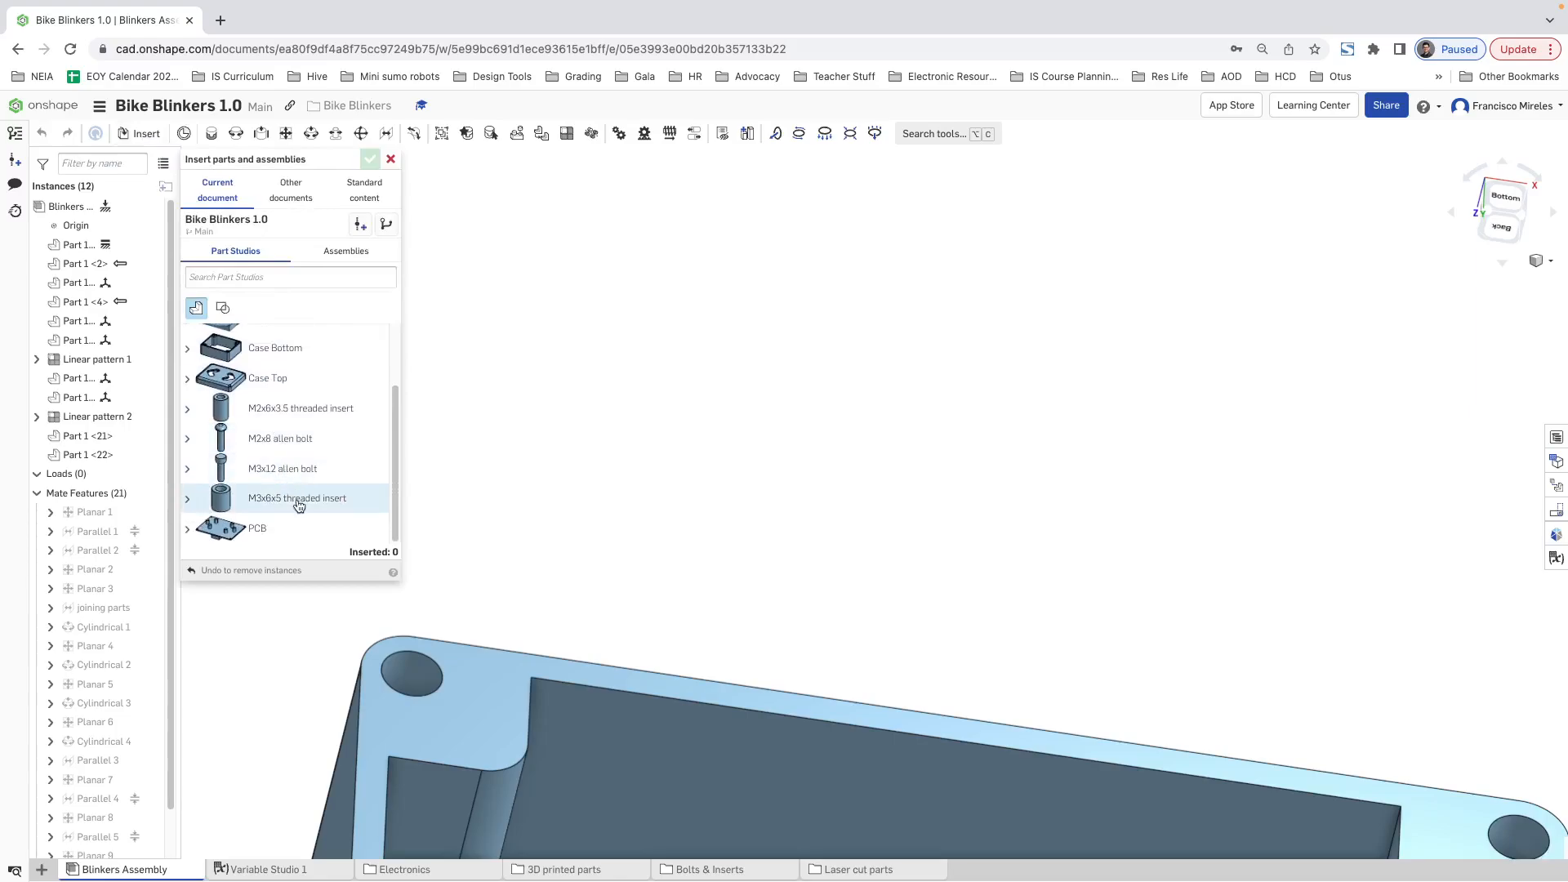
{"action": "left_click", "coordinate": [299, 506]}
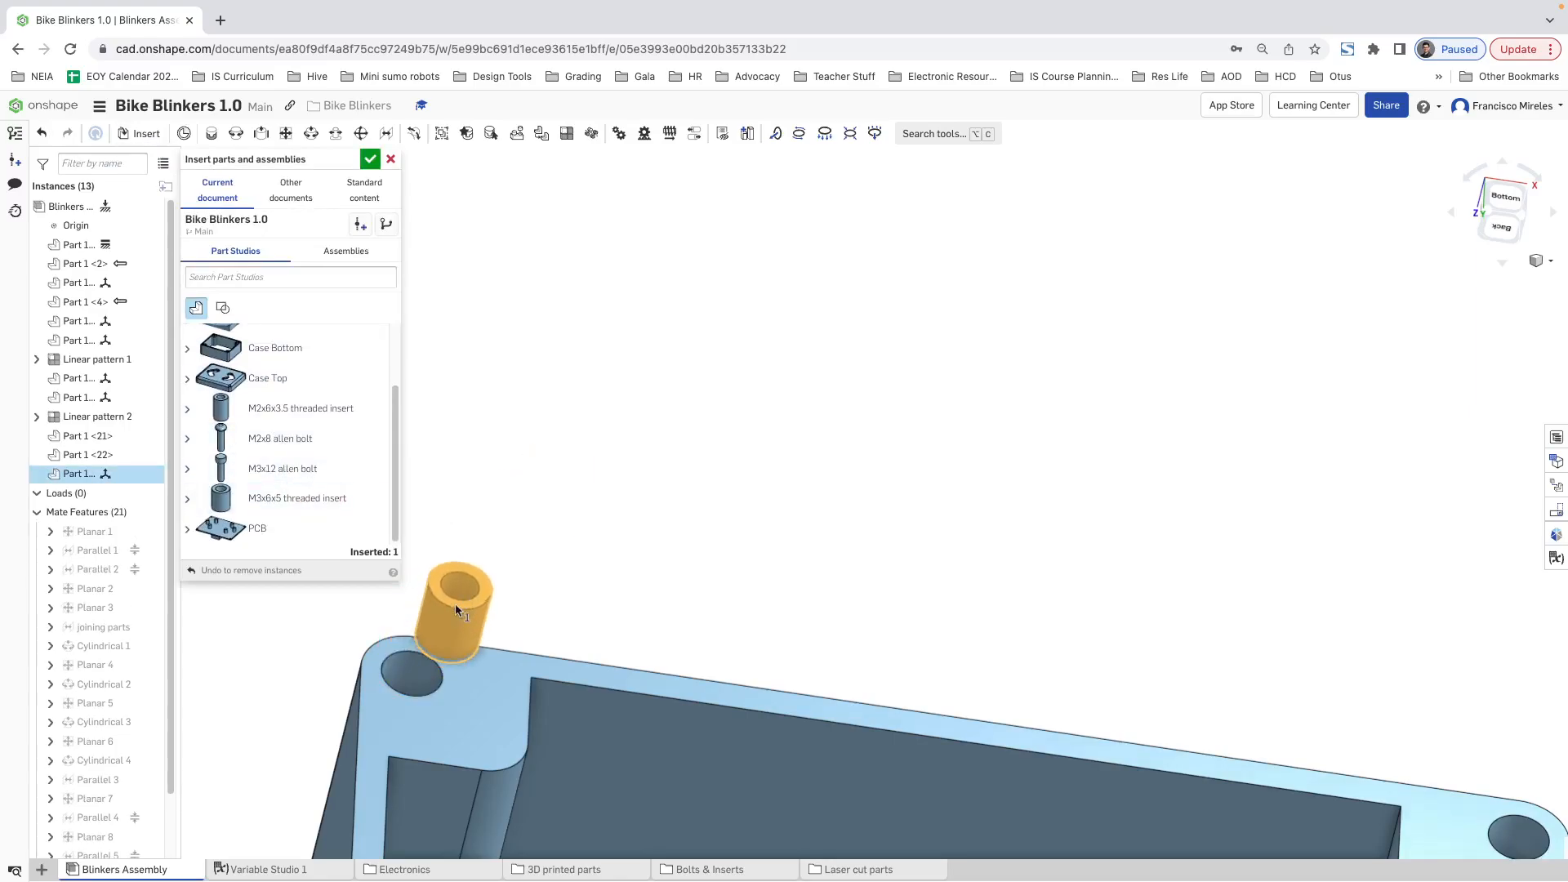
{"action": "left_click", "coordinate": [468, 583]}
{"action": "left_click", "coordinate": [389, 160]}
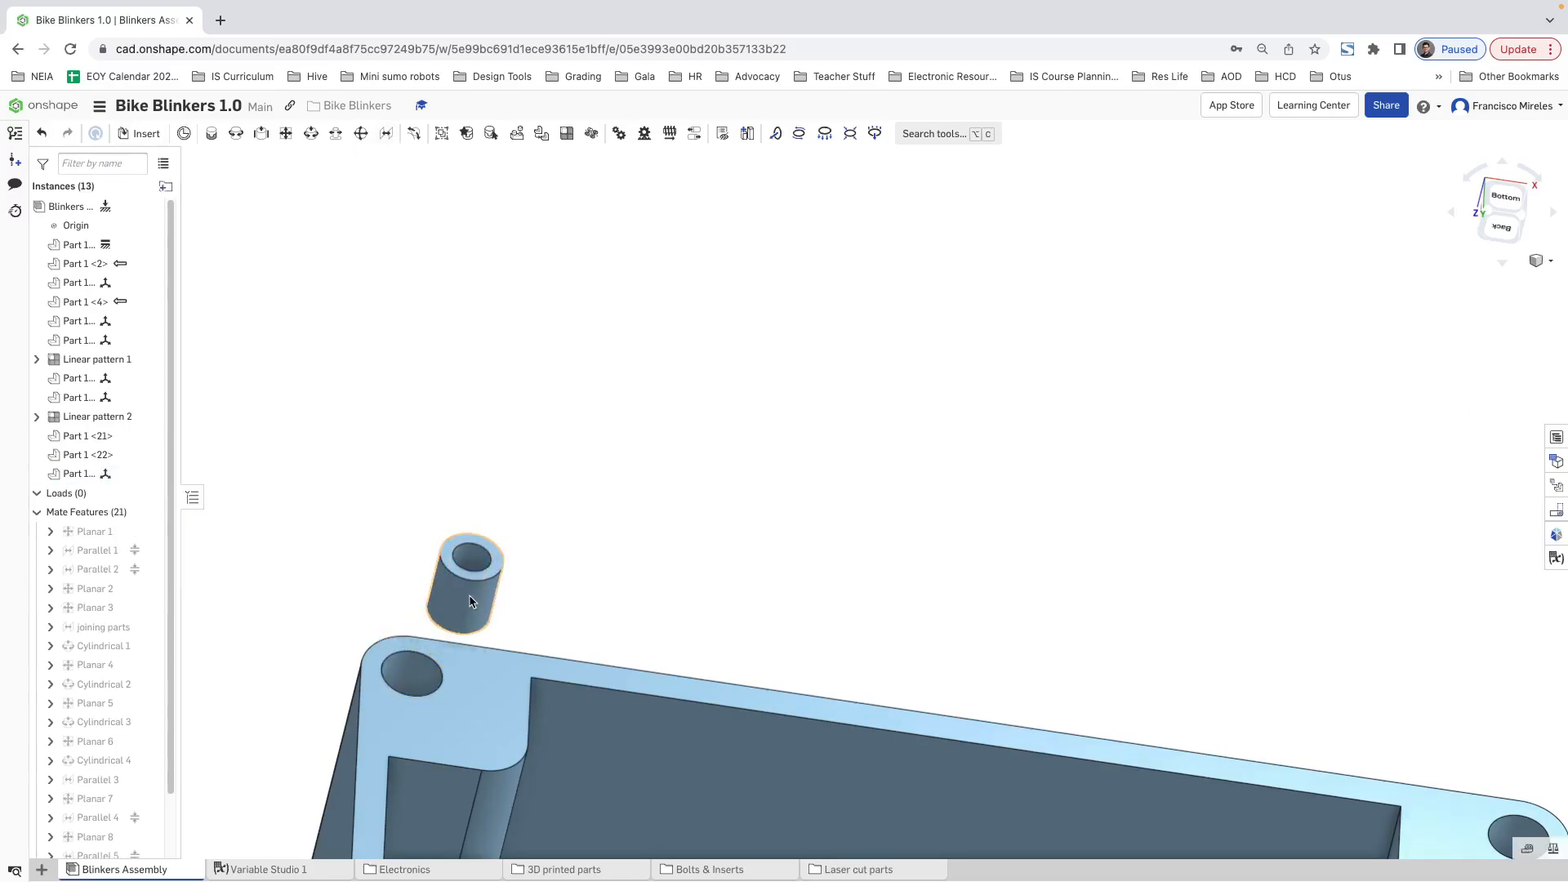
Step: Try to add a Cylindrical mate between the M3x6x5 insert and the upper-left corner hole, and move the insert away from the case
{"action": "left_click", "coordinate": [308, 133]}
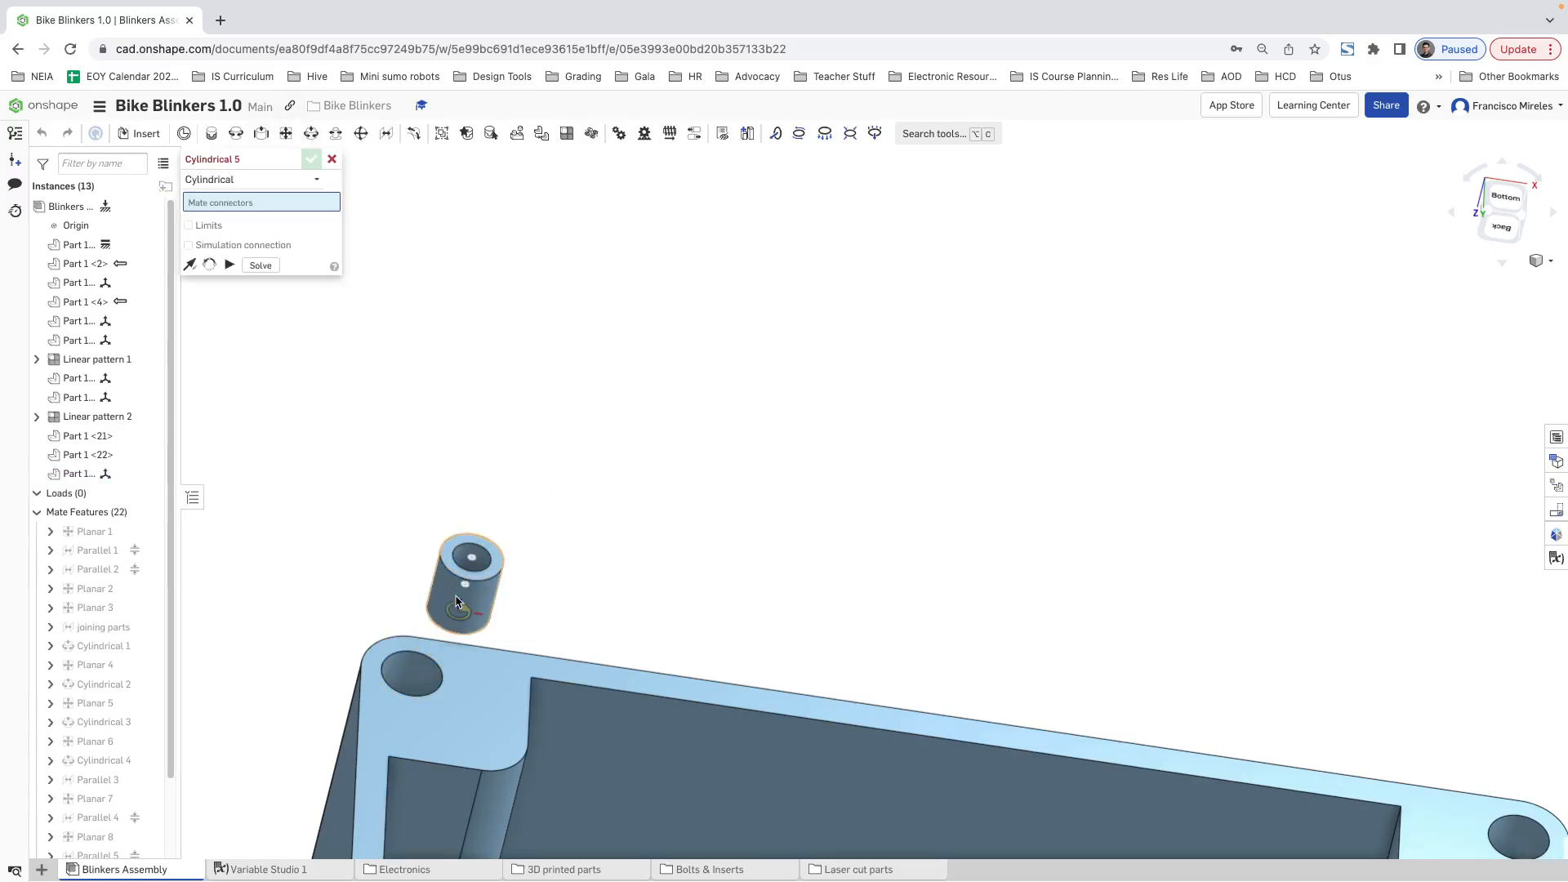
{"action": "left_click", "coordinate": [402, 672]}
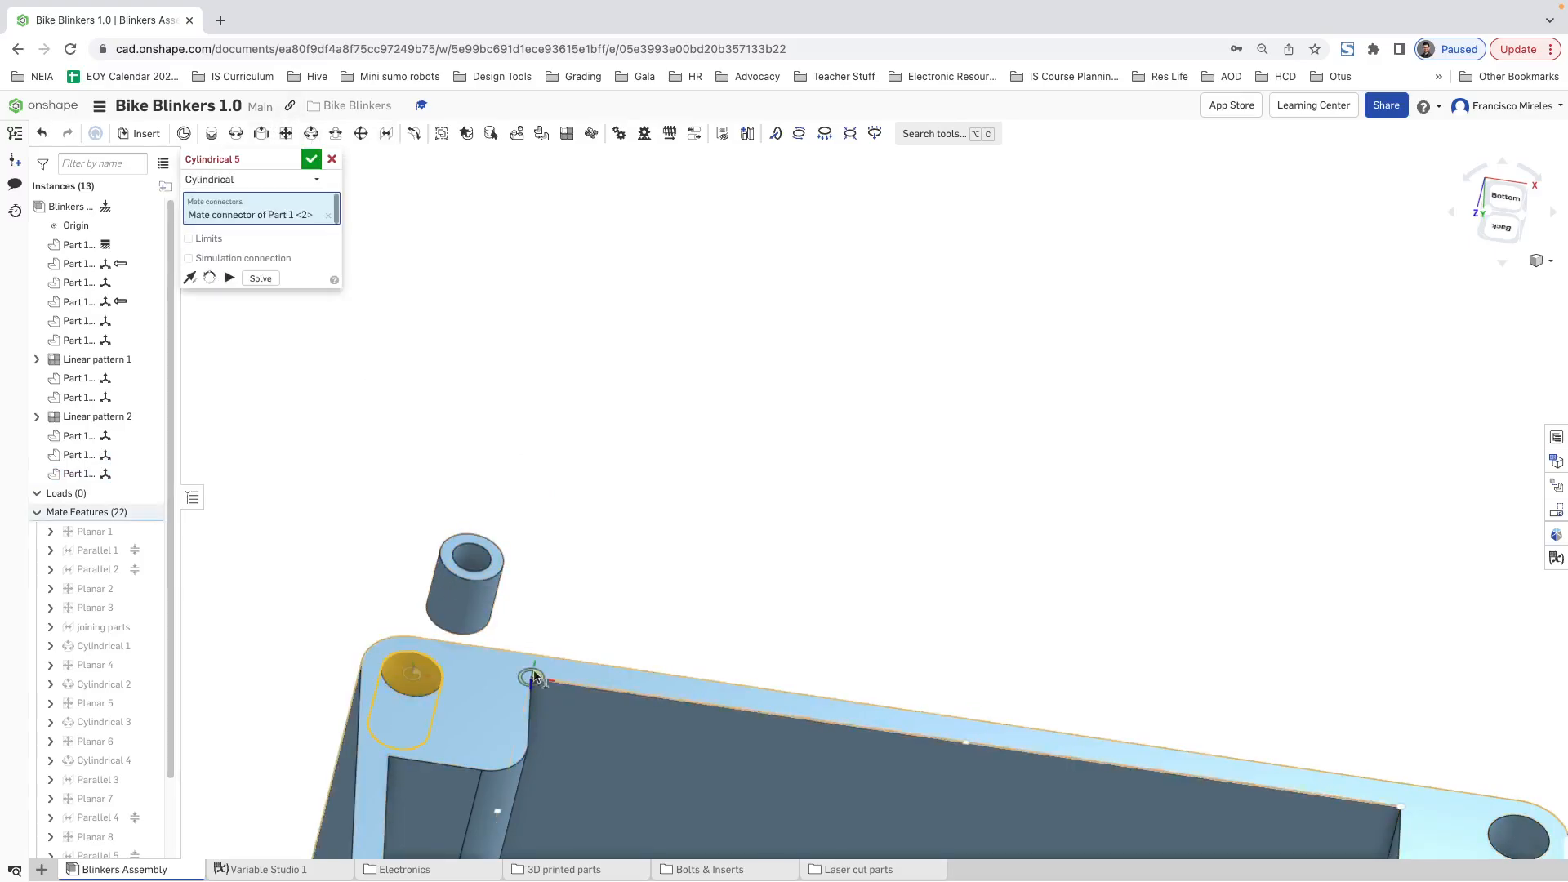
{"action": "left_click", "coordinate": [310, 160]}
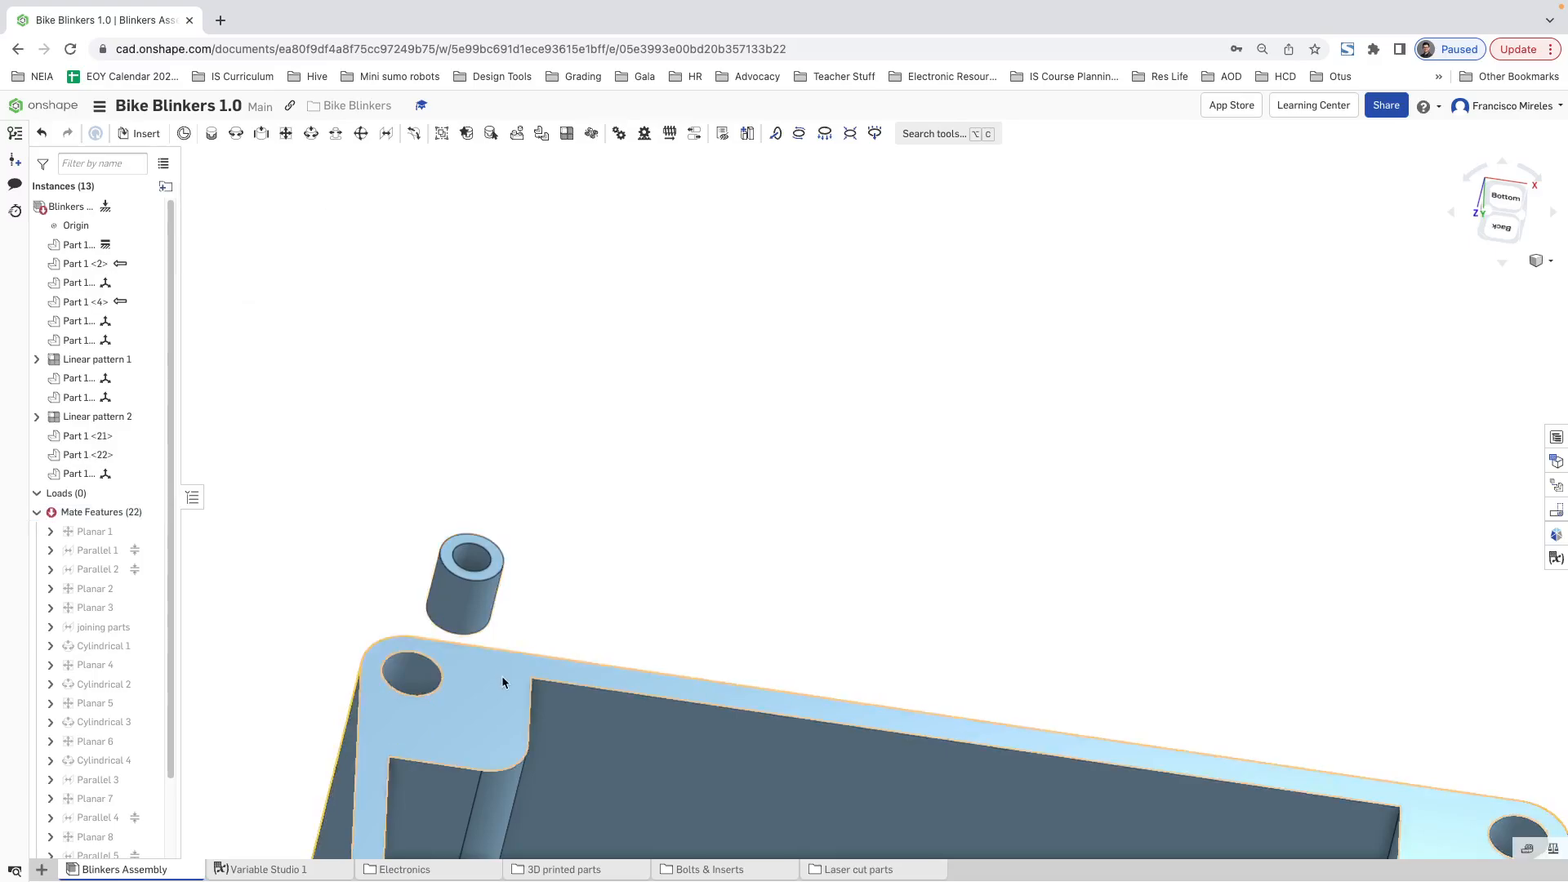
{"action": "left_click_drag", "start_coordinate": [428, 613], "coordinate": [506, 476]}
Step: Edit the faulty Cylindrical mate, replacing its connectors with the M3x6x5 insert's axis and the upper-left corner hole's axis
{"action": "scroll", "coordinate": [78, 573], "scroll_direction": "down", "scroll_amount": 2}
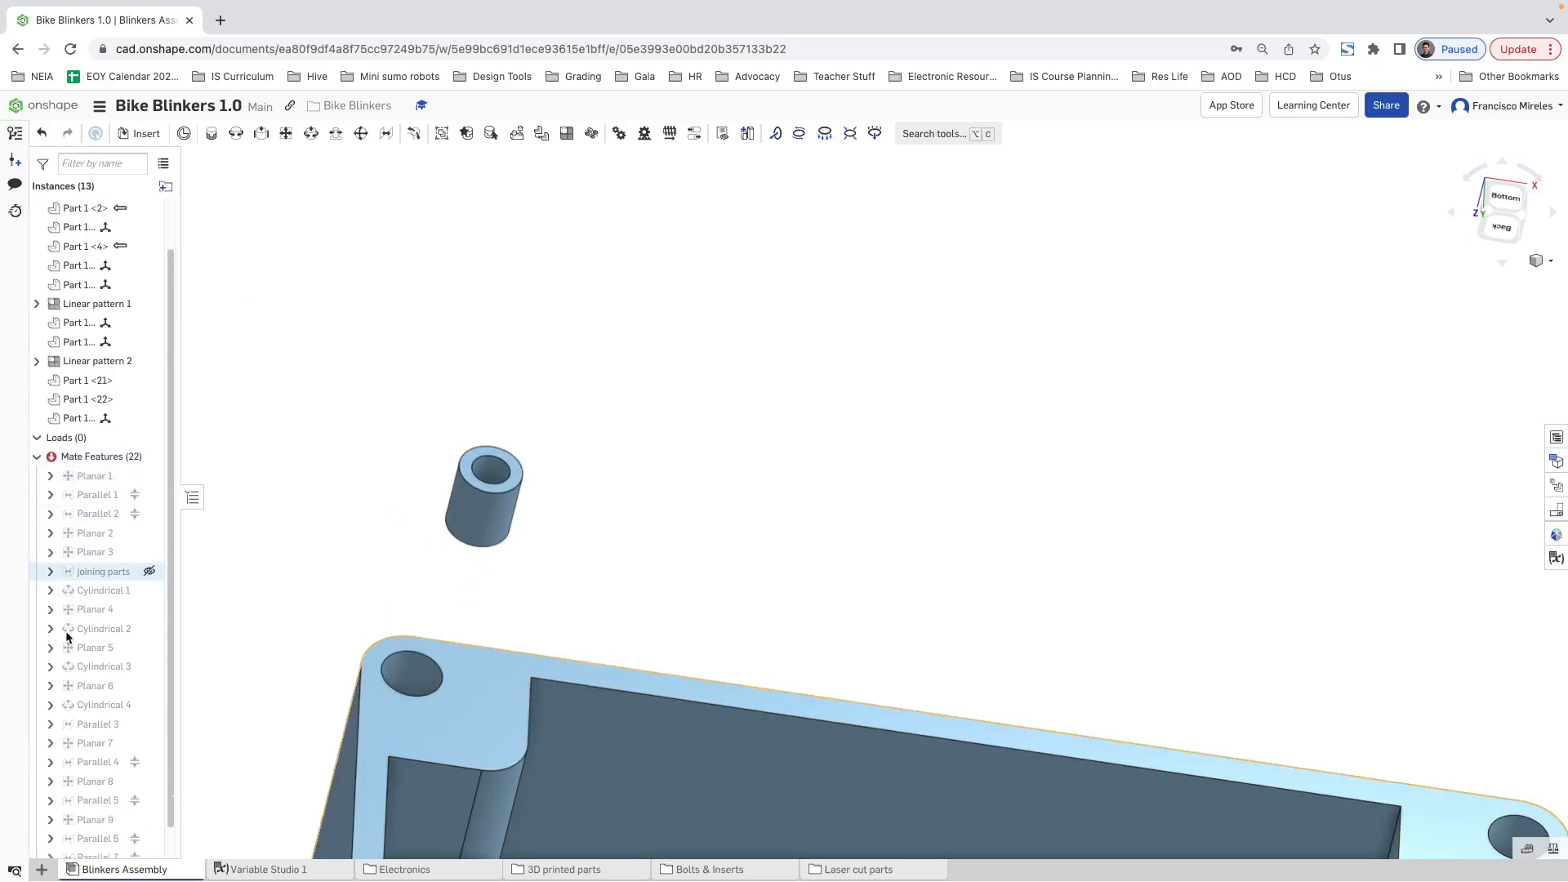
{"action": "left_click", "coordinate": [94, 847]}
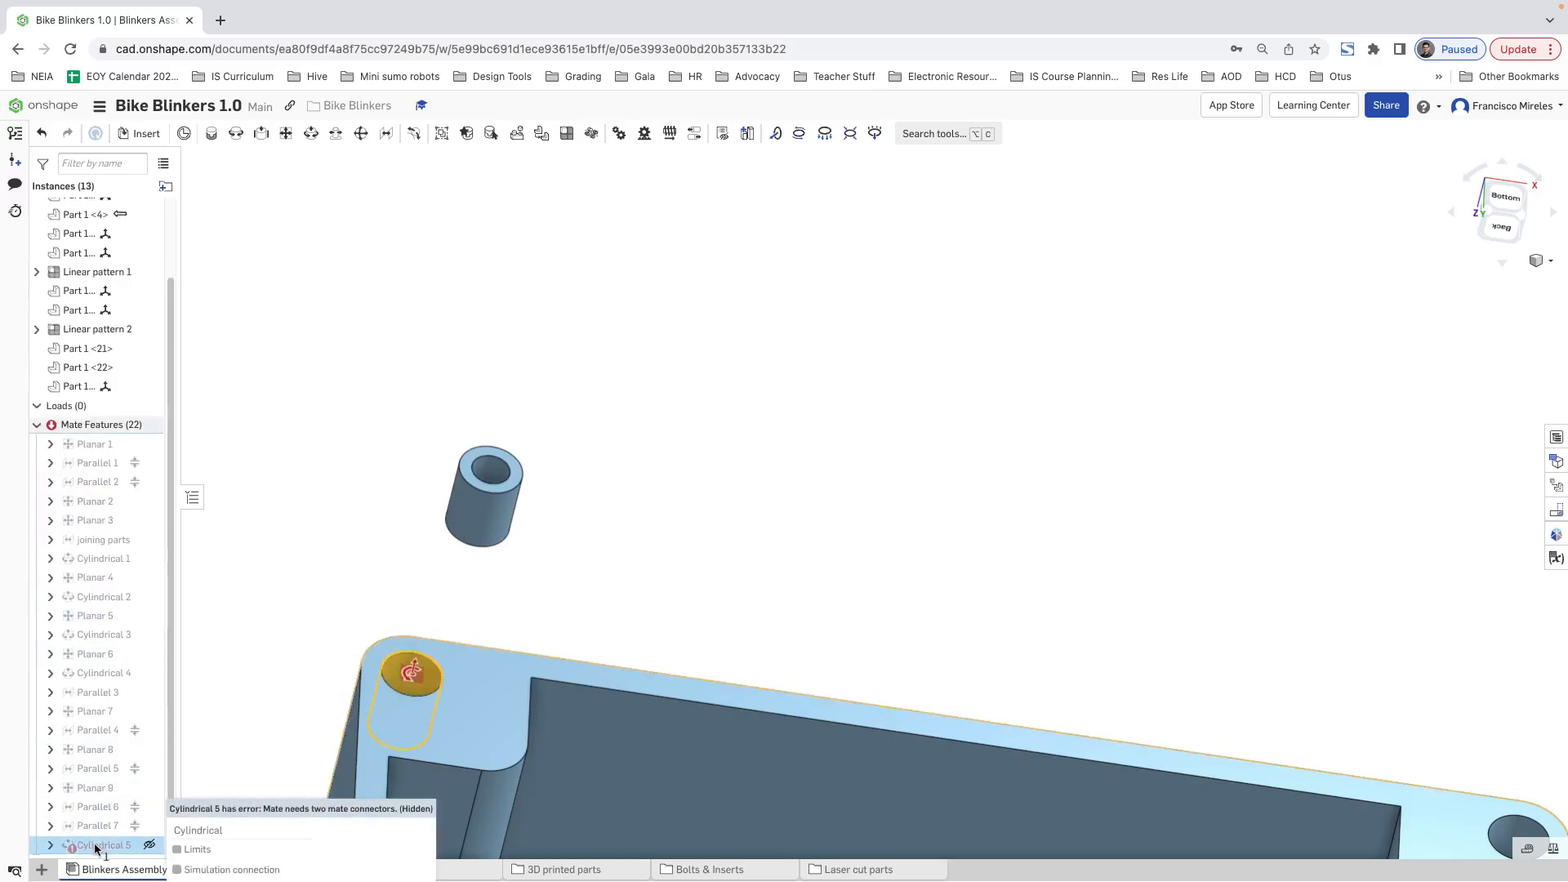
{"action": "right_click", "coordinate": [93, 846]}
{"action": "left_click", "coordinate": [139, 672]}
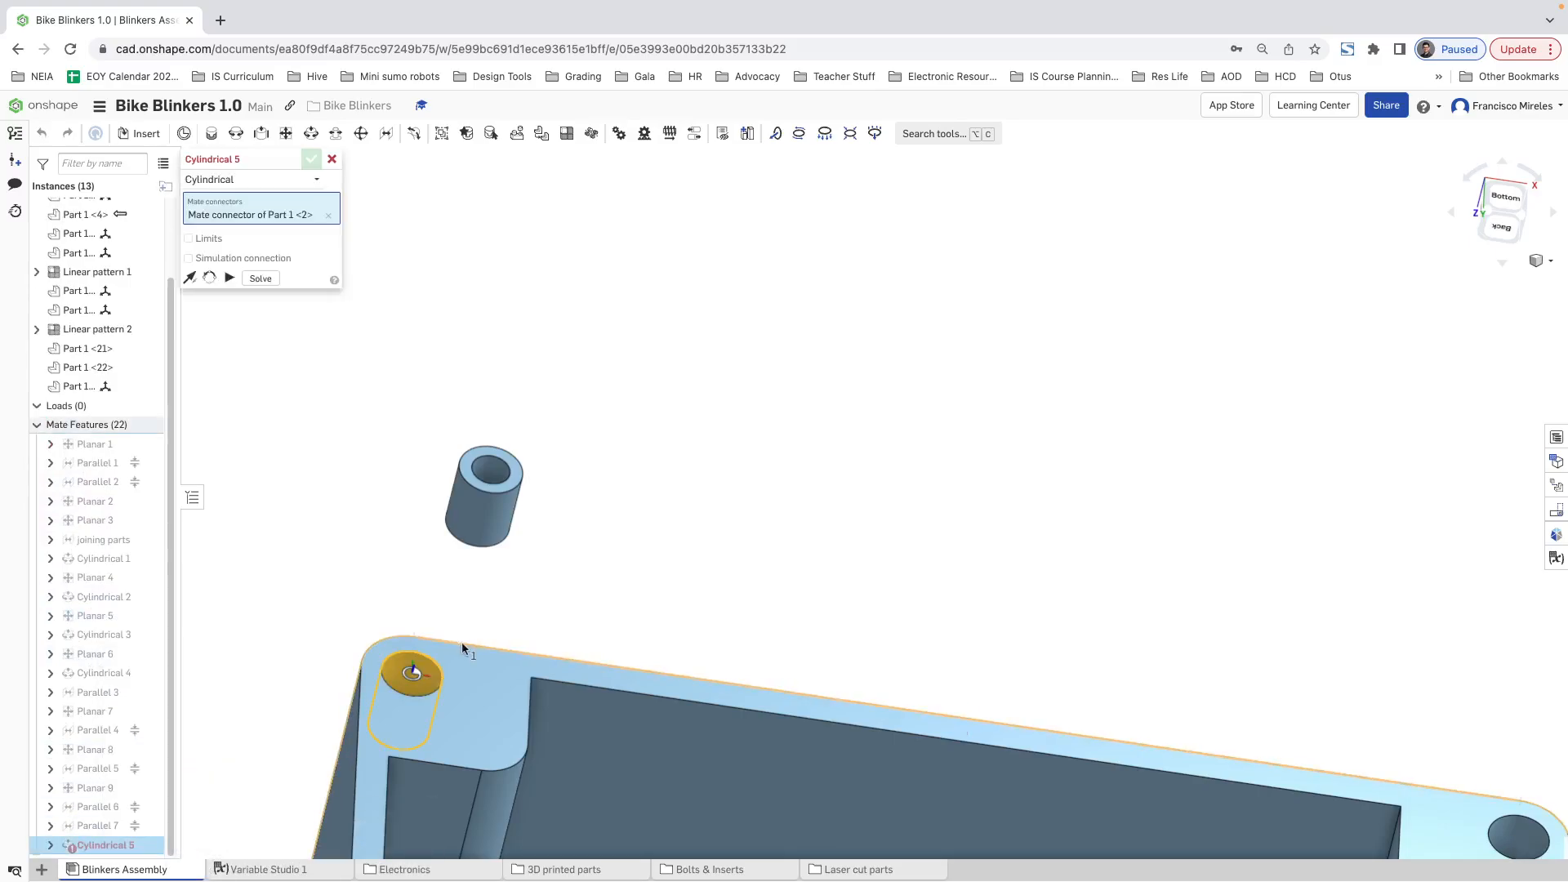
{"action": "left_click", "coordinate": [329, 215]}
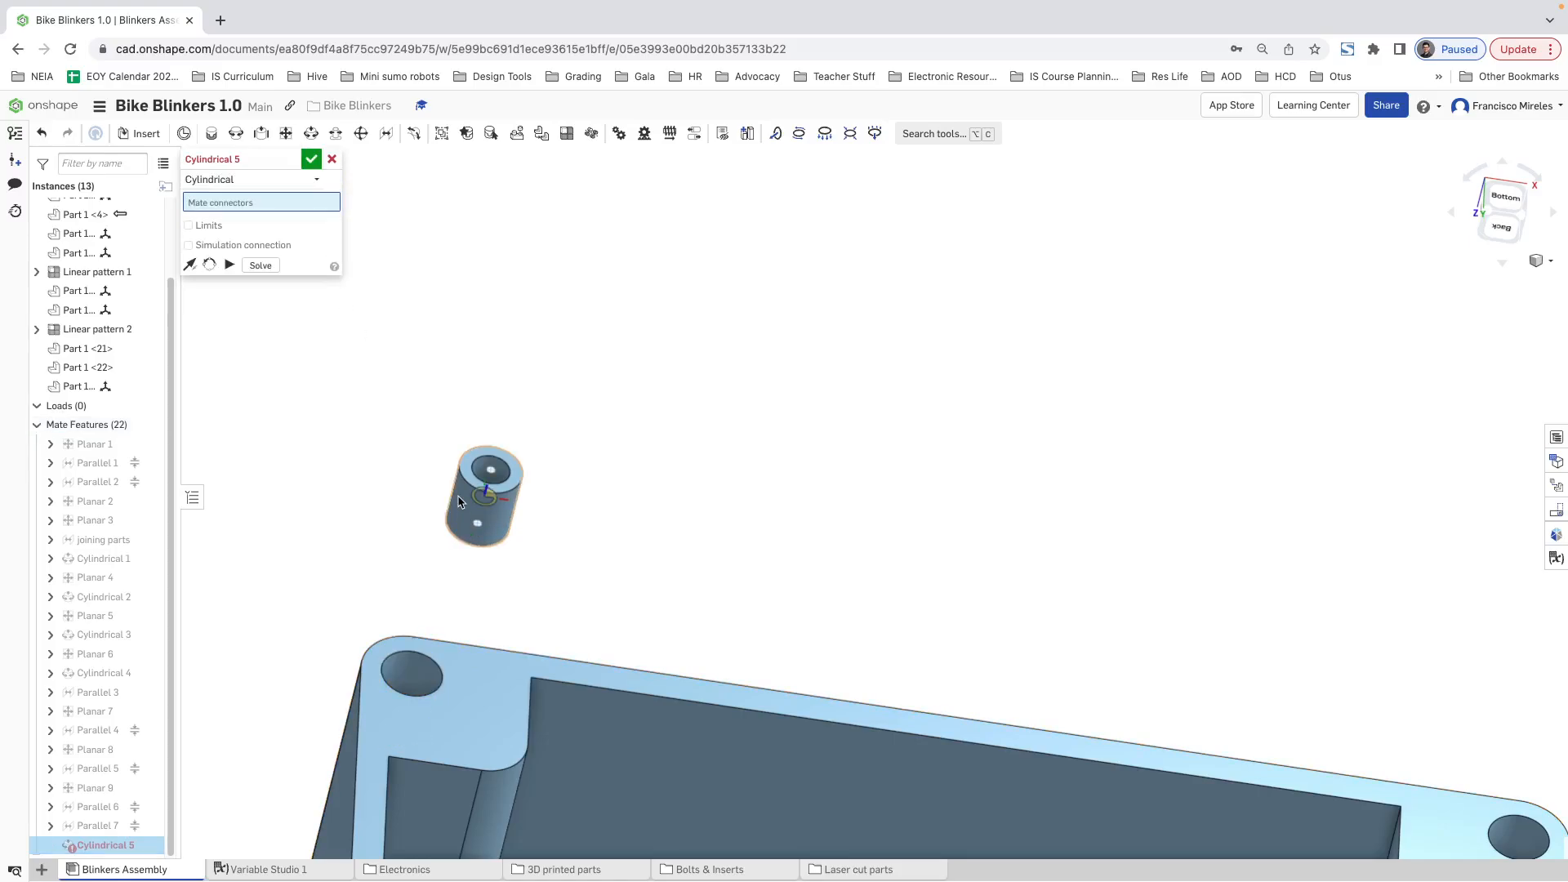
{"action": "left_click", "coordinate": [460, 501]}
{"action": "scroll", "coordinate": [404, 678], "scroll_direction": "up", "scroll_amount": 5}
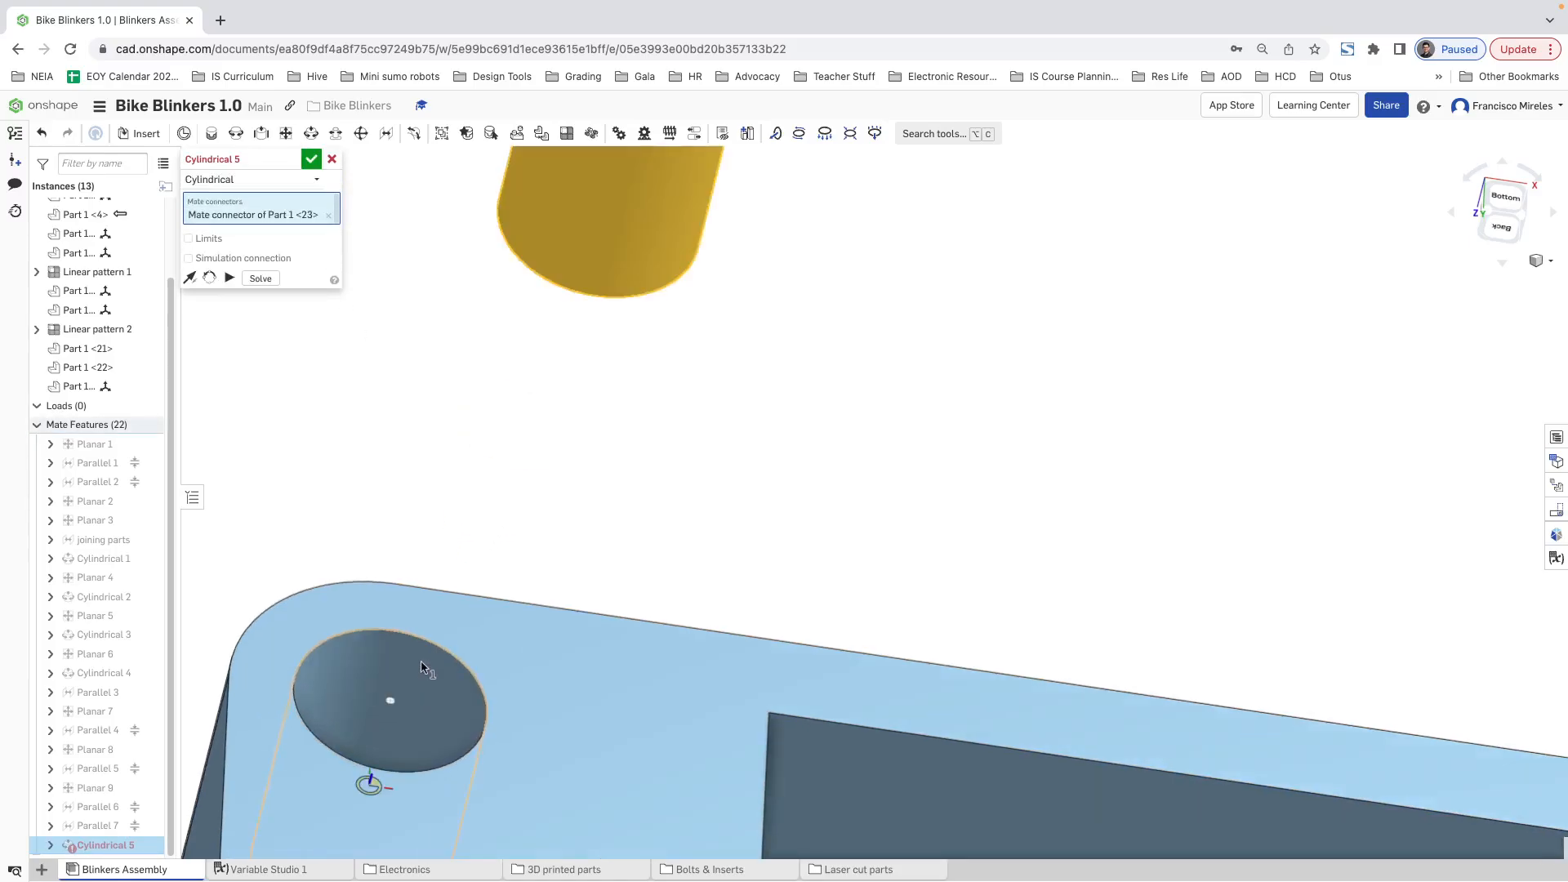
{"action": "left_click", "coordinate": [421, 667]}
{"action": "key", "text": "Return"}
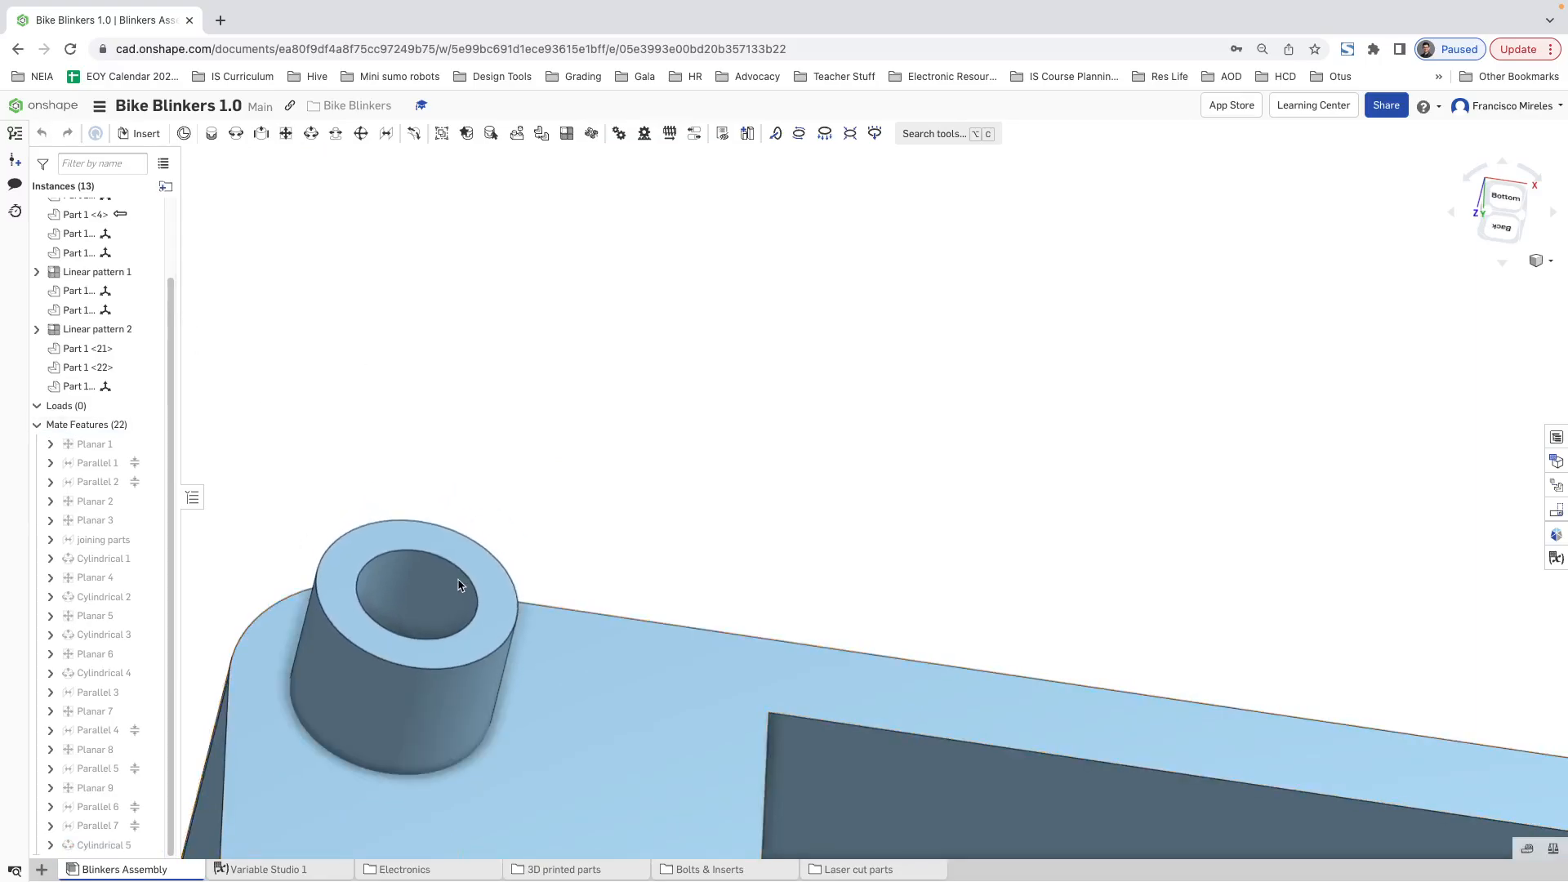
Step: Add a Planar mate between the insert's outer end face and the case bottom's open rim face
{"action": "left_click", "coordinate": [285, 133]}
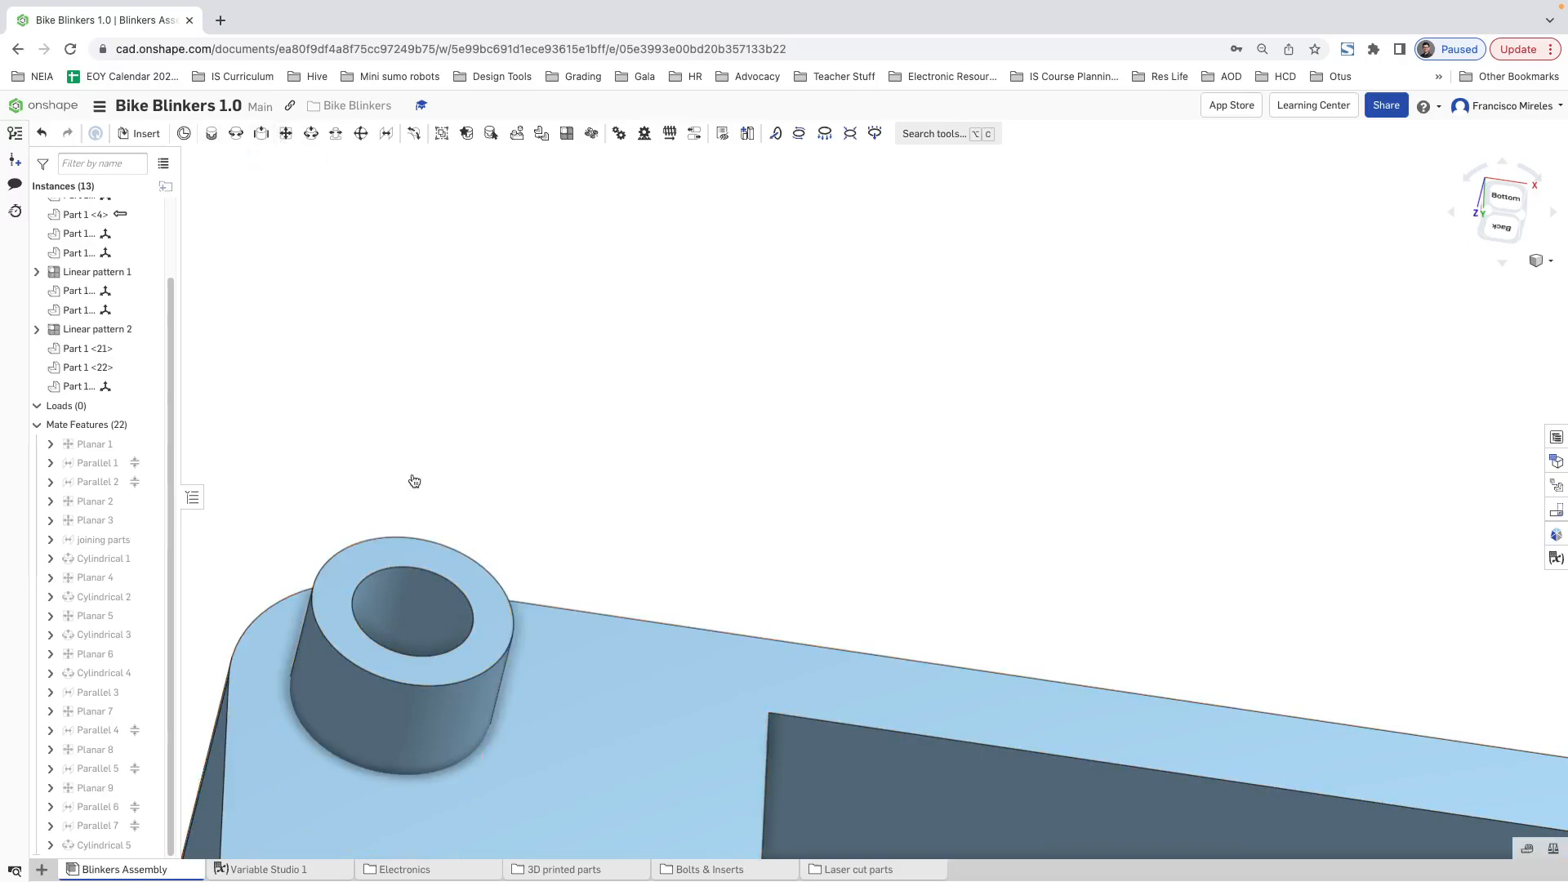
{"action": "left_click", "coordinate": [405, 548]}
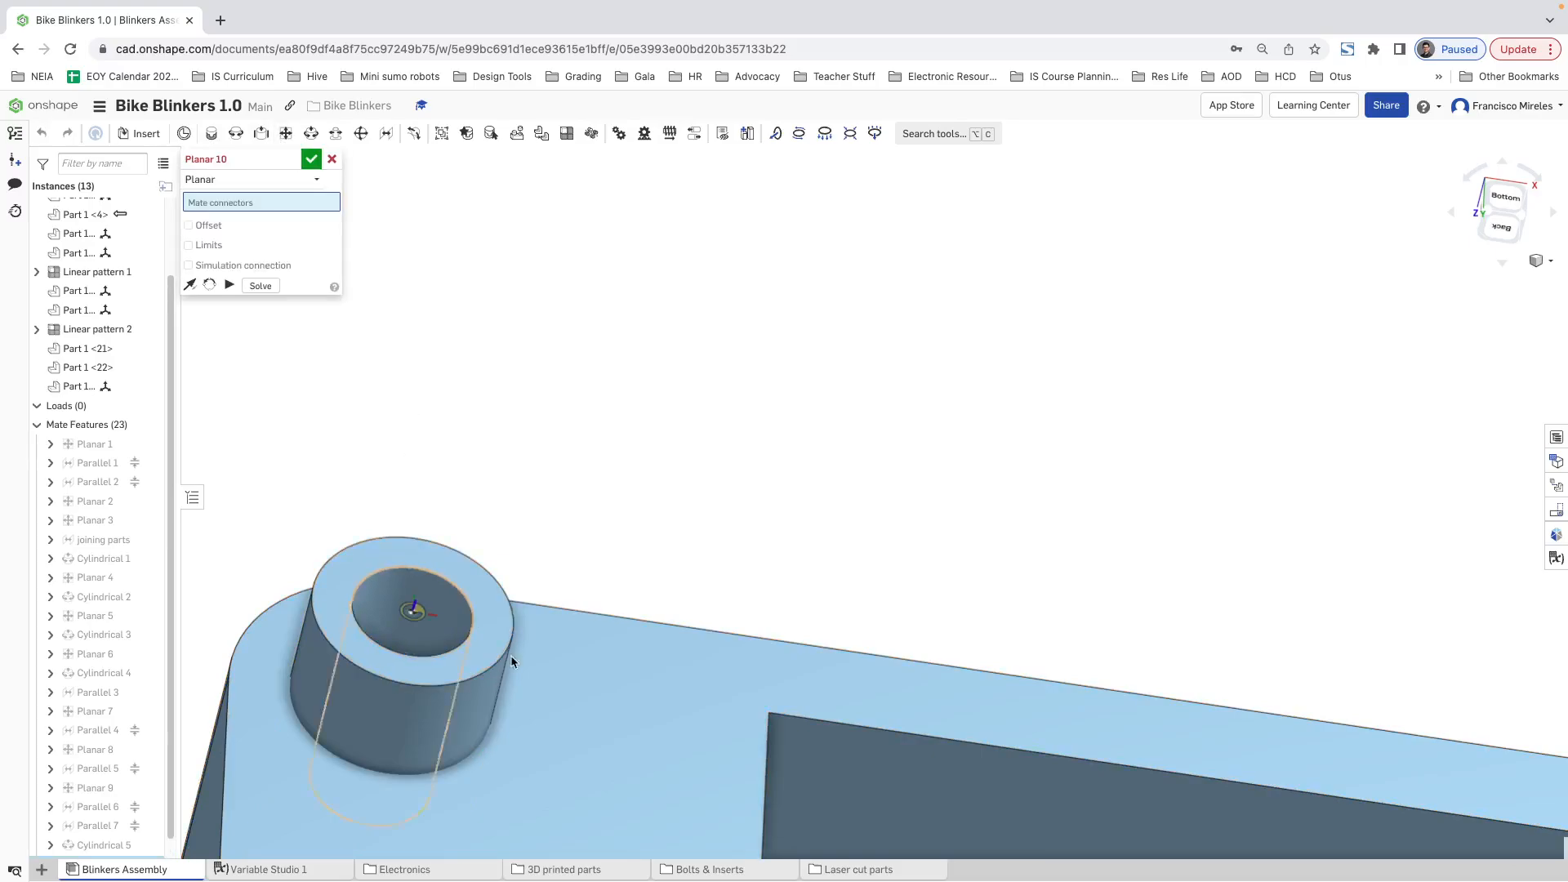
{"action": "left_click", "coordinate": [585, 701]}
{"action": "left_click", "coordinate": [782, 734]}
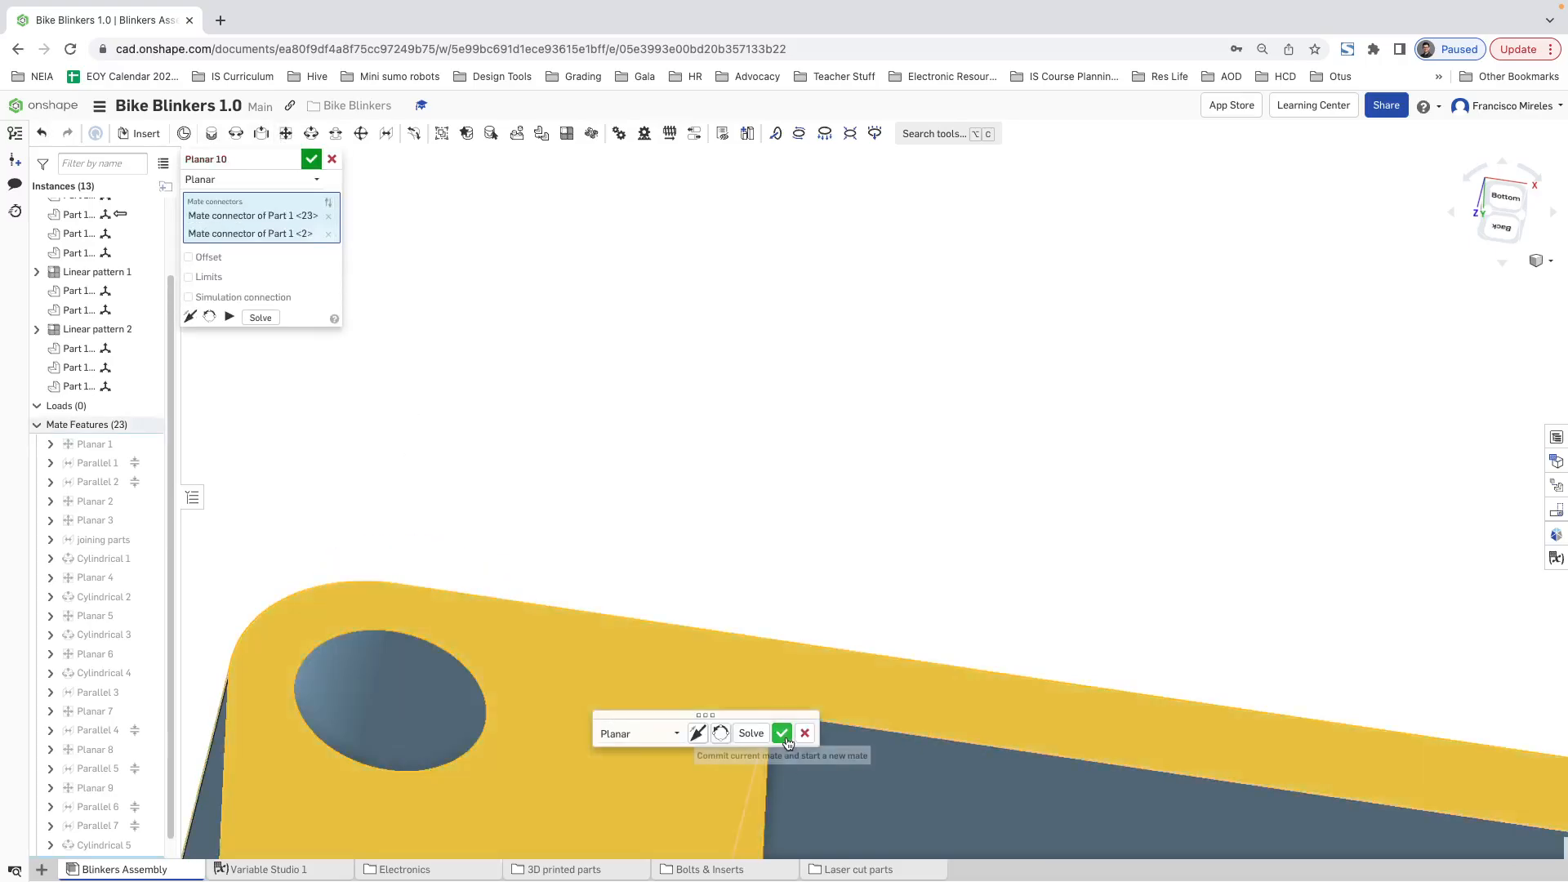
{"action": "key", "text": "ctrl+z"}
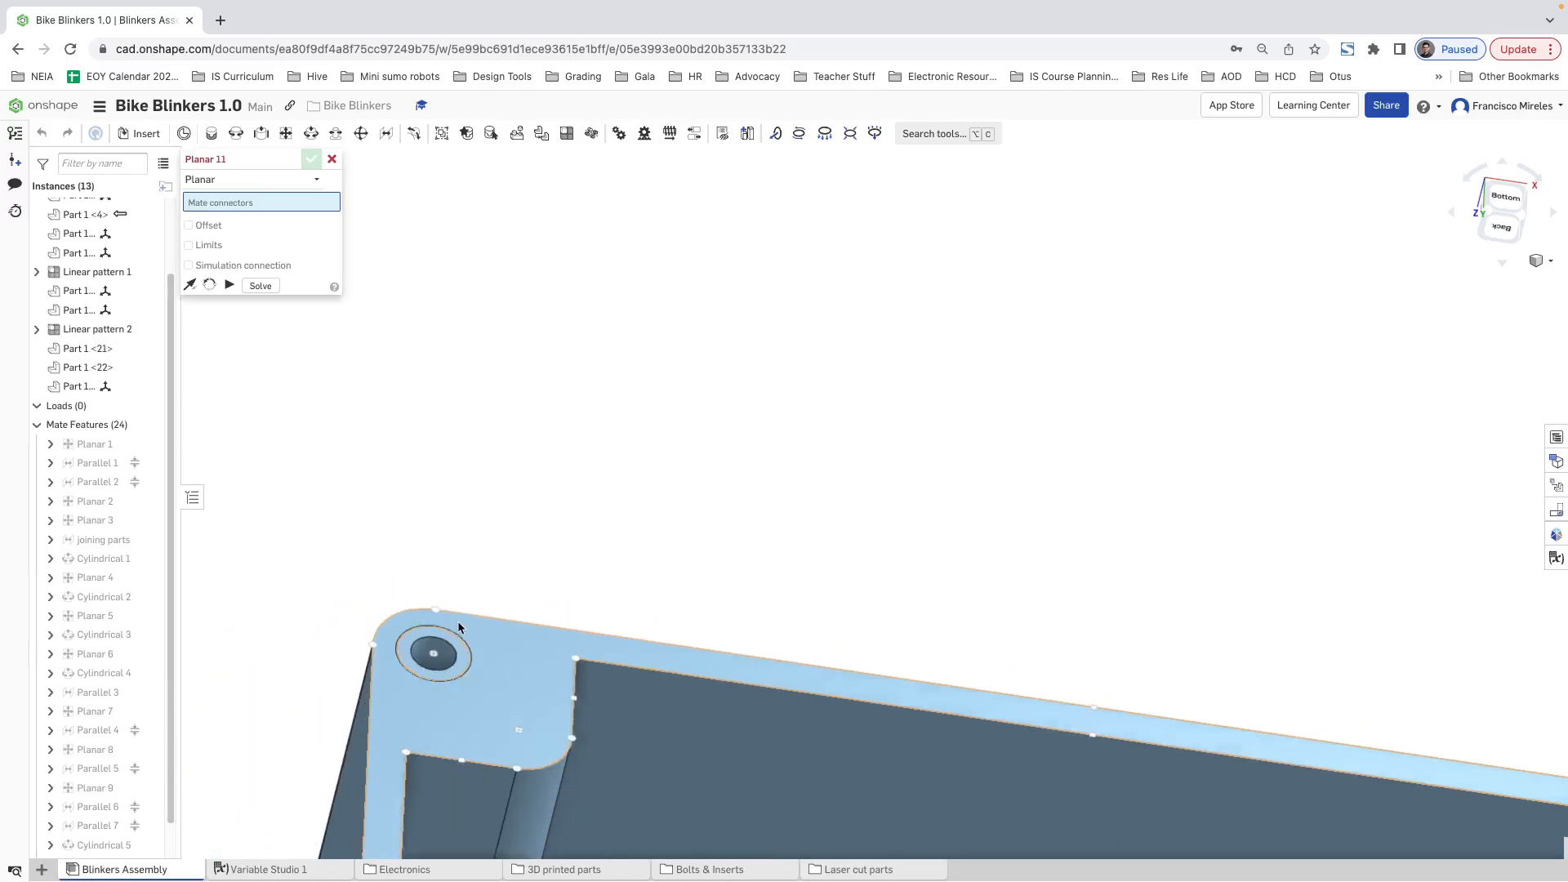
{"action": "left_click", "coordinate": [331, 158]}
Step: Create an assembly linear pattern of the M3x6x5 insert along the case's upper long edge, 2 instances at 87 mm, with the direction flipped
{"action": "scroll", "coordinate": [550, 591], "scroll_direction": "down", "scroll_amount": 3}
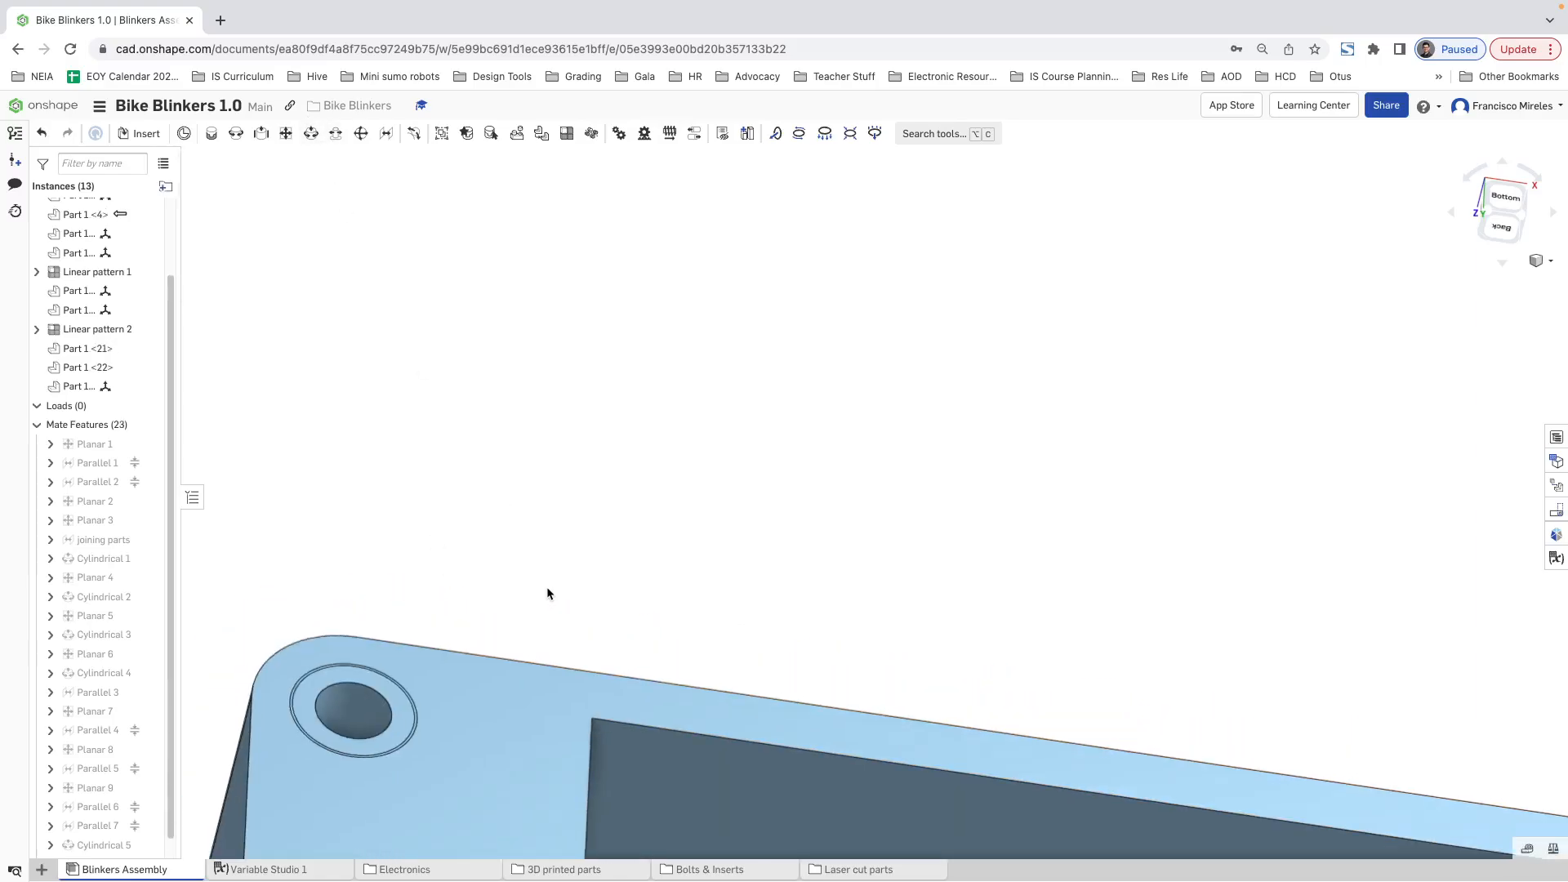
{"action": "left_click", "coordinate": [488, 627]}
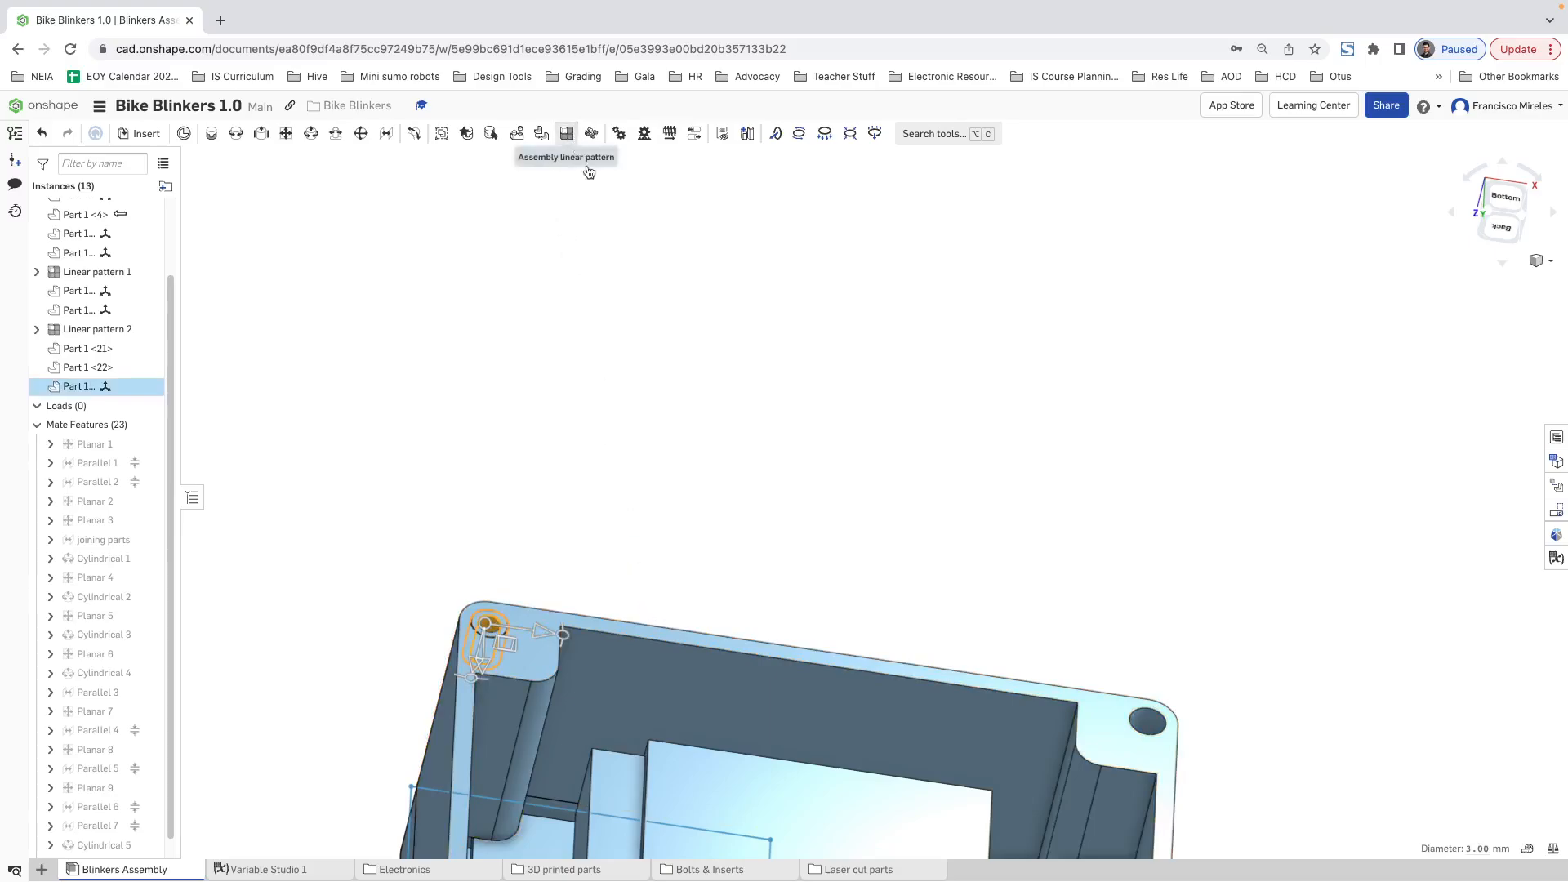
{"action": "left_click", "coordinate": [567, 134]}
{"action": "scroll", "coordinate": [700, 364], "scroll_direction": "down", "scroll_amount": 3}
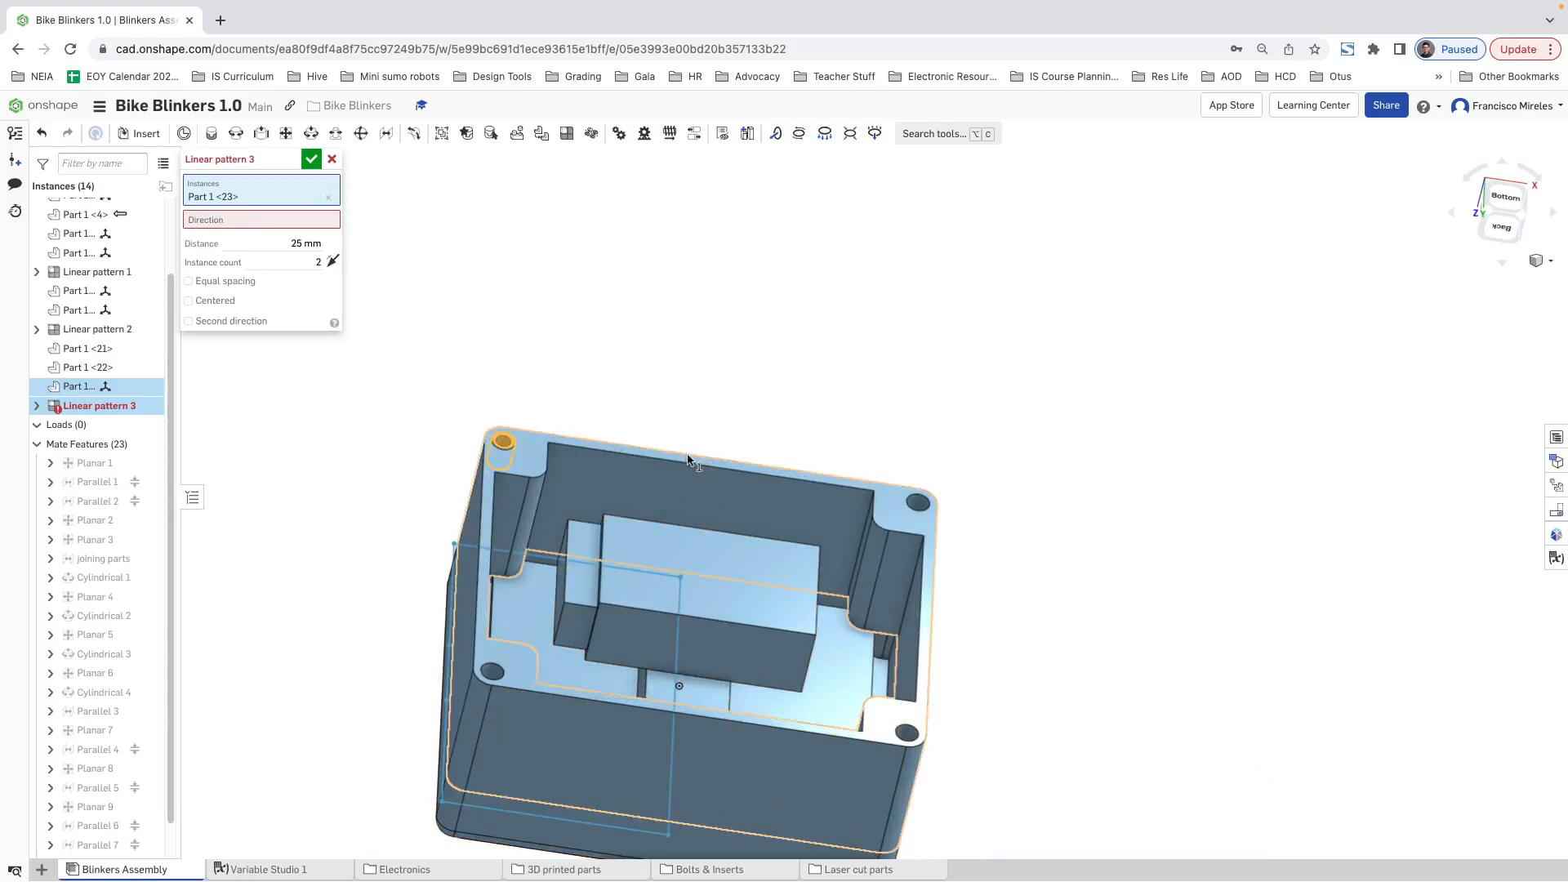
{"action": "scroll", "coordinate": [686, 456], "scroll_direction": "up", "scroll_amount": 4}
{"action": "left_click", "coordinate": [238, 221]}
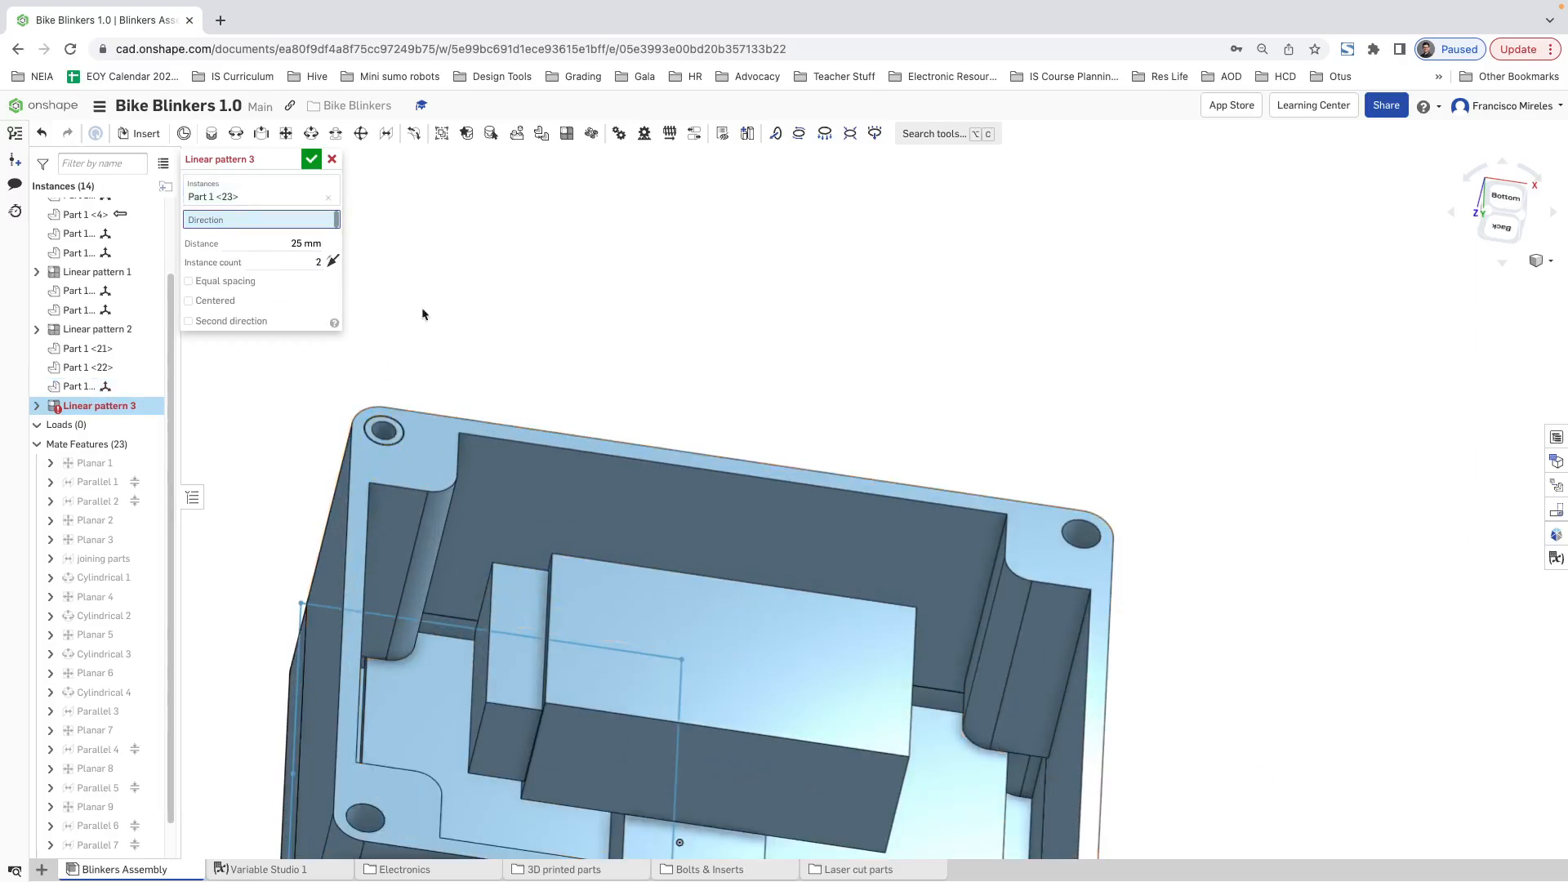
{"action": "left_click", "coordinate": [540, 432]}
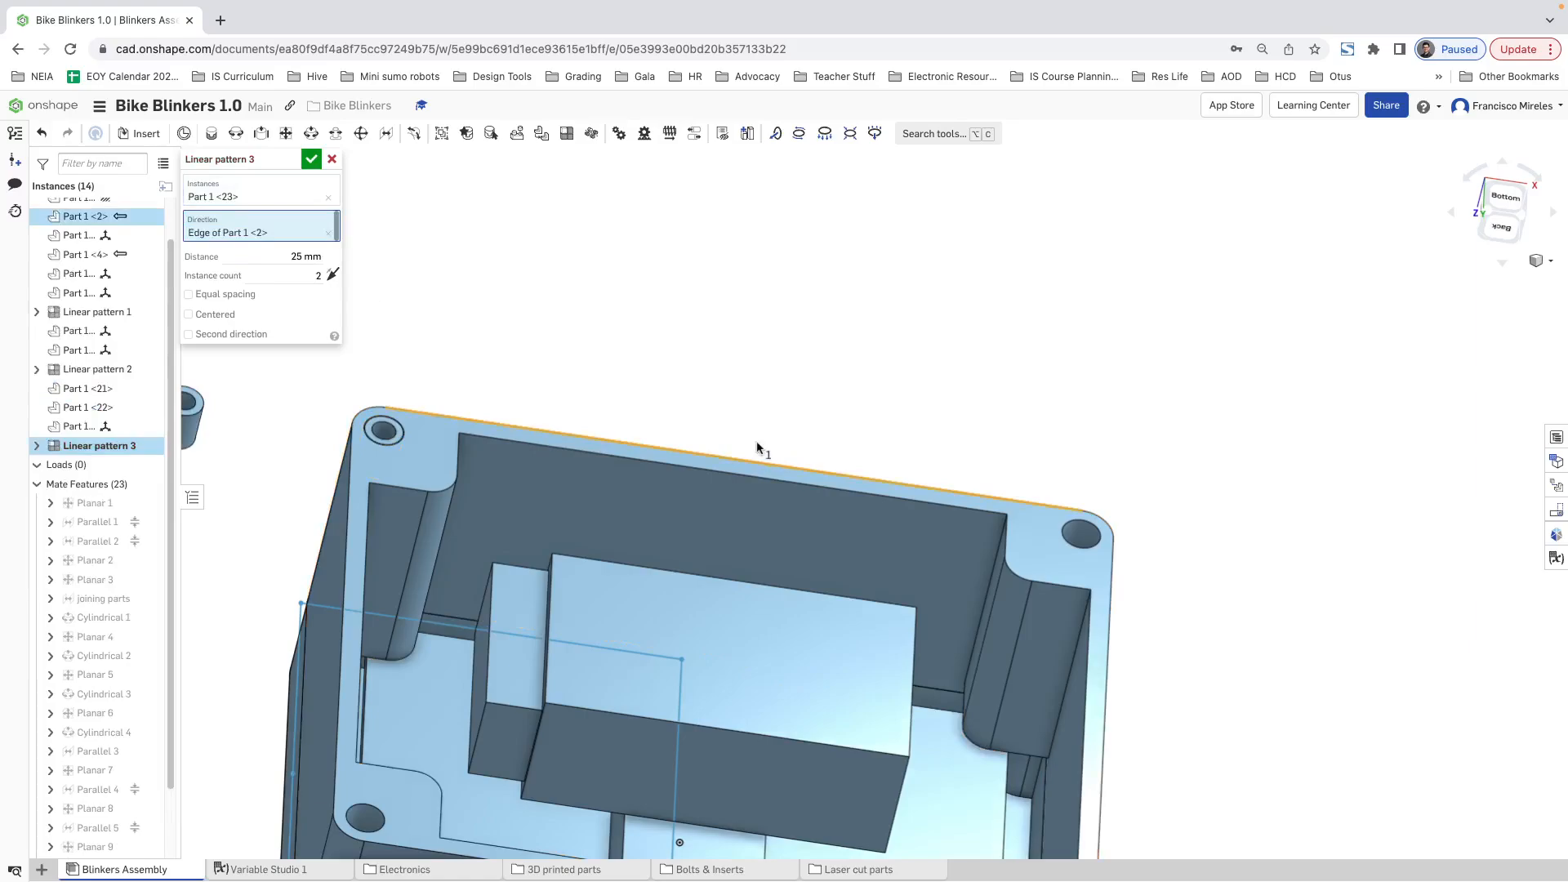
{"action": "left_click", "coordinate": [333, 280]}
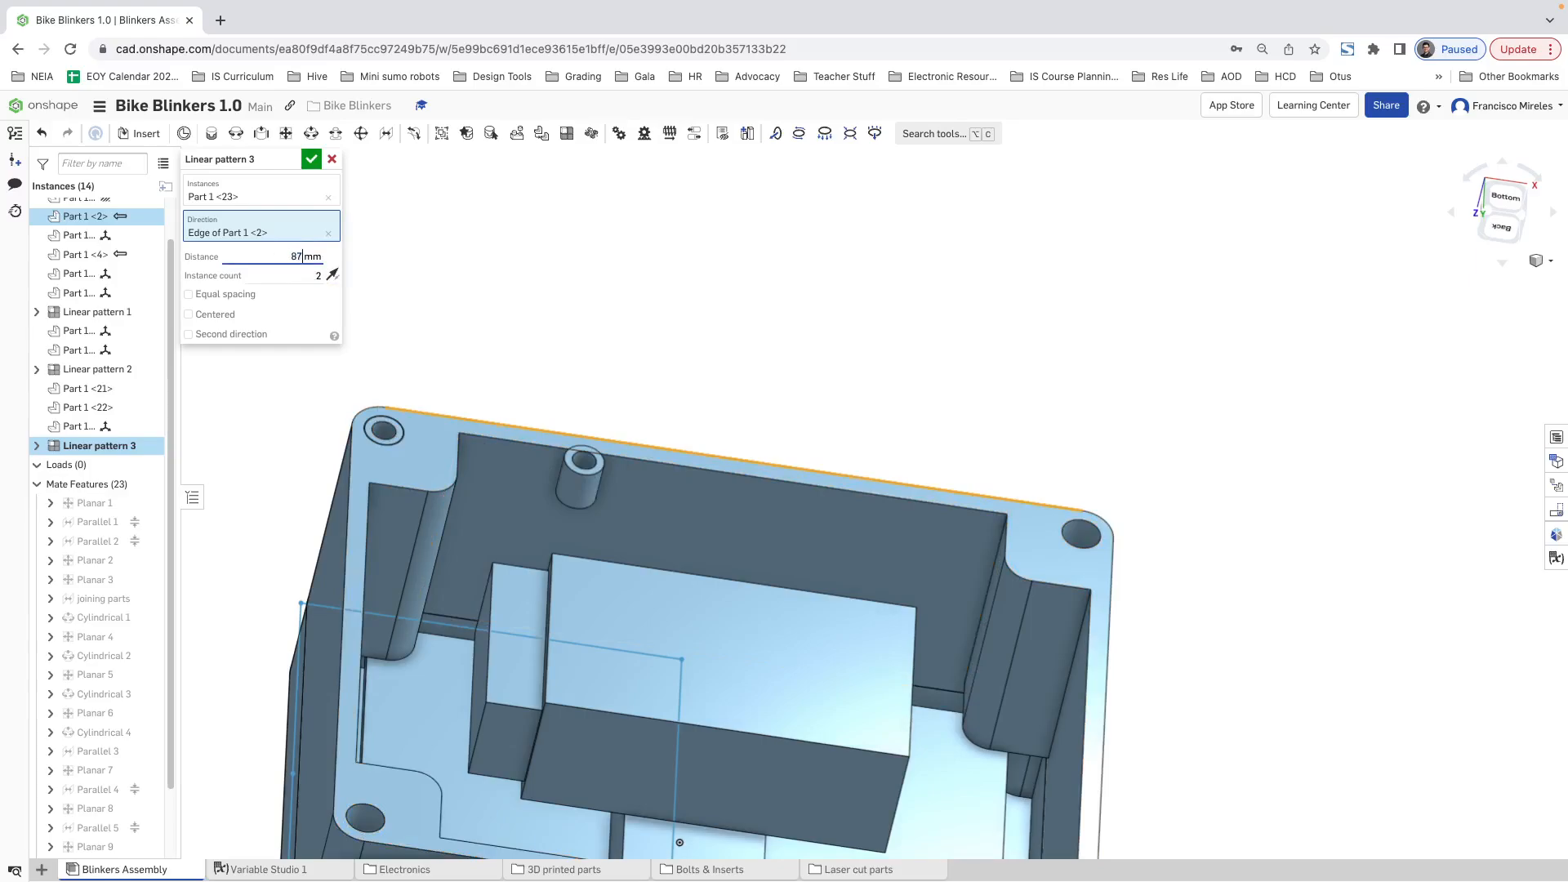
{"action": "type", "text": "87"}
{"action": "key", "text": "Return"}
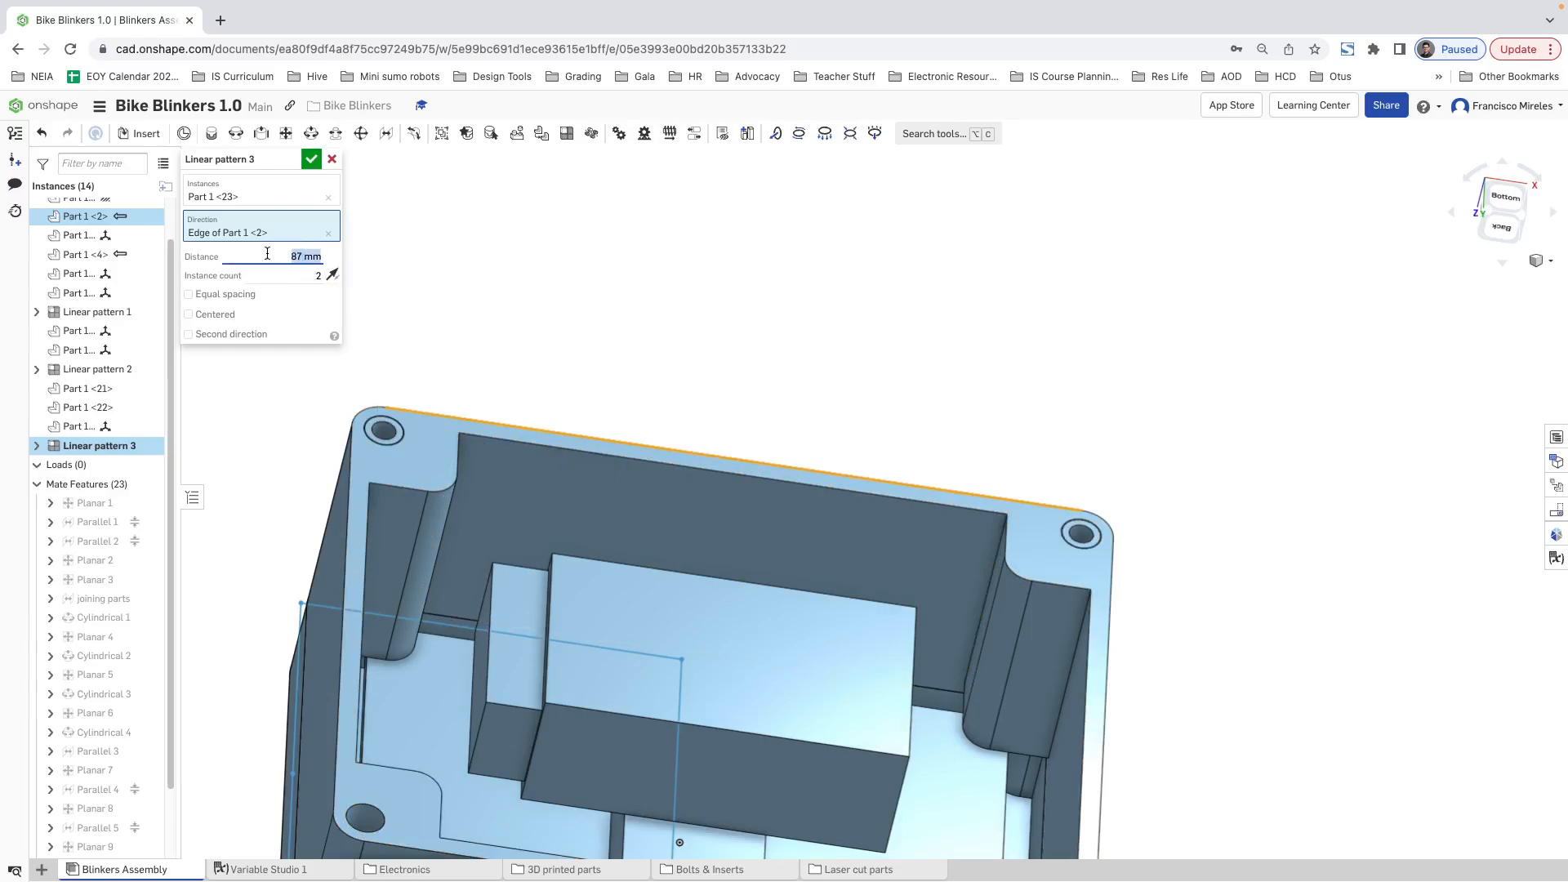
{"action": "scroll", "coordinate": [354, 363], "scroll_direction": "up", "scroll_amount": 5}
{"action": "scroll", "coordinate": [417, 415], "scroll_direction": "down", "scroll_amount": 10}
{"action": "scroll", "coordinate": [682, 699], "scroll_direction": "up", "scroll_amount": 3}
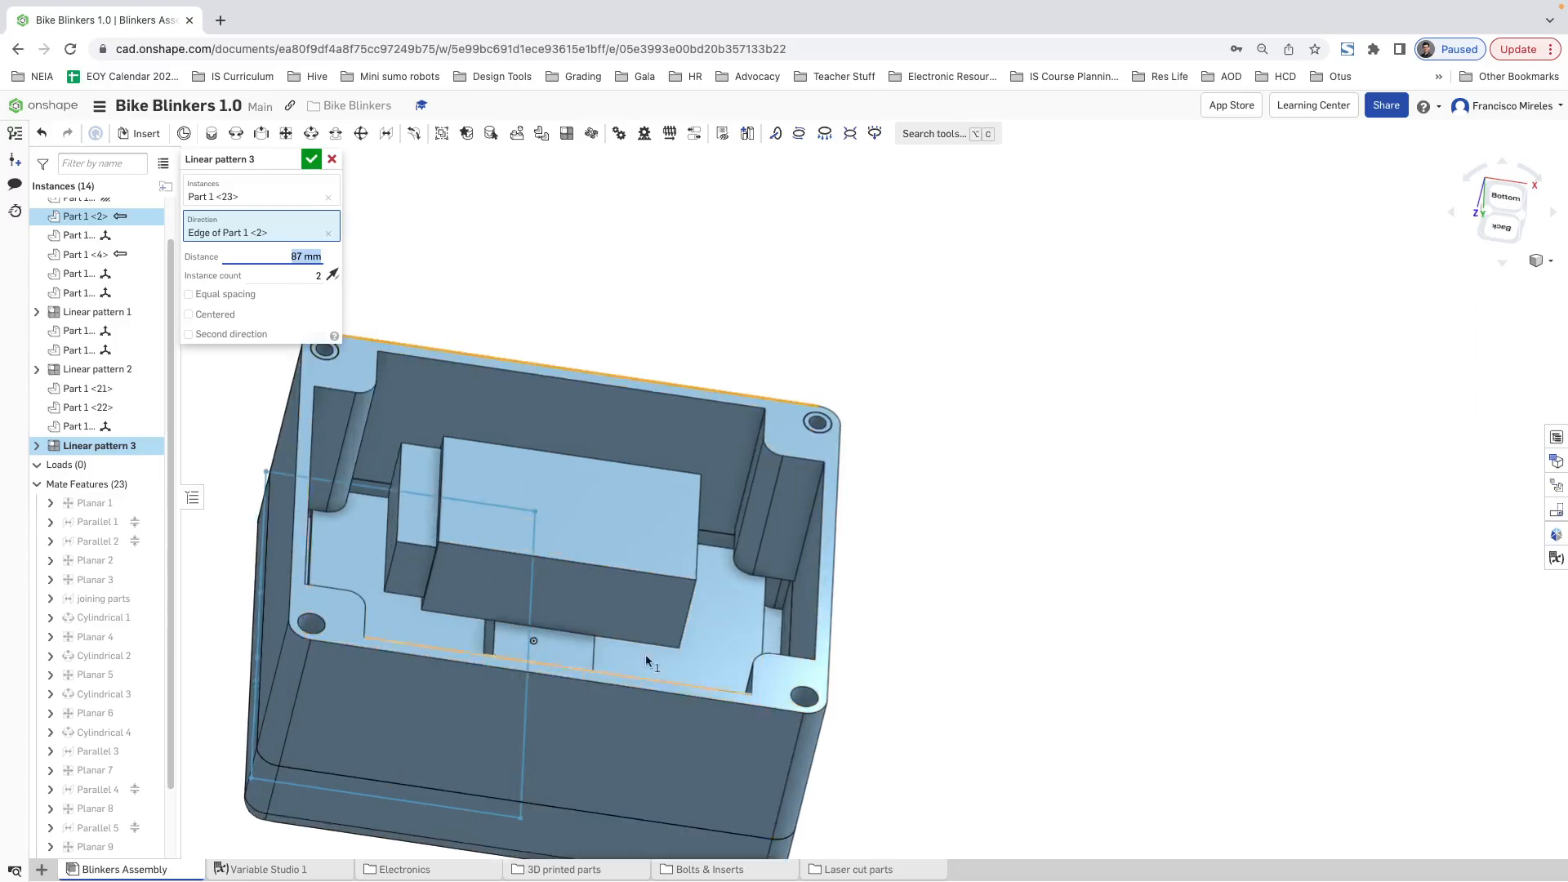
{"action": "left_click", "coordinate": [309, 158]}
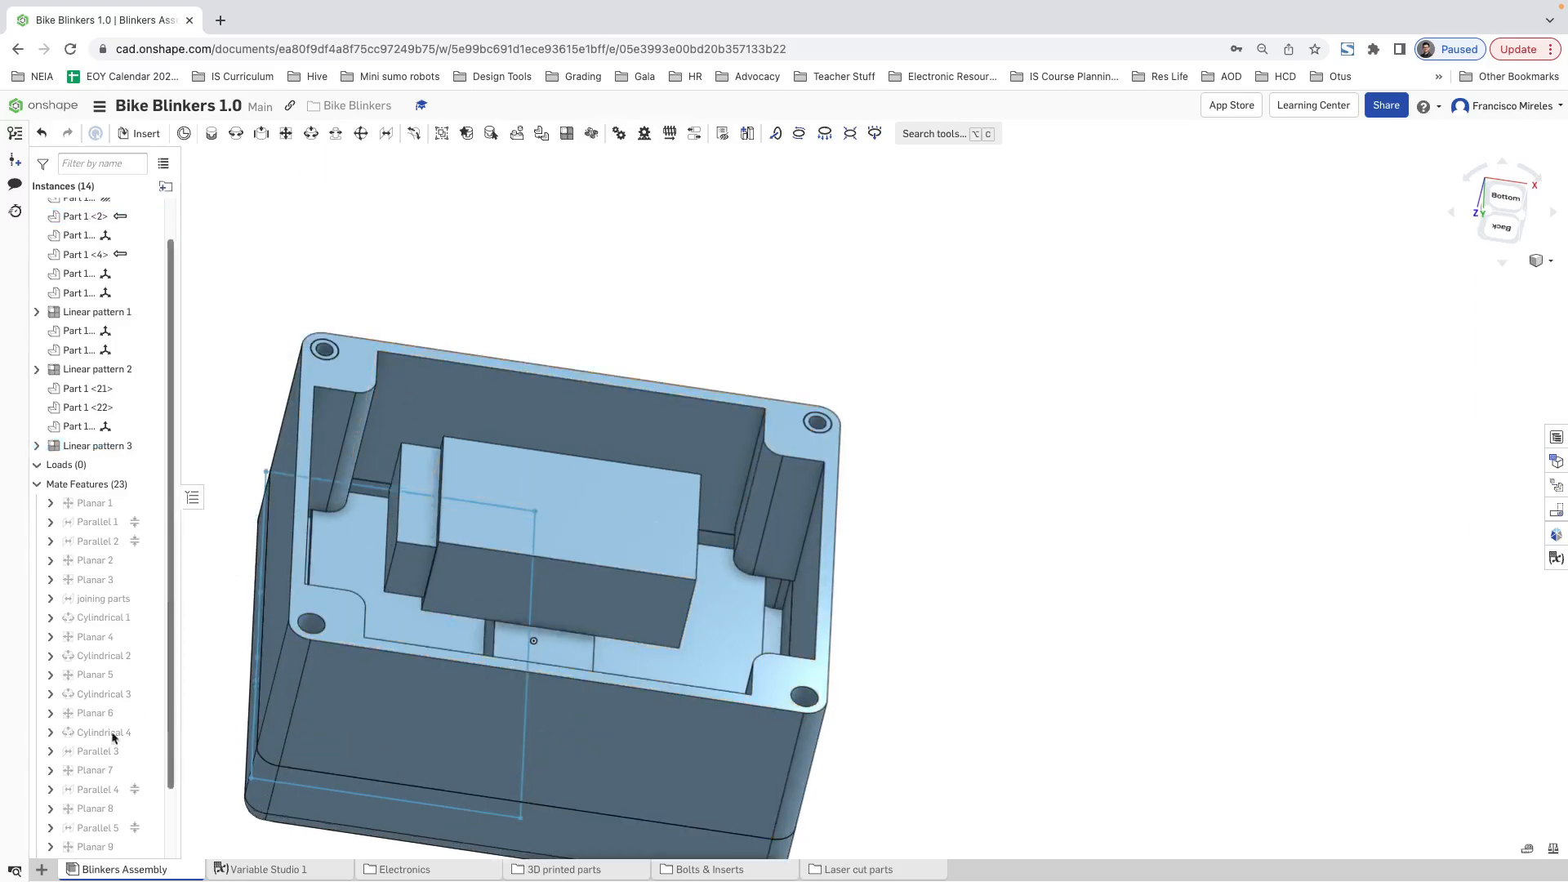
Step: Edit the insert pattern to add a second direction along the case's short right edge, 2 instances at 67 mm
{"action": "right_click", "coordinate": [92, 448]}
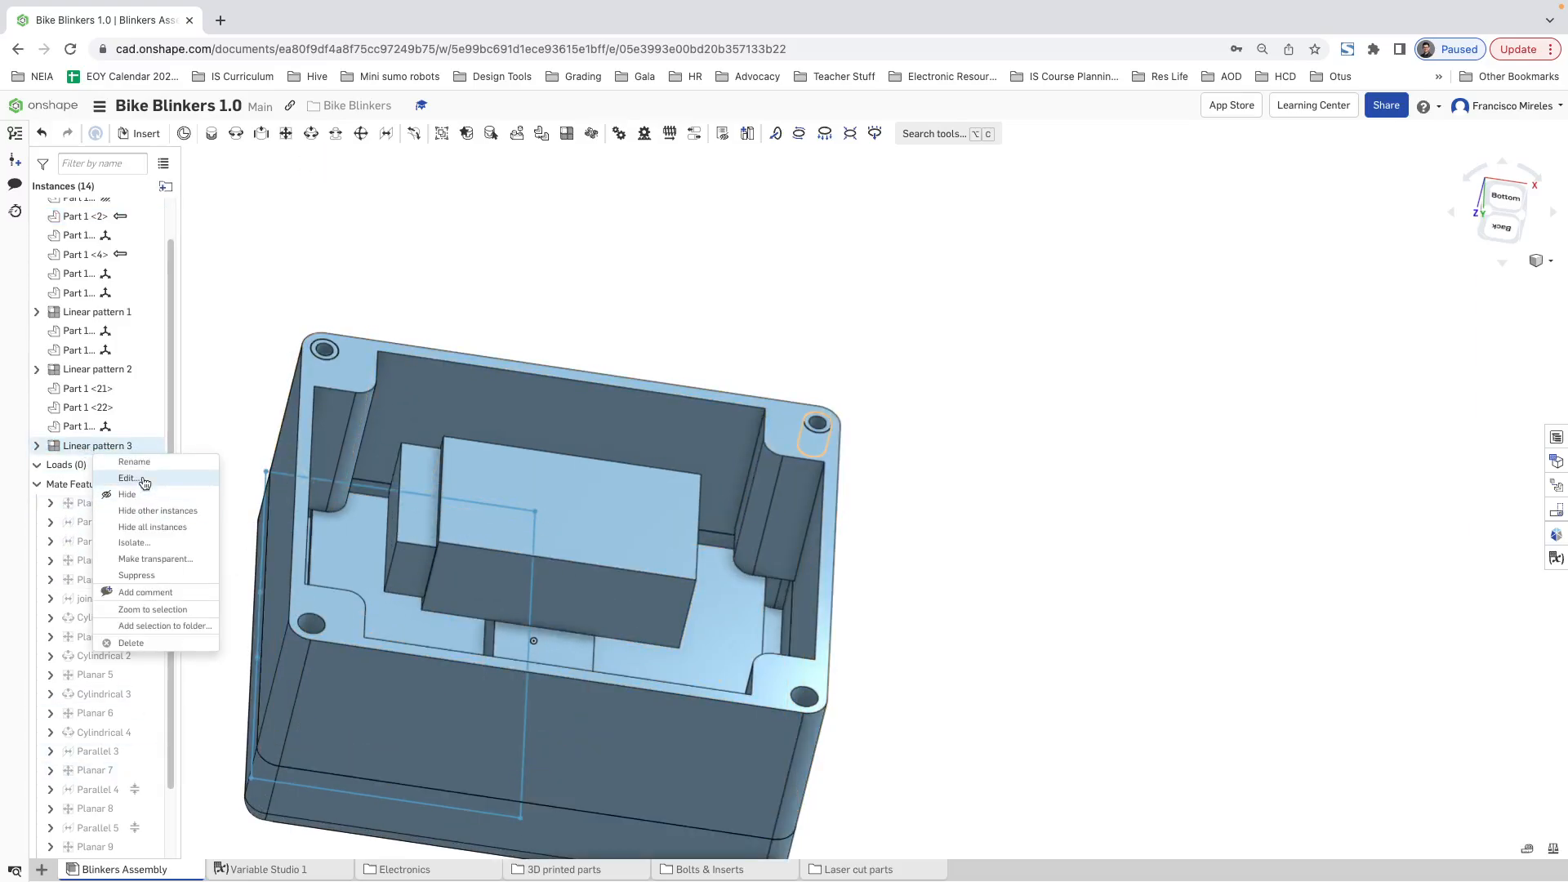
{"action": "left_click", "coordinate": [144, 483]}
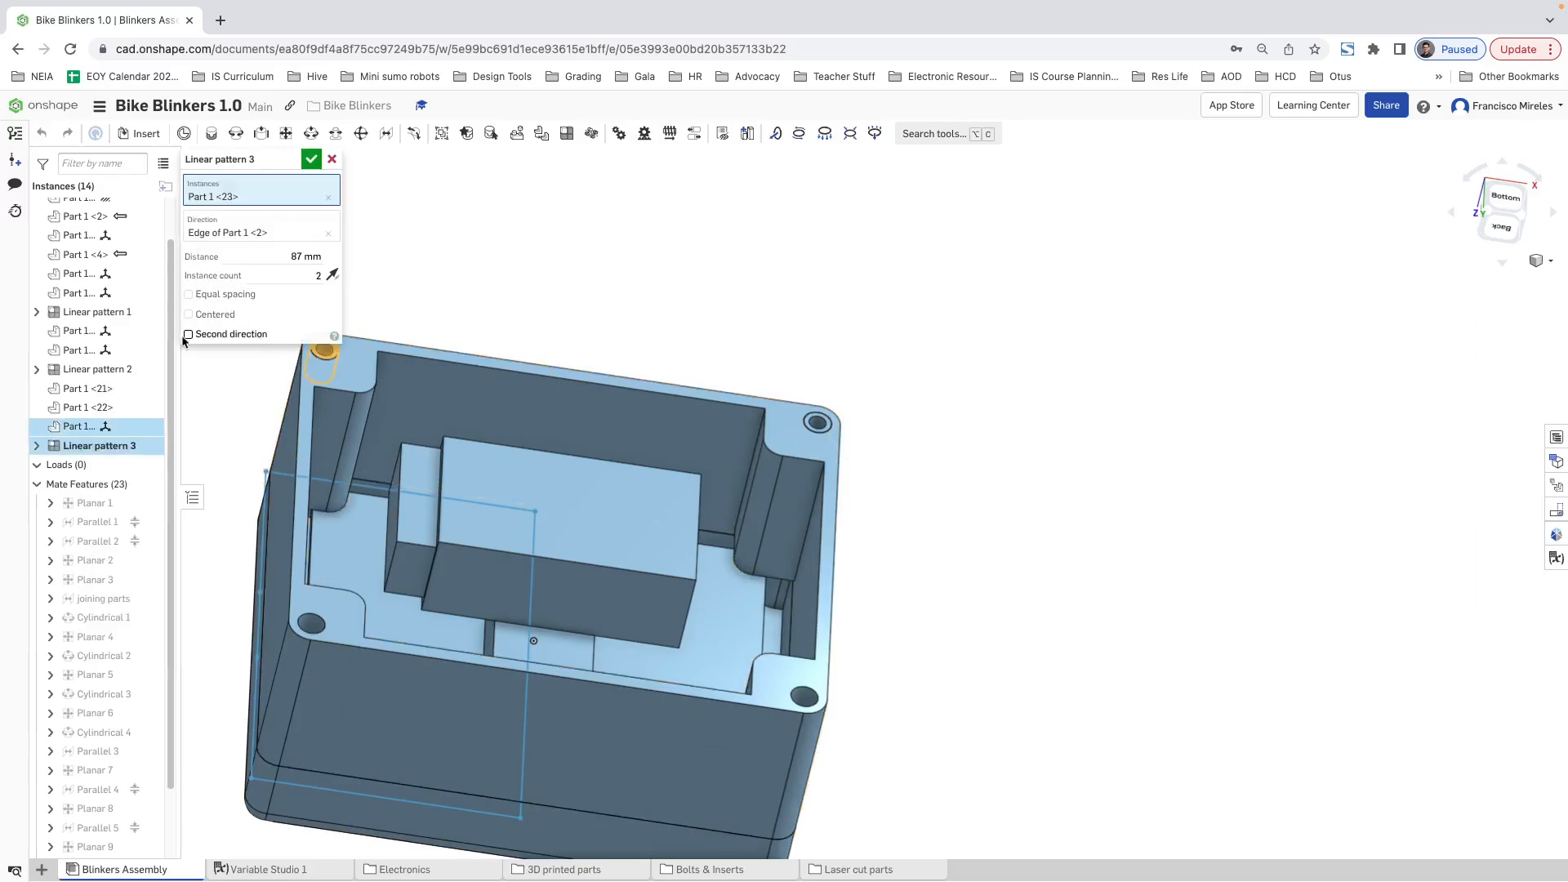
{"action": "left_click", "coordinate": [188, 335]}
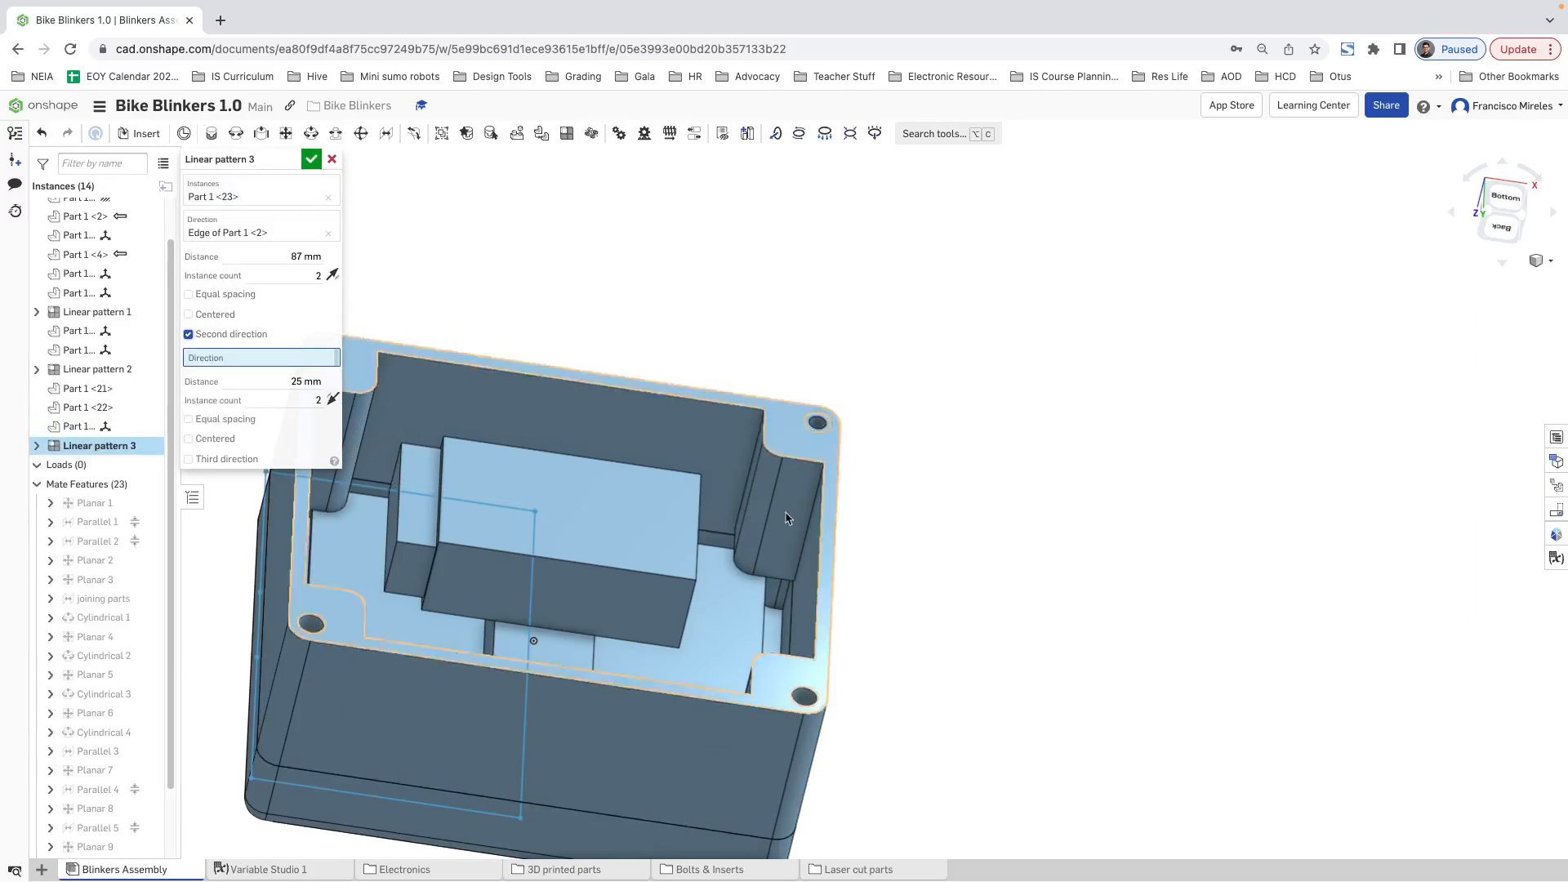
{"action": "left_click", "coordinate": [837, 490]}
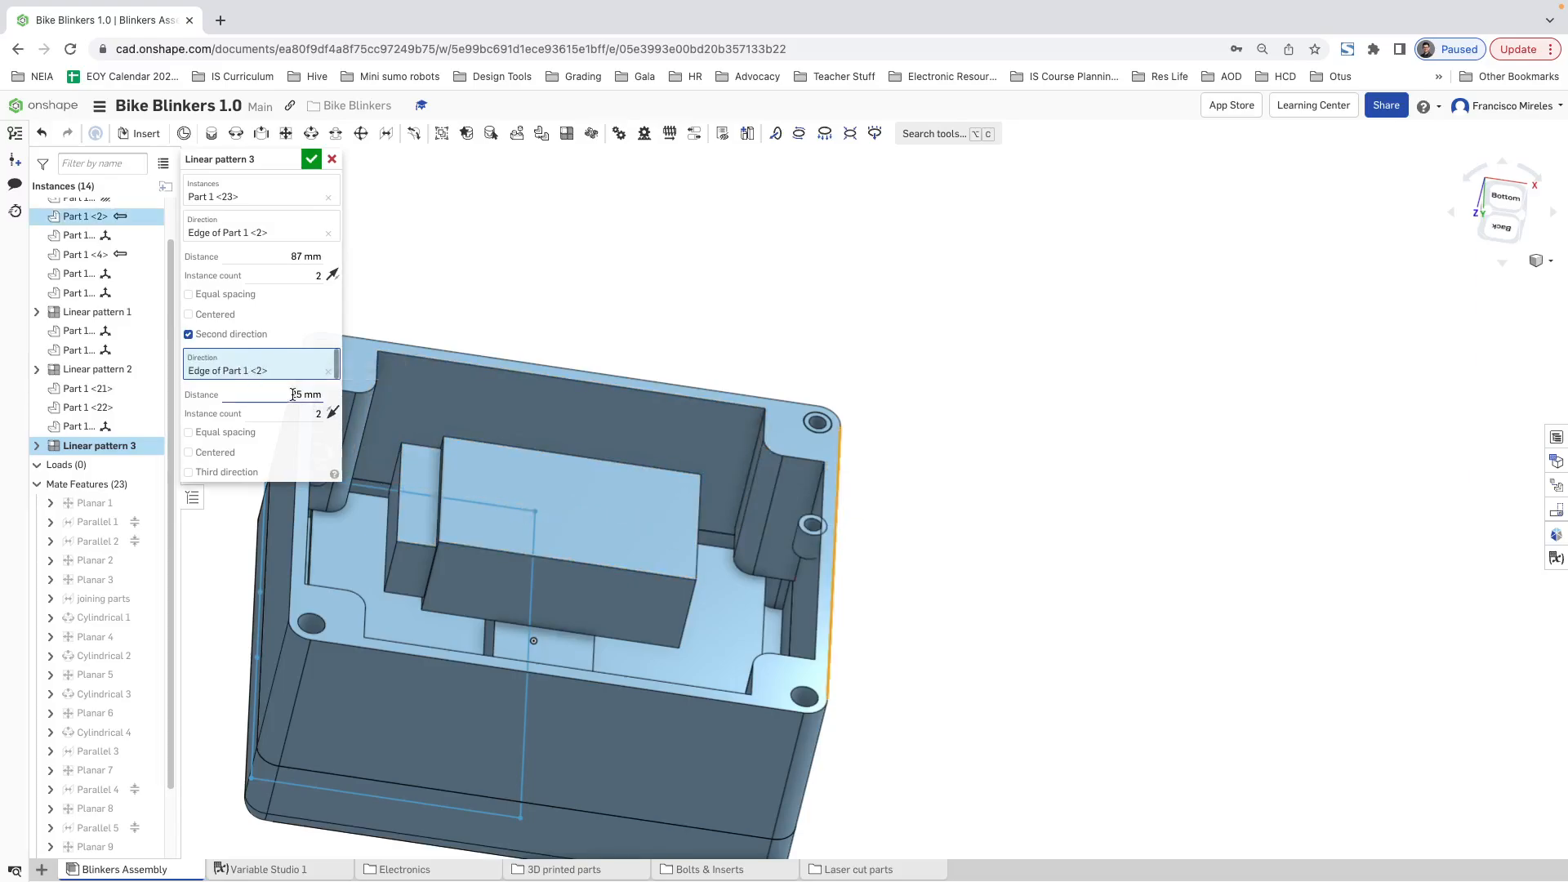
{"action": "left_click_drag", "start_coordinate": [322, 395], "coordinate": [299, 396]}
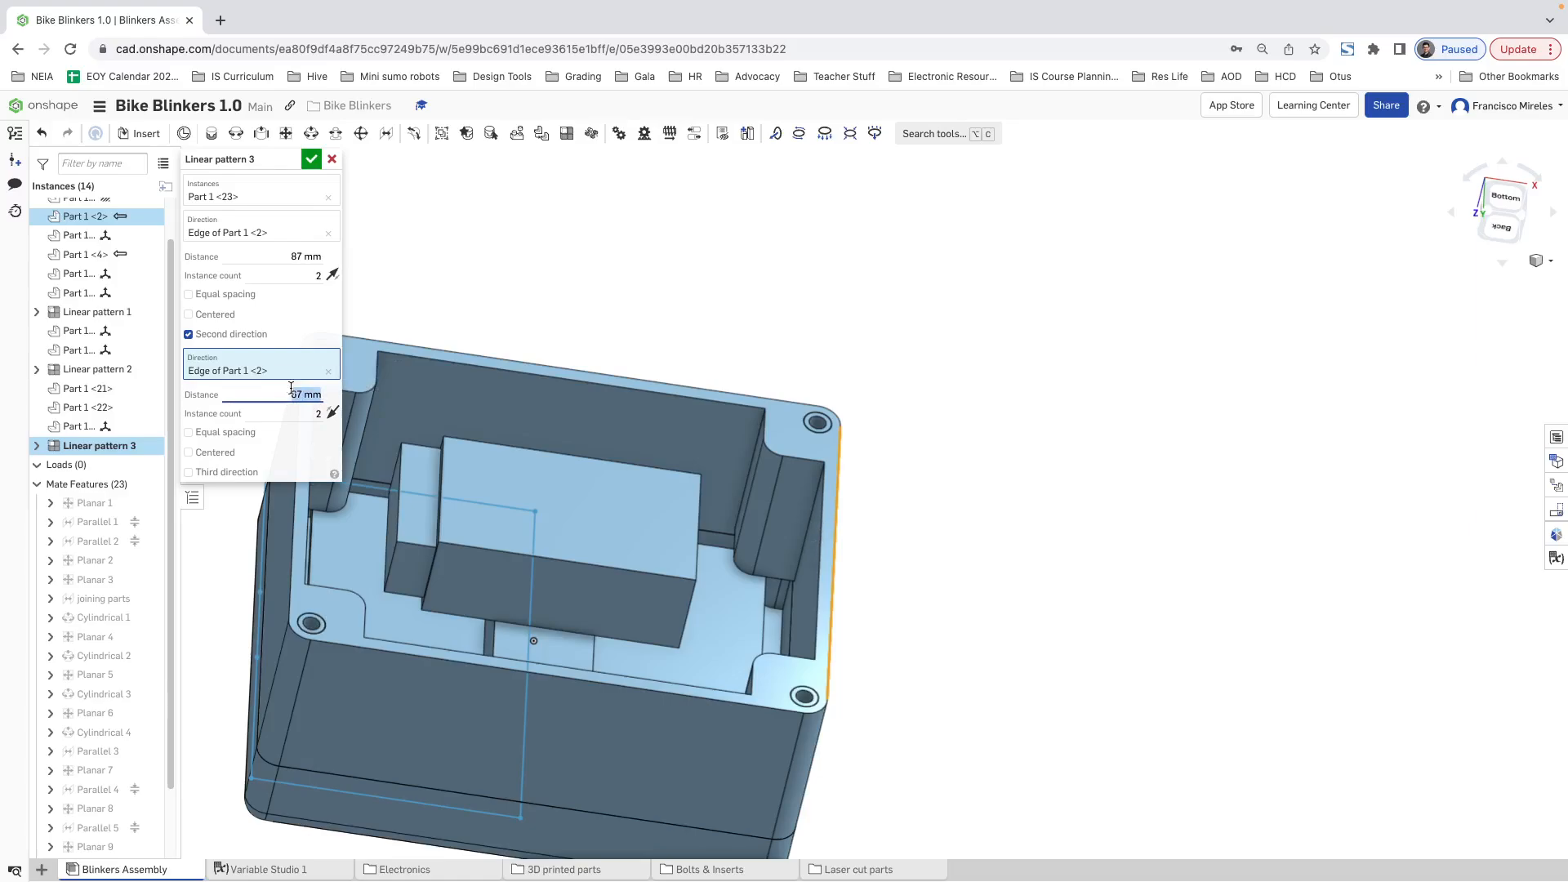
{"action": "left_click", "coordinate": [311, 159]}
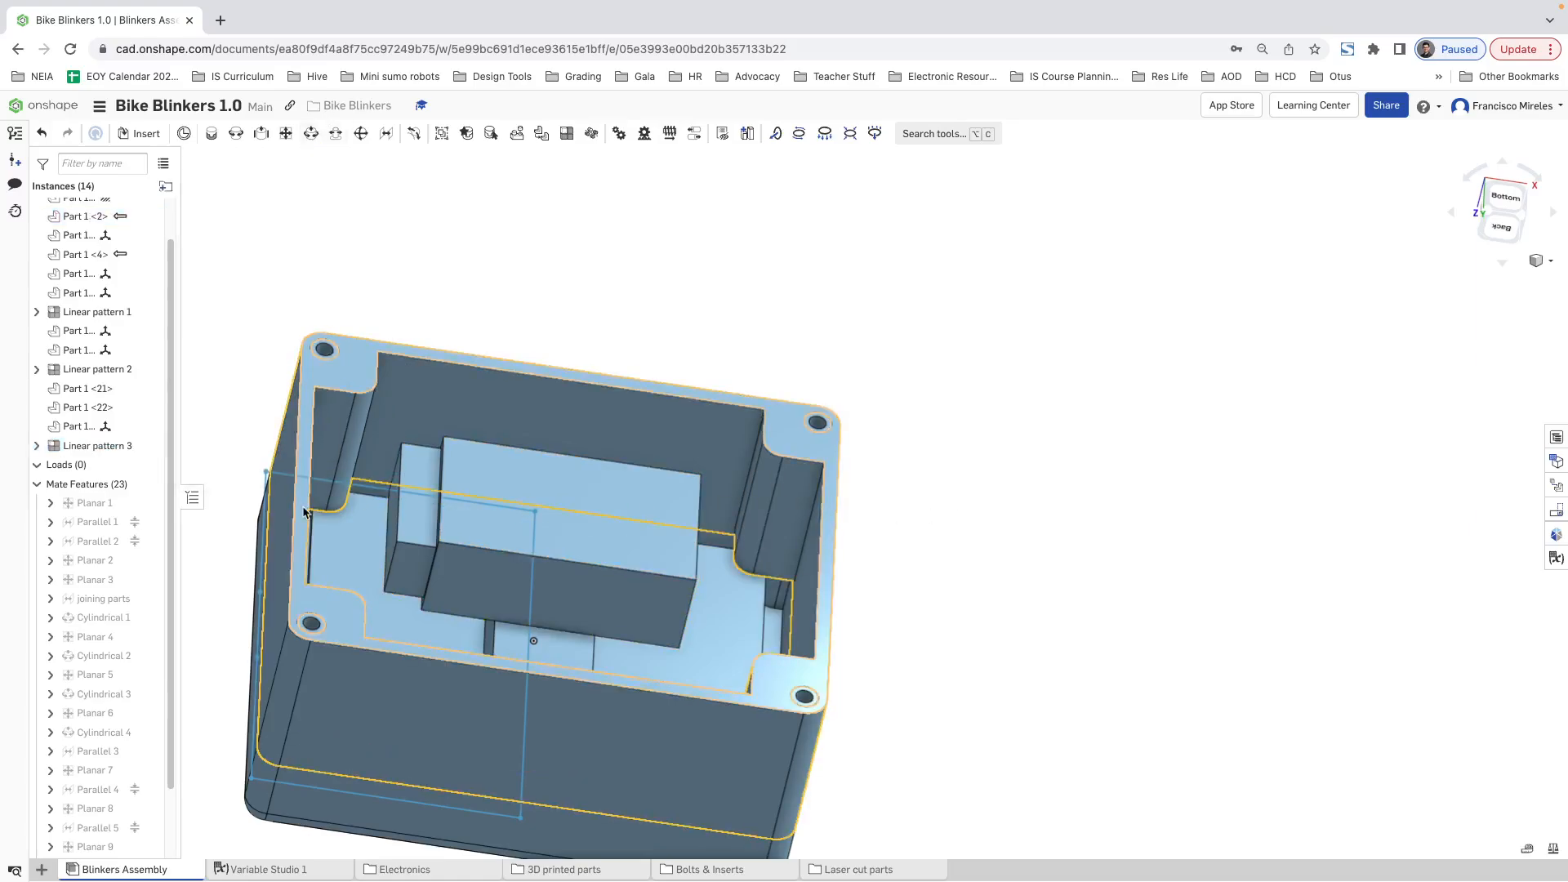
{"action": "right_click", "coordinate": [104, 448]}
{"action": "left_click", "coordinate": [126, 465]}
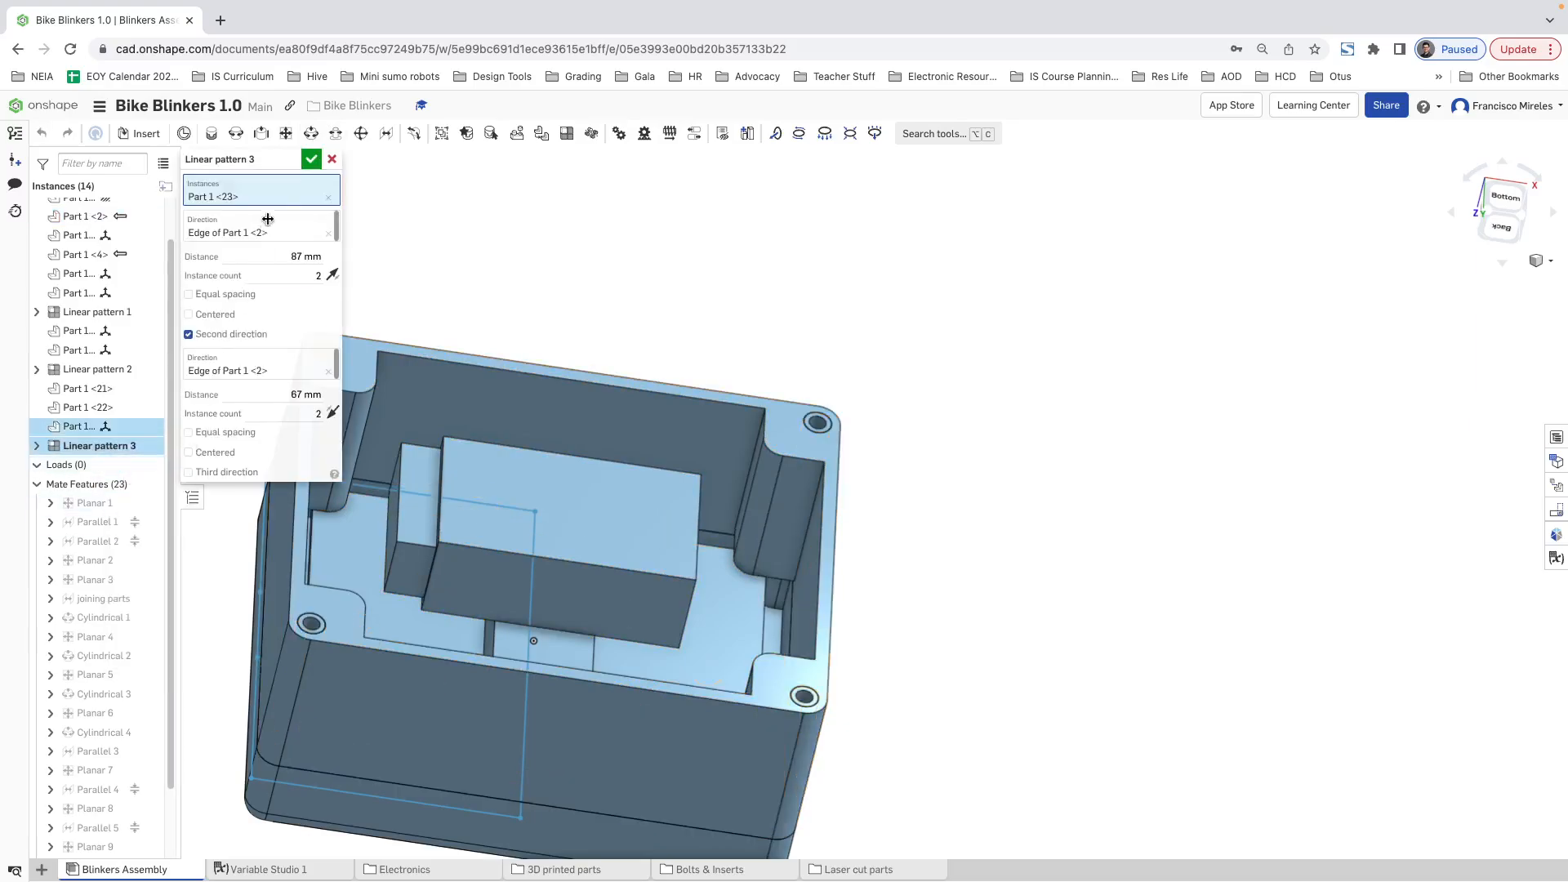
{"action": "left_click", "coordinate": [331, 160]}
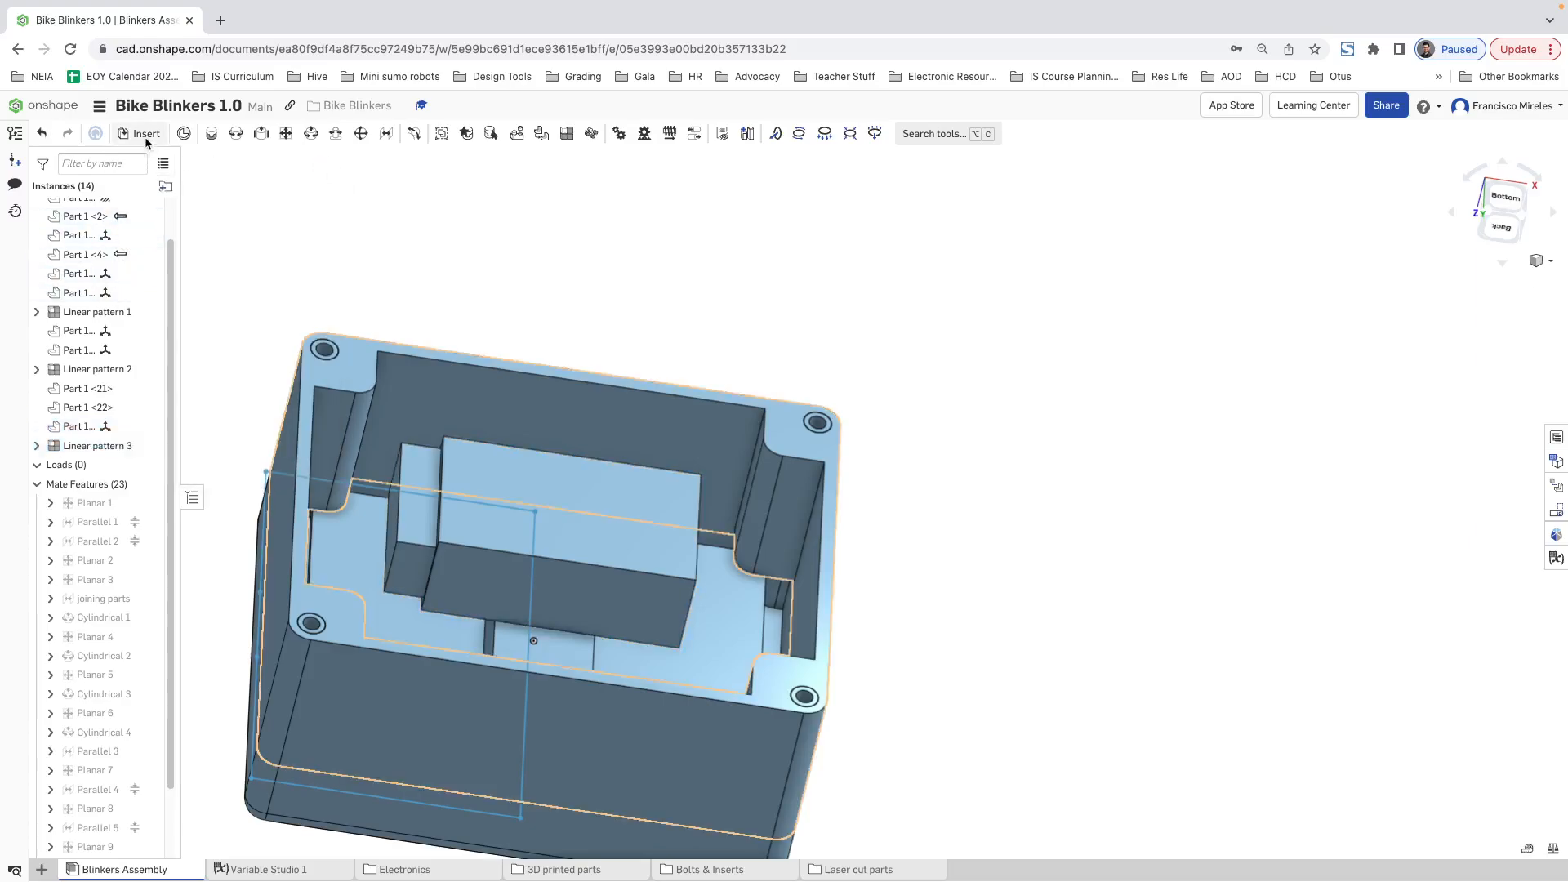
Step: Insert one M3x12 allen bolt from the current document above the open side of the case
{"action": "left_click", "coordinate": [144, 134]}
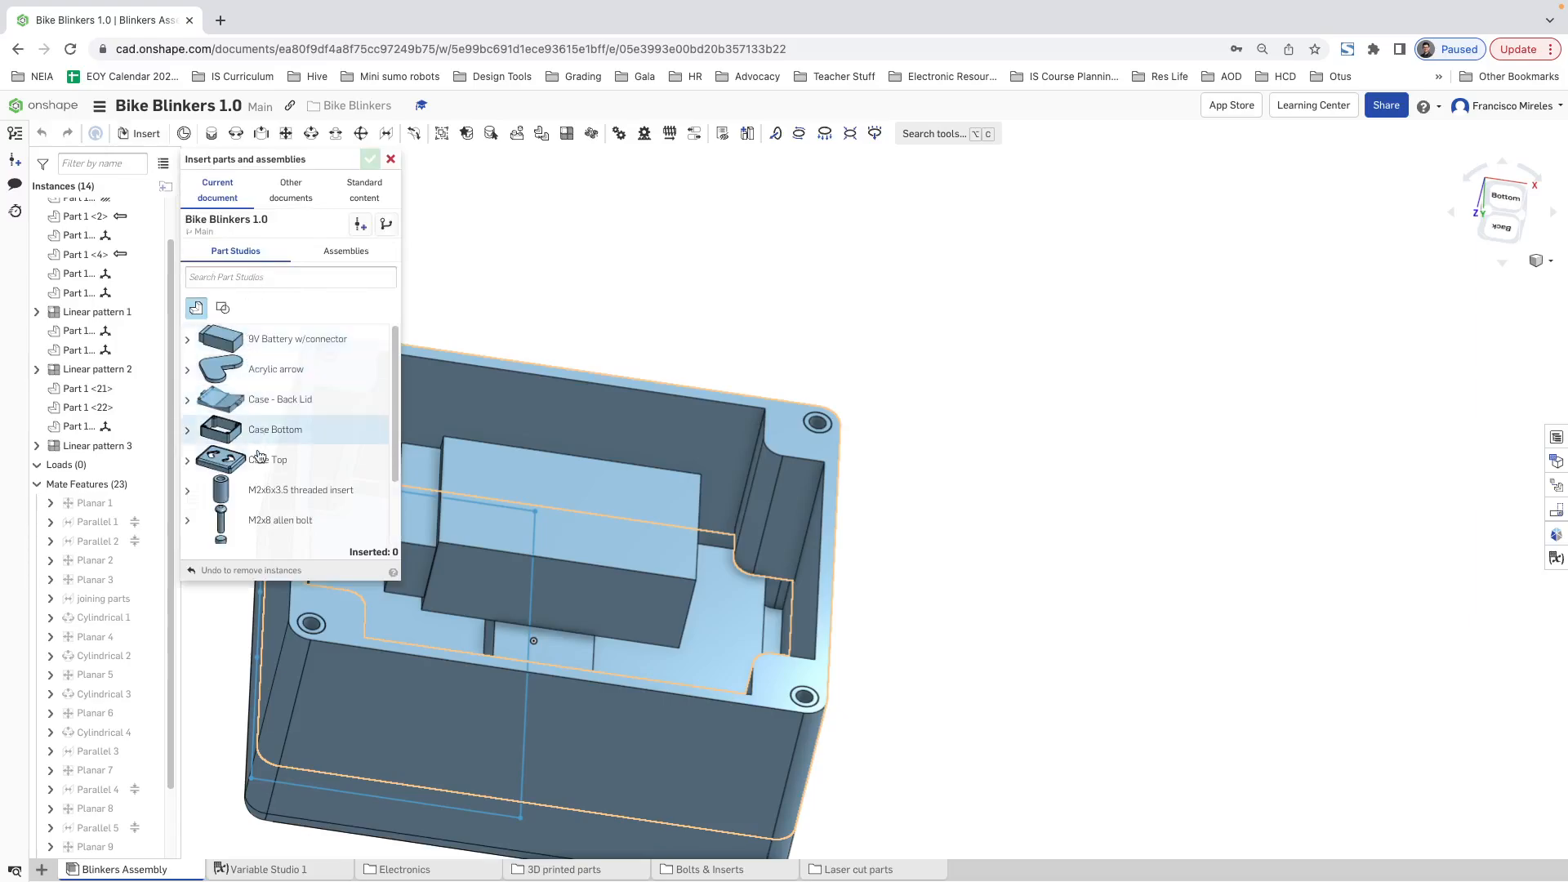
{"action": "scroll", "coordinate": [278, 506], "scroll_direction": "down", "scroll_amount": 2}
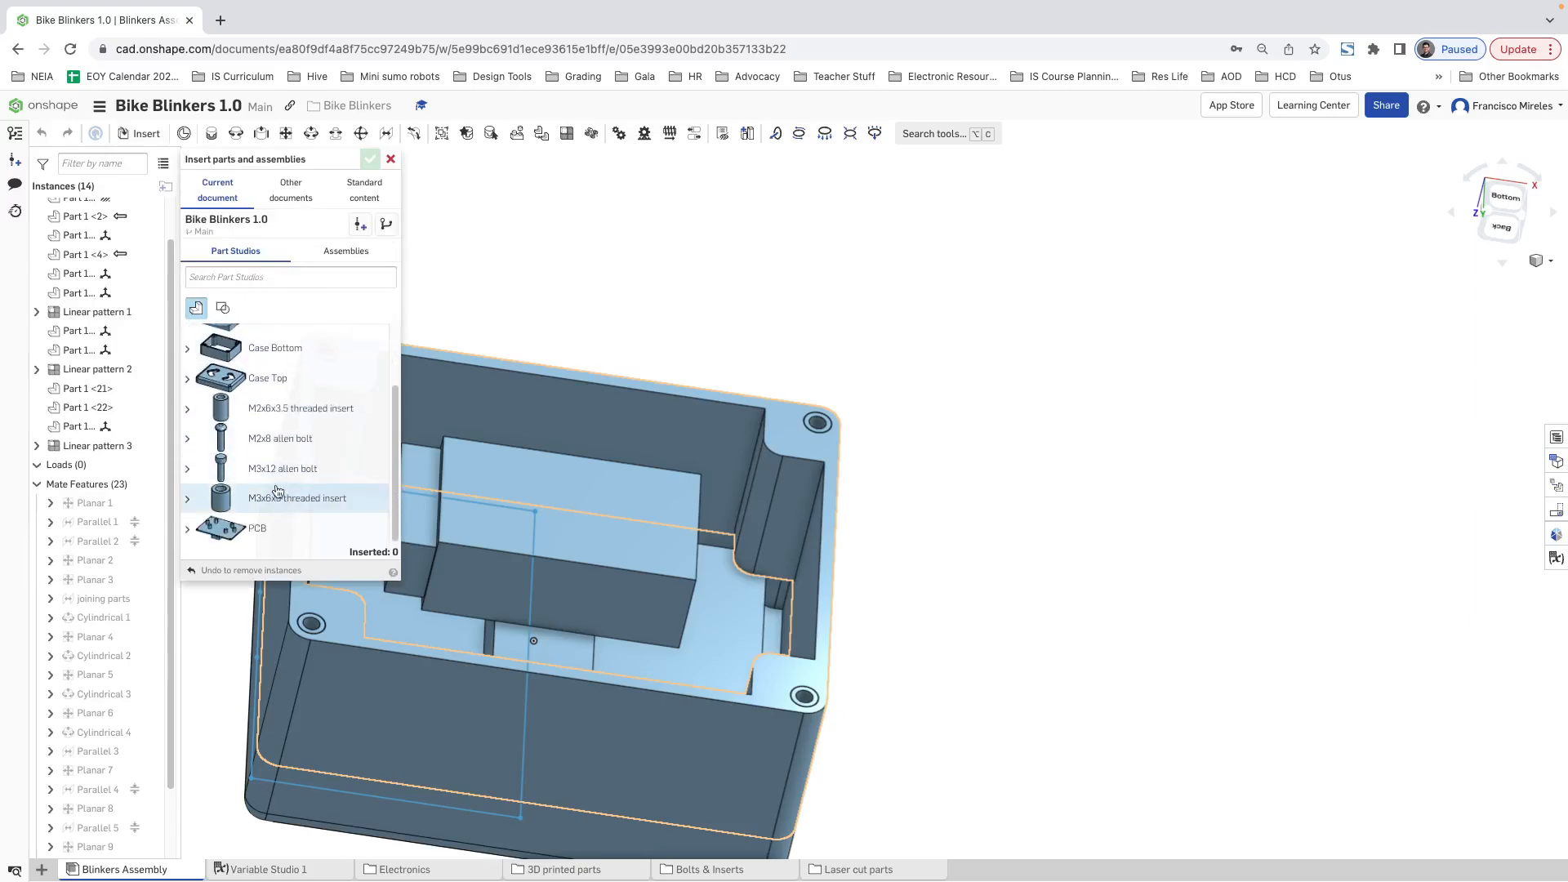
{"action": "left_click", "coordinate": [298, 468]}
{"action": "left_click", "coordinate": [505, 299]}
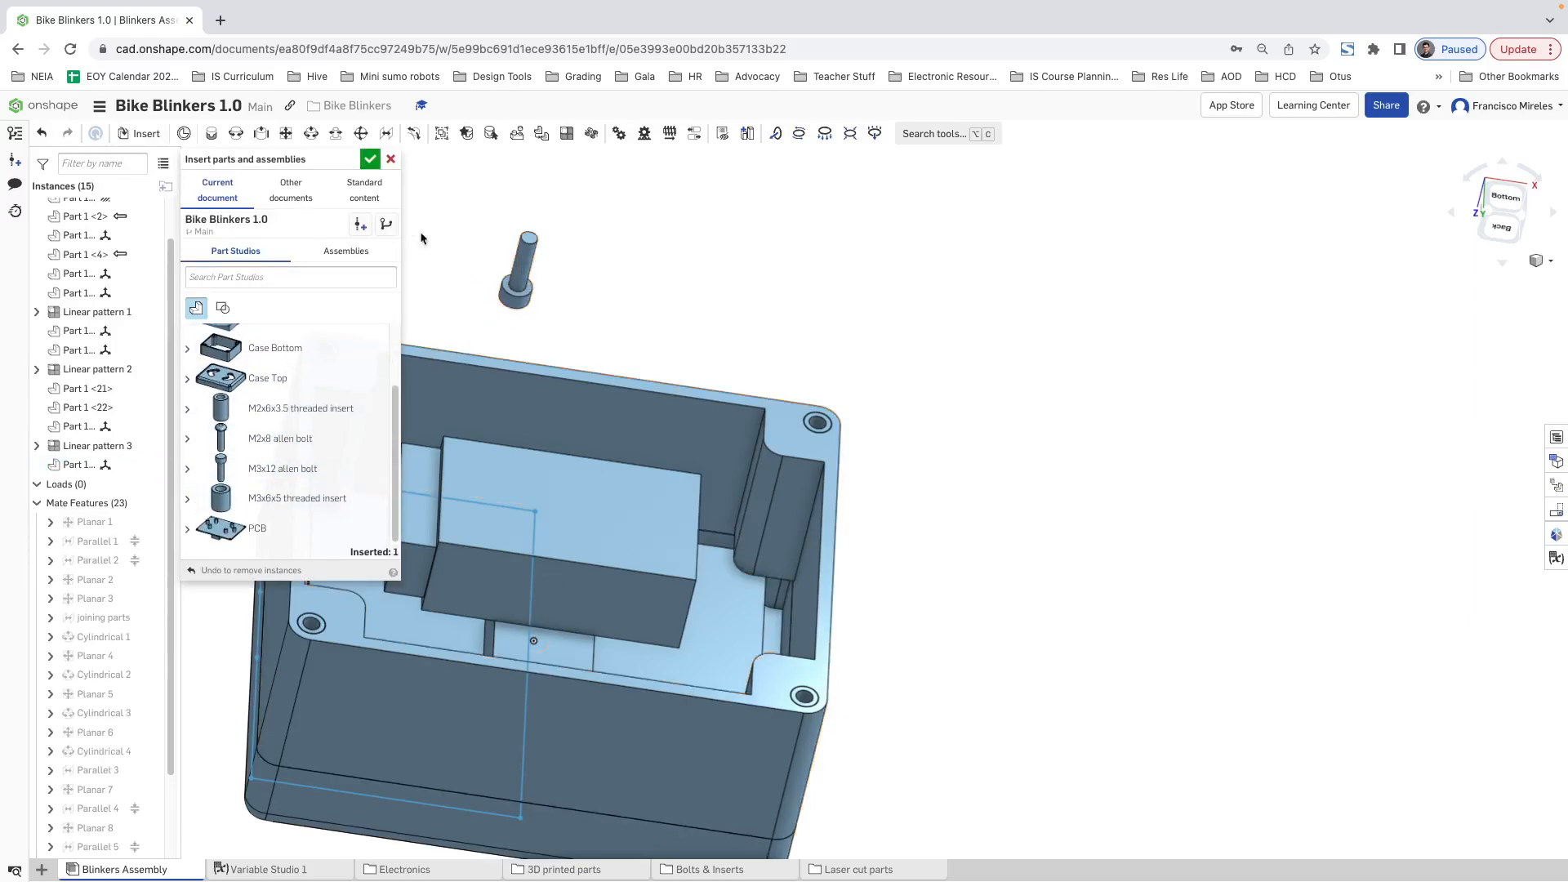
{"action": "left_click", "coordinate": [372, 159]}
Step: Rotate the M3x12 allen bolt by 180 deg so its shank points toward the case opening
{"action": "left_click", "coordinate": [515, 269]}
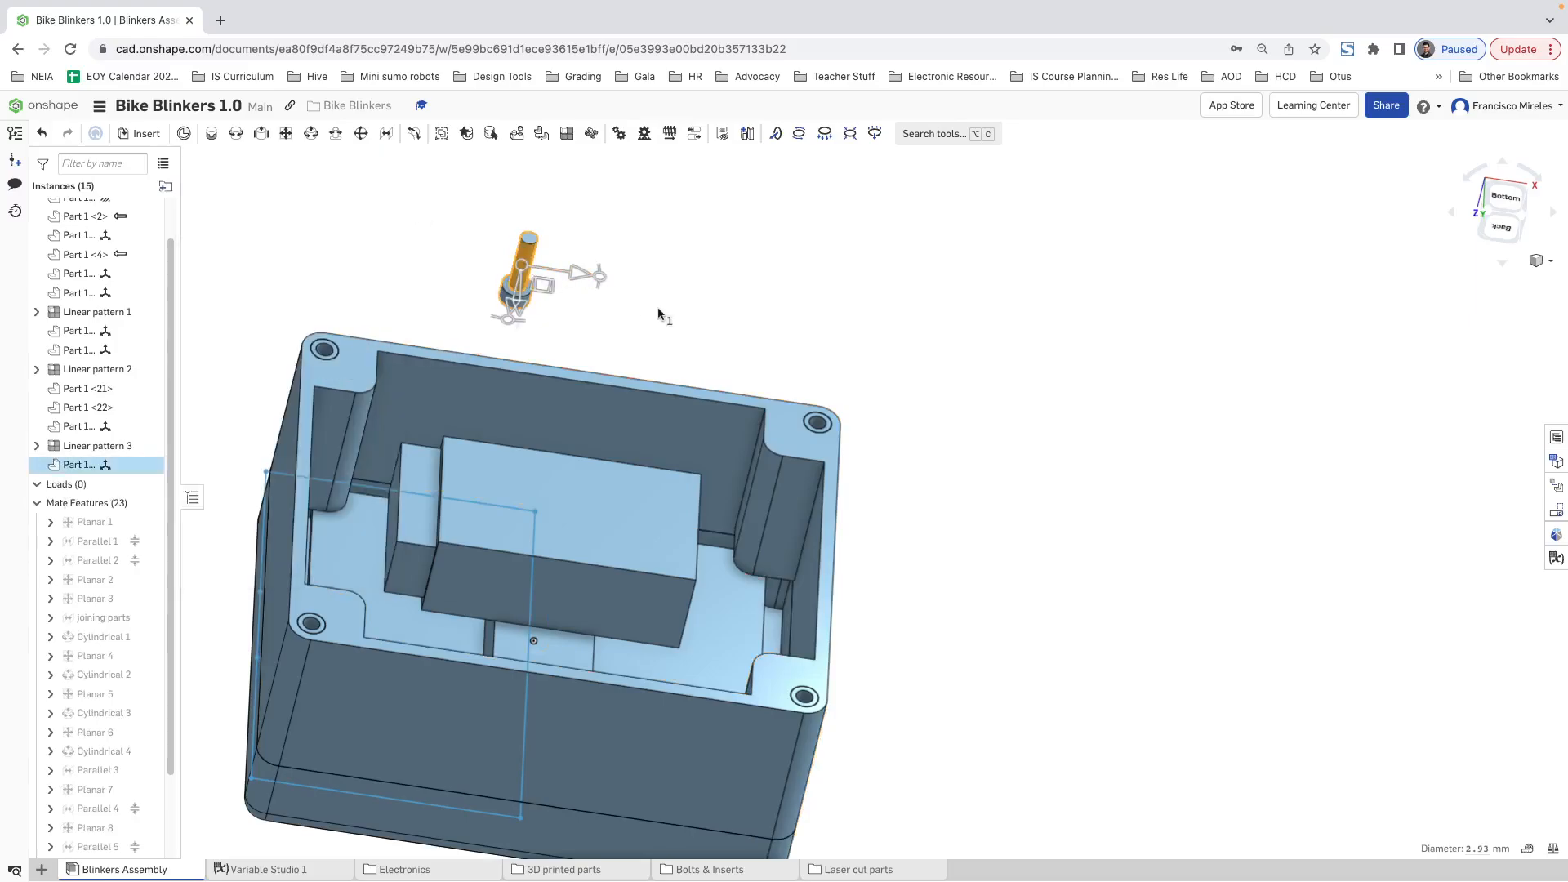
{"action": "right_click_drag", "start_coordinate": [645, 285], "coordinate": [650, 237]}
{"action": "left_click_drag", "start_coordinate": [563, 468], "coordinate": [583, 306]}
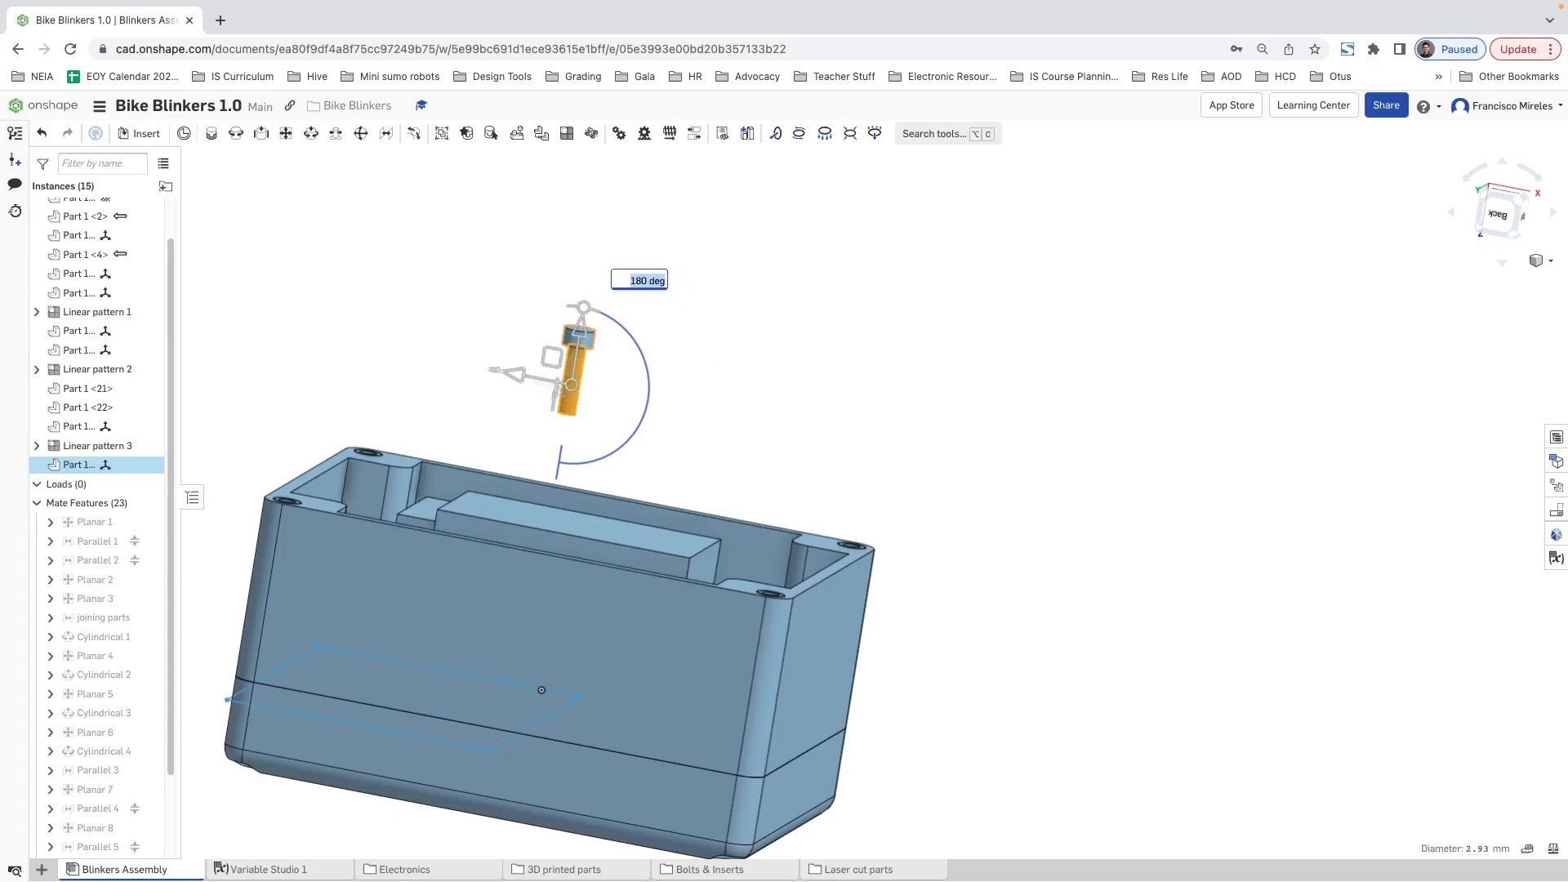
{"action": "left_click", "coordinate": [709, 476]}
{"action": "right_click_drag", "start_coordinate": [710, 476], "coordinate": [700, 514]}
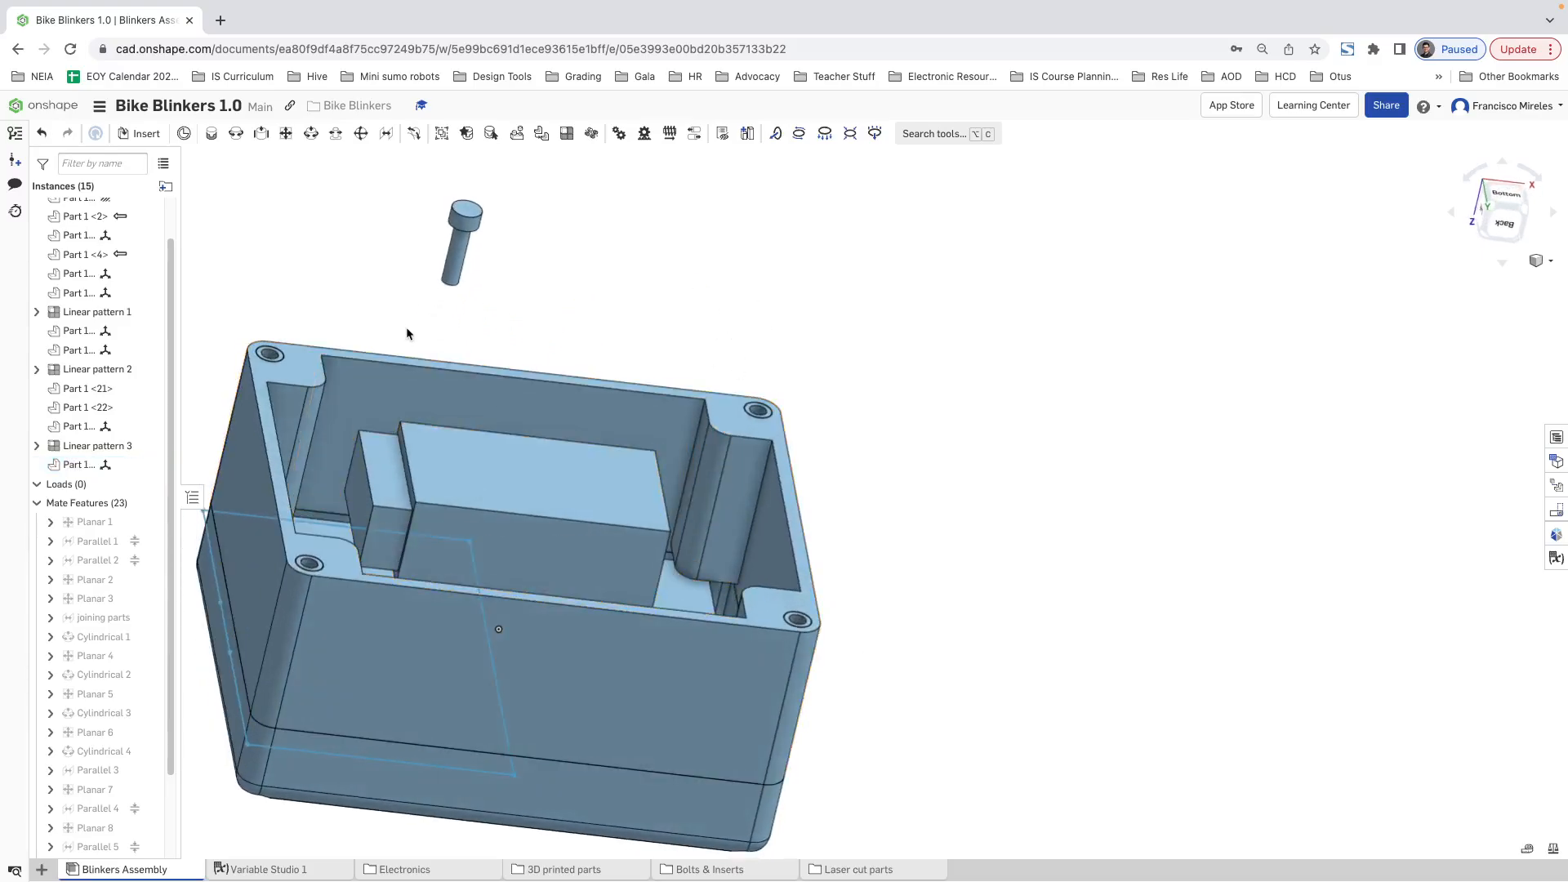
Step: Reorder the instance list so the M3x12 allen bolt sits directly above Linear pattern 3
{"action": "left_click", "coordinate": [78, 464]}
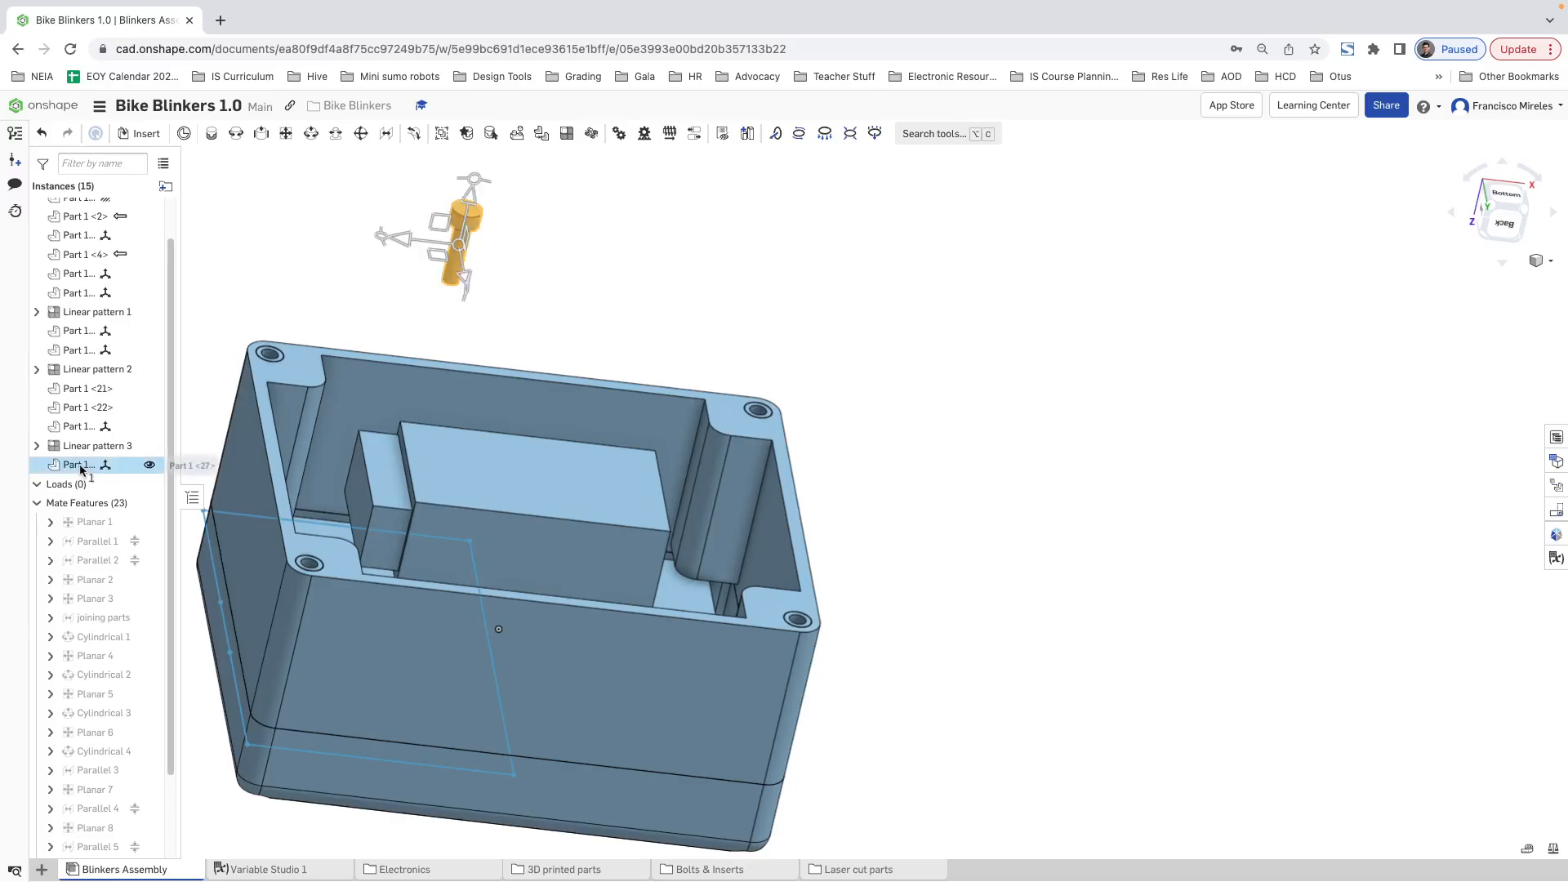
{"action": "left_click_drag", "start_coordinate": [88, 435], "coordinate": [91, 441]}
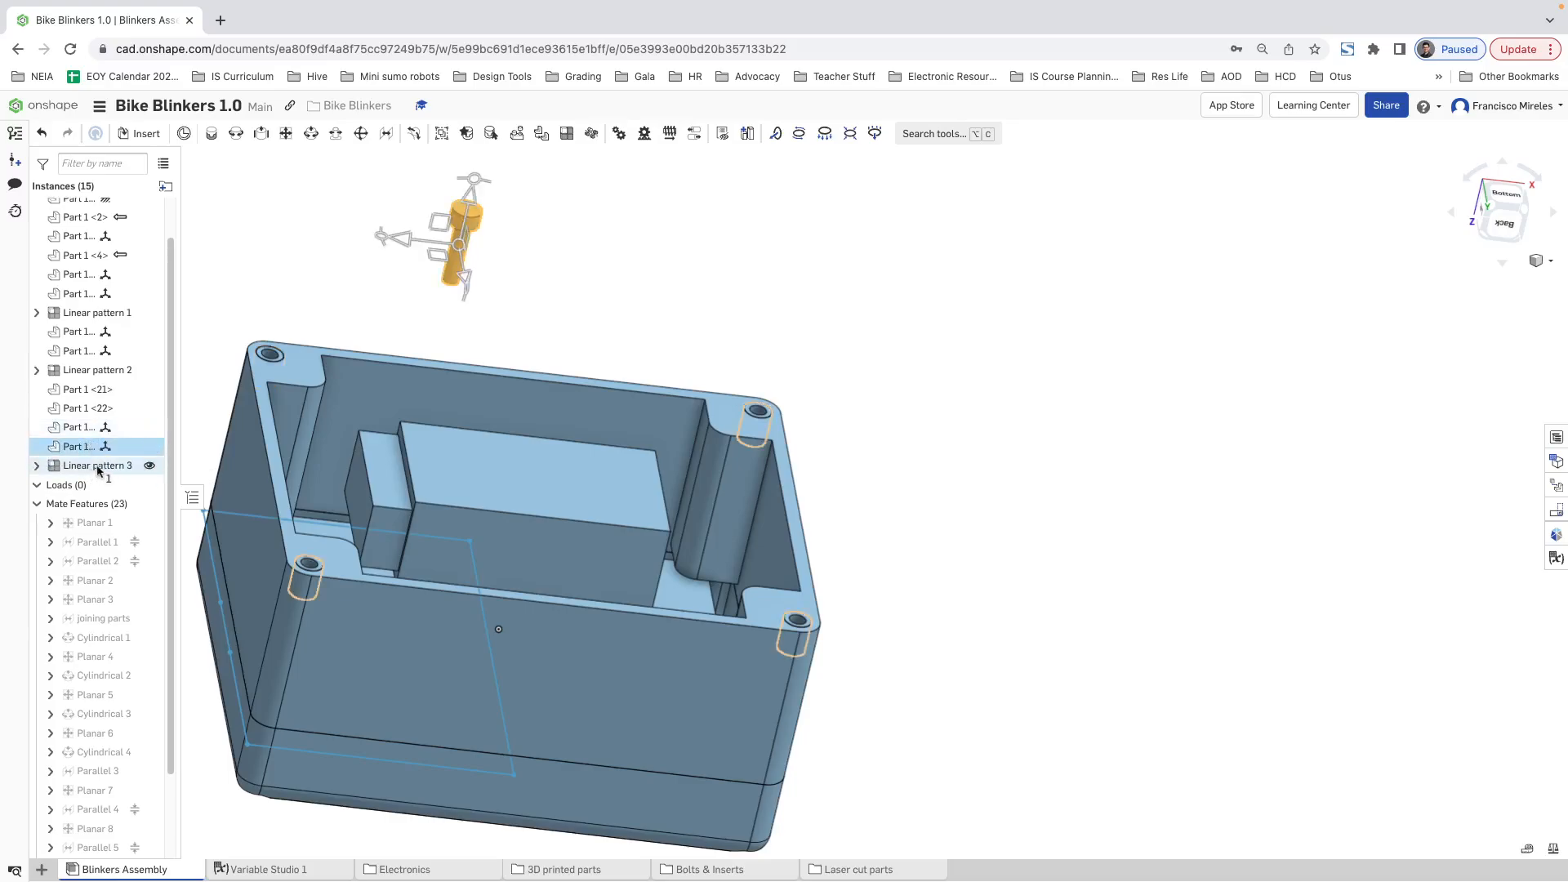
{"action": "left_click", "coordinate": [469, 257]}
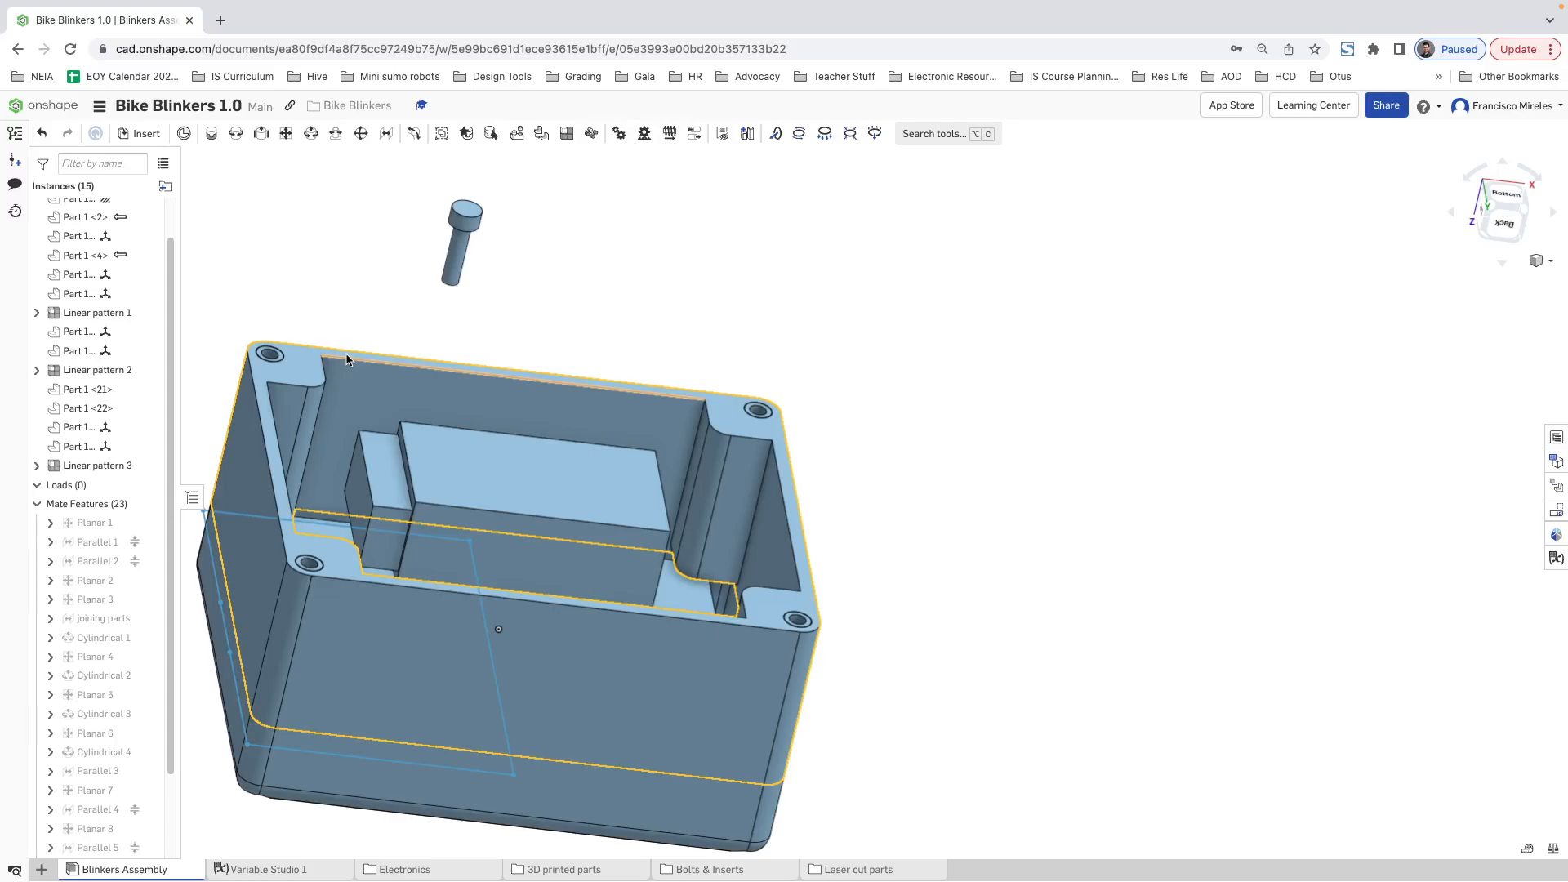
Step: Insert the Case - Back Lid part from the current document over the open side of the case bottom
{"action": "left_click", "coordinate": [140, 133]}
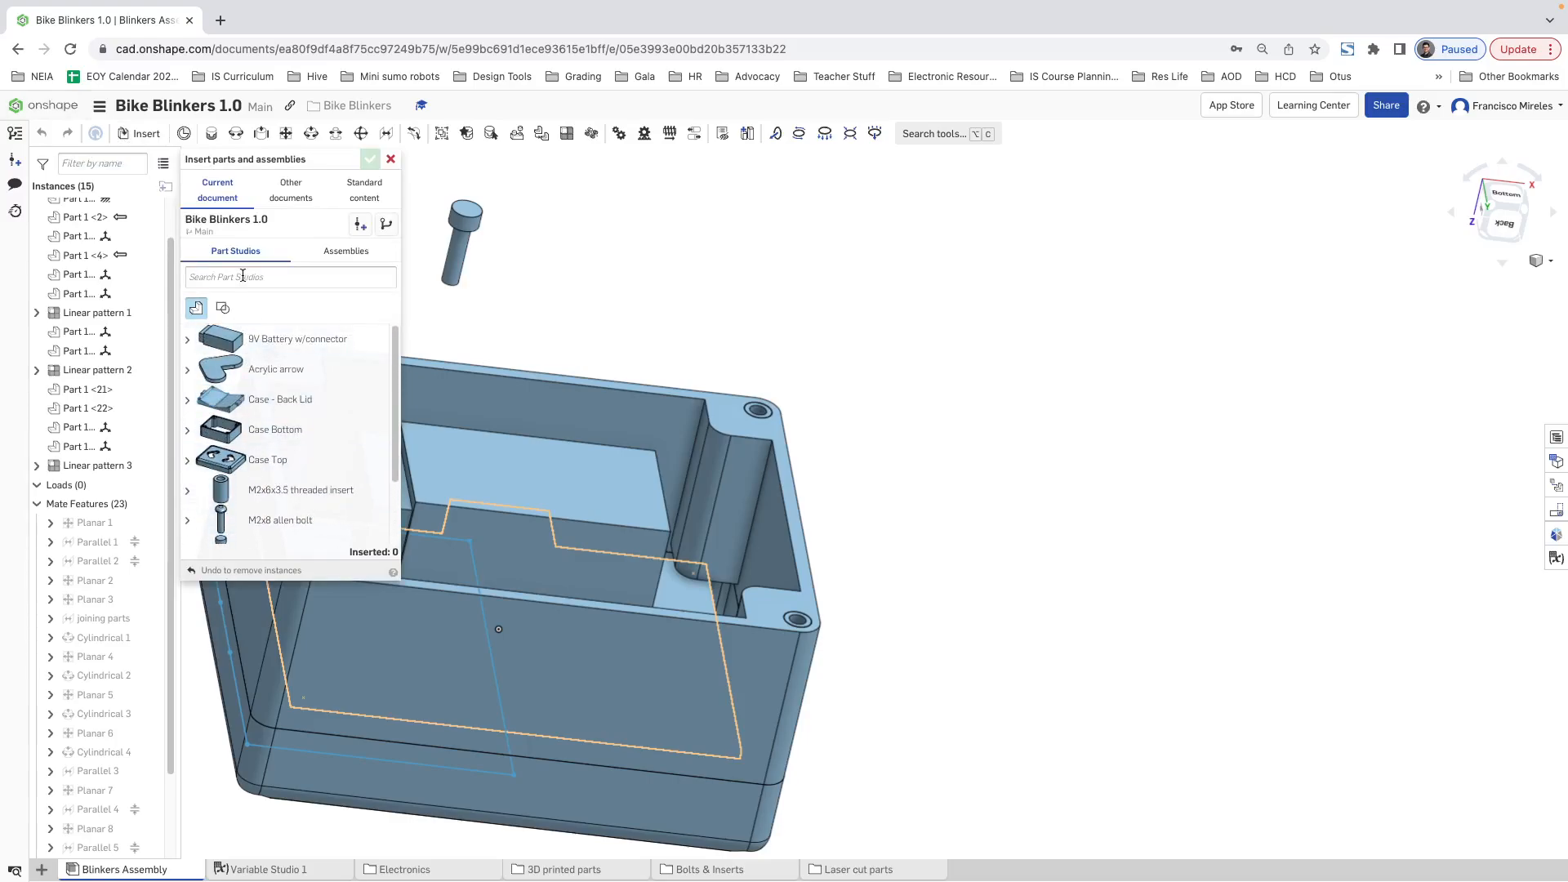
{"action": "left_click", "coordinate": [291, 190]}
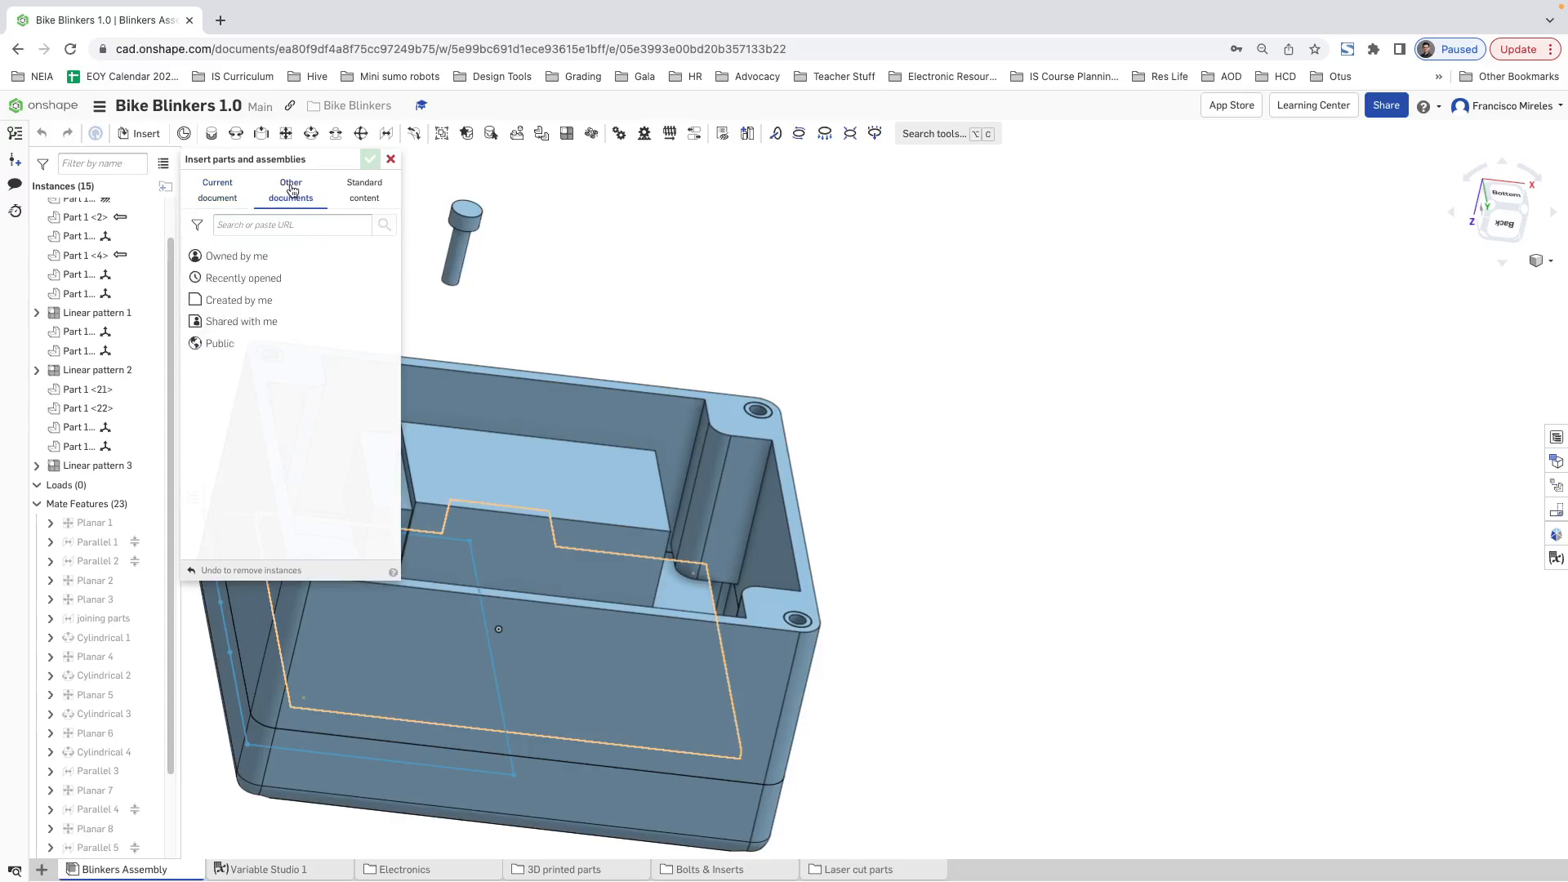
{"action": "left_click", "coordinate": [245, 194]}
{"action": "scroll", "coordinate": [296, 392], "scroll_direction": "down", "scroll_amount": 3}
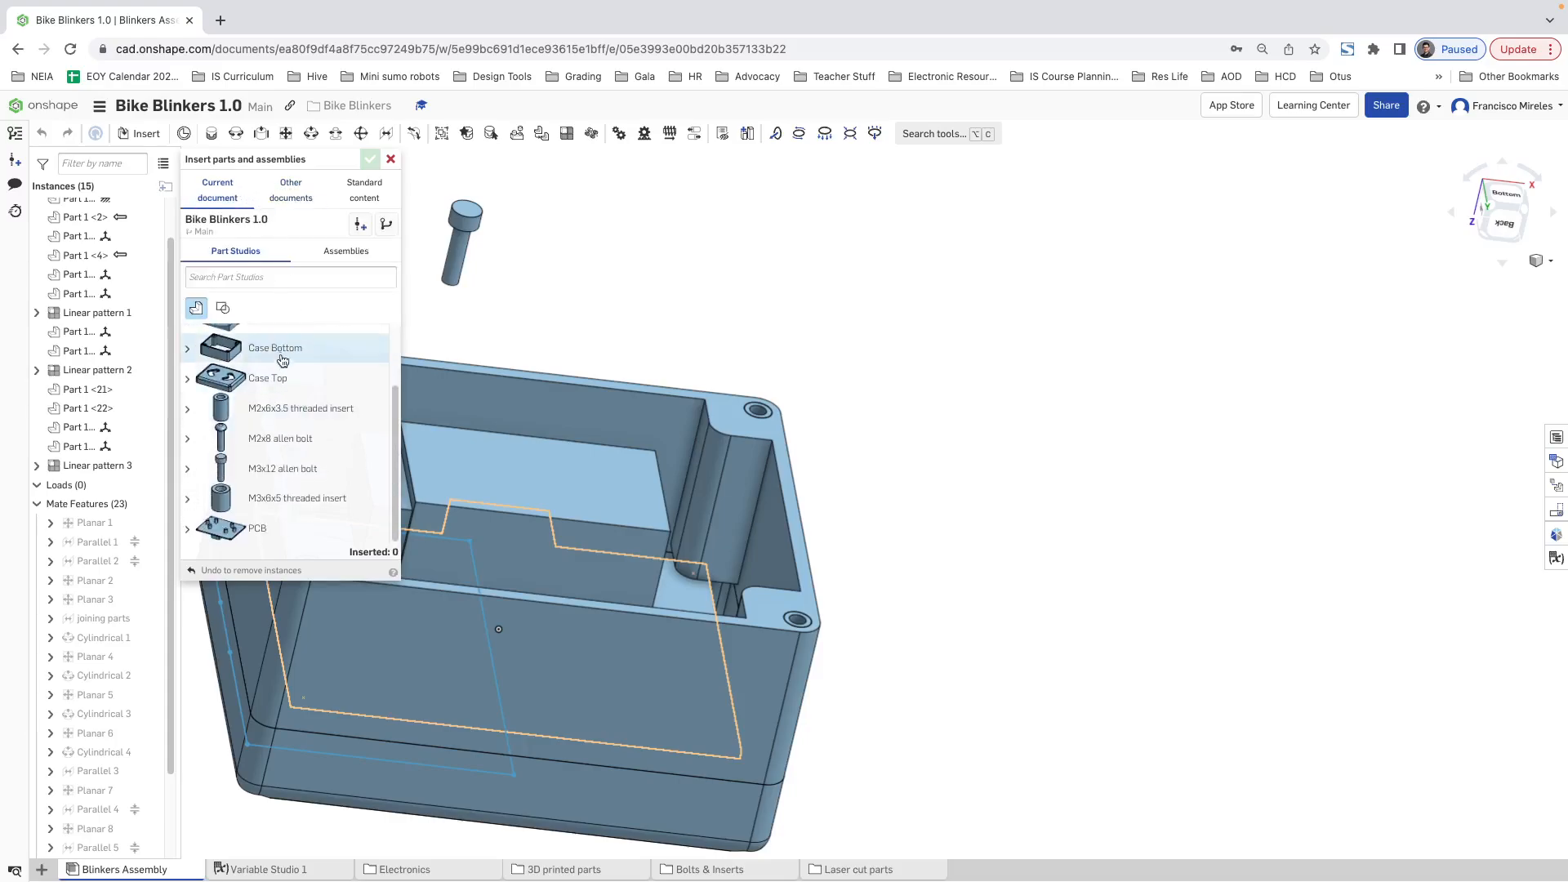
{"action": "scroll", "coordinate": [282, 360], "scroll_direction": "up", "scroll_amount": 2}
{"action": "left_click", "coordinate": [269, 426]}
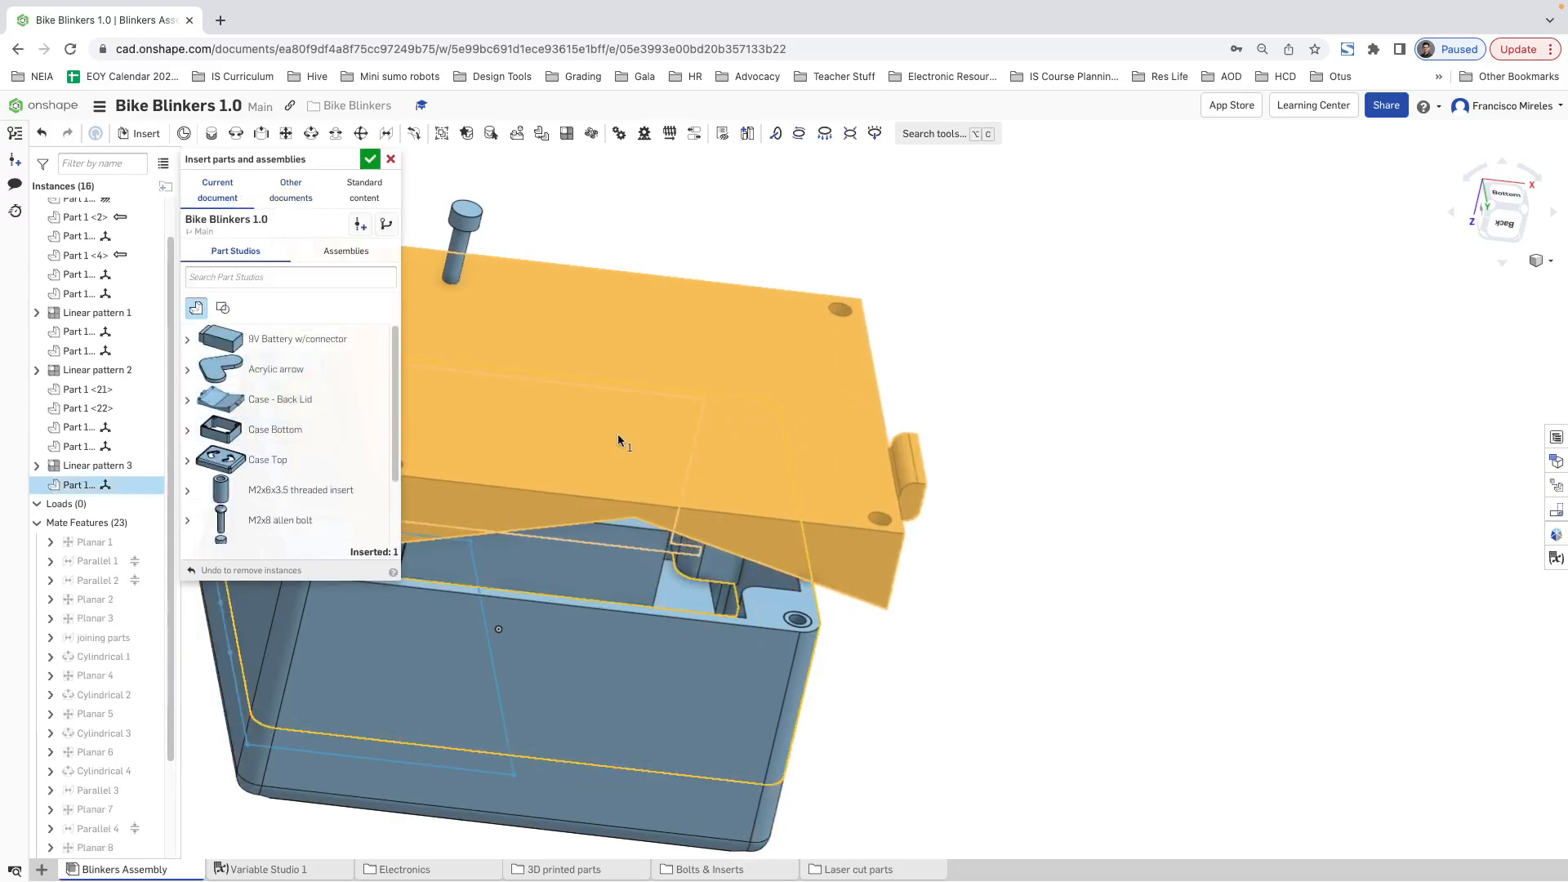
{"action": "key", "text": "Escape"}
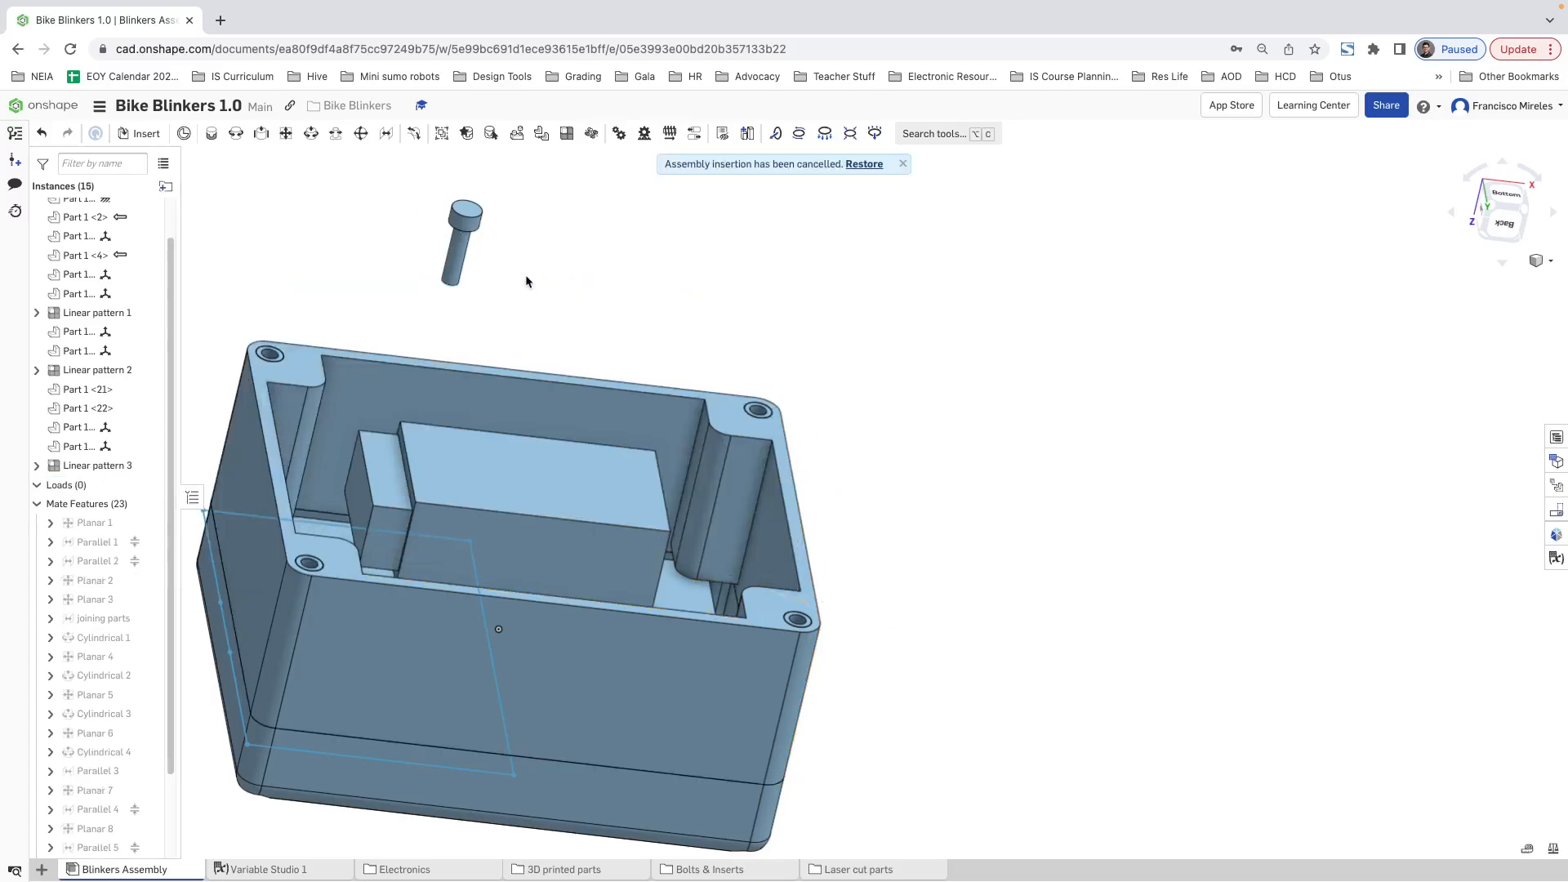
{"action": "left_click", "coordinate": [864, 164]}
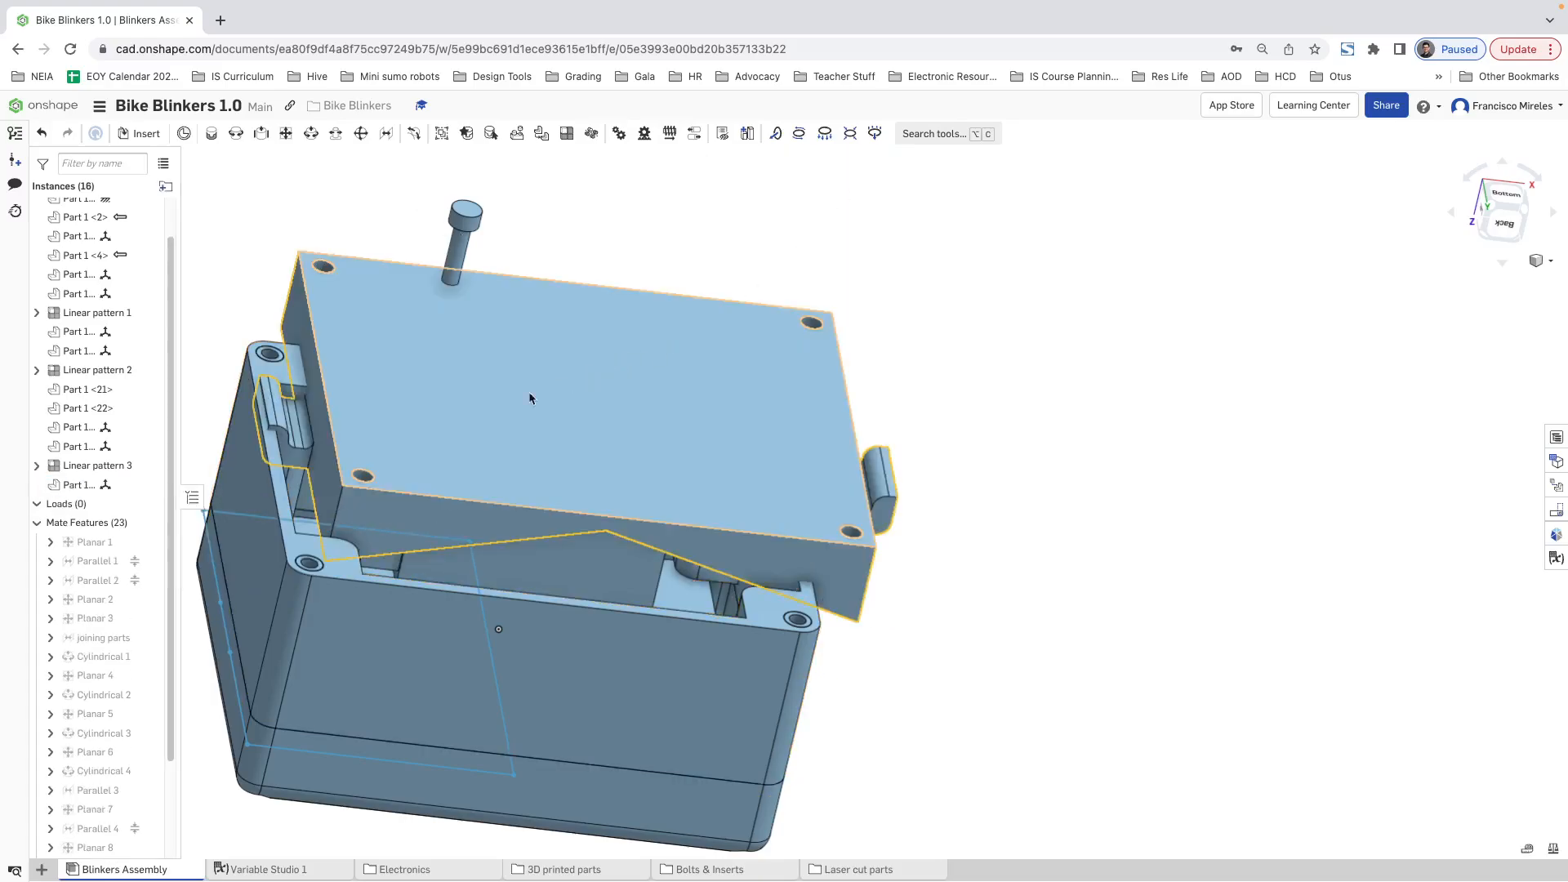
Step: Rotate the back lid with its triad manipulator so the V-shaped side faces away from the case bottom
{"action": "left_click", "coordinate": [396, 430]}
{"action": "right_click_drag", "start_coordinate": [1101, 433], "coordinate": [1107, 396]}
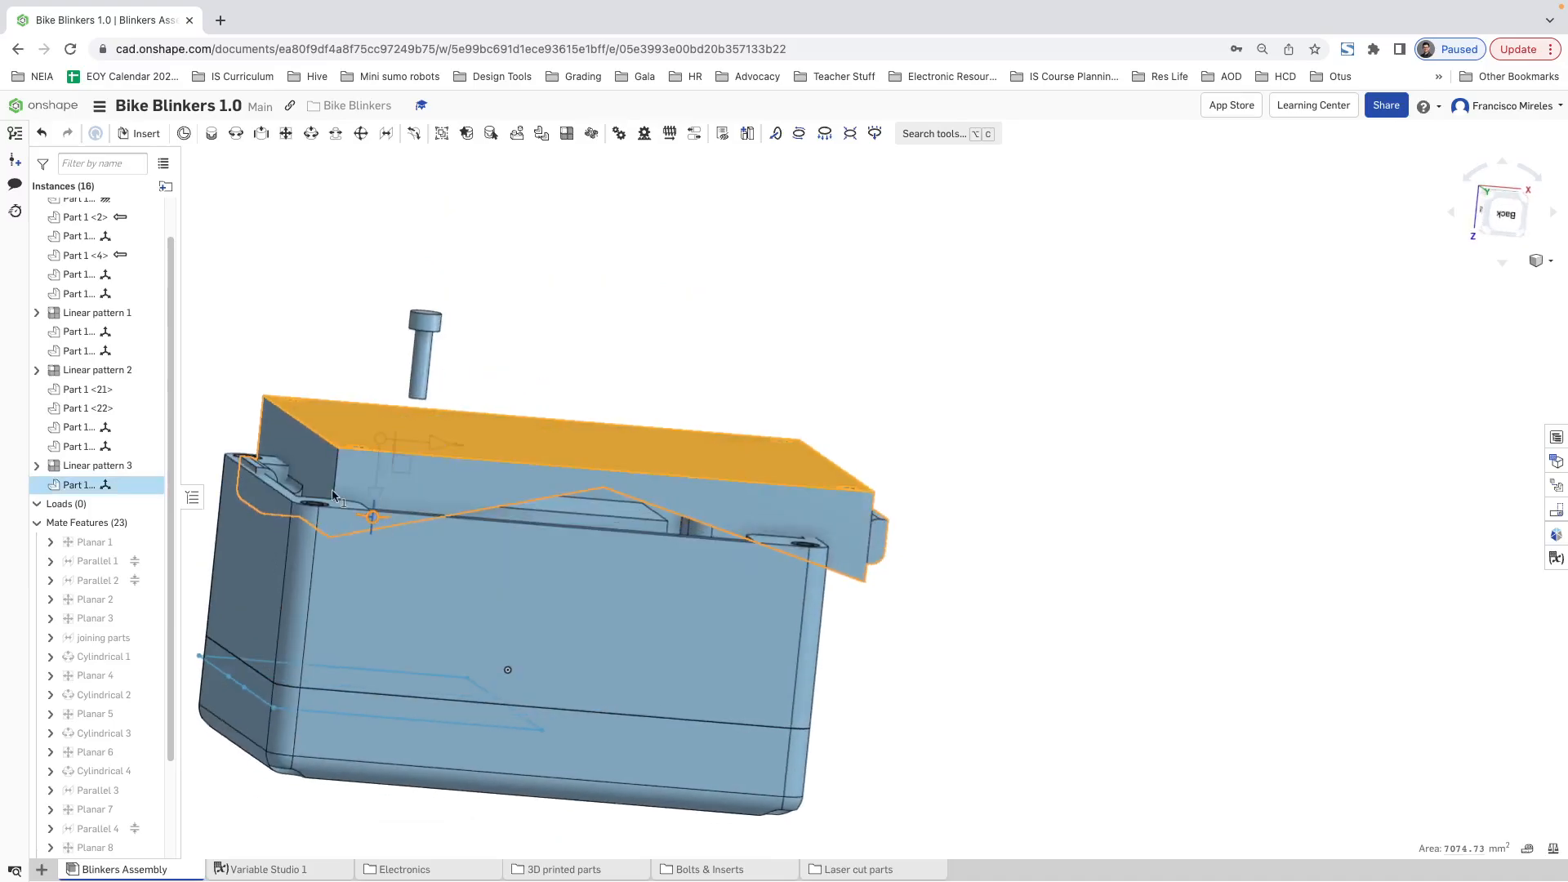
{"action": "left_click_drag", "start_coordinate": [333, 496], "coordinate": [386, 338]}
{"action": "left_click", "coordinate": [625, 371]}
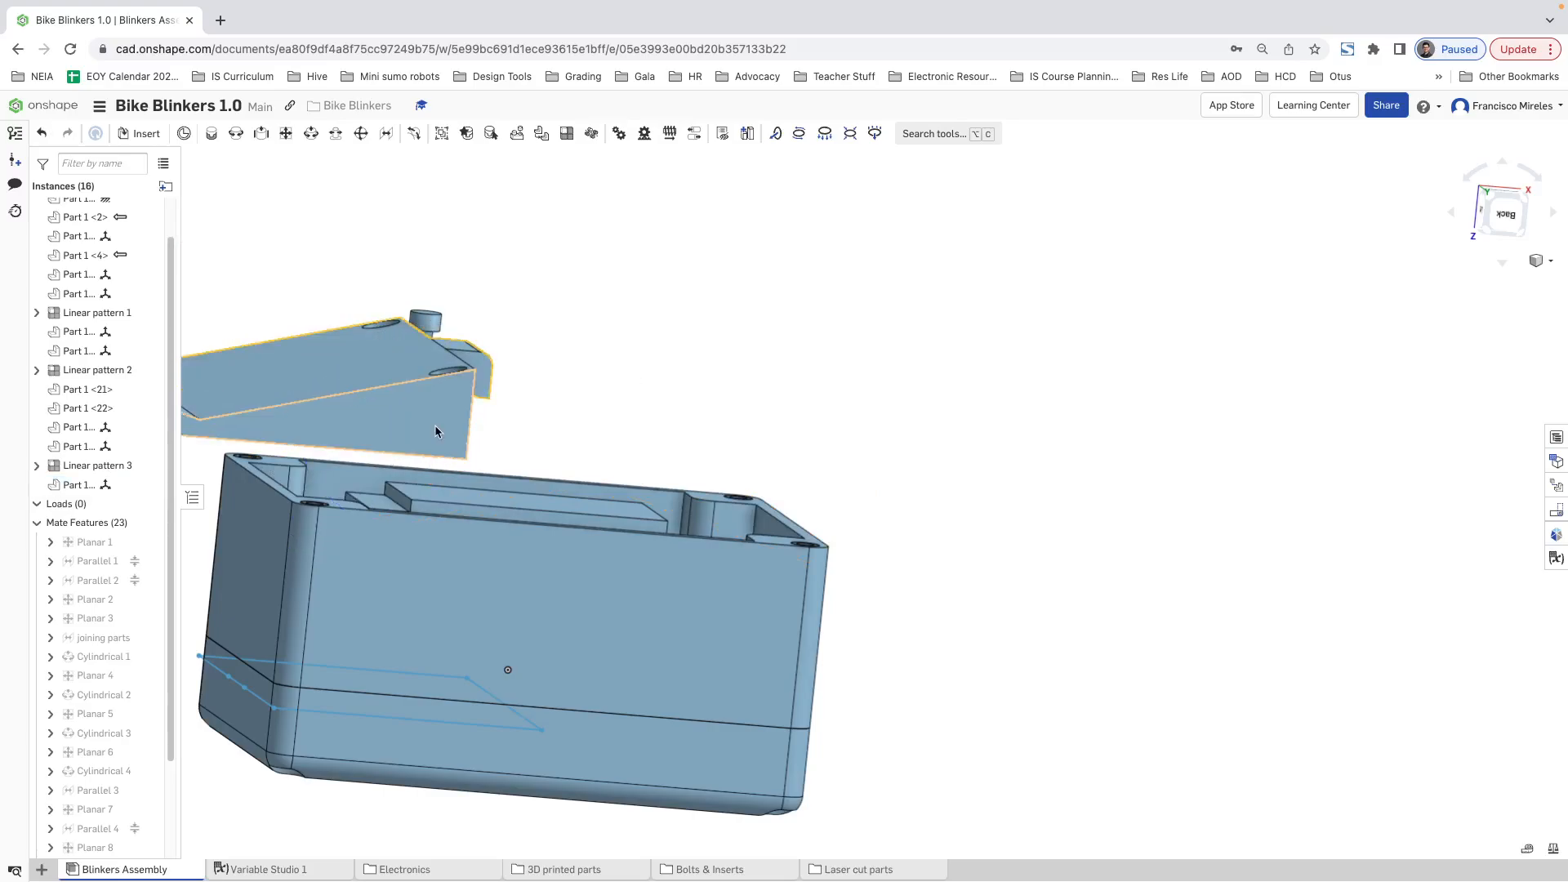
{"action": "right_click_drag", "start_coordinate": [653, 433], "coordinate": [457, 473]}
{"action": "scroll", "coordinate": [419, 420], "scroll_direction": "down", "scroll_amount": 5}
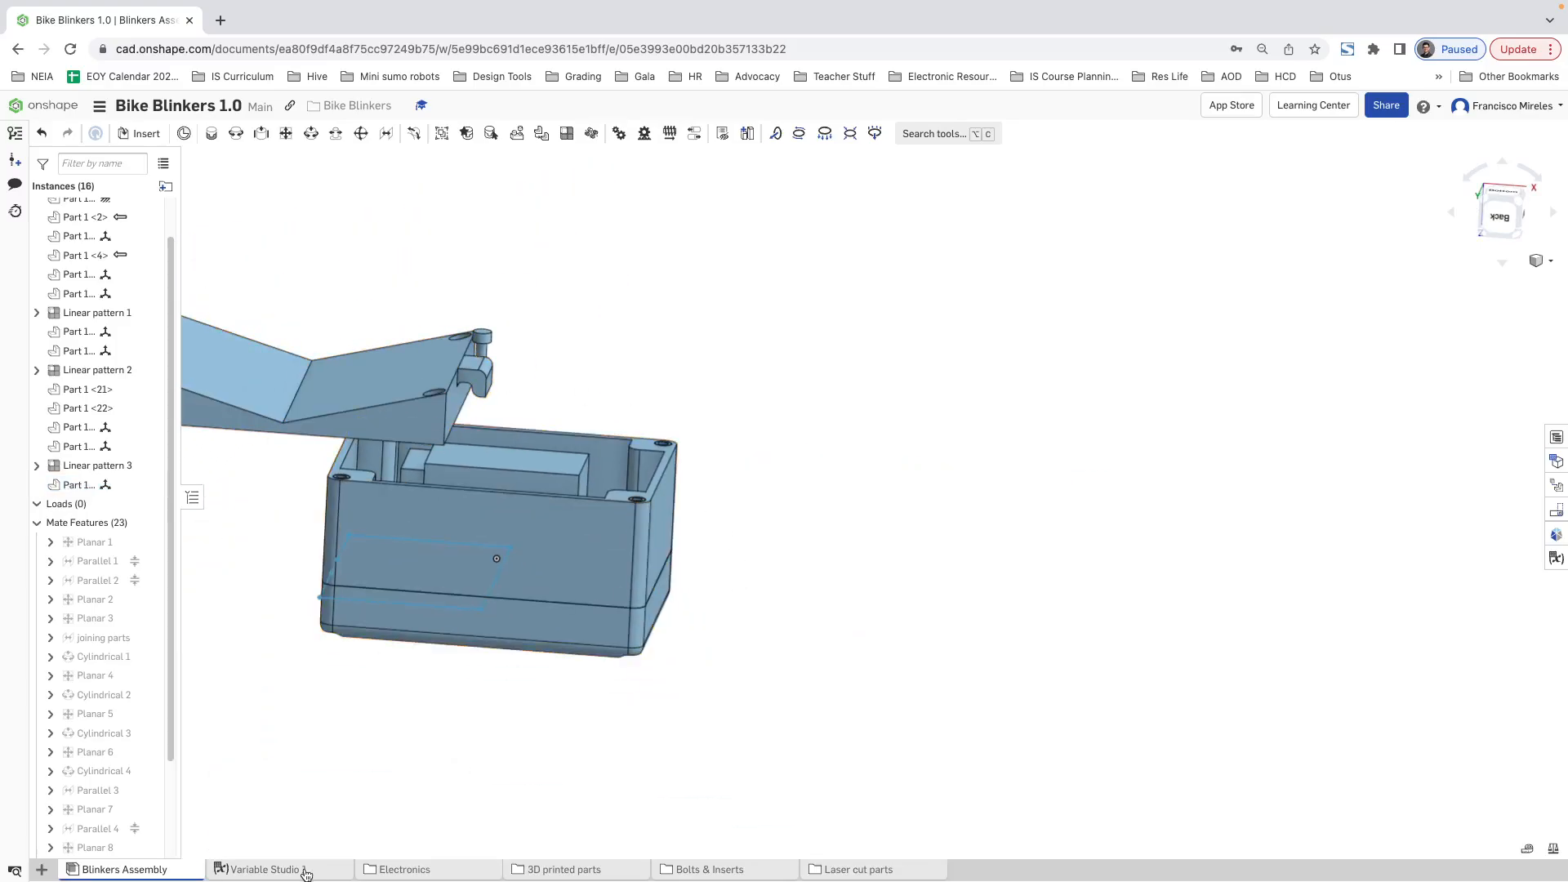
Step: Look up the fillet variable in Variable Studio 1 and open the back lid's Part Studio from the assembly
{"action": "left_click", "coordinate": [263, 869]}
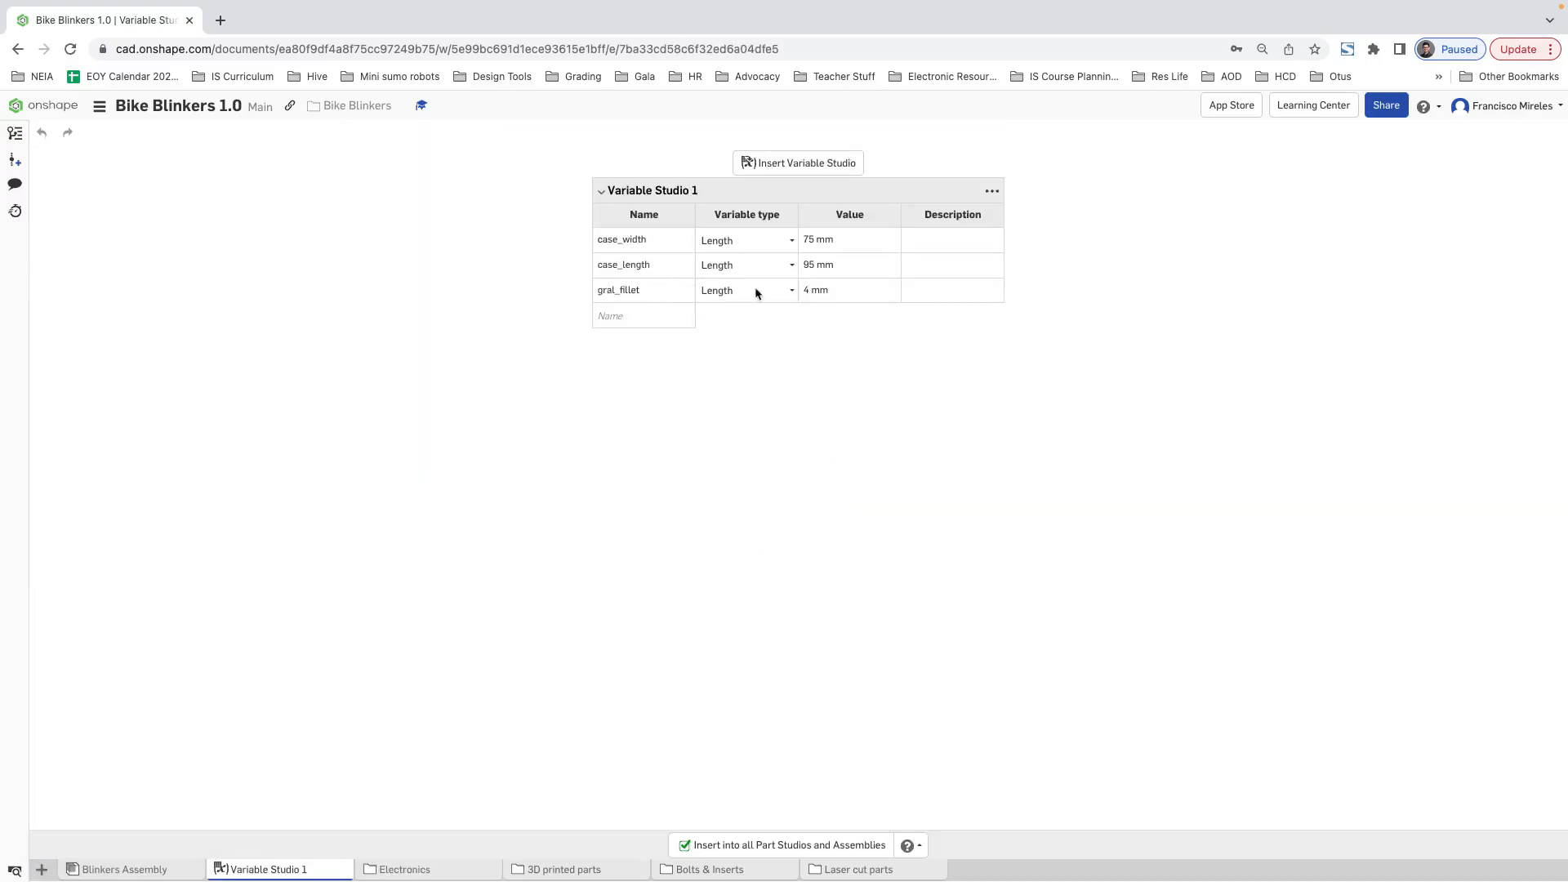
{"action": "left_click", "coordinate": [143, 875]}
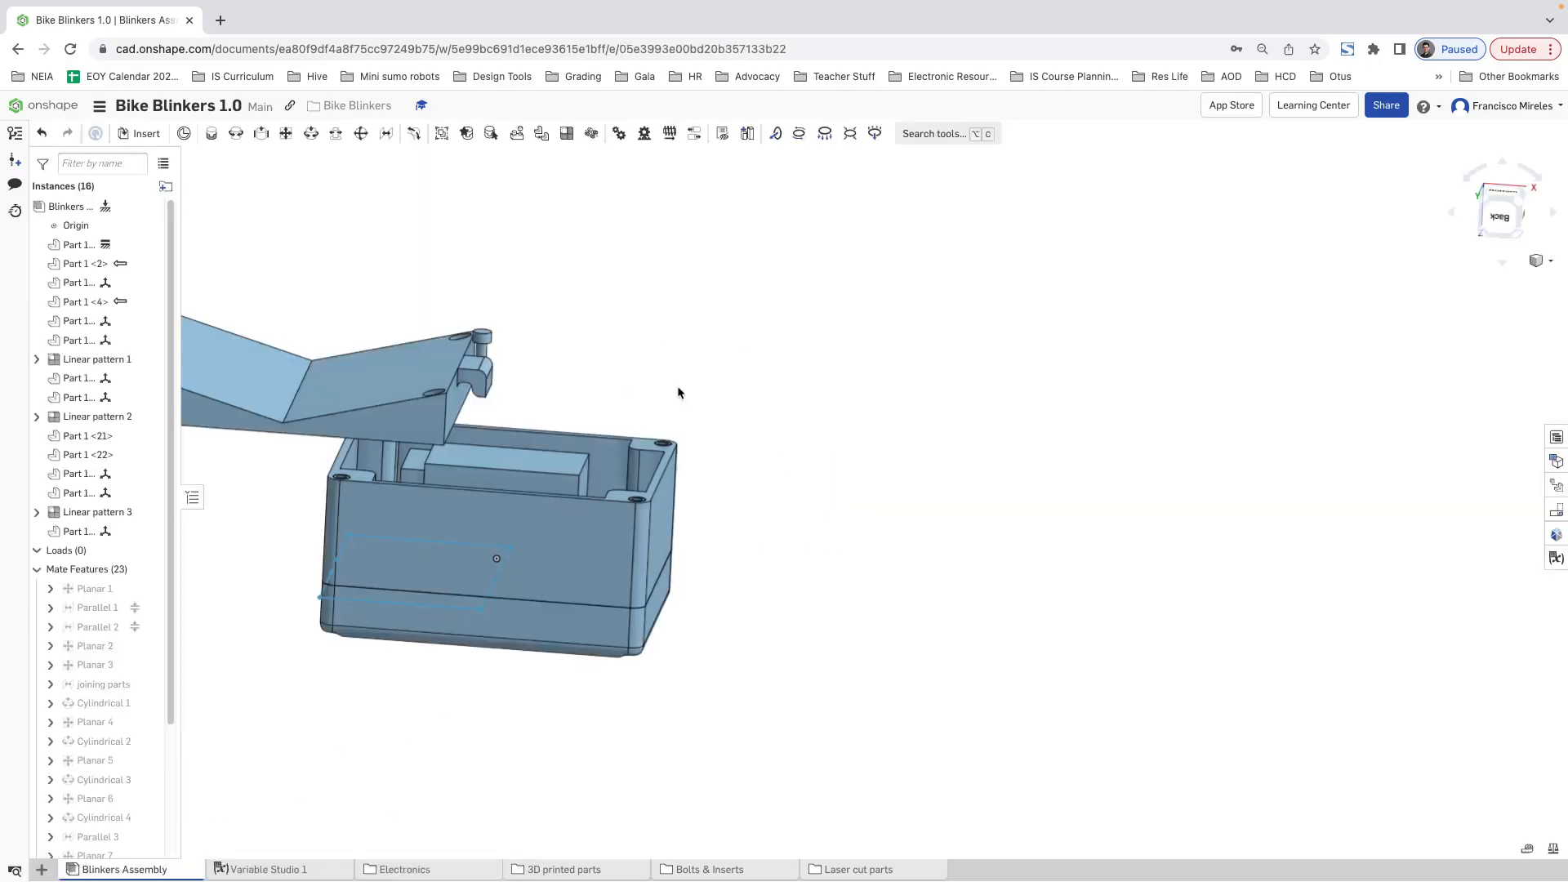
{"action": "right_click", "coordinate": [420, 416]}
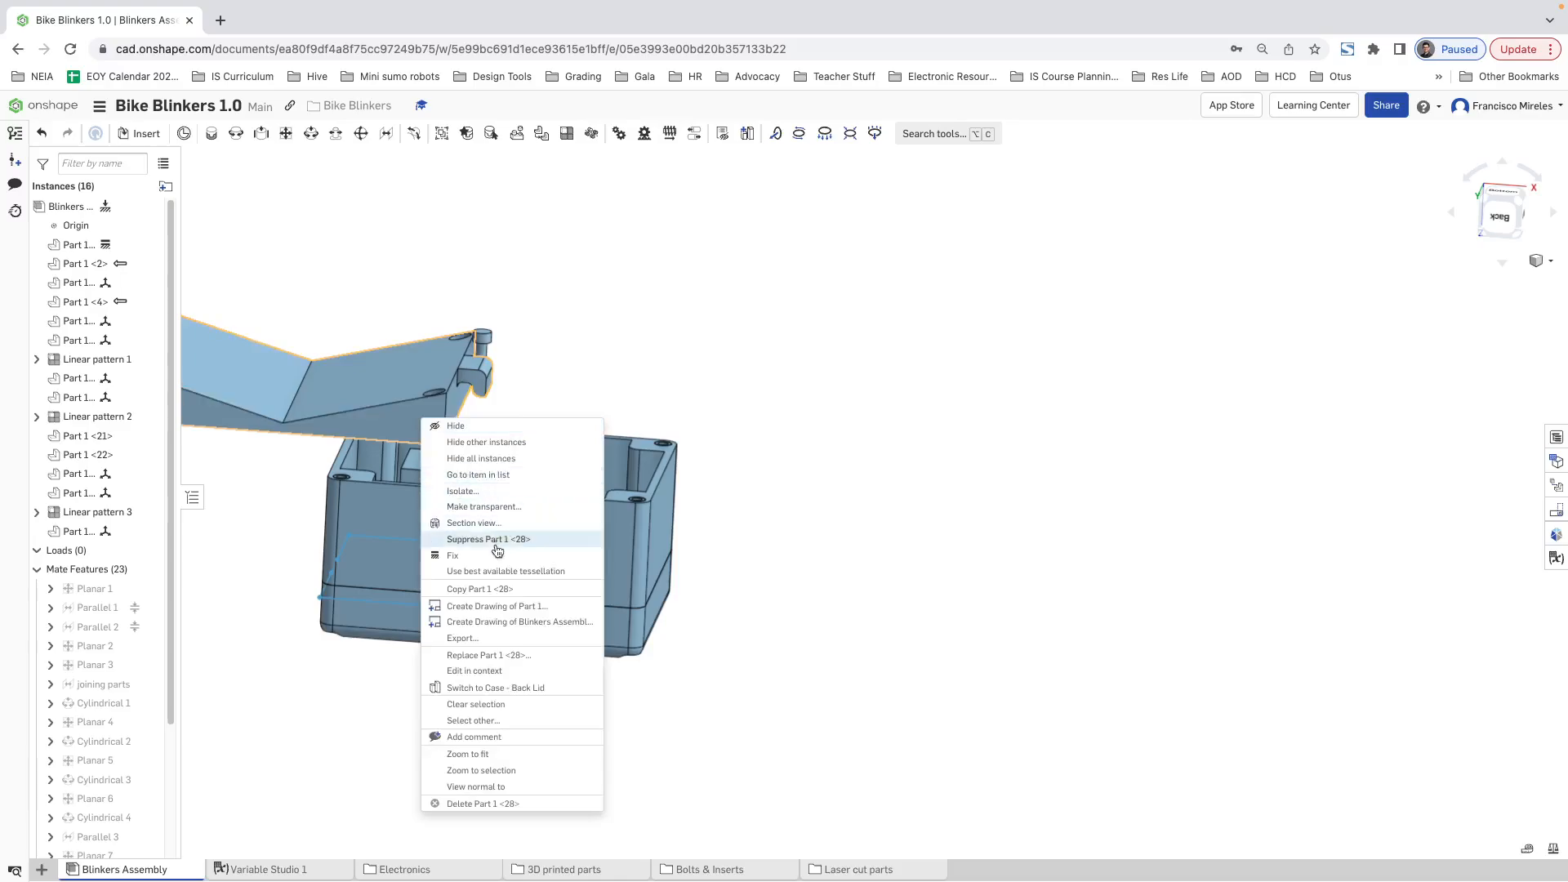
{"action": "left_click", "coordinate": [482, 688]}
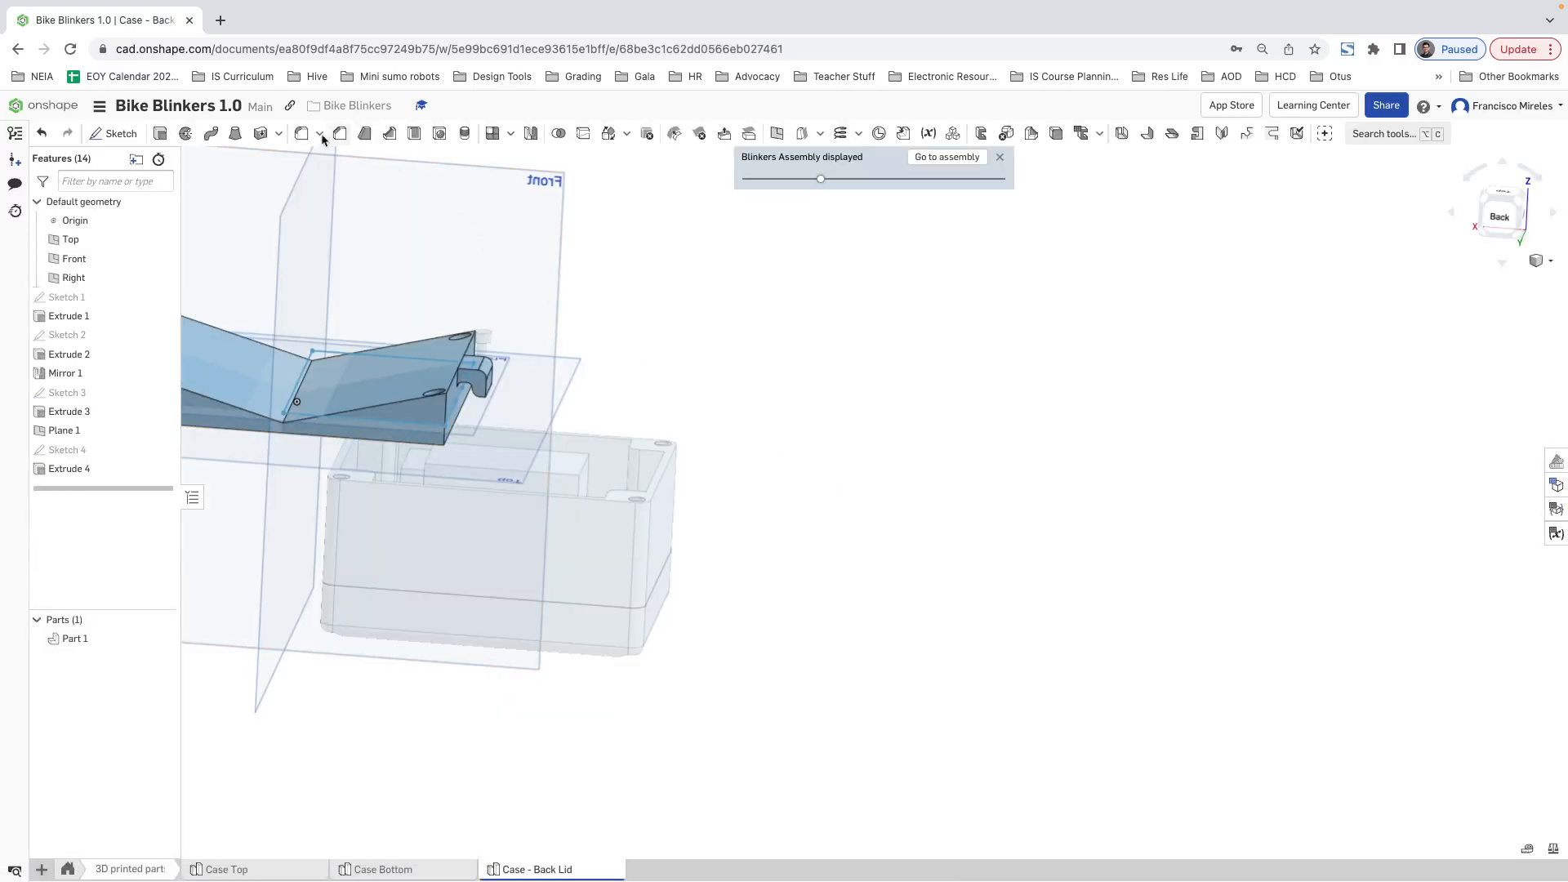
Step: Fillet the back lid's four vertical corner edges with the gral_fillet variable as the radius, and return to the assembly
{"action": "left_click", "coordinate": [300, 135]}
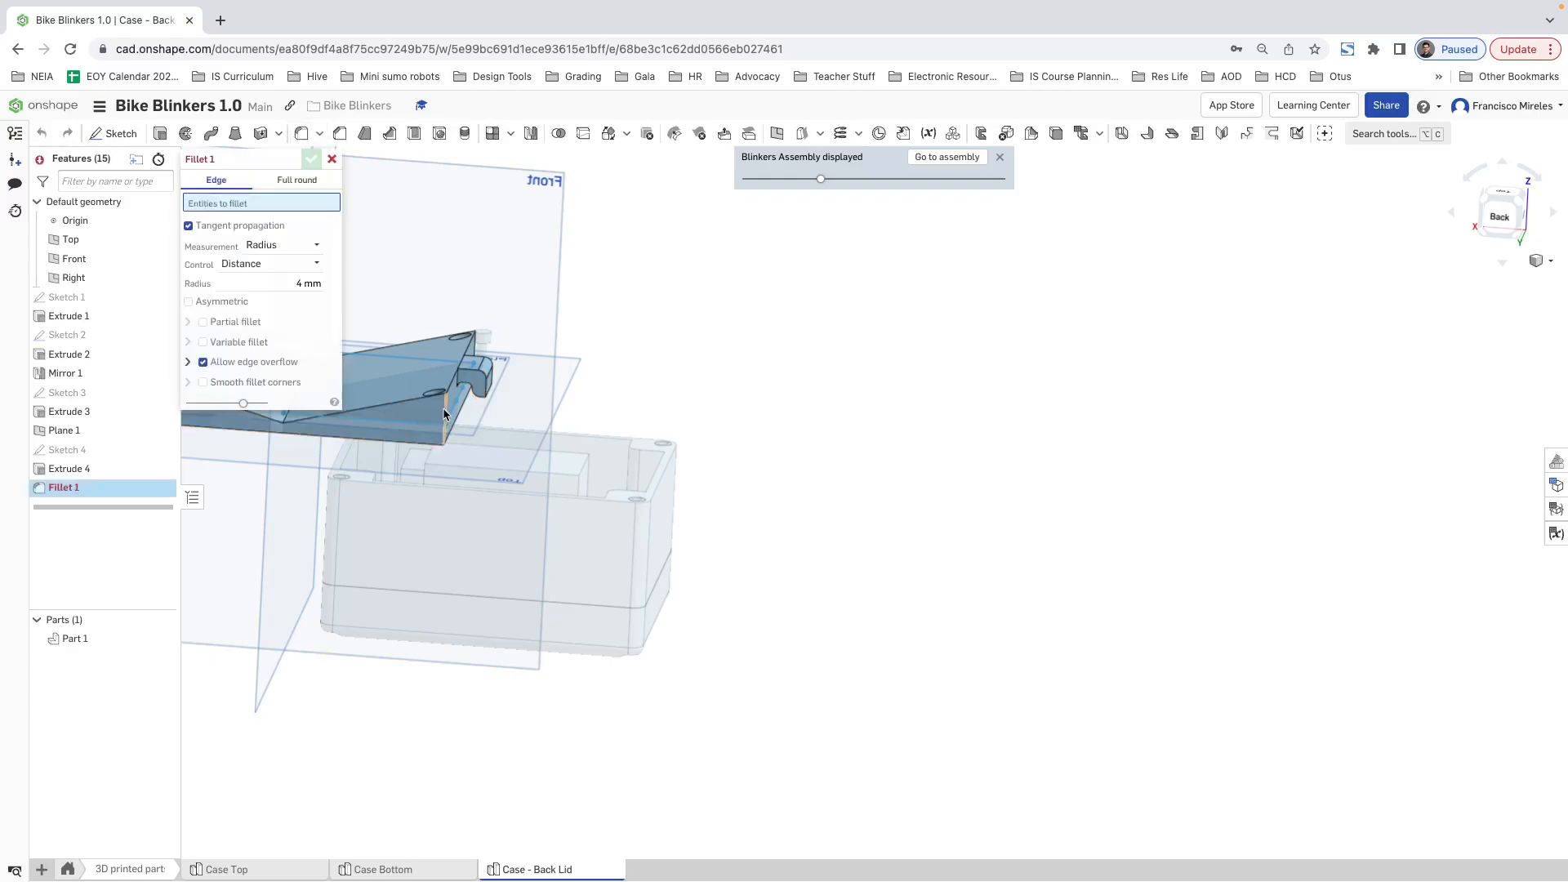
{"action": "left_click", "coordinate": [445, 414]}
{"action": "left_click", "coordinate": [476, 351]}
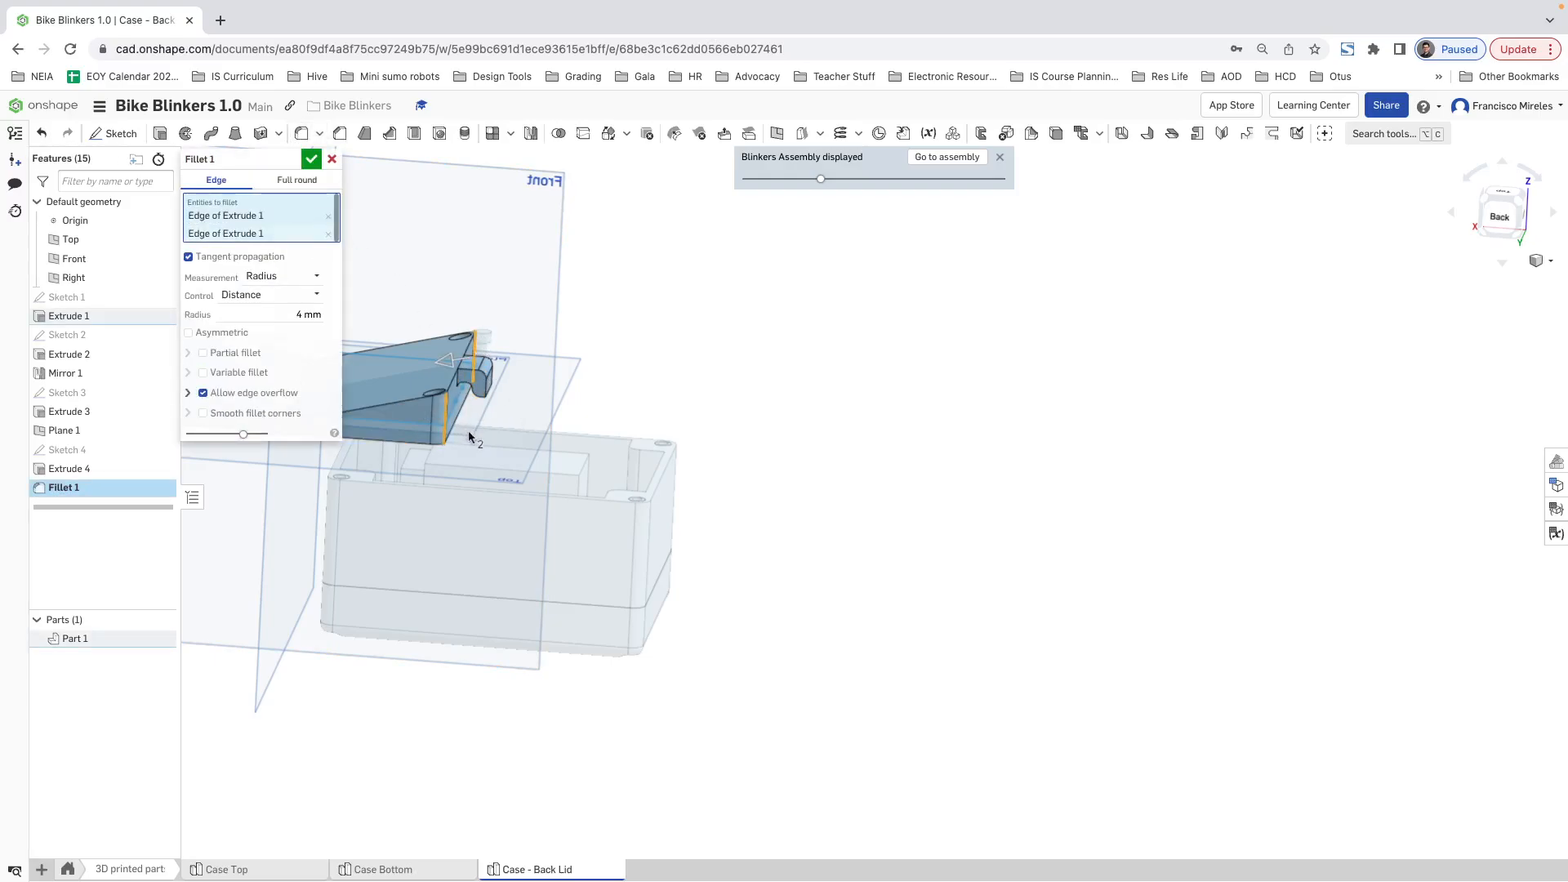
{"action": "middle_click_drag", "start_coordinate": [468, 431], "coordinate": [998, 545], "text": "shift"}
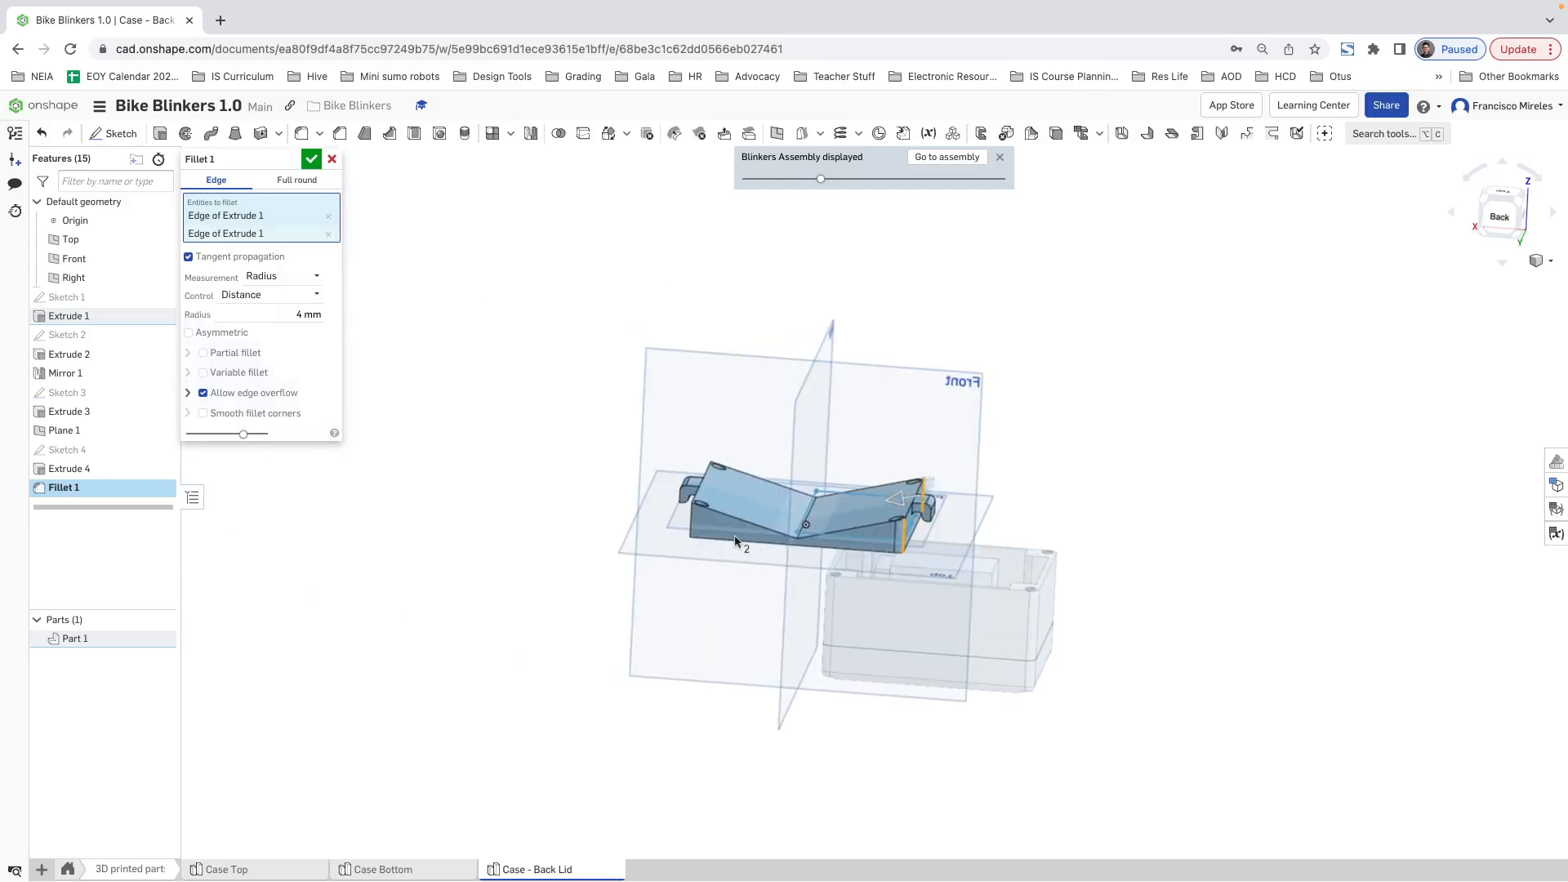
{"action": "left_click", "coordinate": [690, 519]}
{"action": "right_click_drag", "start_coordinate": [691, 520], "coordinate": [637, 384]}
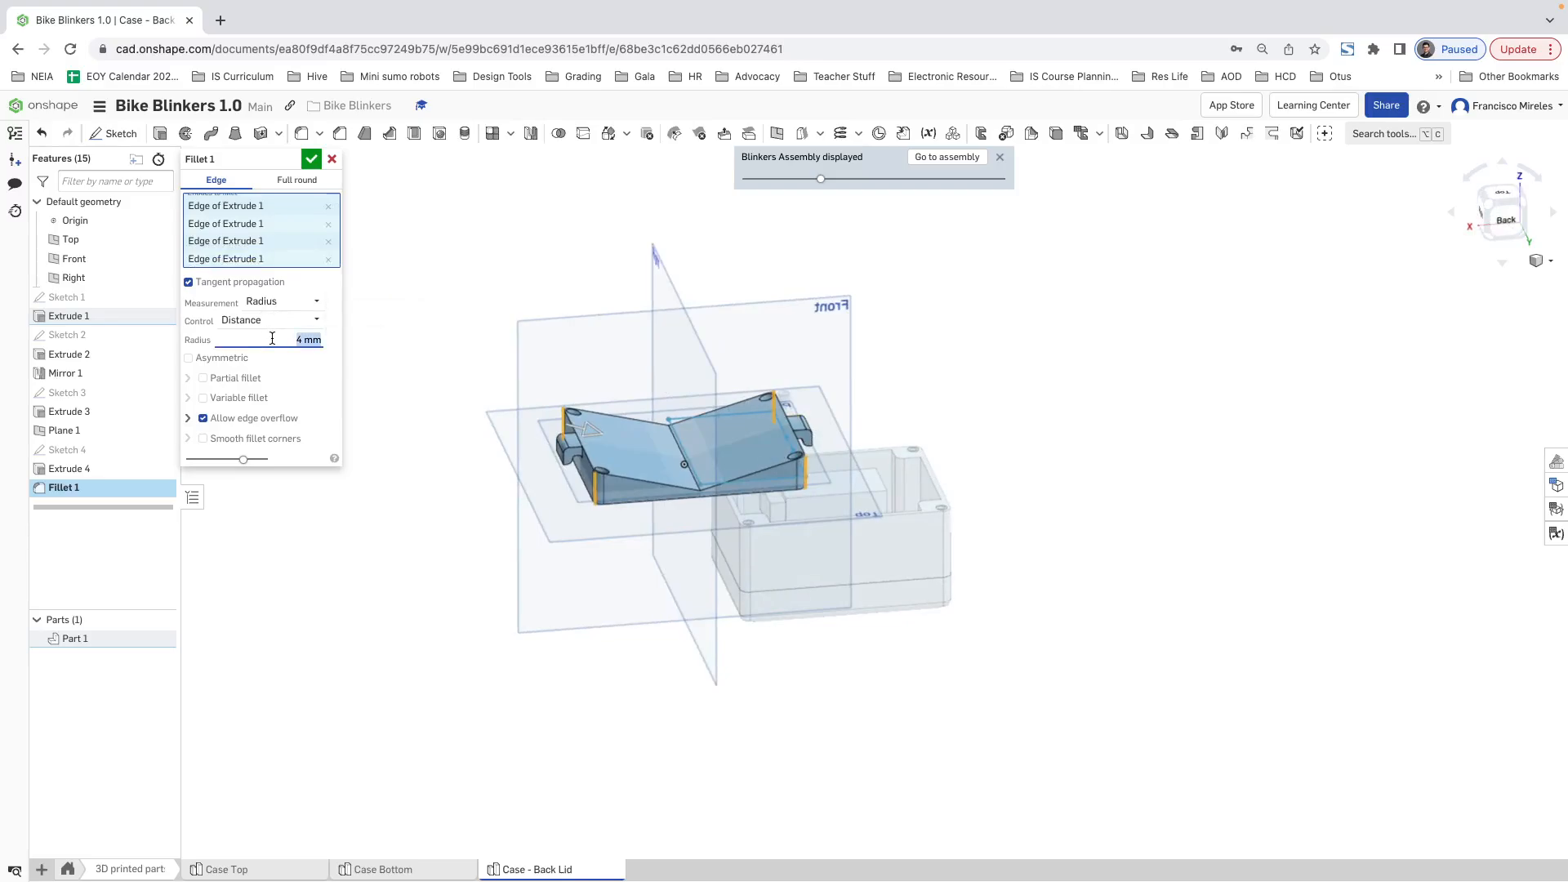
{"action": "type", "text": "gral"}
{"action": "key", "text": "Return"}
{"action": "left_click", "coordinate": [313, 165]}
{"action": "scroll", "coordinate": [620, 463], "scroll_direction": "up", "scroll_amount": 6}
{"action": "right_click_drag", "start_coordinate": [727, 468], "coordinate": [760, 458]}
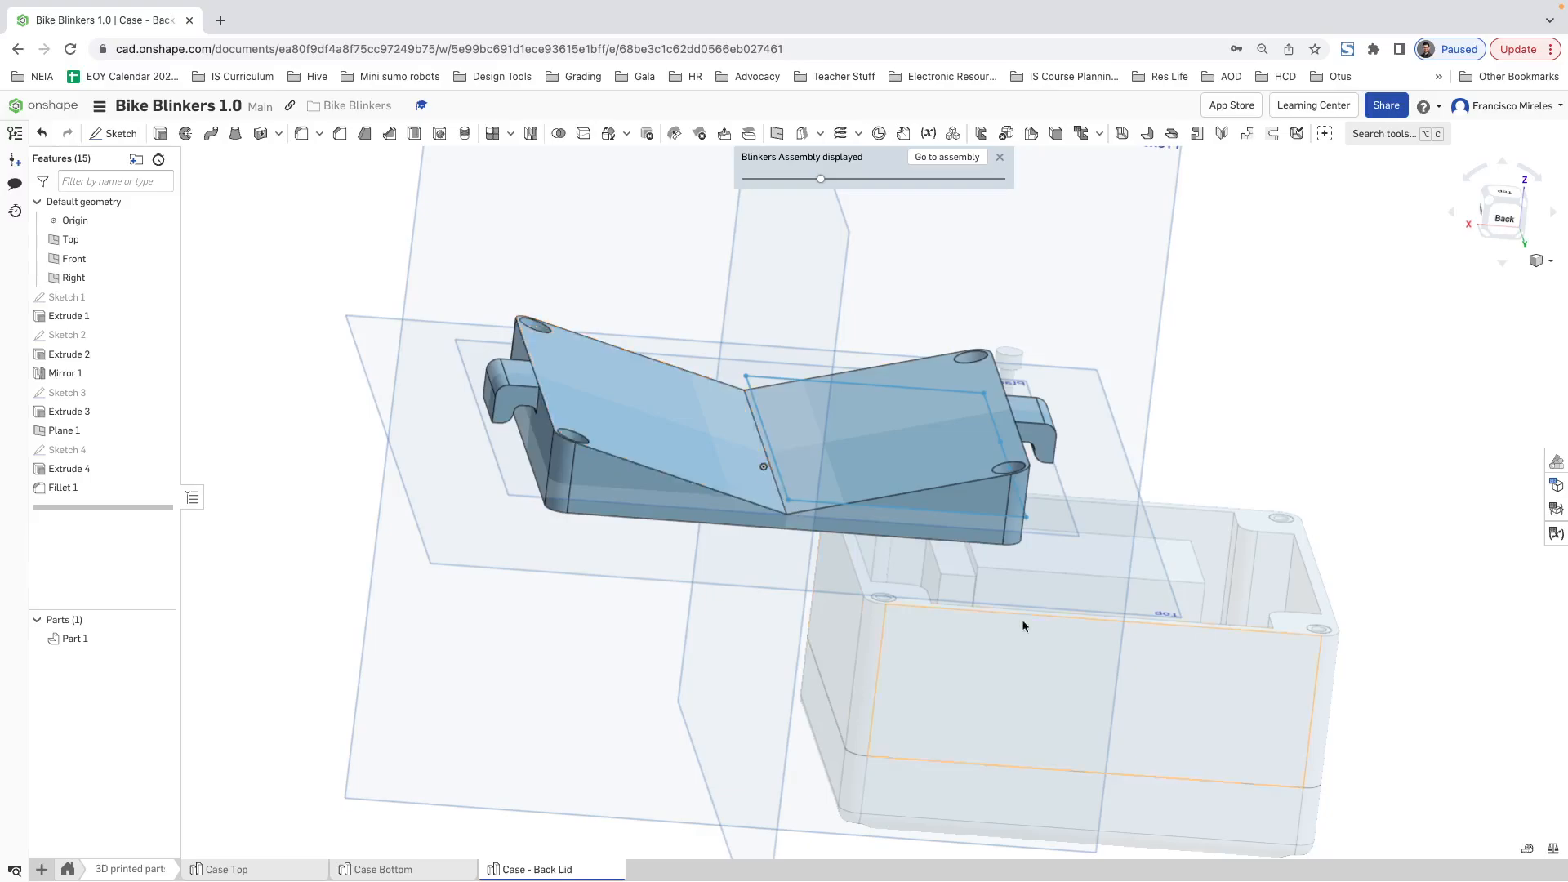
{"action": "right_click_drag", "start_coordinate": [1022, 623], "coordinate": [1050, 567]}
{"action": "left_click", "coordinate": [935, 156]}
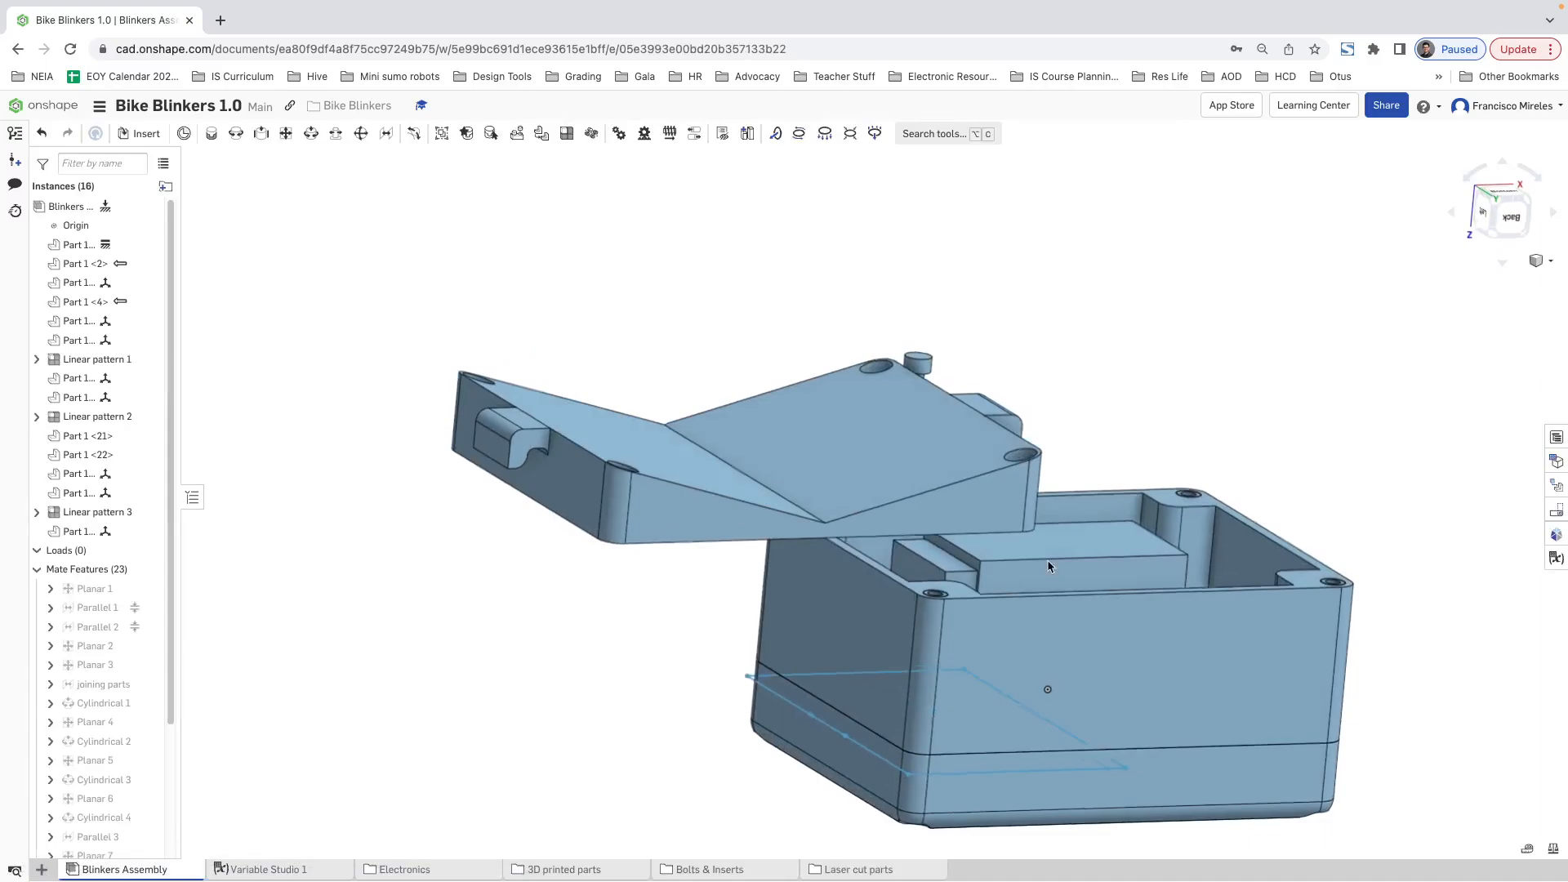
{"action": "left_click", "coordinate": [76, 532]}
{"action": "double_click", "coordinate": [78, 534]}
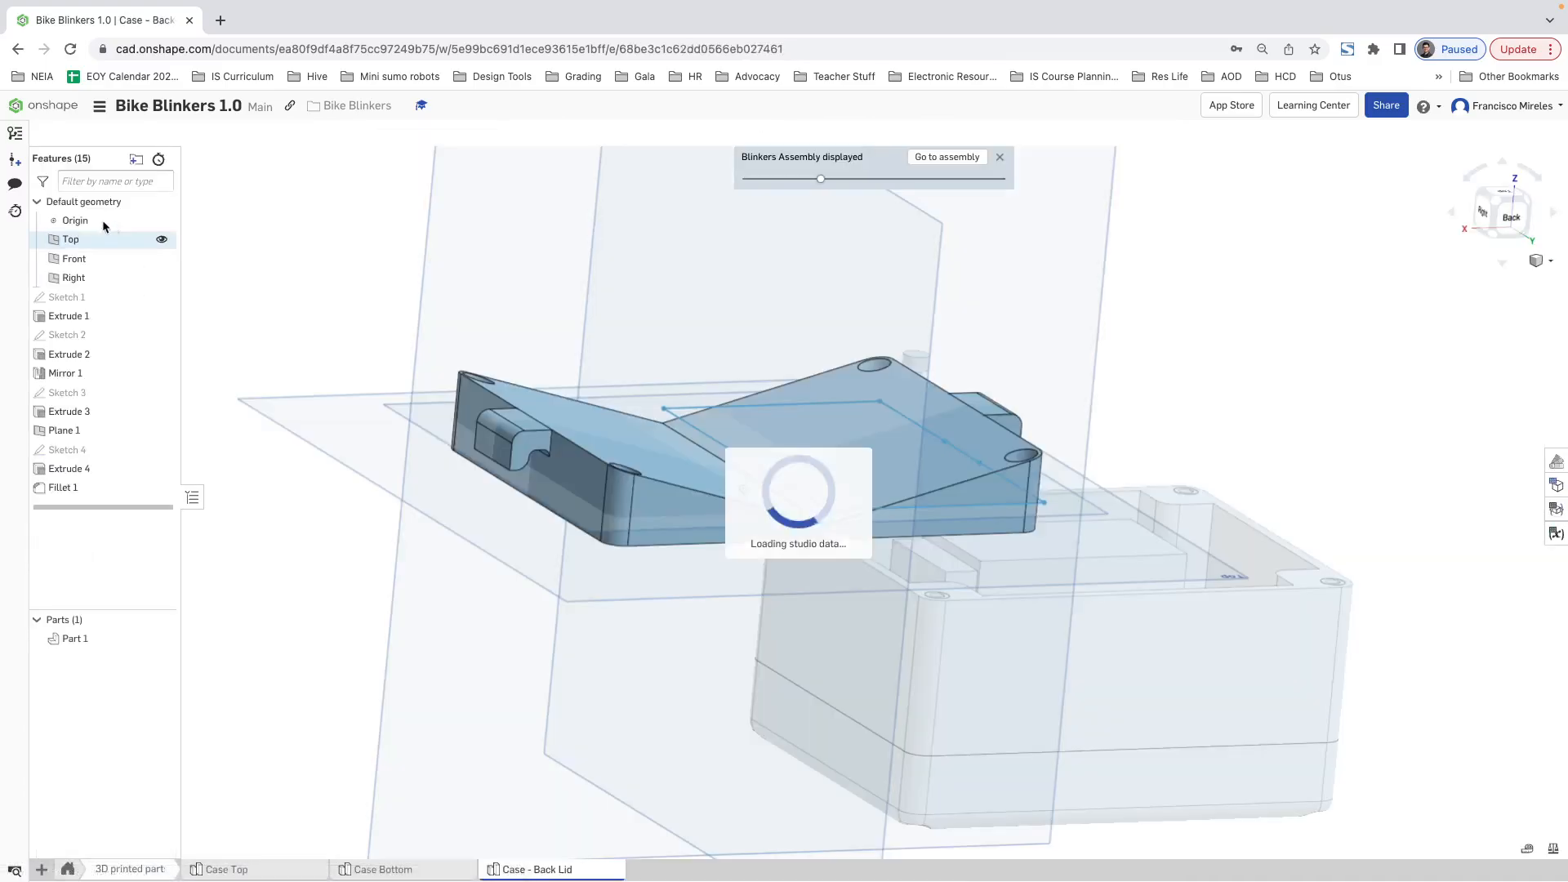
{"action": "left_click", "coordinate": [67, 870]}
{"action": "left_click", "coordinate": [124, 870]}
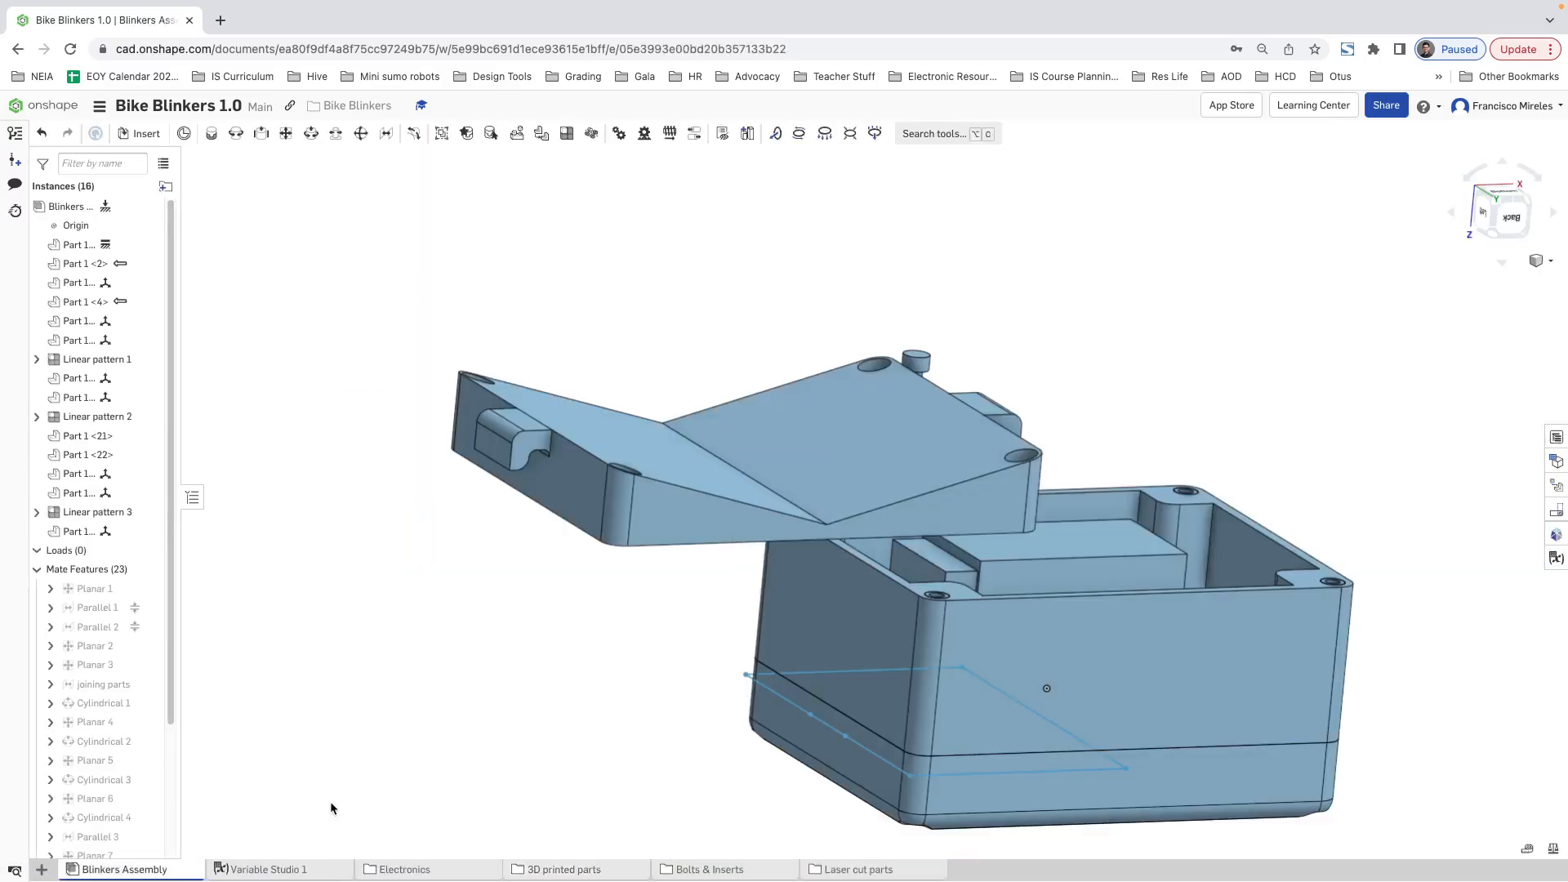
Step: Add a Planar mate between the case bottom's long outer side face and the back lid's long side face
{"action": "left_click", "coordinate": [284, 133]}
{"action": "left_click", "coordinate": [1078, 650]}
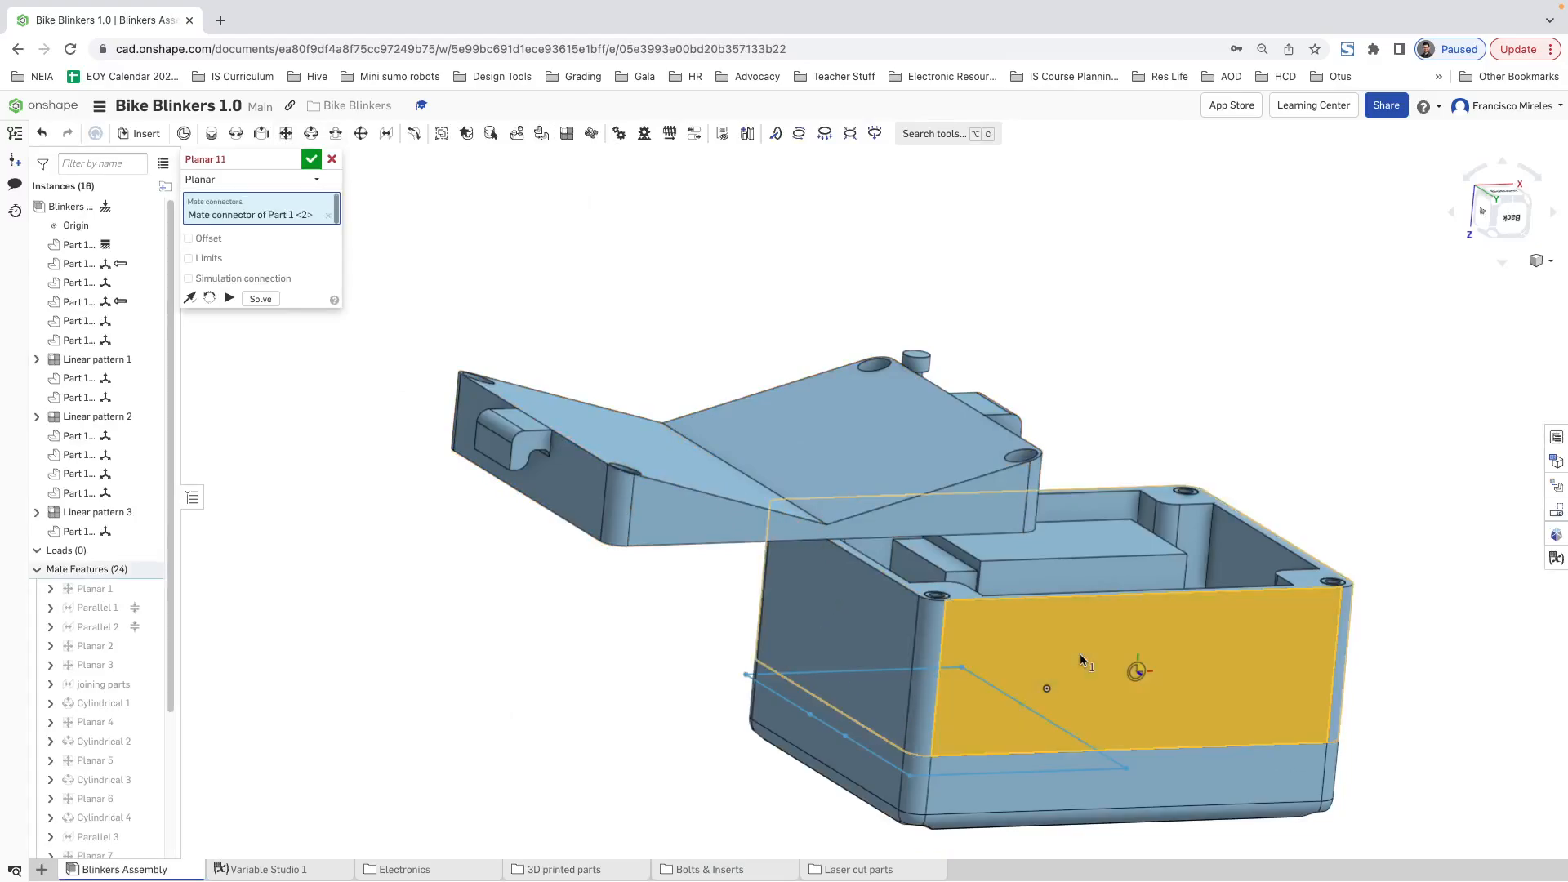
{"action": "left_click", "coordinate": [664, 528]}
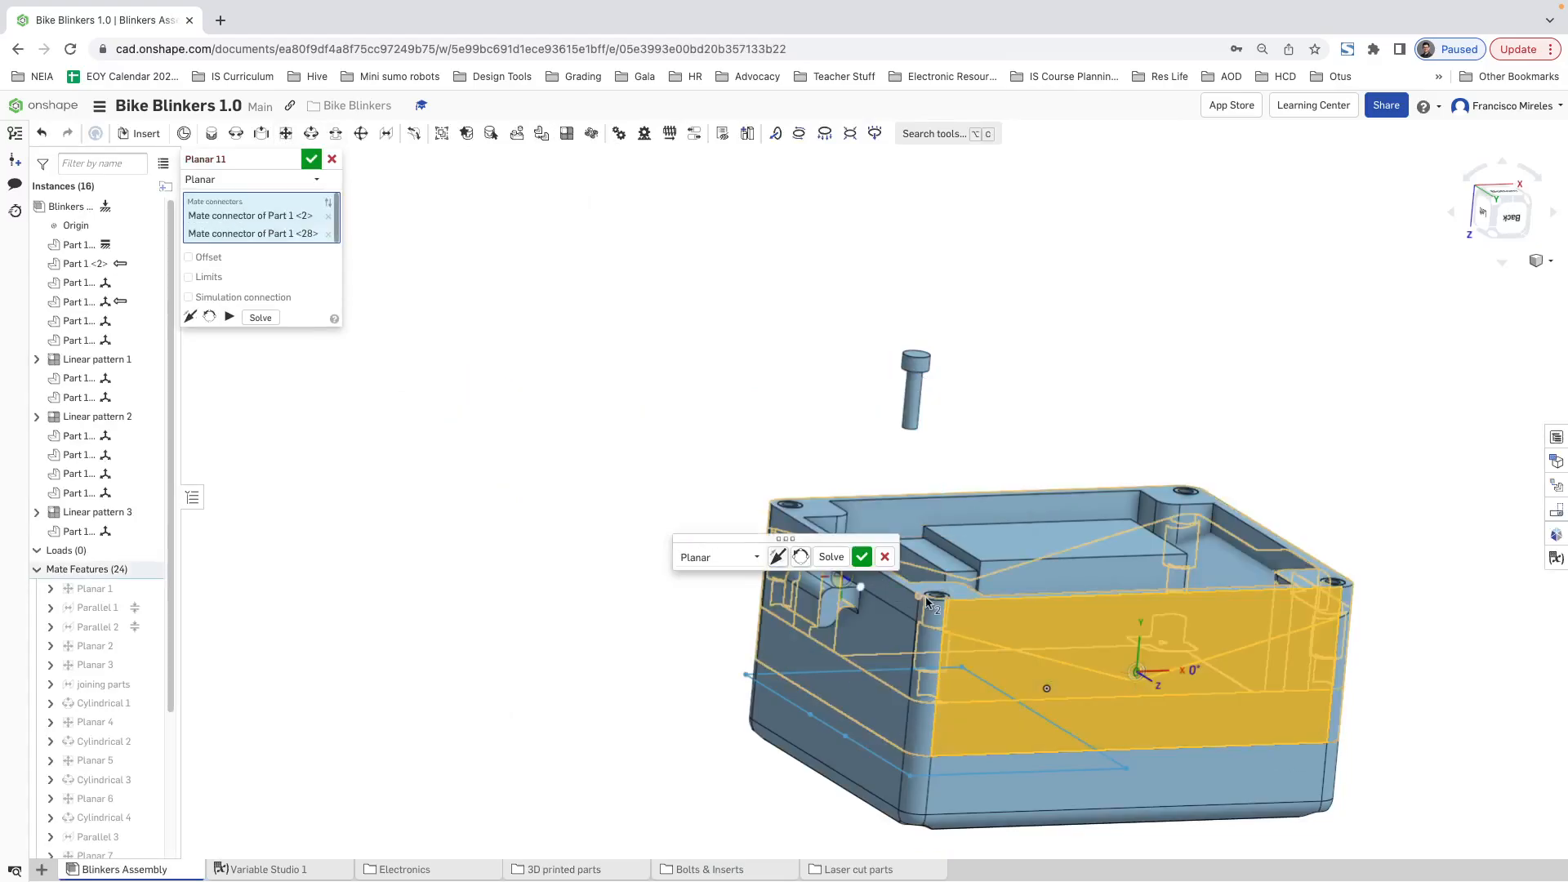
{"action": "left_click", "coordinate": [311, 160]}
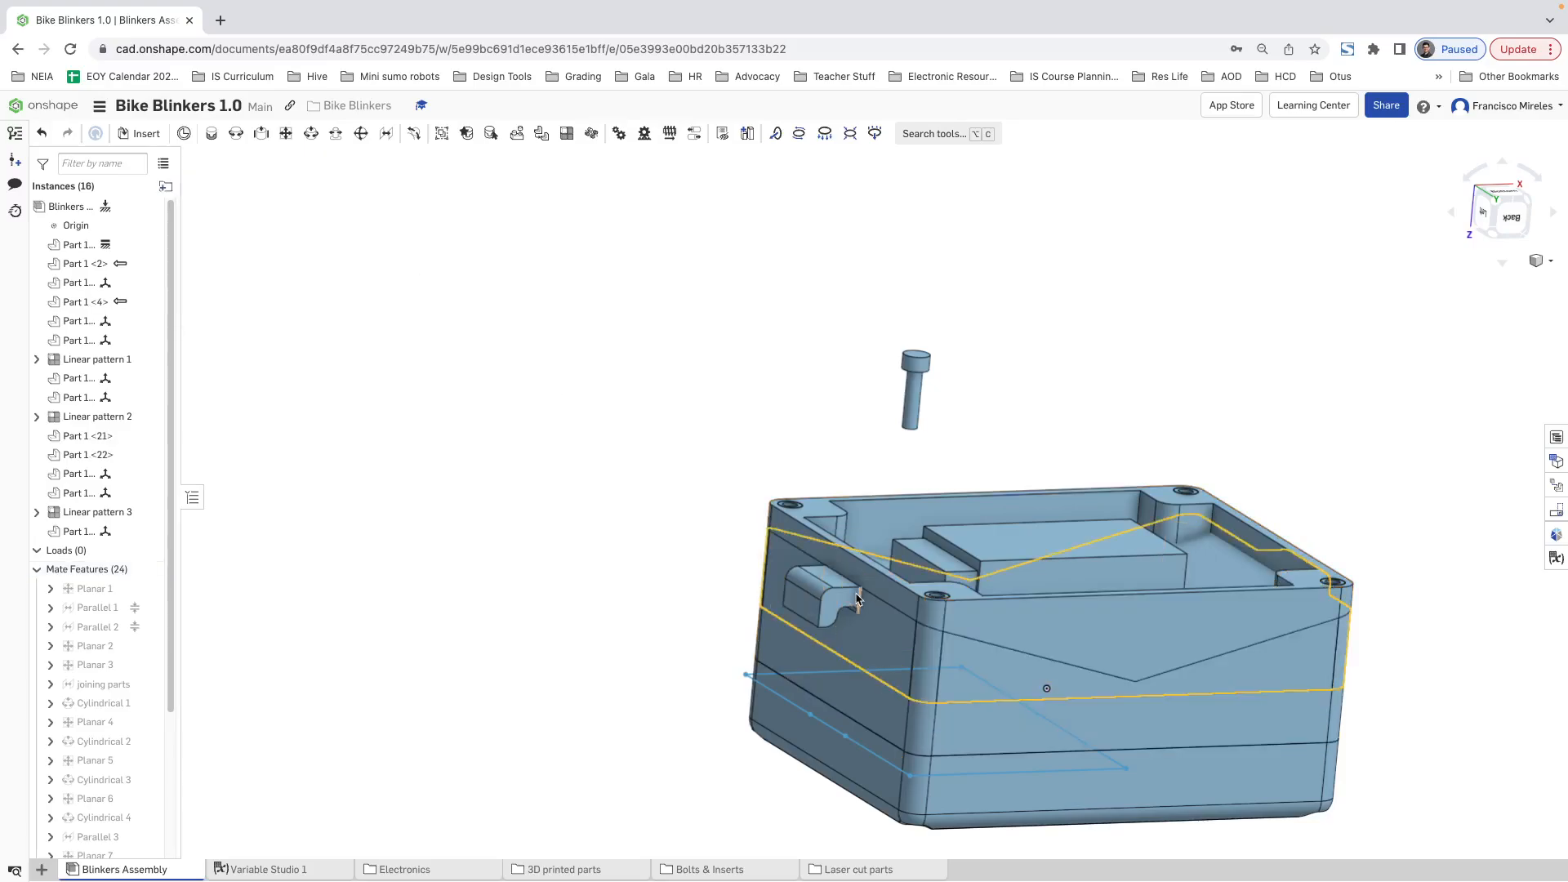
Step: Add a Planar mate between the back lid's short side face beside the hook and the case bottom's matching short side face
{"action": "left_click_drag", "start_coordinate": [825, 603], "coordinate": [833, 473]}
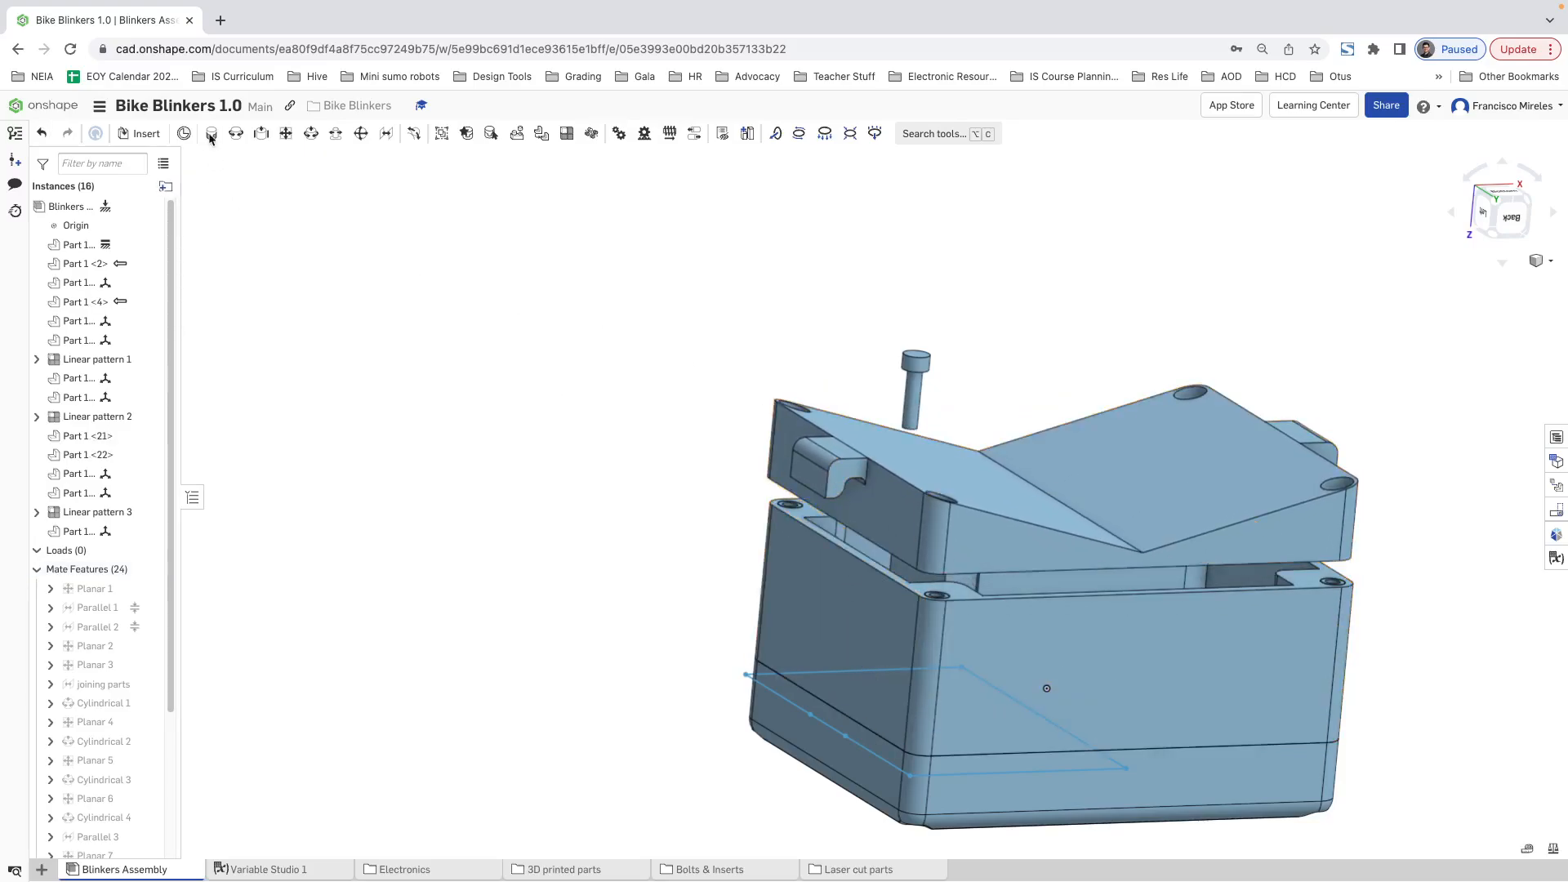
{"action": "left_click", "coordinate": [285, 134]}
{"action": "left_click", "coordinate": [898, 524]}
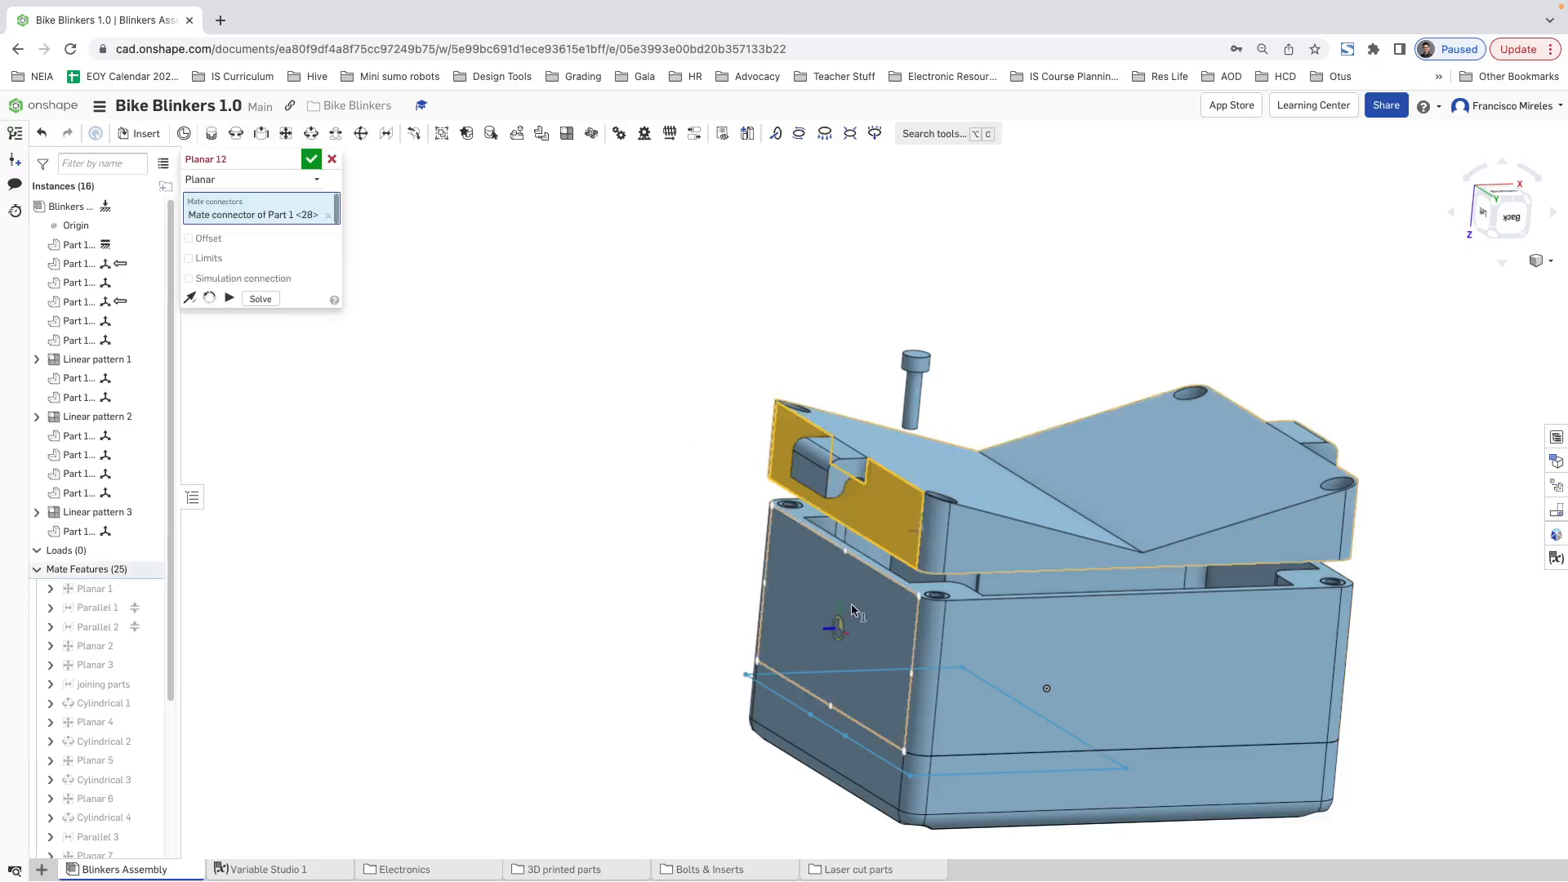
{"action": "left_click", "coordinate": [723, 597]}
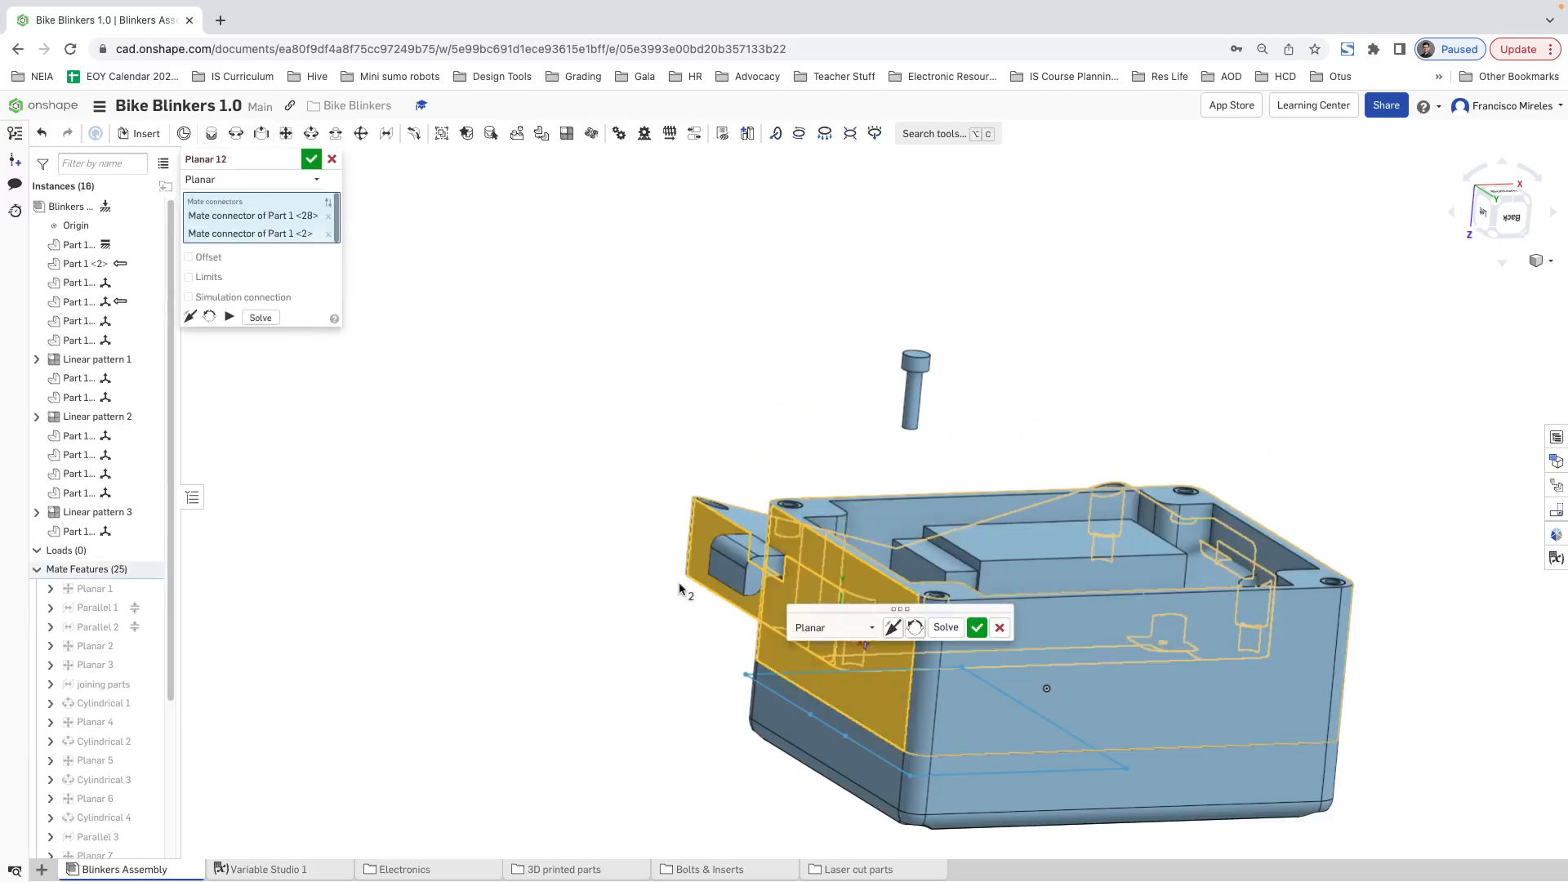
{"action": "left_click", "coordinate": [977, 627]}
{"action": "left_click_drag", "start_coordinate": [833, 604], "coordinate": [850, 424]}
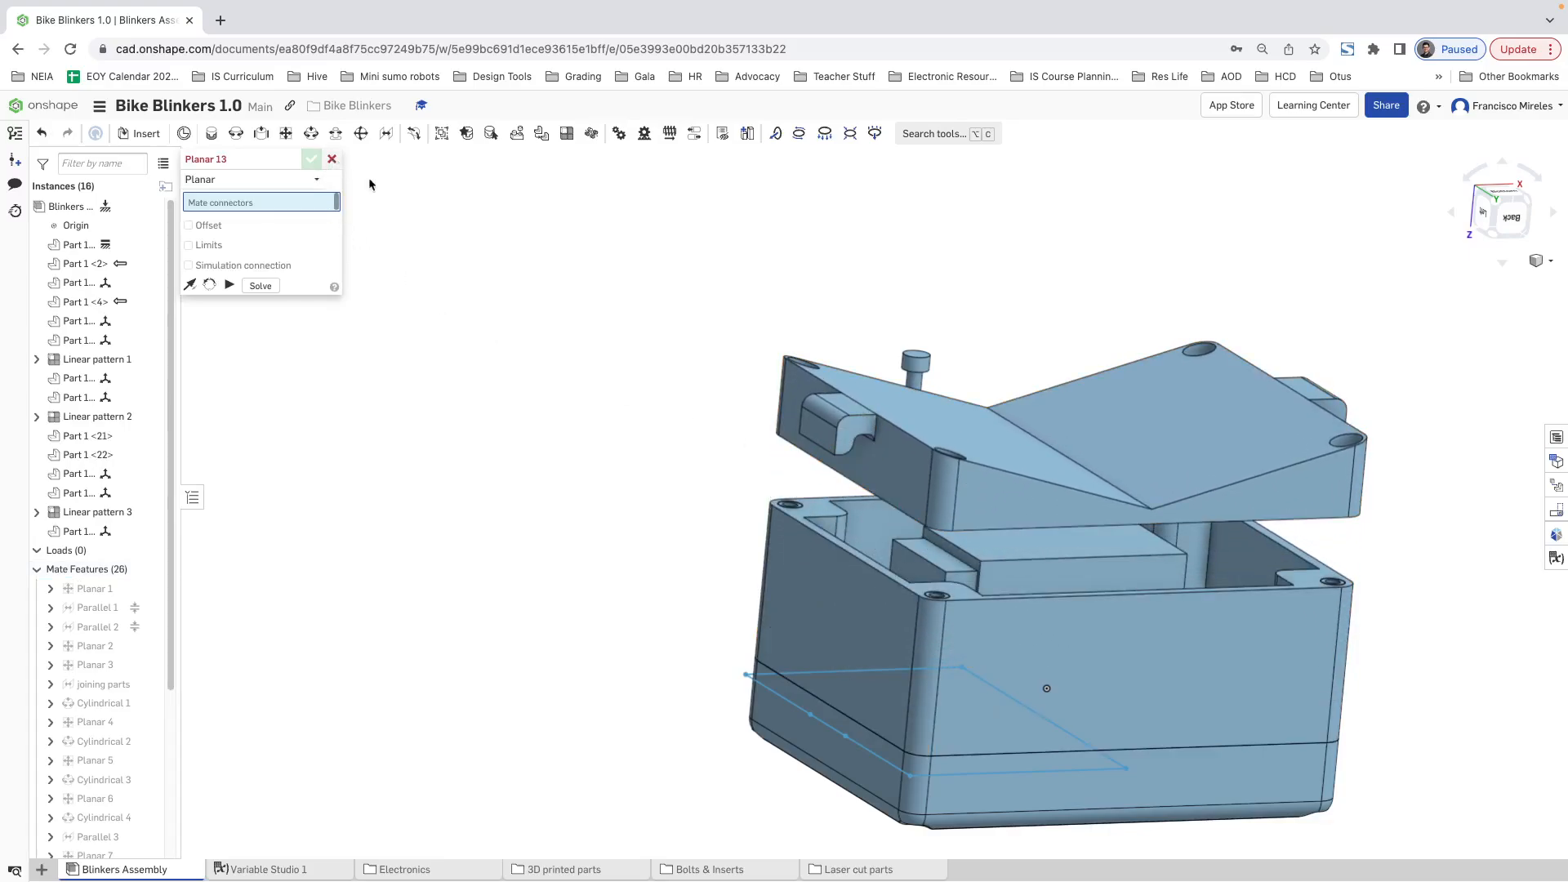
{"action": "left_click", "coordinate": [332, 159]}
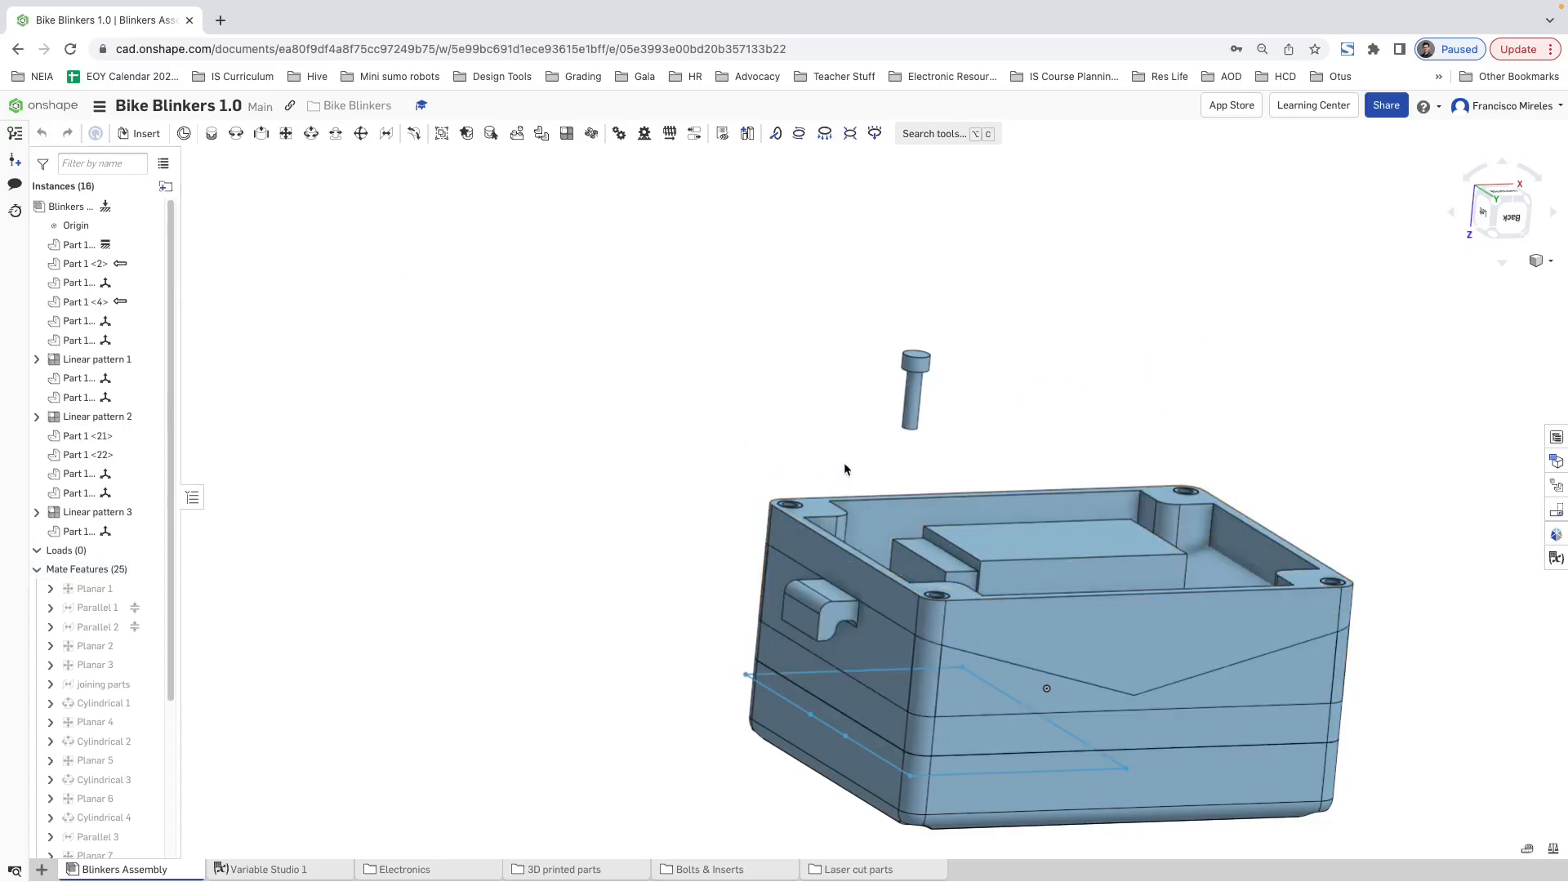
Step: Add a Planar mate between the back lid's flat underside and the case bottom's open rim face to close the enclosure
{"action": "left_click_drag", "start_coordinate": [844, 463], "coordinate": [853, 394]}
{"action": "right_click_drag", "start_coordinate": [1100, 668], "coordinate": [1113, 598]}
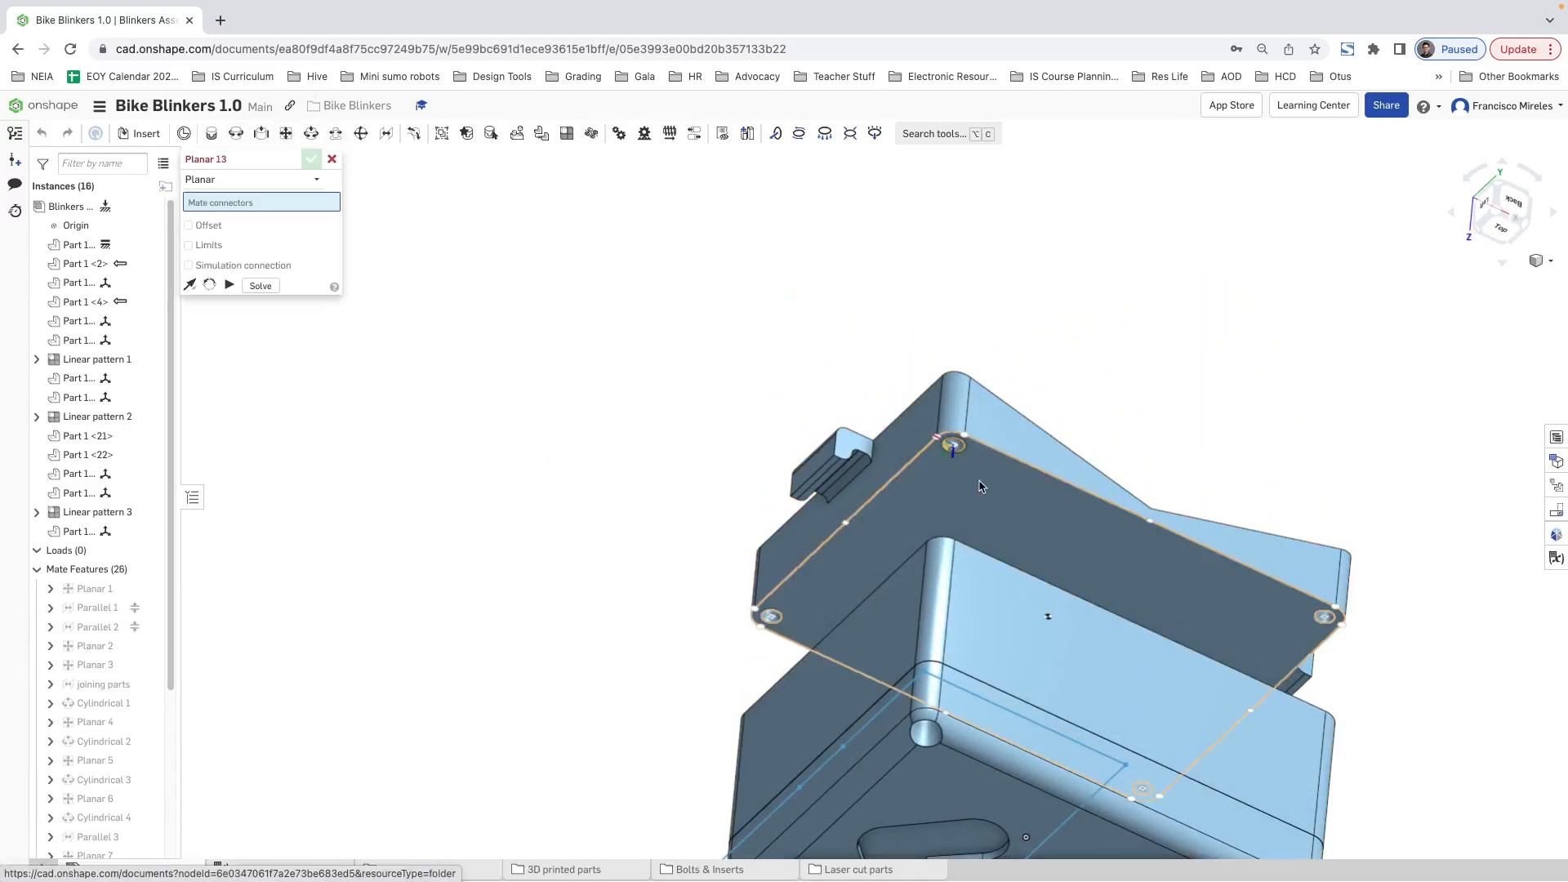
{"action": "left_click", "coordinate": [1046, 531]}
{"action": "right_click_drag", "start_coordinate": [1174, 498], "coordinate": [1152, 575]}
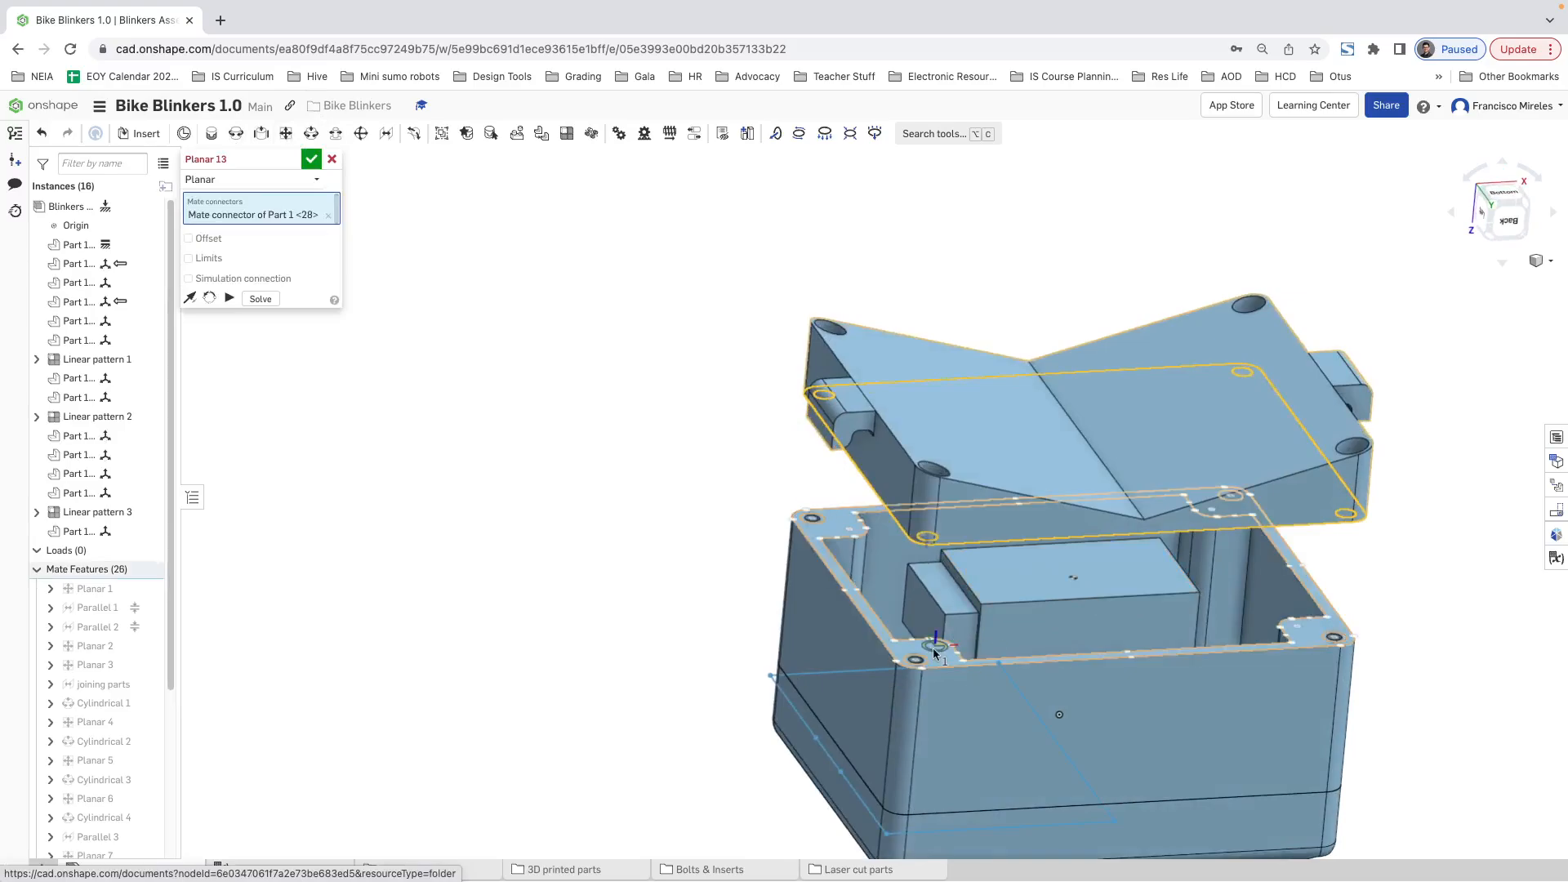
{"action": "left_click", "coordinate": [937, 655]}
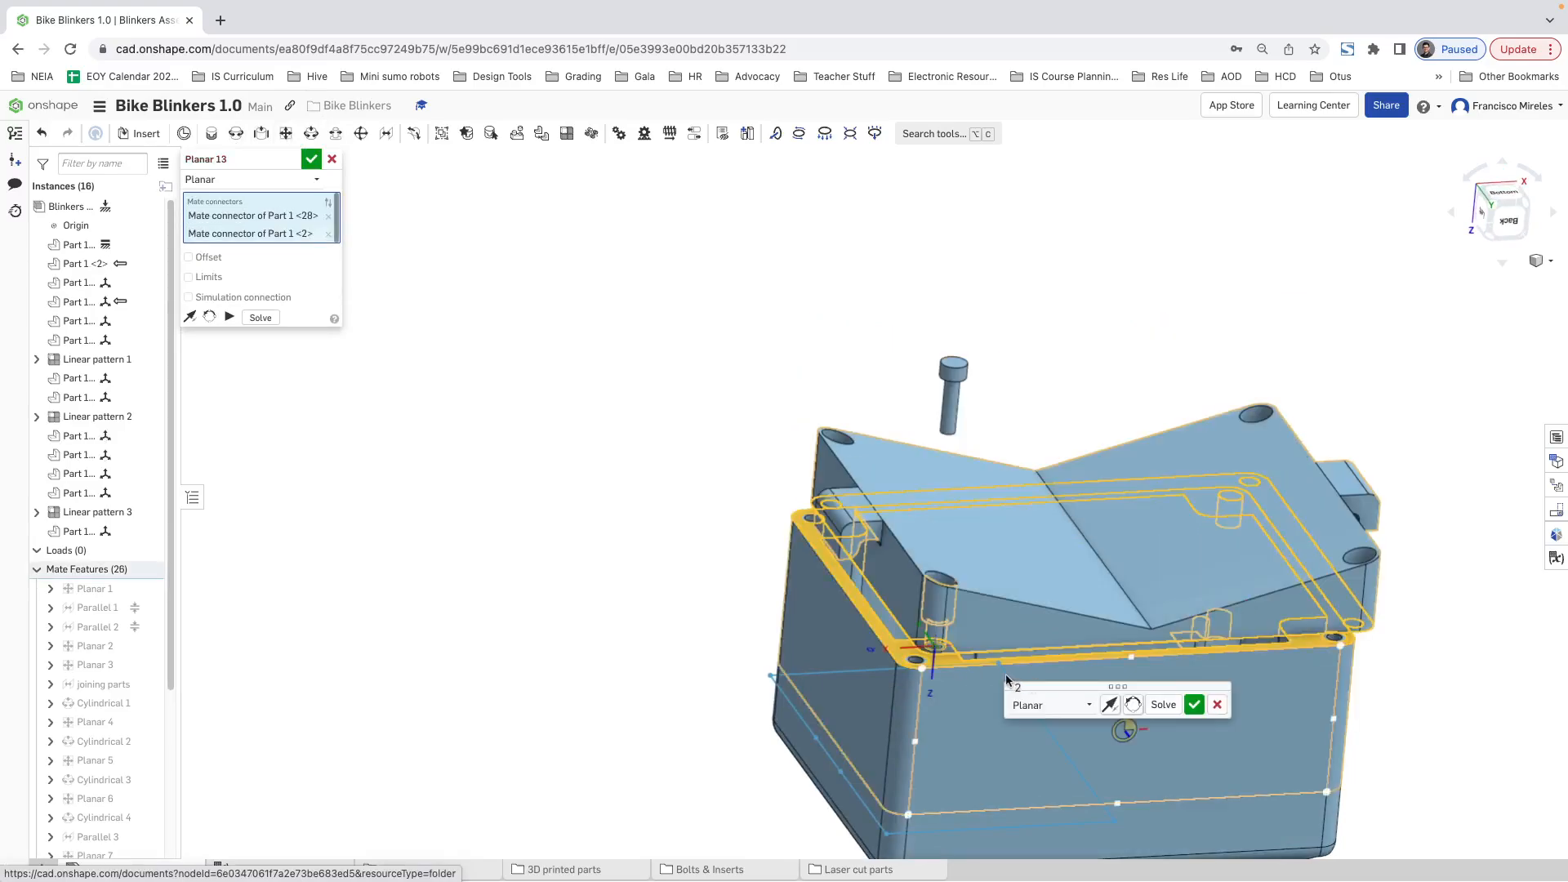
{"action": "left_click", "coordinate": [1195, 709]}
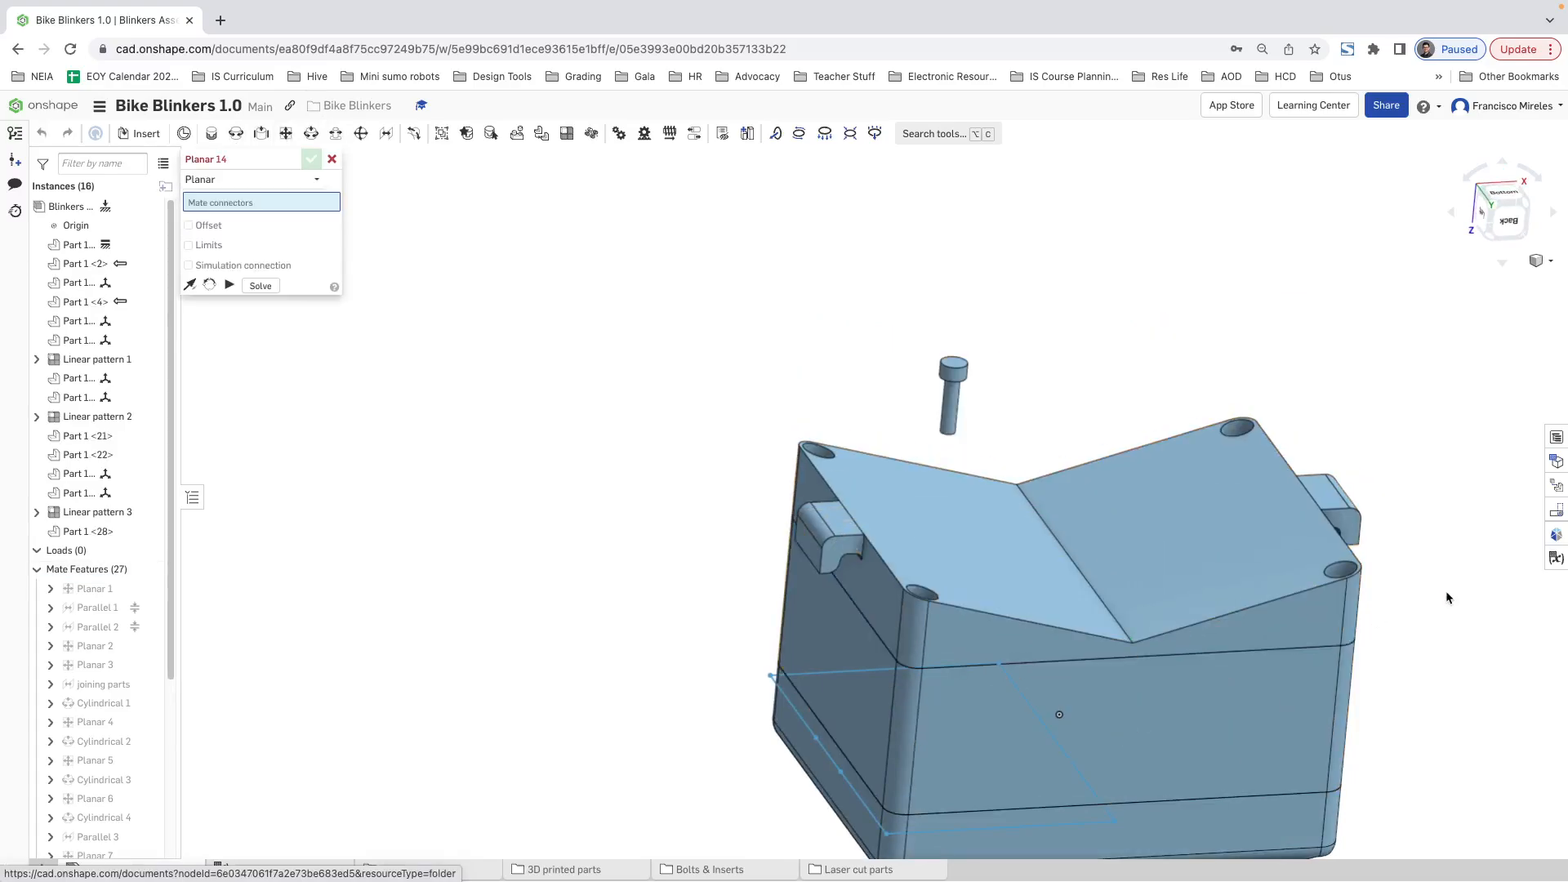
{"action": "mouse_move", "coordinate": [1446, 596]}
{"action": "right_mouse_down"}
{"action": "mouse_move", "coordinate": [1445, 684]}
{"action": "mouse_move", "coordinate": [1442, 596]}
{"action": "right_mouse_up"}
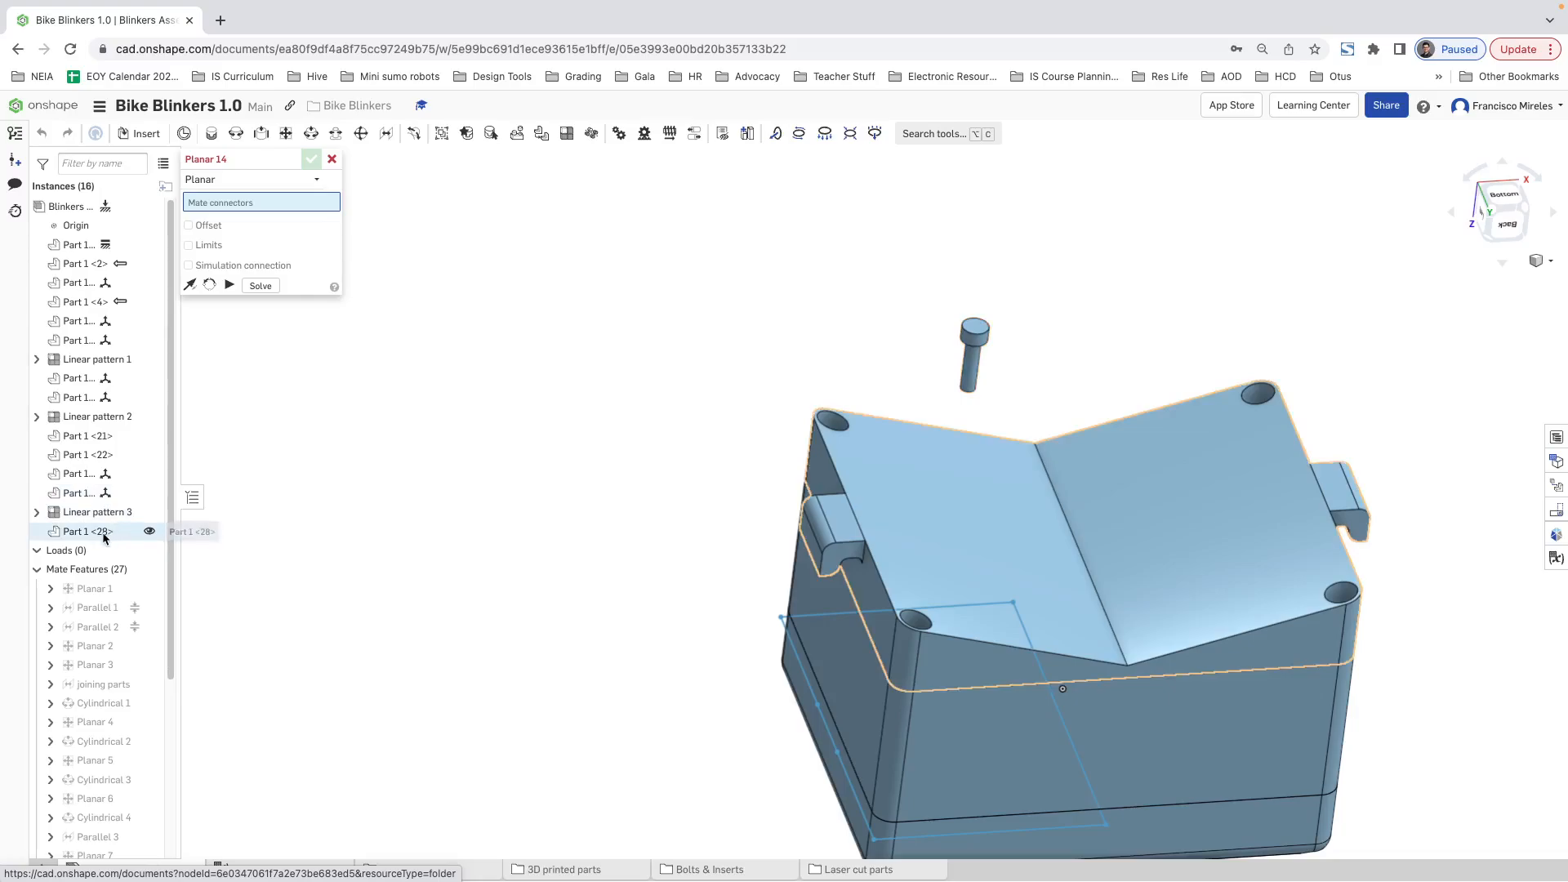
{"action": "left_click", "coordinate": [332, 161]}
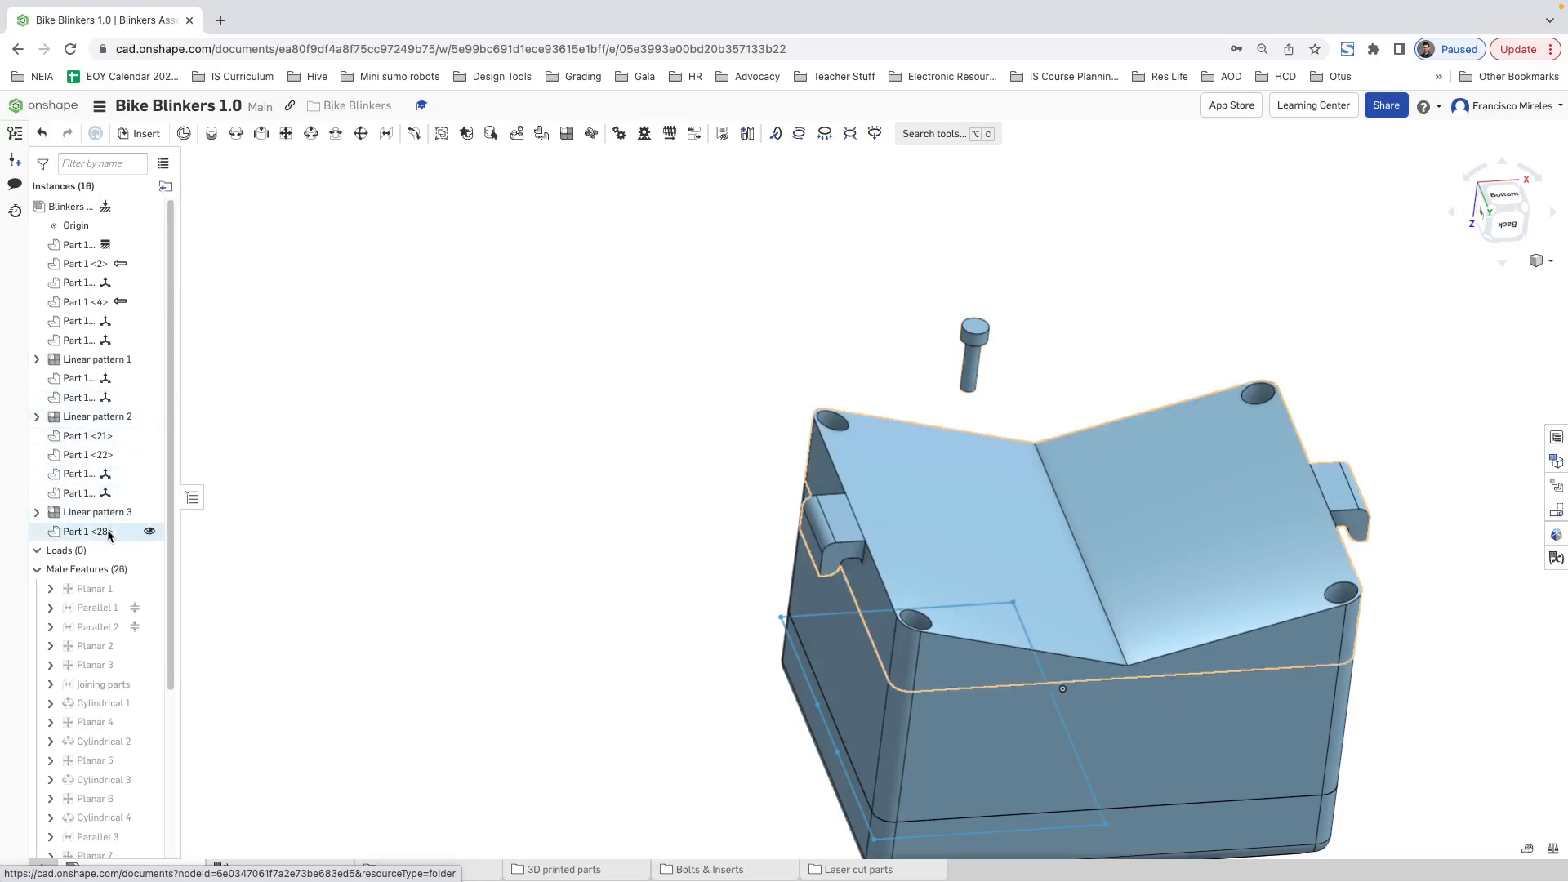
Step: Reorder the instance list so Linear pattern 3 sits below the back lid, Part 1 <28>
{"action": "left_click_drag", "start_coordinate": [110, 509], "coordinate": [96, 538]}
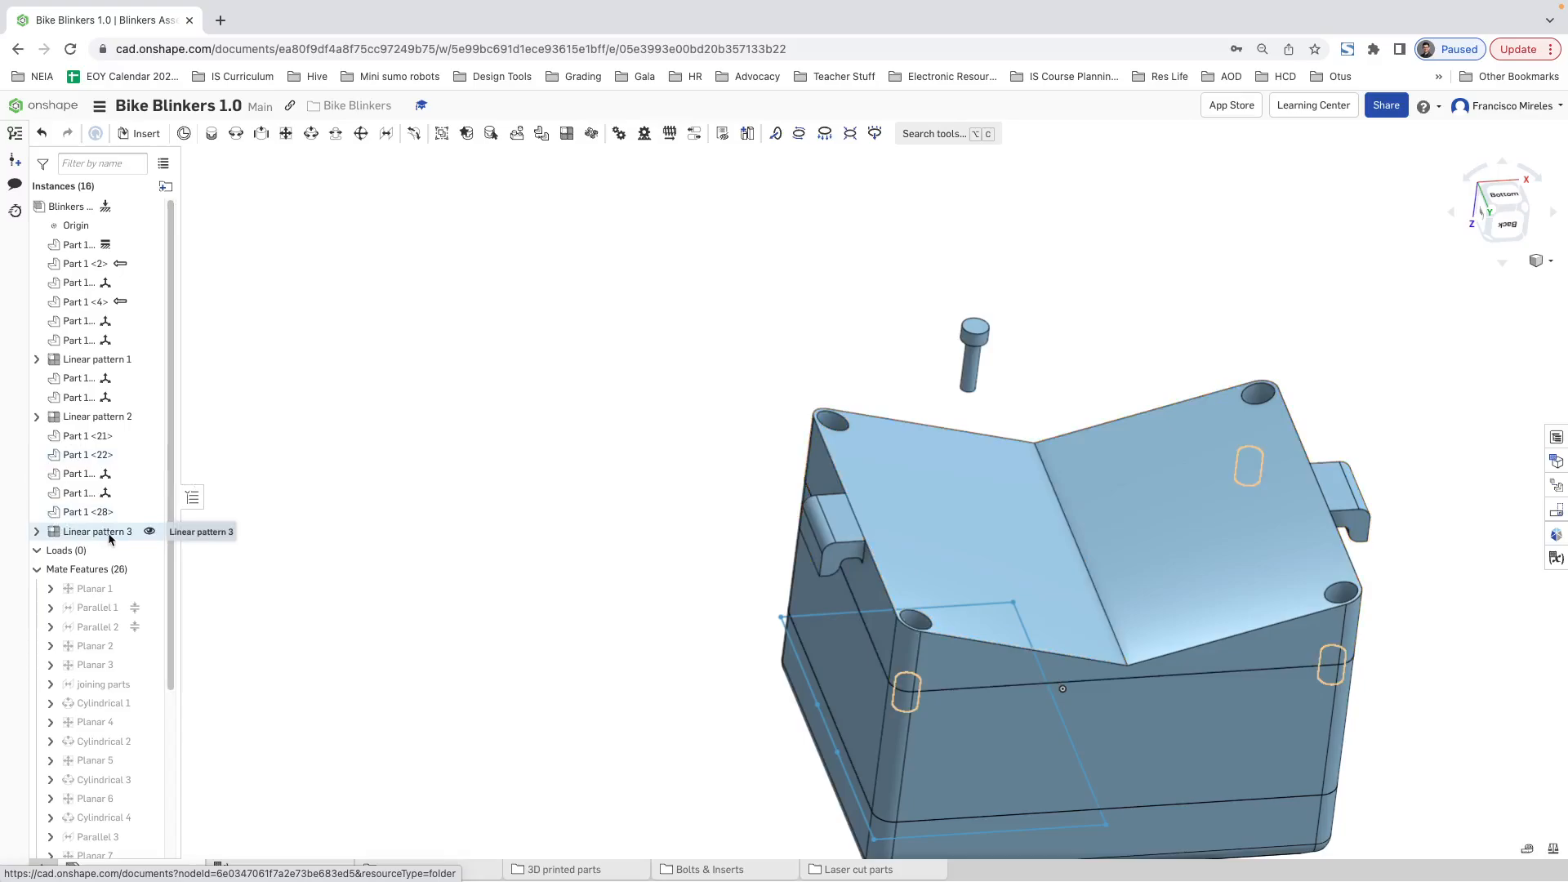
Step: Add a Cylindrical mate between the back lid's corner bolt hole and the loose allen bolt's shank
{"action": "mouse_move", "coordinate": [870, 441]}
{"action": "right_mouse_down"}
{"action": "mouse_move", "coordinate": [887, 371]}
{"action": "mouse_move", "coordinate": [889, 441]}
{"action": "right_mouse_up"}
{"action": "scroll", "coordinate": [793, 505], "scroll_direction": "up", "scroll_amount": 5}
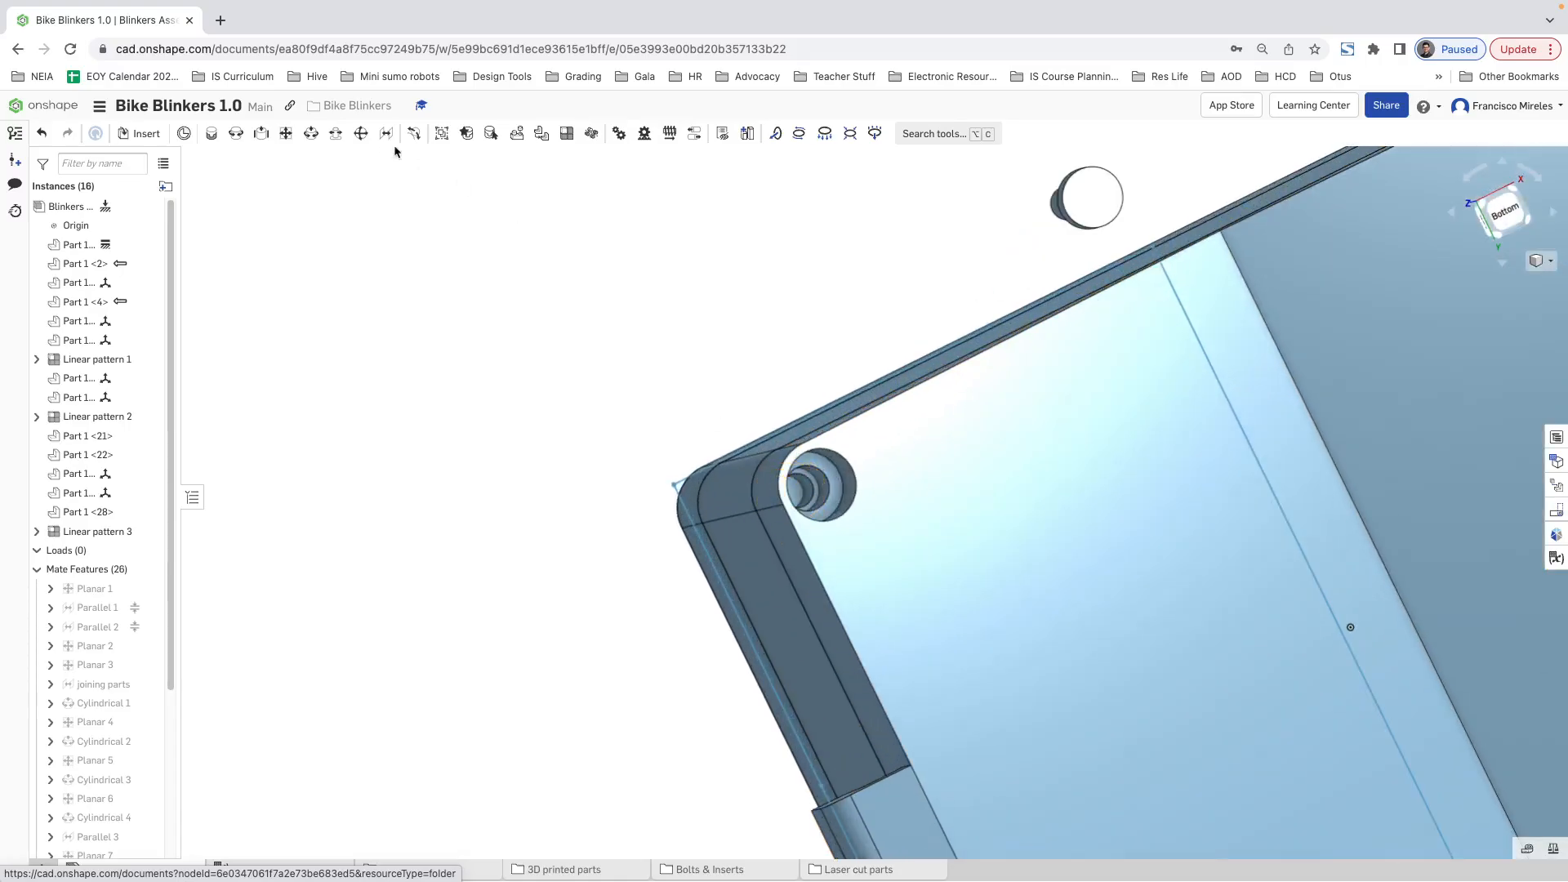
{"action": "left_click", "coordinate": [261, 135]}
{"action": "left_click", "coordinate": [311, 134]}
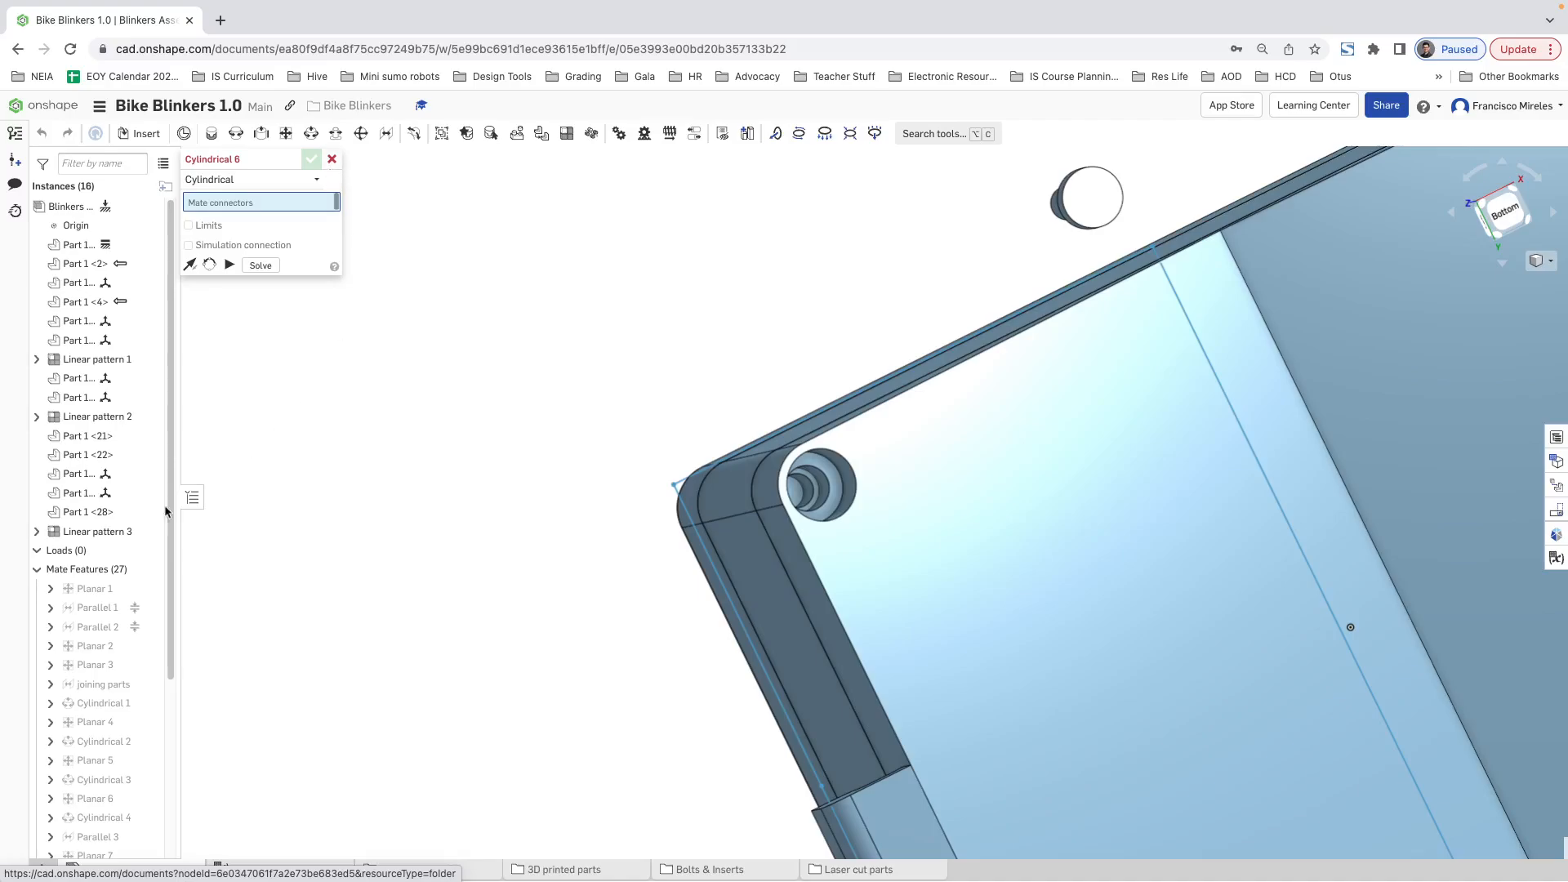
{"action": "scroll", "coordinate": [123, 539], "scroll_direction": "down", "scroll_amount": 3}
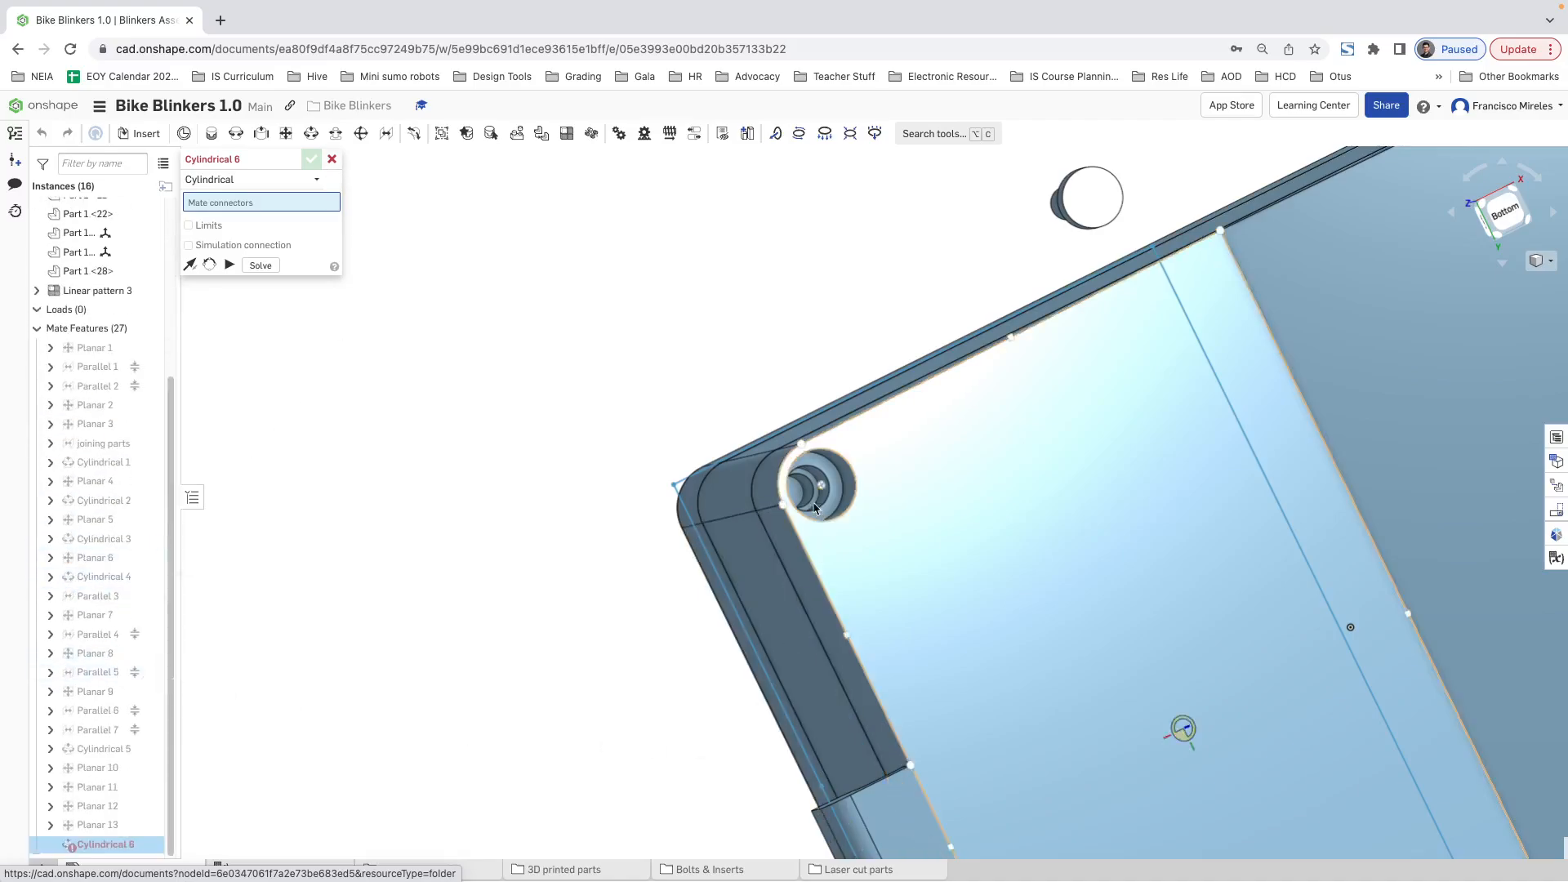
{"action": "scroll", "coordinate": [815, 508], "scroll_direction": "up", "scroll_amount": 5}
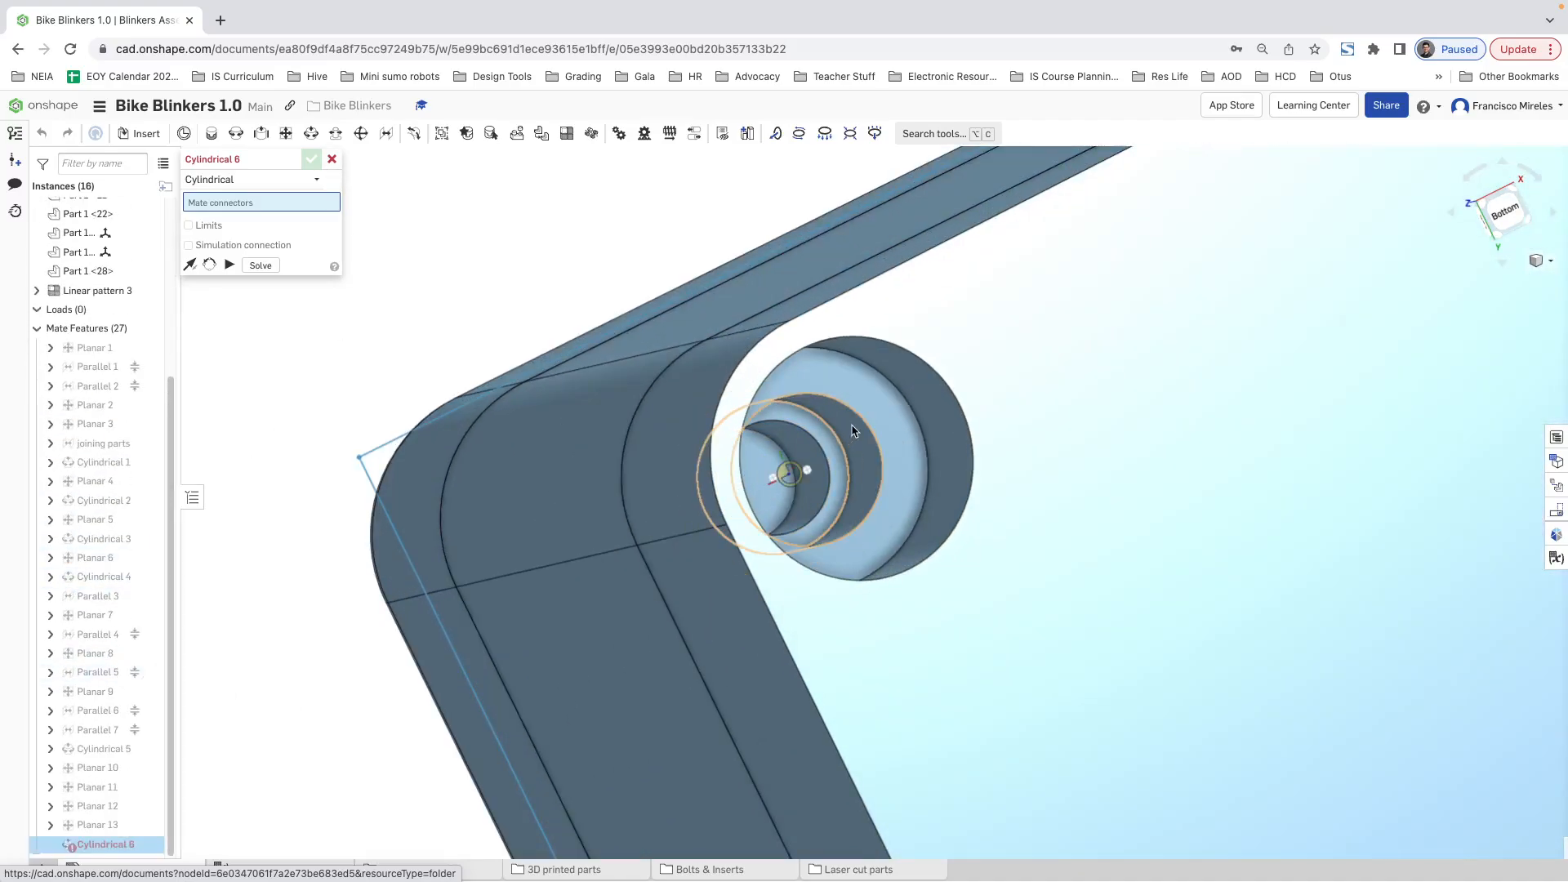
{"action": "left_click", "coordinate": [880, 517]}
{"action": "scroll", "coordinate": [912, 502], "scroll_direction": "up", "scroll_amount": 3}
{"action": "scroll", "coordinate": [913, 504], "scroll_direction": "down", "scroll_amount": 8}
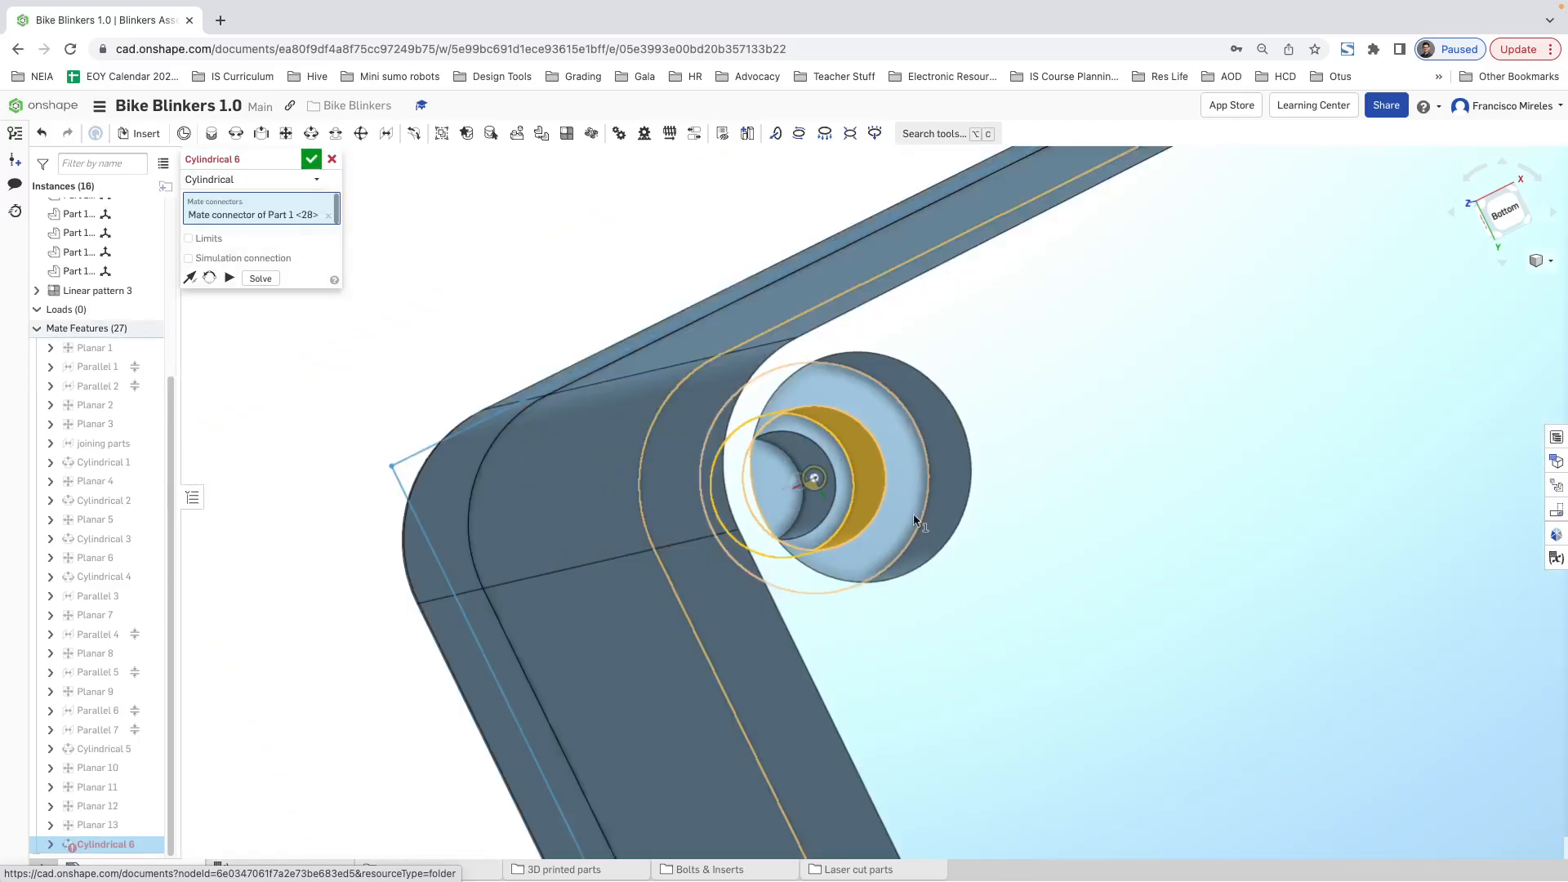
{"action": "right_click_drag", "start_coordinate": [1233, 500], "coordinate": [1229, 388]}
{"action": "left_click", "coordinate": [1183, 224]}
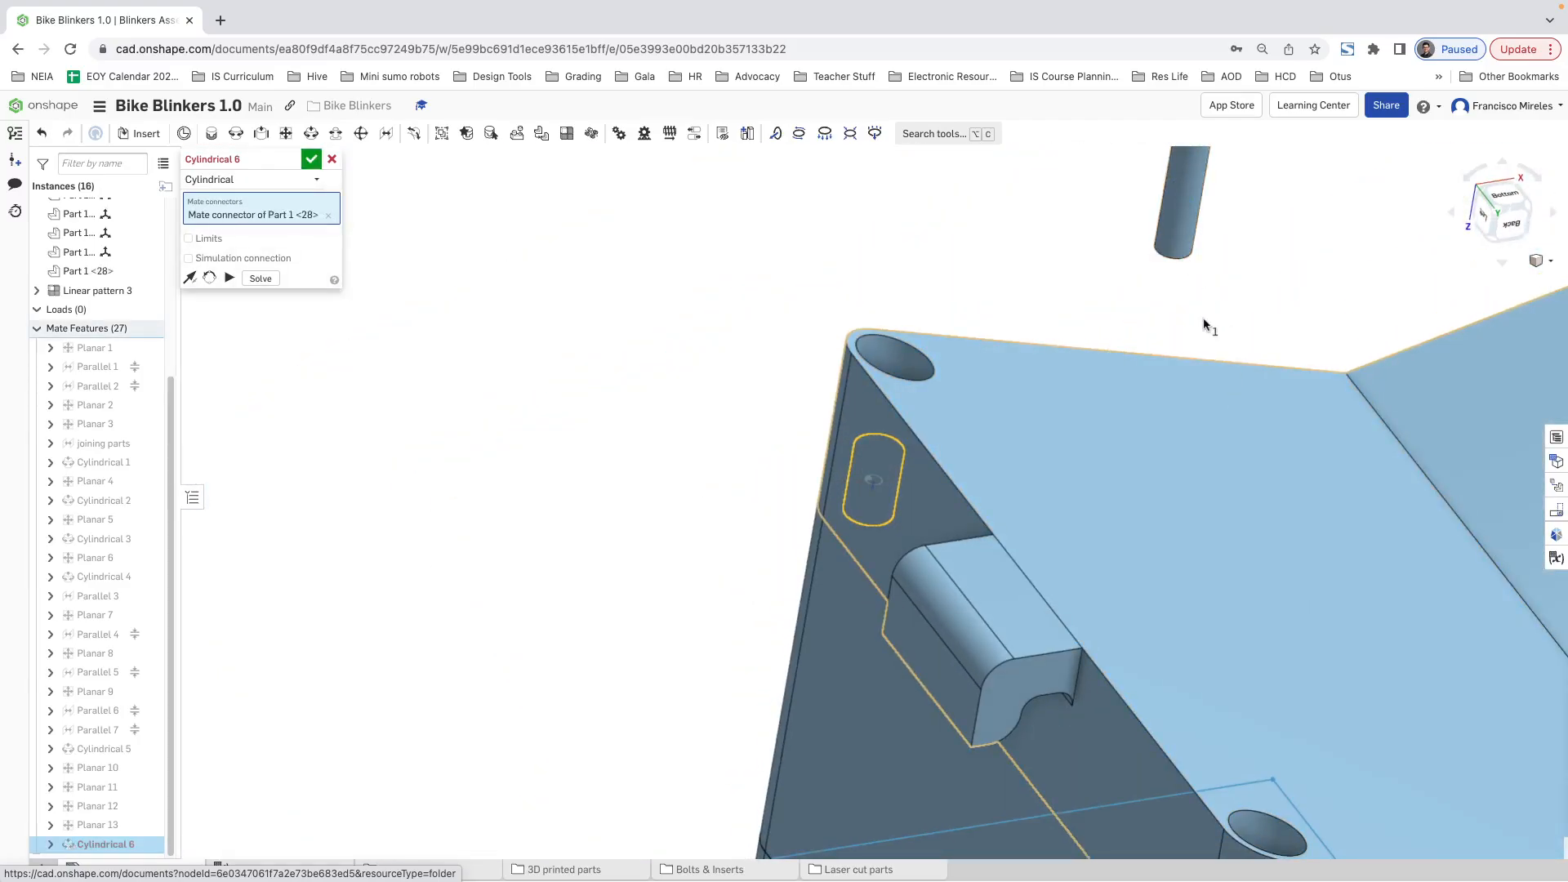
{"action": "left_click", "coordinate": [1403, 350]}
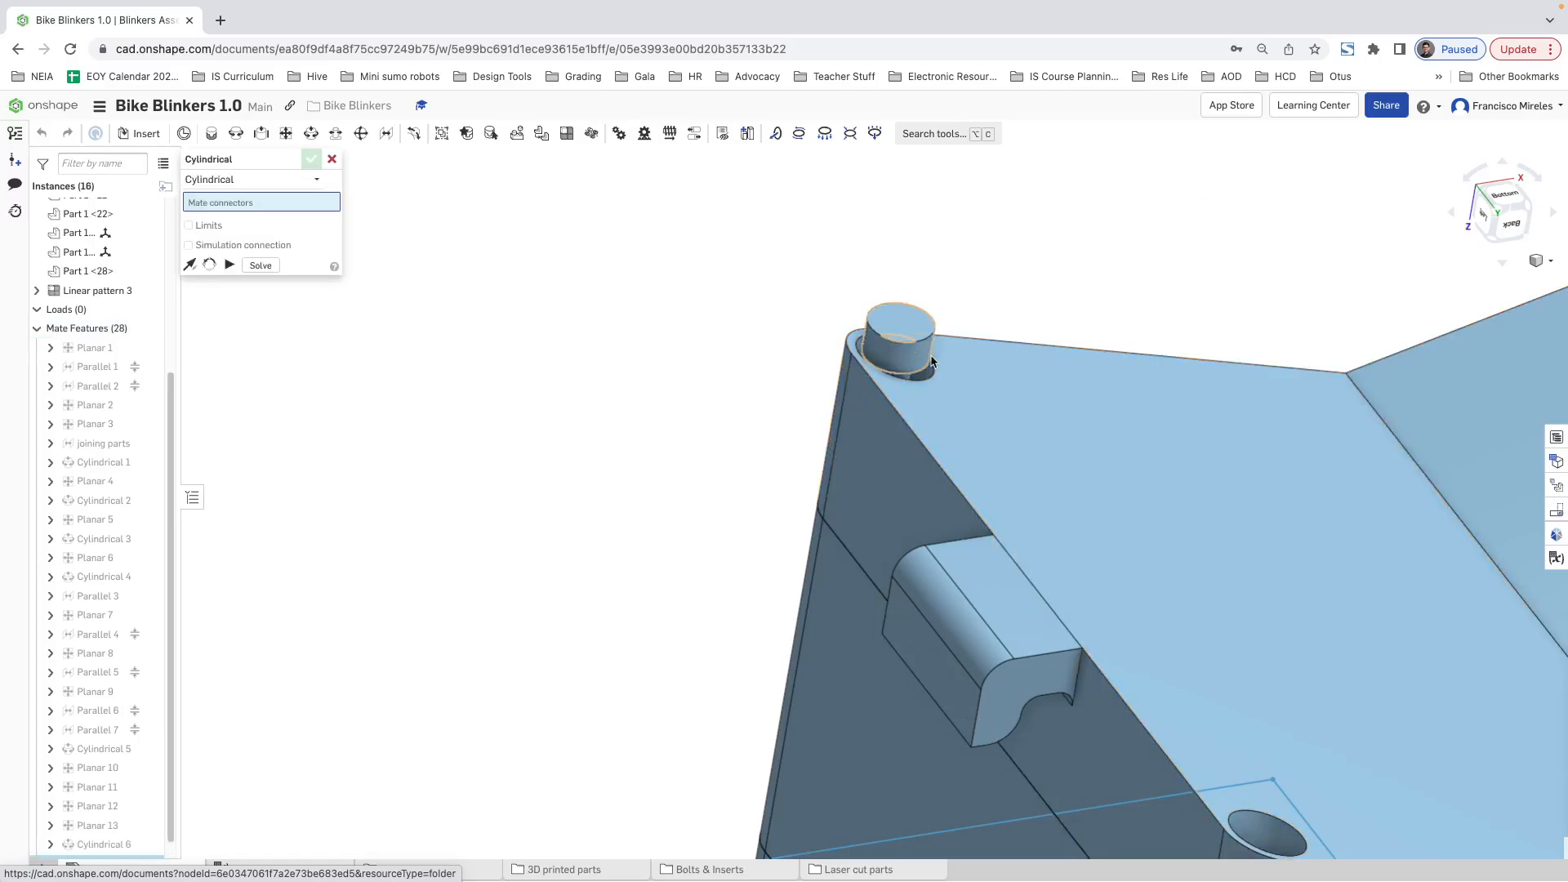
{"action": "left_click_drag", "start_coordinate": [900, 339], "coordinate": [927, 176]}
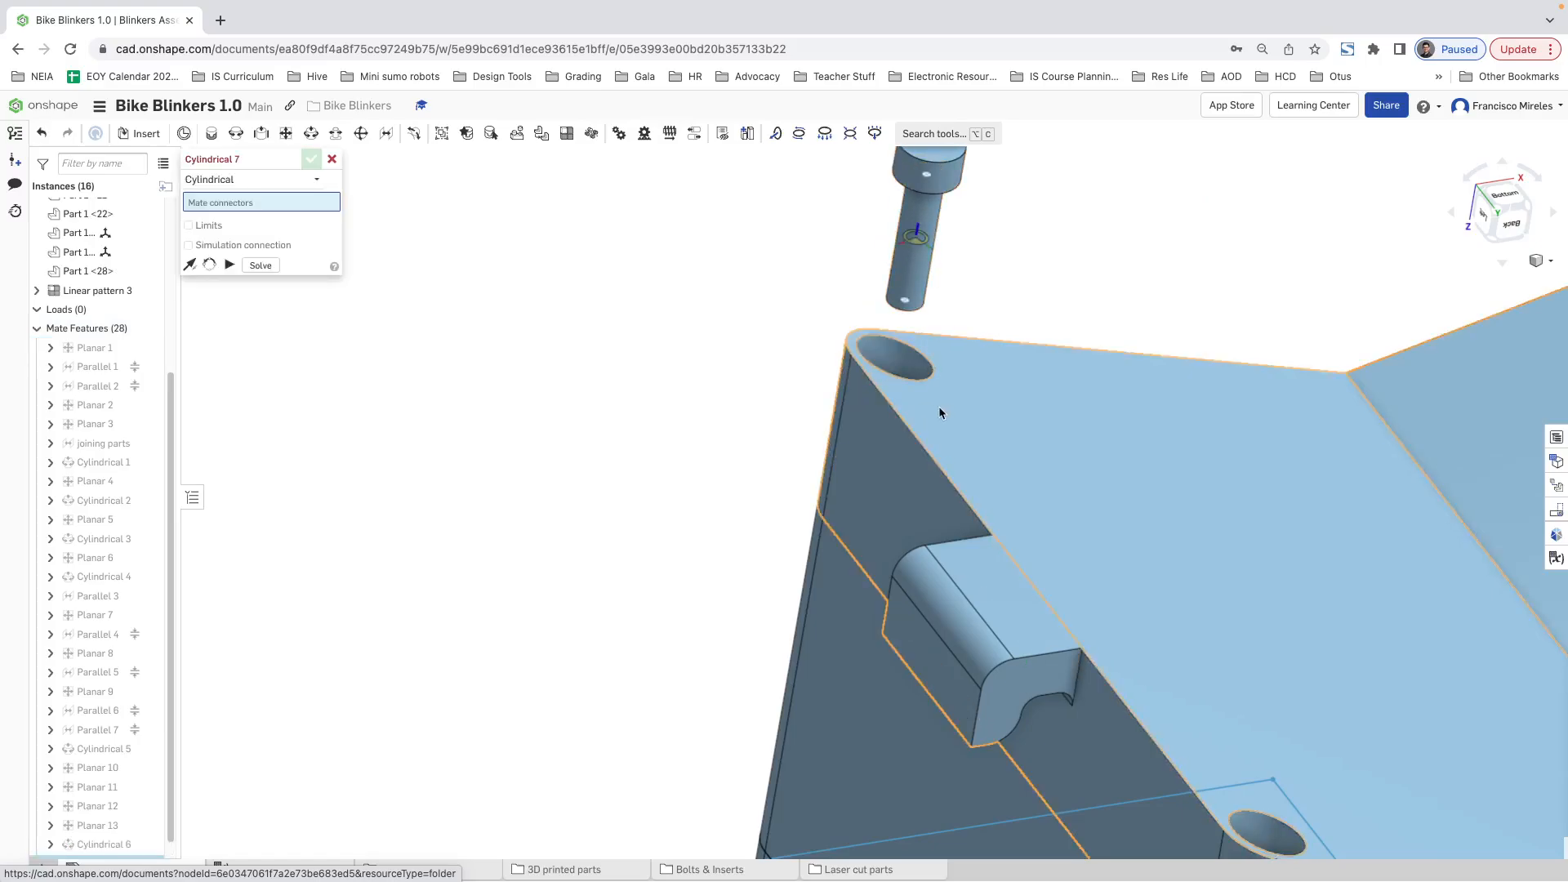
{"action": "left_click", "coordinate": [329, 160]}
Step: Add a Planar mate between the underside of the bolt head and the counterbore seat in the back lid's corner hole
{"action": "left_click", "coordinate": [286, 133]}
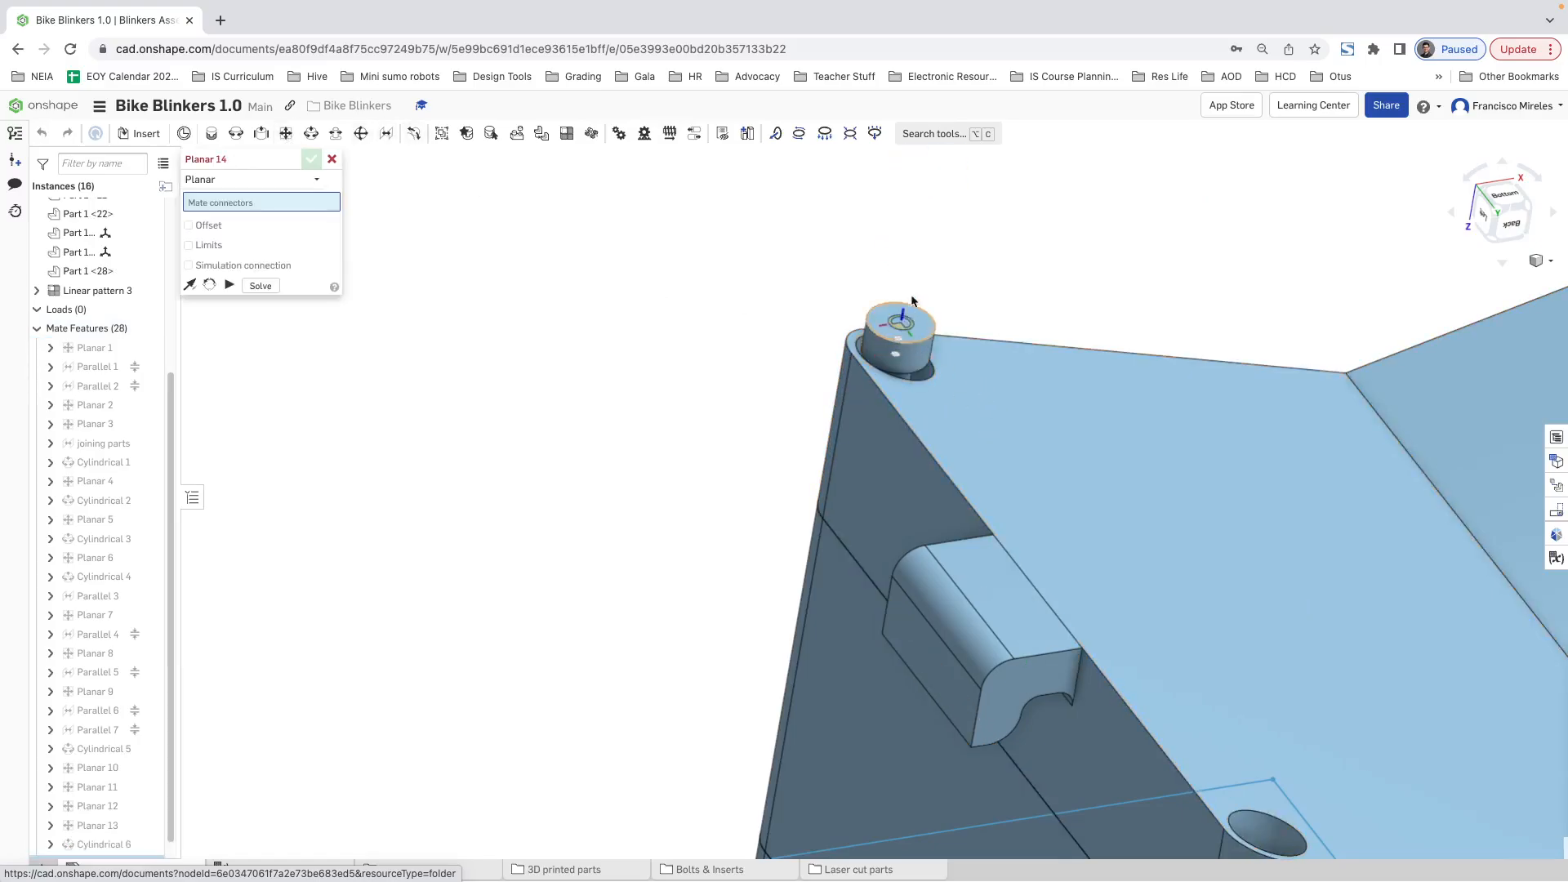
{"action": "right_click_drag", "start_coordinate": [980, 367], "coordinate": [1006, 225]}
{"action": "scroll", "coordinate": [911, 373], "scroll_direction": "up", "scroll_amount": 4}
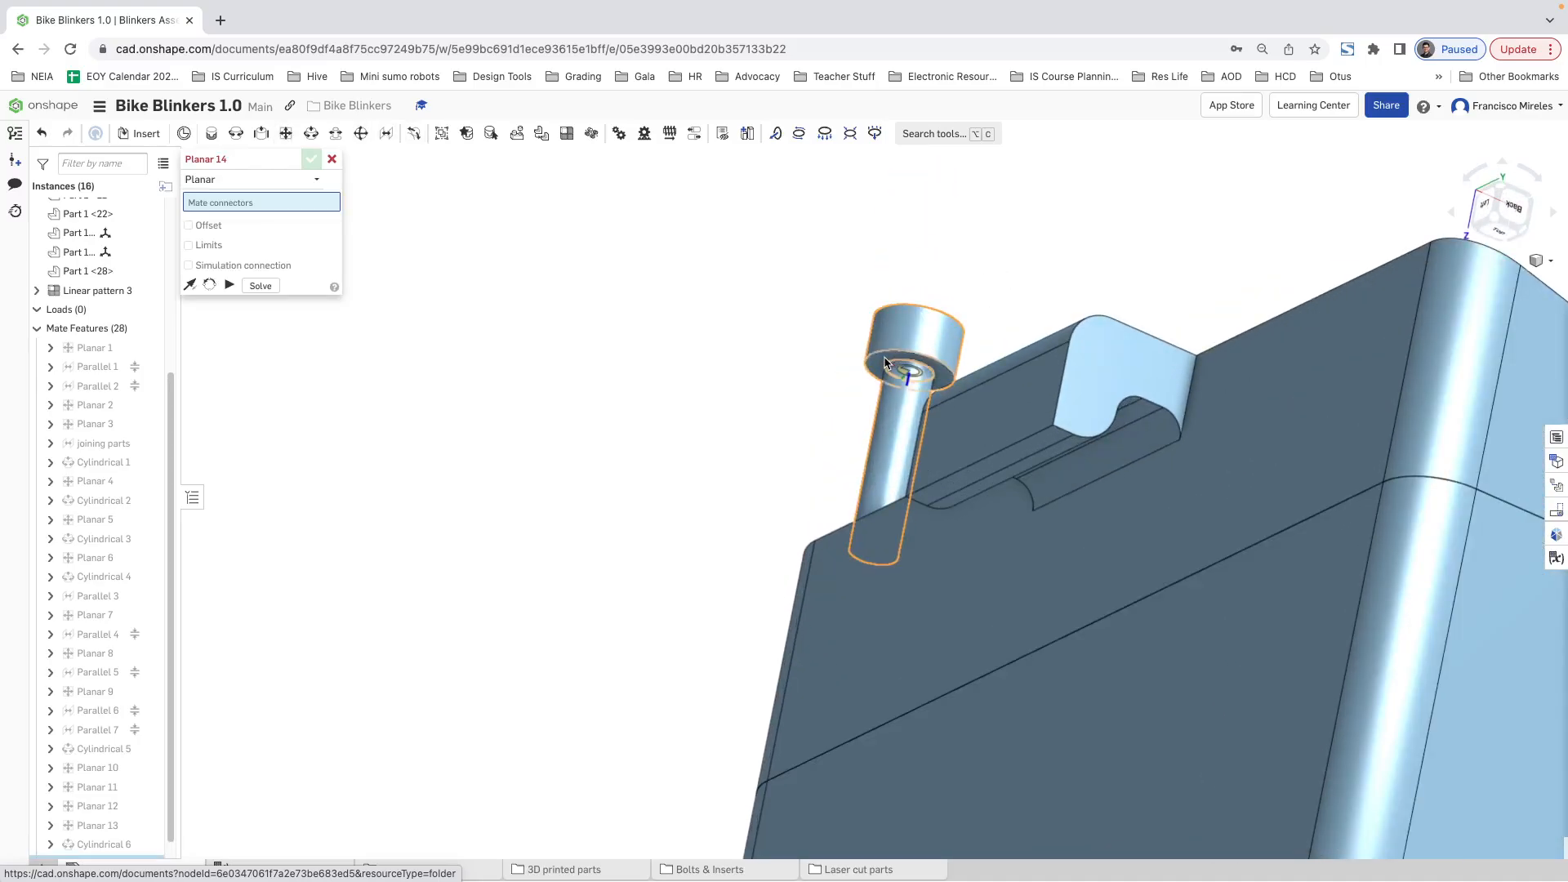
{"action": "left_click", "coordinate": [869, 375]}
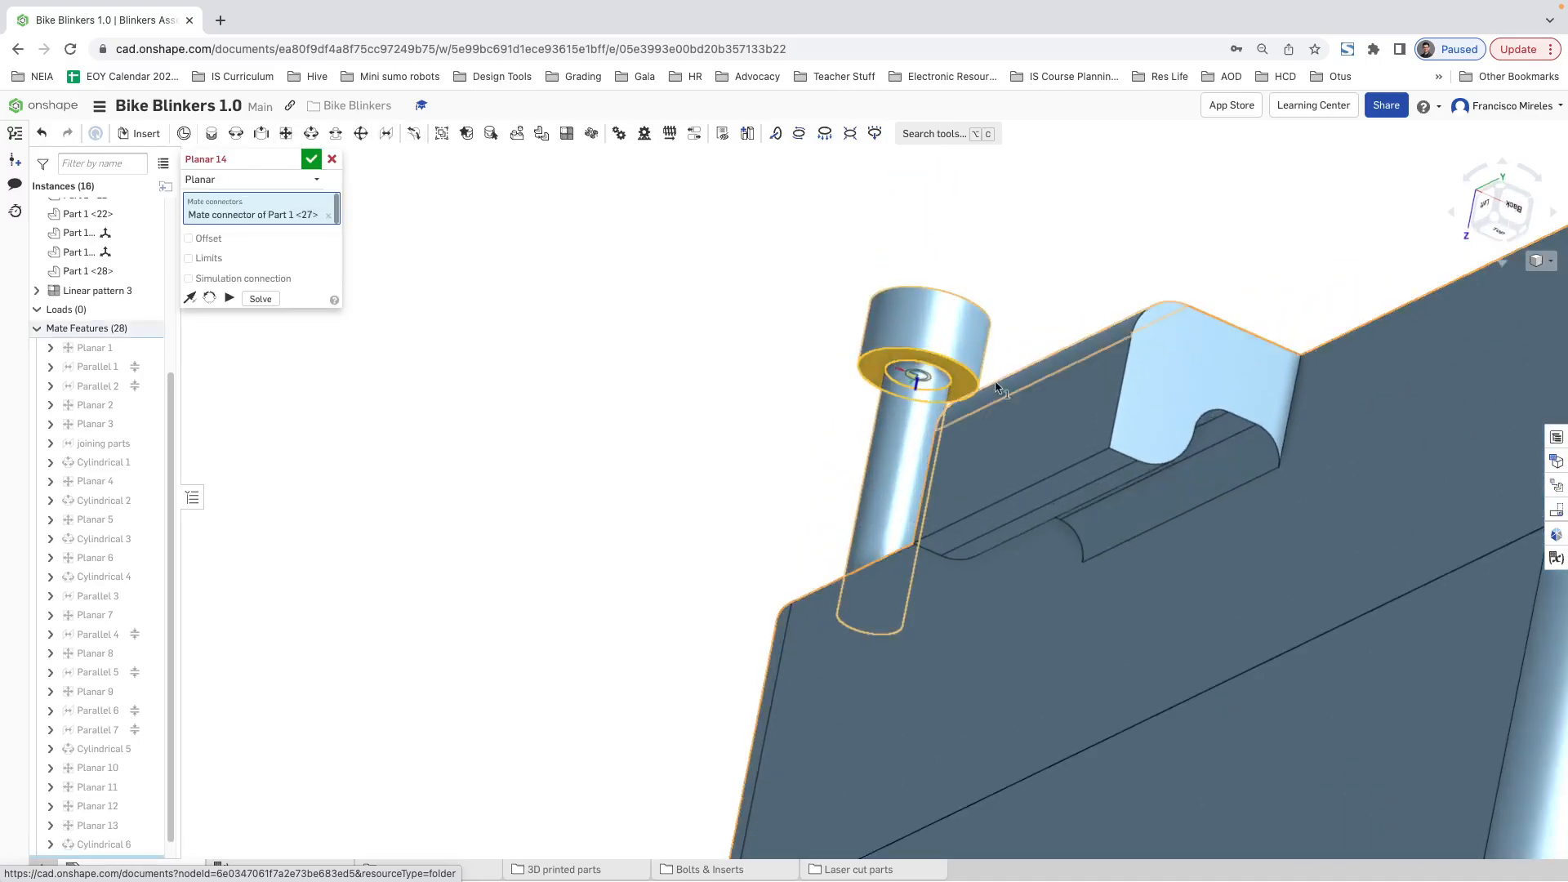
{"action": "right_click_drag", "start_coordinate": [869, 375], "coordinate": [978, 483]}
{"action": "scroll", "coordinate": [1003, 327], "scroll_direction": "down", "scroll_amount": 5}
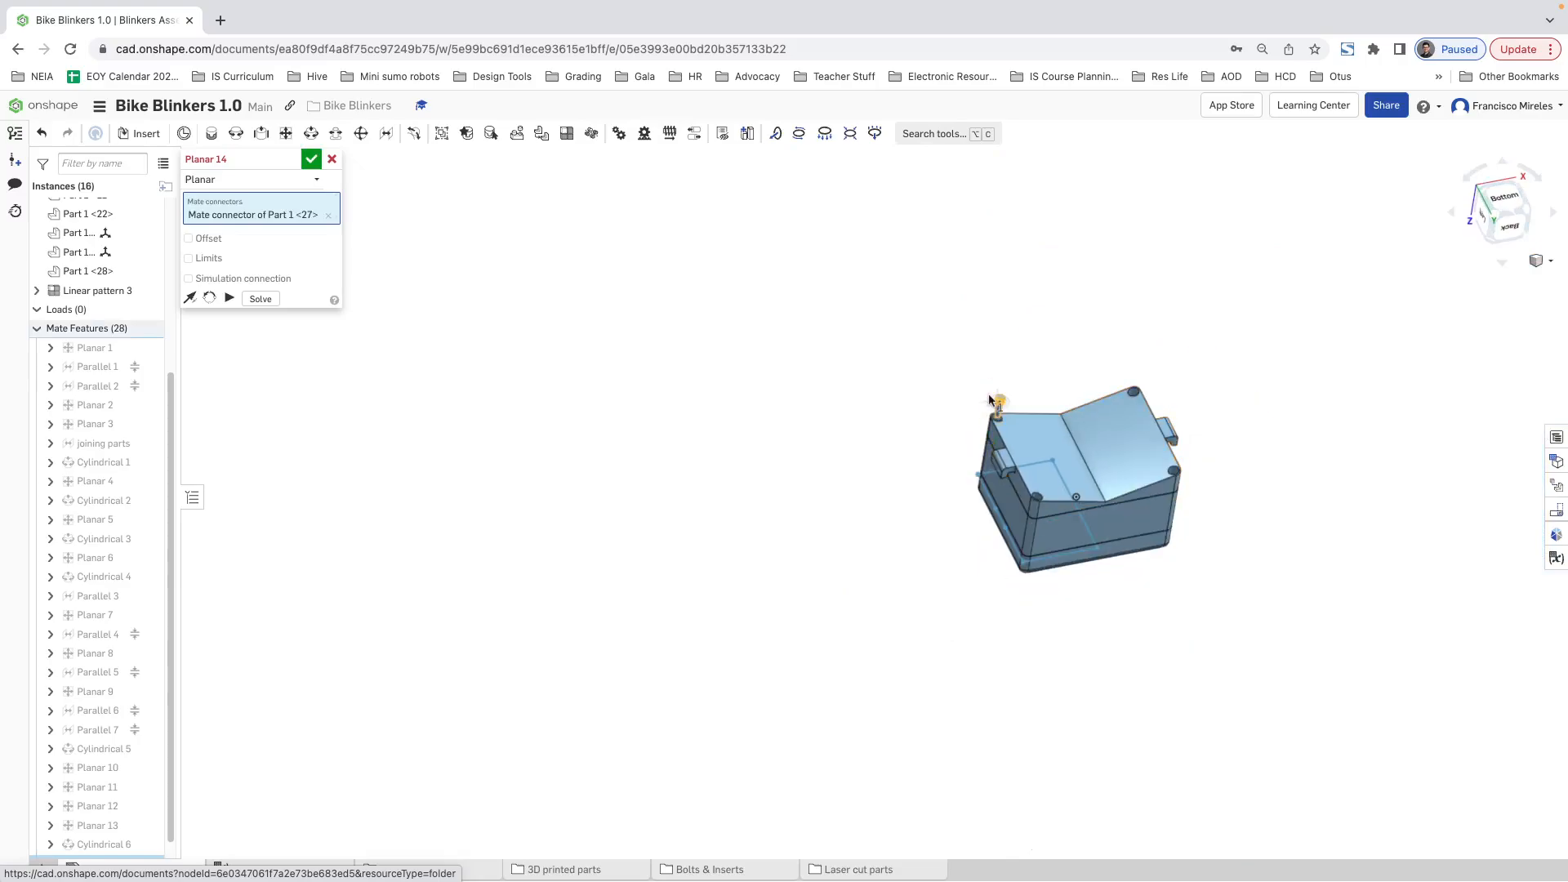
{"action": "scroll", "coordinate": [1015, 378], "scroll_direction": "up", "scroll_amount": 5}
{"action": "right_click_drag", "start_coordinate": [1040, 448], "coordinate": [989, 546]}
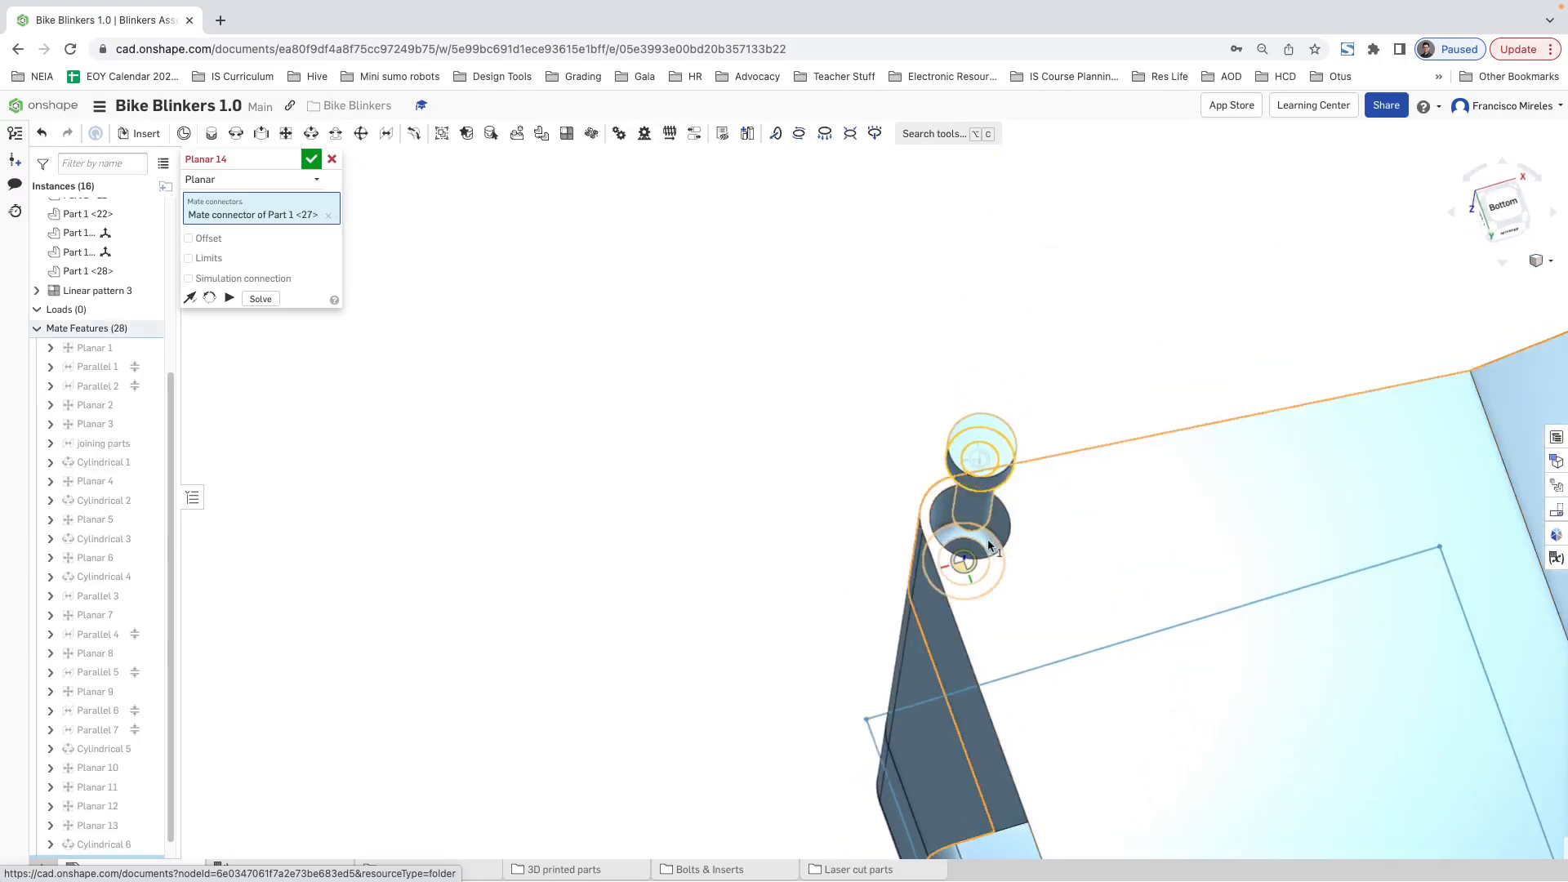
{"action": "left_click", "coordinate": [954, 493]}
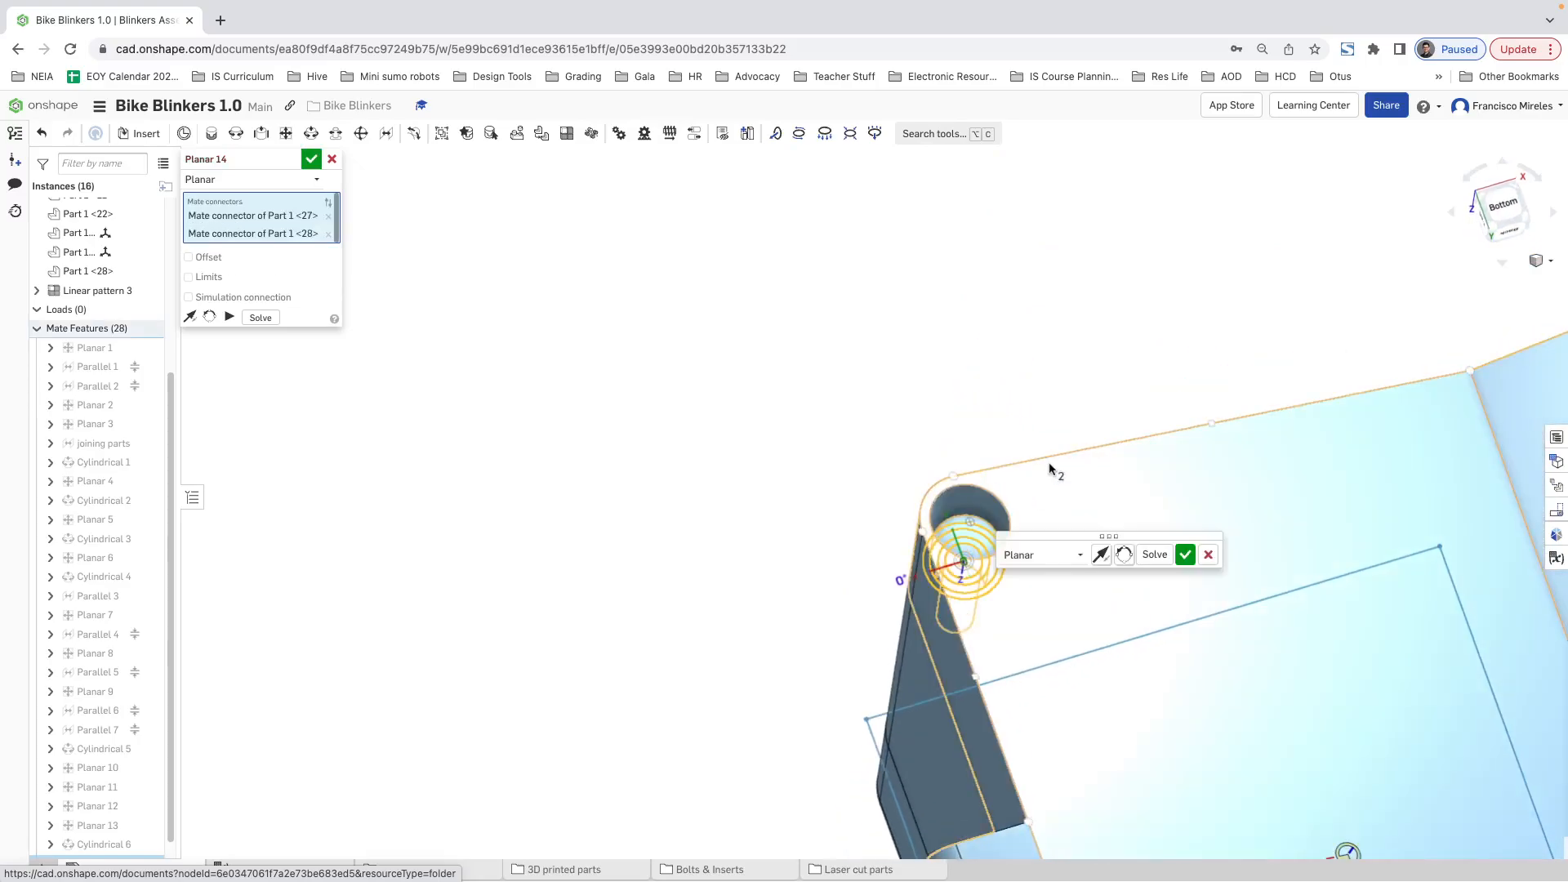
{"action": "left_click", "coordinate": [1186, 556]}
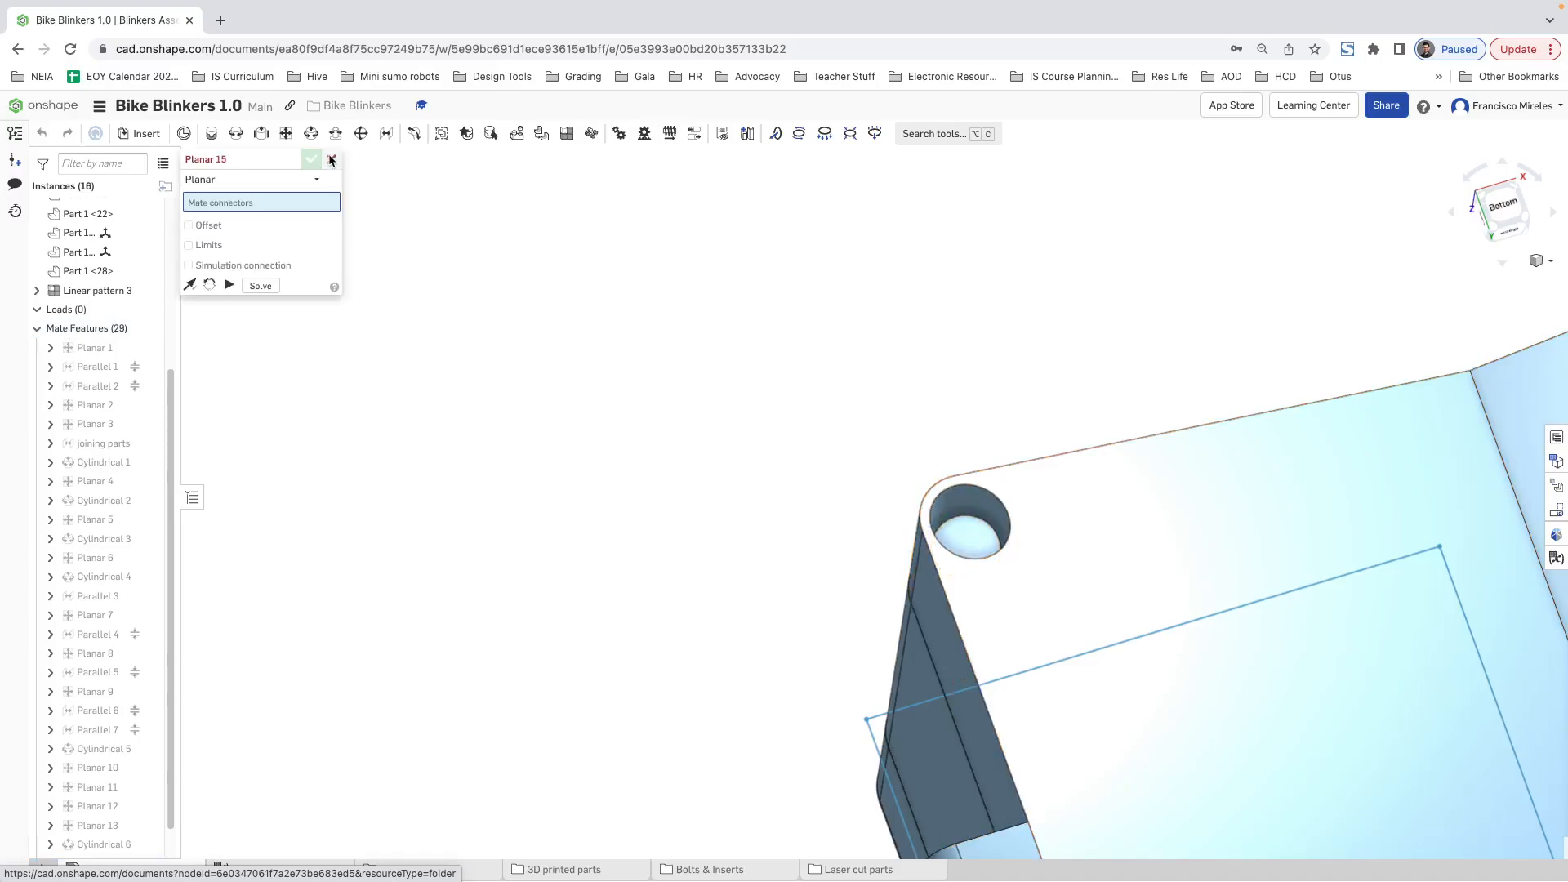
{"action": "left_click", "coordinate": [331, 161]}
Step: Edit Linear pattern 3 to include the seated corner bolt, Part 1 <27>, so it repeats at all four lid corners
{"action": "scroll", "coordinate": [84, 490], "scroll_direction": "up", "scroll_amount": 5}
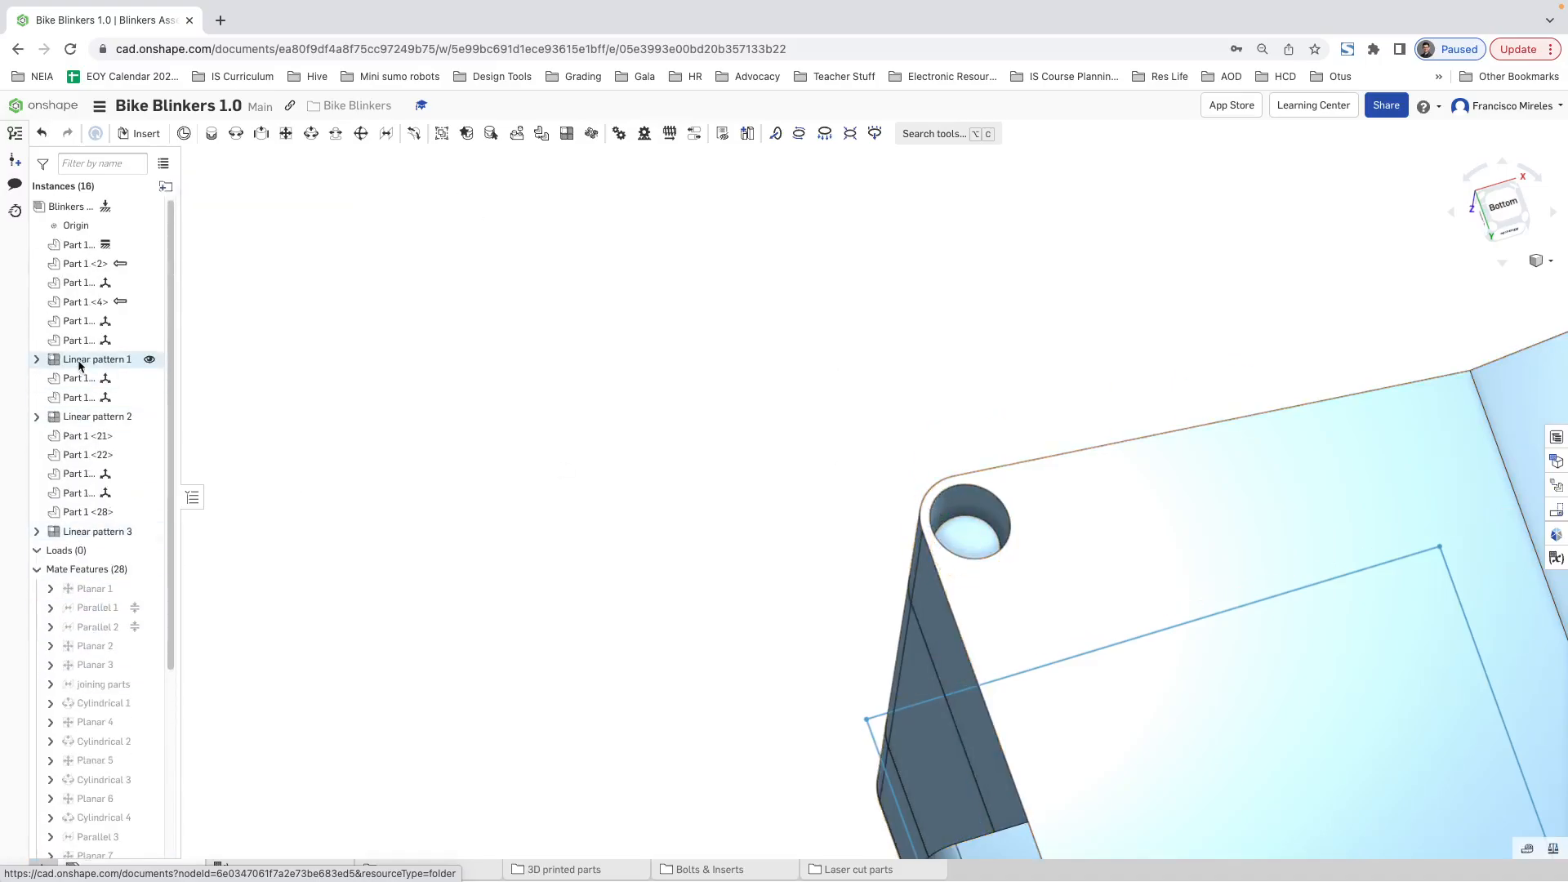
{"action": "right_click", "coordinate": [92, 537]}
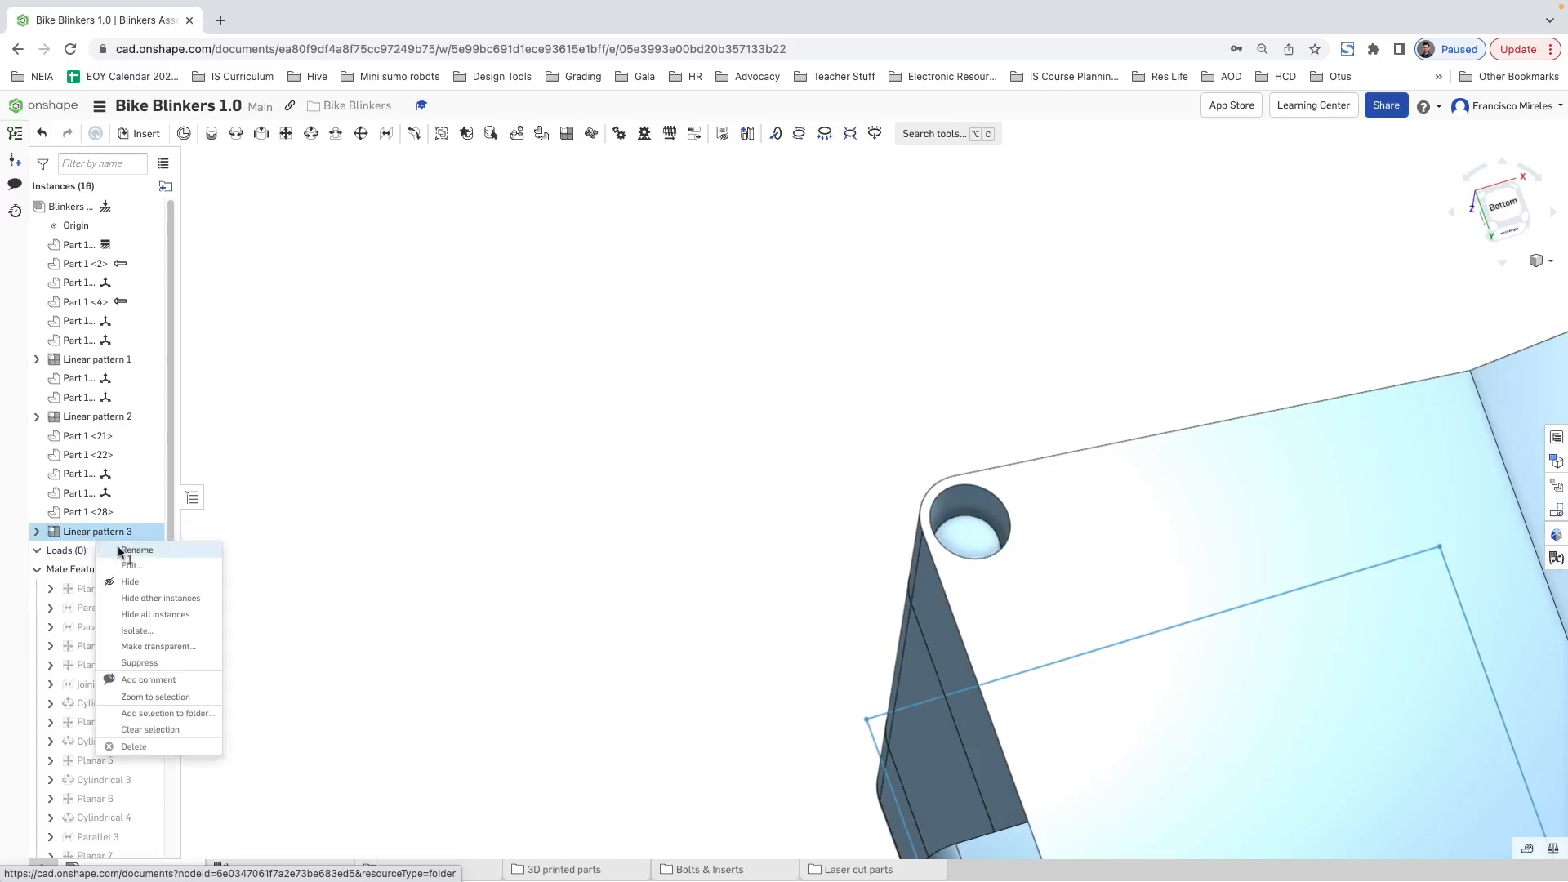
{"action": "left_click", "coordinate": [132, 566]}
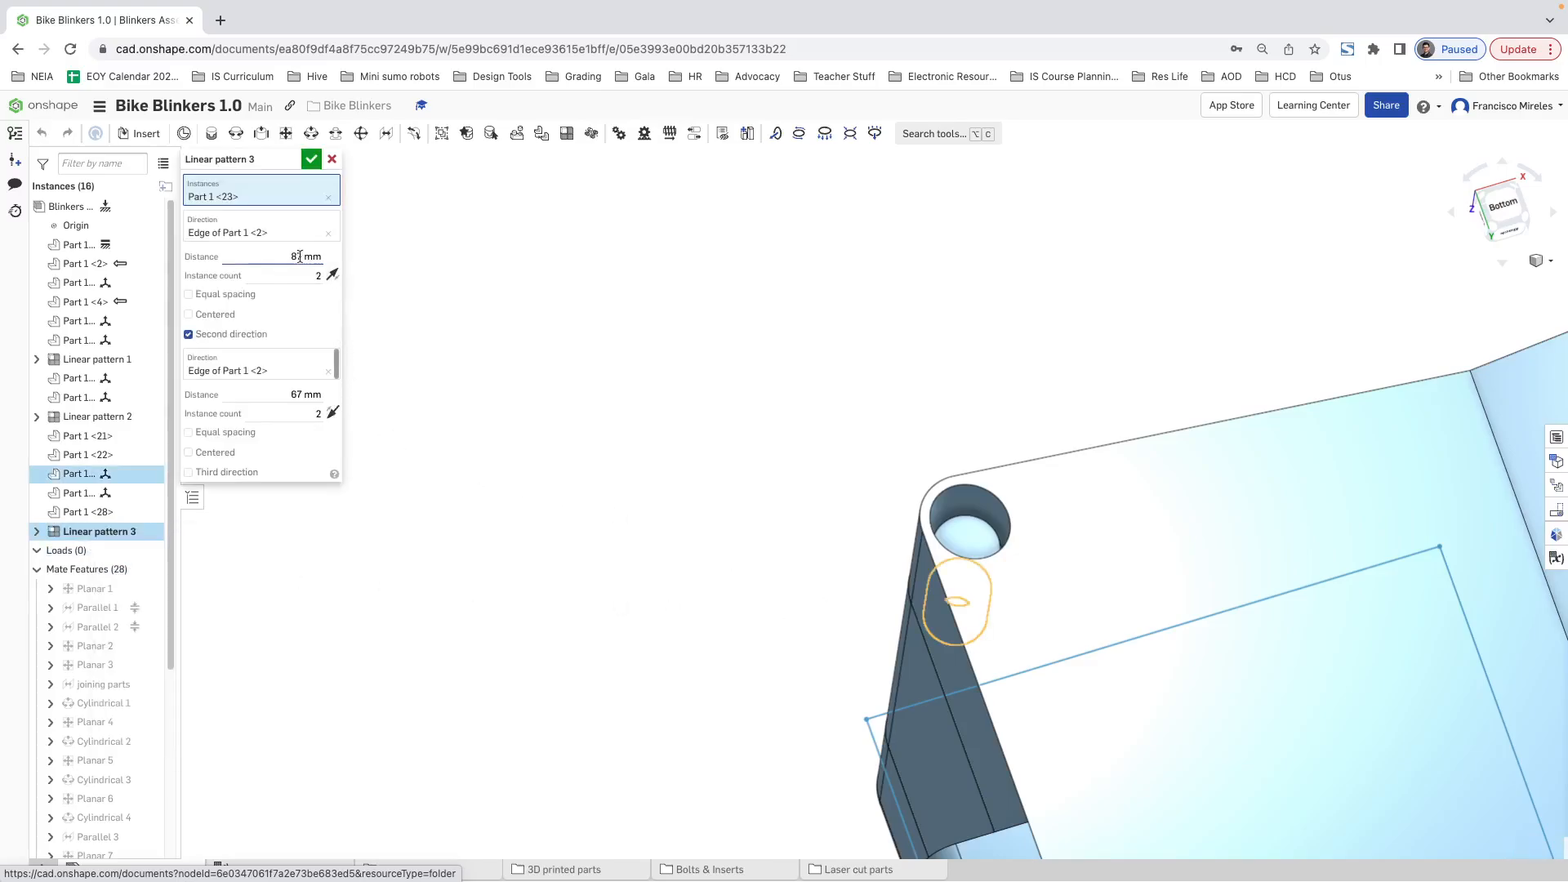
{"action": "left_click", "coordinate": [969, 530]}
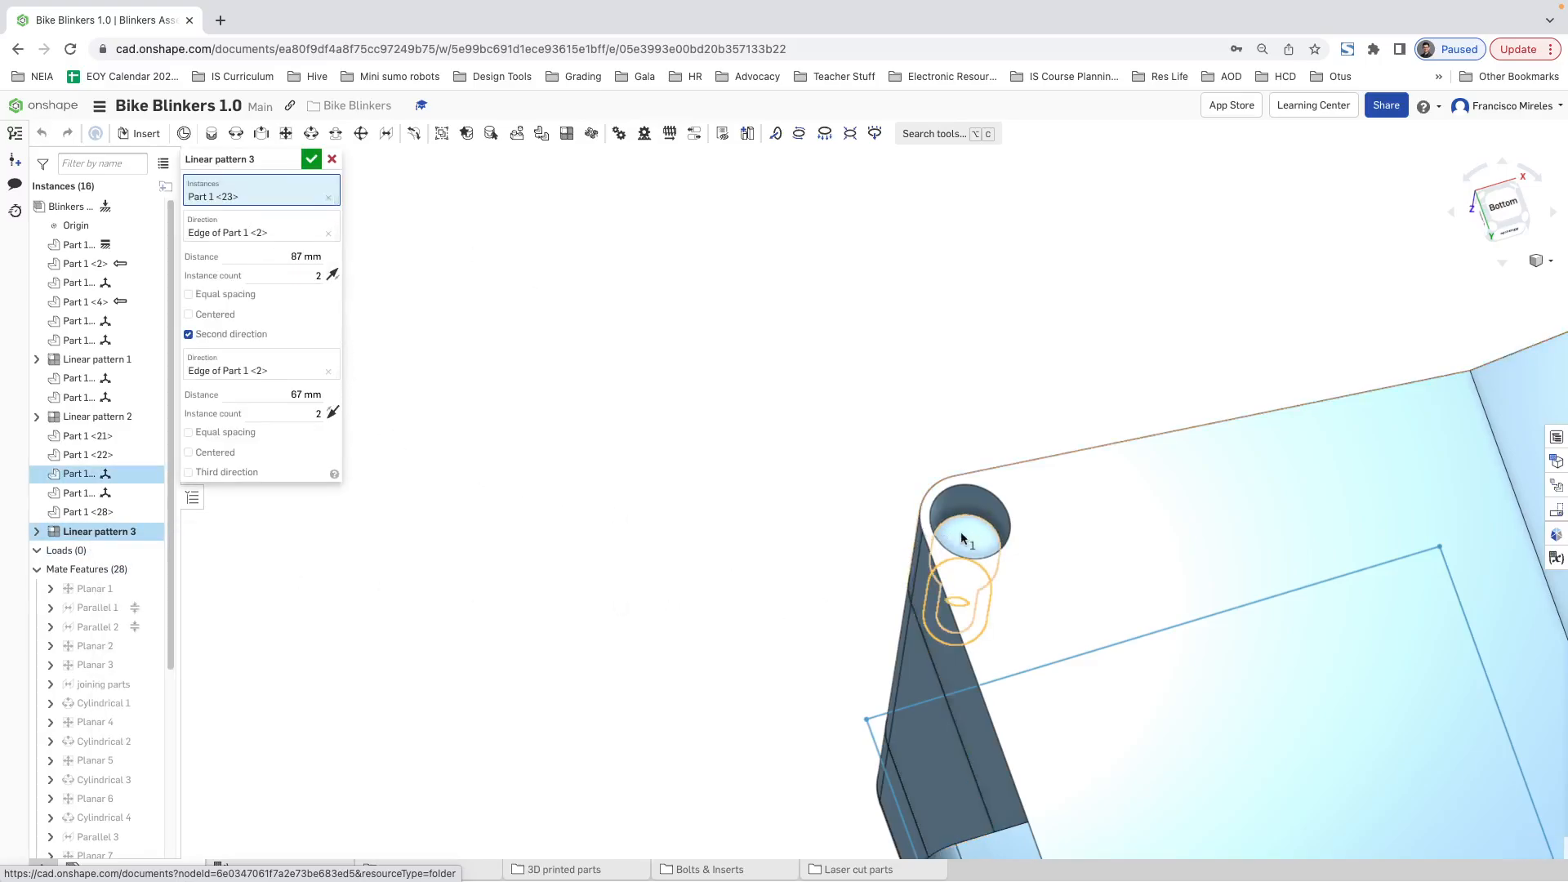
{"action": "scroll", "coordinate": [741, 518], "scroll_direction": "up", "scroll_amount": 6}
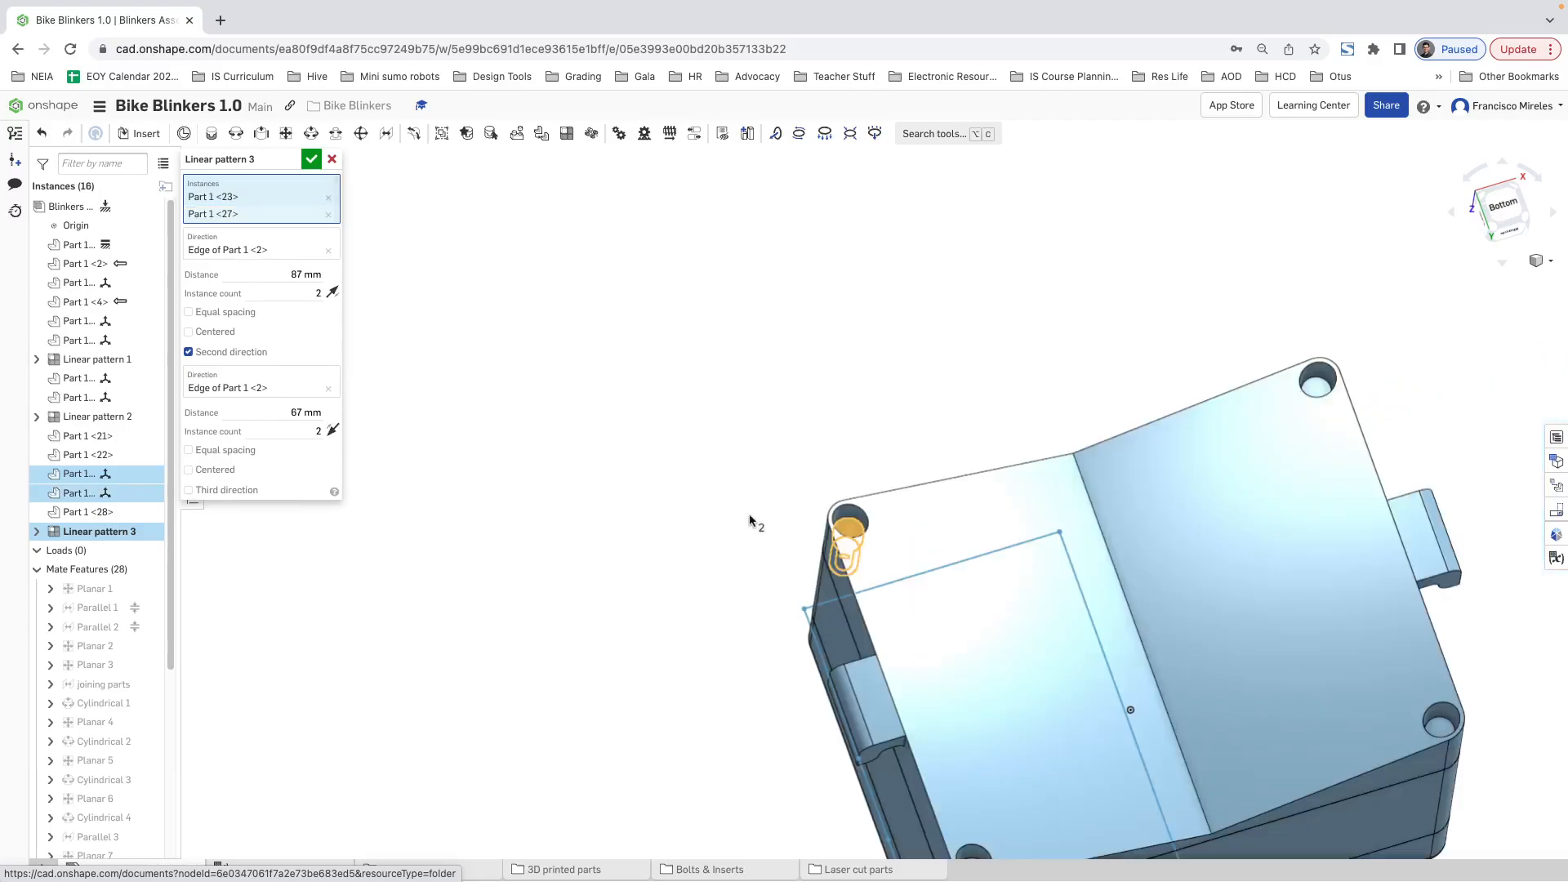
{"action": "scroll", "coordinate": [821, 661], "scroll_direction": "down", "scroll_amount": 5}
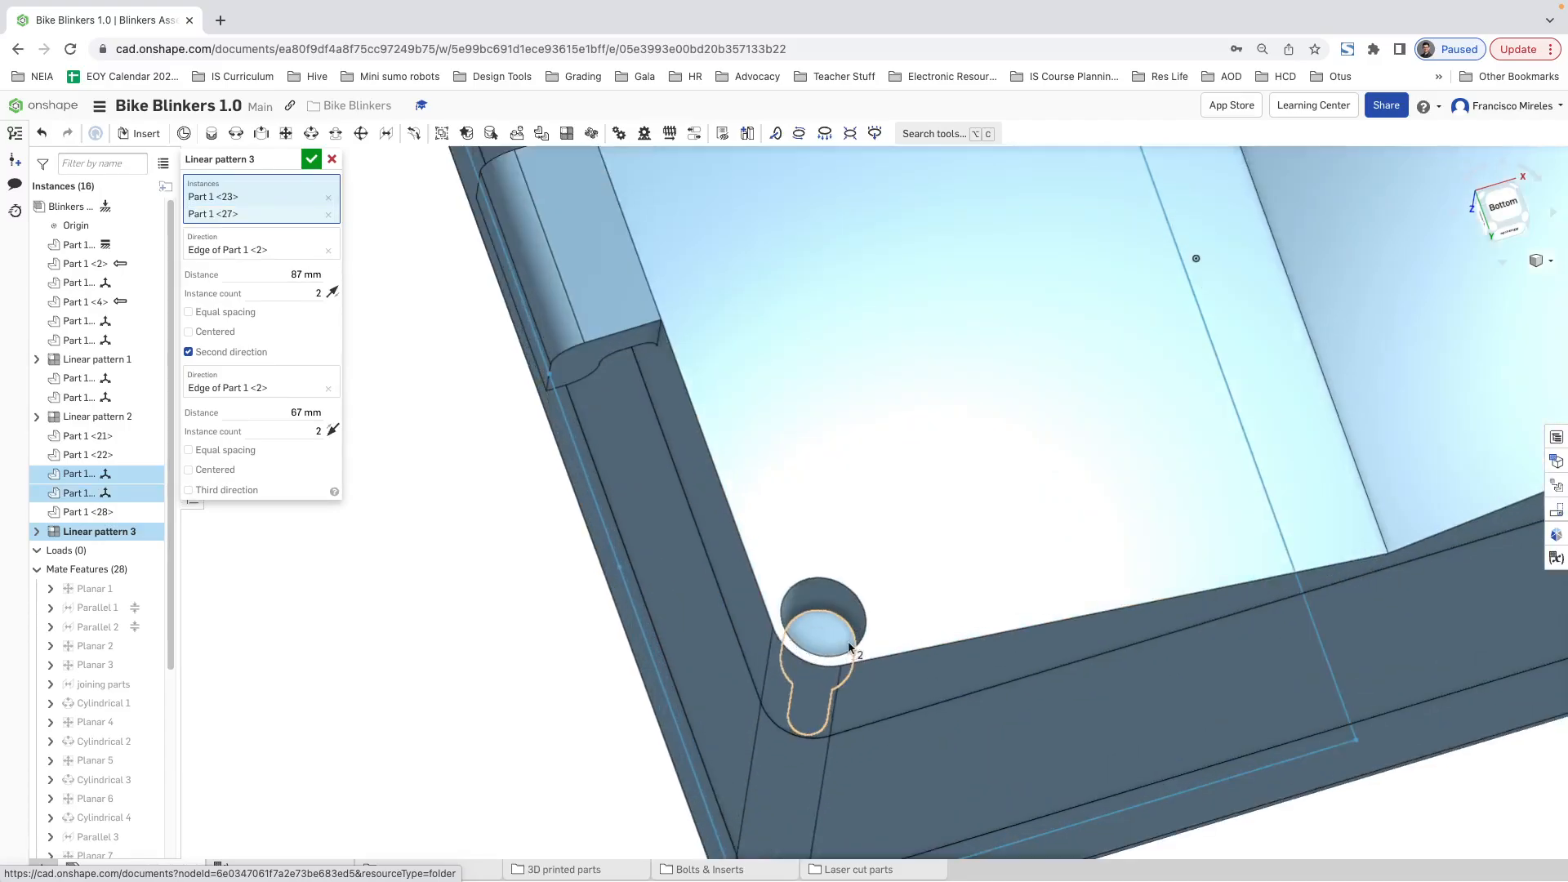
{"action": "scroll", "coordinate": [847, 640], "scroll_direction": "up", "scroll_amount": 5}
{"action": "scroll", "coordinate": [913, 624], "scroll_direction": "down", "scroll_amount": 2}
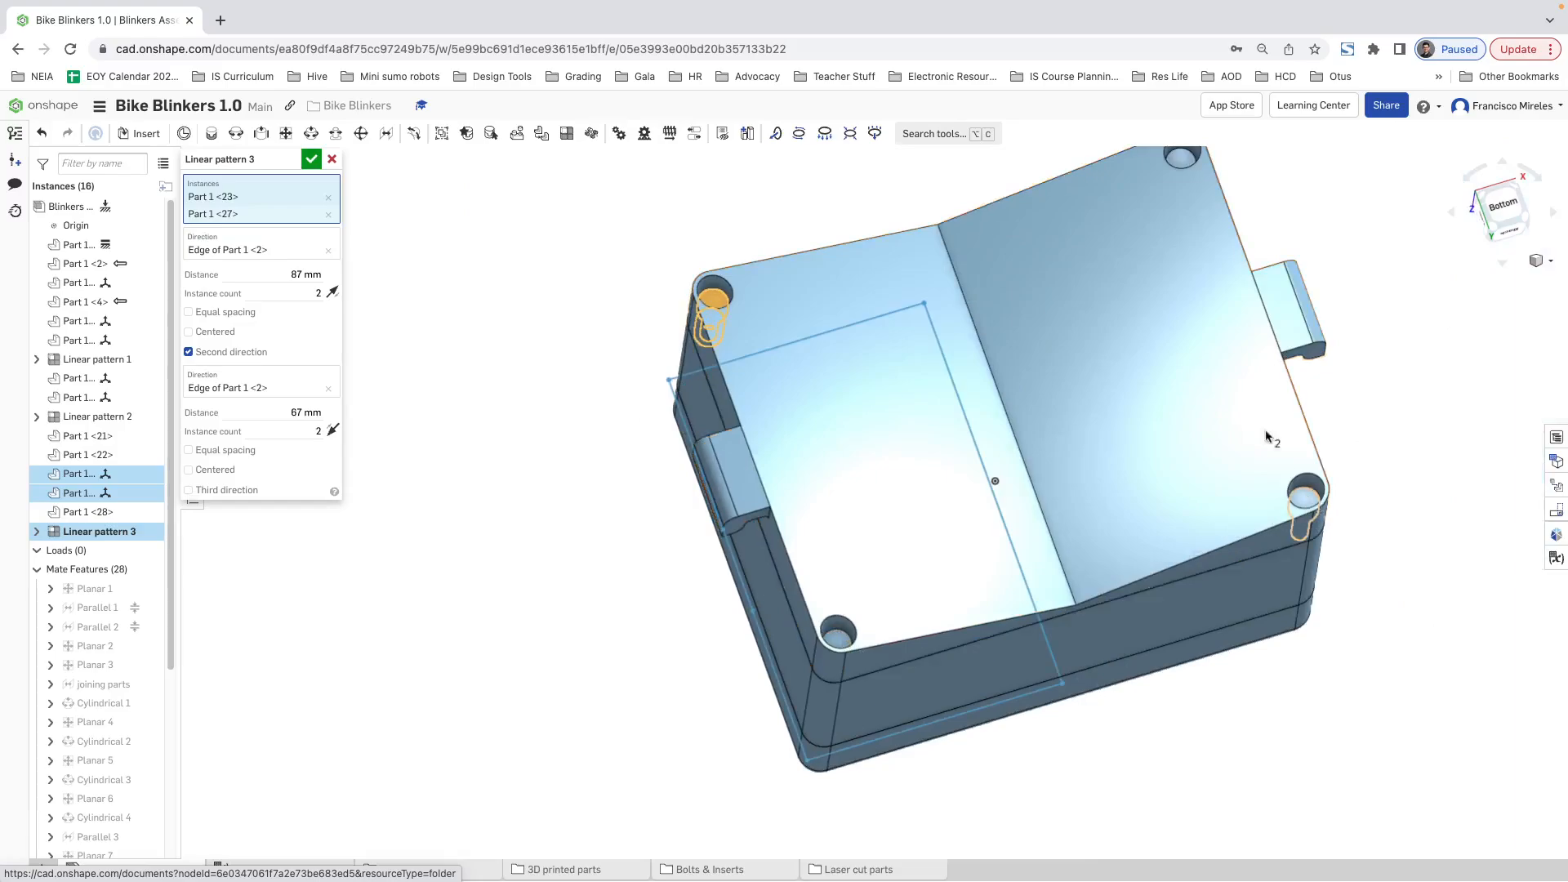
{"action": "left_click", "coordinate": [312, 160]}
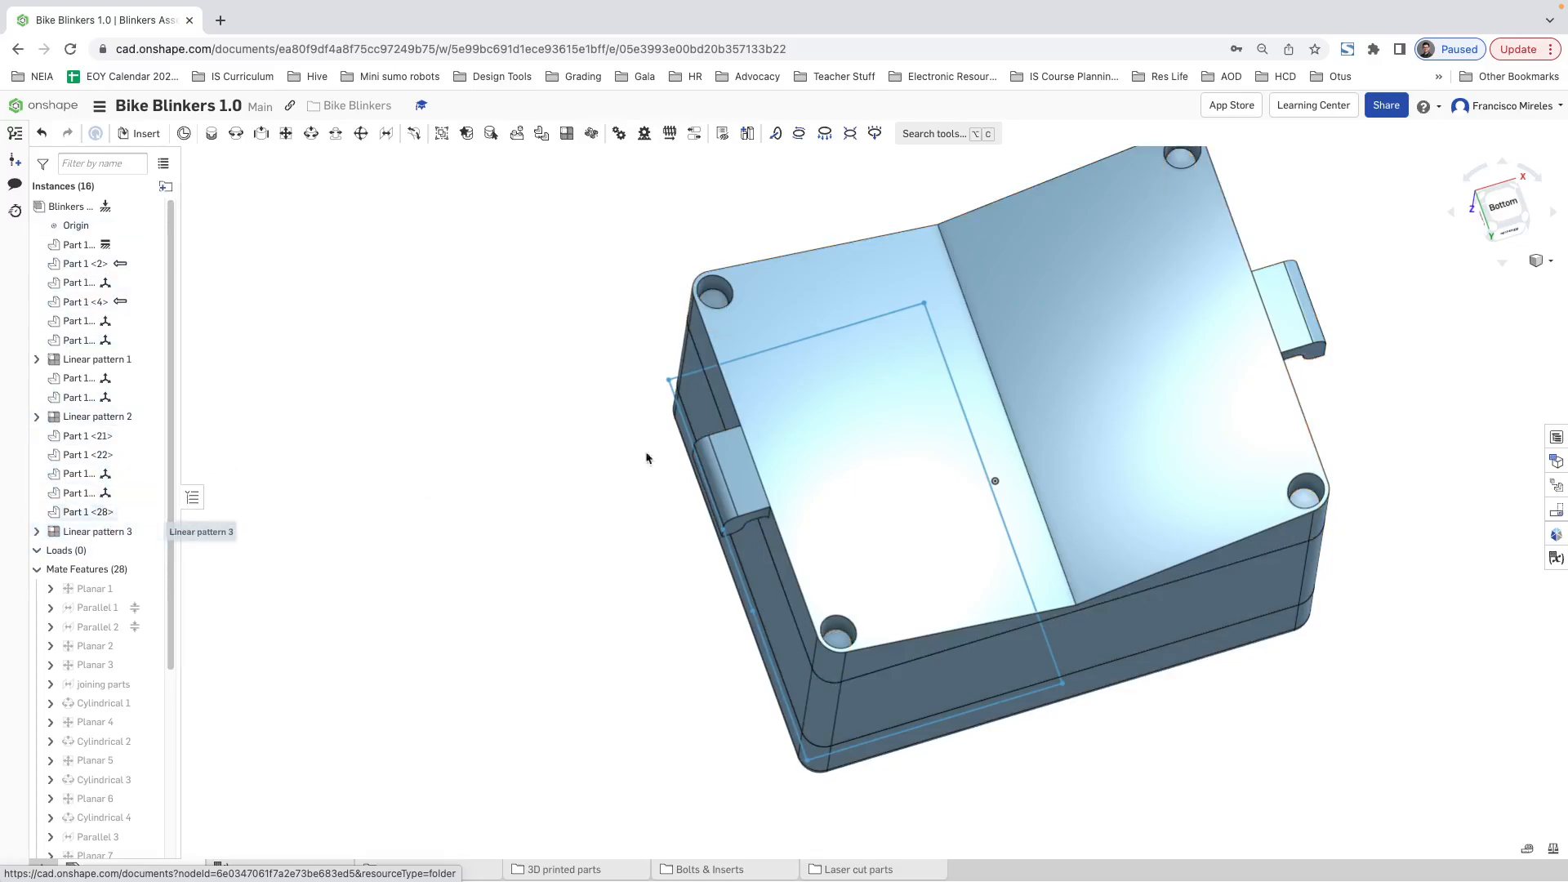
Step: Inspect the closed assembly with hidden edges removed and with hidden edges visible, checking the internal components and corner bolts
{"action": "right_click_drag", "start_coordinate": [646, 458], "coordinate": [977, 441]}
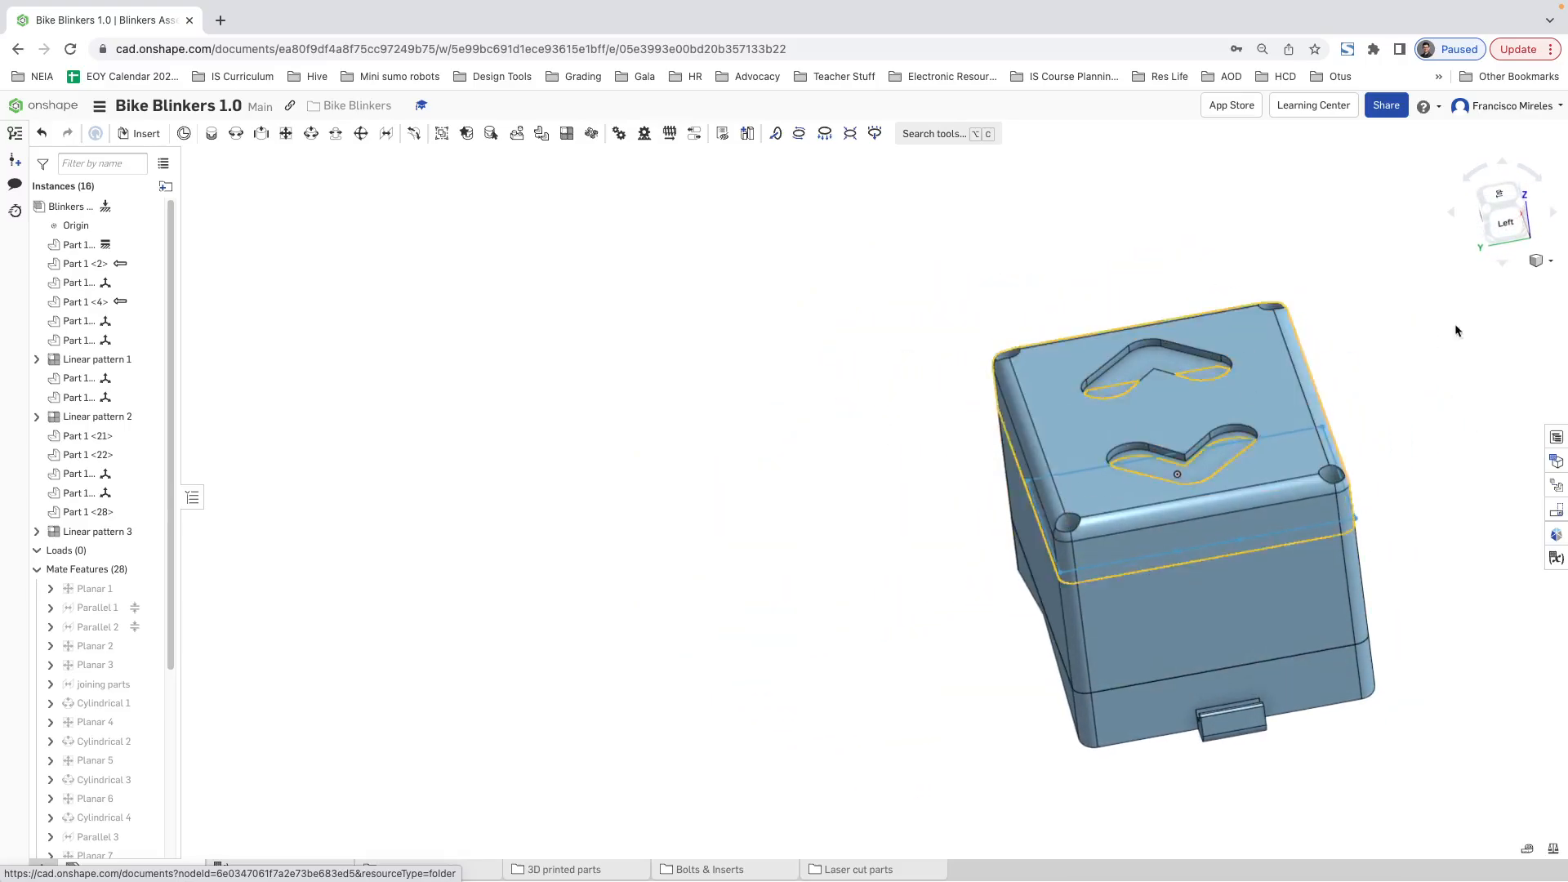
{"action": "left_click", "coordinate": [1551, 264]}
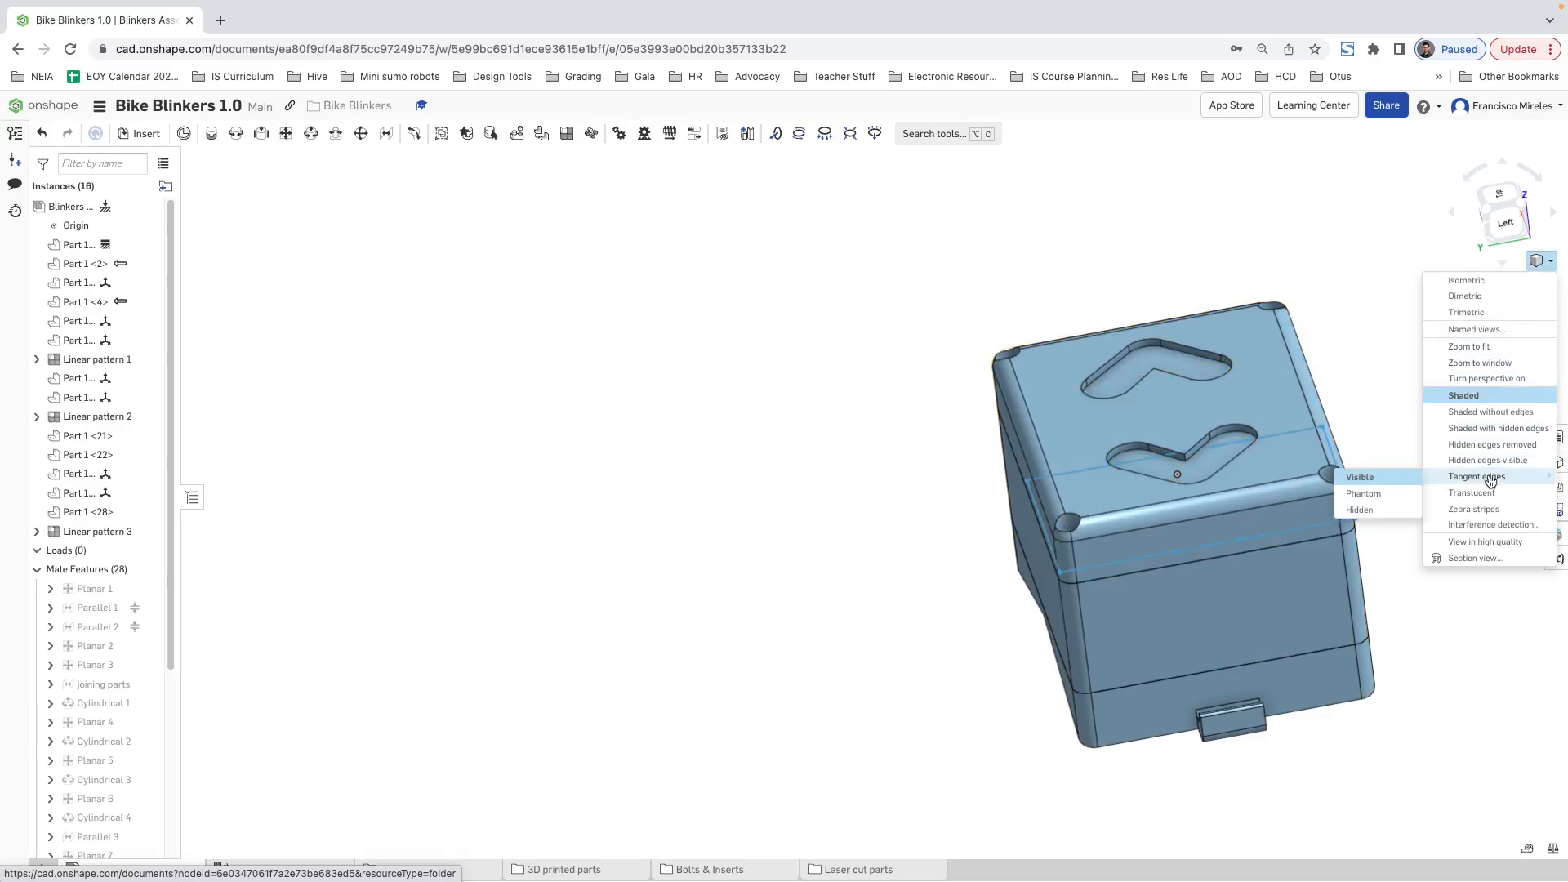
{"action": "left_click", "coordinate": [1499, 448]}
{"action": "right_click_drag", "start_coordinate": [1347, 490], "coordinate": [996, 510]}
{"action": "left_click", "coordinate": [1552, 265]}
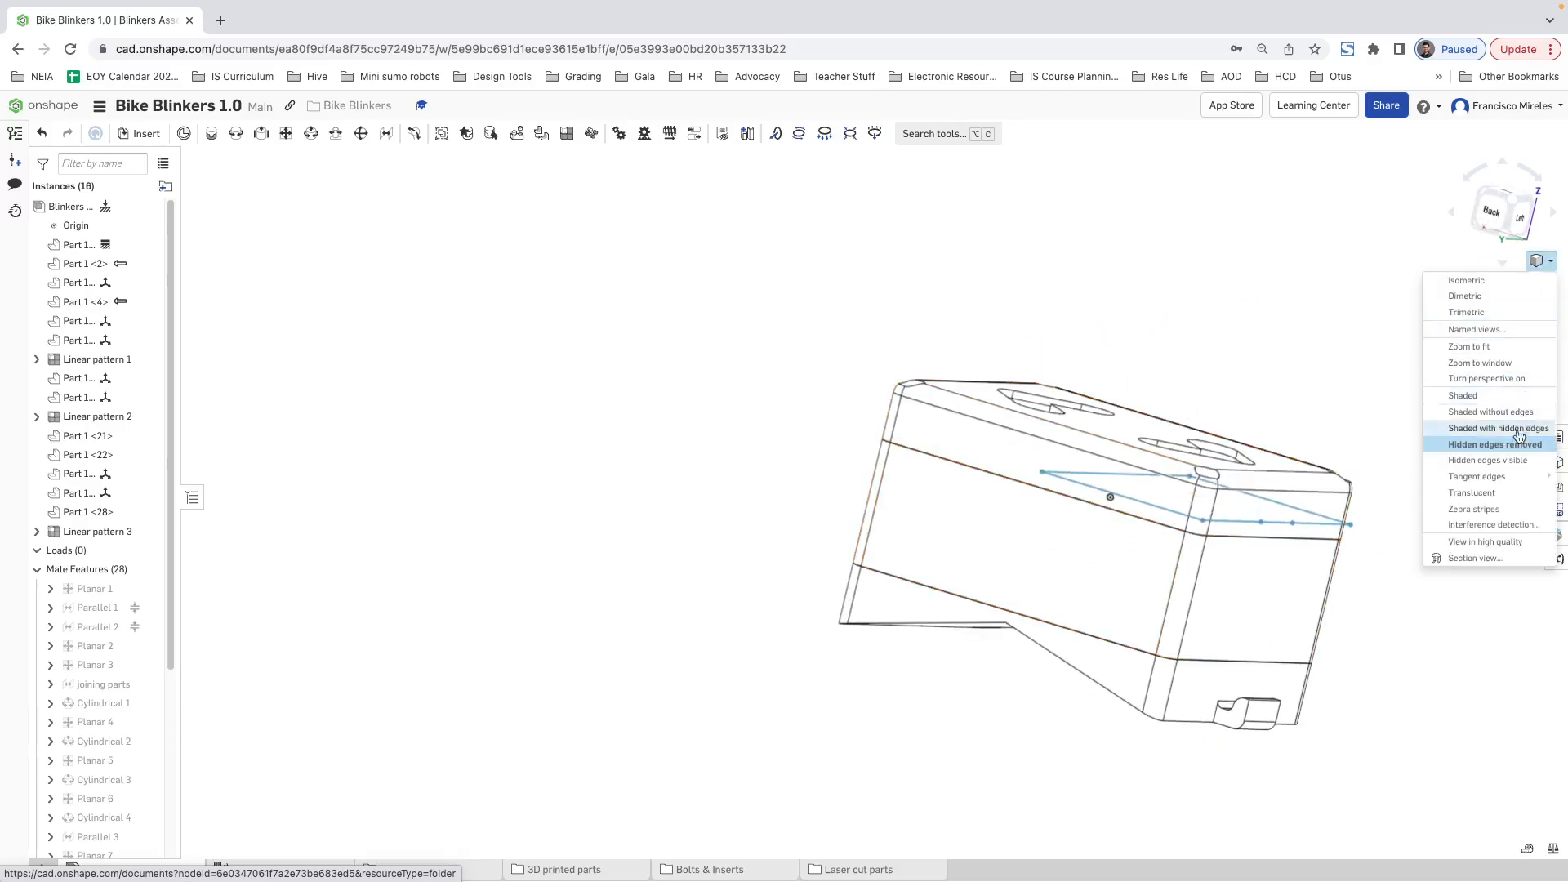
{"action": "left_click", "coordinate": [1488, 461]}
{"action": "right_click_drag", "start_coordinate": [1071, 560], "coordinate": [952, 555]}
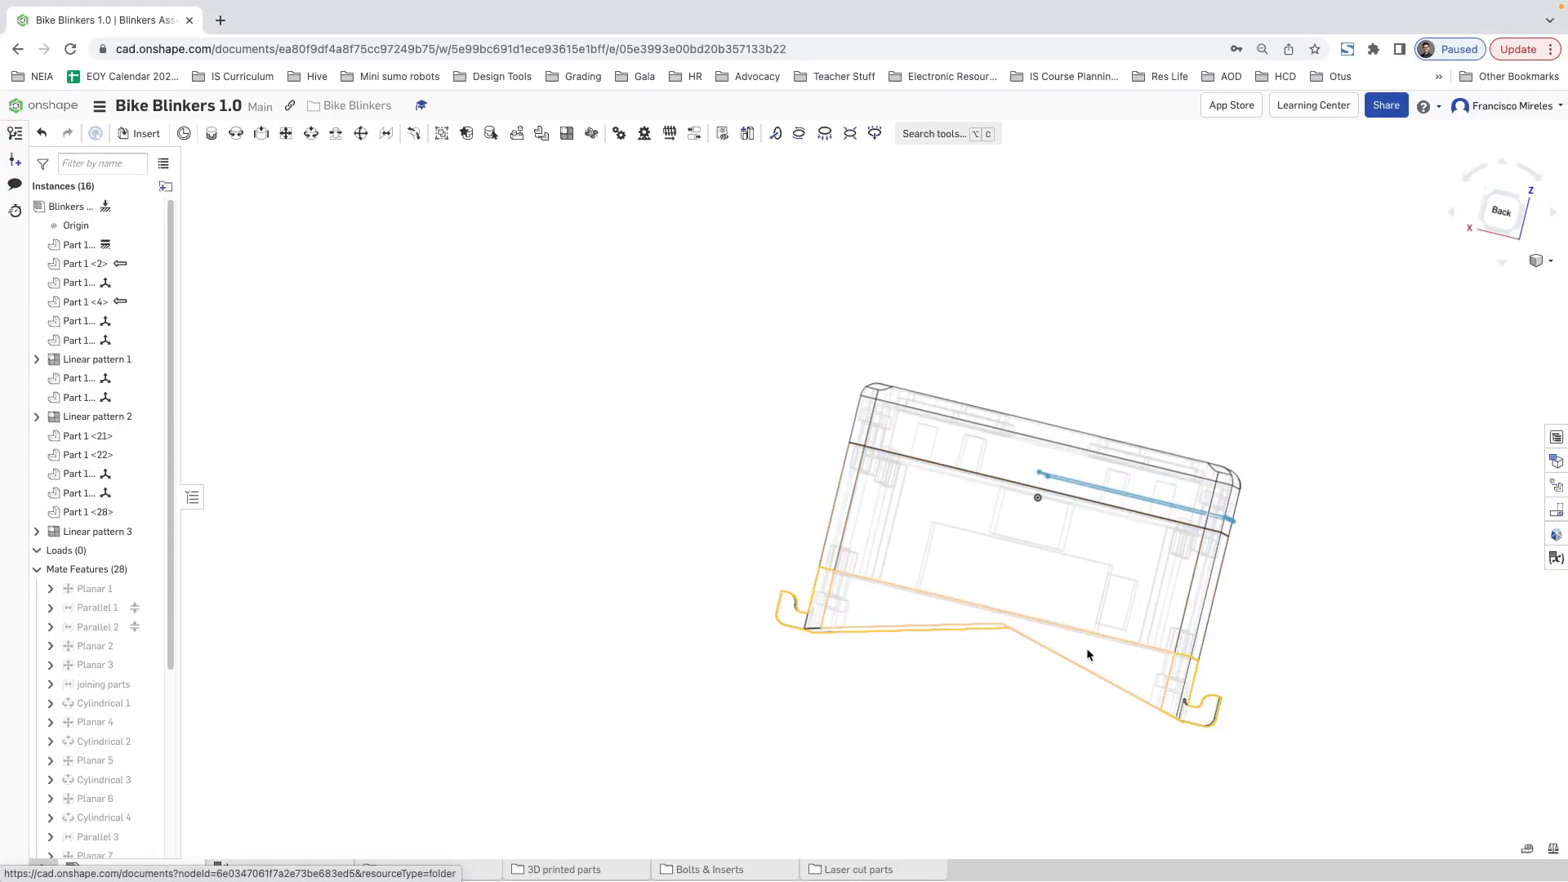
{"action": "mouse_move", "coordinate": [1031, 568]}
{"action": "right_mouse_down"}
{"action": "mouse_move", "coordinate": [1064, 602]}
{"action": "mouse_move", "coordinate": [1124, 612]}
{"action": "mouse_move", "coordinate": [1050, 613]}
{"action": "mouse_move", "coordinate": [1201, 684]}
{"action": "mouse_move", "coordinate": [1253, 650]}
{"action": "mouse_move", "coordinate": [1246, 614]}
{"action": "mouse_move", "coordinate": [1088, 601]}
{"action": "mouse_move", "coordinate": [894, 625]}
{"action": "mouse_move", "coordinate": [1021, 645]}
{"action": "mouse_move", "coordinate": [1071, 622]}
{"action": "mouse_move", "coordinate": [1041, 640]}
{"action": "mouse_move", "coordinate": [903, 625]}
{"action": "mouse_move", "coordinate": [844, 645]}
{"action": "mouse_move", "coordinate": [882, 727]}
{"action": "mouse_move", "coordinate": [802, 695]}
{"action": "mouse_move", "coordinate": [822, 658]}
{"action": "mouse_move", "coordinate": [897, 657]}
{"action": "mouse_move", "coordinate": [966, 560]}
{"action": "mouse_move", "coordinate": [1046, 566]}
{"action": "right_mouse_up"}
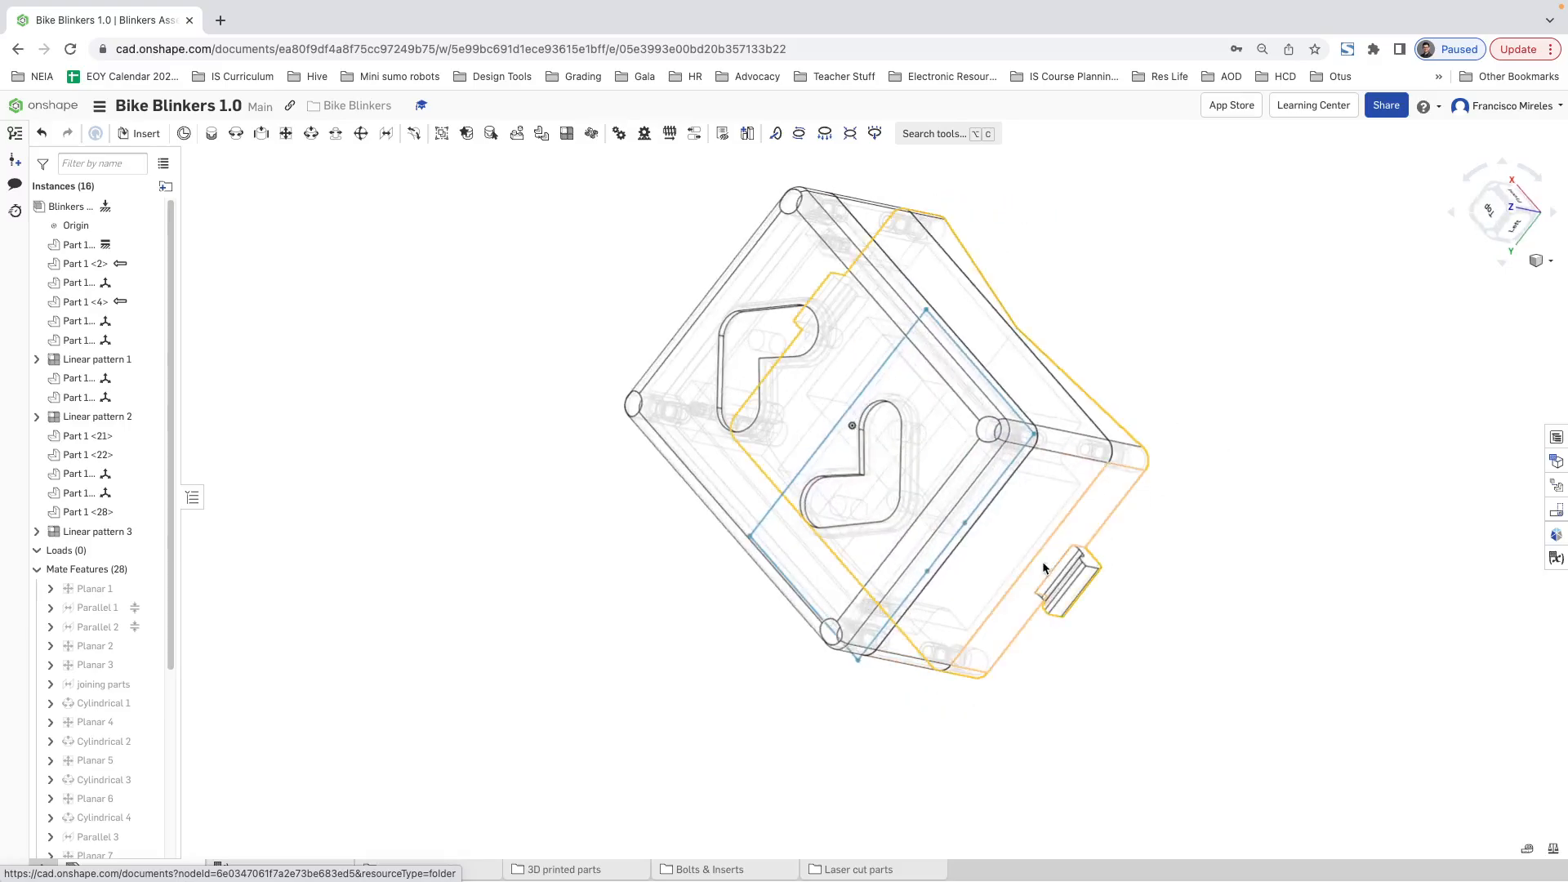